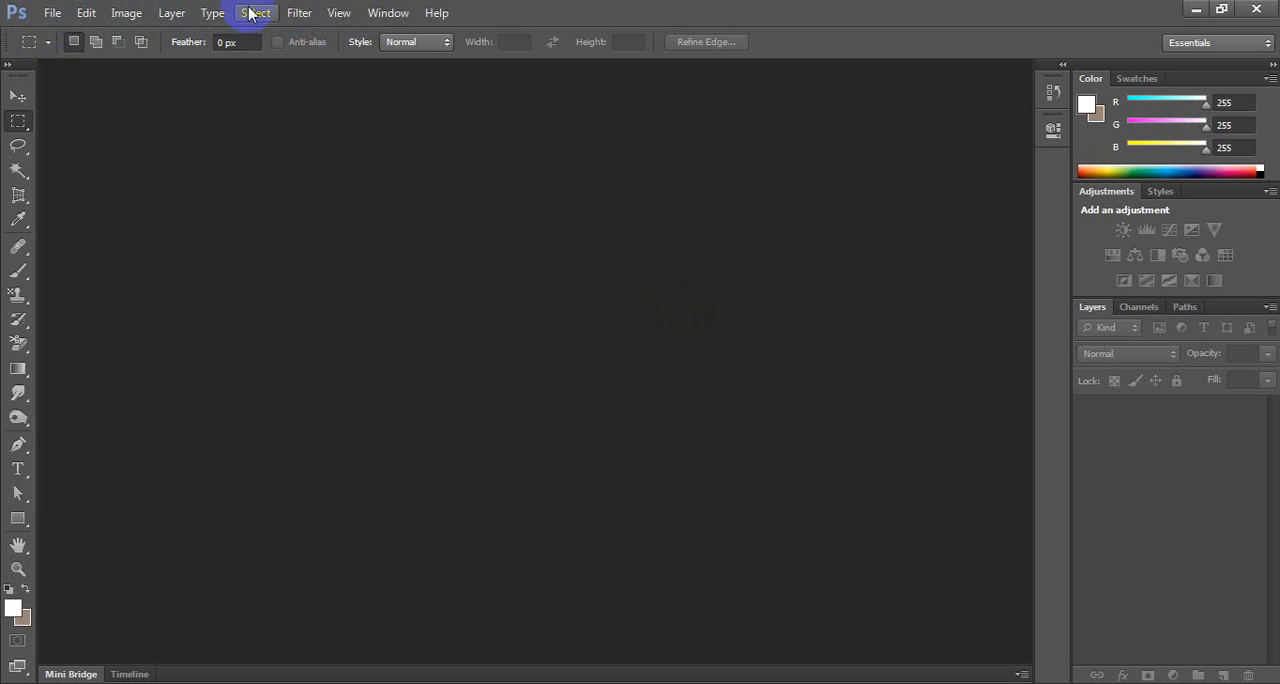
Start setting up a new document.
{"action": "left_click", "coordinate": [52, 13]}
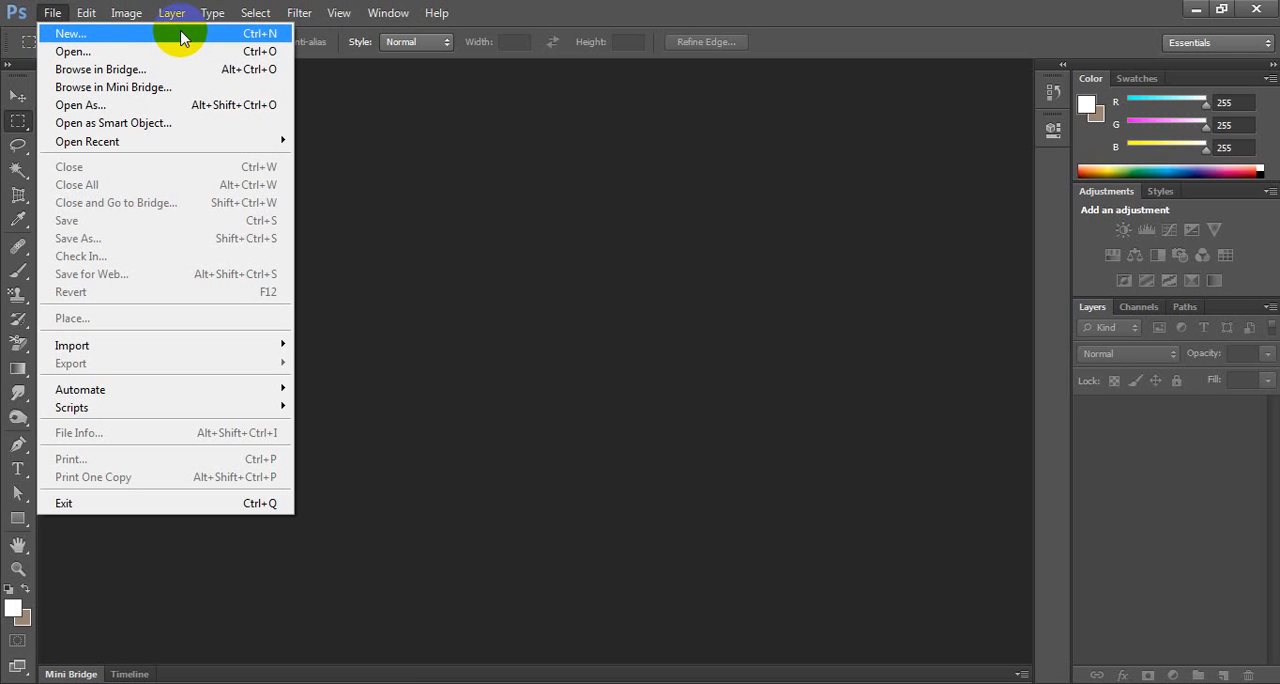
{"action": "left_click", "coordinate": [630, 8]}
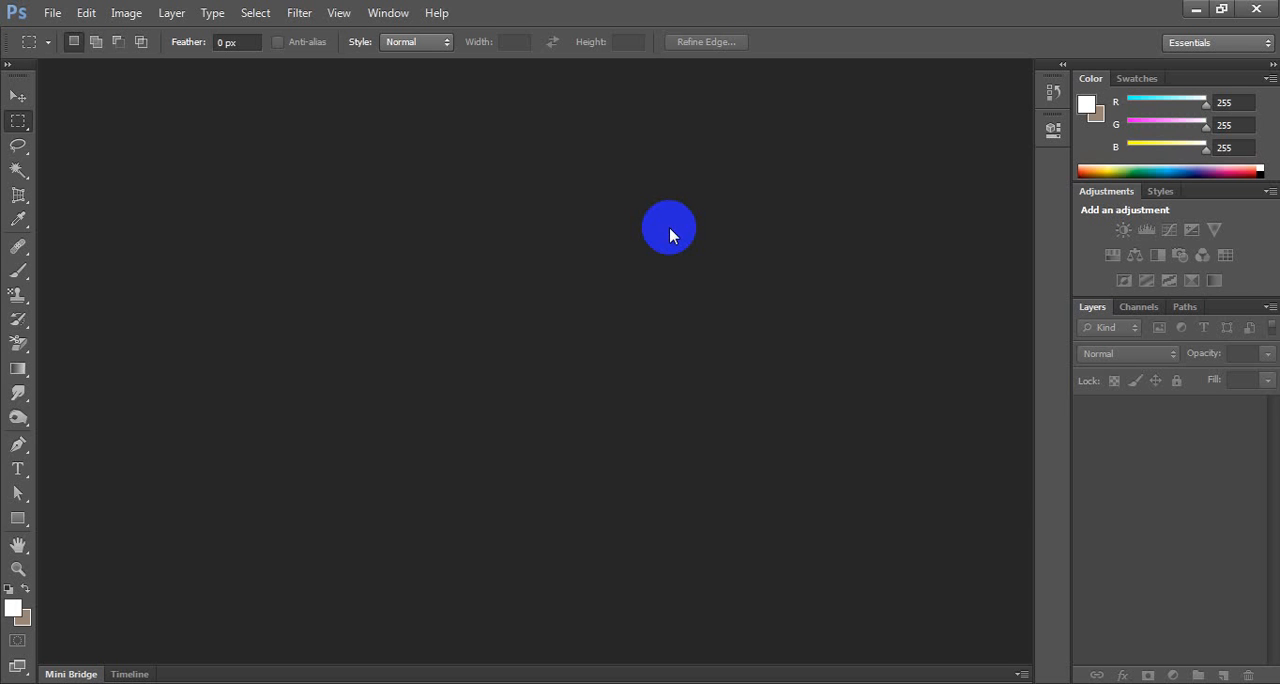
{"action": "key", "text": "ctrl+n"}
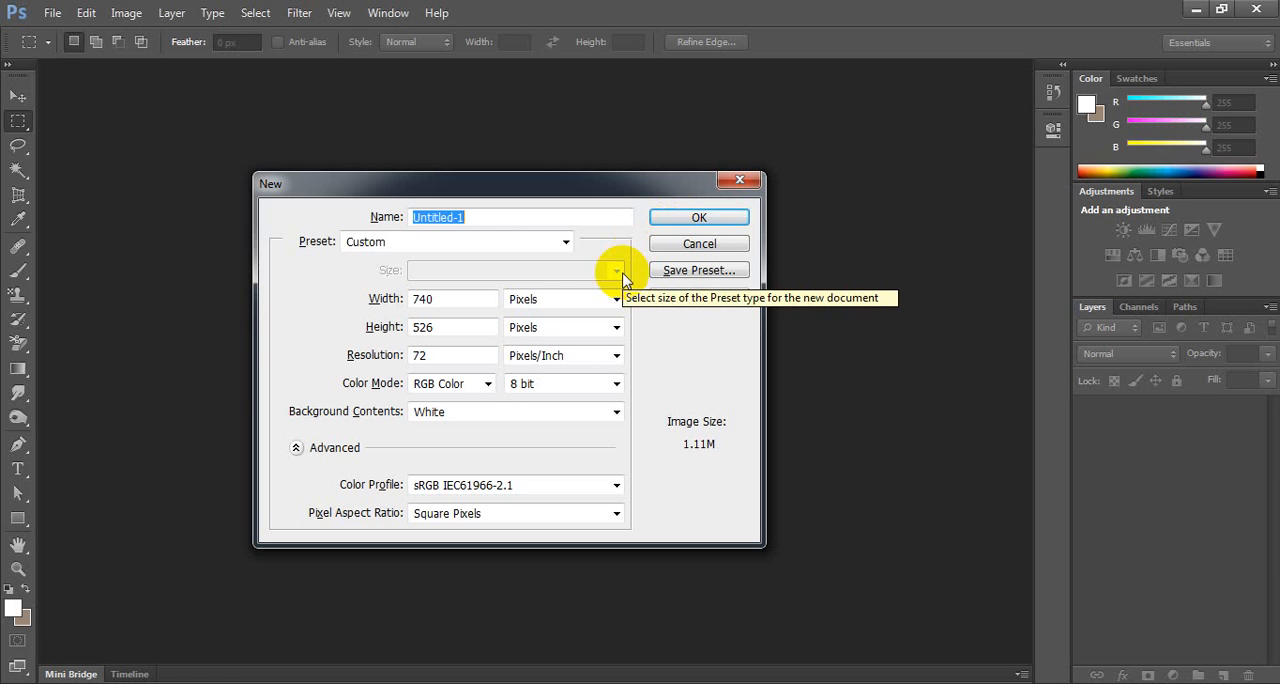
Set the new document's resolution to 300 pixels/inch and its color mode to CMYK Color.
{"action": "left_click", "coordinate": [449, 355]}
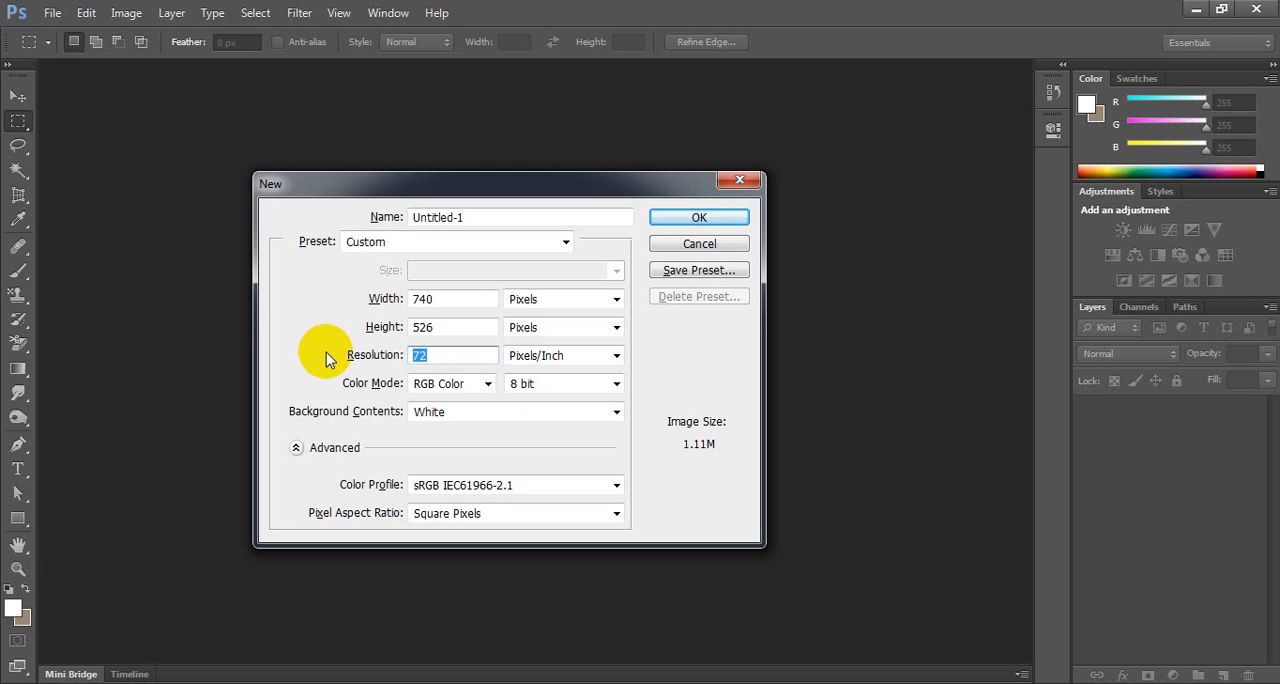
{"action": "type", "text": "300"}
{"action": "left_click", "coordinate": [486, 384]}
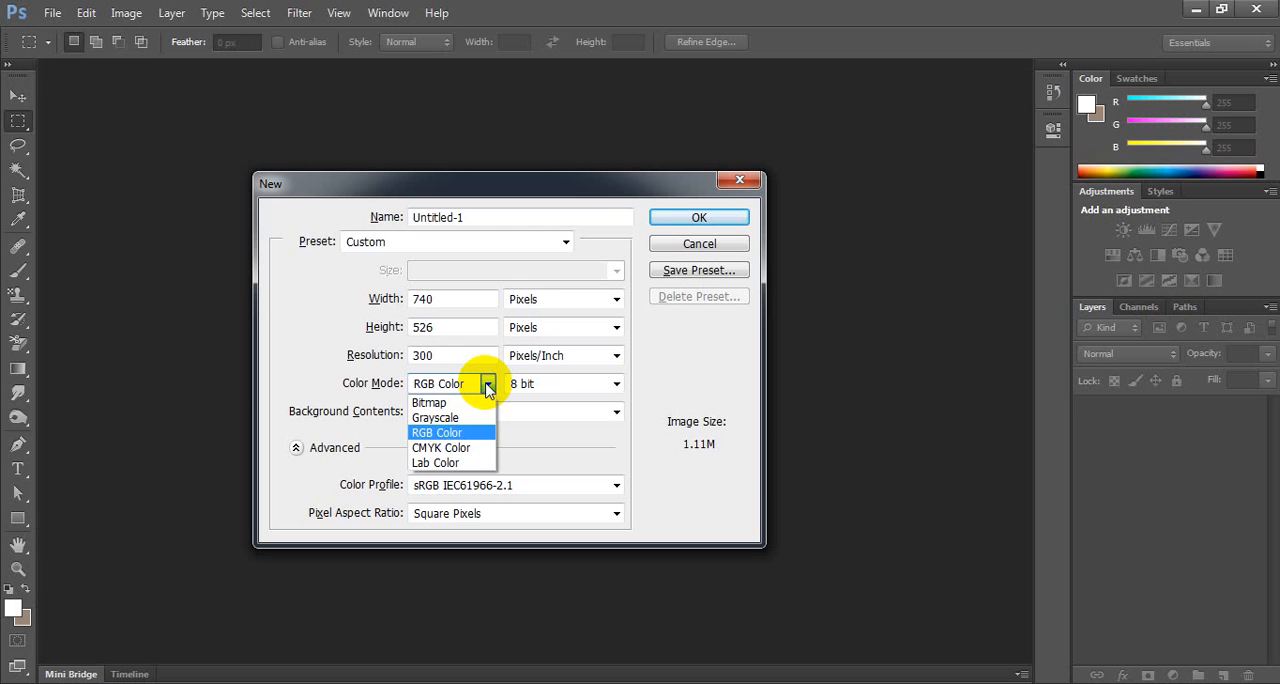
{"action": "left_click", "coordinate": [485, 447]}
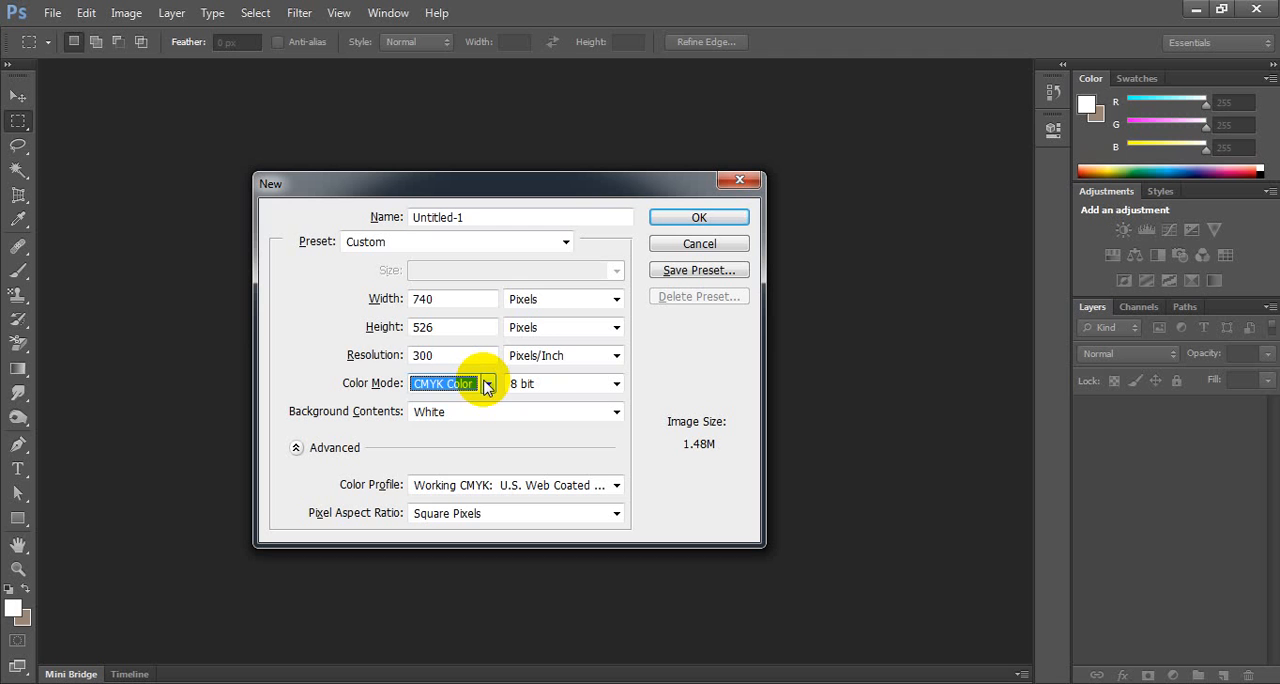
Set the new document's resolution to 72 pixels/inch and its color mode to RGB Color.
{"action": "double_click", "coordinate": [455, 356]}
{"action": "type", "text": "7"}
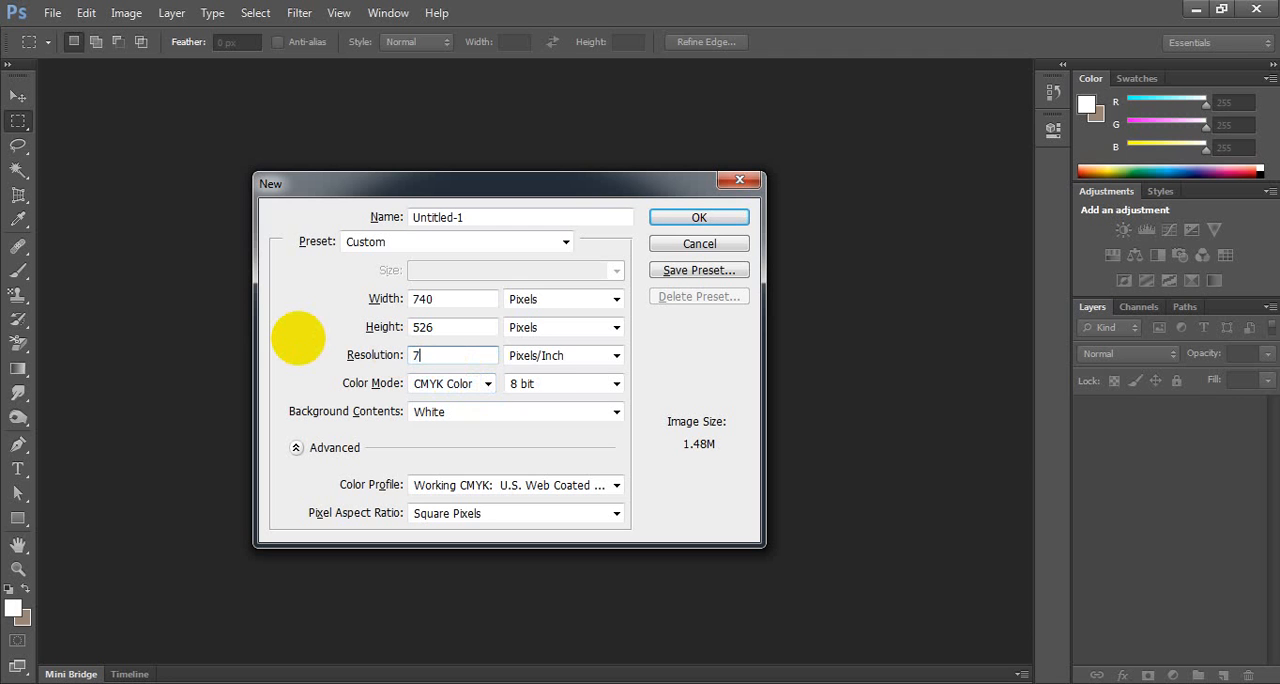
{"action": "type", "text": "2"}
{"action": "left_click", "coordinate": [488, 384]}
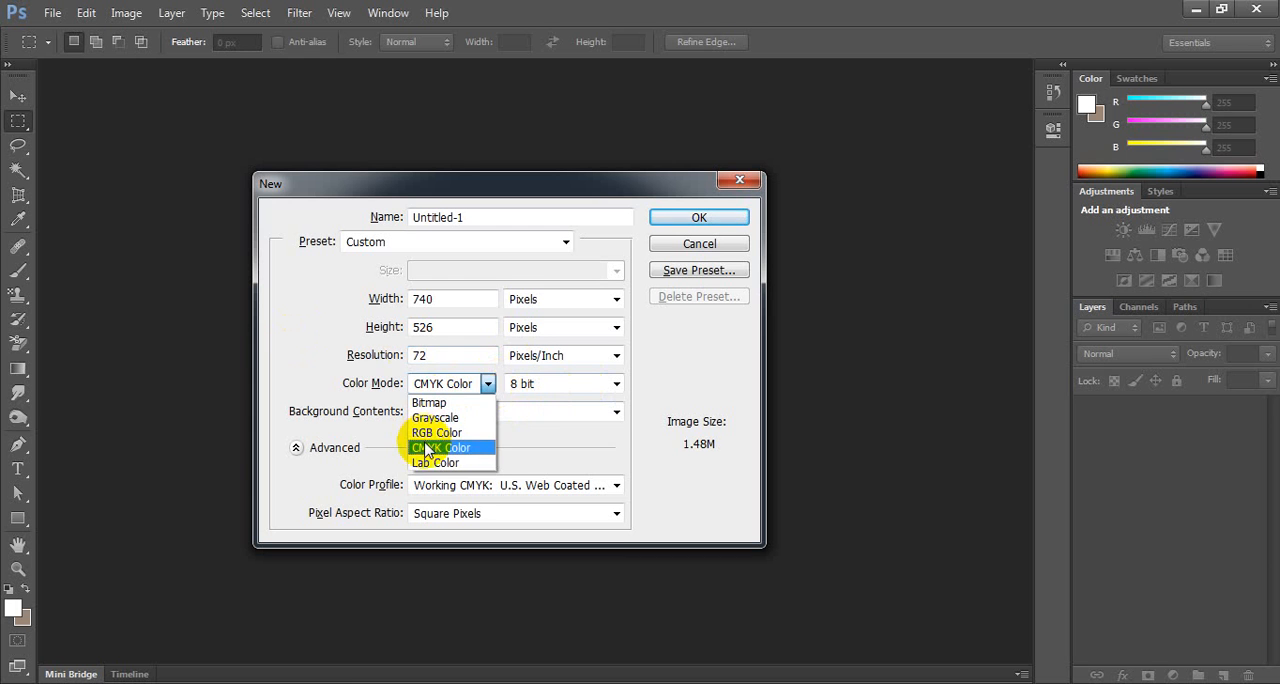
{"action": "left_click", "coordinate": [436, 432]}
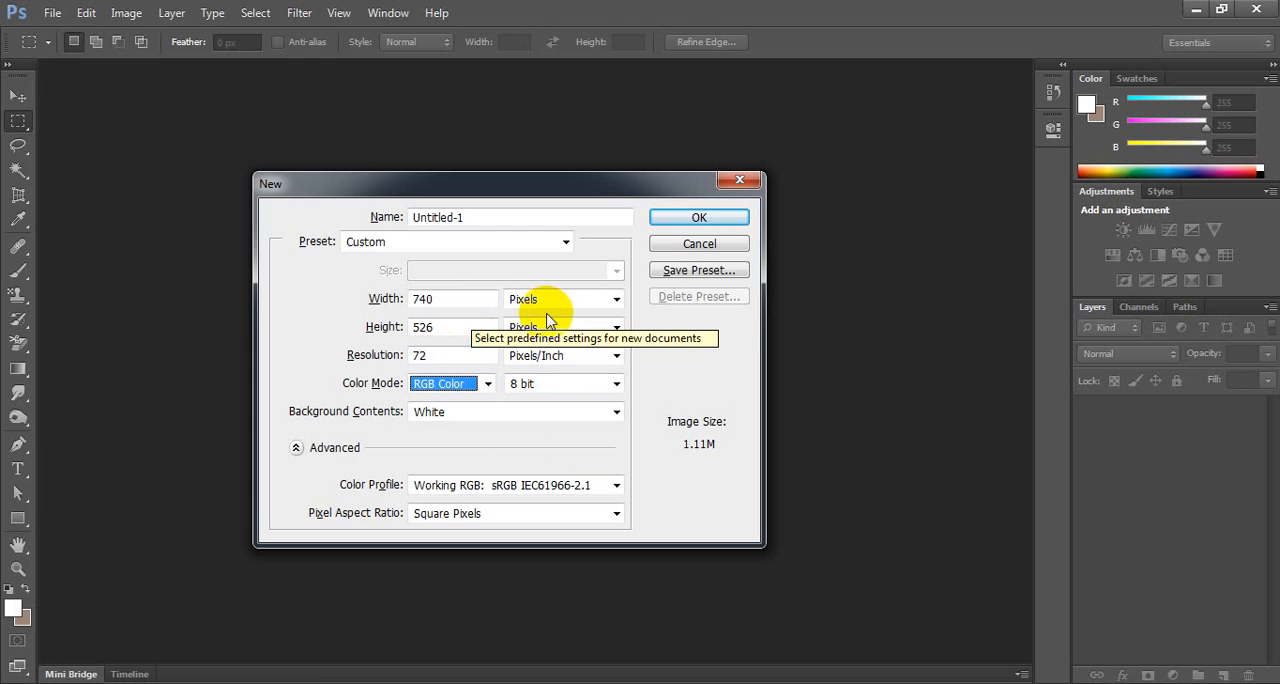
{"action": "left_click", "coordinate": [606, 300]}
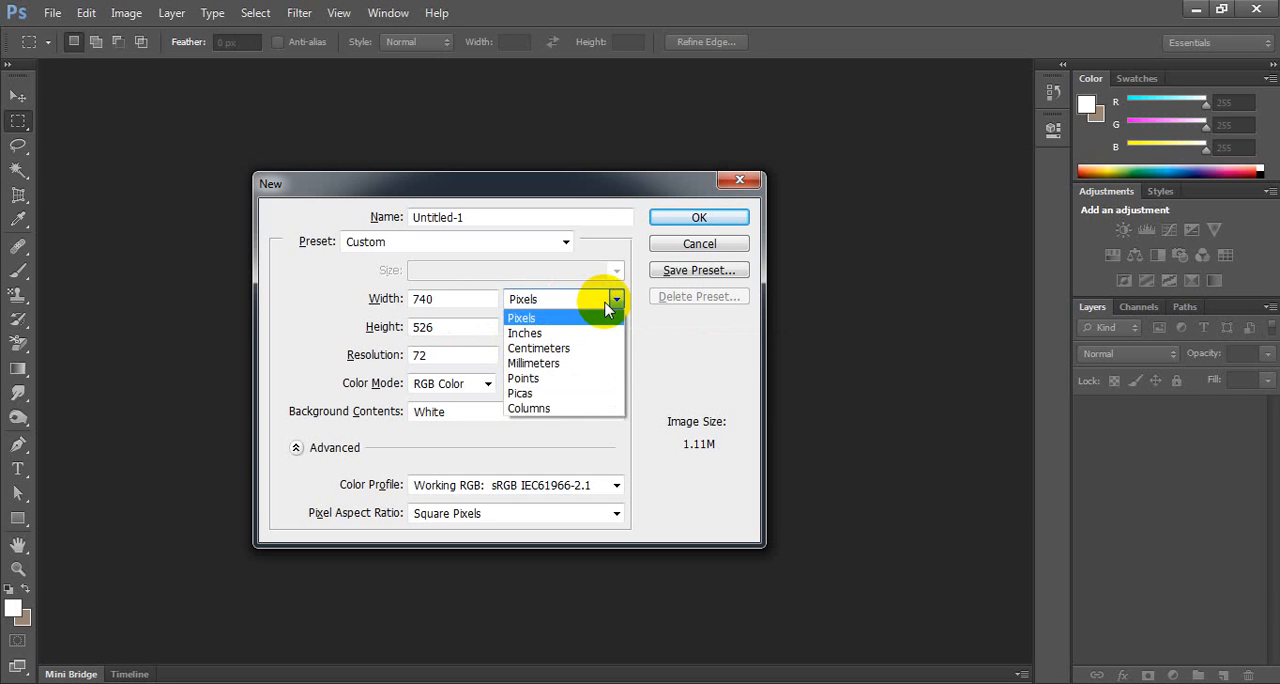
{"action": "left_click", "coordinate": [583, 317]}
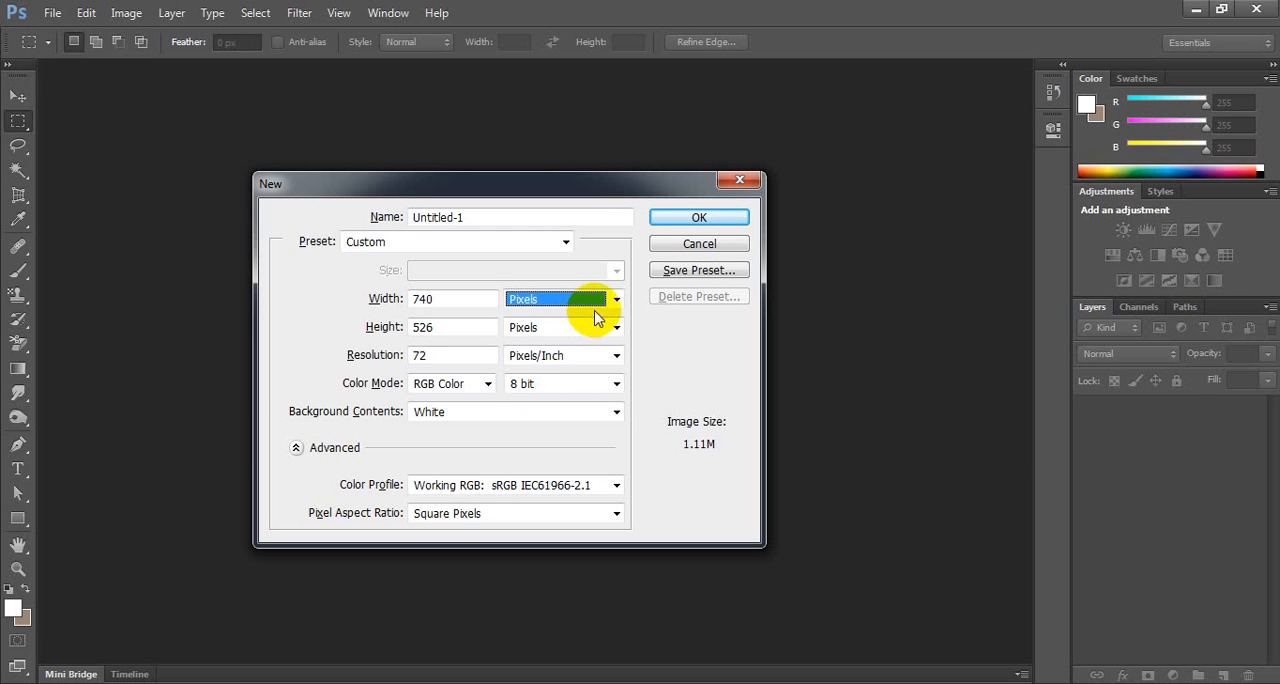
{"action": "left_click", "coordinate": [600, 304]}
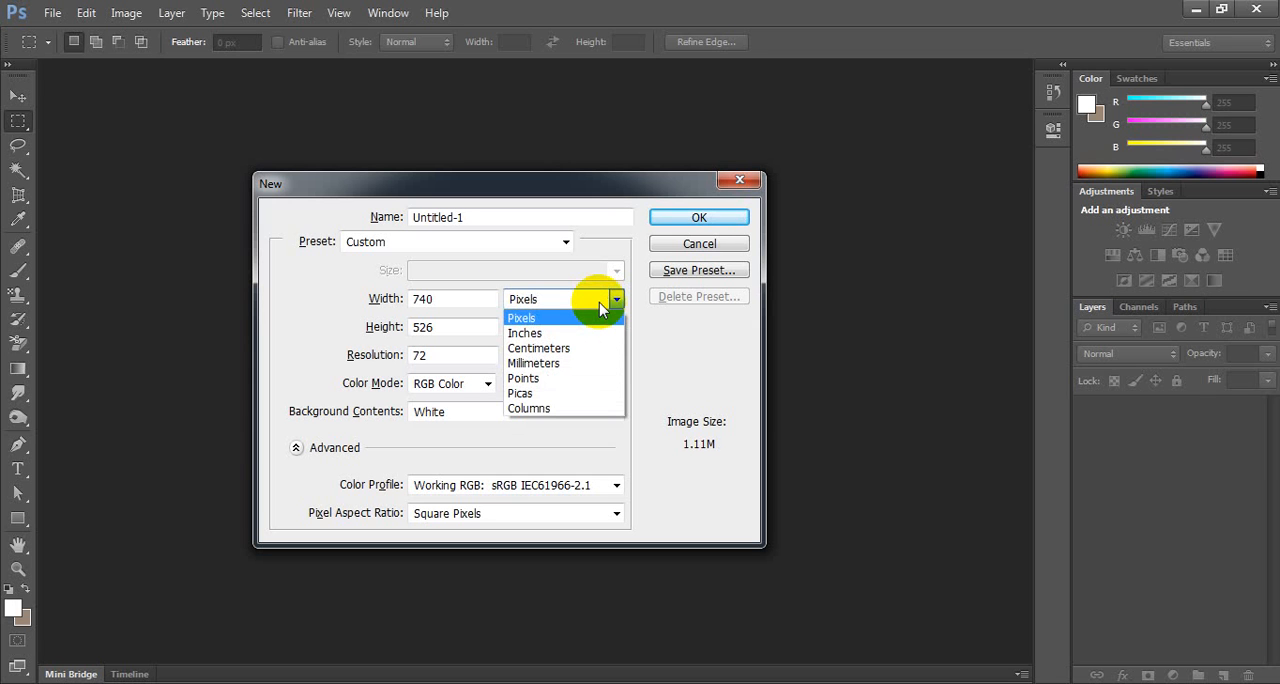
{"action": "left_click", "coordinate": [599, 302]}
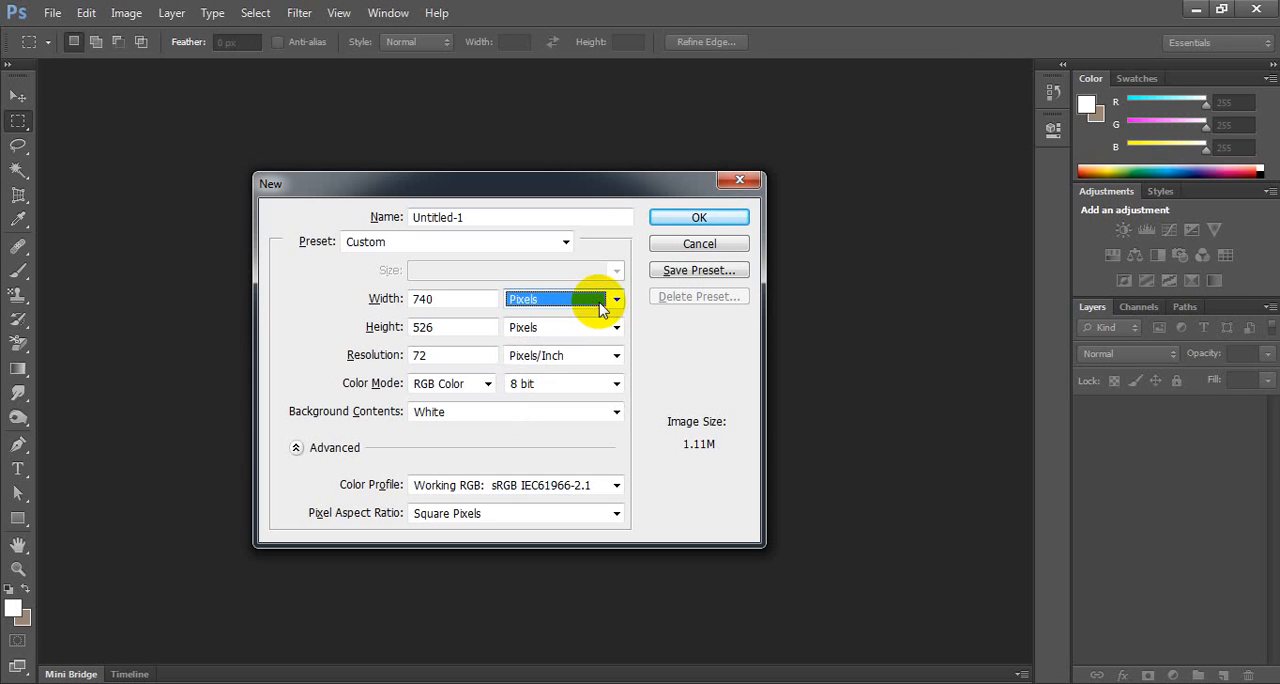
{"action": "left_click", "coordinate": [600, 304]}
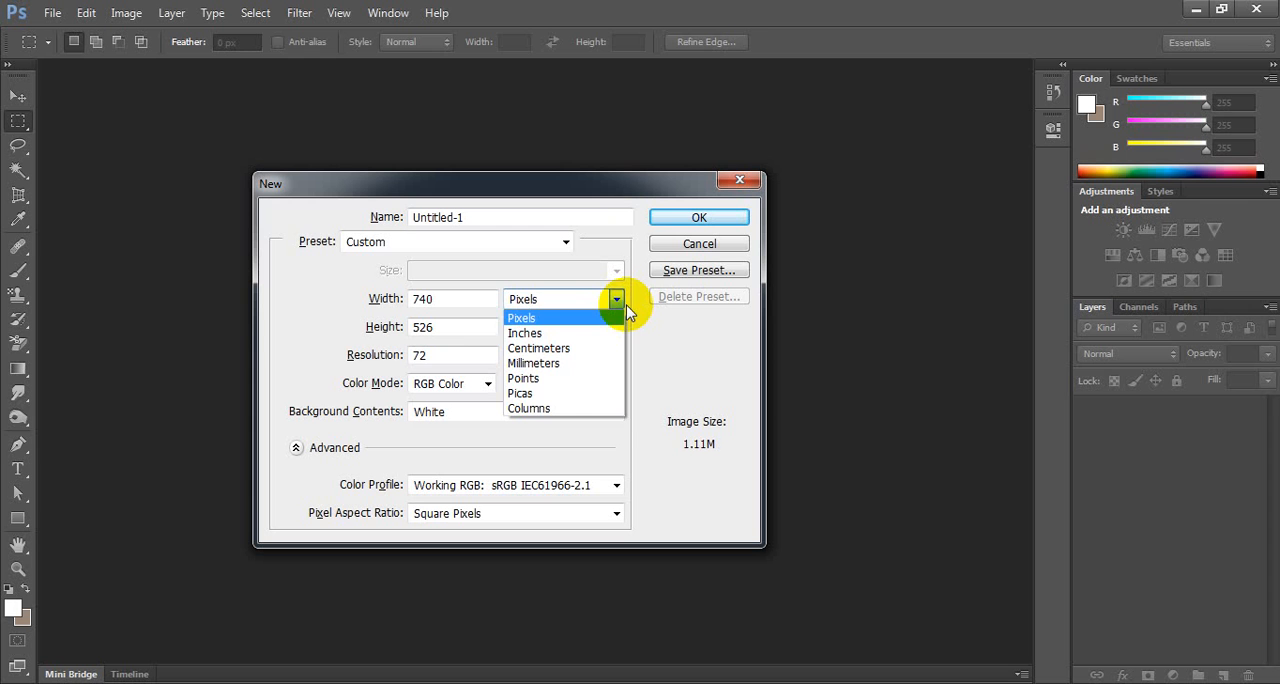
{"action": "left_click", "coordinate": [625, 310]}
Try the document size in inches and return the width and height units to pixels.
{"action": "left_click", "coordinate": [614, 305]}
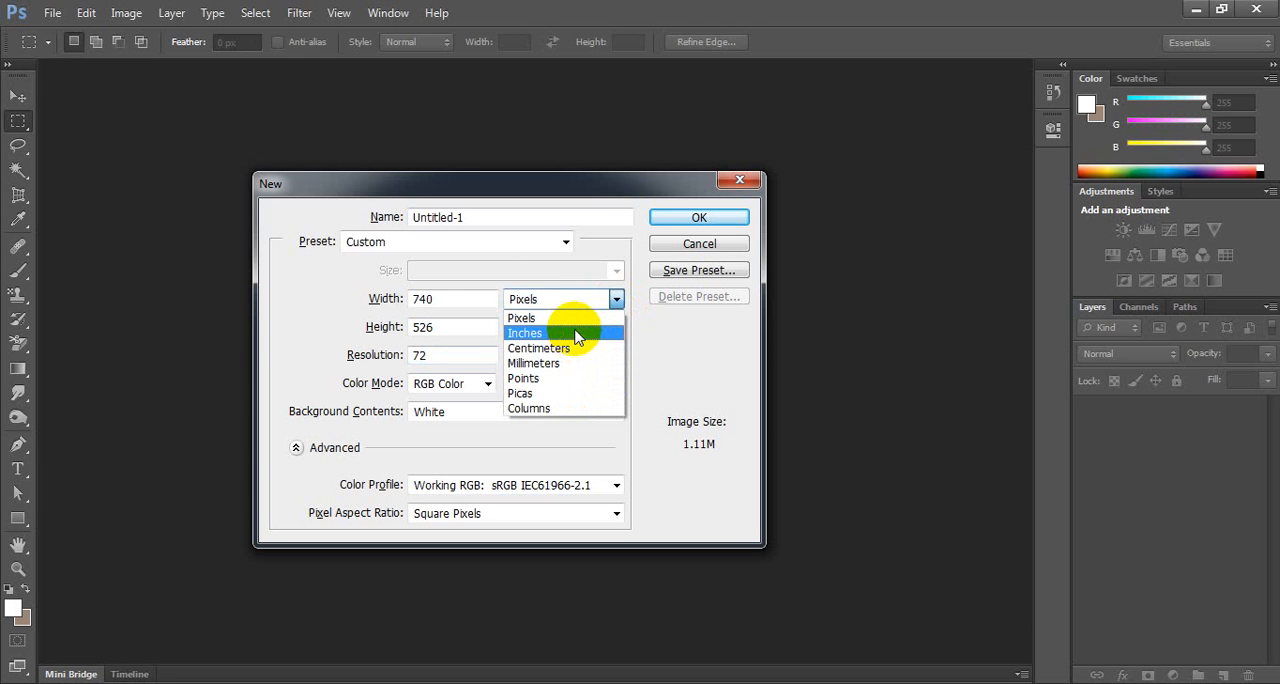
{"action": "left_click", "coordinate": [576, 334]}
{"action": "left_click", "coordinate": [613, 299]}
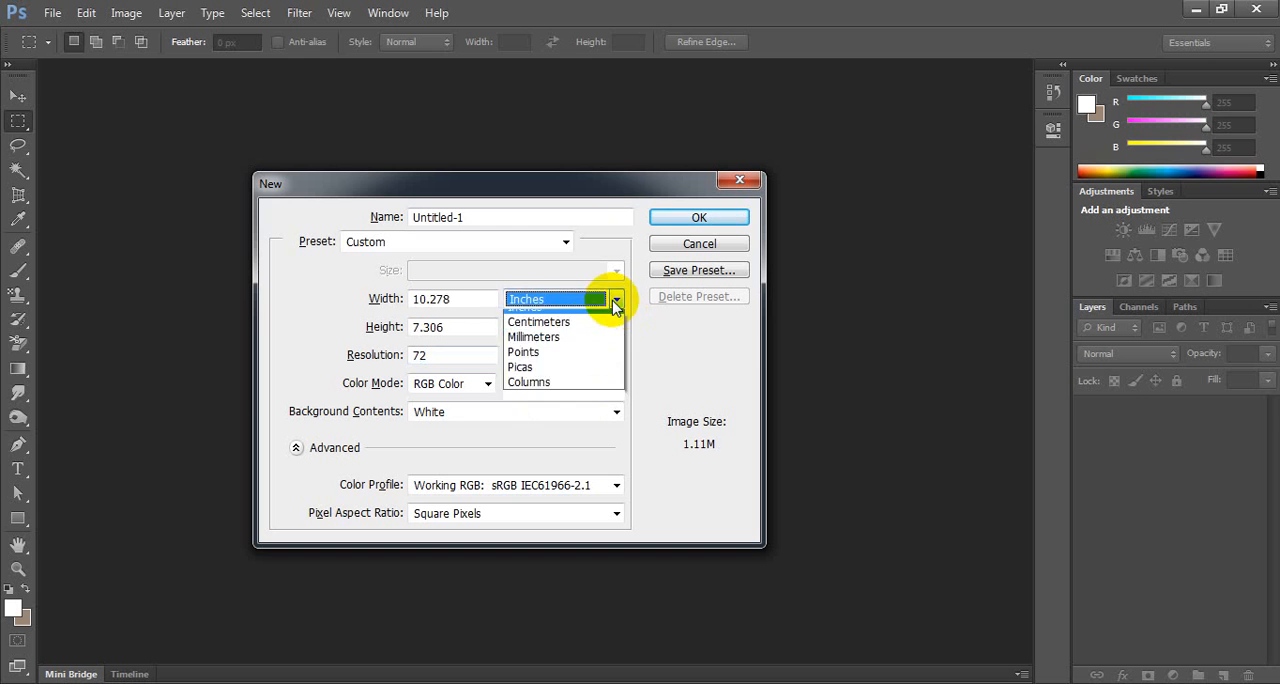
{"action": "left_click", "coordinate": [601, 316]}
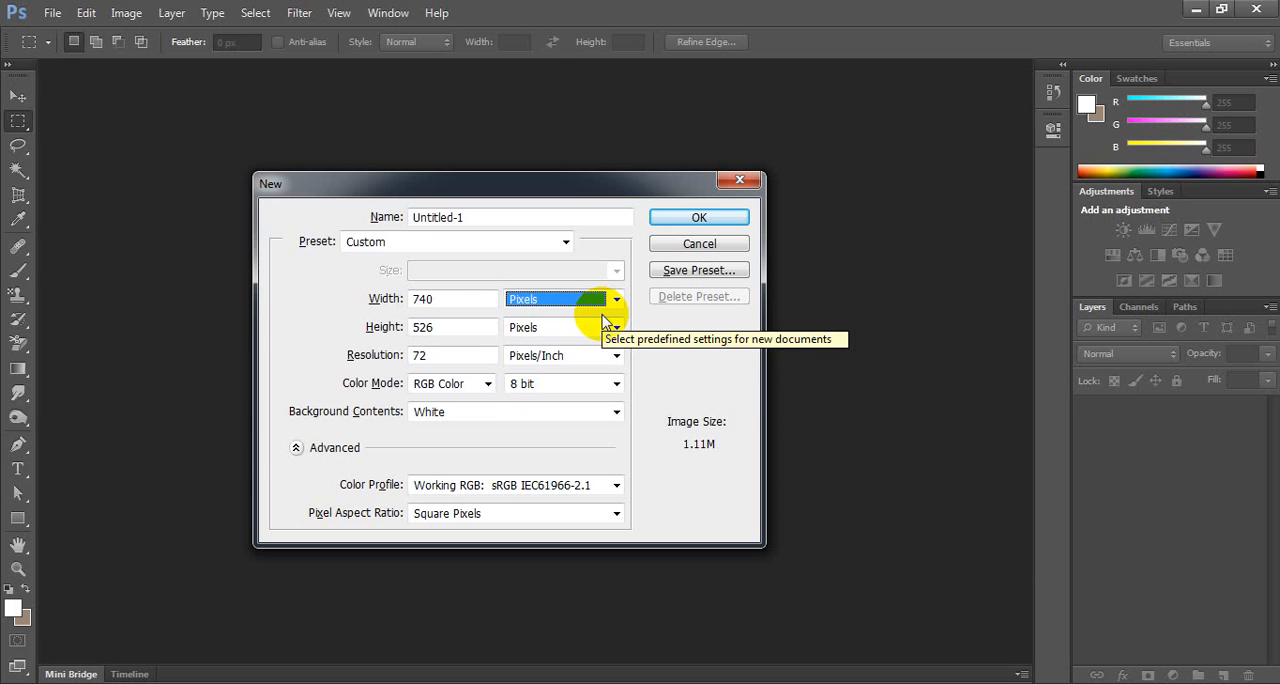
{"action": "left_click", "coordinate": [613, 299]}
{"action": "left_click", "coordinate": [601, 330]}
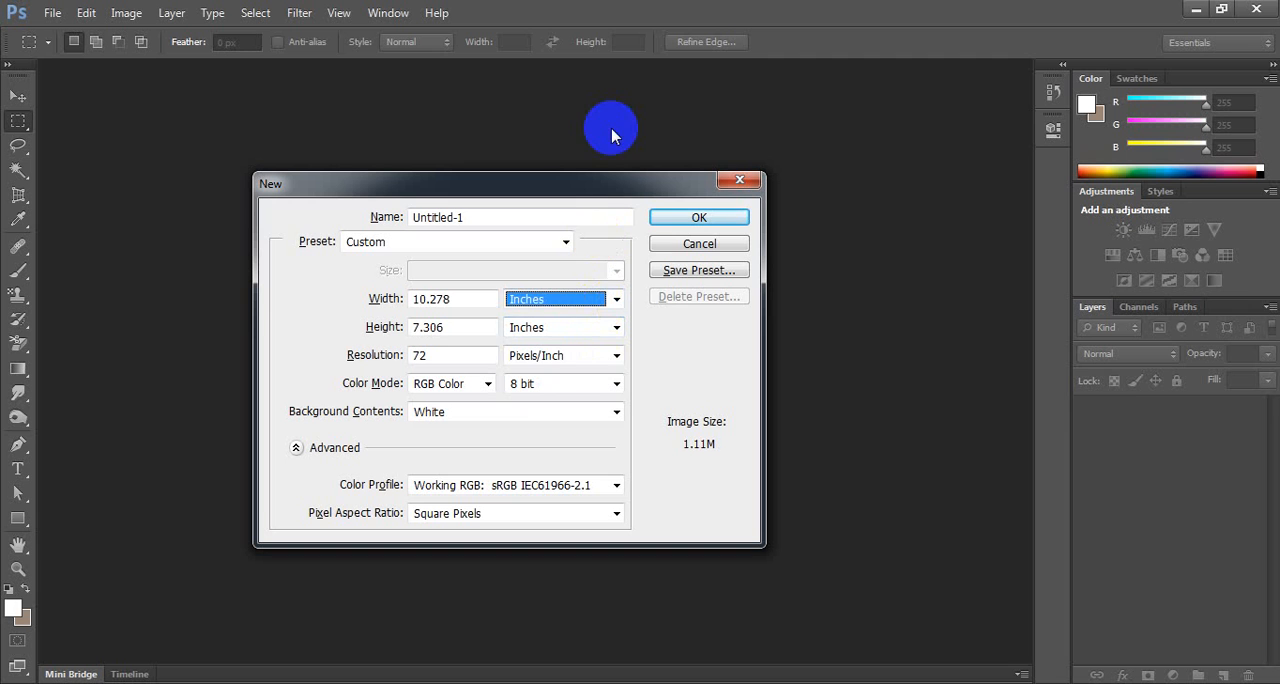
{"action": "left_click", "coordinate": [618, 298]}
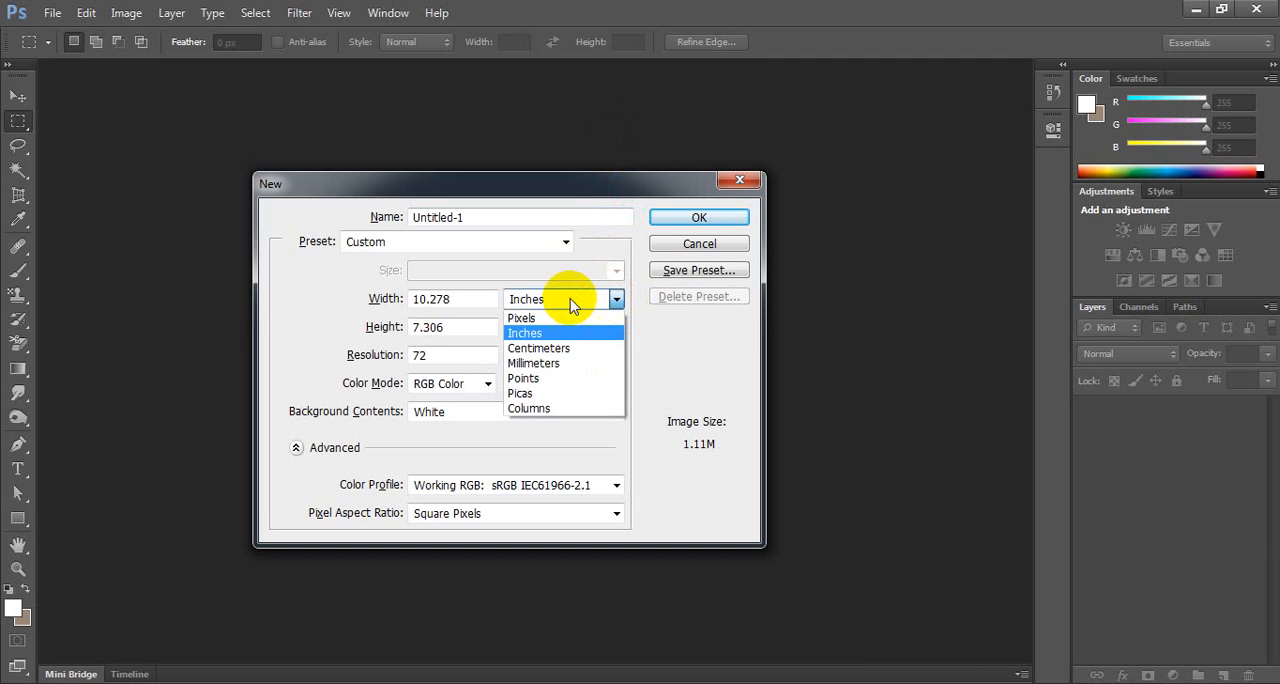
{"action": "left_click", "coordinate": [568, 319]}
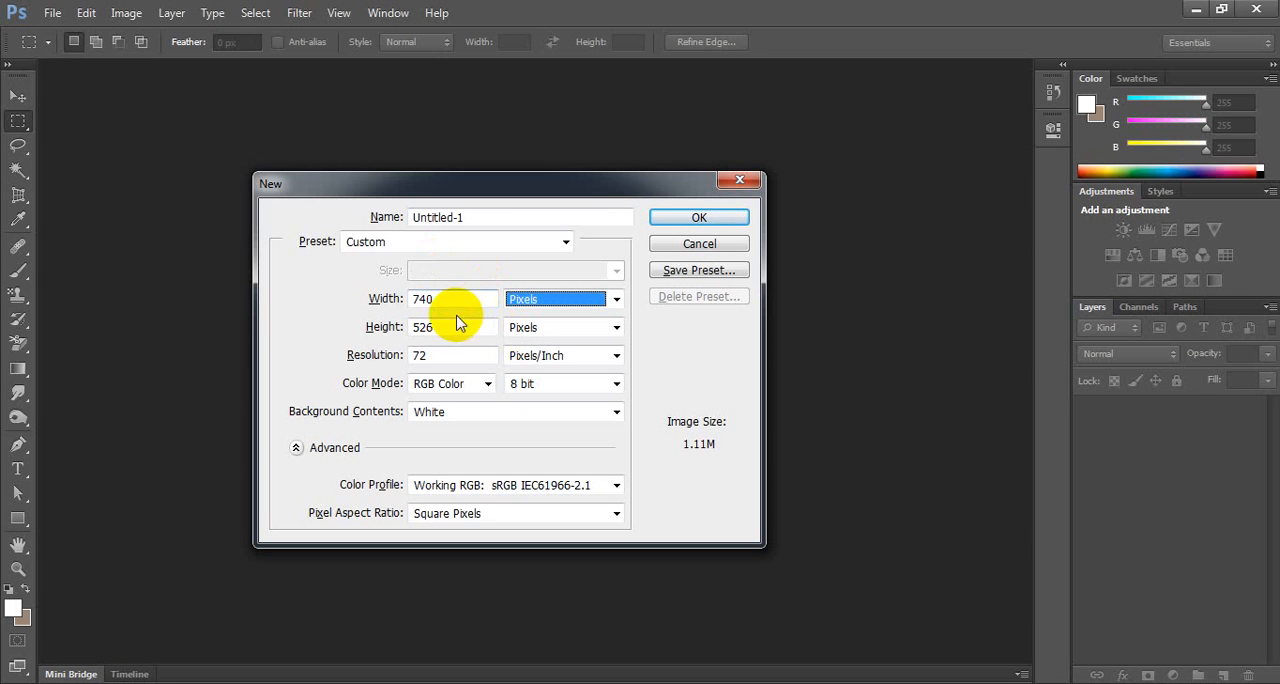
Set the width to 851 pixels and the height to 315 pixels, and create the document.
{"action": "double_click", "coordinate": [424, 298]}
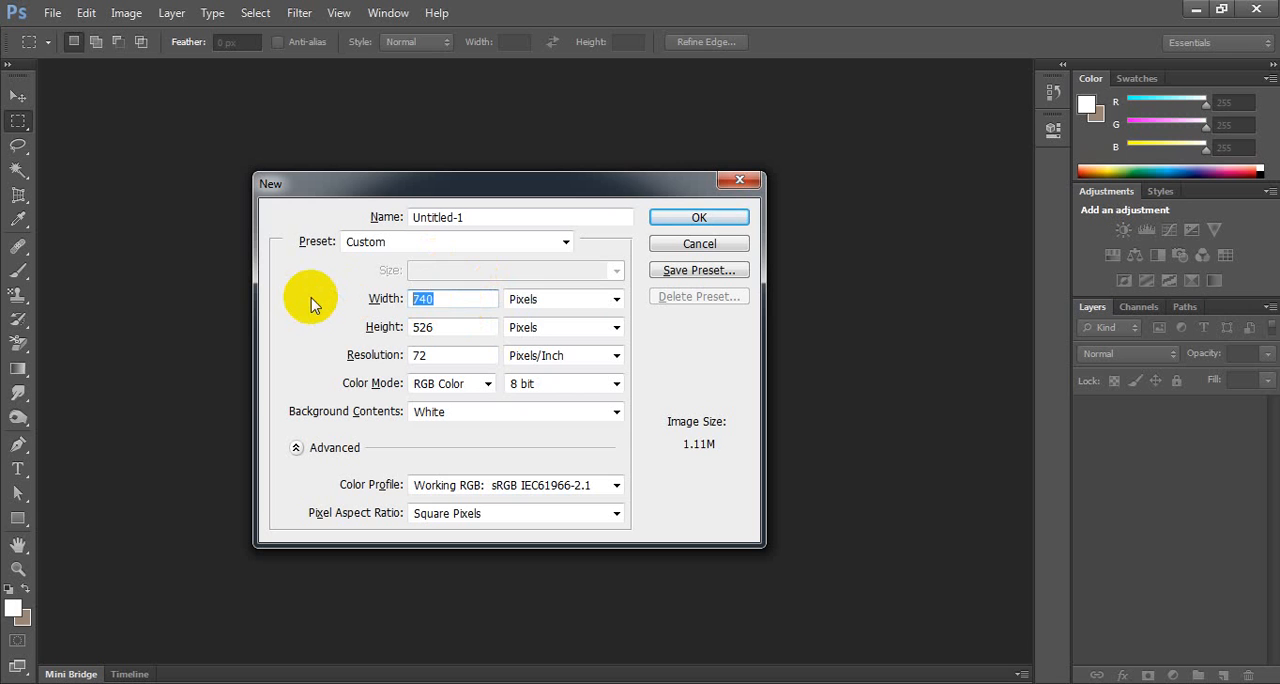
{"action": "type", "text": "851"}
{"action": "key", "text": "Tab"}
{"action": "key", "text": "Tab"}
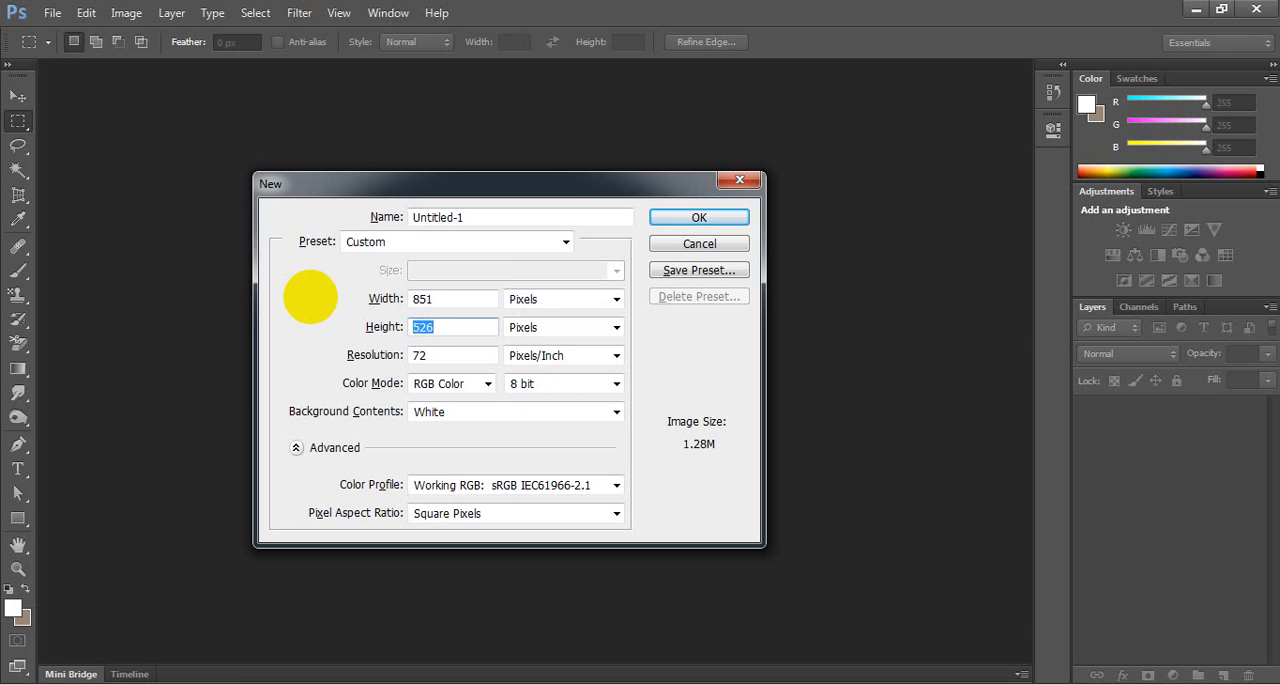
{"action": "type", "text": "315"}
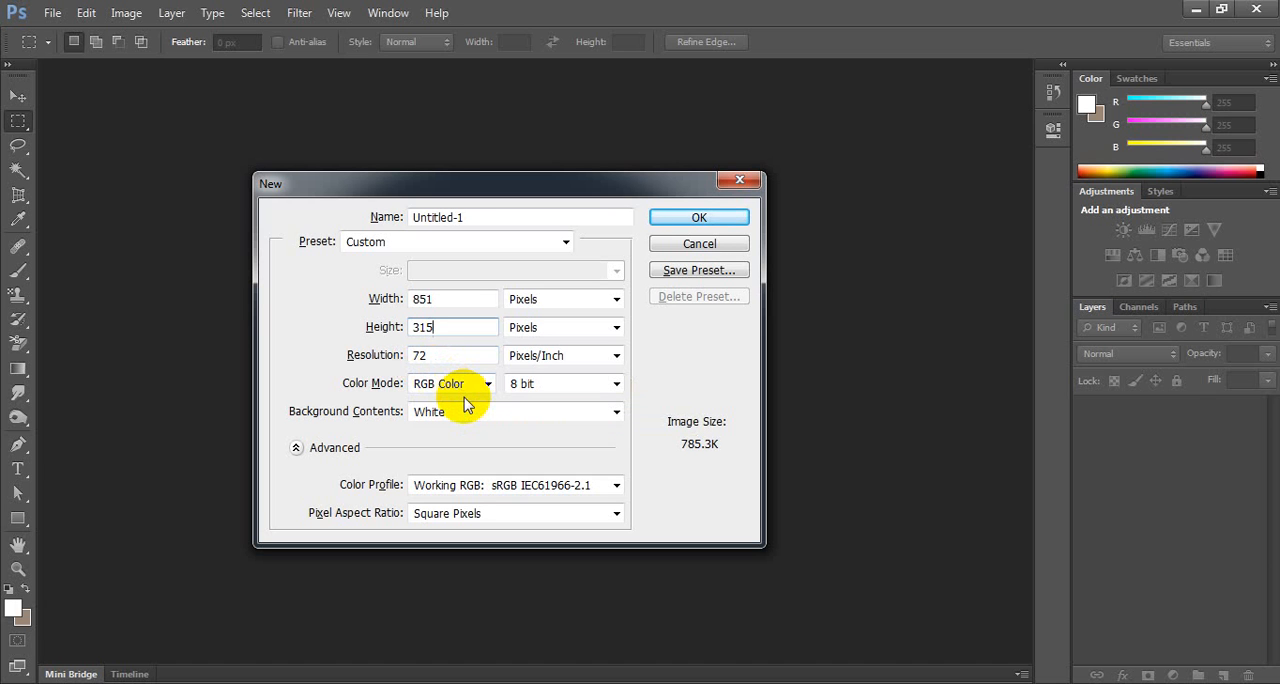
{"action": "left_click", "coordinate": [691, 219]}
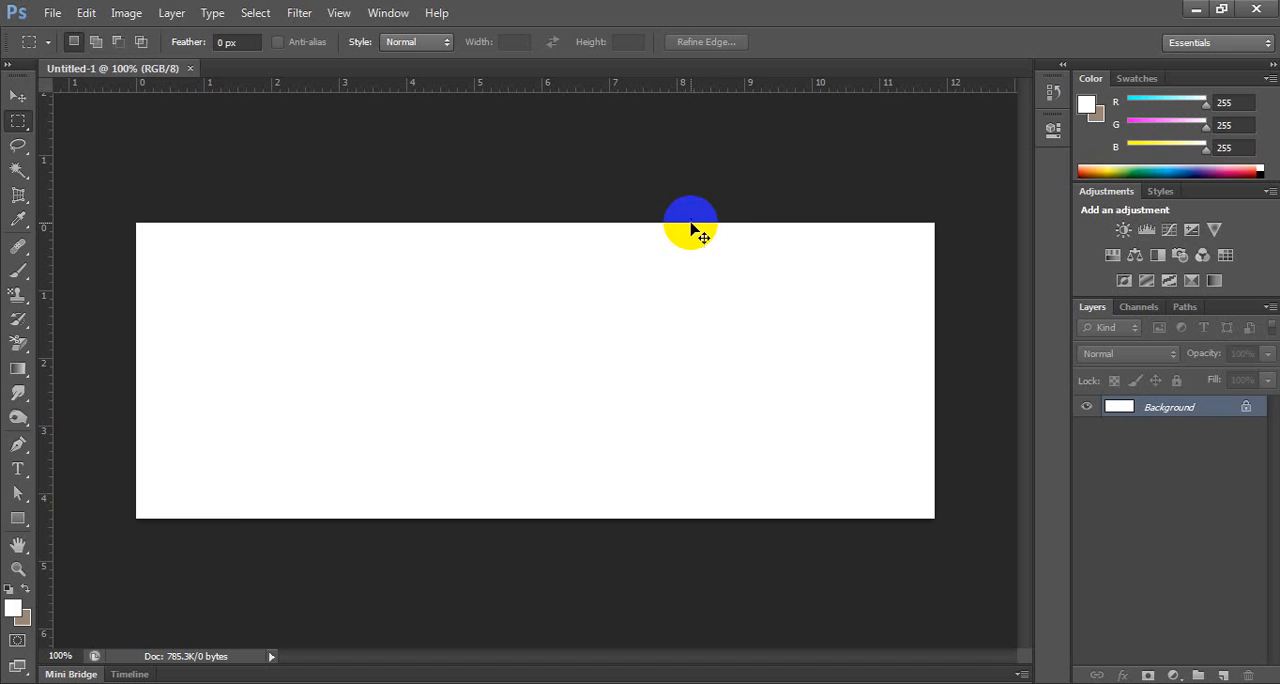
Start a second new document with a width of 10 inches and a height of 6 inches.
{"action": "key", "text": "ctrl+n"}
{"action": "double_click", "coordinate": [493, 298]}
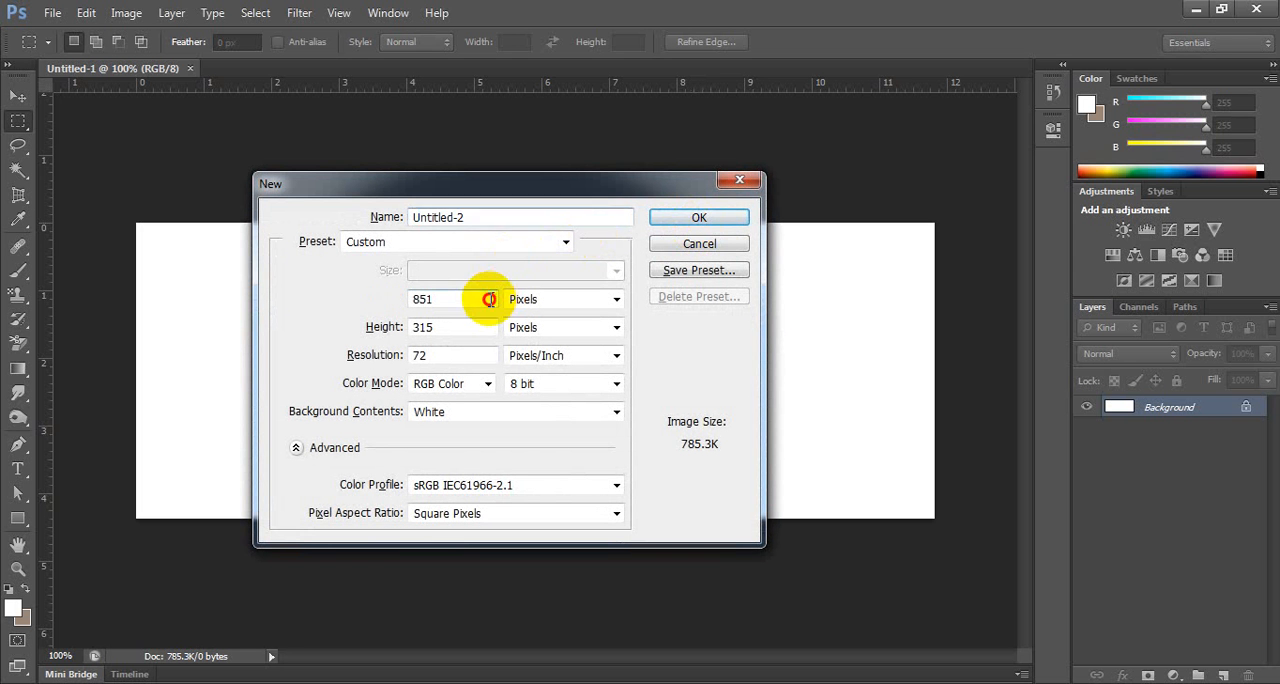
{"action": "type", "text": "10"}
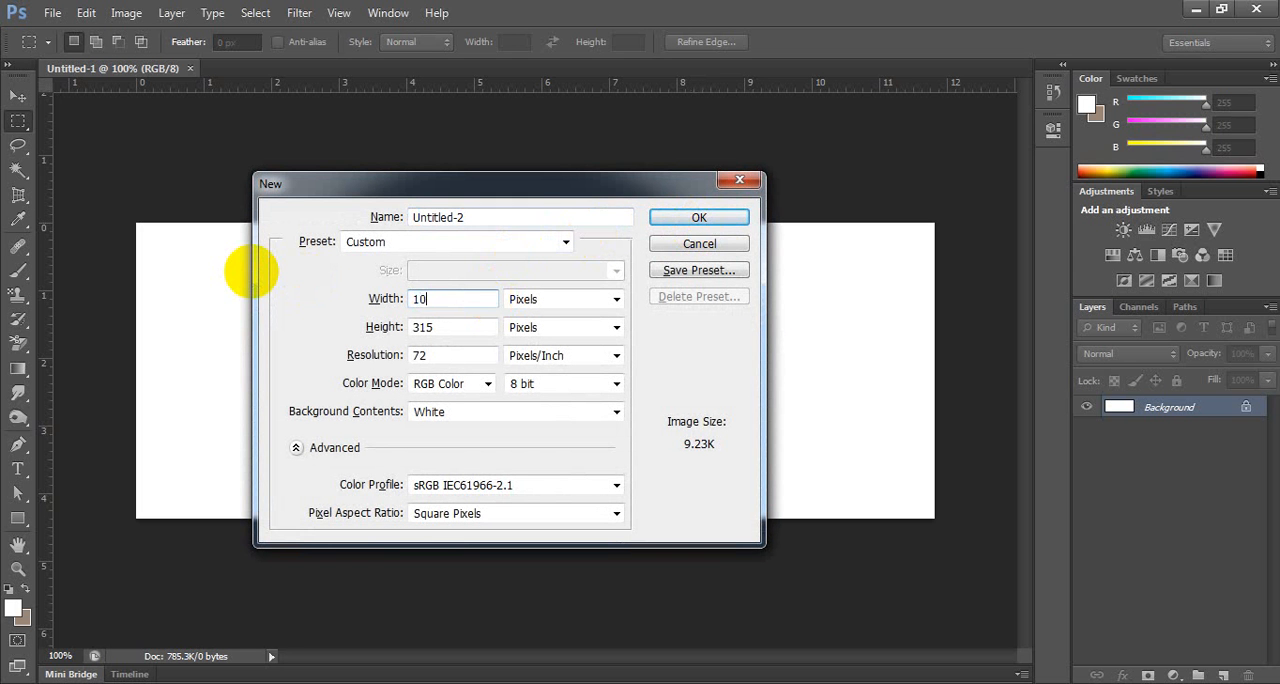
{"action": "left_click", "coordinate": [543, 299]}
{"action": "left_click", "coordinate": [530, 333]}
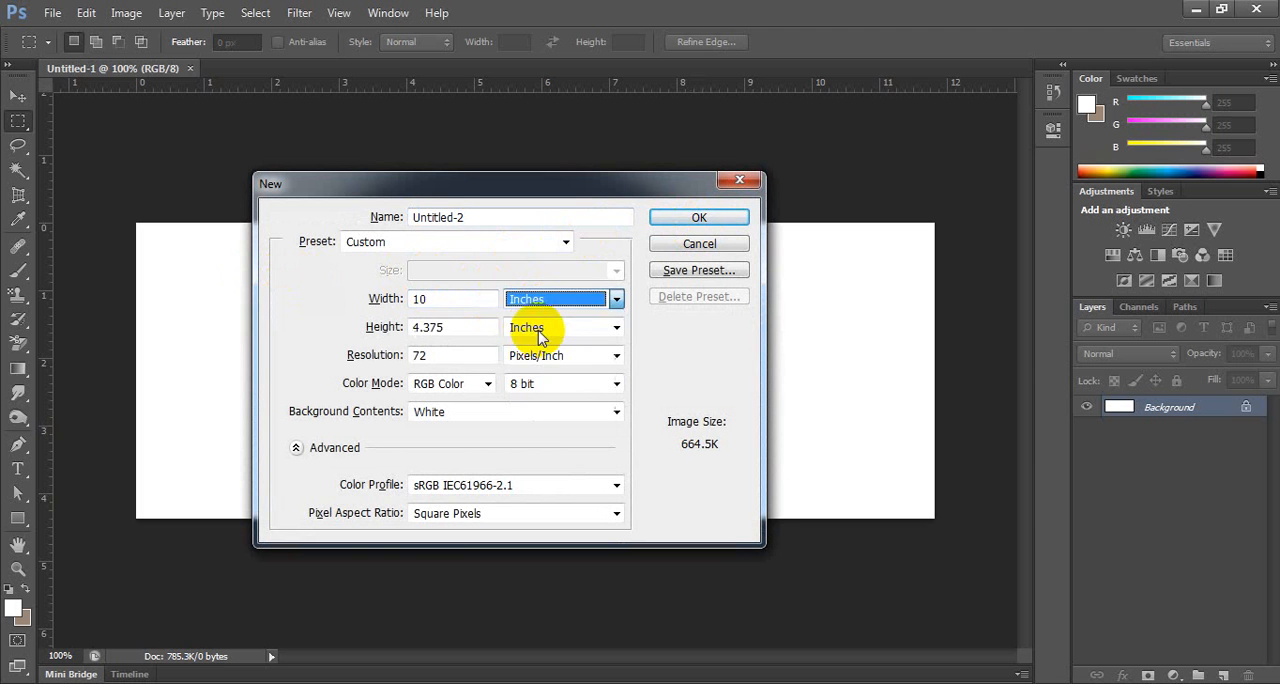
{"action": "double_click", "coordinate": [468, 325]}
{"action": "type", "text": "6"}
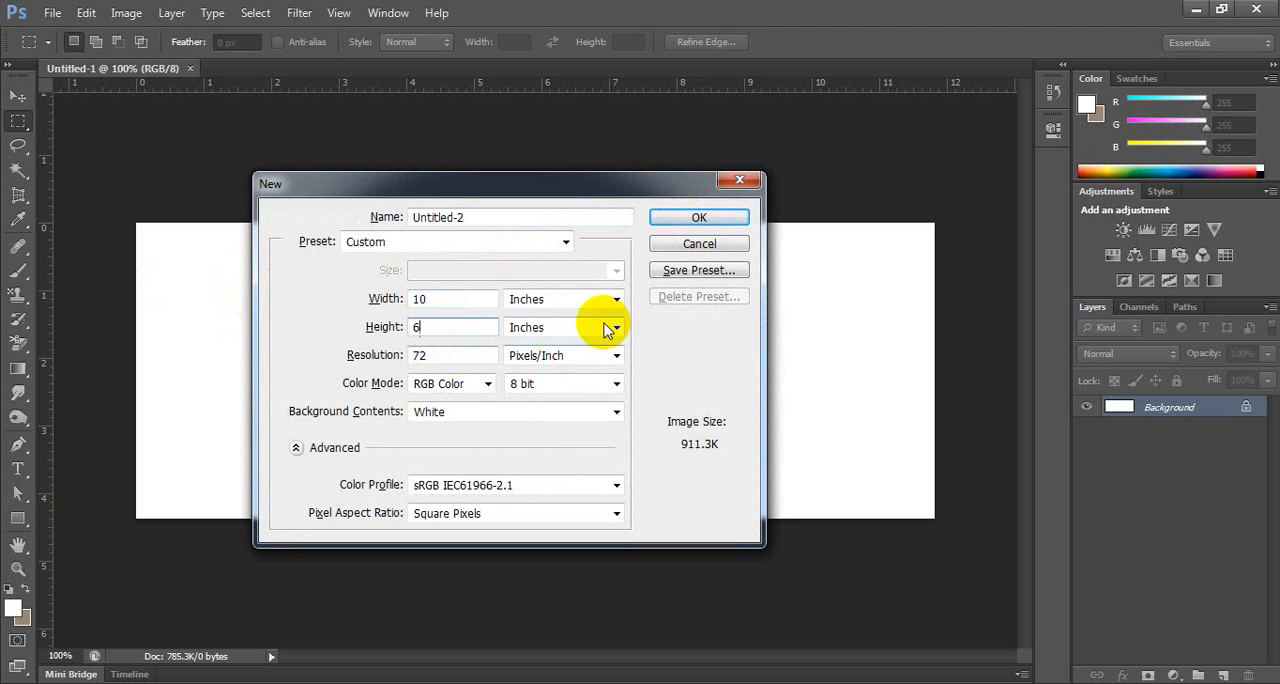
Create the 10 by 6 inch document in CMYK Color at 300 pixels/inch and close it again.
{"action": "left_click", "coordinate": [452, 384]}
{"action": "left_click", "coordinate": [456, 446]}
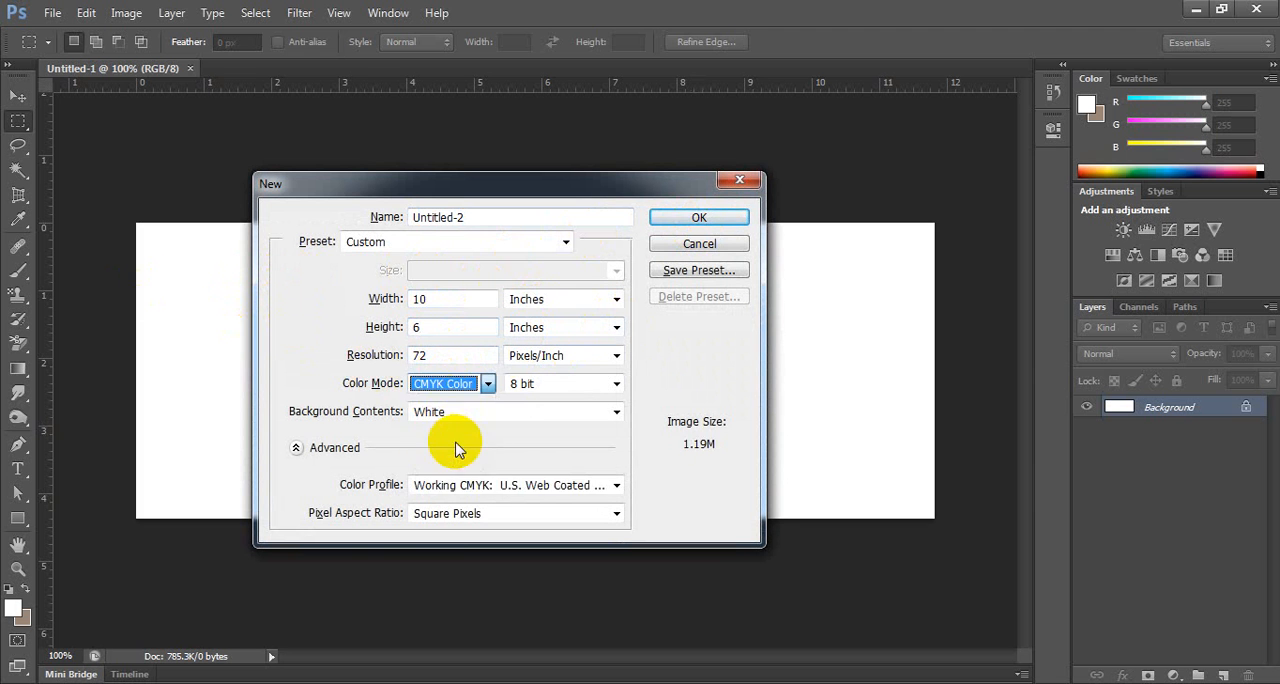
{"action": "double_click", "coordinate": [449, 354]}
{"action": "type", "text": "300"}
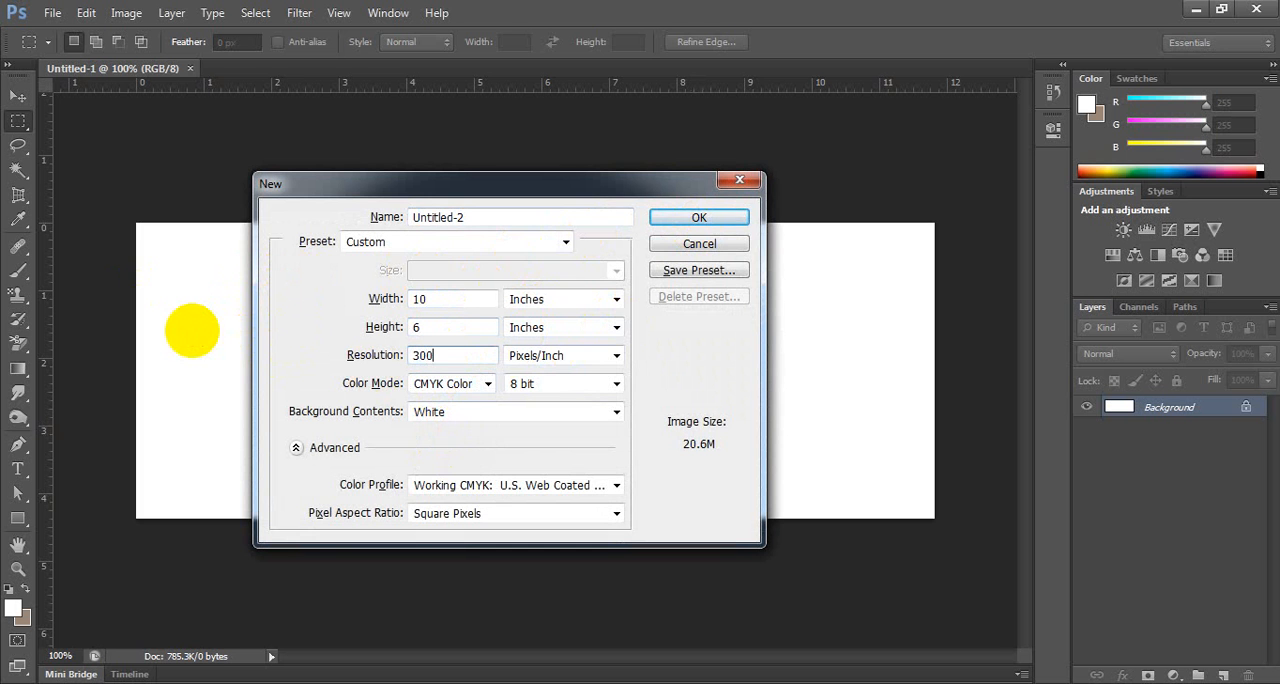
{"action": "left_click", "coordinate": [725, 226]}
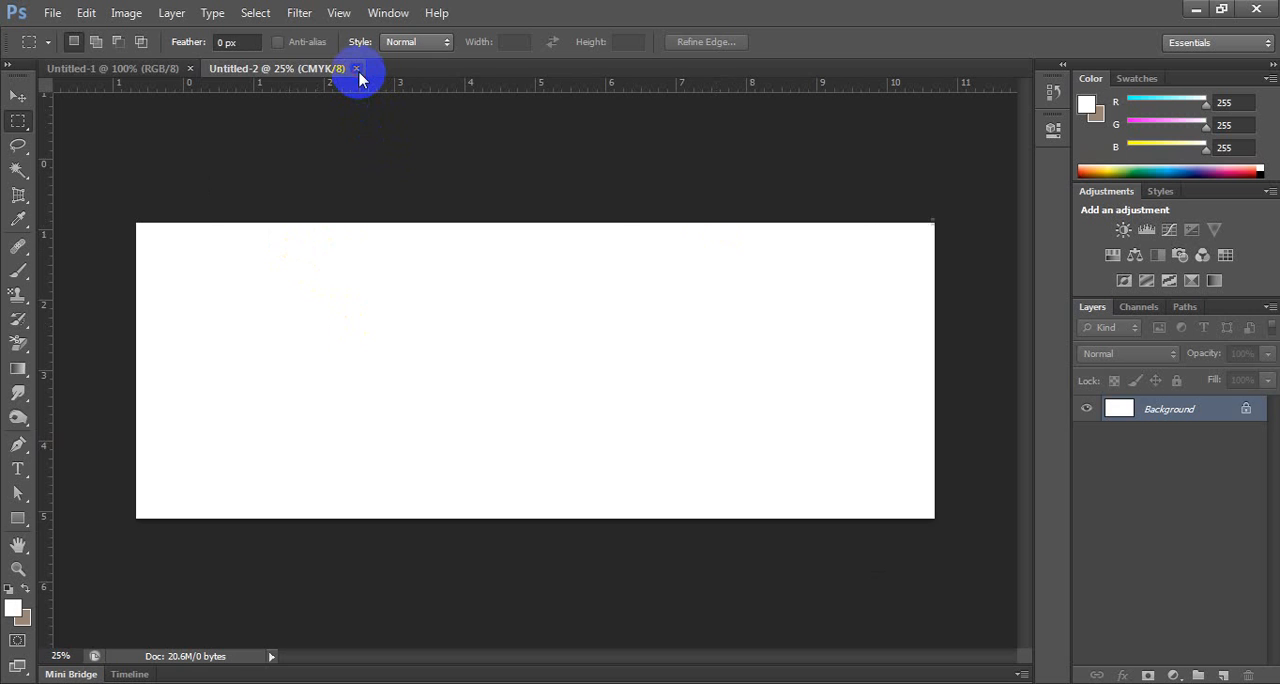
{"action": "left_click", "coordinate": [356, 68]}
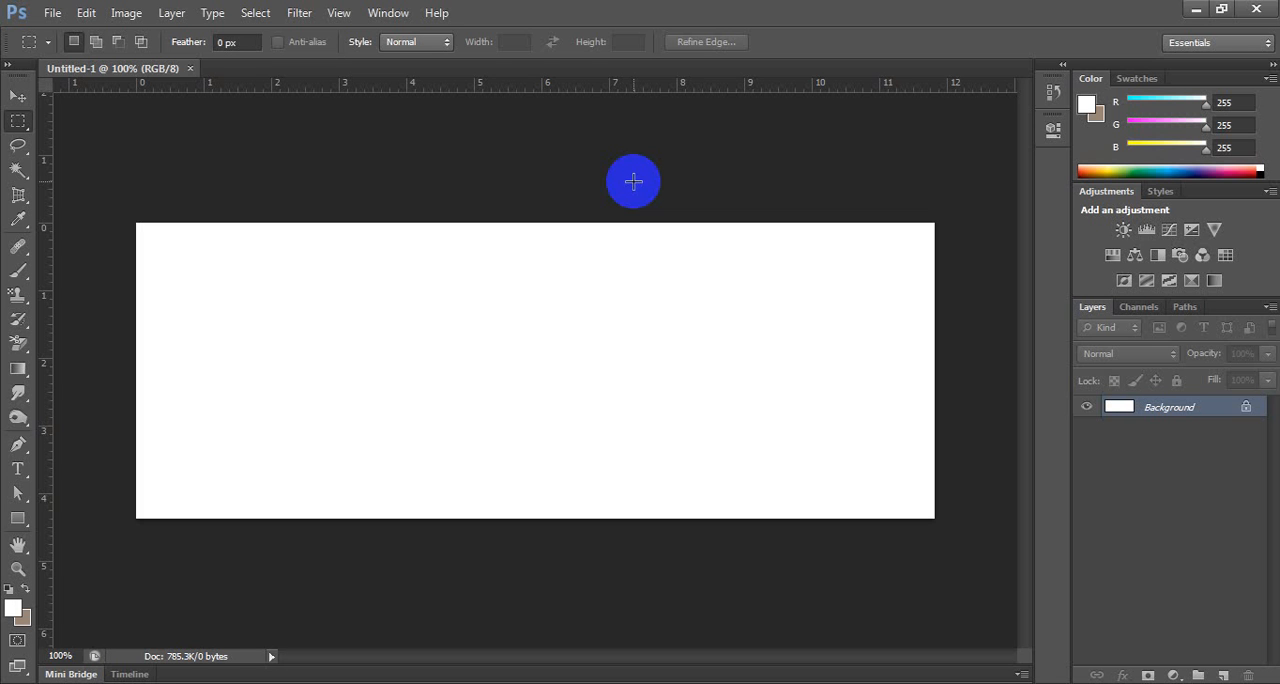
Expand the toolbox to two columns, draw a trial rectangle about 224 by 88 px without fill, and delete it.
{"action": "left_click", "coordinate": [12, 66]}
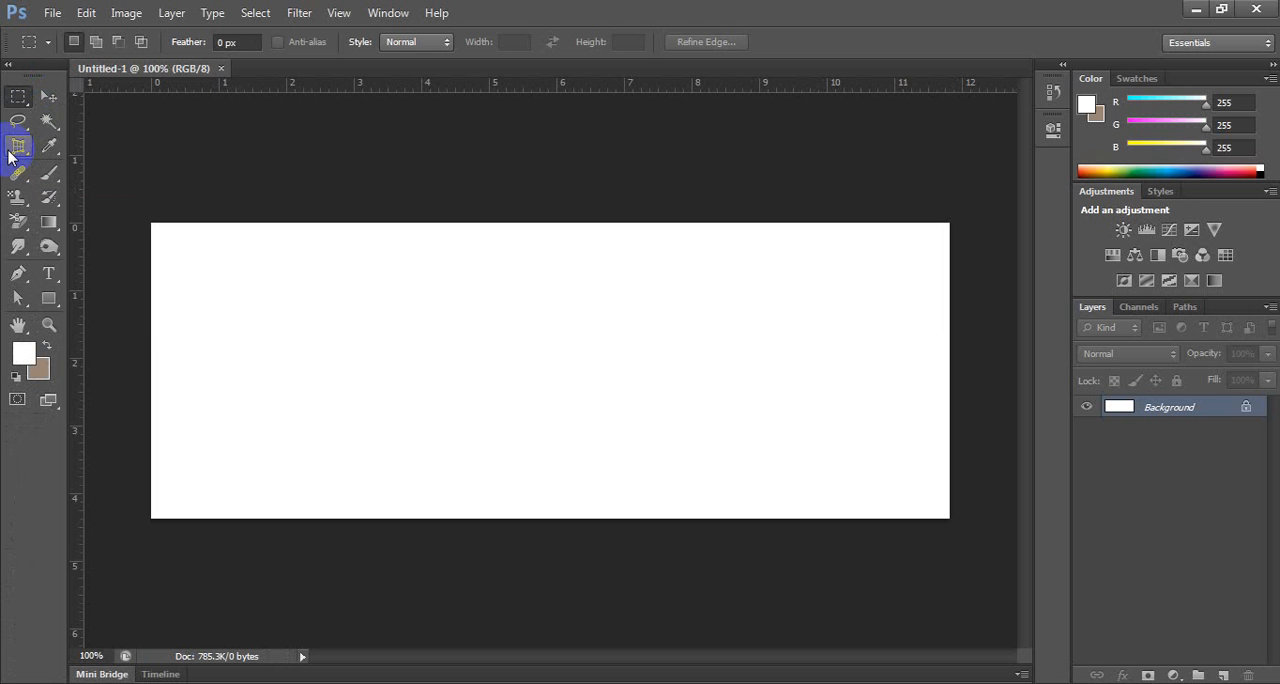
{"action": "left_click", "coordinate": [48, 301]}
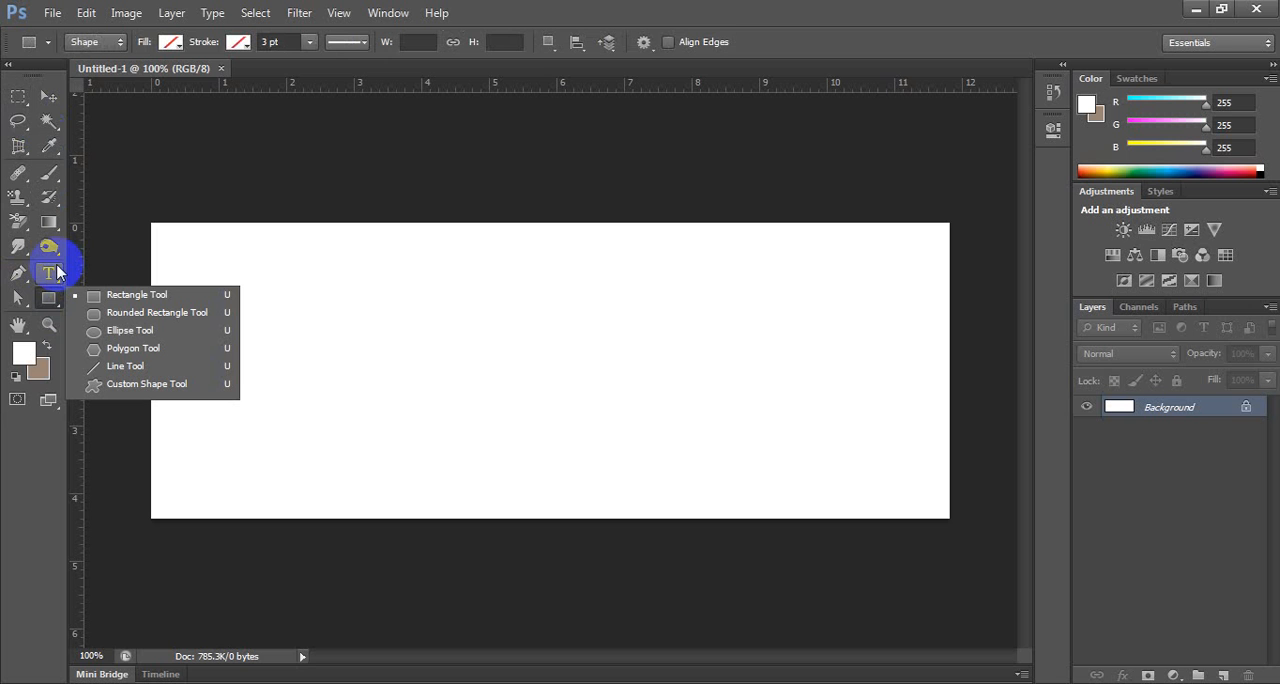
{"action": "left_click", "coordinate": [131, 298]}
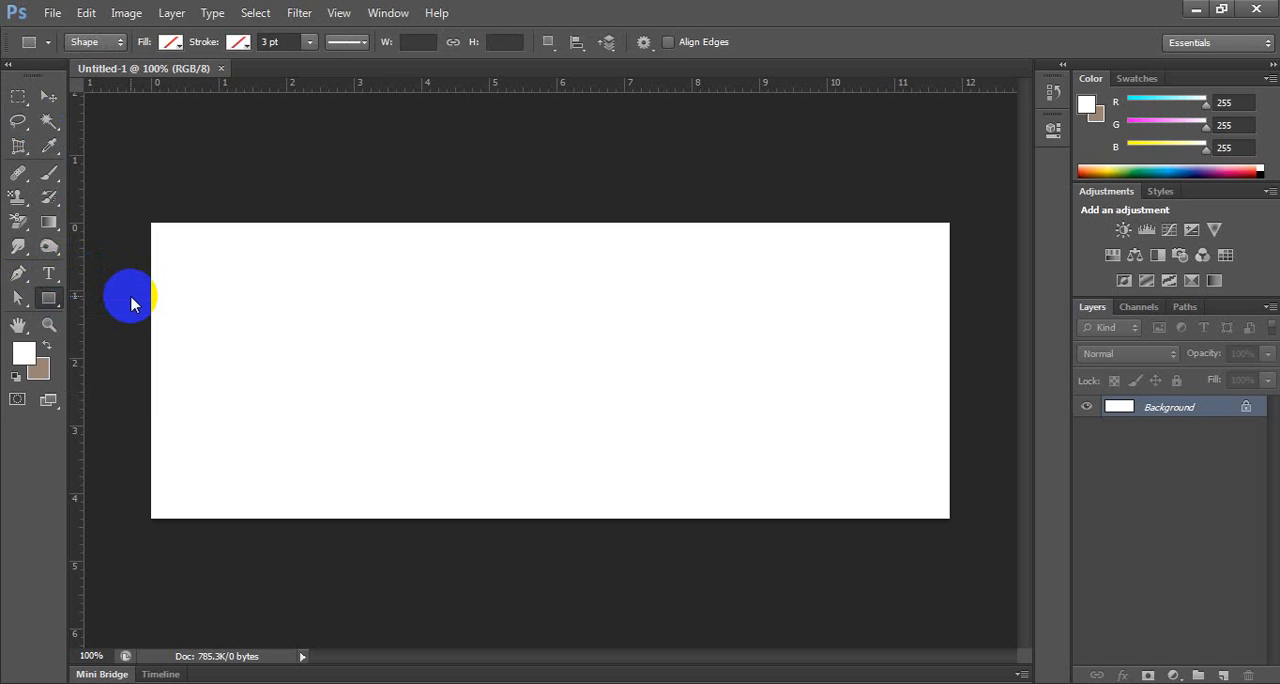
{"action": "left_click_drag", "start_coordinate": [193, 277], "coordinate": [404, 359]}
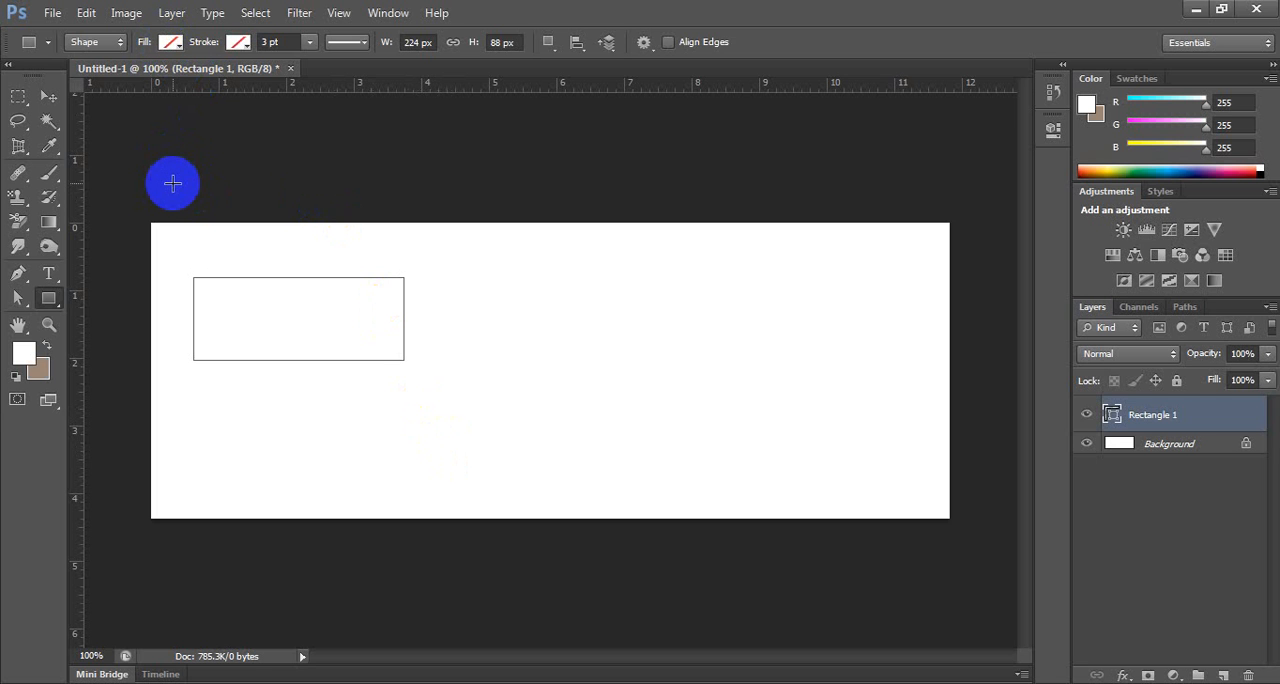
{"action": "key", "text": "Delete"}
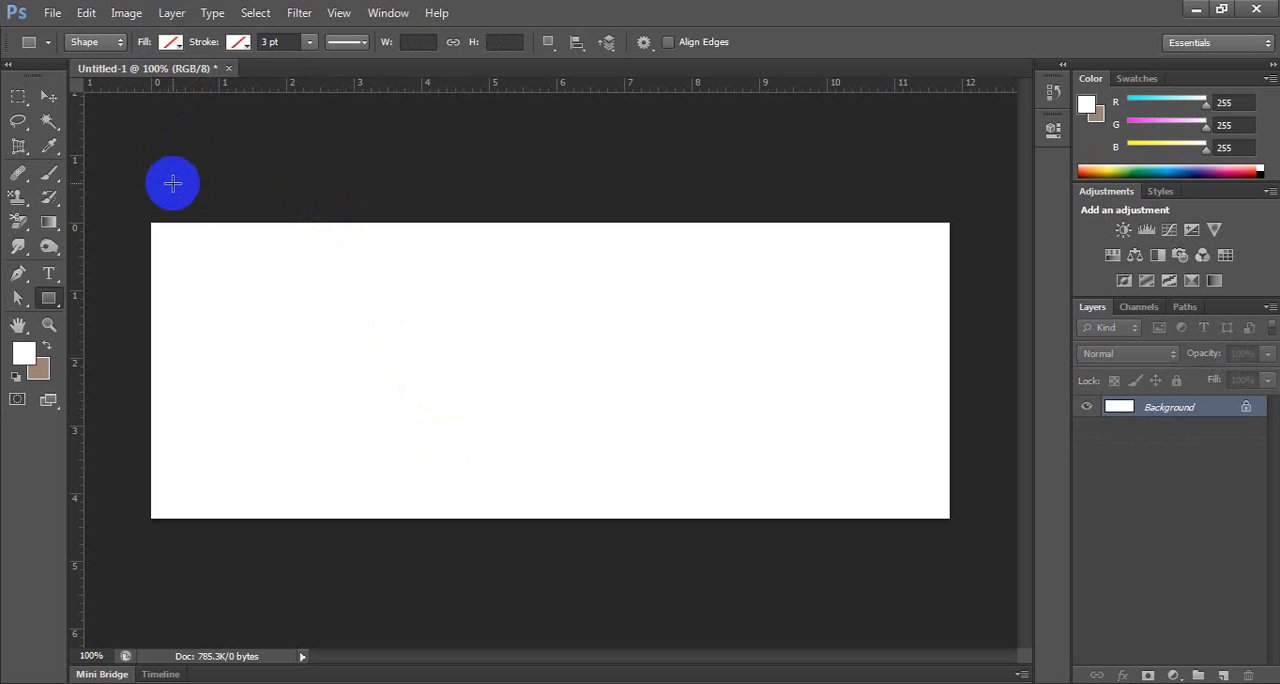
{"action": "left_click", "coordinate": [388, 12]}
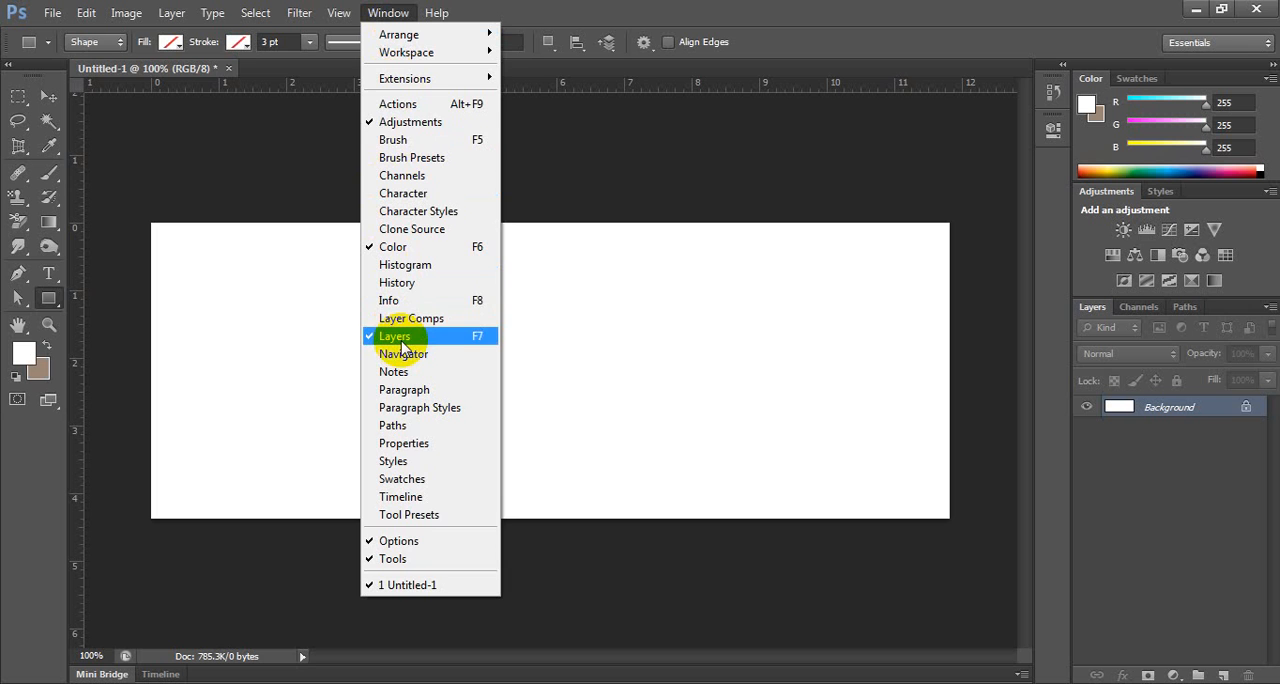
{"action": "left_click", "coordinate": [880, 38]}
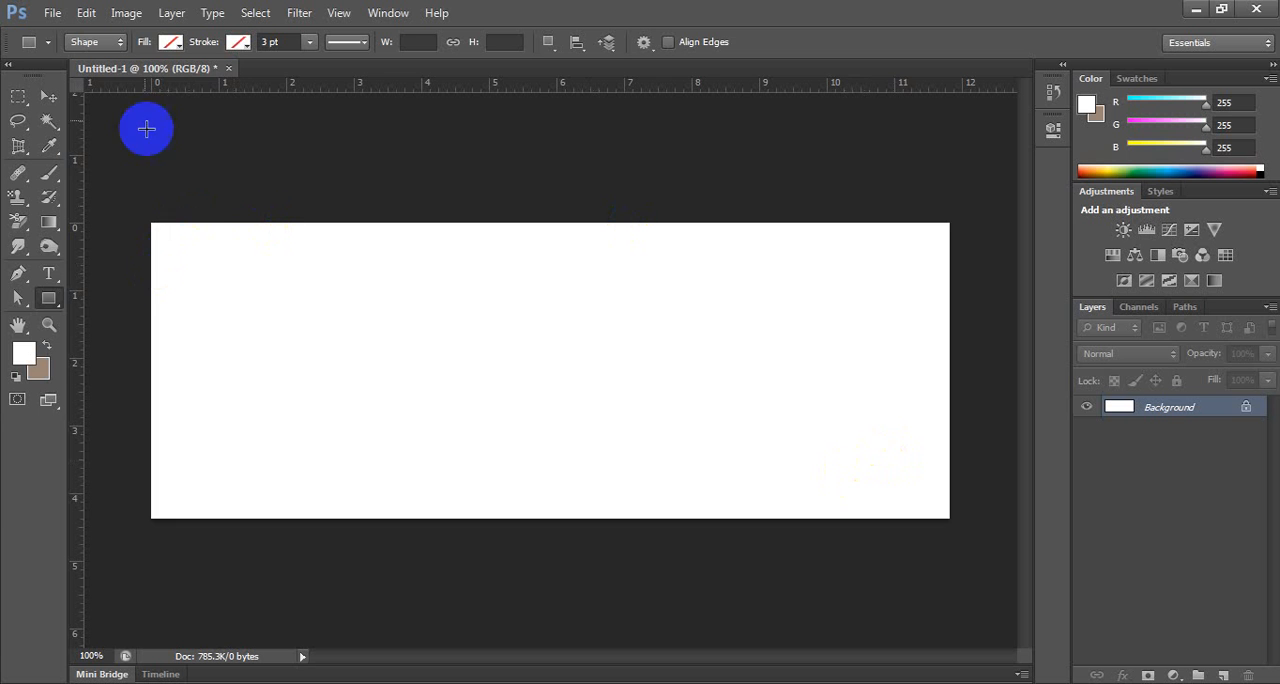
Draw a rectangle about 301 by 150 px on the left half of the canvas and fill it with light blue.
{"action": "left_click_drag", "start_coordinate": [205, 286], "coordinate": [486, 426]}
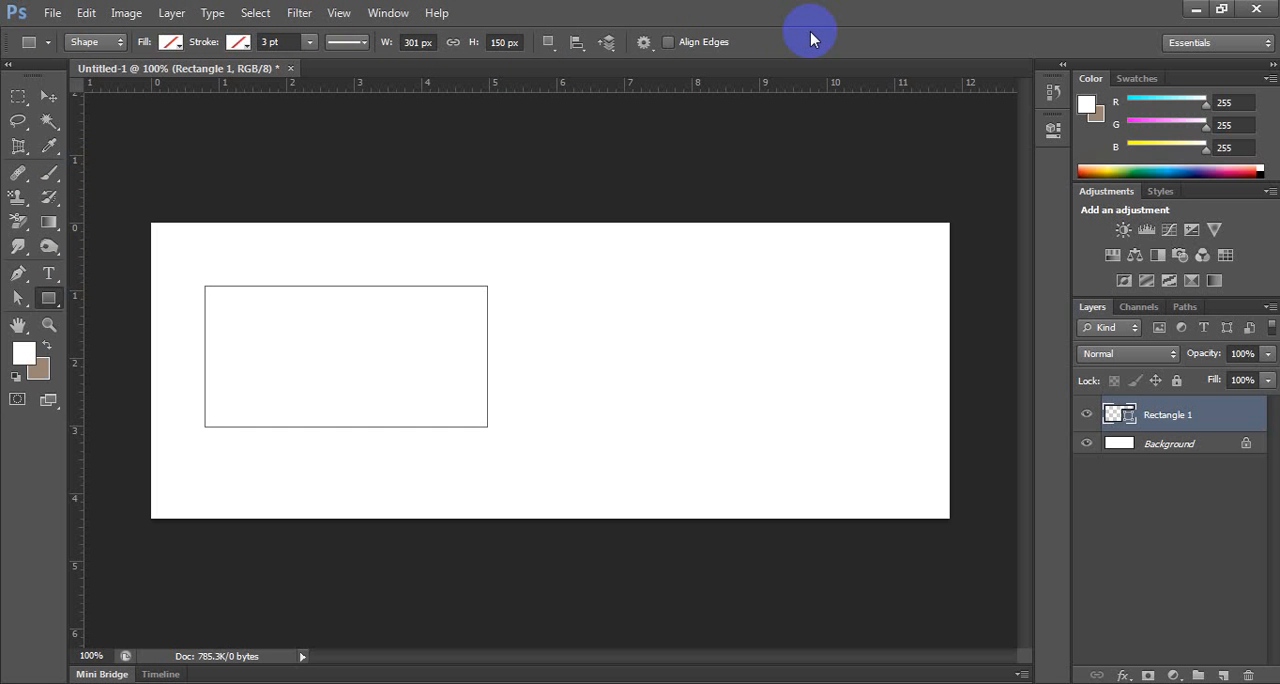
{"action": "left_click", "coordinate": [171, 42]}
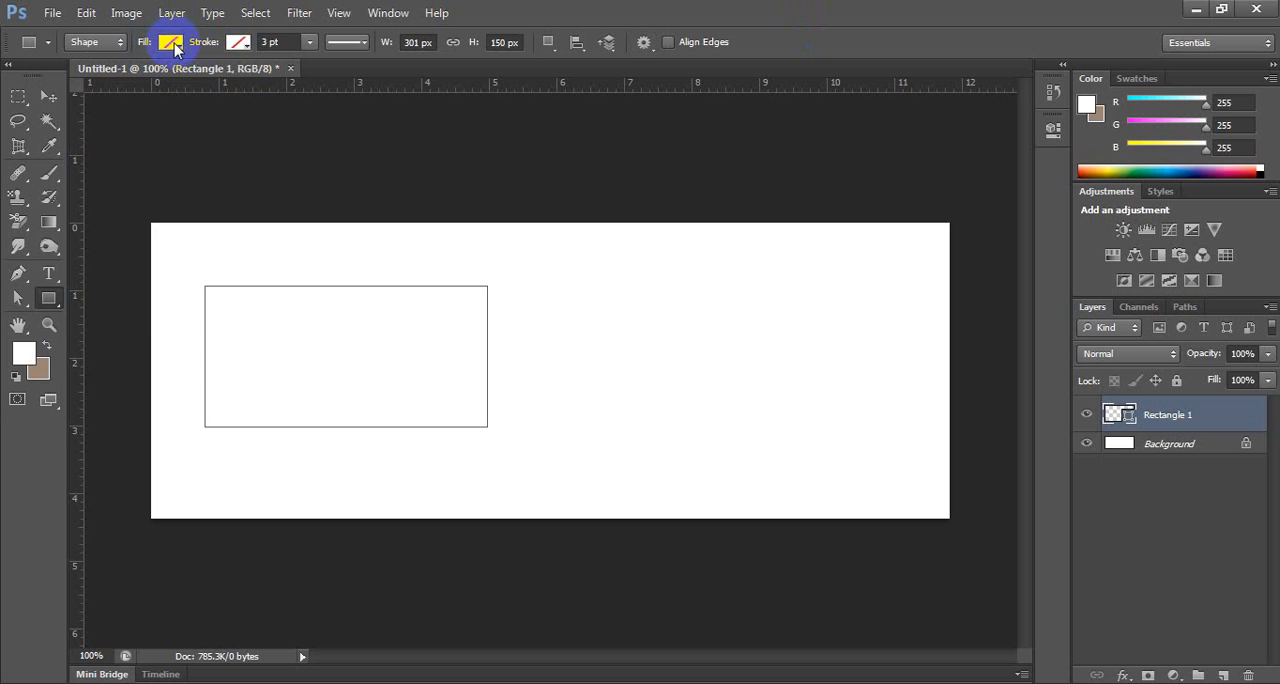
{"action": "left_click", "coordinate": [172, 43]}
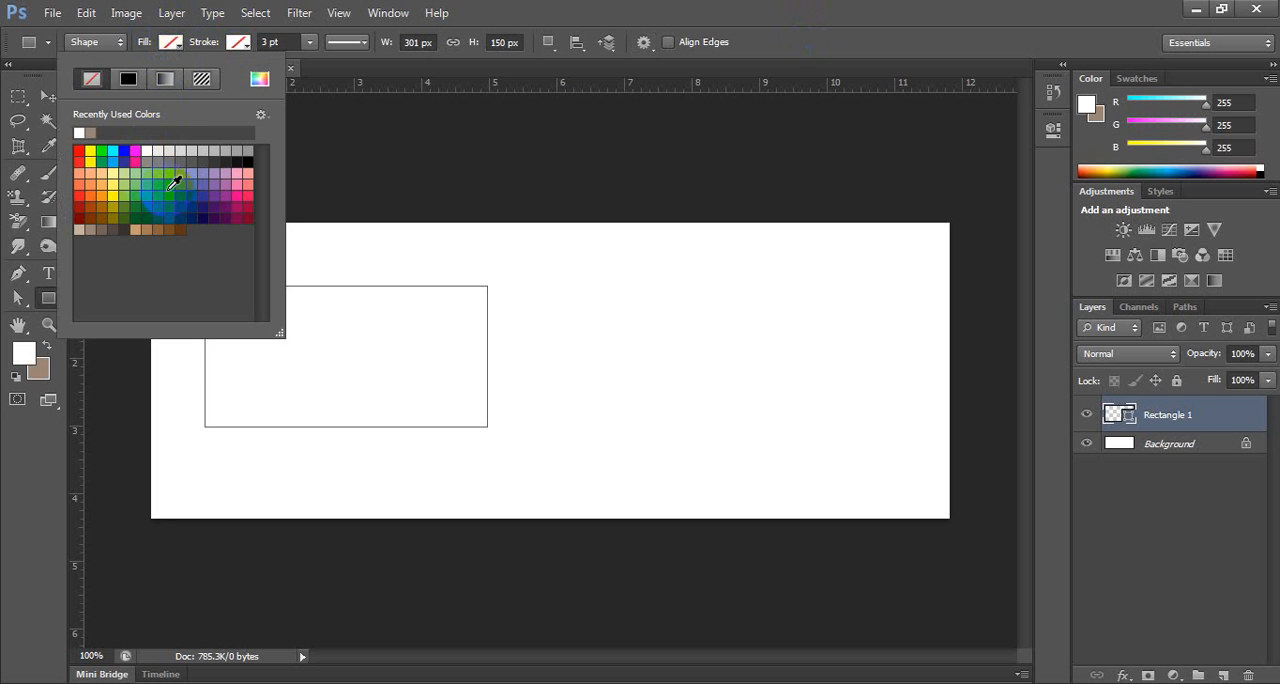
{"action": "left_click", "coordinate": [169, 176]}
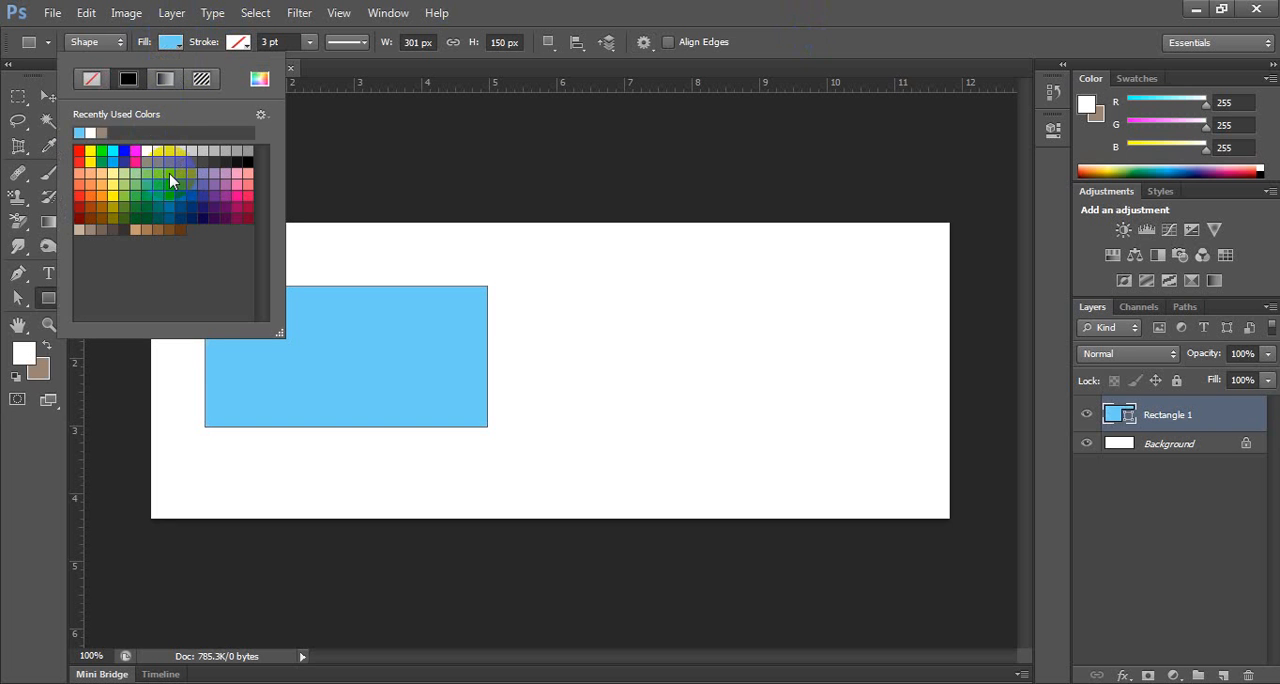
{"action": "left_click", "coordinate": [527, 7]}
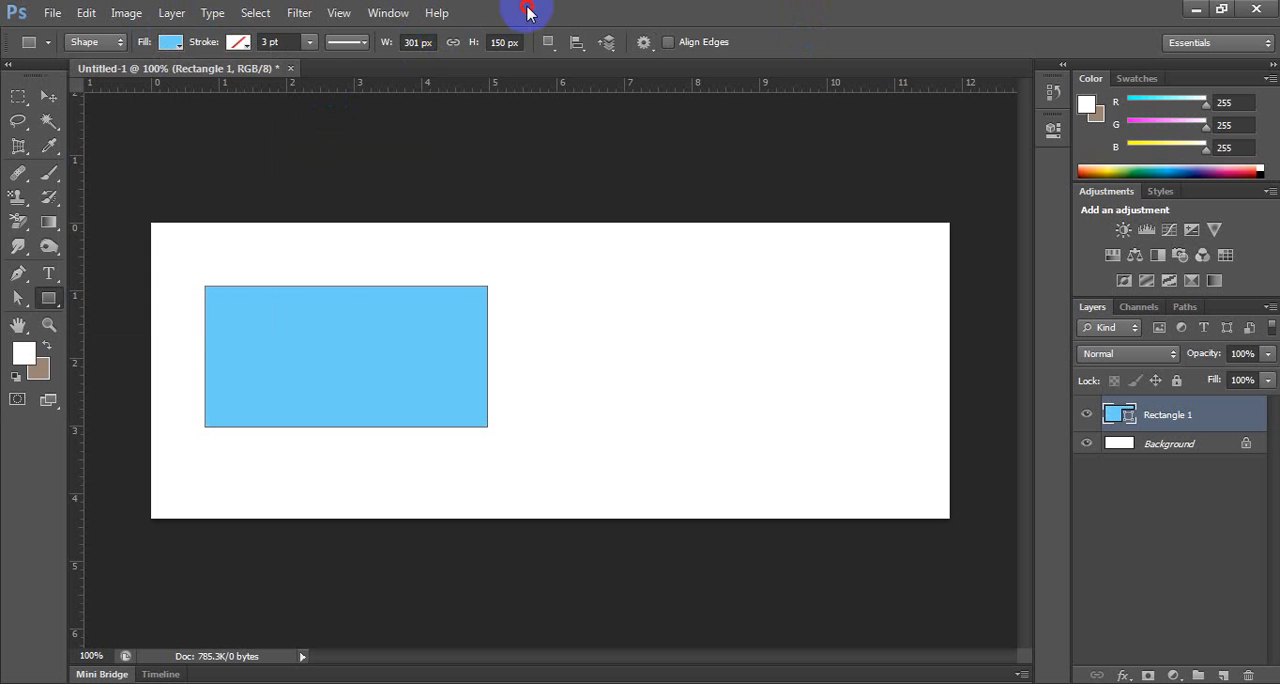
Give the blue rectangle a black stroke and set the stroke width to 10 pt.
{"action": "left_click", "coordinate": [238, 42]}
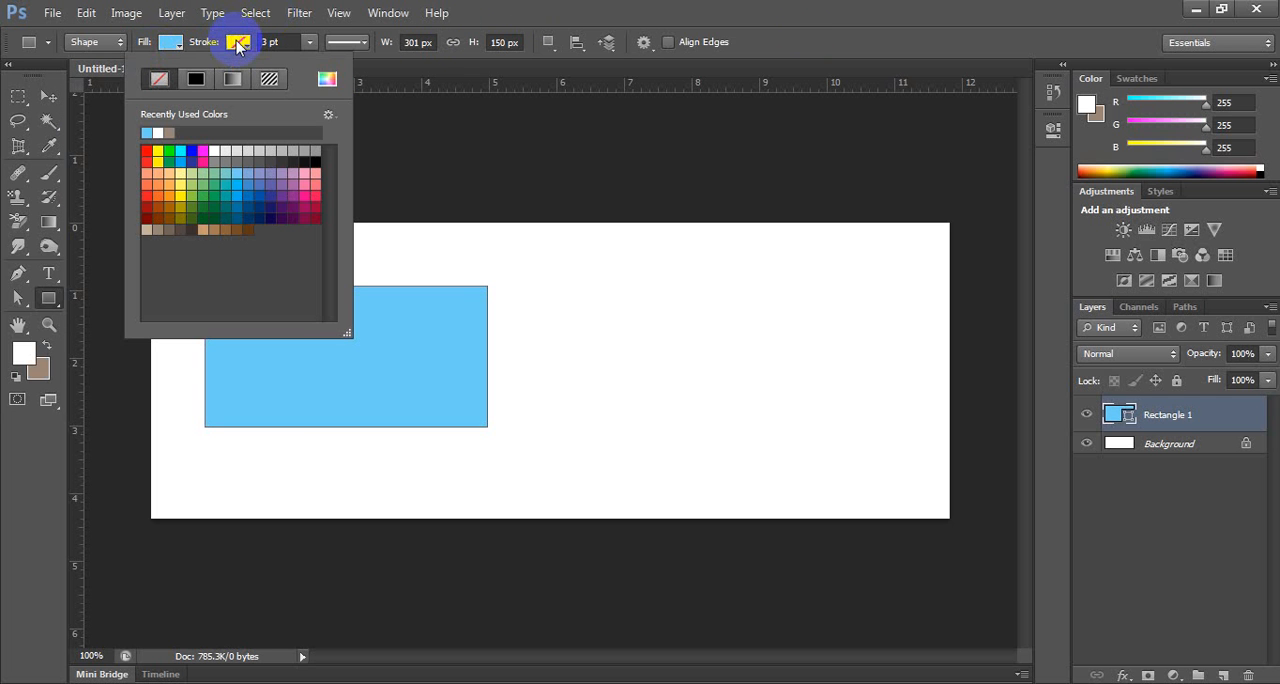
{"action": "left_click", "coordinate": [320, 157]}
{"action": "left_click", "coordinate": [603, 13]}
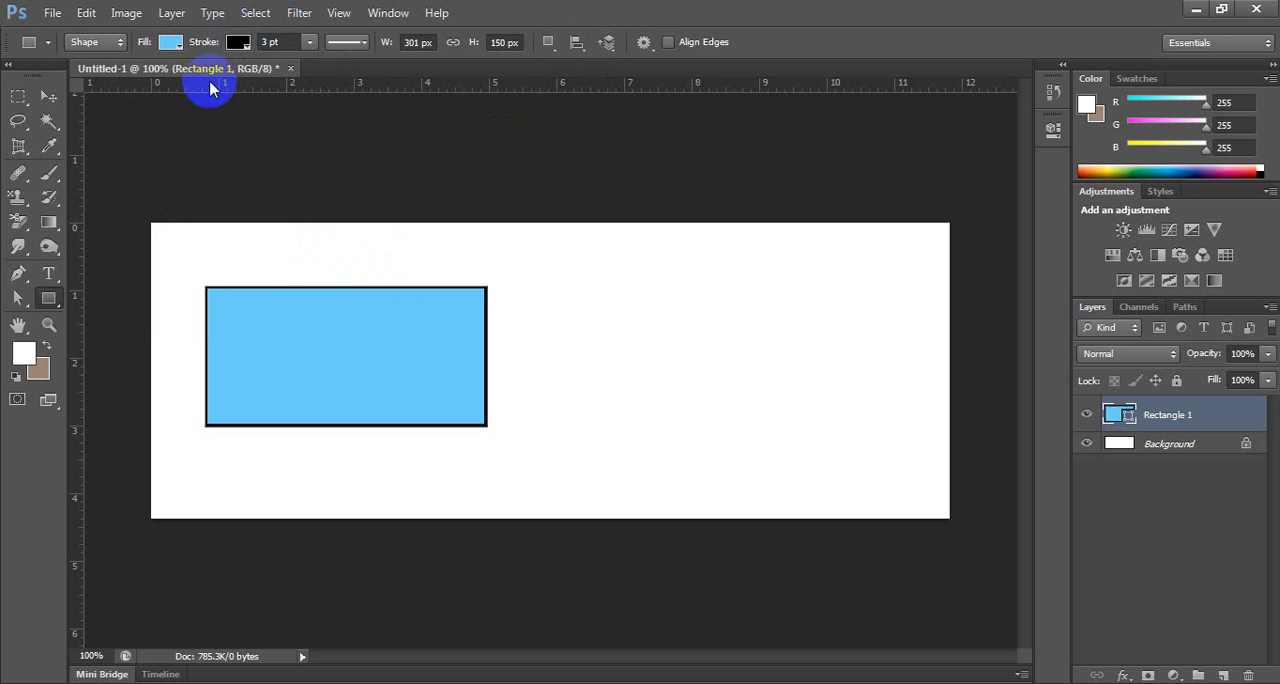
{"action": "left_click", "coordinate": [266, 44]}
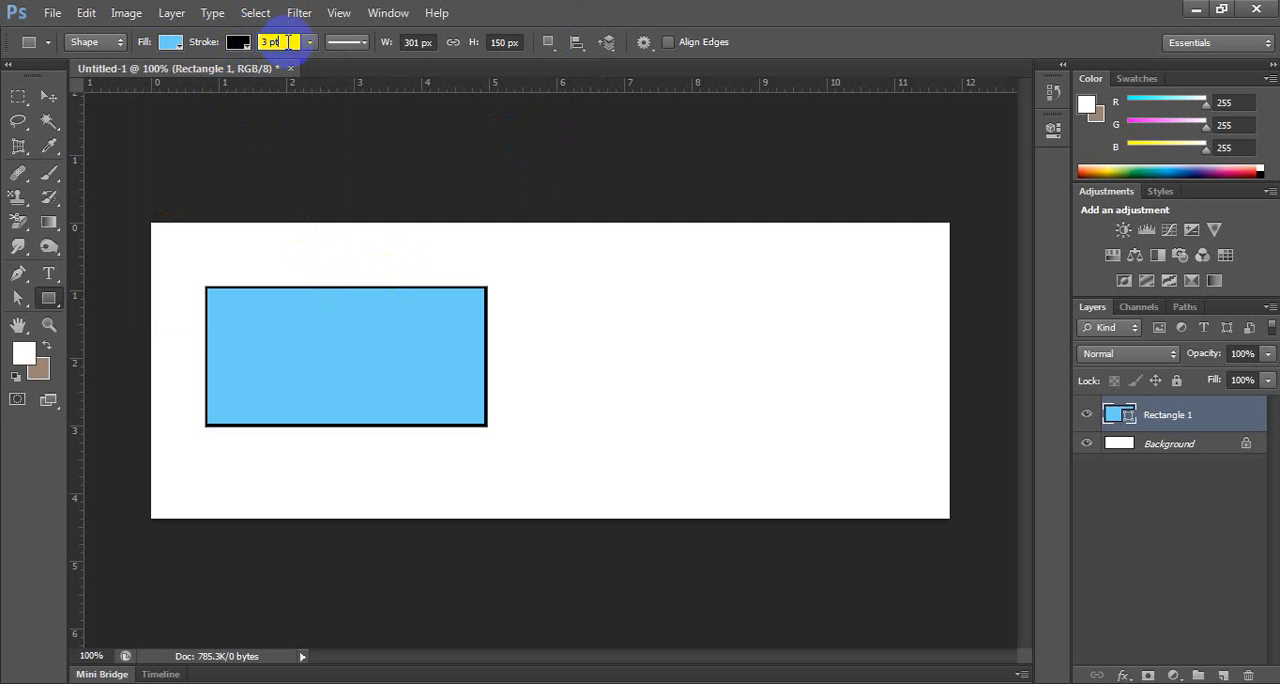
{"action": "type", "text": "10"}
{"action": "key", "text": "Return"}
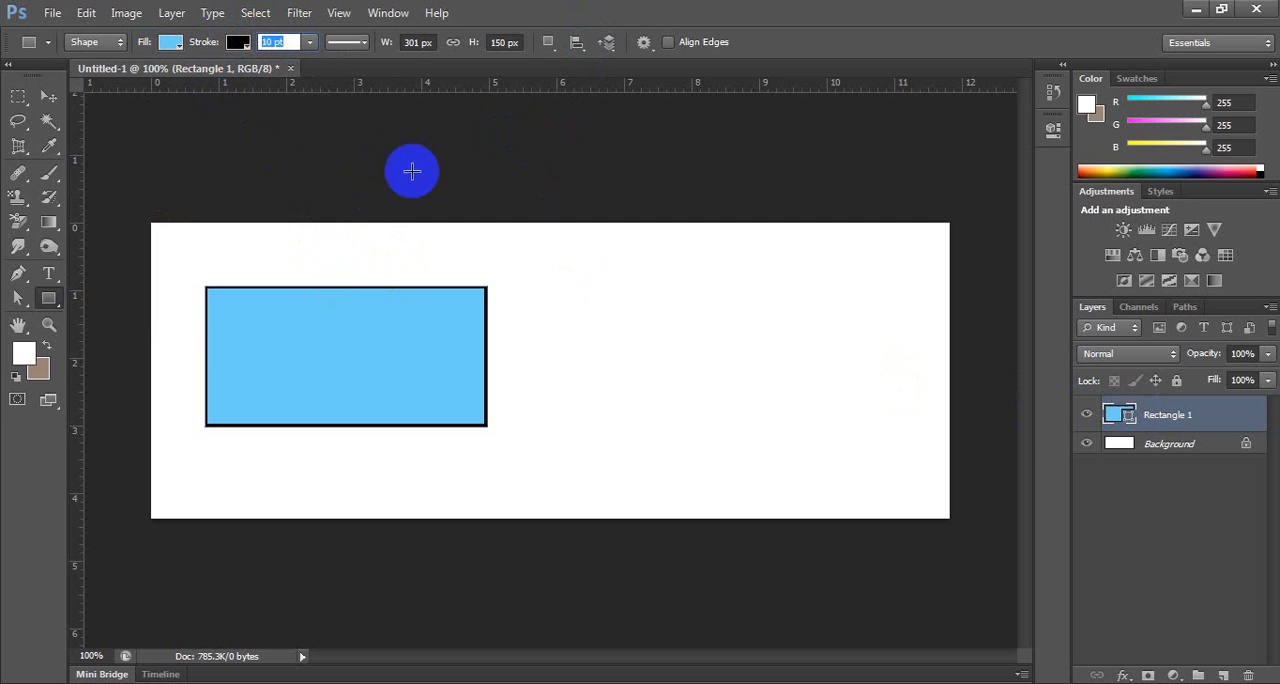
Try several stroke widths on the rectangle, ending with a thicker outline of 17.08 pt.
{"action": "left_click", "coordinate": [311, 42]}
{"action": "mouse_move", "coordinate": [311, 74]}
{"action": "left_mouse_down"}
{"action": "mouse_move", "coordinate": [334, 75]}
{"action": "mouse_move", "coordinate": [307, 75]}
{"action": "left_mouse_up"}
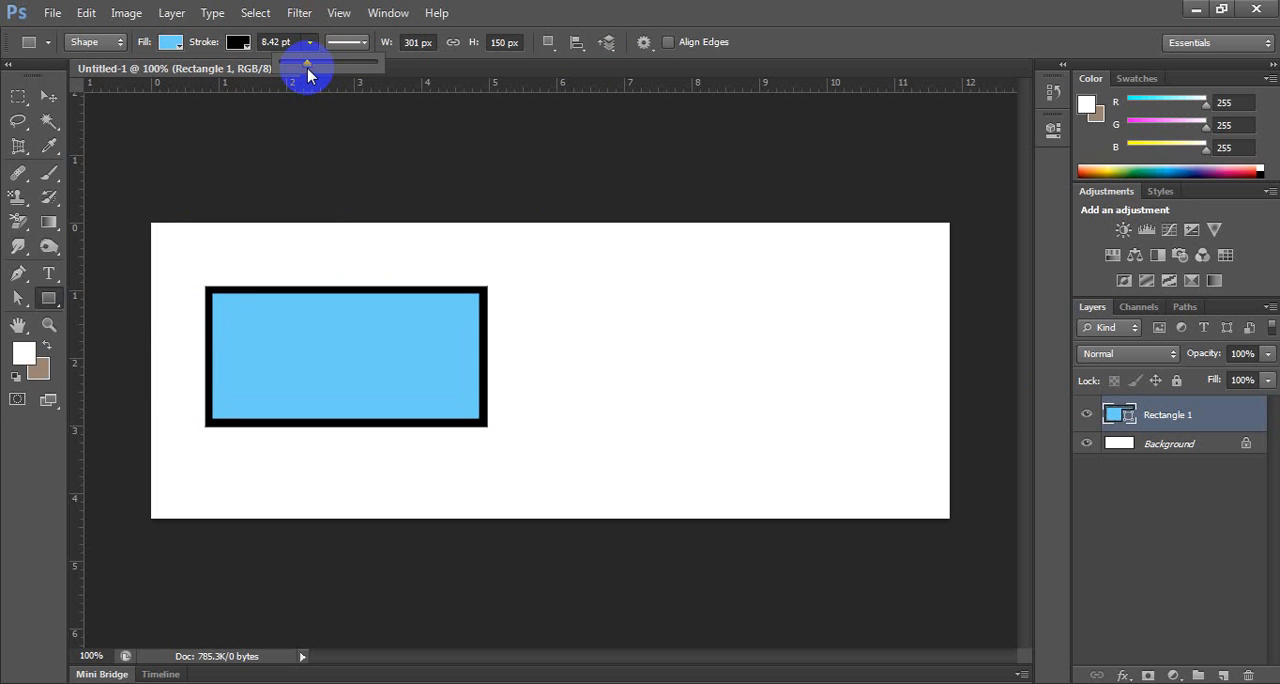
{"action": "left_click", "coordinate": [284, 41]}
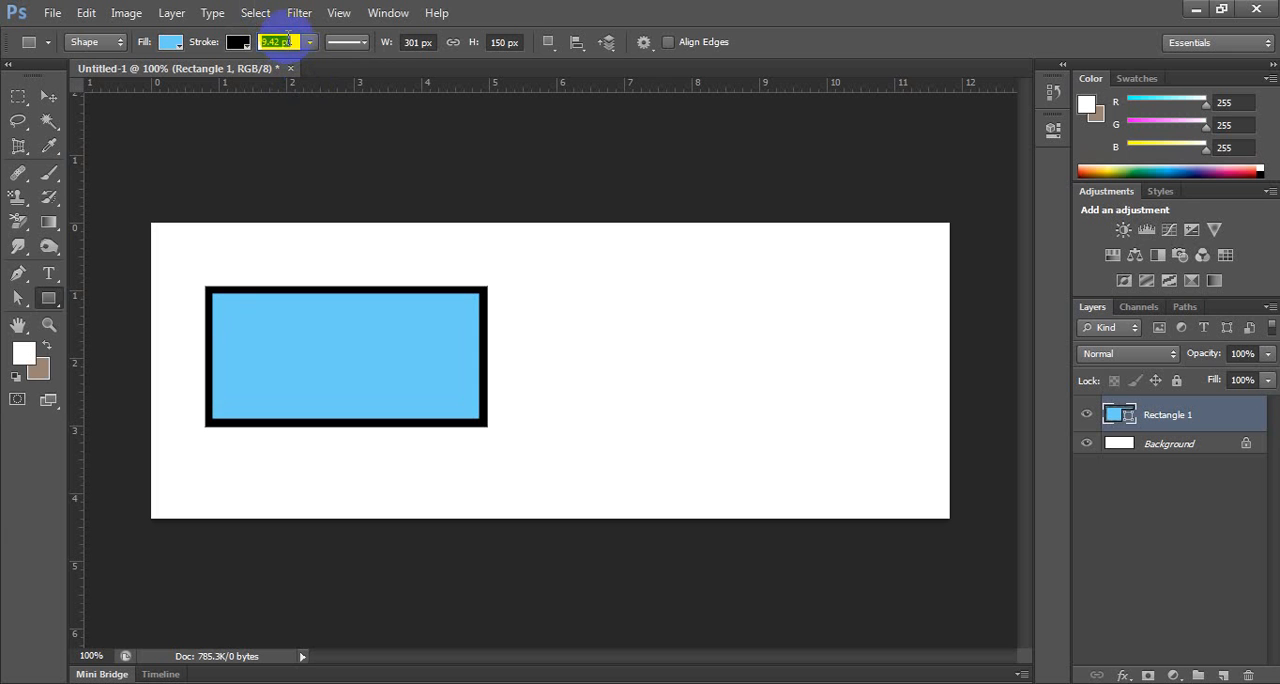
{"action": "scroll", "coordinate": [289, 40], "scroll_direction": "up", "scroll_amount": 5}
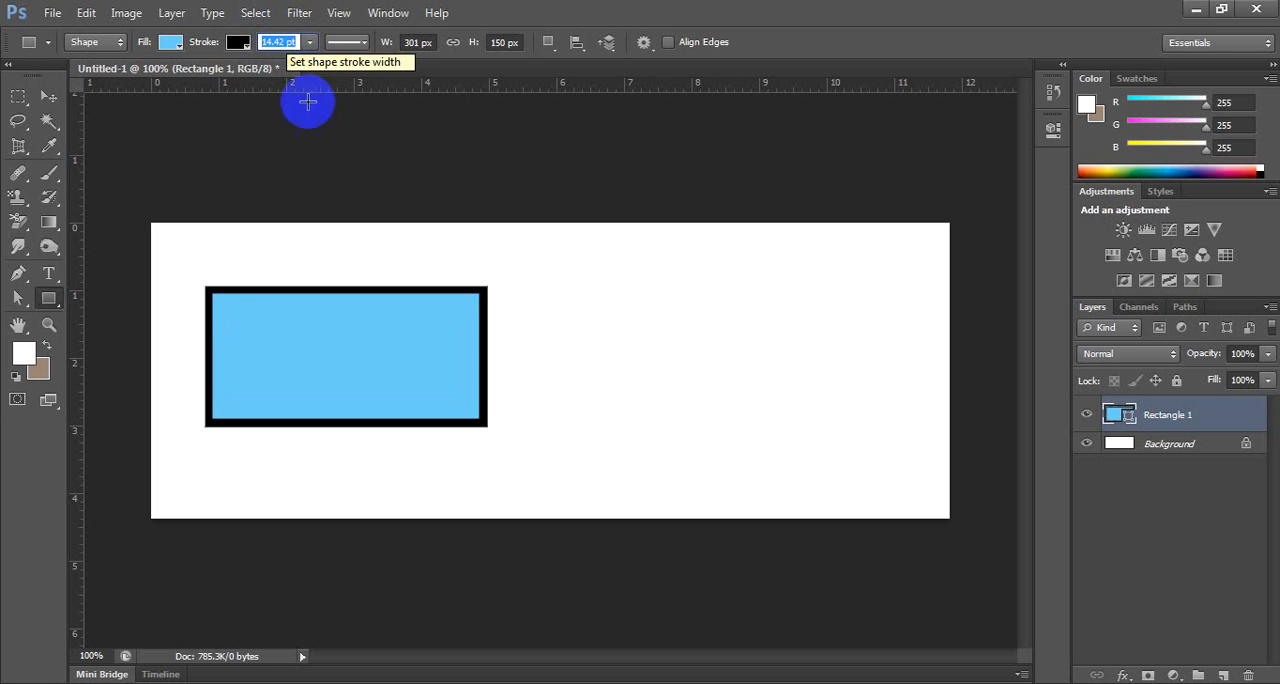
{"action": "left_click", "coordinate": [309, 42]}
{"action": "mouse_move", "coordinate": [311, 65]}
{"action": "left_mouse_down"}
{"action": "mouse_move", "coordinate": [333, 65]}
{"action": "mouse_move", "coordinate": [291, 65]}
{"action": "mouse_move", "coordinate": [314, 65]}
{"action": "left_mouse_up"}
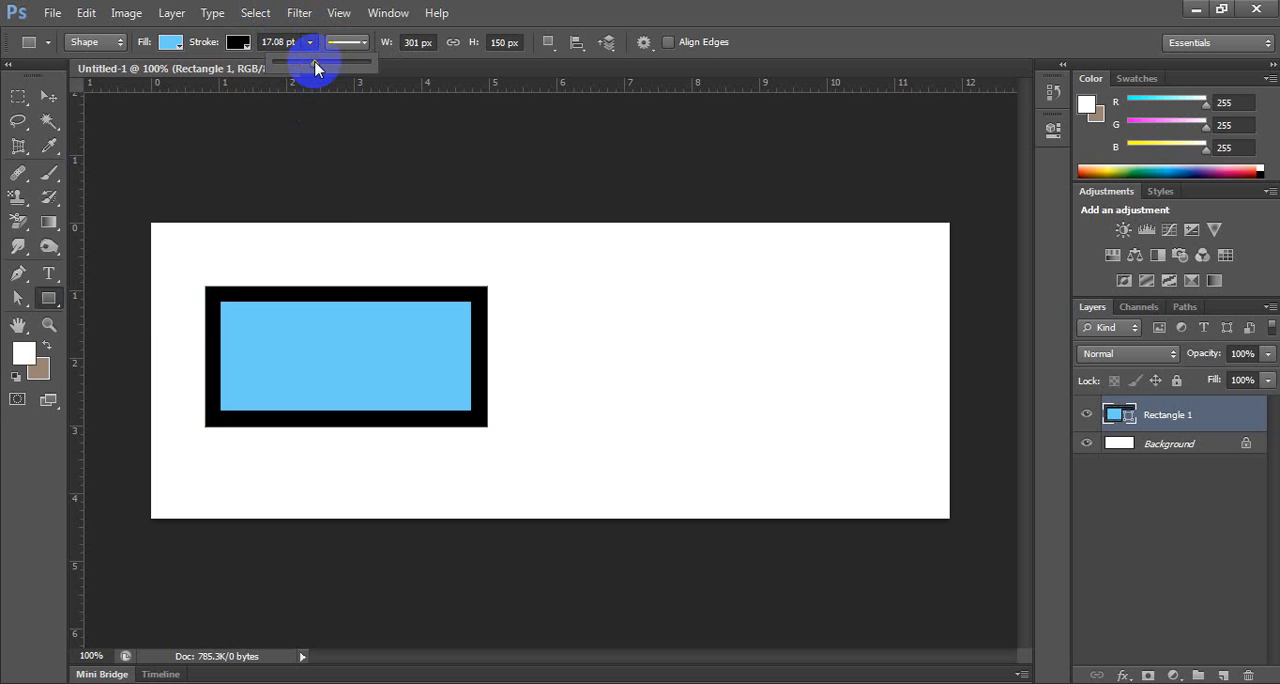
Remove the black stroke from the blue rectangle by setting it to no color.
{"action": "left_click", "coordinate": [237, 44]}
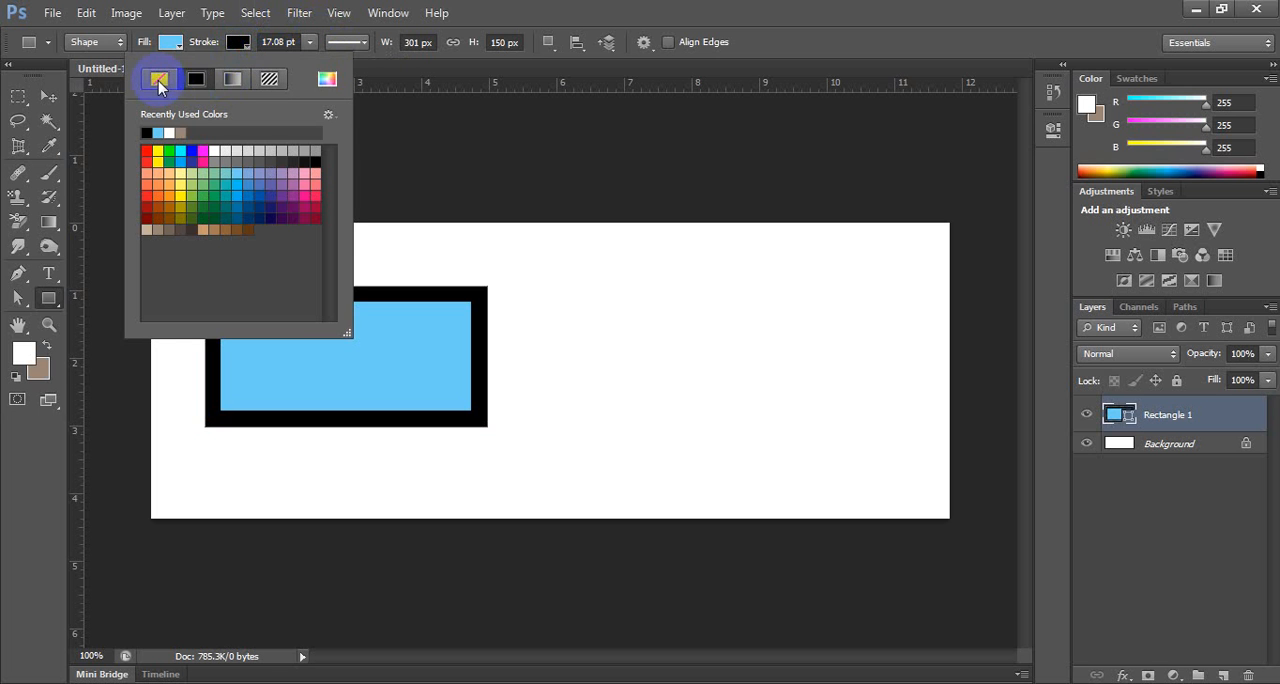
{"action": "left_click", "coordinate": [160, 81]}
{"action": "left_click", "coordinate": [595, 9]}
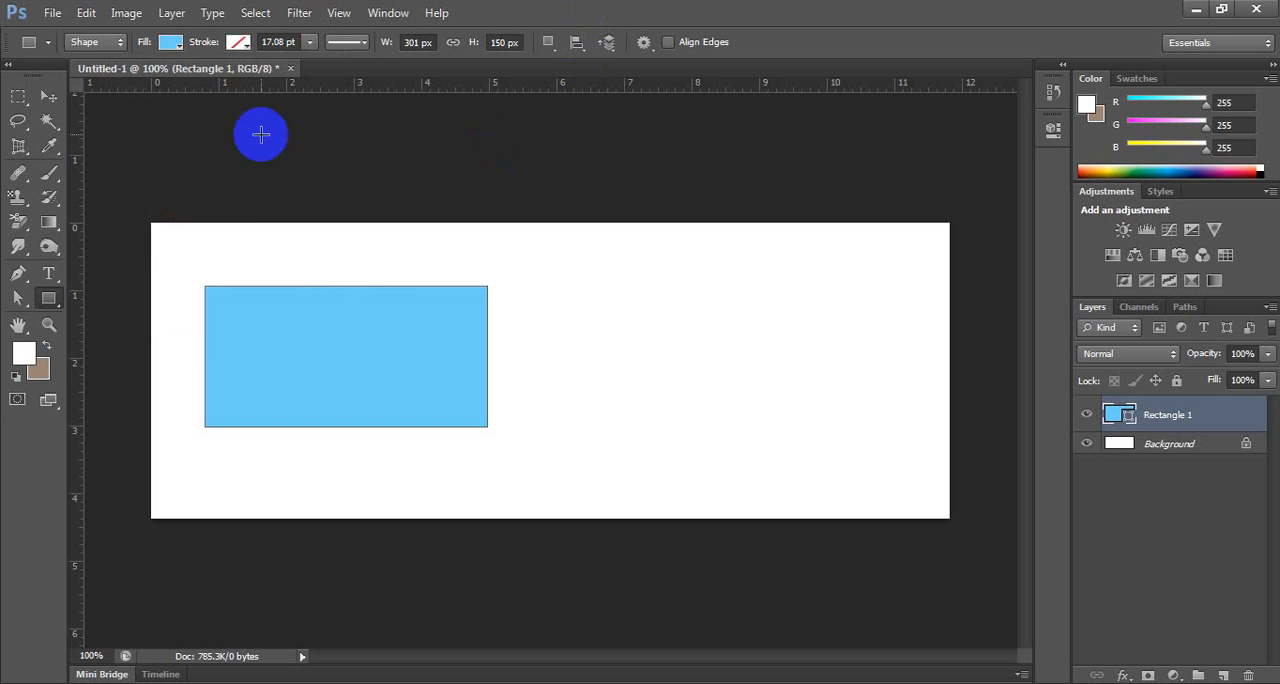
Move the blue rectangle lower, stretch its four sides to the canvas edges, apply the transformation and deselect it.
{"action": "left_click", "coordinate": [48, 96]}
{"action": "left_click_drag", "start_coordinate": [303, 323], "coordinate": [297, 367]}
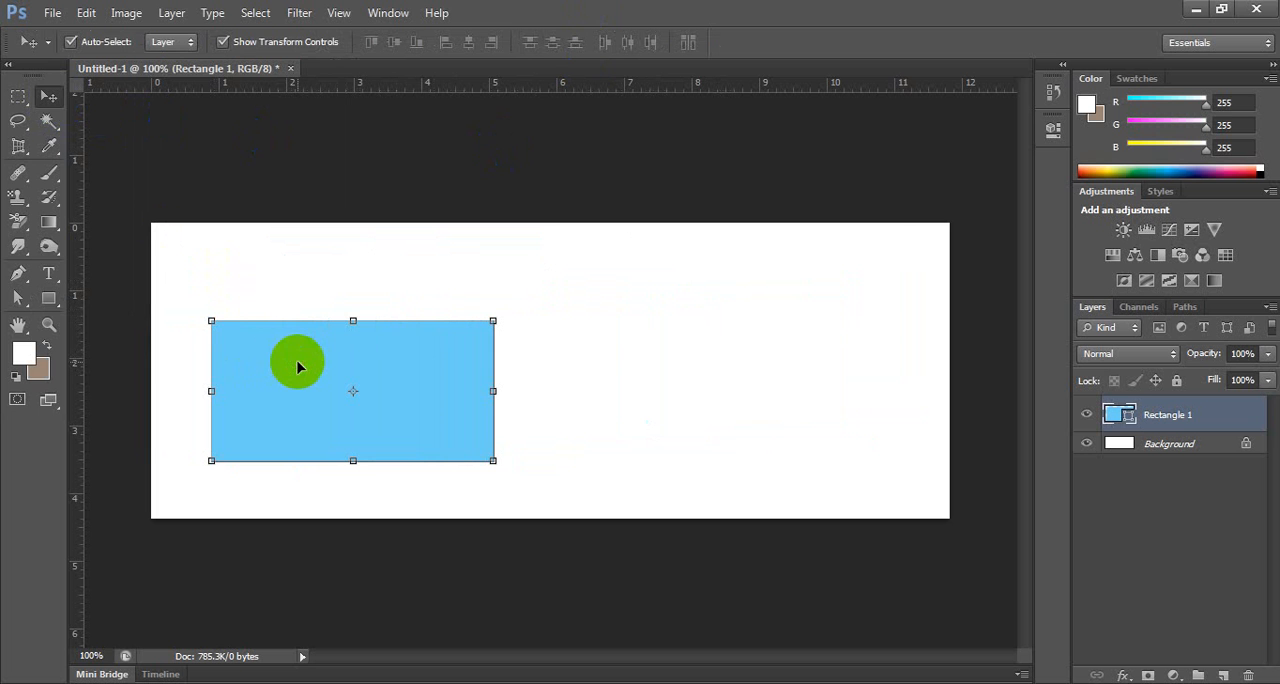
{"action": "left_click_drag", "start_coordinate": [493, 391], "coordinate": [942, 390]}
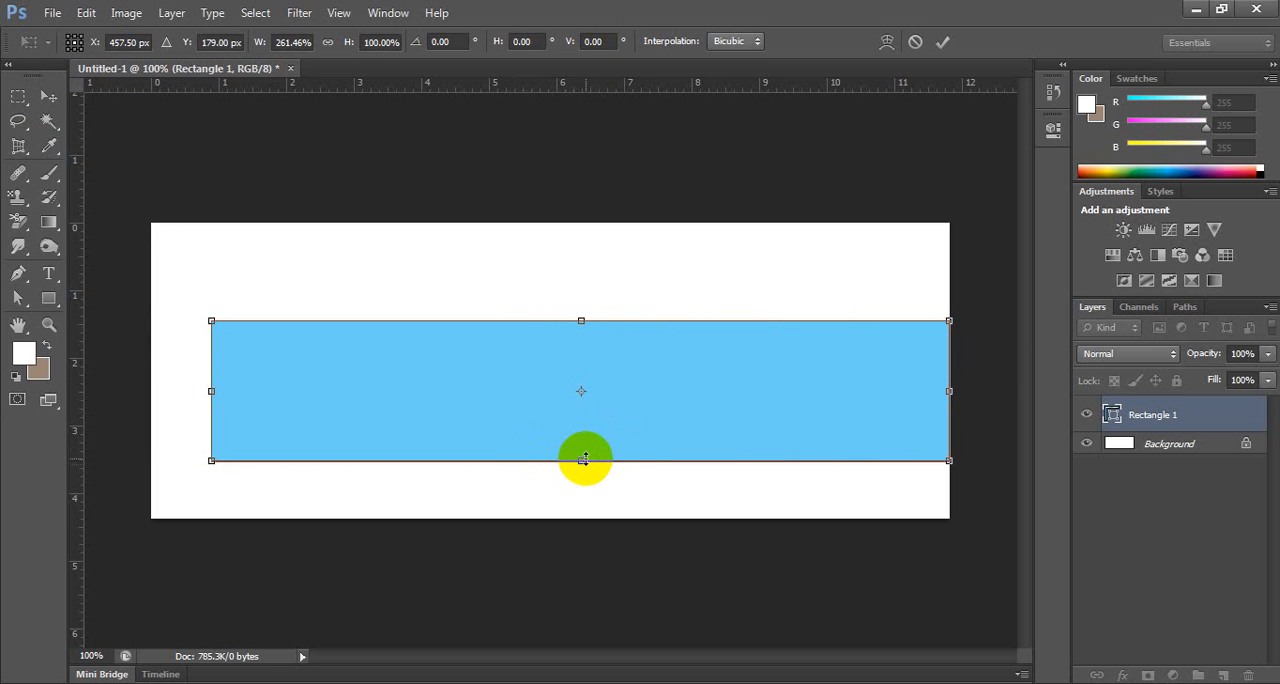
{"action": "left_click_drag", "start_coordinate": [584, 459], "coordinate": [580, 518]}
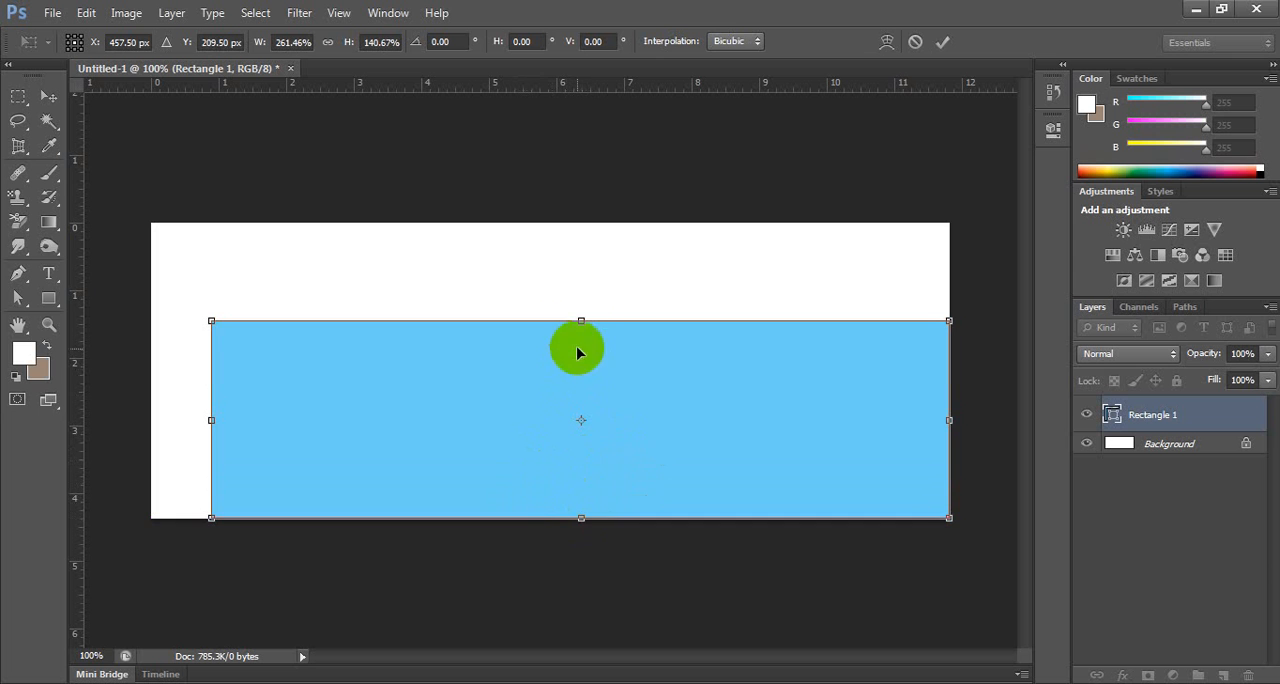
{"action": "left_click_drag", "start_coordinate": [581, 321], "coordinate": [581, 222]}
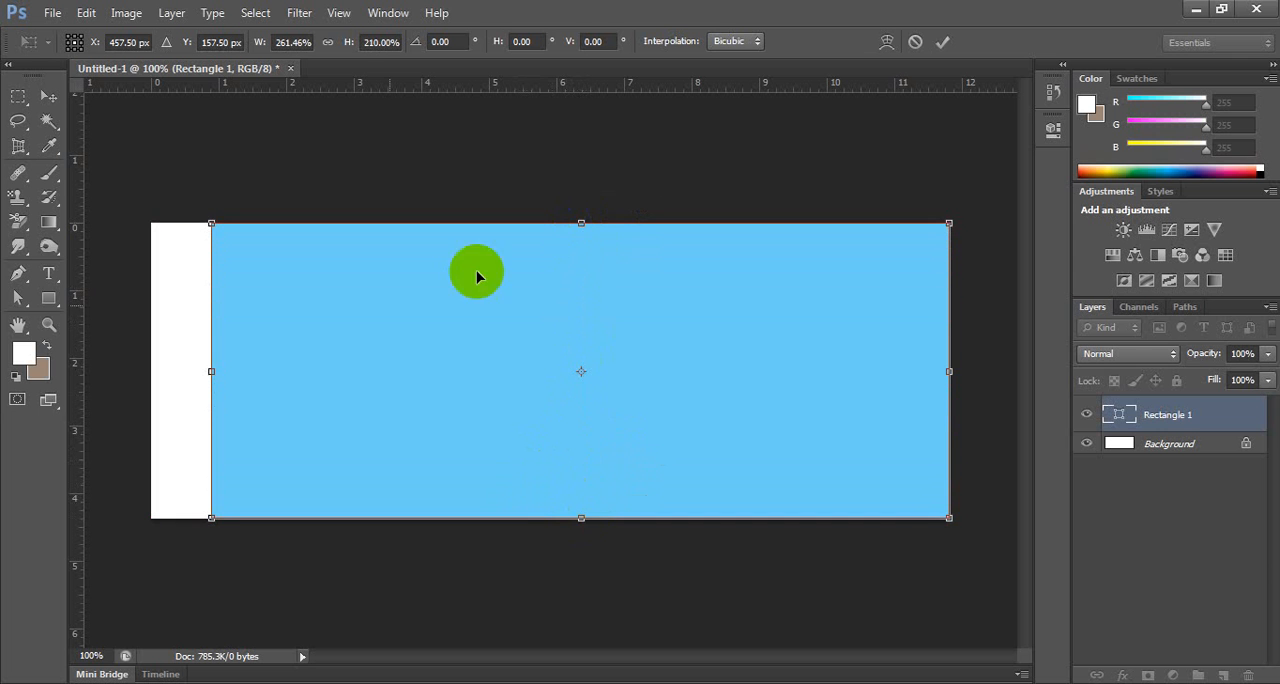
{"action": "left_click_drag", "start_coordinate": [211, 371], "coordinate": [151, 358]}
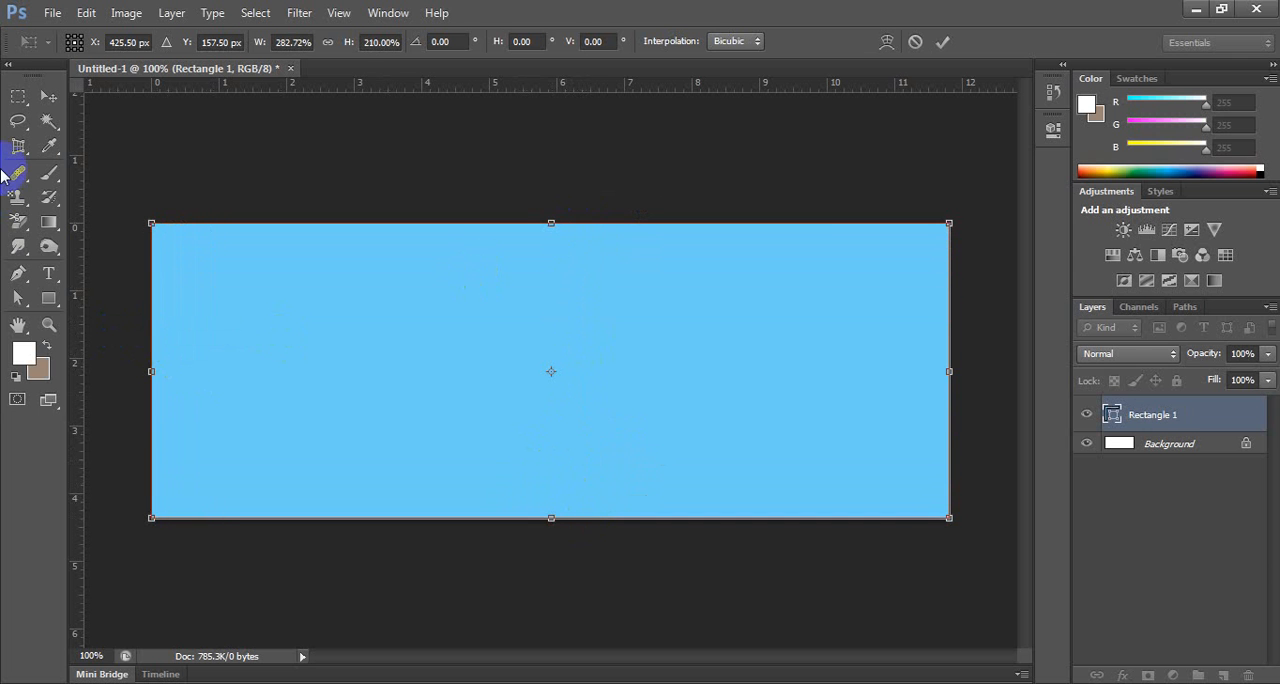
{"action": "left_click", "coordinate": [48, 96]}
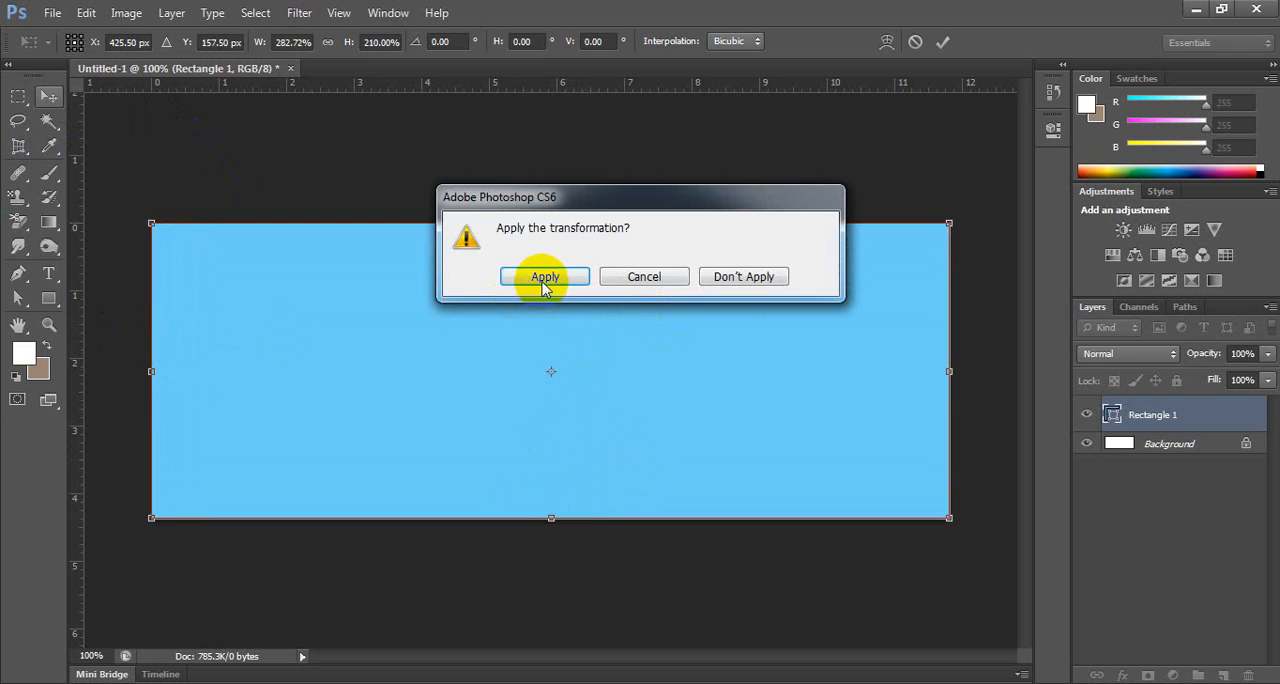
{"action": "left_click", "coordinate": [545, 277]}
{"action": "left_click", "coordinate": [578, 186]}
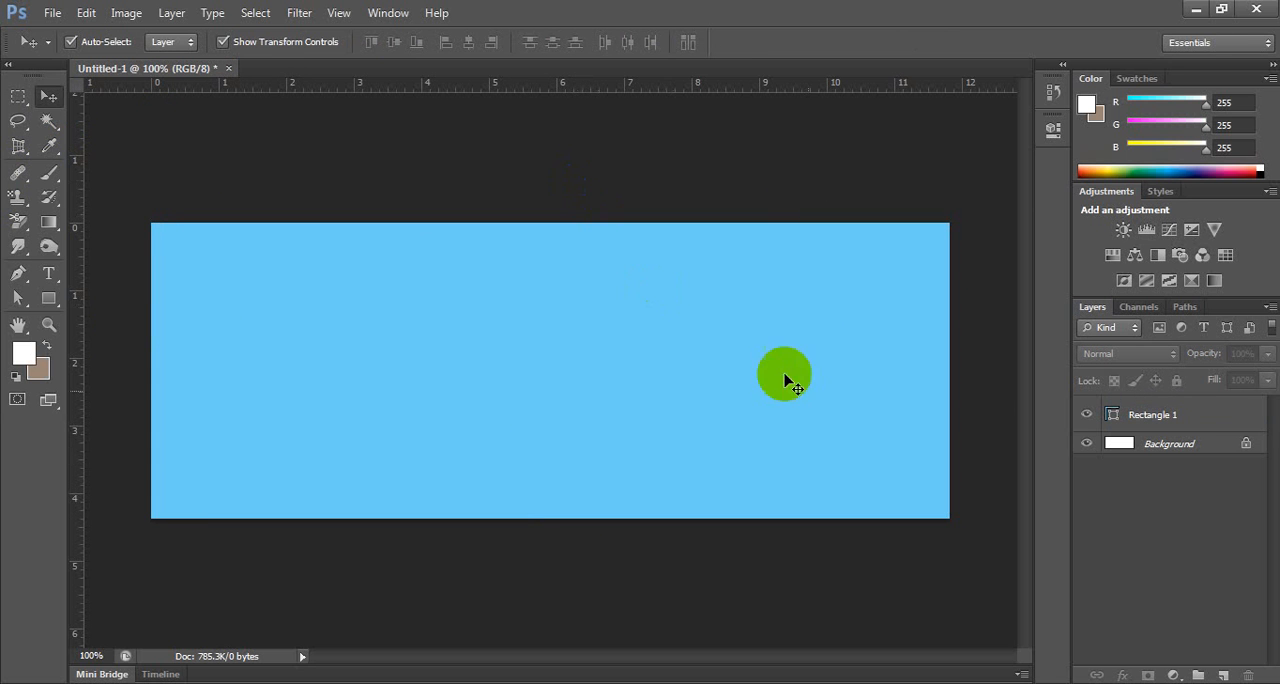
Undo the rectangle's stretching, move and stroke removal, and delete the rectangle layer.
{"action": "left_click", "coordinate": [1170, 416]}
{"action": "key", "text": "ctrl+alt+z"}
{"action": "key", "text": "ctrl+alt+z"}
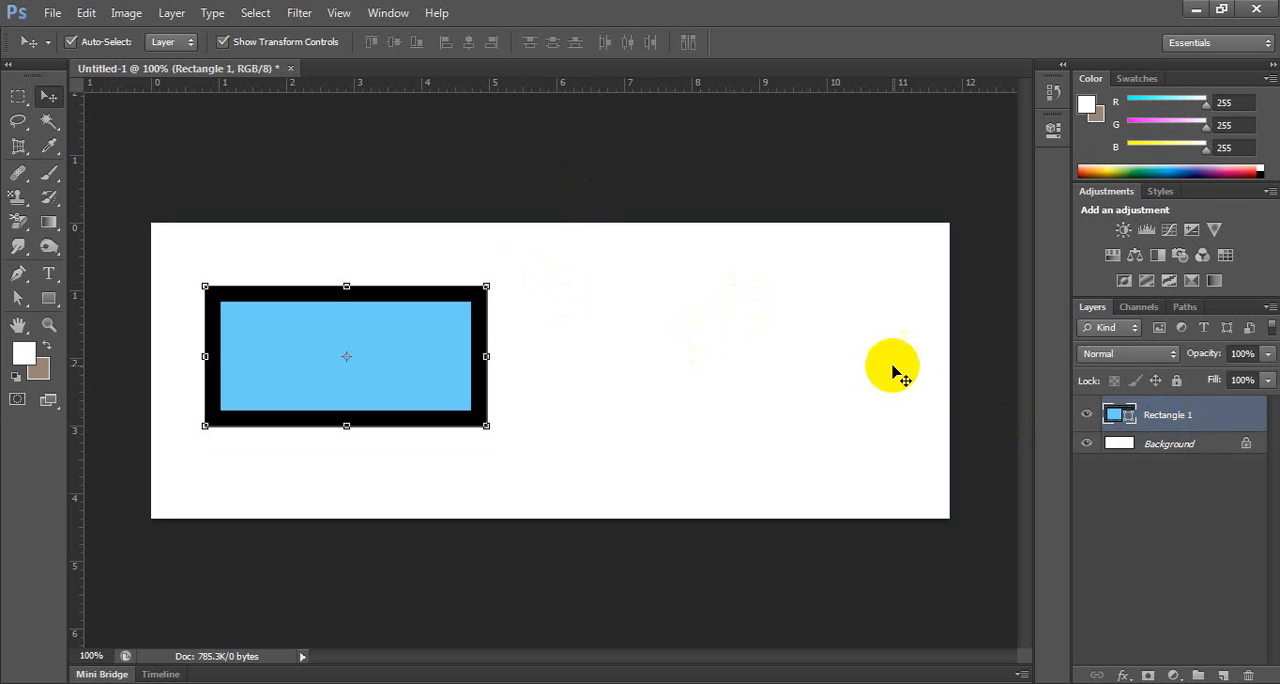
{"action": "key", "text": "Delete"}
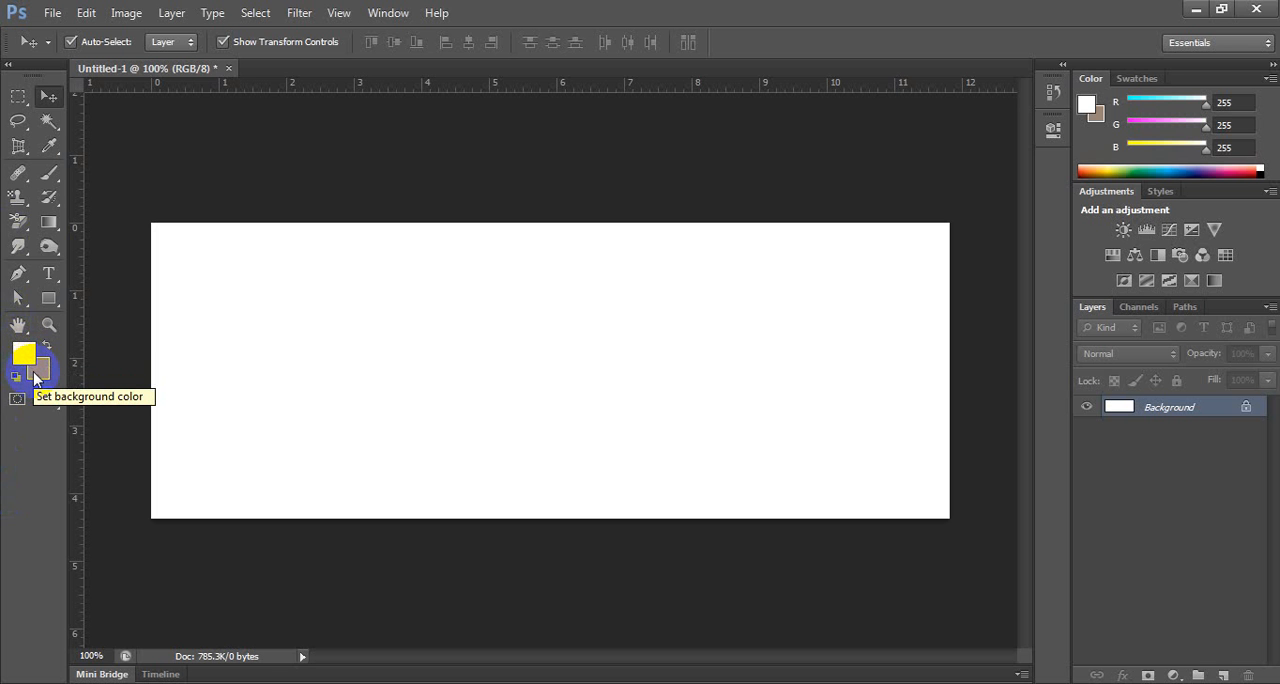
Set the foreground color to the light magenta e479e4.
{"action": "left_click", "coordinate": [22, 356]}
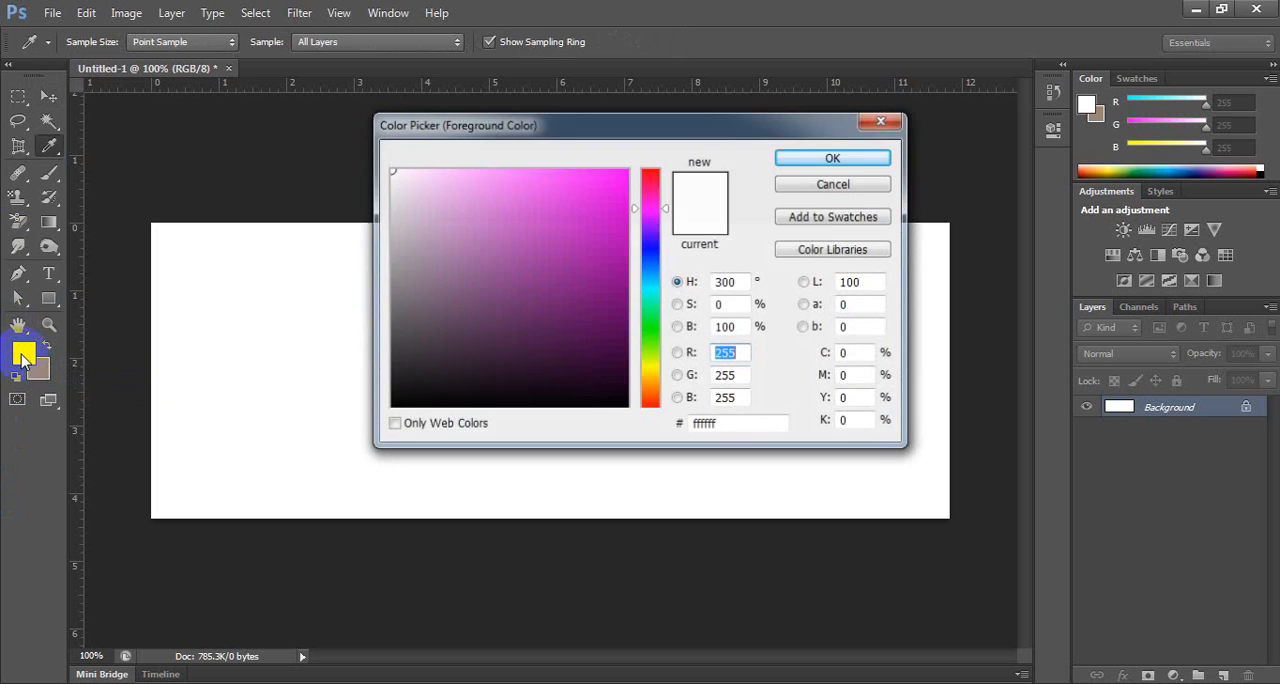
{"action": "left_click_drag", "start_coordinate": [551, 200], "coordinate": [501, 194]}
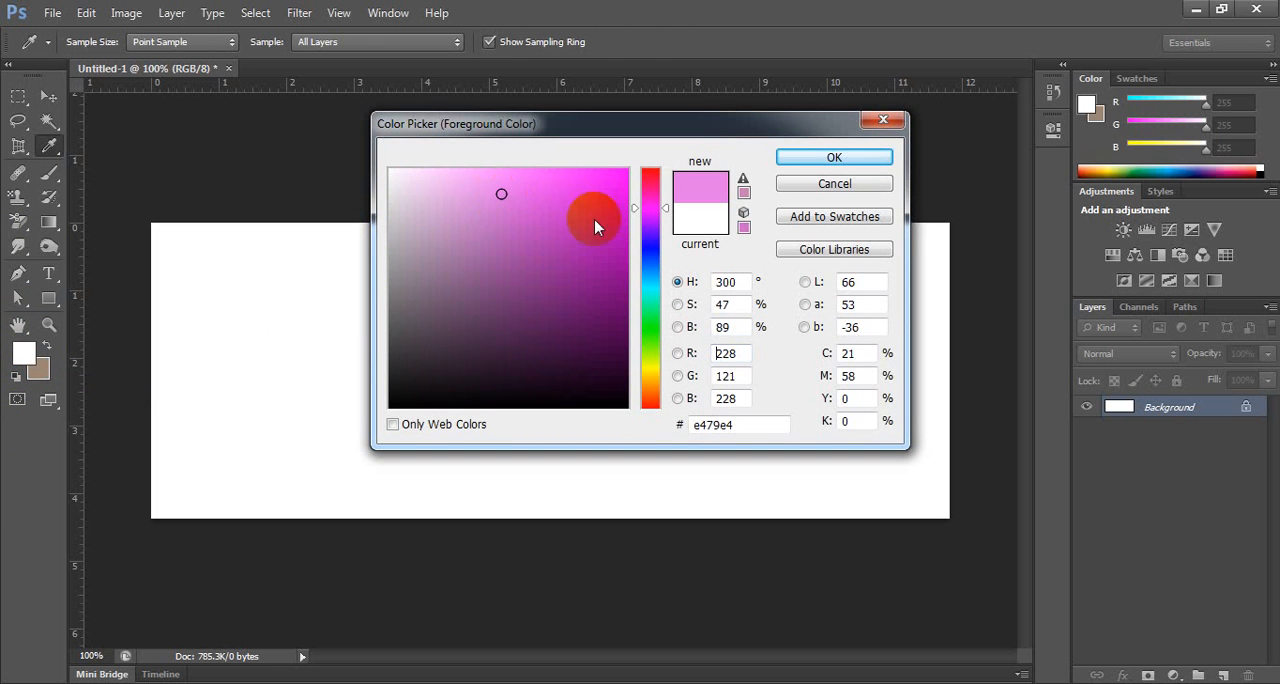
{"action": "left_click", "coordinate": [790, 158]}
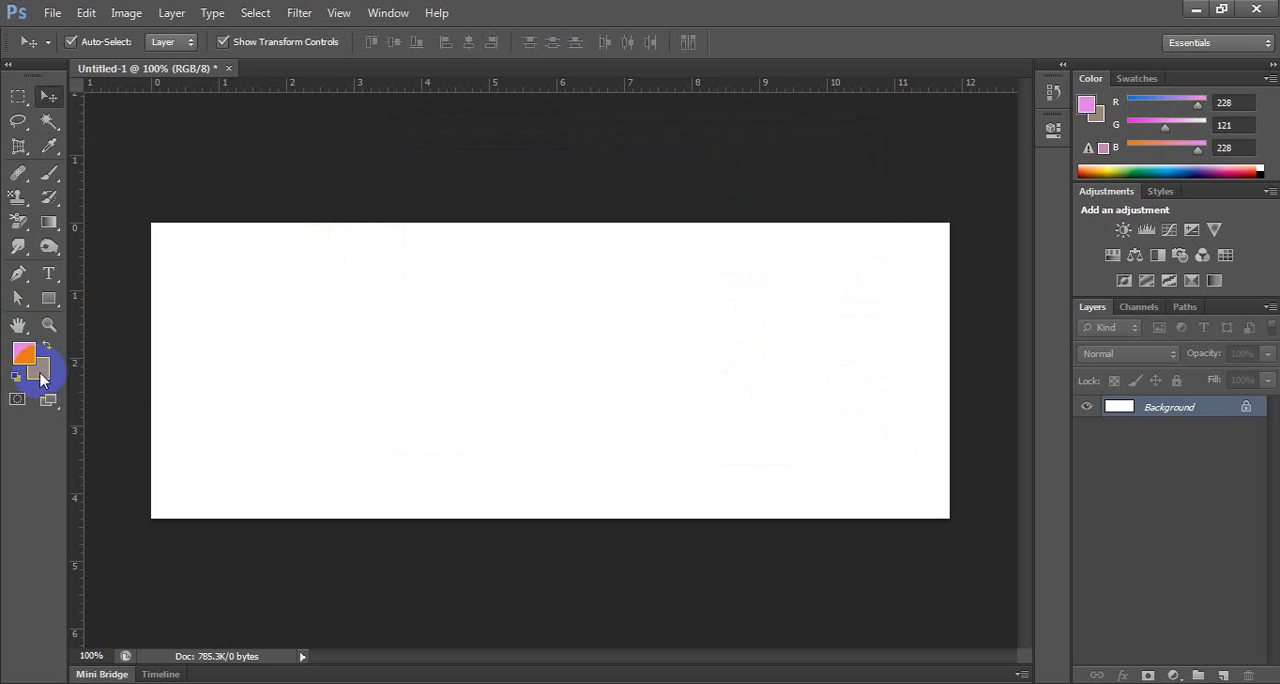
Set the background color to the light orange e1a874.
{"action": "left_click", "coordinate": [40, 374]}
{"action": "left_click", "coordinate": [505, 196]}
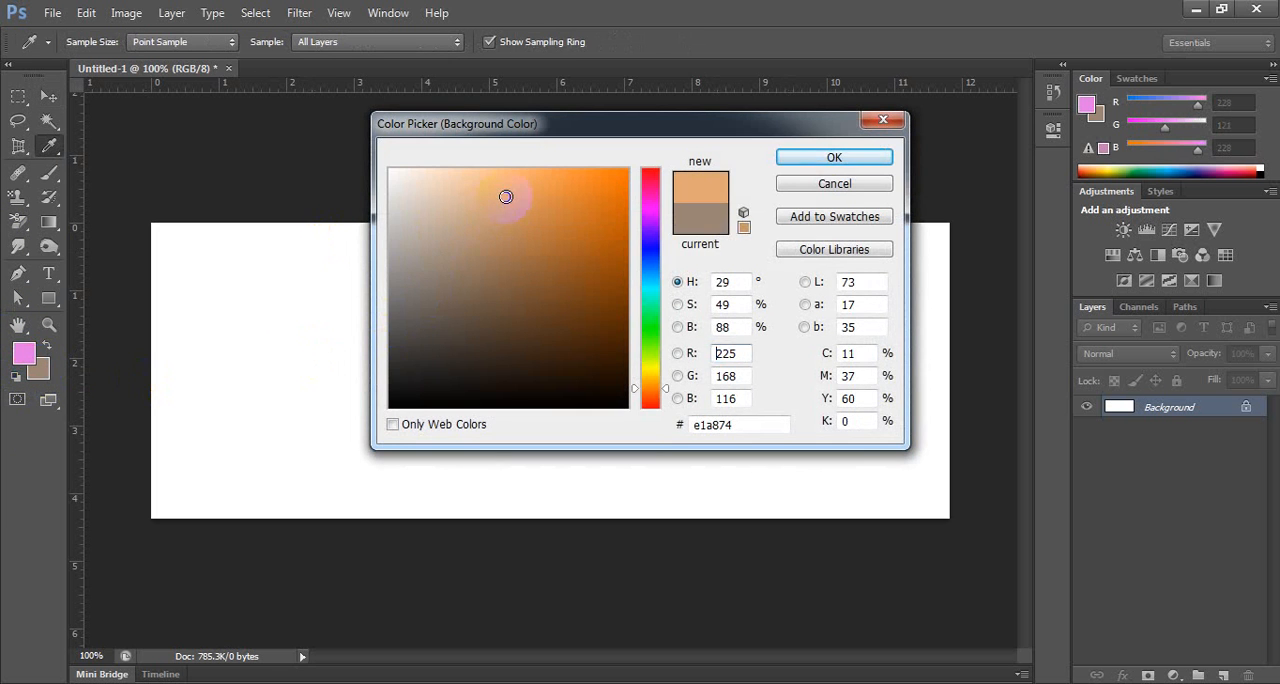
{"action": "left_click", "coordinate": [834, 158]}
{"action": "key", "text": "v"}
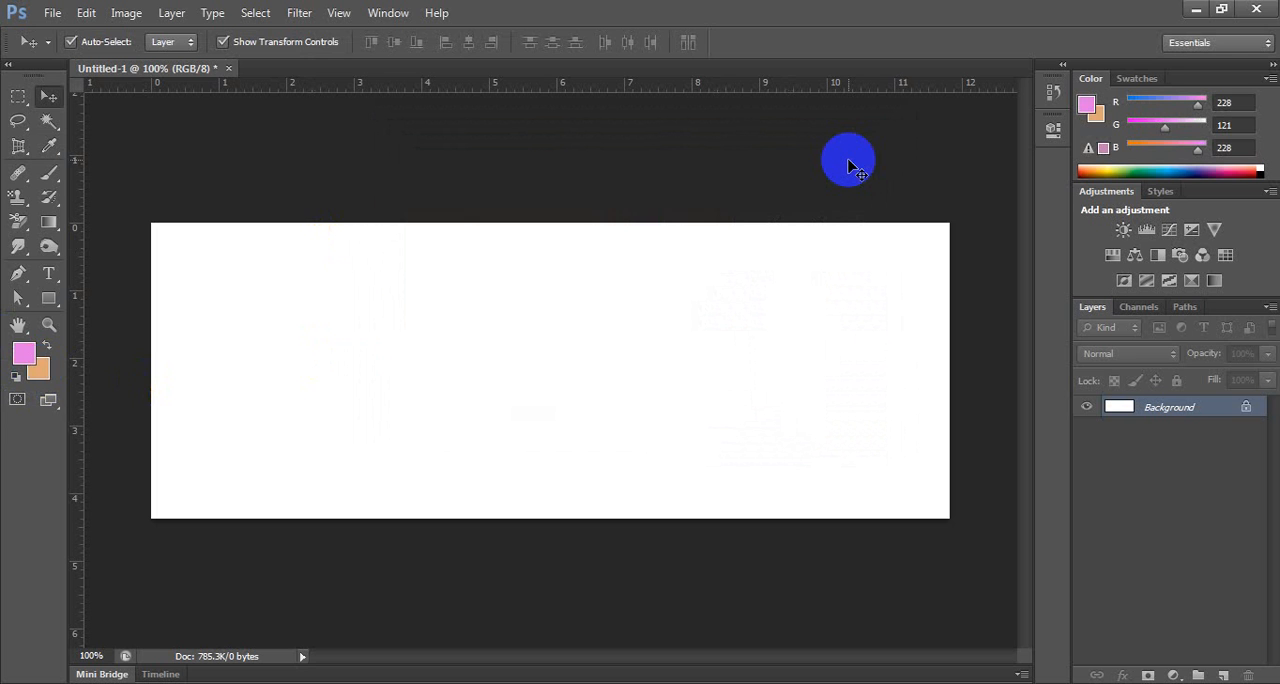
{"action": "left_click", "coordinate": [24, 352]}
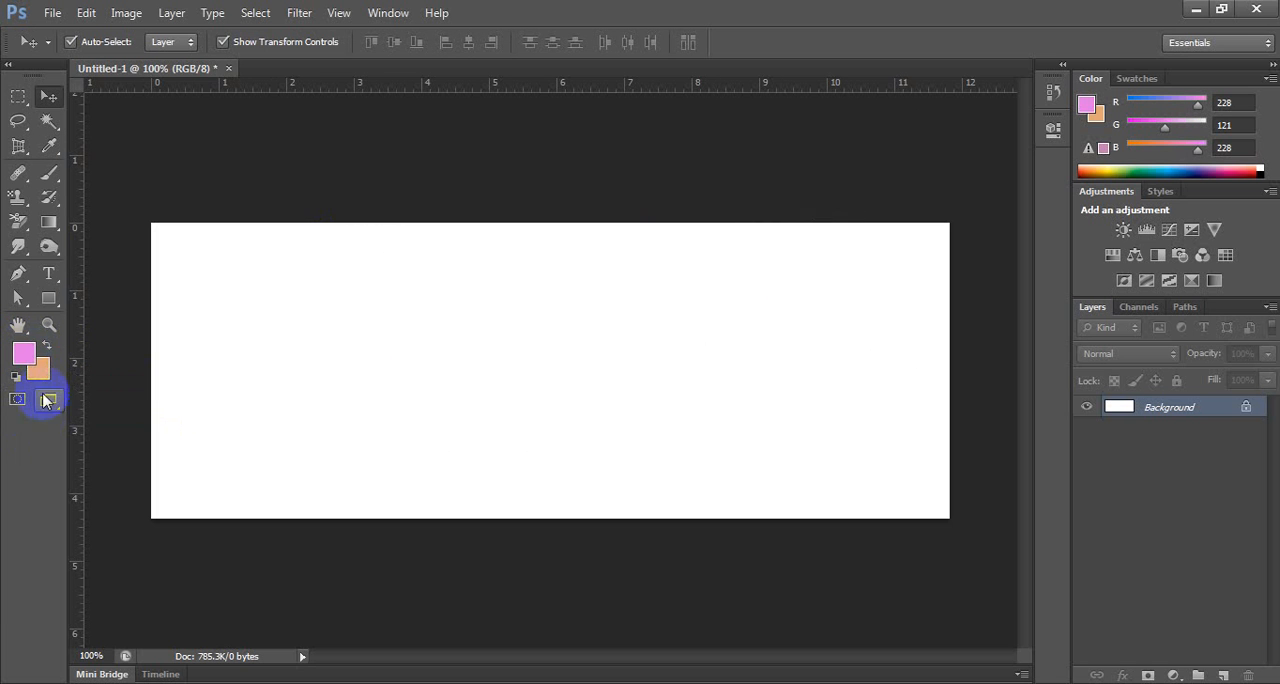
{"action": "left_click", "coordinate": [37, 374]}
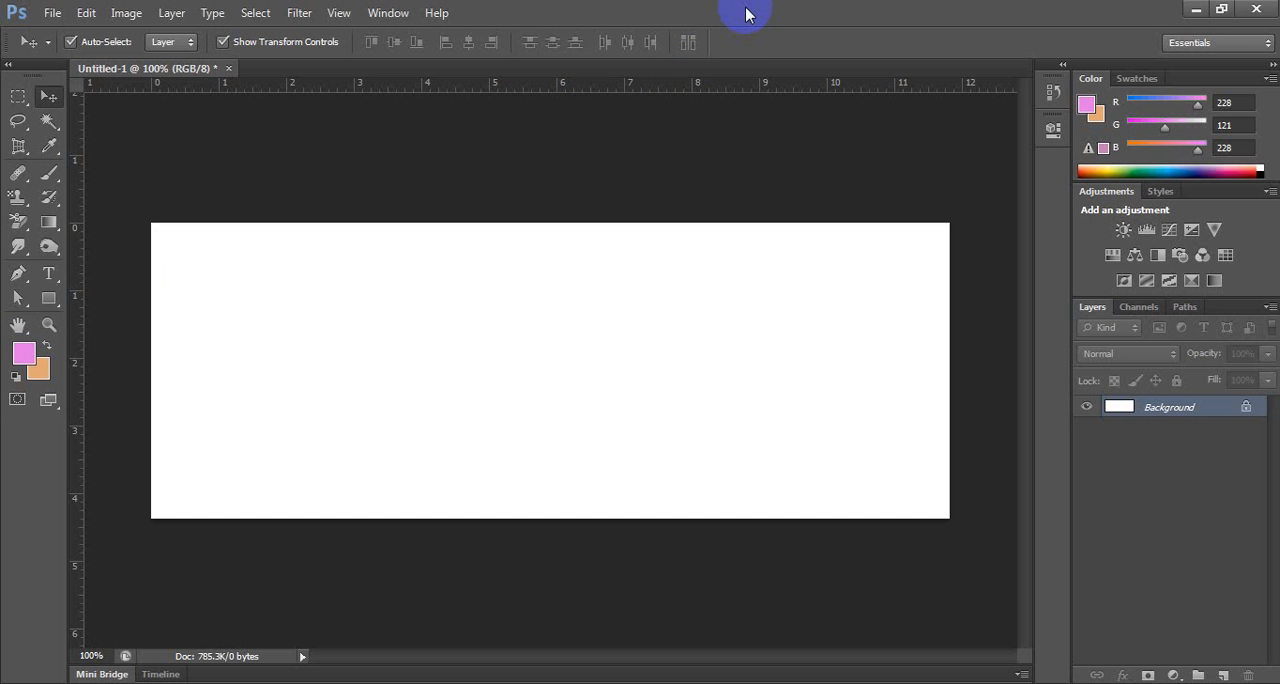
Try filling the Background layer with the foreground color and the background color, and undo the fills.
{"action": "key", "text": "alt+BackSpace"}
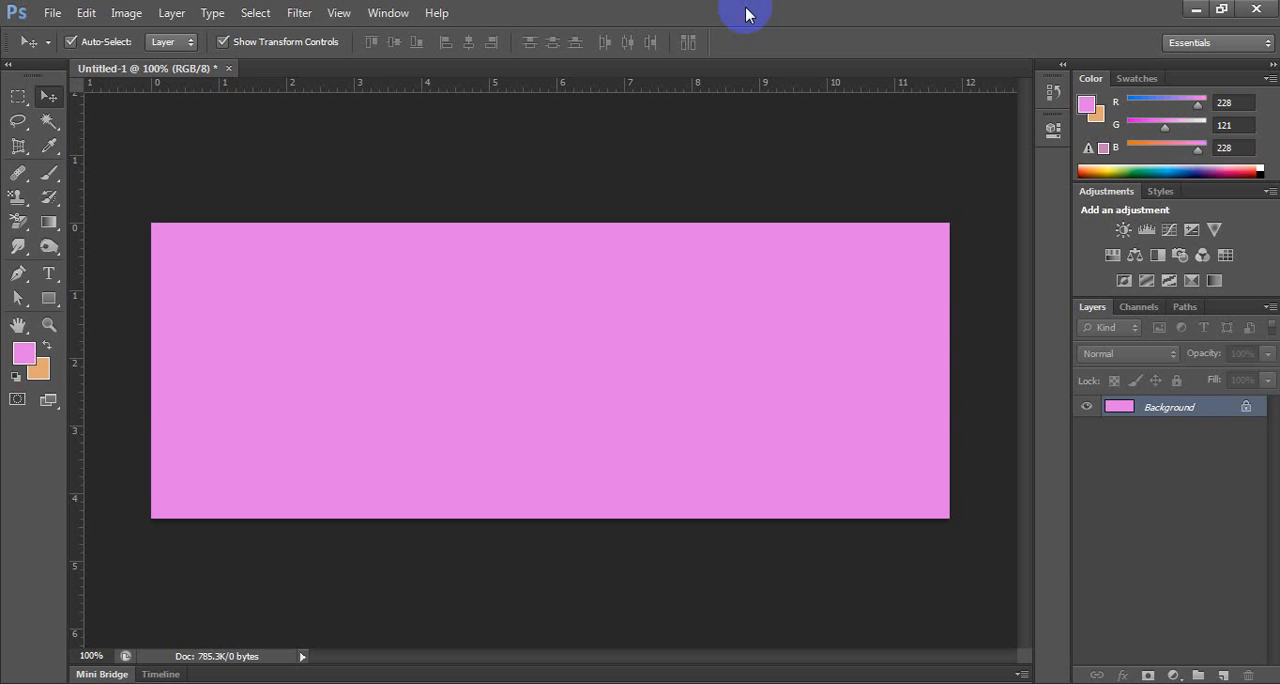
{"action": "key", "text": "ctrl+BackSpace"}
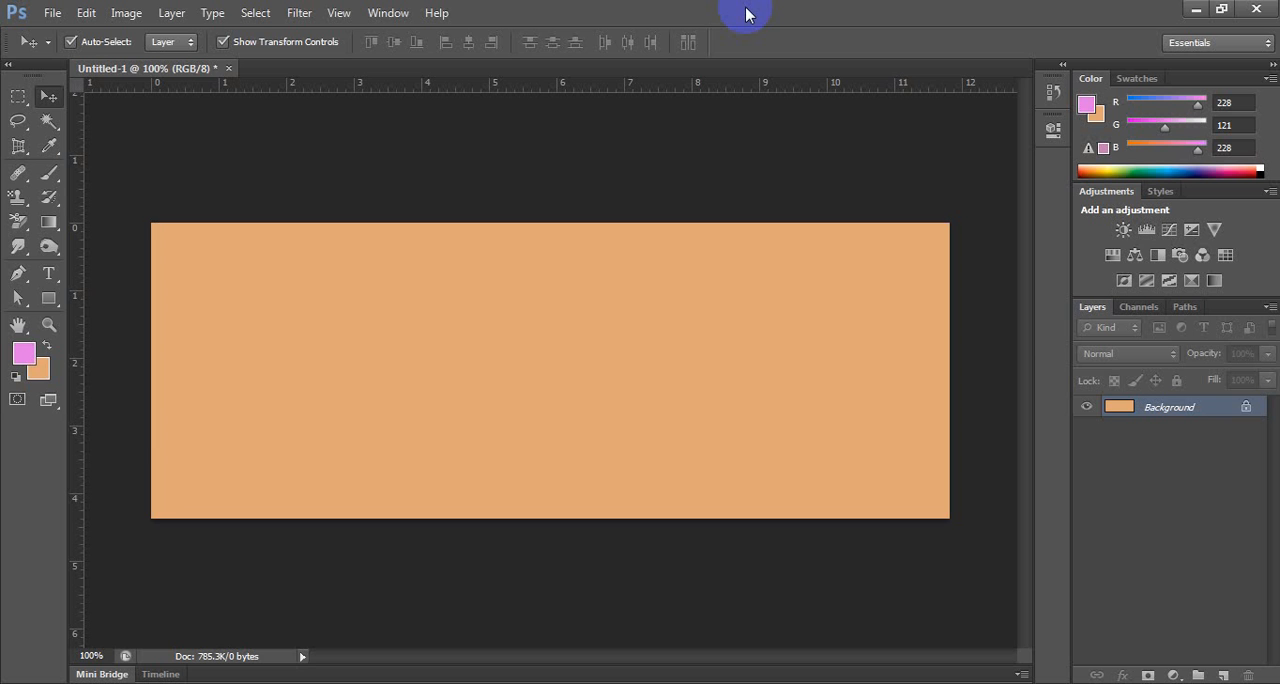
{"action": "key", "text": "ctrl+alt+z"}
{"action": "key", "text": "ctrl+alt+z"}
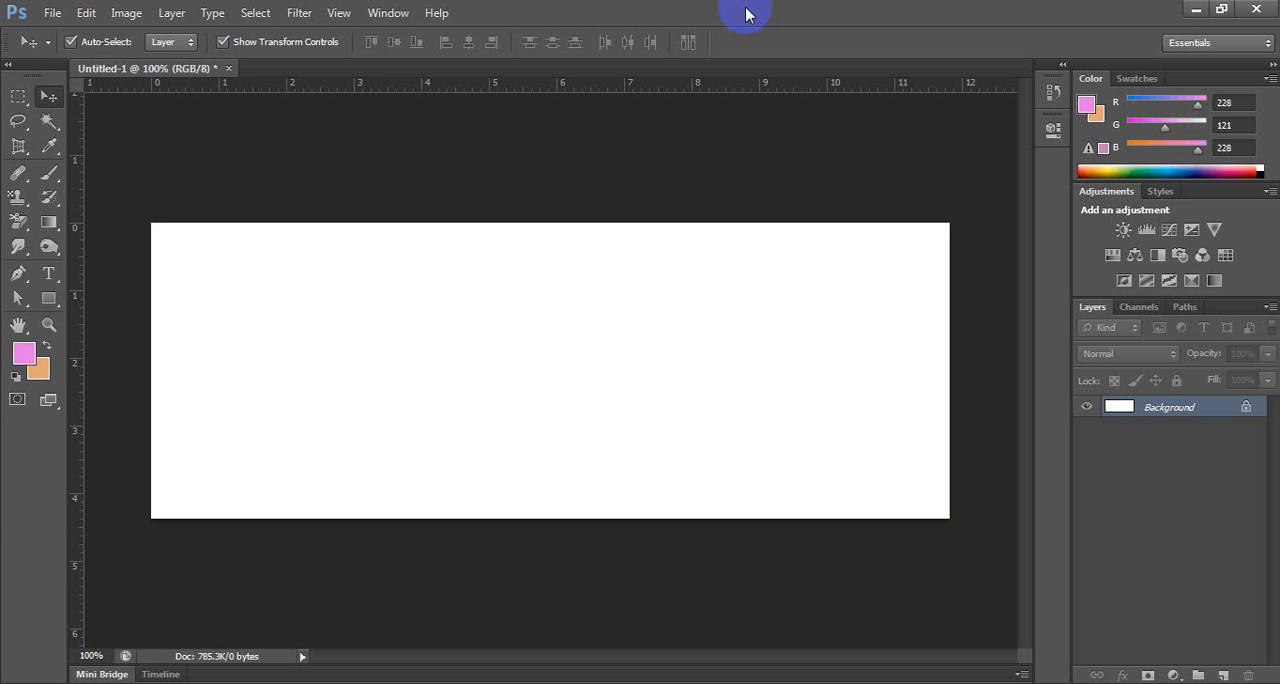
{"action": "key", "text": "alt+BackSpace"}
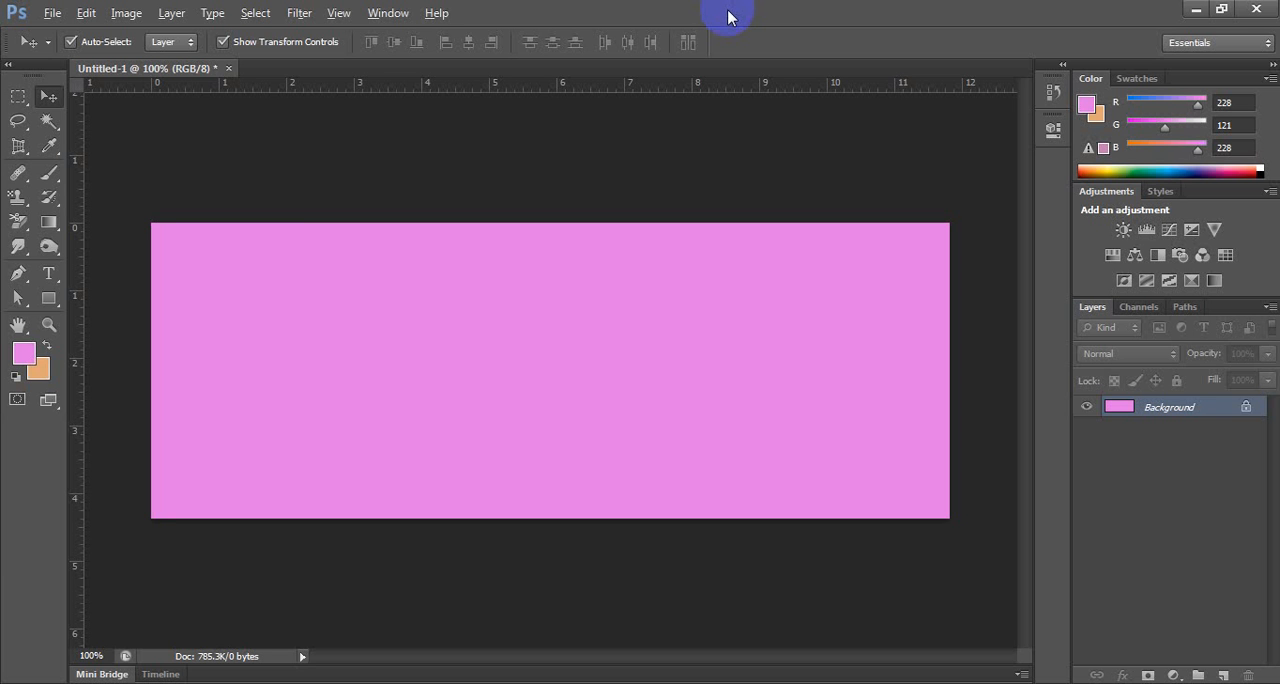
{"action": "key", "text": "ctrl+z"}
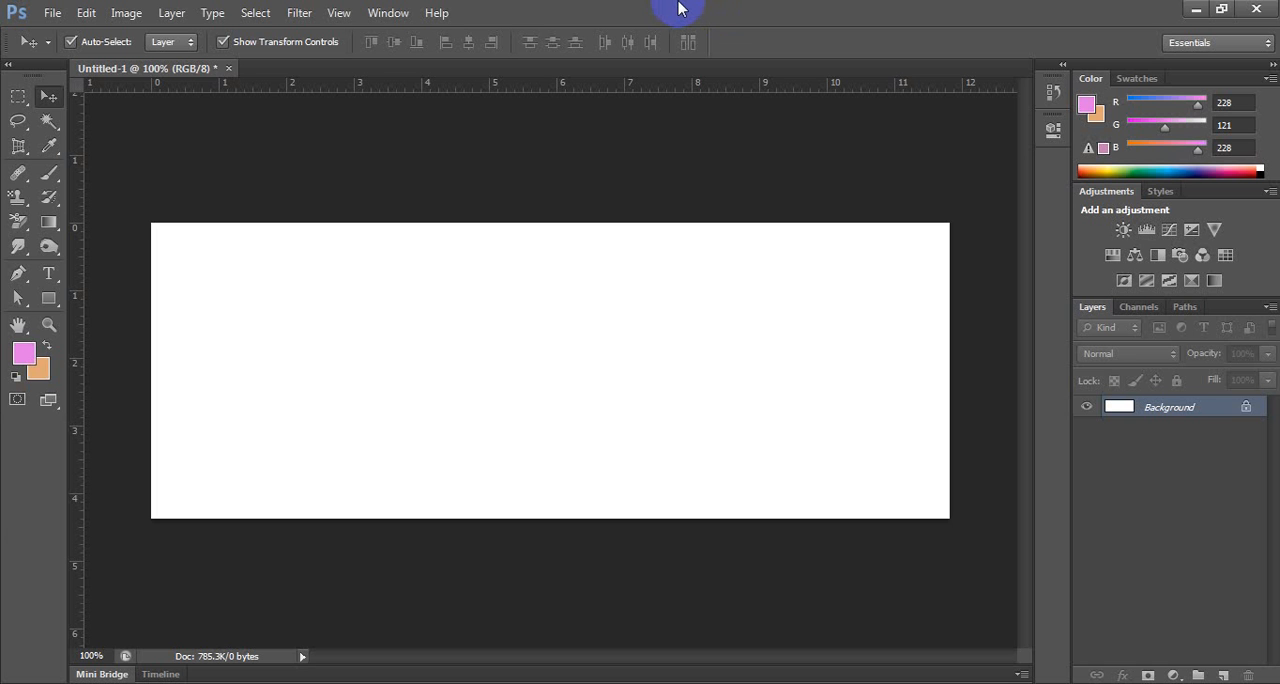
Make a large circular selection in the right part of the canvas, fill it with the magenta foreground color and deselect it.
{"action": "left_click", "coordinate": [16, 103]}
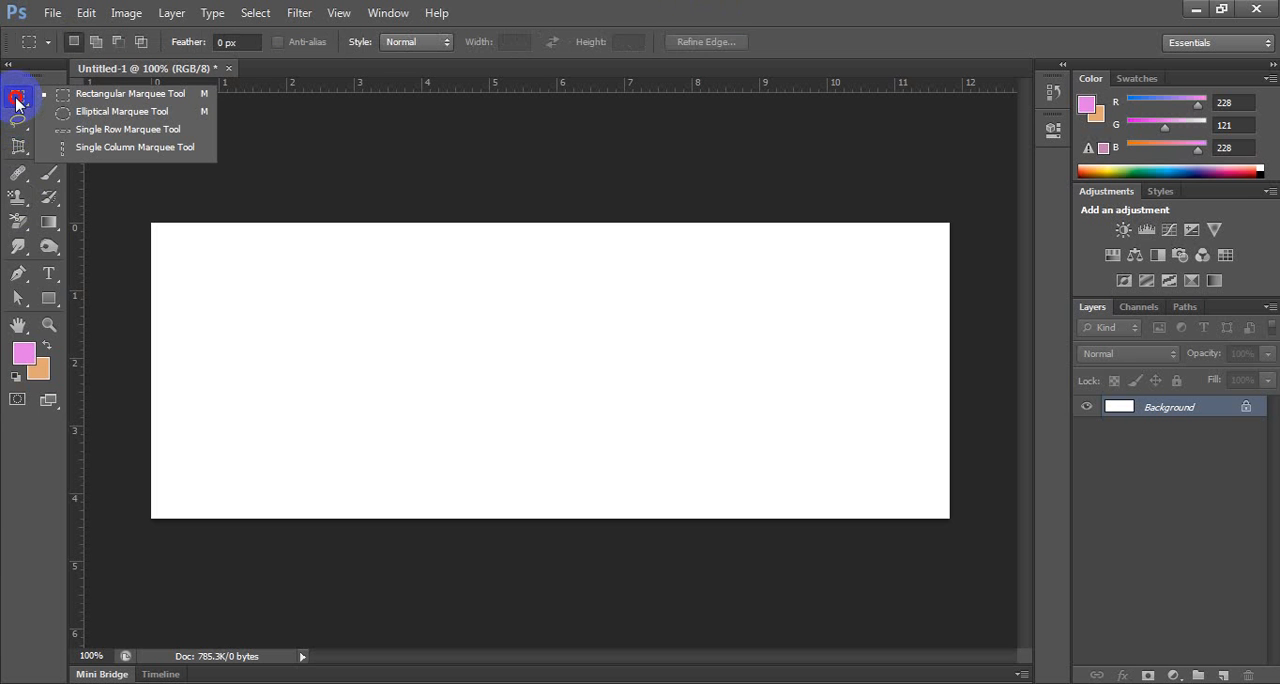
{"action": "left_click", "coordinate": [108, 111]}
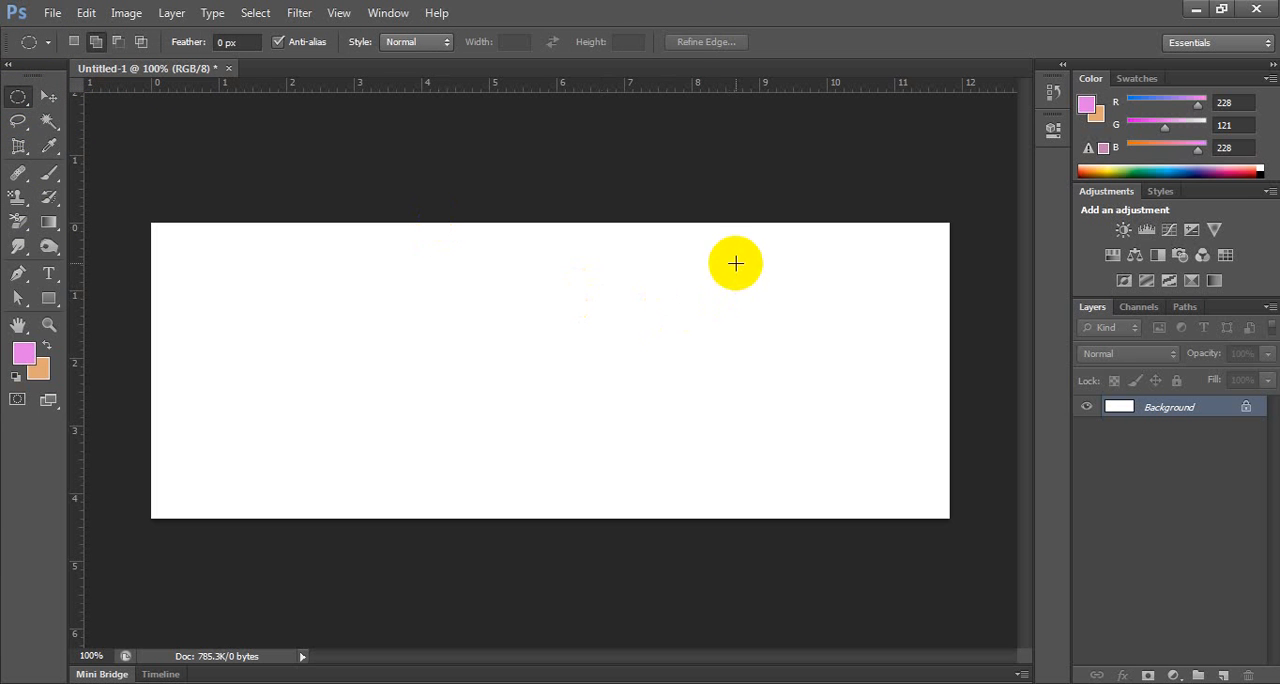
{"action": "left_click_drag", "start_coordinate": [728, 251], "coordinate": [815, 396]}
{"action": "left_click_drag", "start_coordinate": [903, 455], "coordinate": [920, 440]}
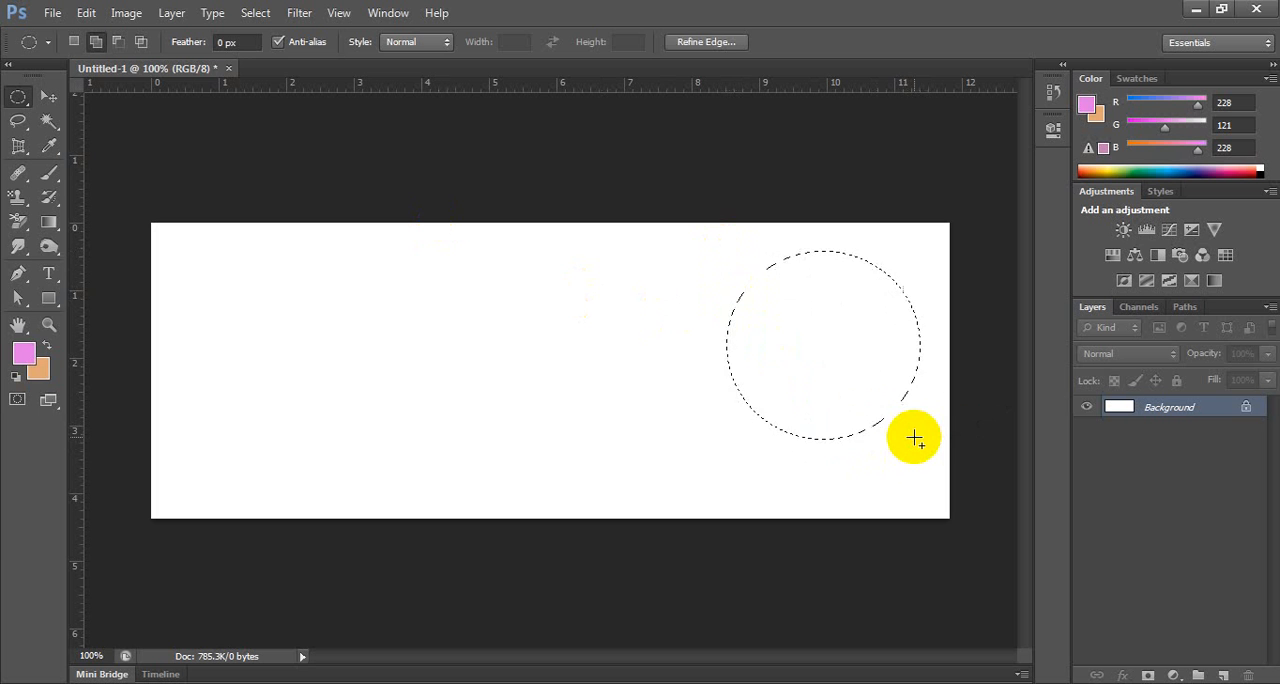
{"action": "key", "text": "alt+BackSpace"}
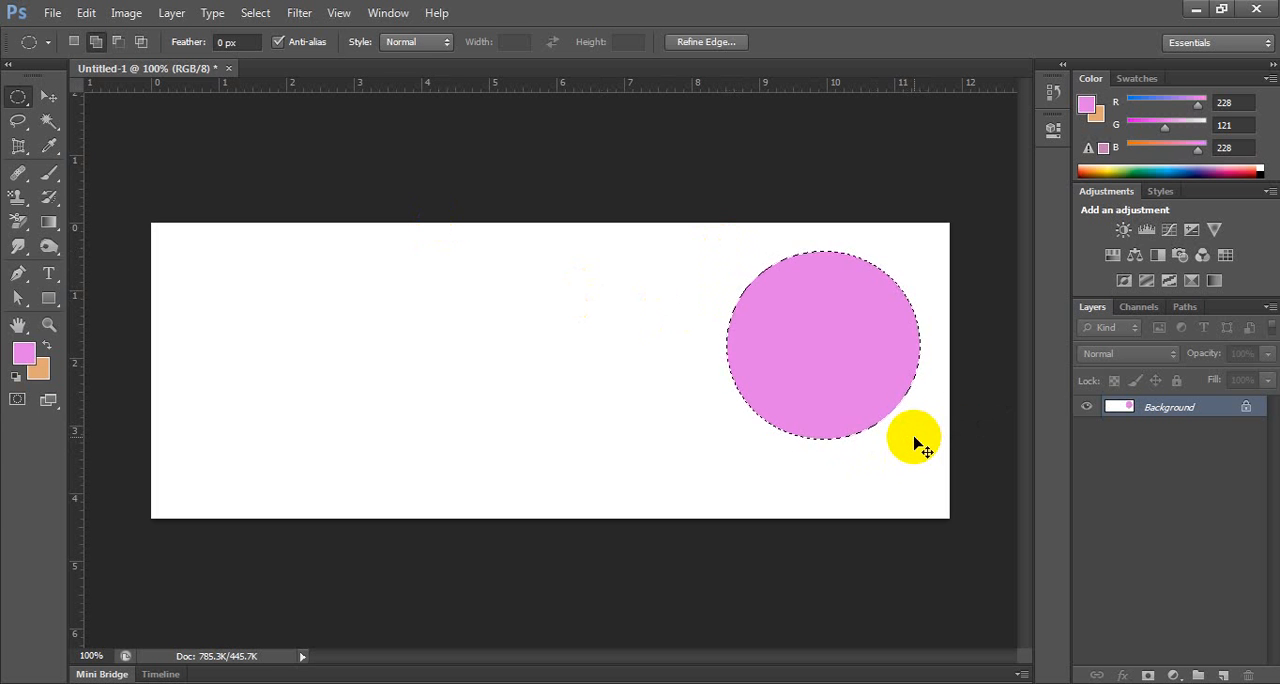
{"action": "left_click", "coordinate": [914, 438]}
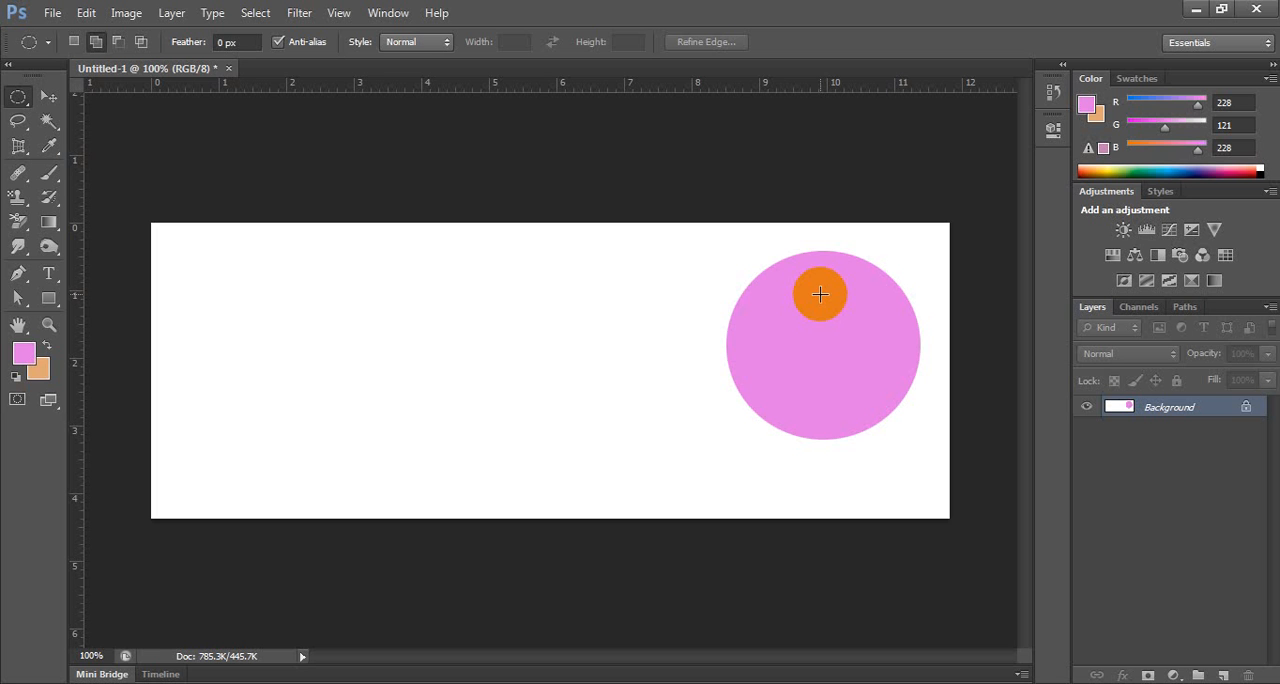
Try to move the magenta circle on the locked Background layer, and undo the circle's fill.
{"action": "left_click", "coordinate": [48, 97]}
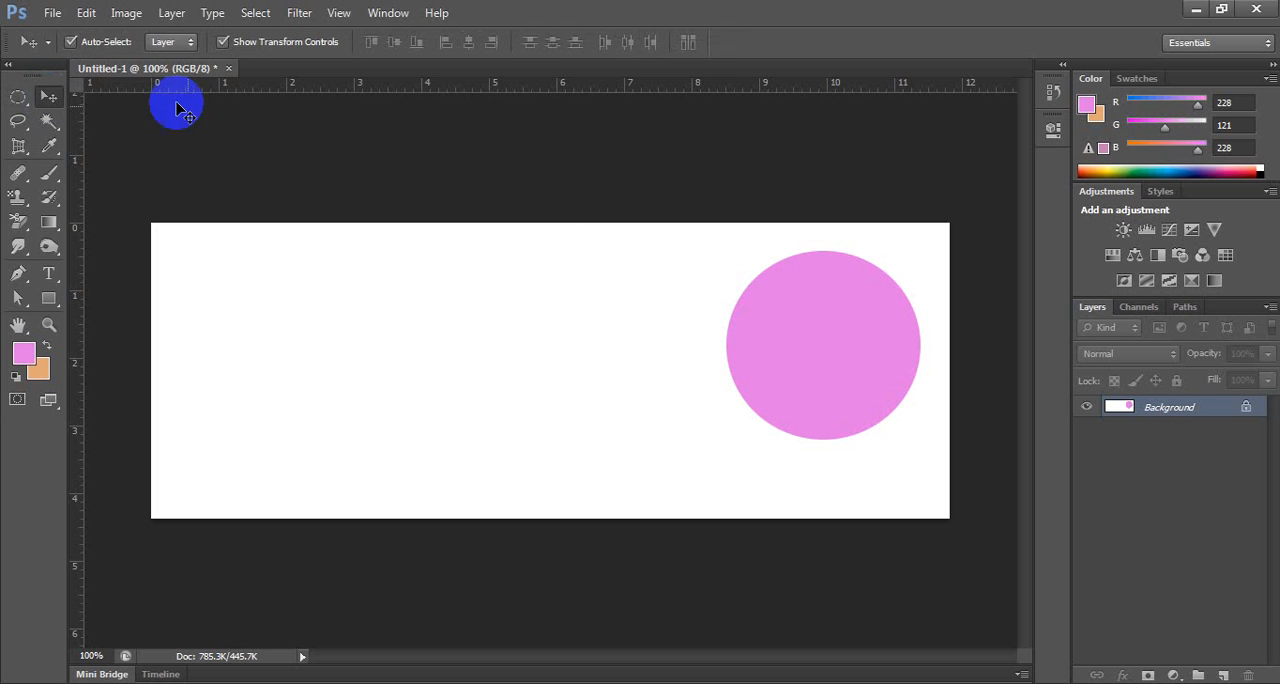
{"action": "left_click_drag", "start_coordinate": [743, 280], "coordinate": [630, 310]}
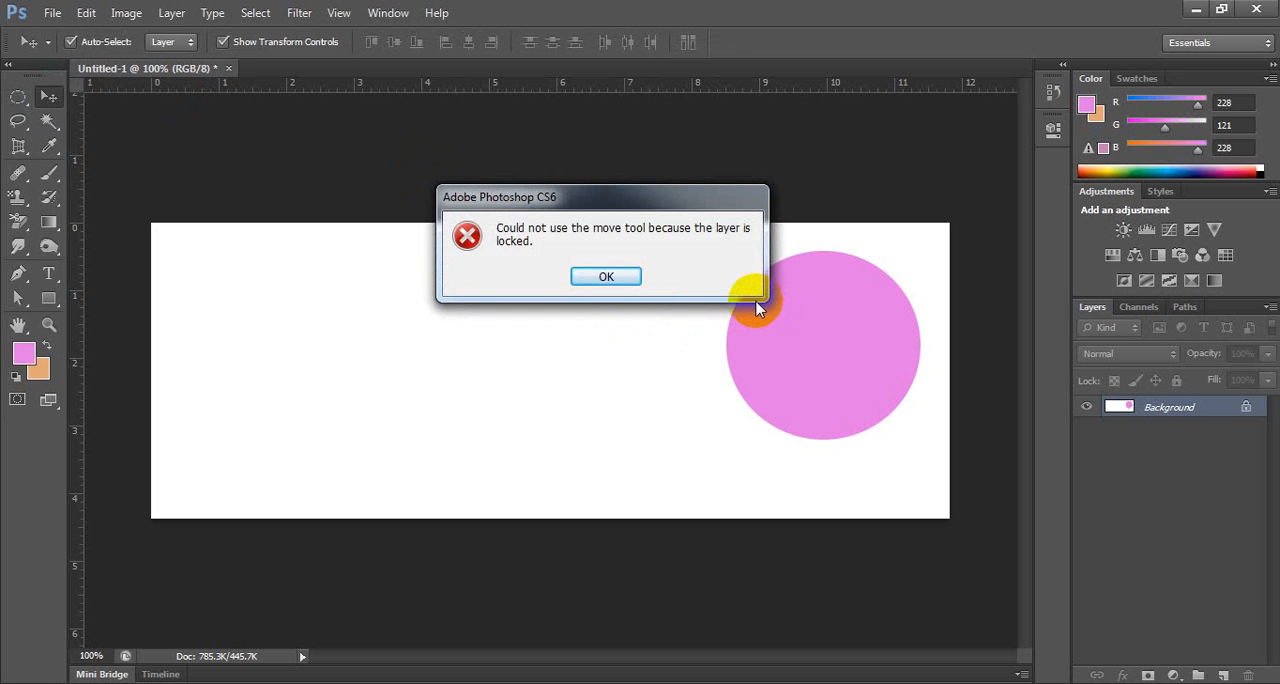
{"action": "left_click", "coordinate": [610, 277]}
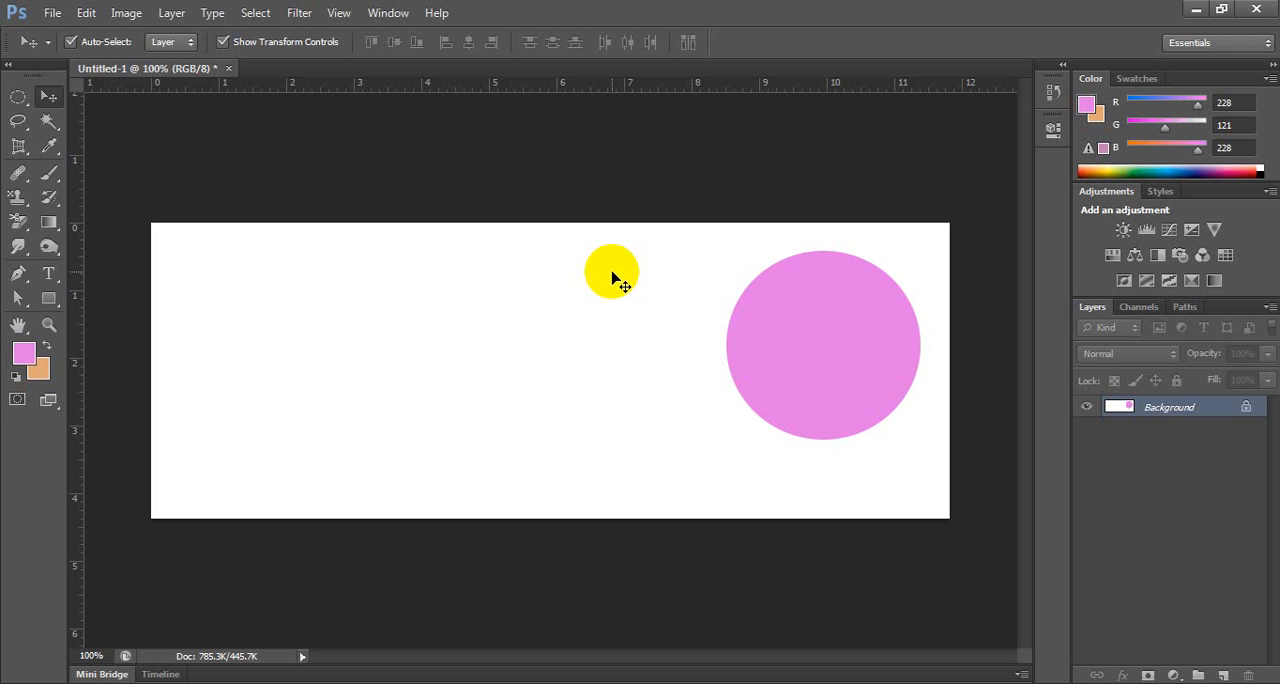
{"action": "key", "text": "ctrl+alt+z"}
{"action": "key", "text": "ctrl+alt+z"}
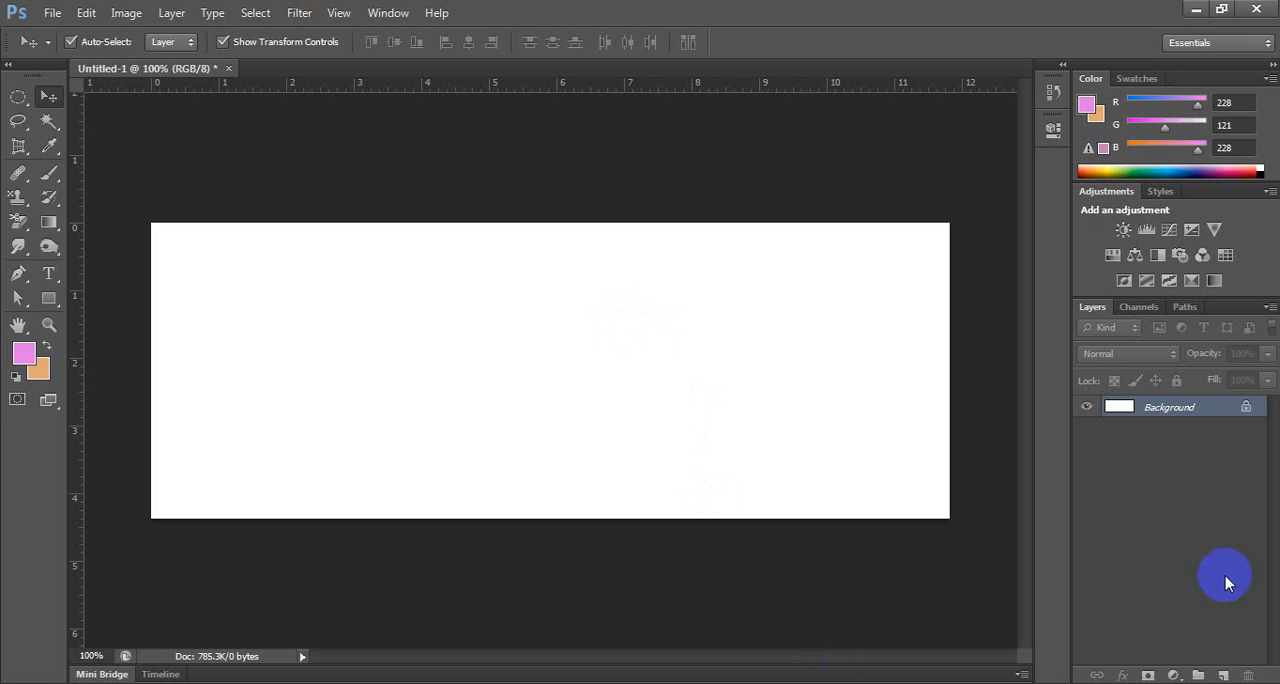
Add a new layer and fill a wide rectangular selection right of the canvas center with the orange background color.
{"action": "left_click", "coordinate": [1226, 675]}
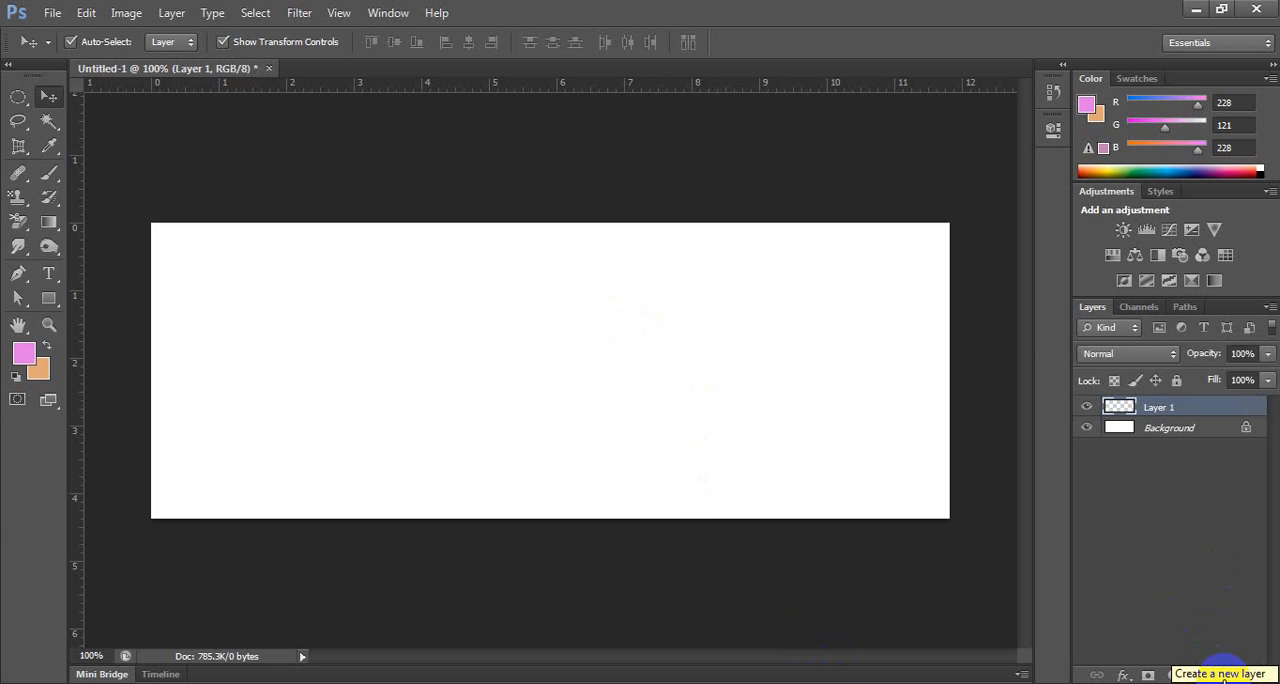
{"action": "left_click", "coordinate": [18, 99]}
{"action": "left_click", "coordinate": [100, 92]}
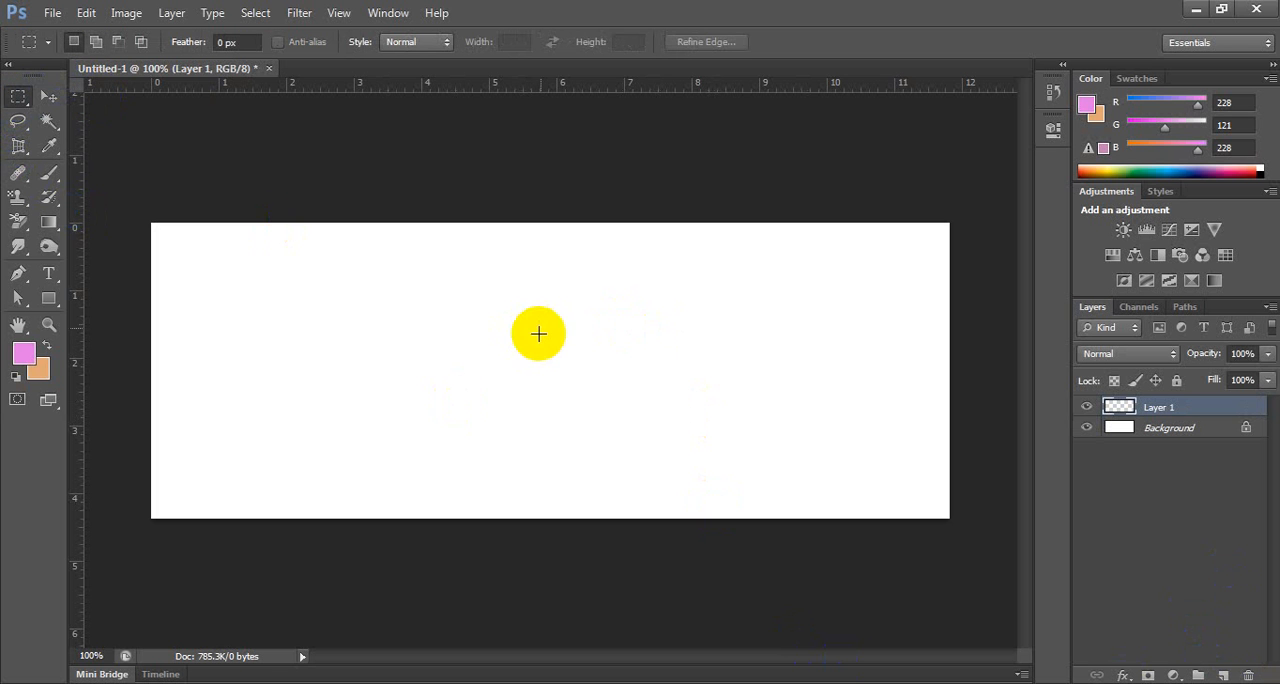
{"action": "left_click_drag", "start_coordinate": [542, 310], "coordinate": [863, 424]}
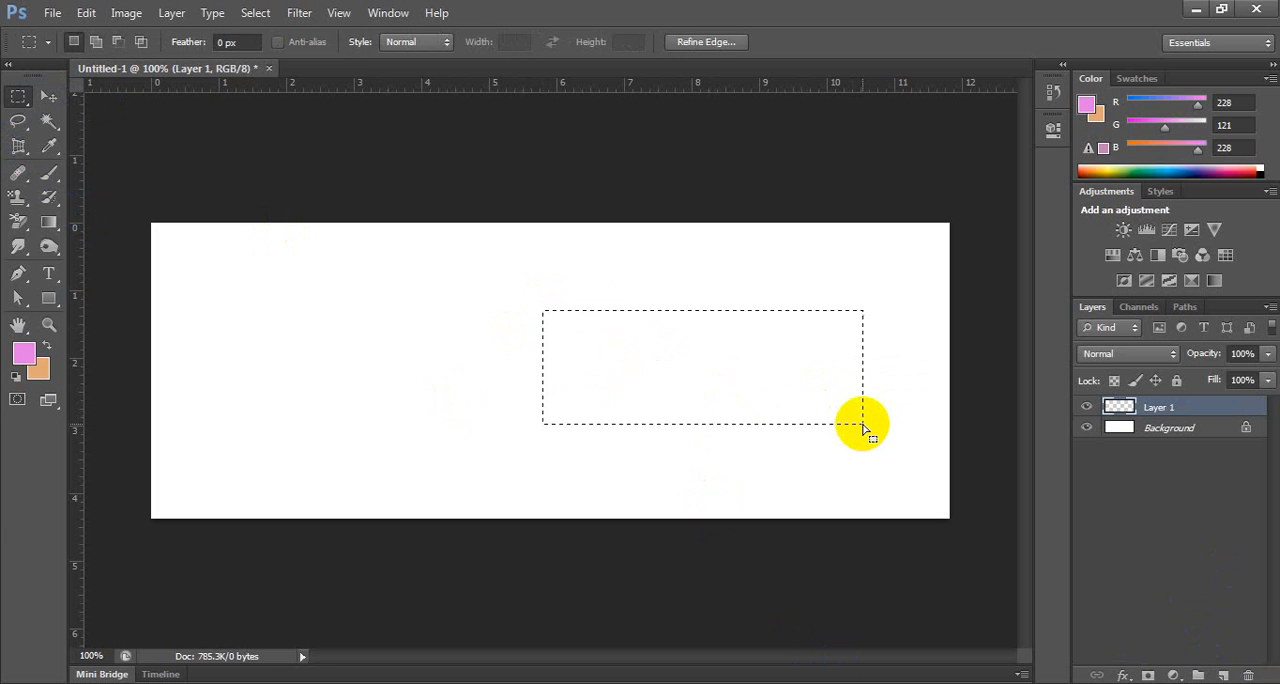
{"action": "key", "text": "ctrl+BackSpace"}
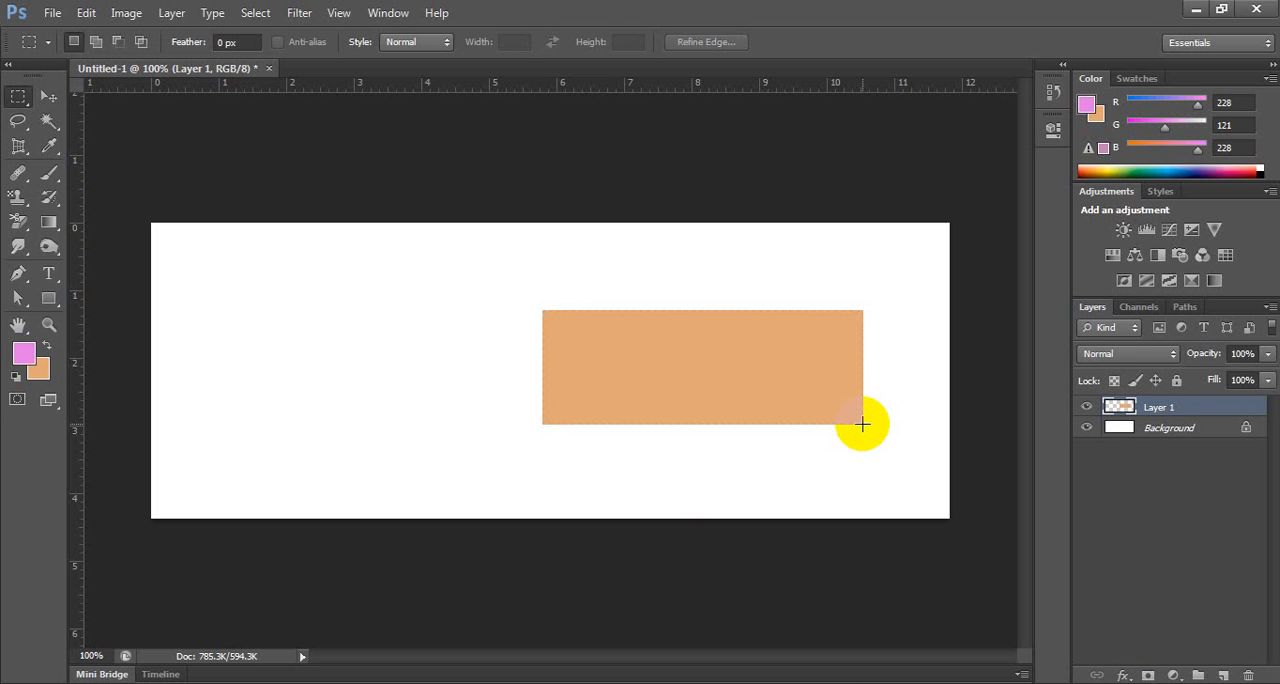
Move the orange rectangle to the upper-left area of the canvas and hide its transform outline.
{"action": "left_click", "coordinate": [48, 96]}
{"action": "left_click_drag", "start_coordinate": [571, 327], "coordinate": [226, 263]}
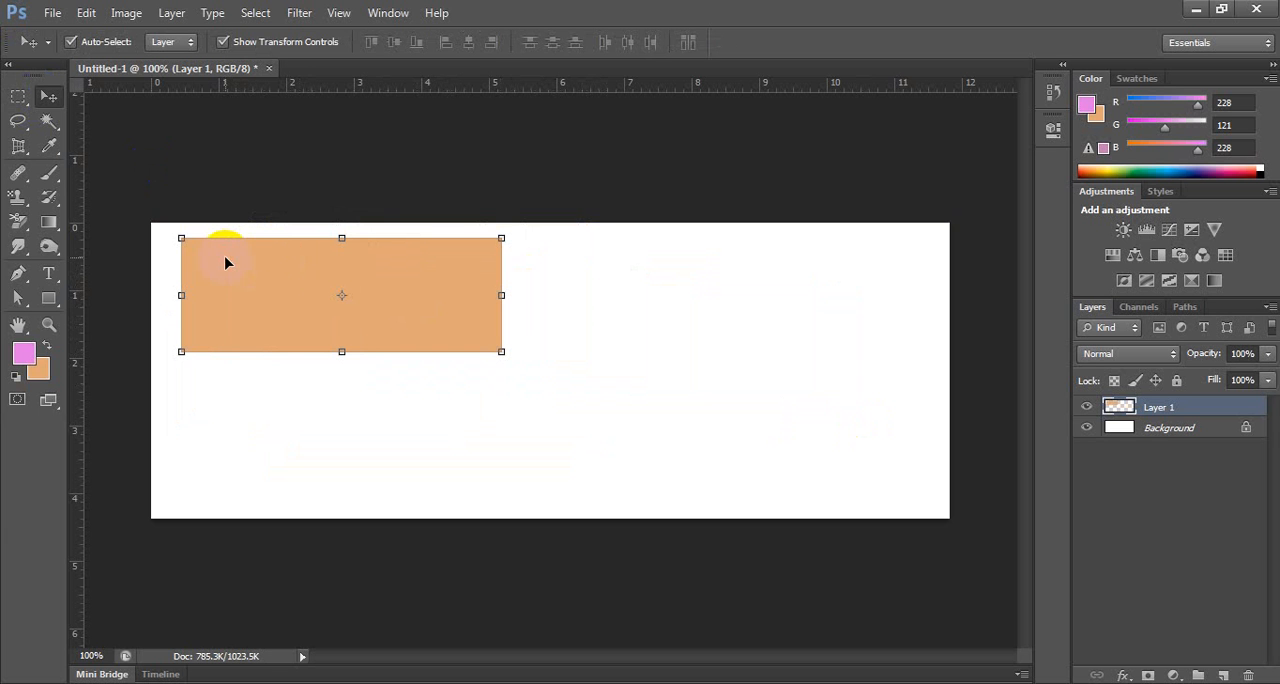
{"action": "left_click", "coordinate": [339, 14]}
{"action": "left_click", "coordinate": [380, 273]}
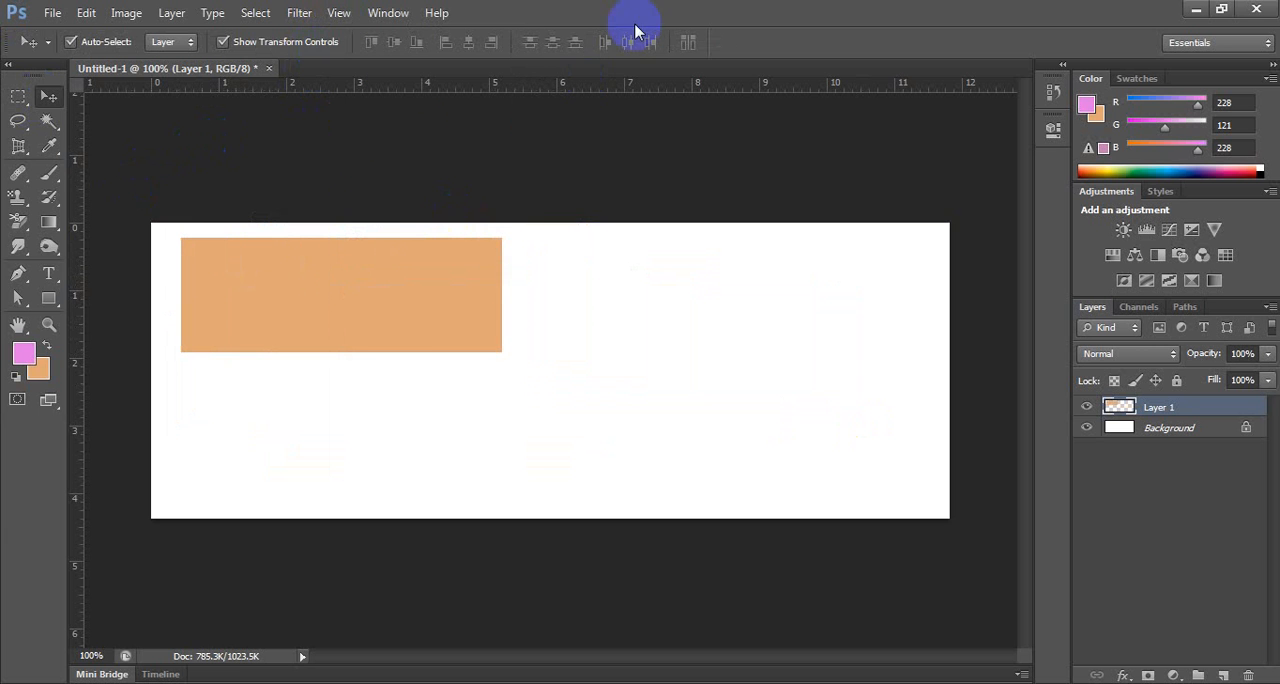
Make a circular selection beside the orange rectangle on the same layer, fill it with the magenta foreground color and deselect it.
{"action": "left_click_drag", "start_coordinate": [18, 98], "coordinate": [78, 122]}
{"action": "left_click_drag", "start_coordinate": [551, 252], "coordinate": [673, 371]}
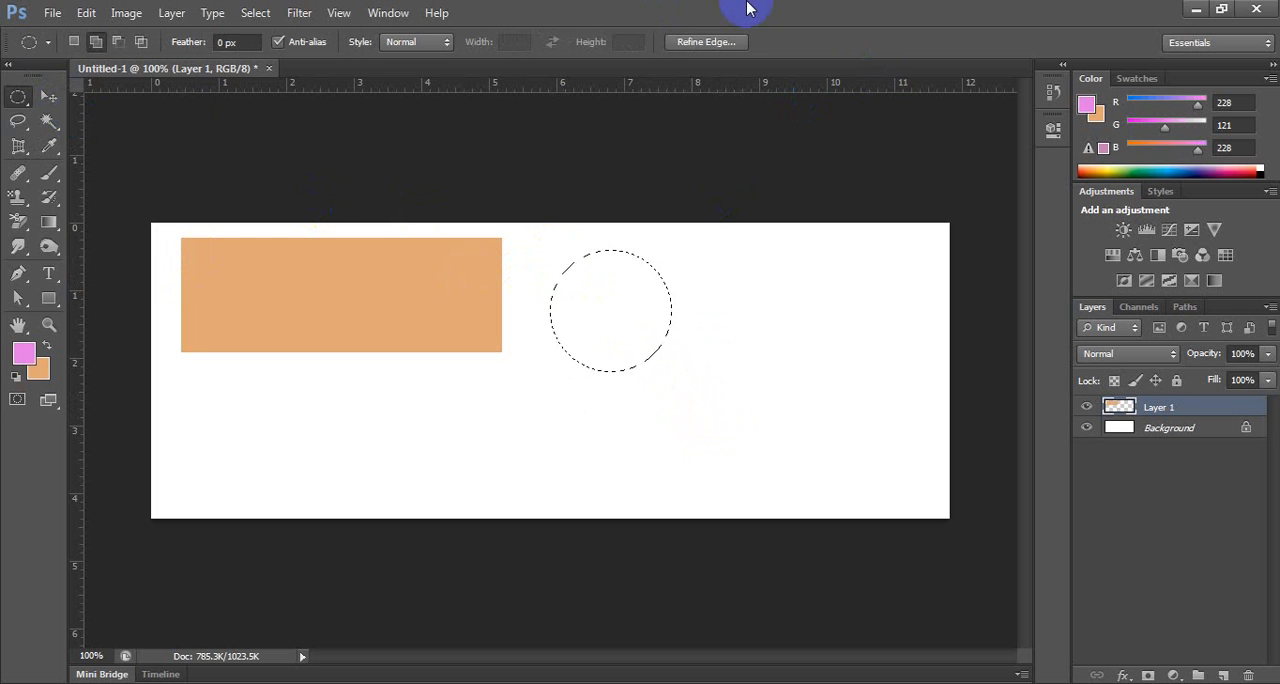
{"action": "key", "text": "alt+BackSpace"}
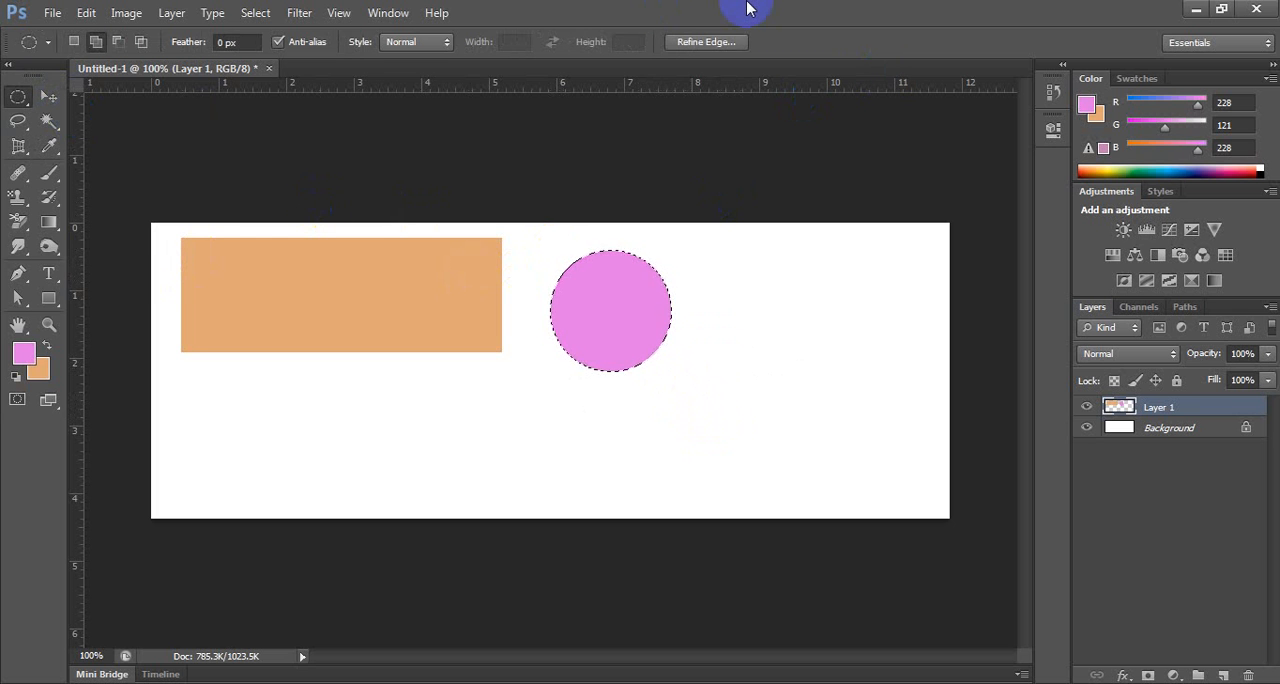
{"action": "key", "text": "ctrl+d"}
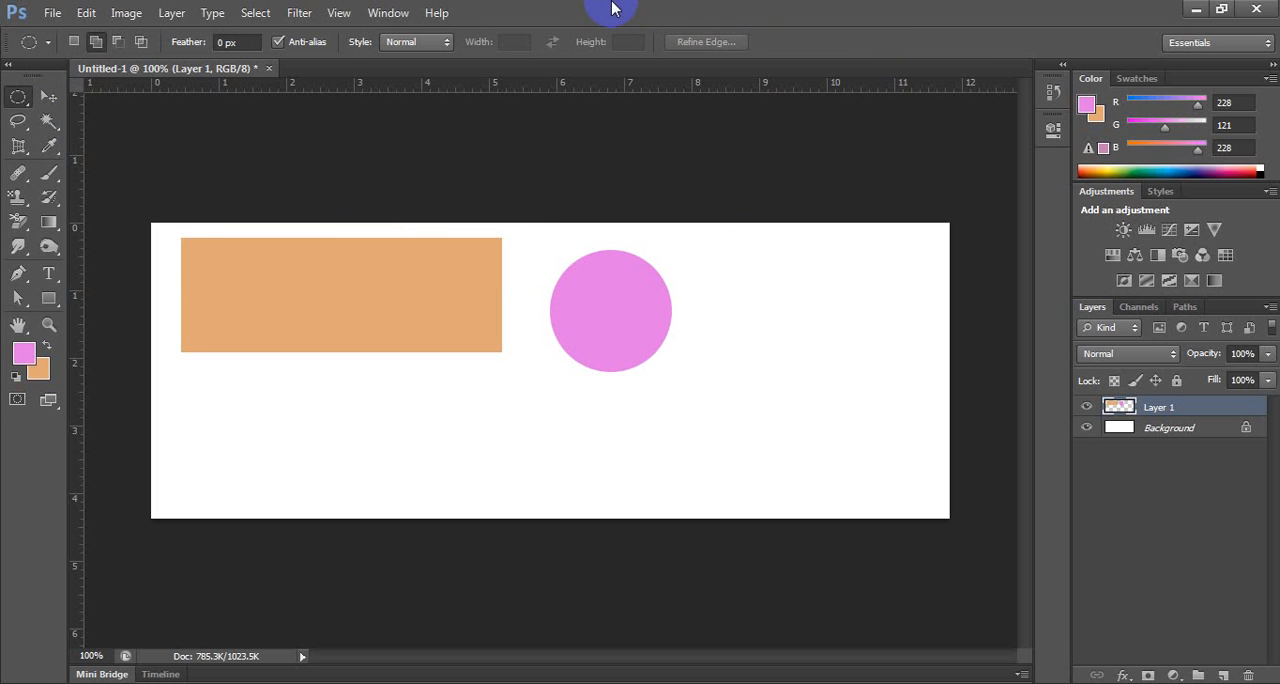
Try moving the magenta circle toward the lower right of the canvas, and undo the move.
{"action": "left_click", "coordinate": [48, 96]}
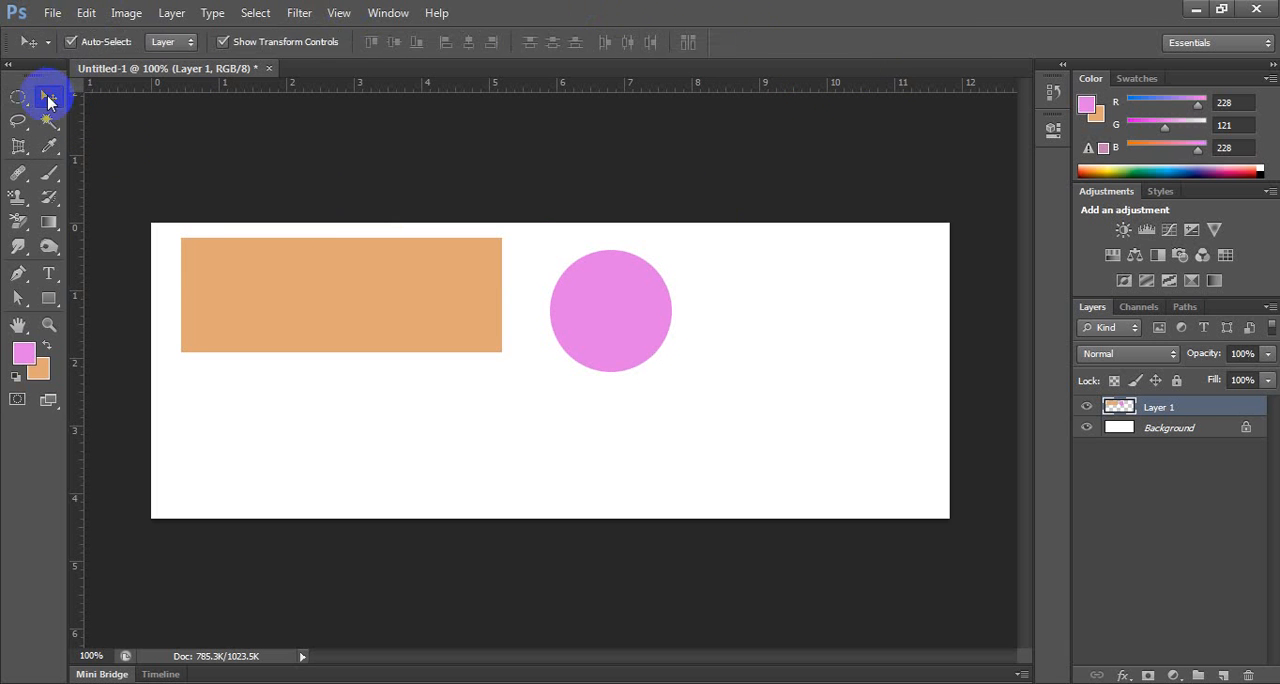
{"action": "left_click_drag", "start_coordinate": [600, 287], "coordinate": [853, 400]}
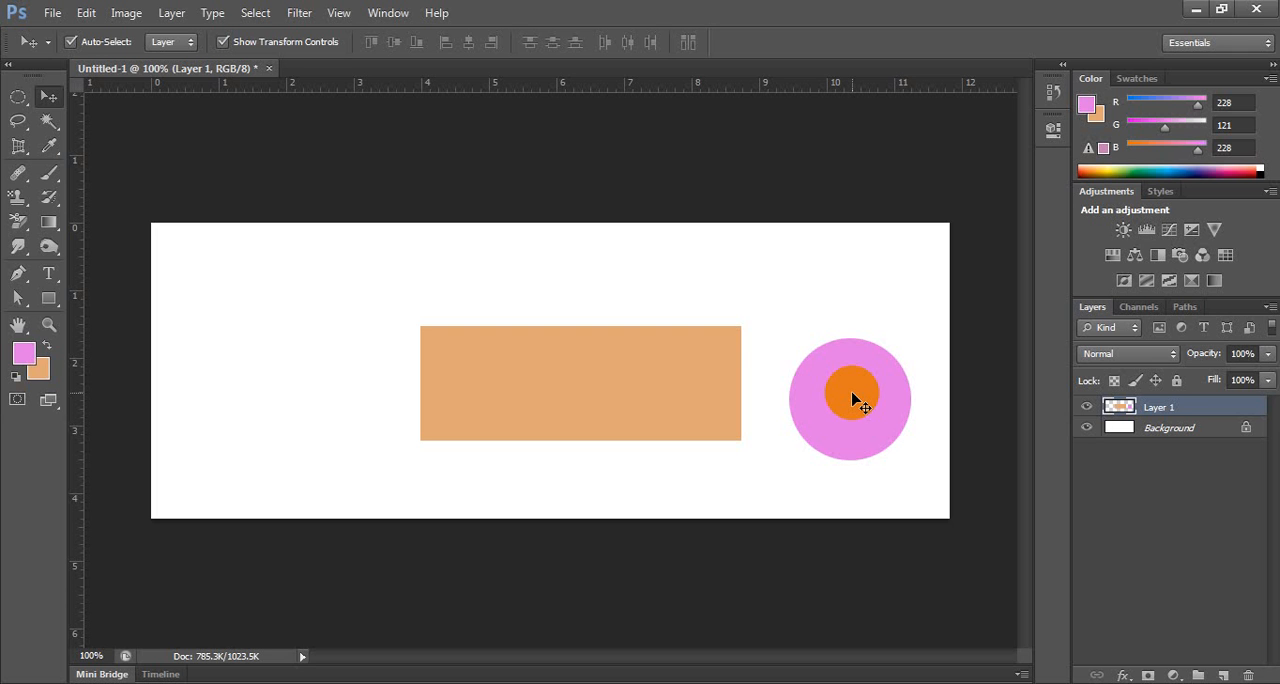
{"action": "left_click_drag", "start_coordinate": [853, 394], "coordinate": [890, 398]}
{"action": "key", "text": "ctrl+z"}
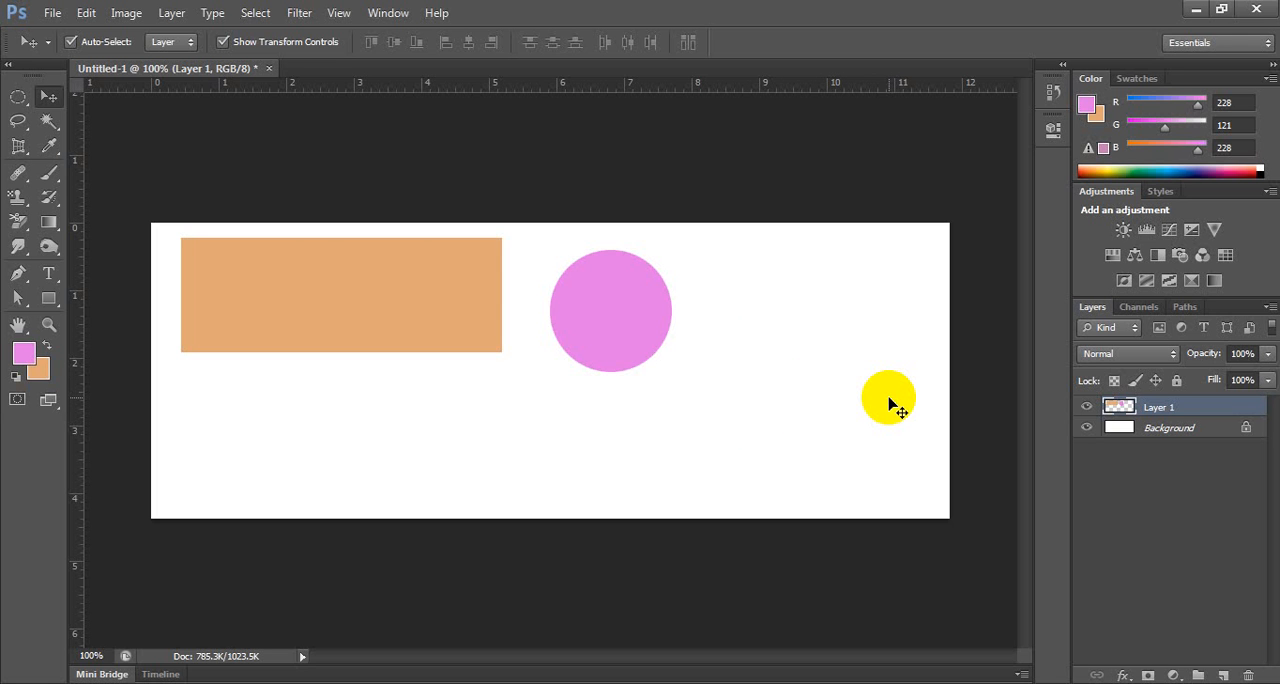
Reselect the circular area, delete the magenta circle from Layer 1 and deselect.
{"action": "key", "text": "ctrl+shift+d"}
{"action": "key", "text": "Delete"}
{"action": "key", "text": "ctrl+d"}
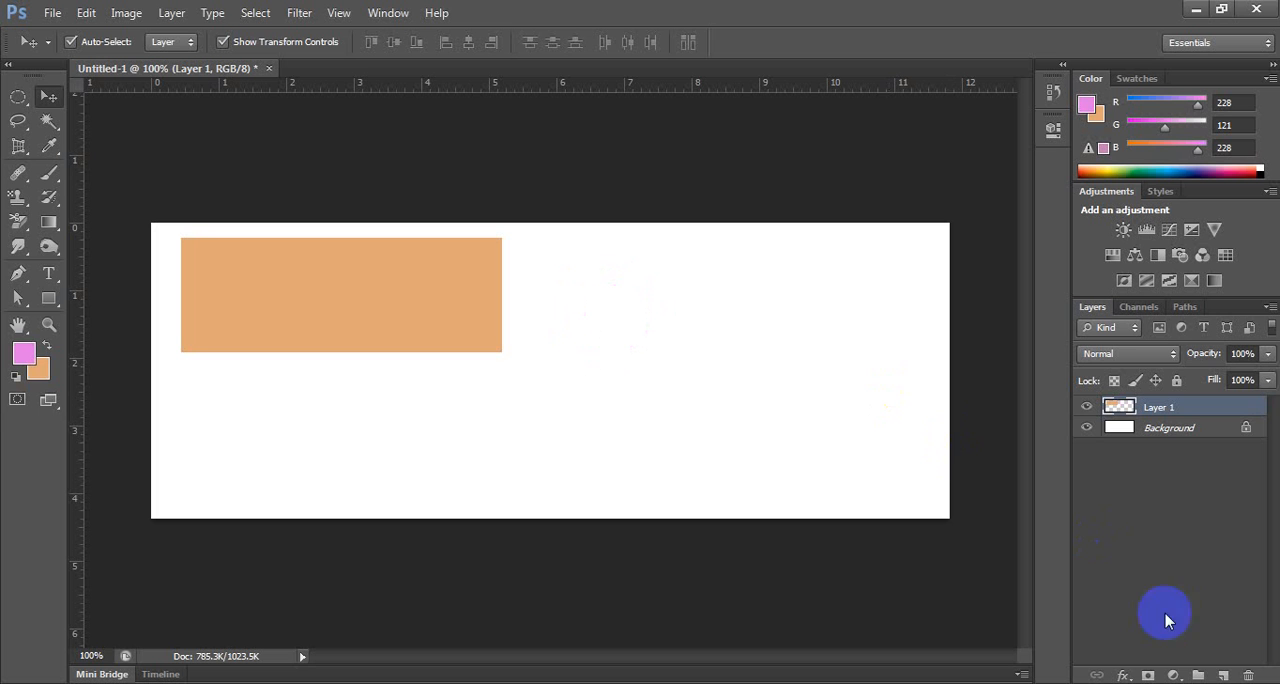
Add another new layer, fill an elliptical selection beside the rectangle with the orange background color and deselect it.
{"action": "left_click", "coordinate": [1222, 675]}
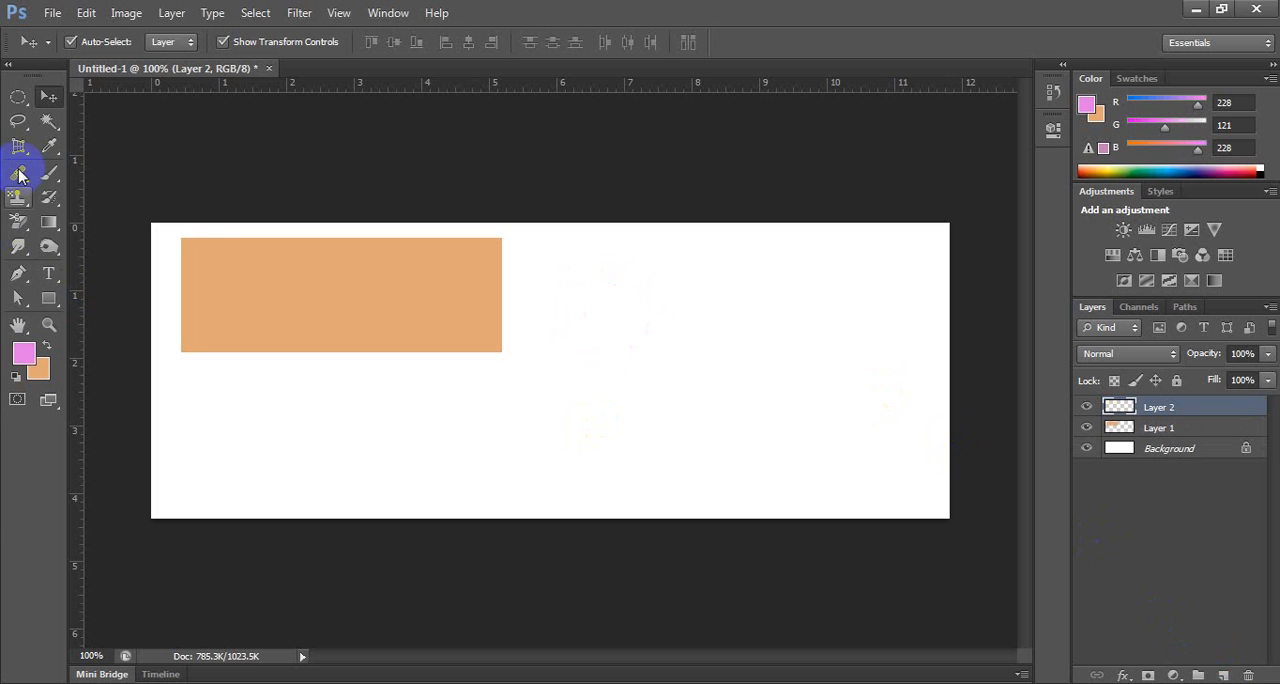
{"action": "left_click", "coordinate": [18, 96]}
{"action": "left_click_drag", "start_coordinate": [563, 272], "coordinate": [729, 407]}
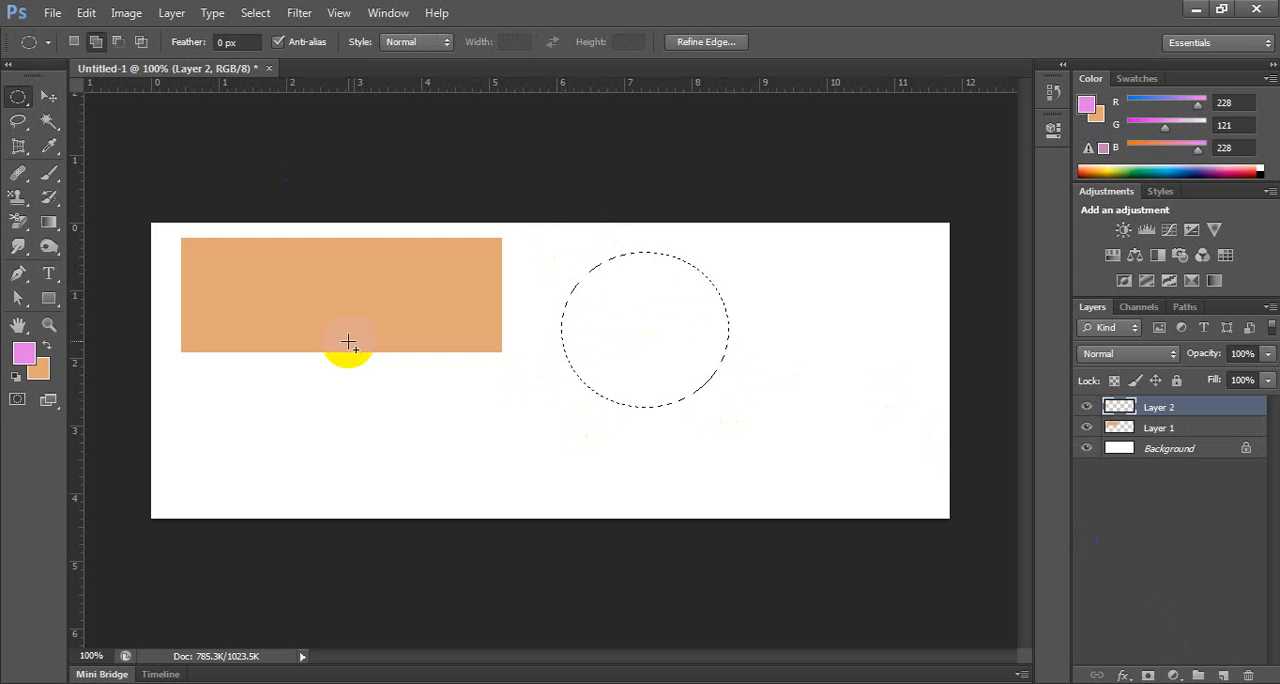
{"action": "key", "text": "ctrl+BackSpace"}
{"action": "key", "text": "ctrl+d"}
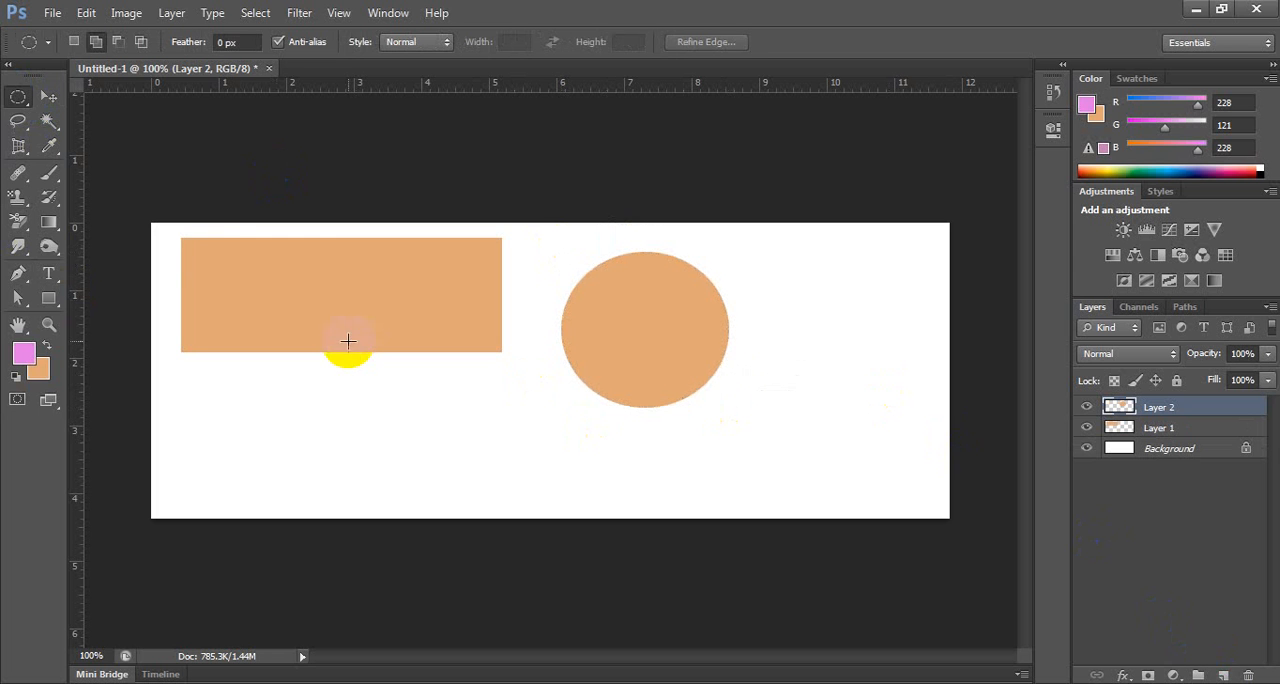
Move the orange ellipse farther right on the canvas, away from the rectangle, and turn off Auto-Select for the Move tool.
{"action": "left_click", "coordinate": [48, 96]}
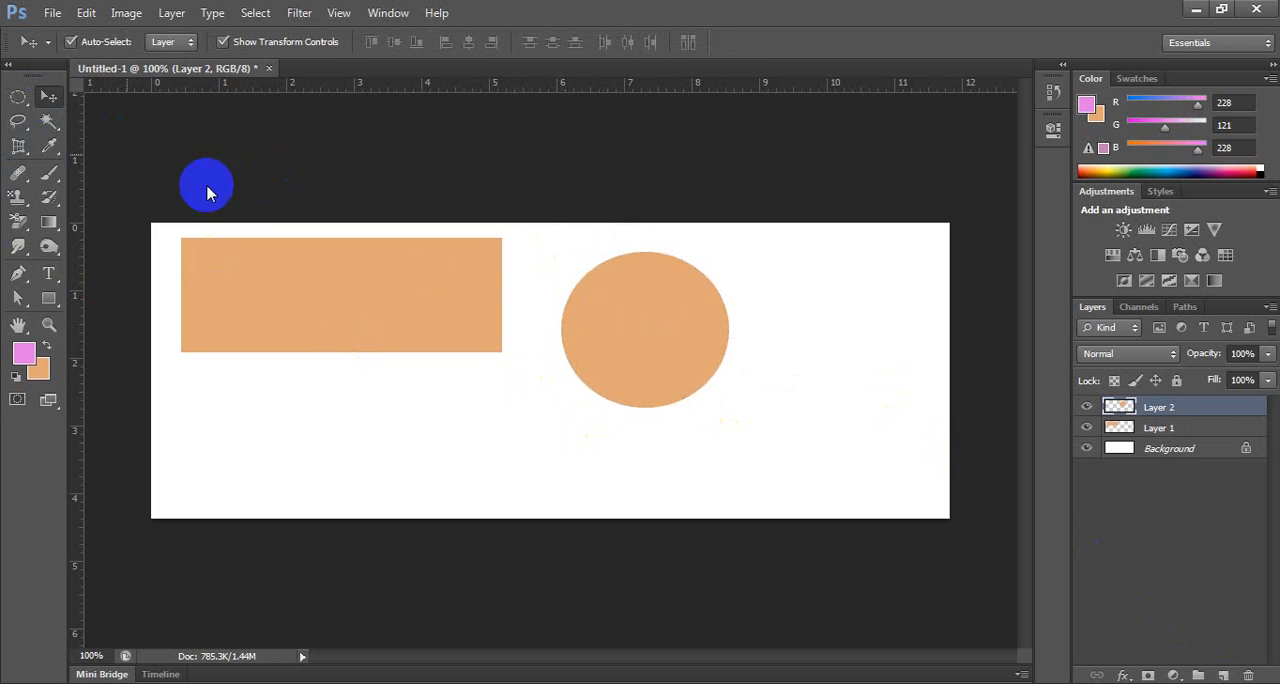
{"action": "left_click", "coordinate": [70, 41]}
{"action": "left_click_drag", "start_coordinate": [623, 266], "coordinate": [741, 276]}
{"action": "left_click", "coordinate": [70, 41]}
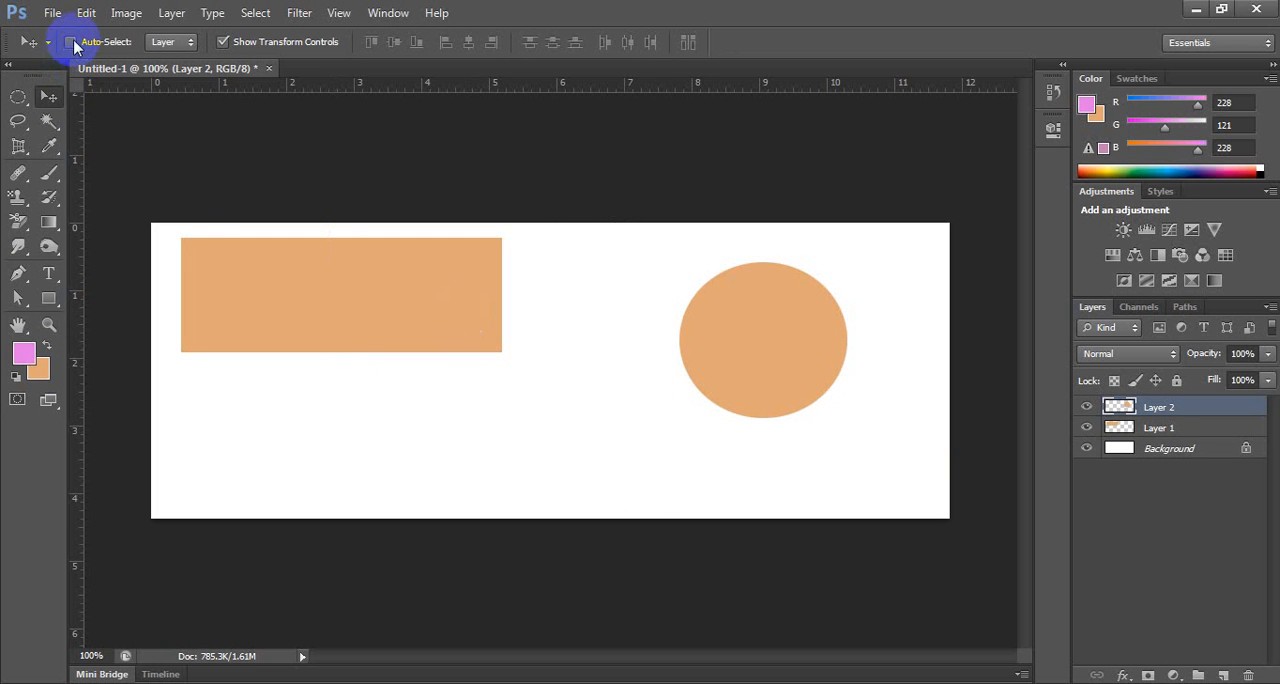
Move the orange rectangle down and to the right and the orange circle up and to the right, each on its own layer.
{"action": "left_click_drag", "start_coordinate": [249, 274], "coordinate": [295, 340]}
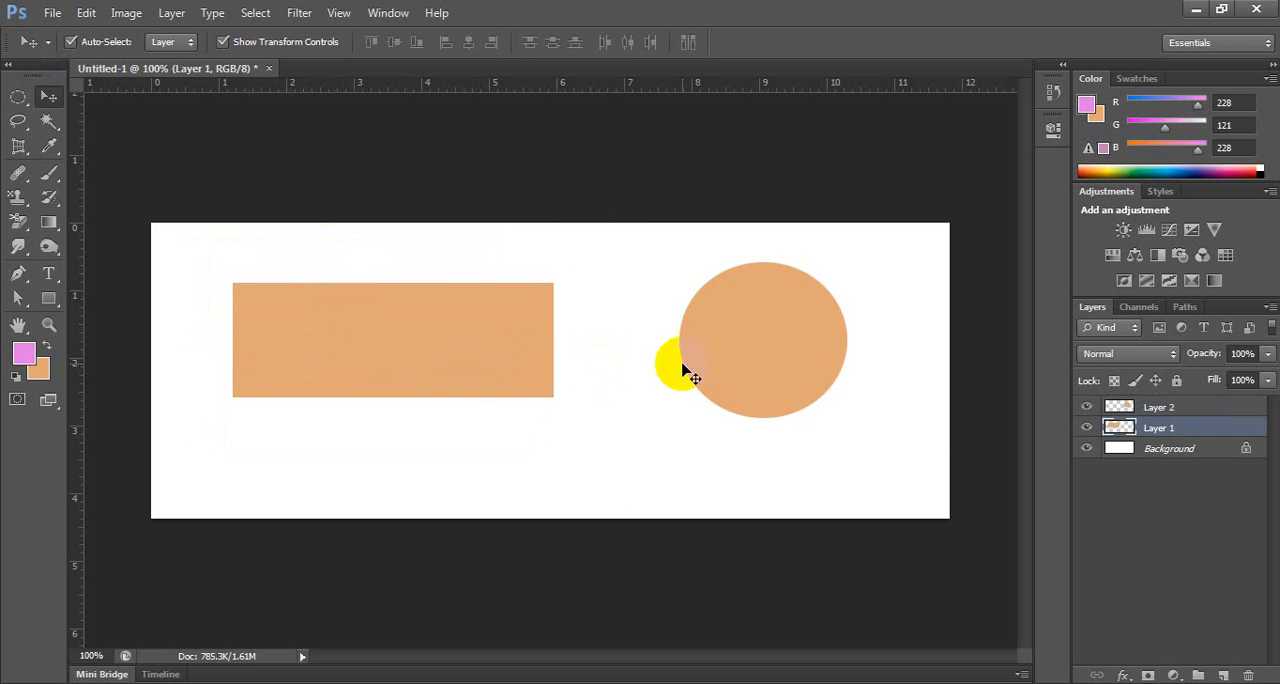
{"action": "left_click_drag", "start_coordinate": [690, 370], "coordinate": [749, 349]}
{"action": "mouse_move", "coordinate": [448, 355]}
{"action": "left_mouse_down"}
{"action": "mouse_move", "coordinate": [459, 400]}
{"action": "mouse_move", "coordinate": [468, 347]}
{"action": "left_mouse_up"}
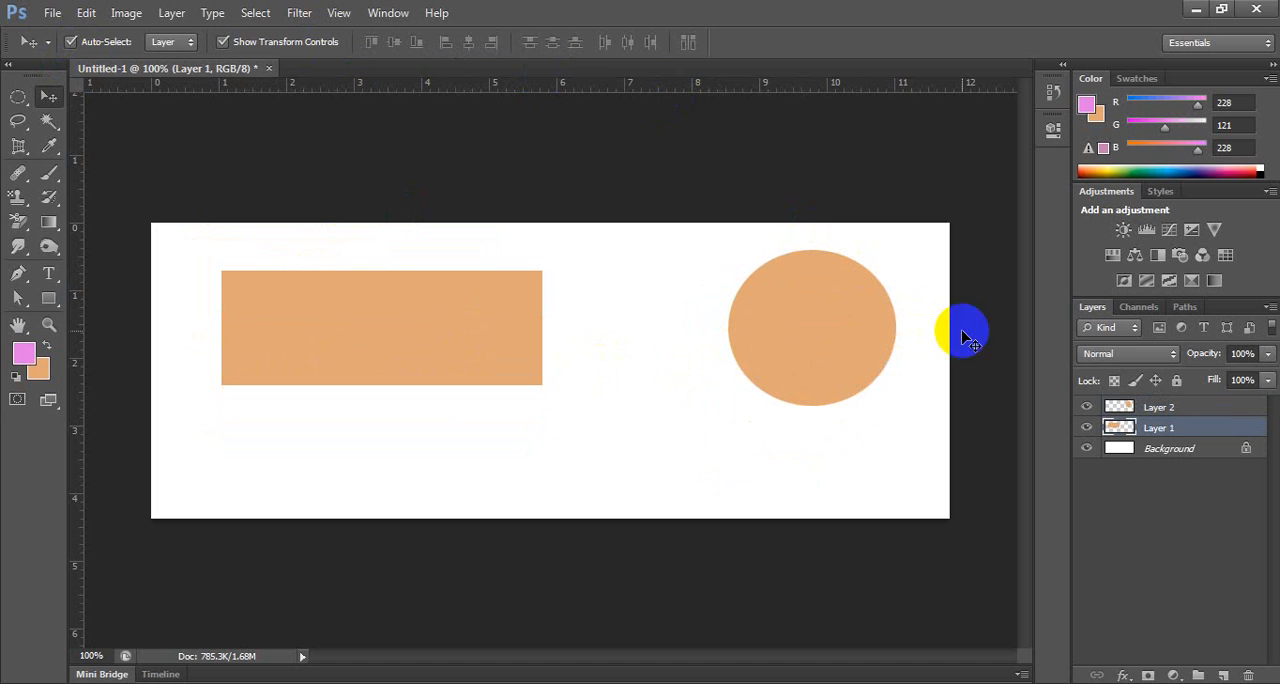
Select Layer 1 and Layer 2 together and delete both, leaving only the Background layer.
{"action": "left_click", "coordinate": [1160, 410], "text": "shift"}
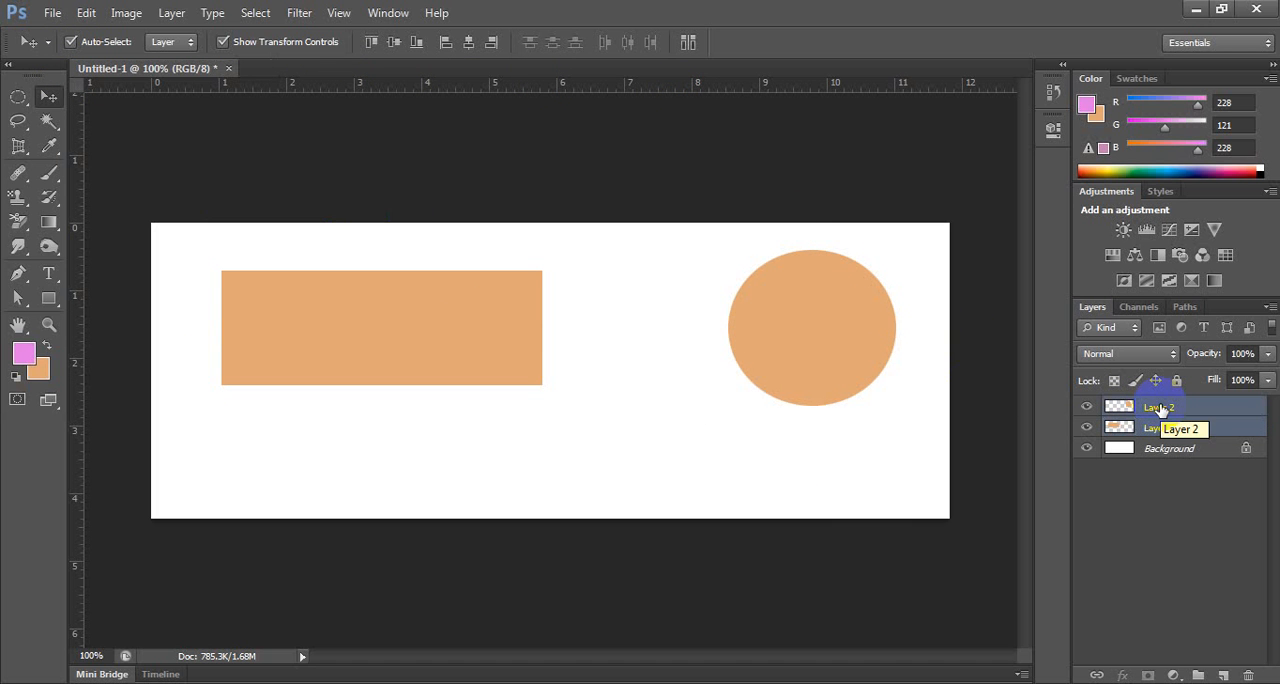
{"action": "left_click", "coordinate": [1248, 675]}
{"action": "left_click", "coordinate": [536, 280]}
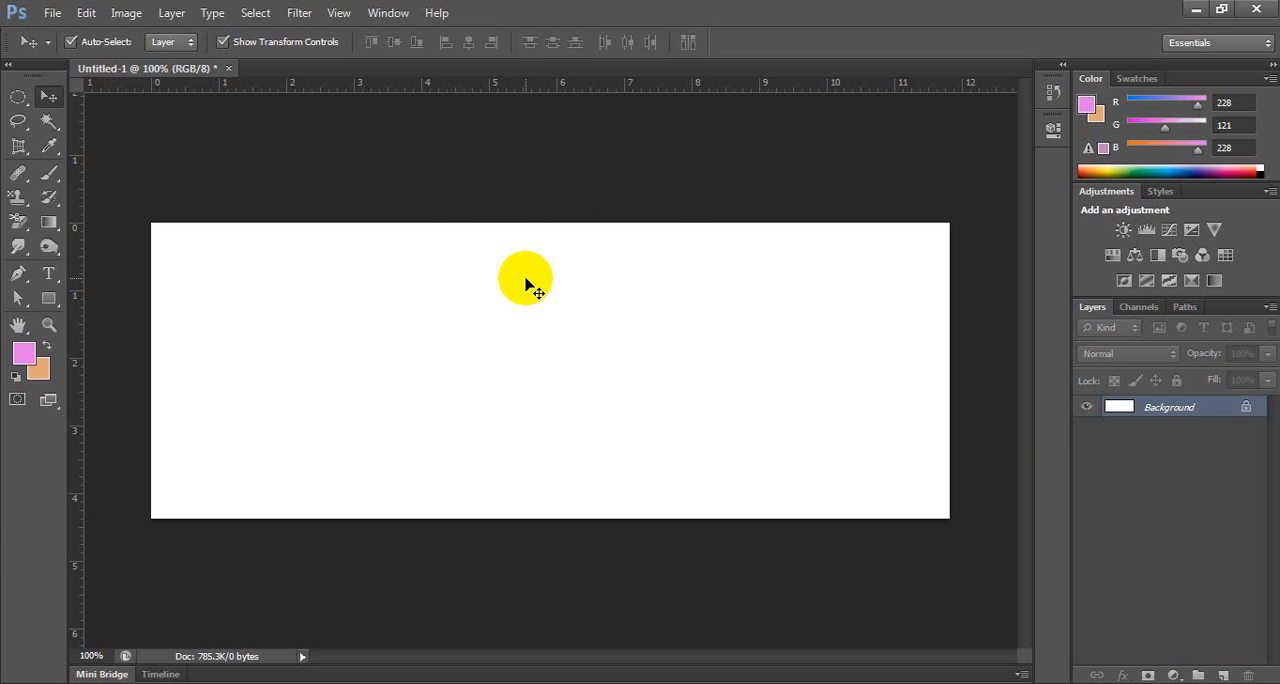
Draw a rectangle shape about 317 by 119 px in the left half of the canvas and fill it with blue.
{"action": "left_click", "coordinate": [48, 298]}
{"action": "left_click", "coordinate": [131, 294]}
{"action": "left_click_drag", "start_coordinate": [217, 283], "coordinate": [513, 393]}
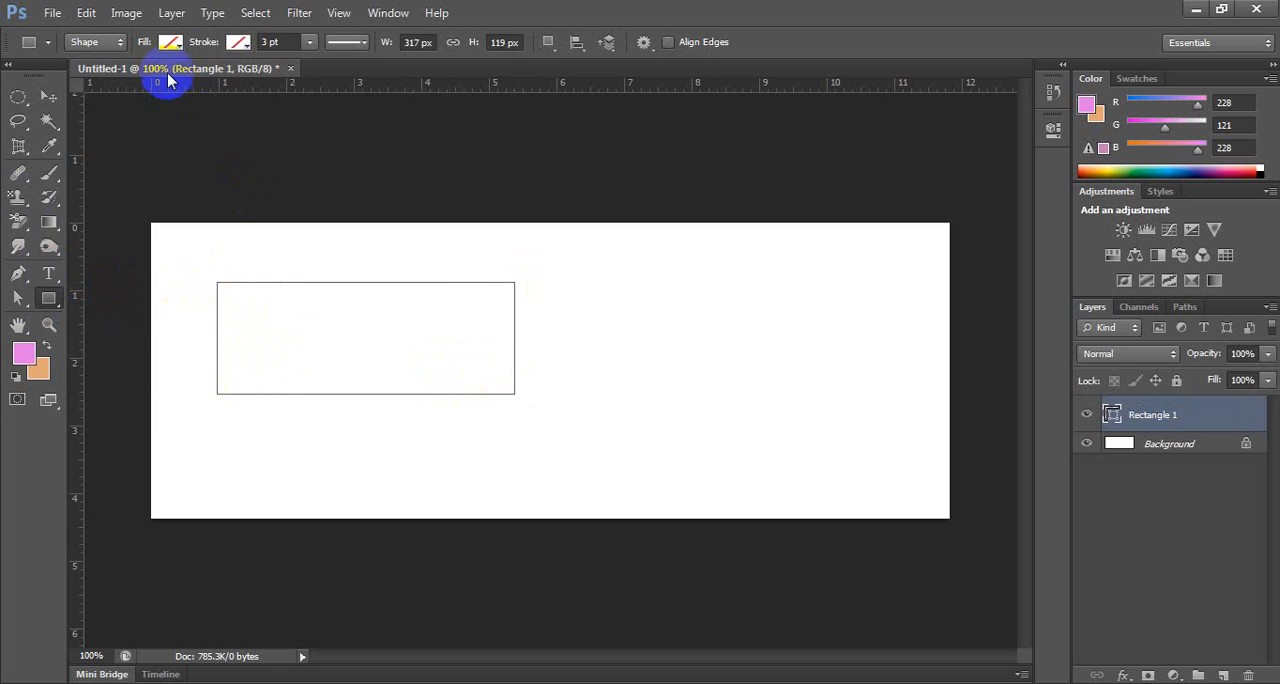
{"action": "left_click", "coordinate": [171, 42]}
{"action": "left_click", "coordinate": [190, 198]}
{"action": "left_click", "coordinate": [627, 37]}
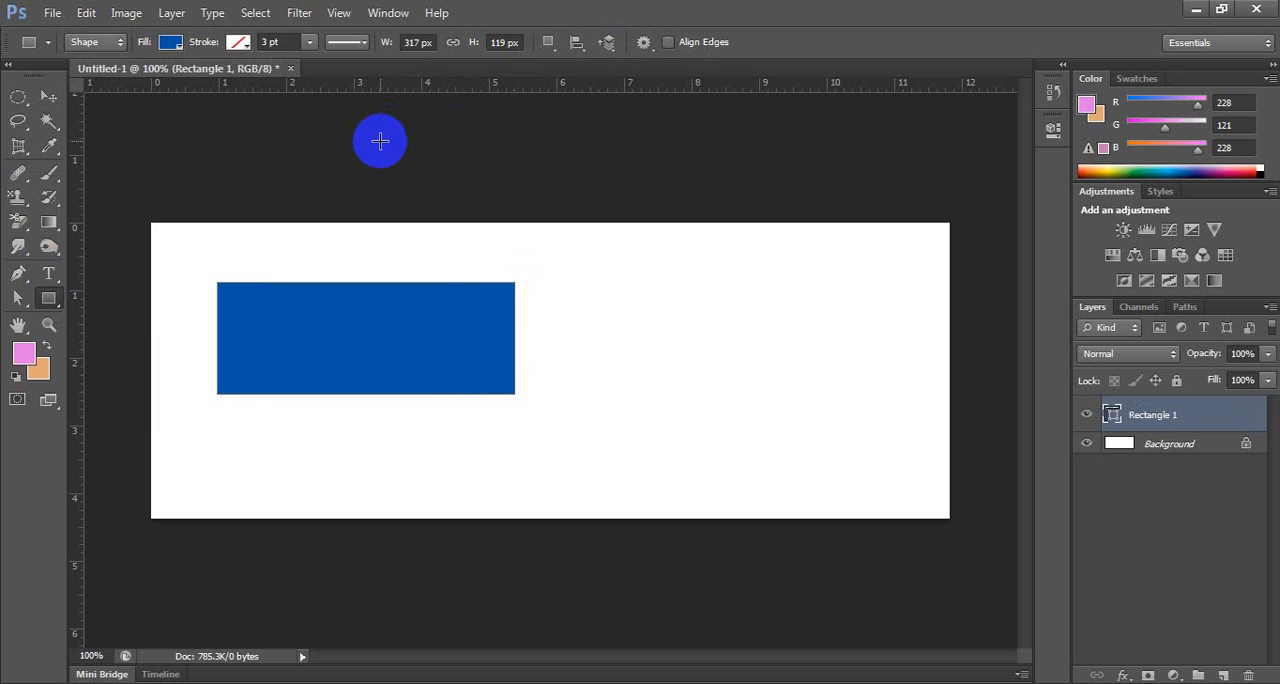
Move the blue rectangle toward the middle of the canvas, and add an empty layer and delete it again.
{"action": "left_click", "coordinate": [48, 96]}
{"action": "left_click_drag", "start_coordinate": [315, 322], "coordinate": [531, 365]}
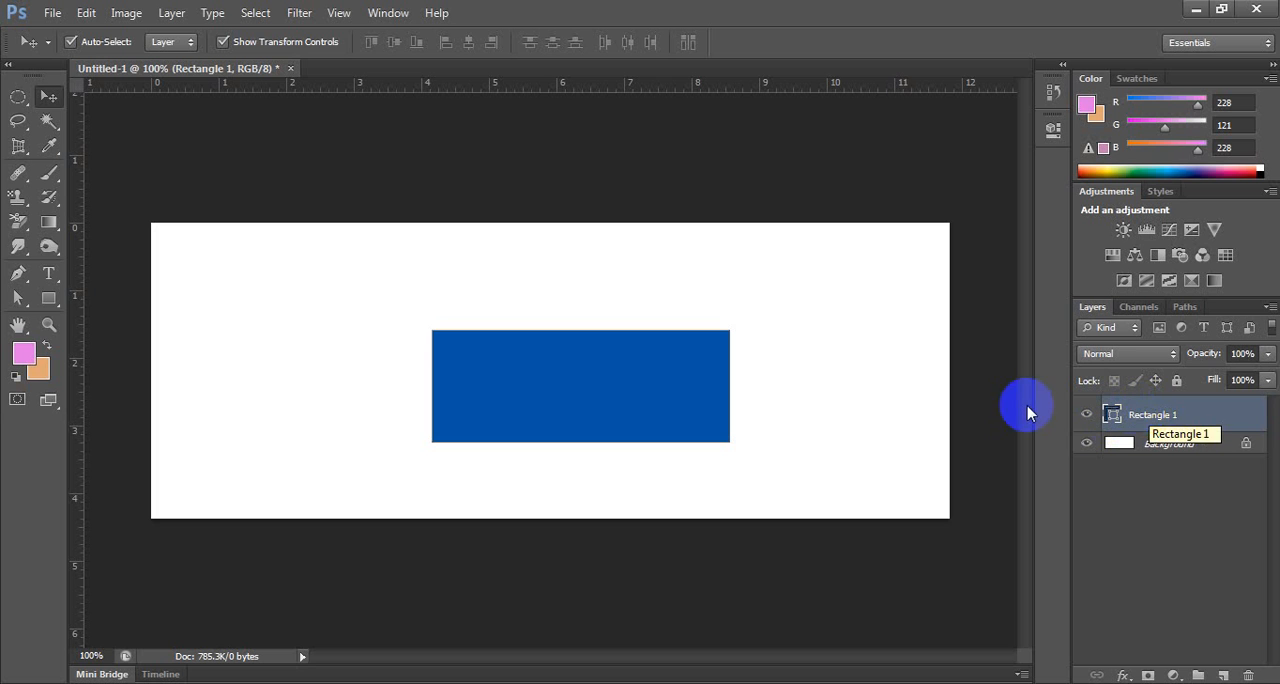
{"action": "left_click", "coordinate": [1224, 676]}
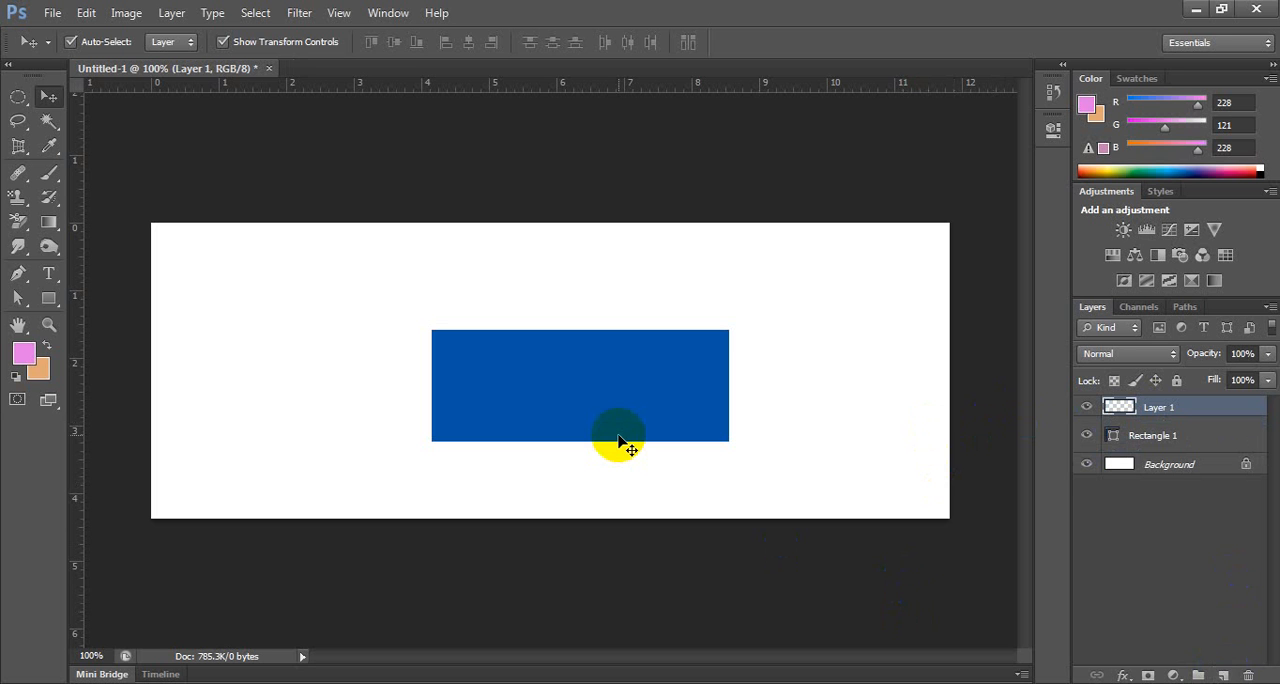
{"action": "left_click_drag", "start_coordinate": [1212, 416], "coordinate": [1254, 675]}
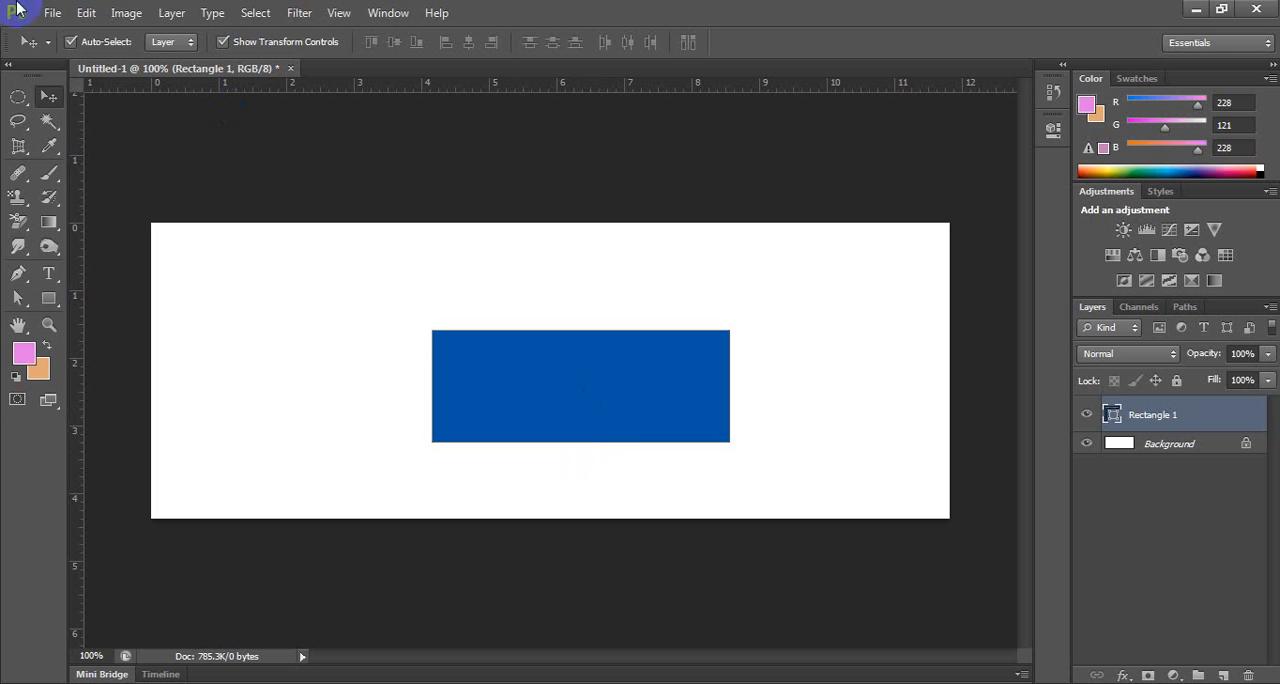
Move the blue rectangle to the canvas's left side and draw a blue ellipse shape about 223 by 175 px beside it.
{"action": "left_click", "coordinate": [48, 296]}
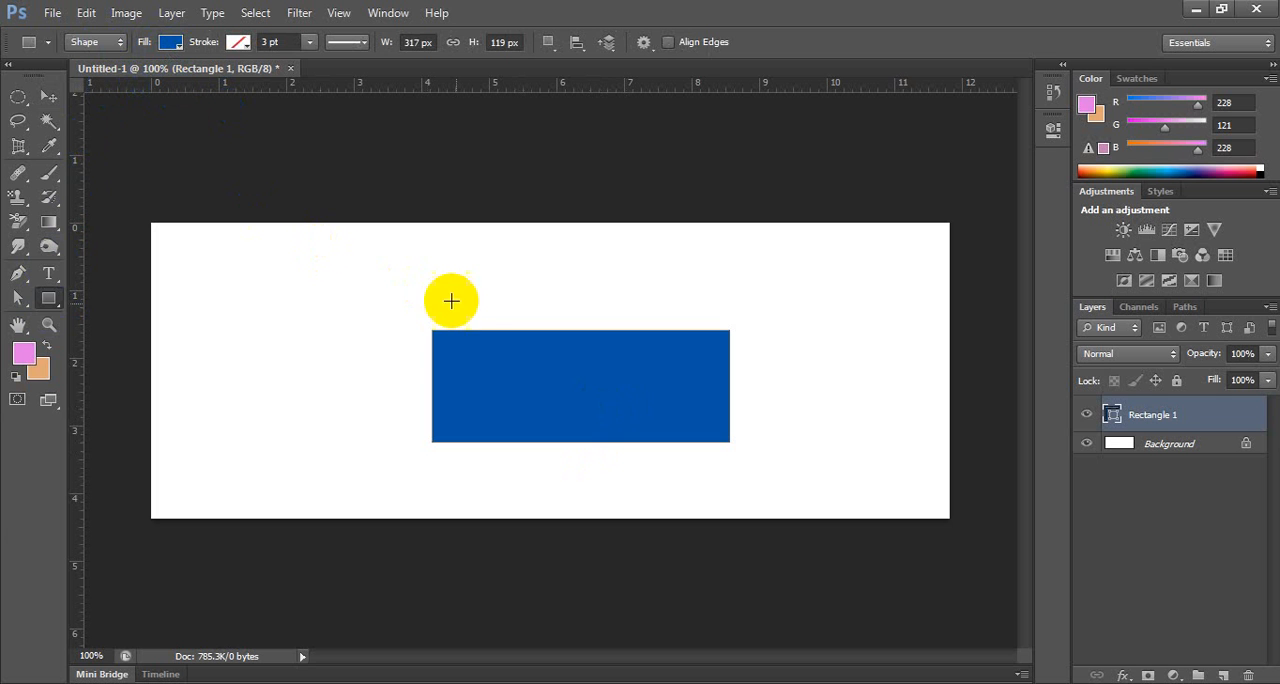
{"action": "left_click", "coordinate": [48, 96]}
{"action": "left_click_drag", "start_coordinate": [458, 348], "coordinate": [196, 301]}
{"action": "left_click_drag", "start_coordinate": [49, 298], "coordinate": [130, 326]}
{"action": "left_click_drag", "start_coordinate": [546, 290], "coordinate": [756, 456]}
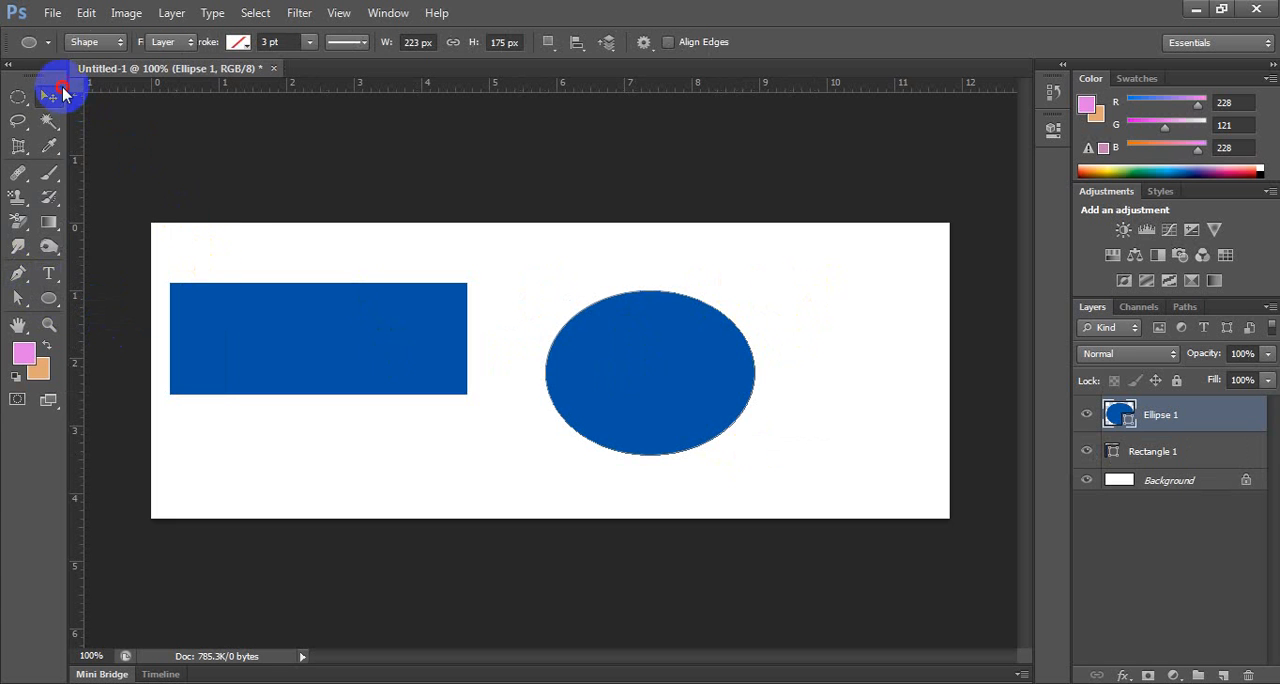
Move the blue ellipse slightly up and to the right on the canvas.
{"action": "left_click", "coordinate": [49, 96]}
{"action": "mouse_move", "coordinate": [702, 371]}
{"action": "left_mouse_down"}
{"action": "mouse_move", "coordinate": [698, 395]}
{"action": "mouse_move", "coordinate": [700, 379]}
{"action": "left_mouse_up"}
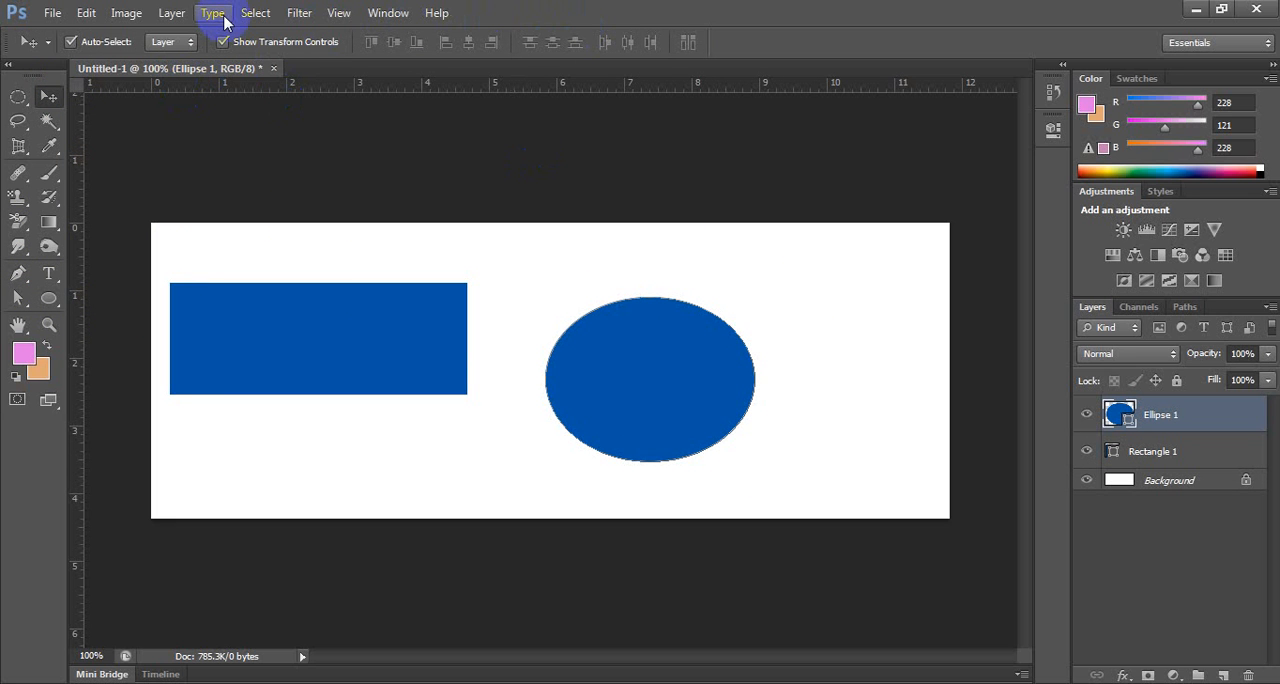
{"action": "left_click", "coordinate": [48, 300]}
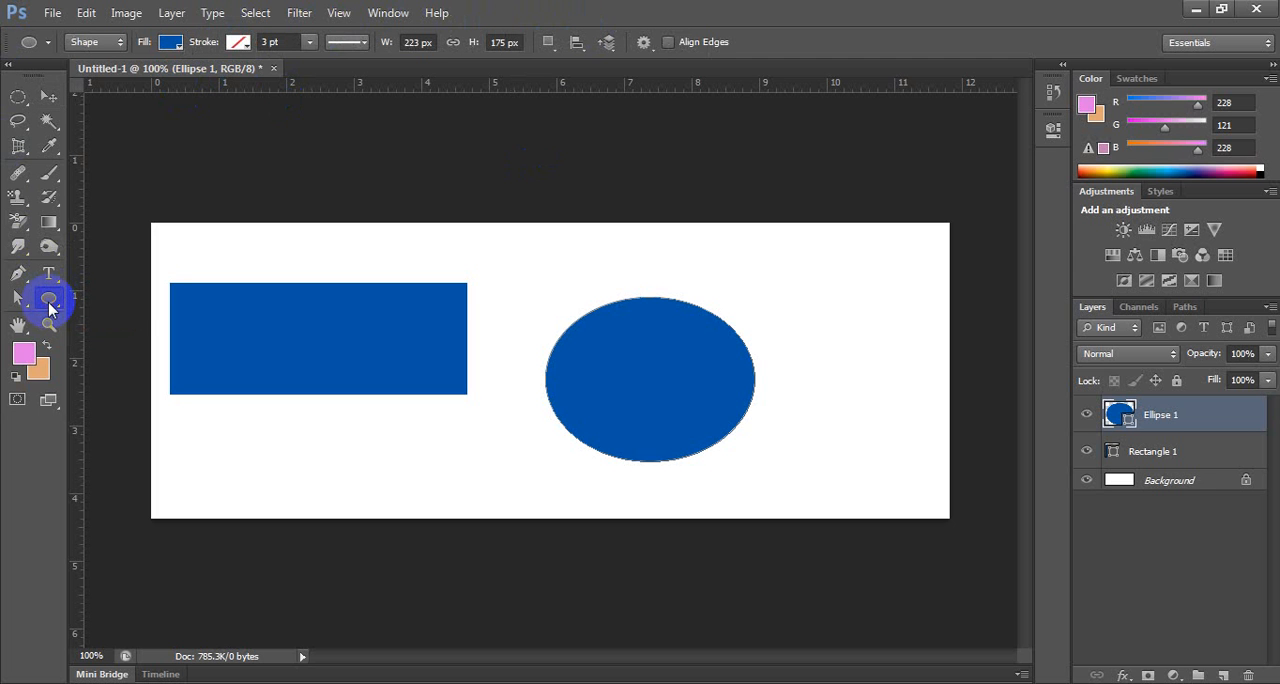
{"action": "left_click", "coordinate": [48, 96]}
{"action": "left_click_drag", "start_coordinate": [716, 408], "coordinate": [728, 368]}
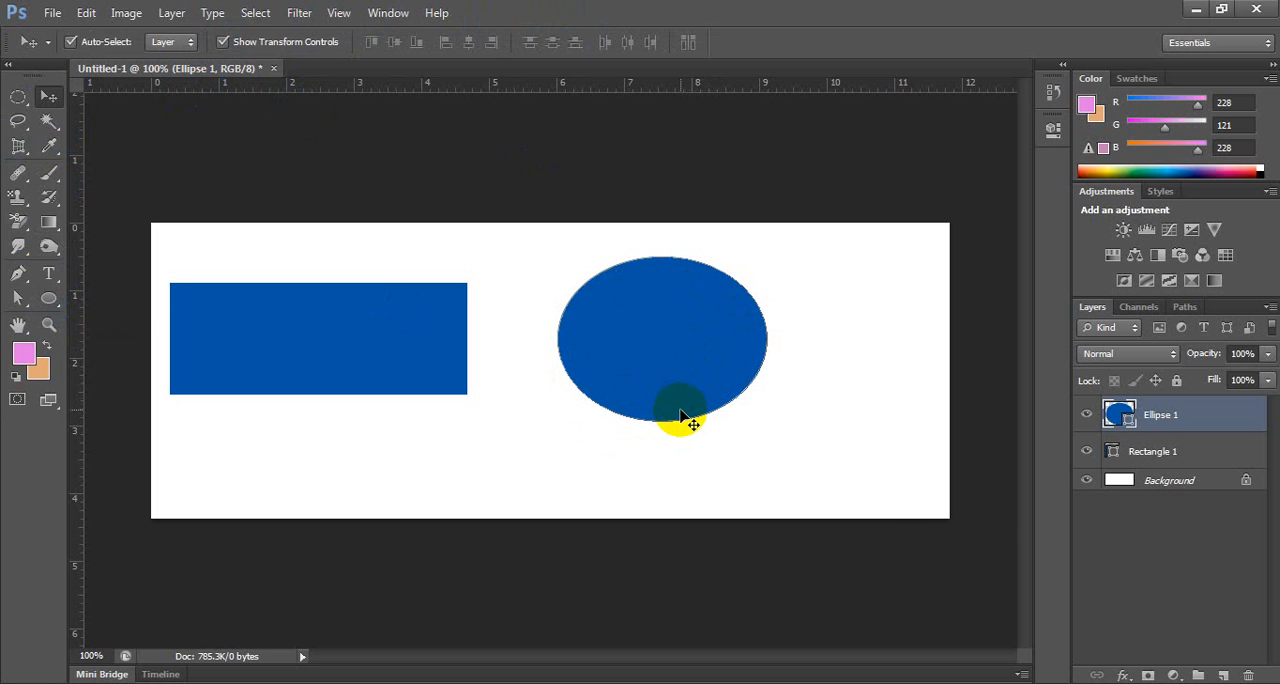
Change the ellipse shape's fill color to pink ff7ffe.
{"action": "double_click", "coordinate": [1120, 415]}
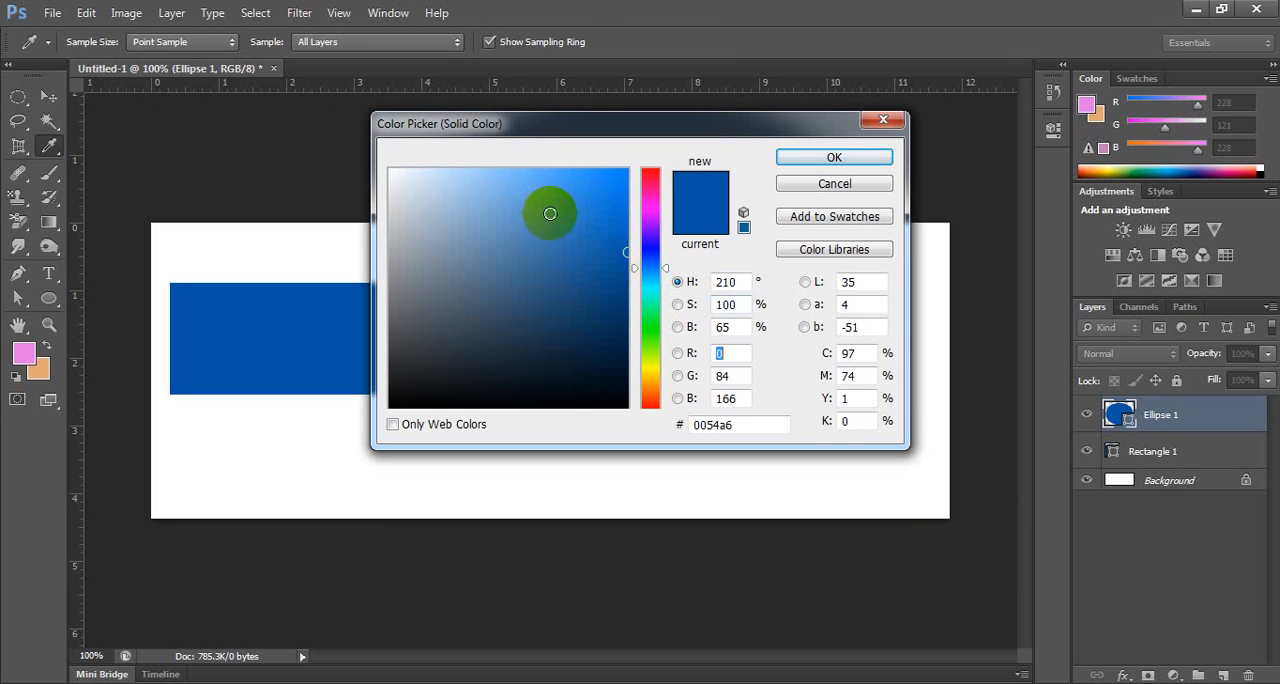
{"action": "left_click", "coordinate": [650, 207]}
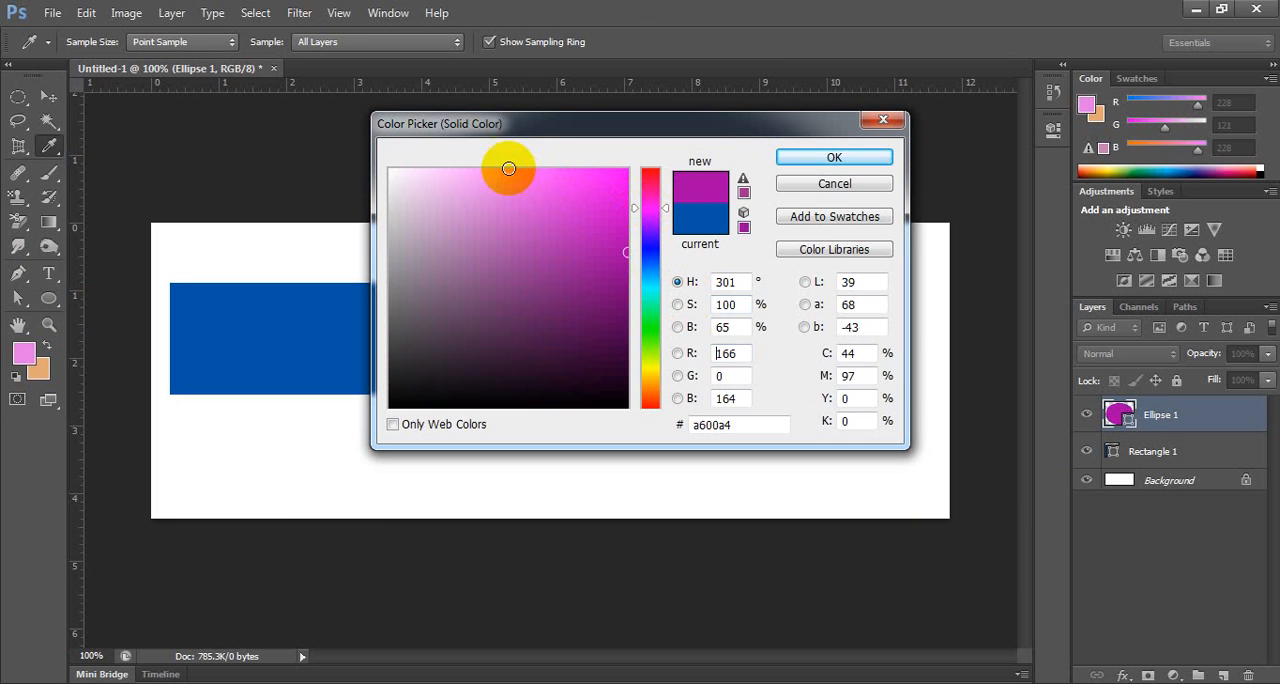
{"action": "left_click", "coordinate": [810, 160]}
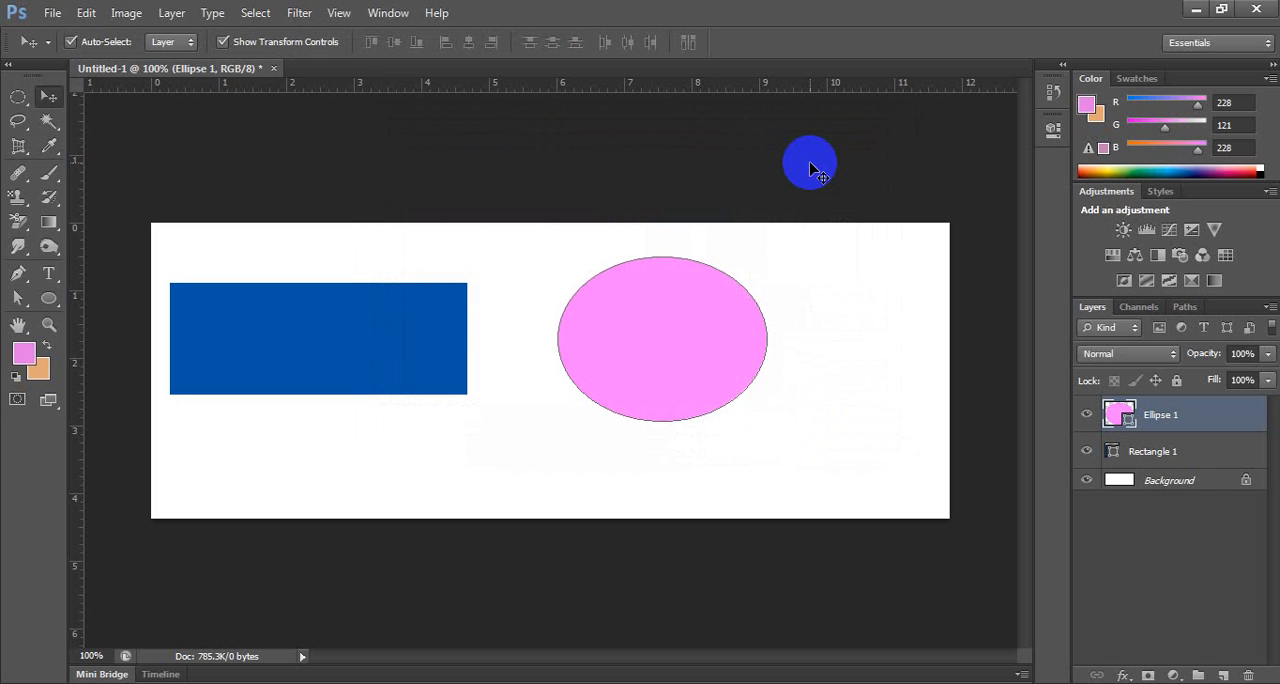
Reshape the blue rectangle into an arrowhead with the Direct Selection tool by pulling its two right corners outward and its lower-left corner inward.
{"action": "left_click", "coordinate": [19, 274]}
{"action": "left_click", "coordinate": [18, 296]}
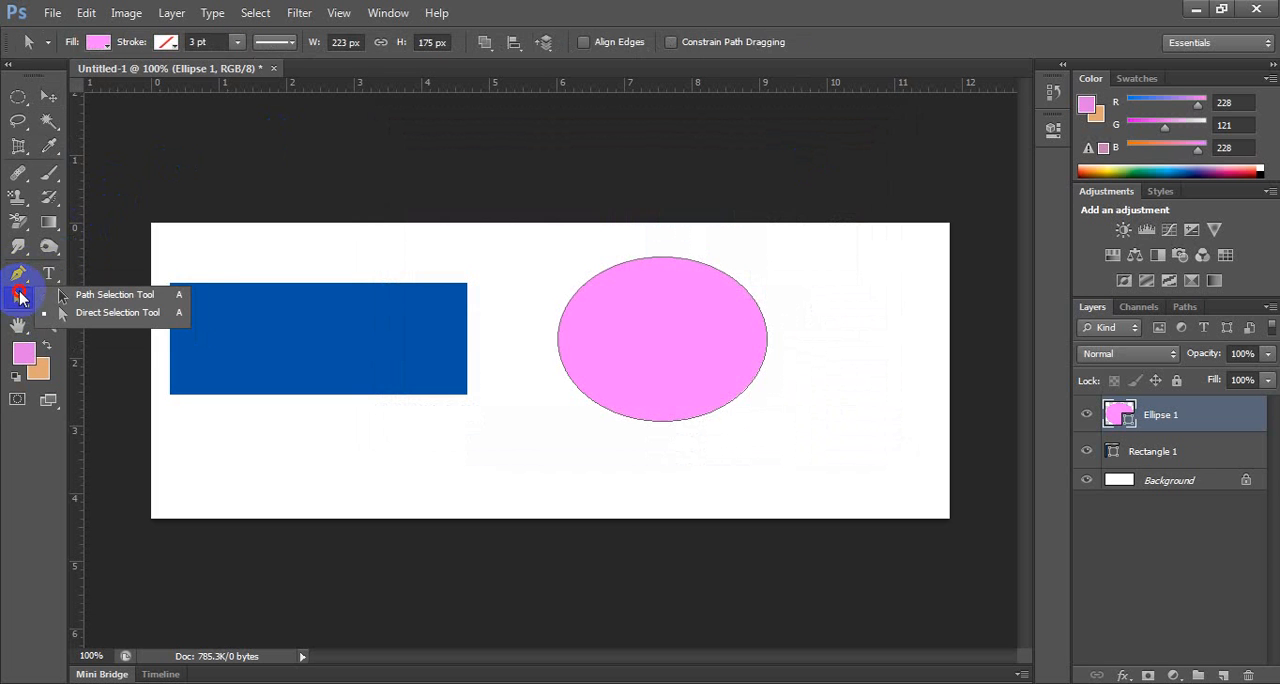
{"action": "left_click", "coordinate": [110, 301]}
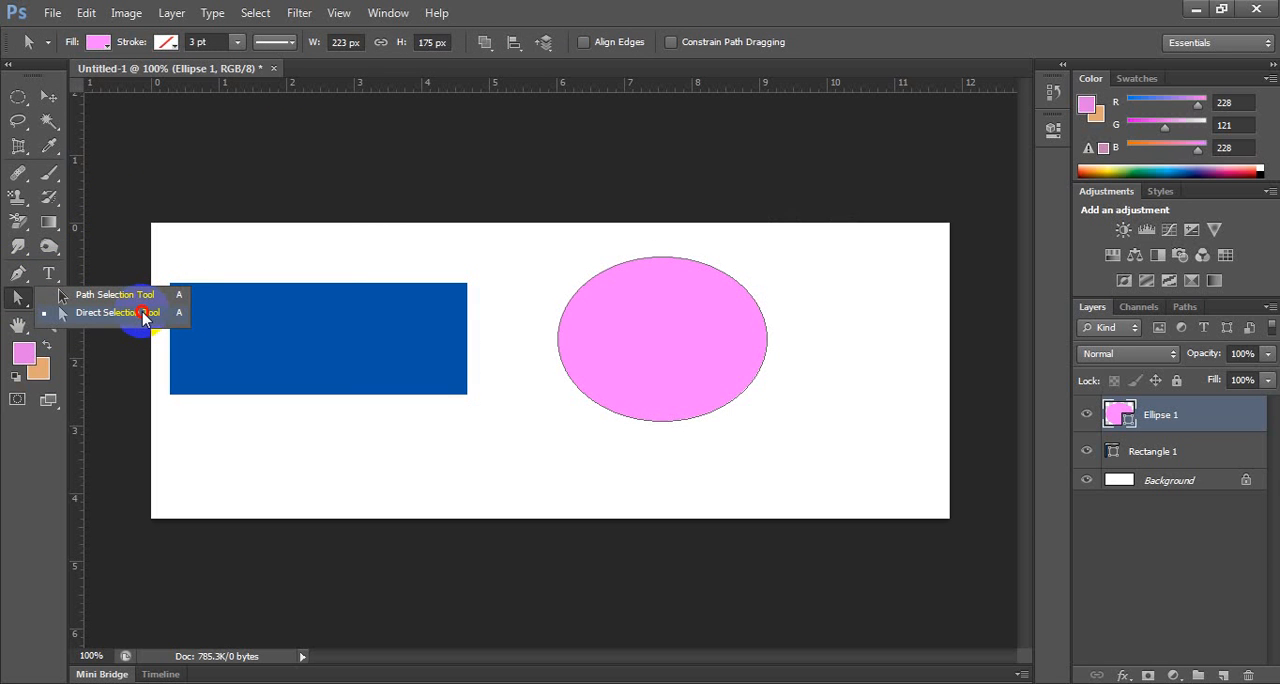
{"action": "left_click", "coordinate": [143, 313]}
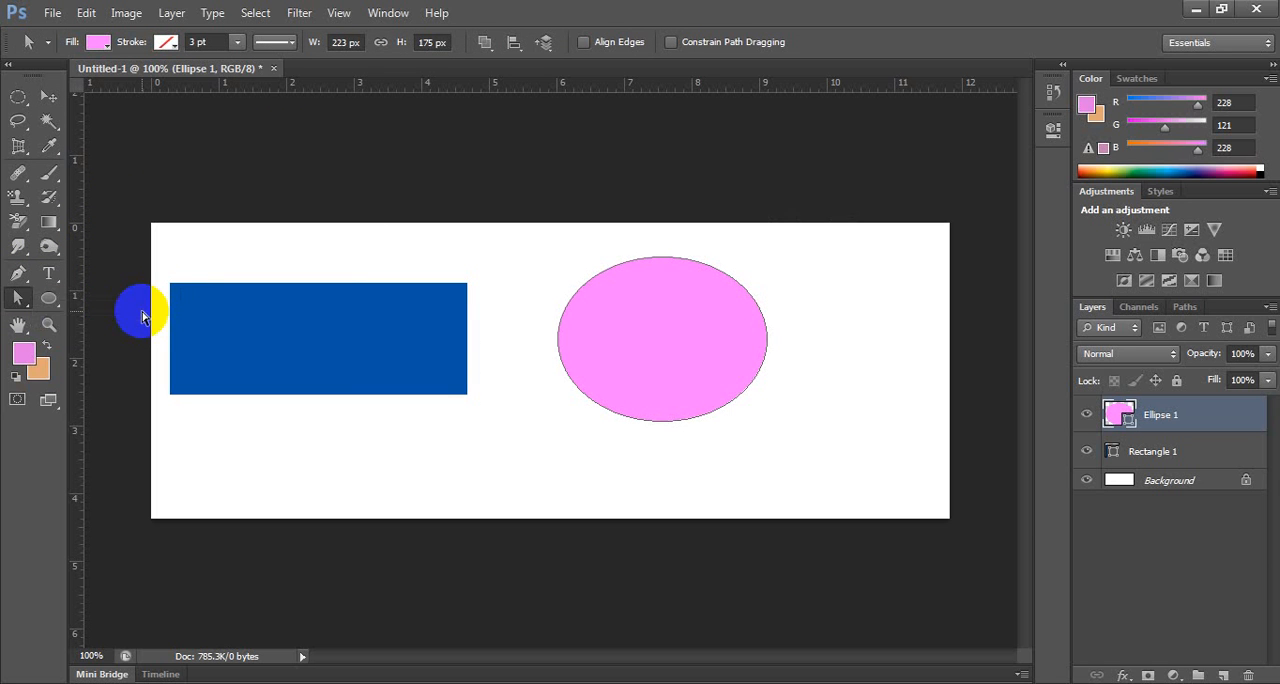
{"action": "left_click", "coordinate": [1180, 451]}
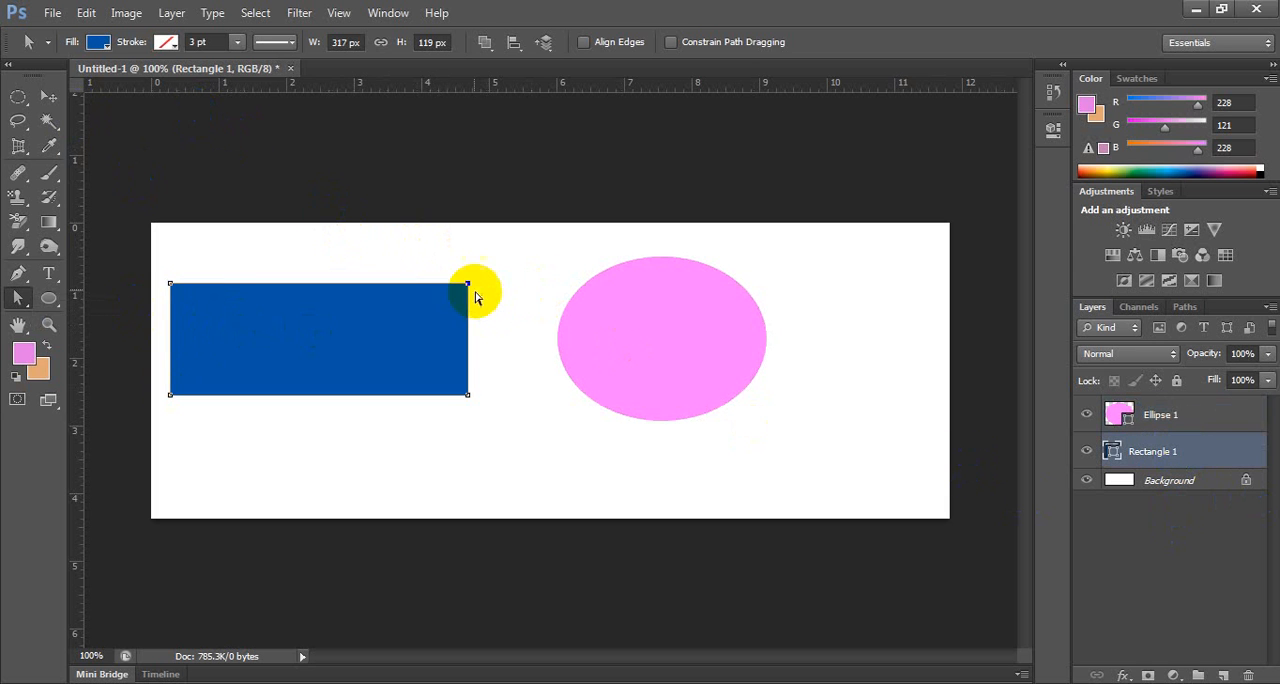
{"action": "left_click_drag", "start_coordinate": [468, 284], "coordinate": [440, 226]}
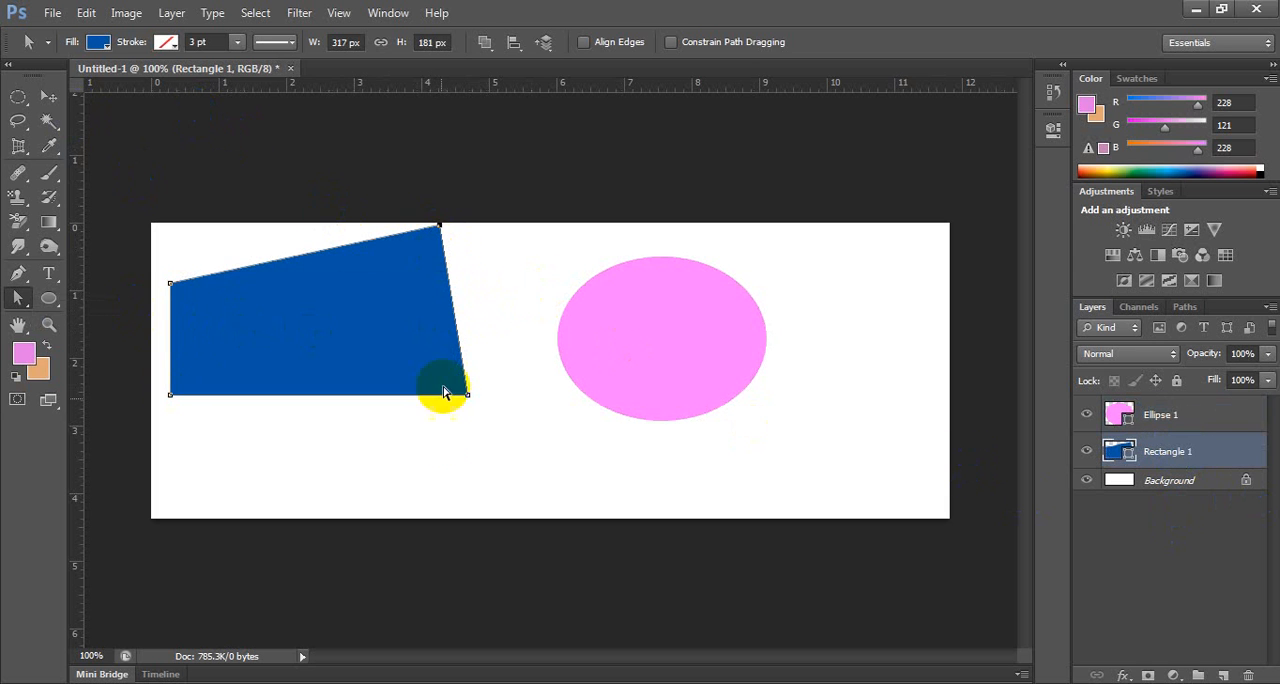
{"action": "left_click_drag", "start_coordinate": [468, 397], "coordinate": [453, 499]}
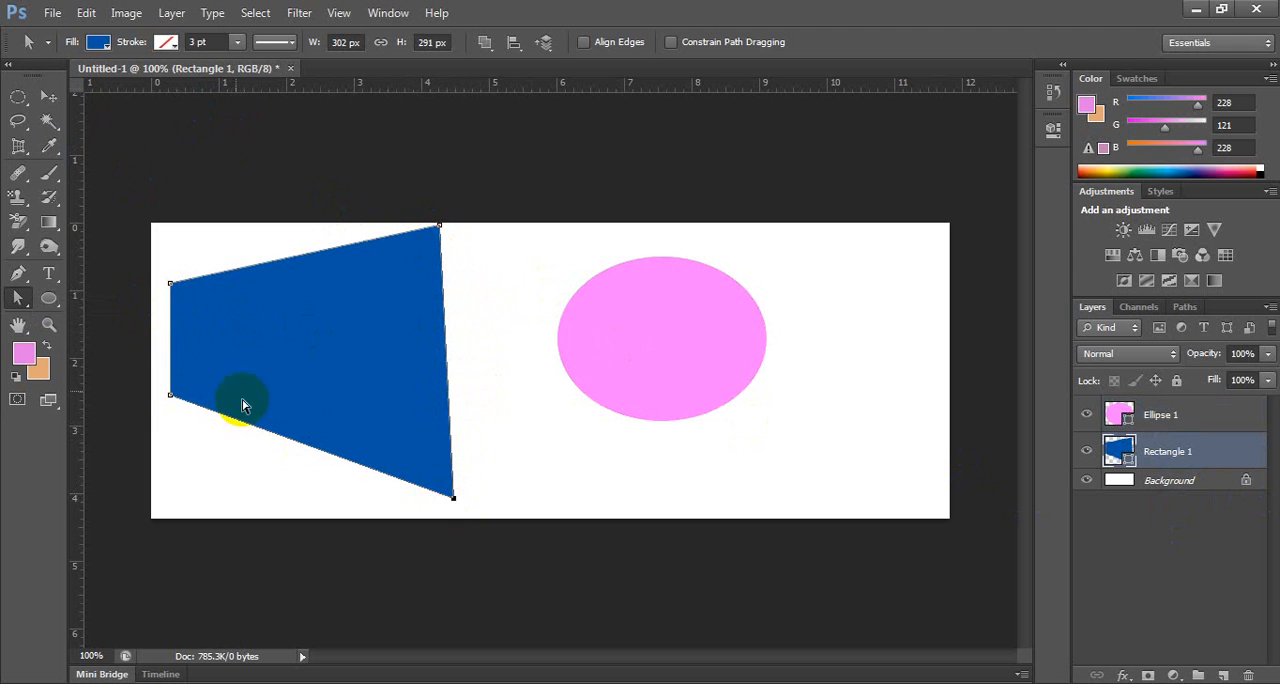
{"action": "left_click_drag", "start_coordinate": [151, 380], "coordinate": [370, 294]}
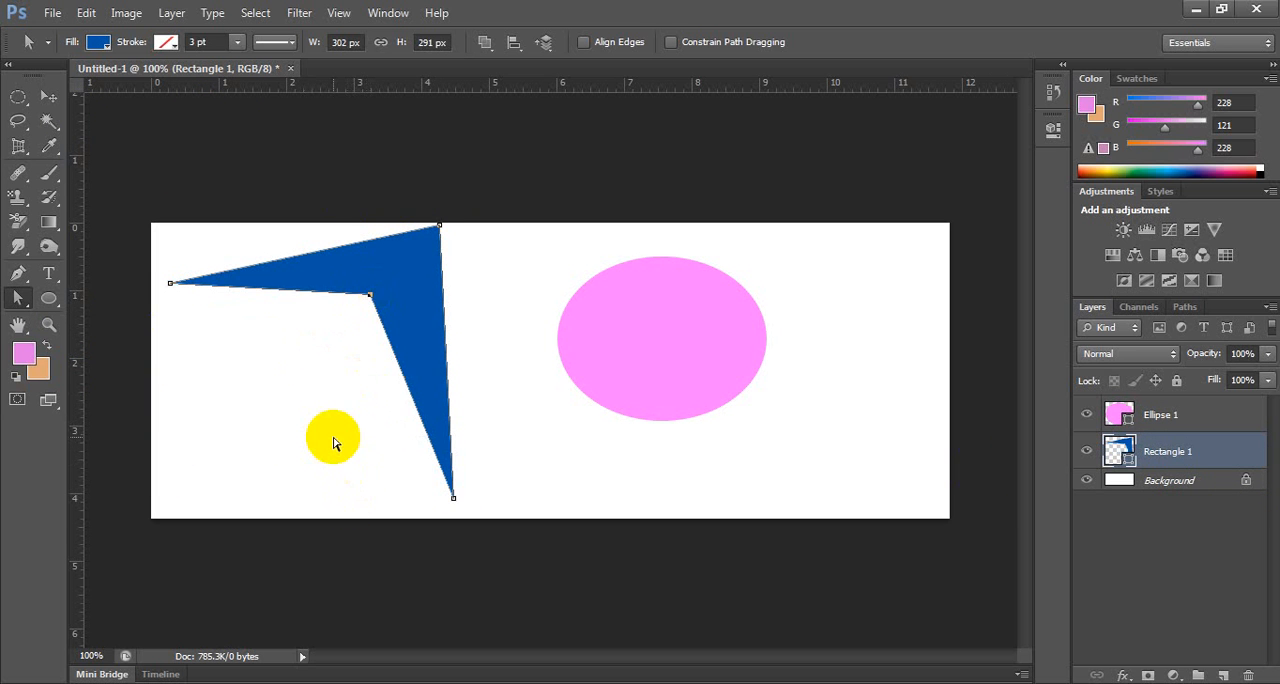
Select the pink ellipse and move it slightly down and to the right.
{"action": "left_click", "coordinate": [45, 96]}
{"action": "left_click", "coordinate": [686, 338]}
{"action": "left_click_drag", "start_coordinate": [686, 338], "coordinate": [706, 349]}
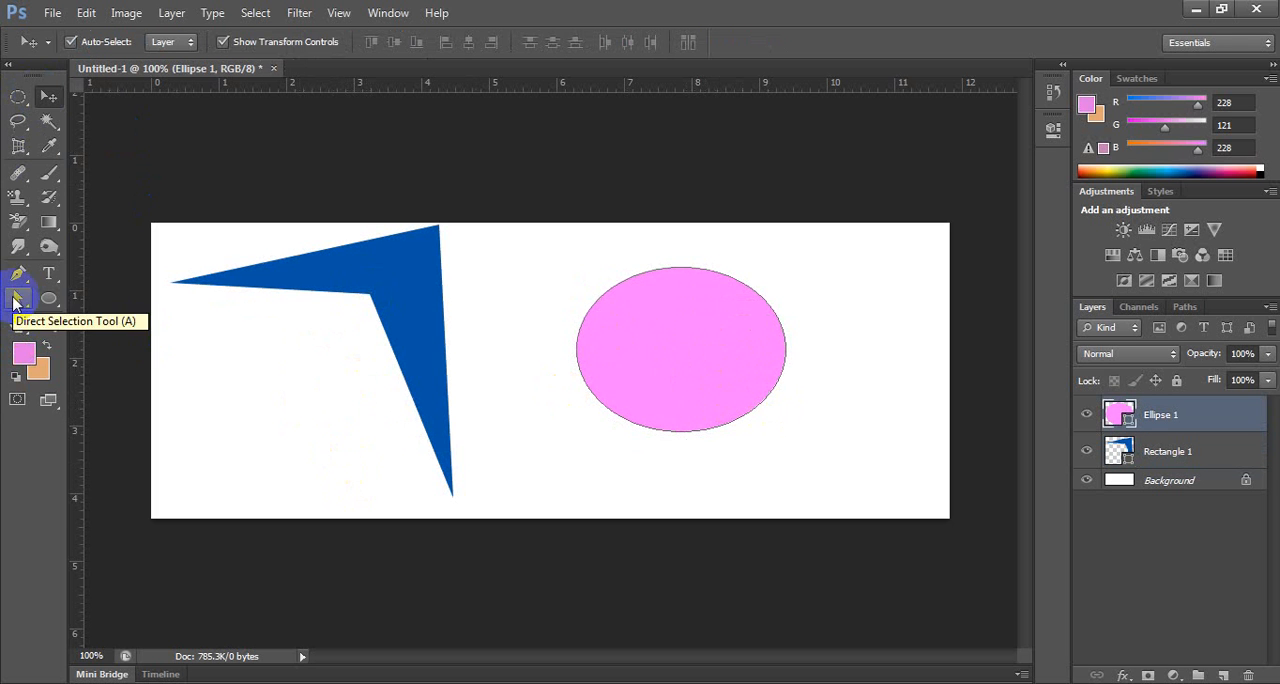
Reshape the pink ellipse with the Direct Selection tool by moving its top, bottom and right anchor points into an irregular rounded form.
{"action": "left_click", "coordinate": [16, 300]}
{"action": "right_click", "coordinate": [18, 298]}
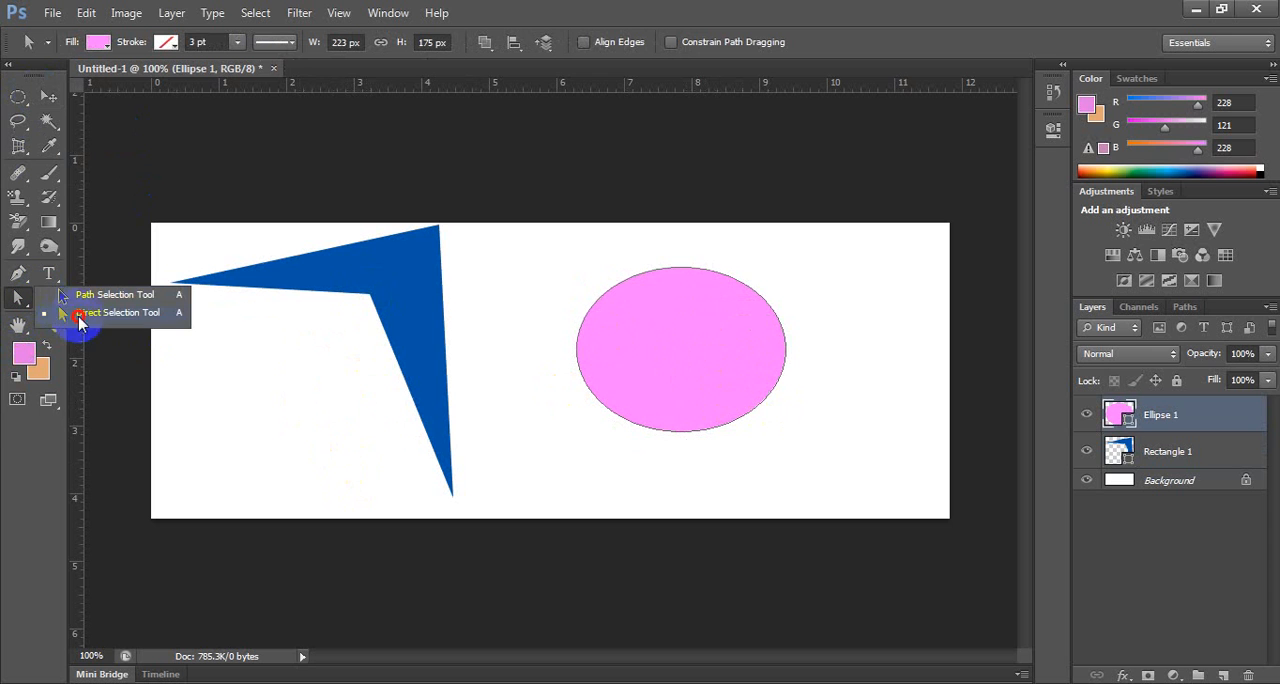
{"action": "left_click", "coordinate": [80, 313]}
{"action": "left_click_drag", "start_coordinate": [566, 251], "coordinate": [802, 475]}
{"action": "mouse_move", "coordinate": [643, 237]}
{"action": "left_mouse_down"}
{"action": "mouse_move", "coordinate": [714, 289]}
{"action": "mouse_move", "coordinate": [632, 229]}
{"action": "left_mouse_up"}
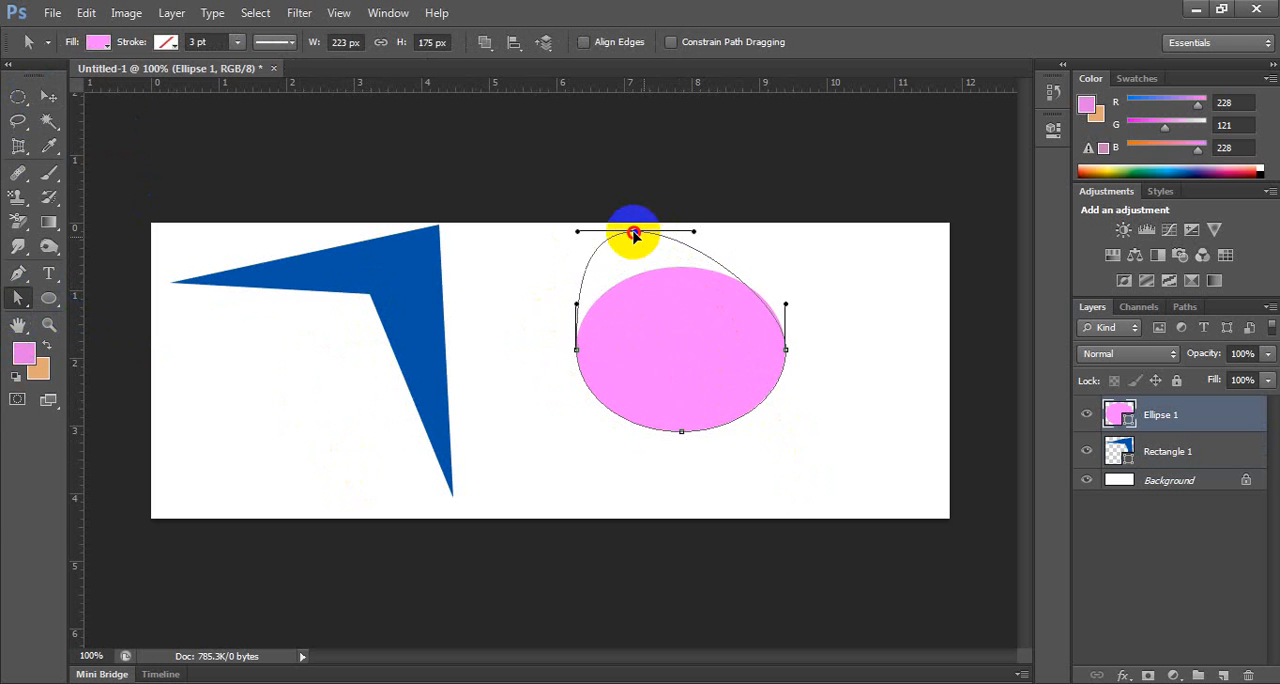
{"action": "left_click_drag", "start_coordinate": [677, 457], "coordinate": [795, 479]}
{"action": "left_click_drag", "start_coordinate": [824, 320], "coordinate": [805, 290]}
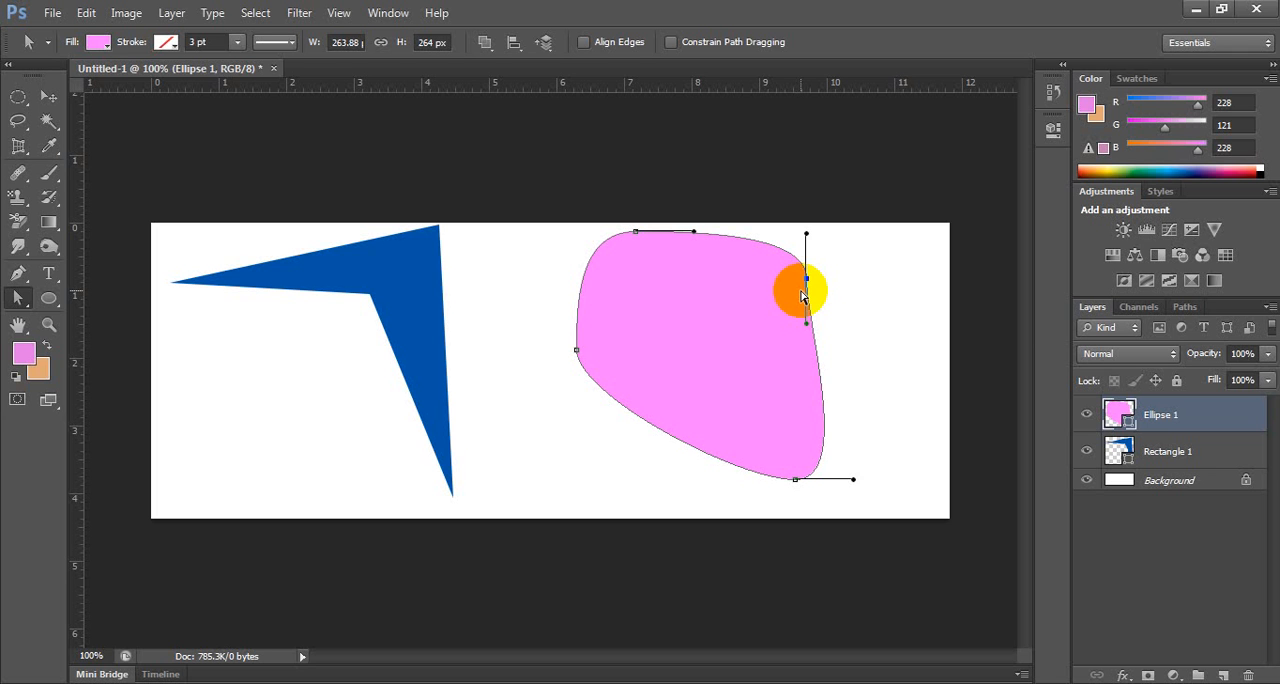
Add two anchor points to the pink shape's outline, one on its upper-left edge and one on its lower-left edge.
{"action": "left_click", "coordinate": [357, 137]}
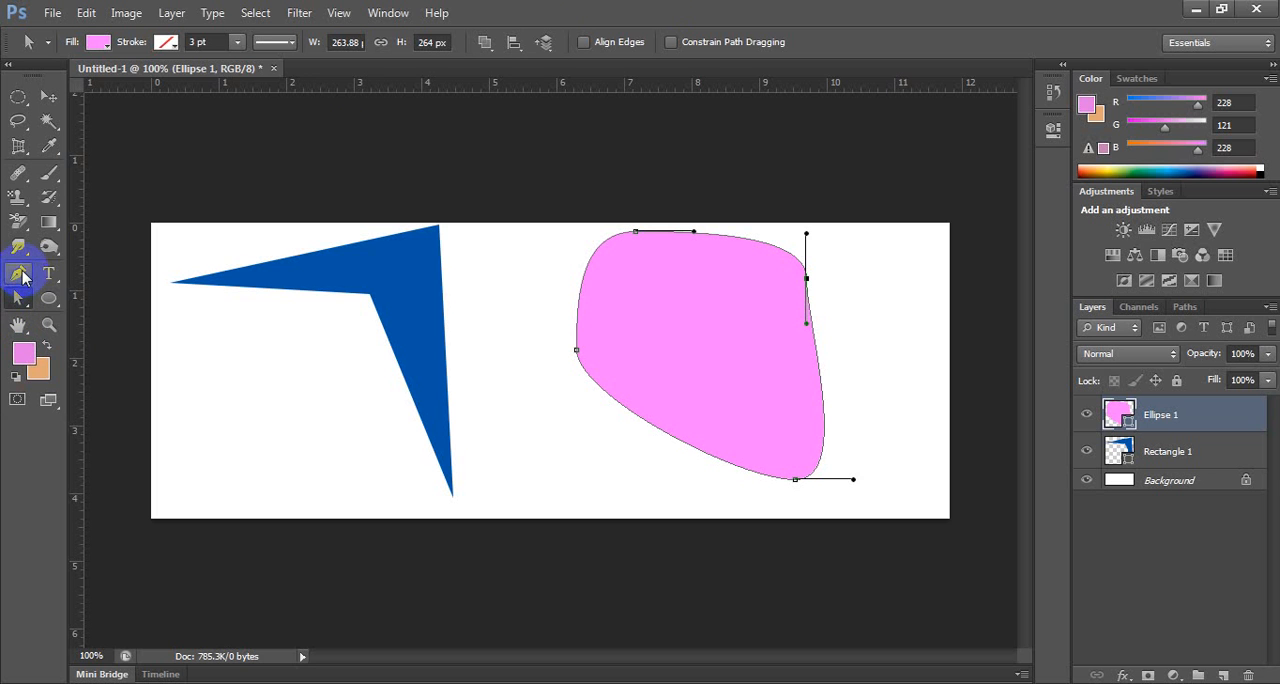
{"action": "left_click", "coordinate": [22, 276]}
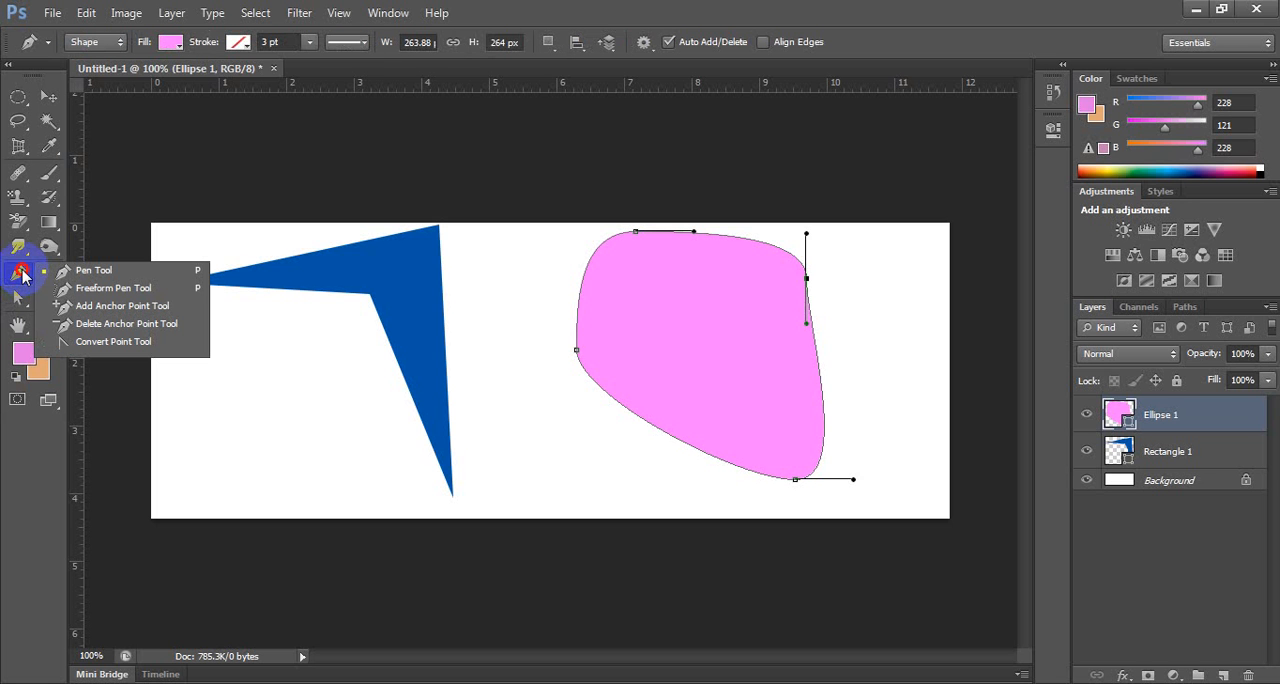
{"action": "left_click_drag", "start_coordinate": [22, 274], "coordinate": [116, 305]}
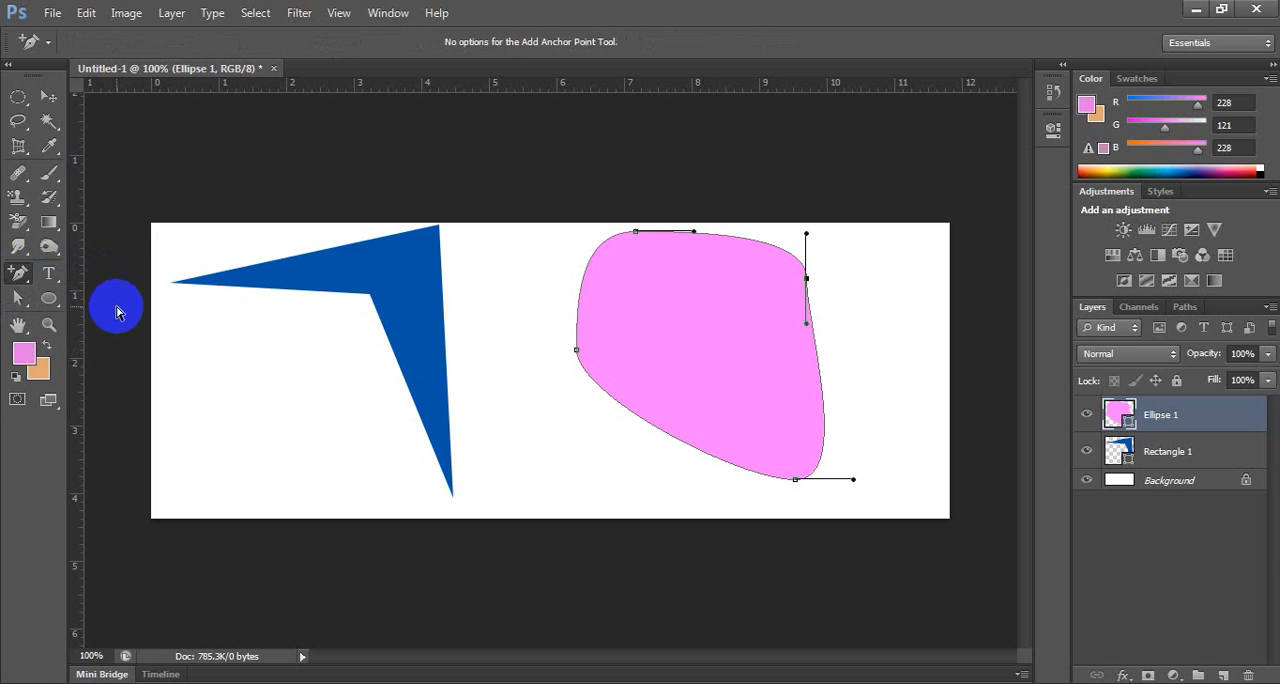
{"action": "left_click", "coordinate": [584, 276]}
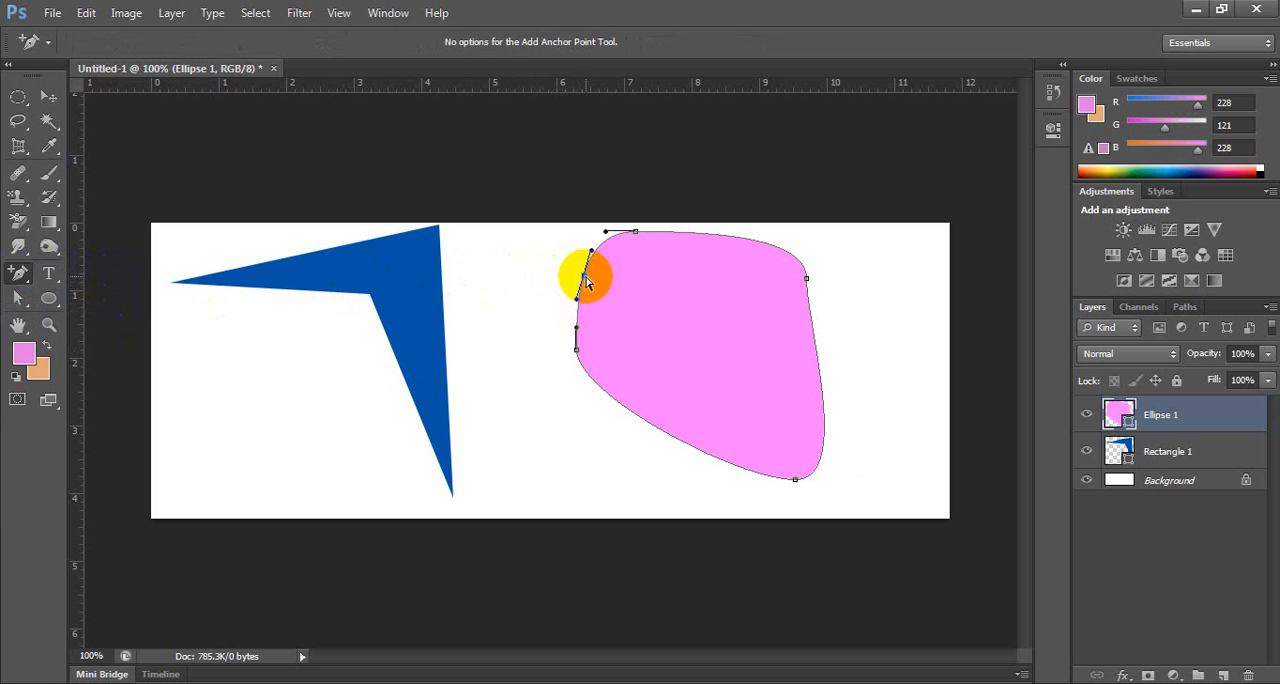
{"action": "left_click", "coordinate": [622, 408]}
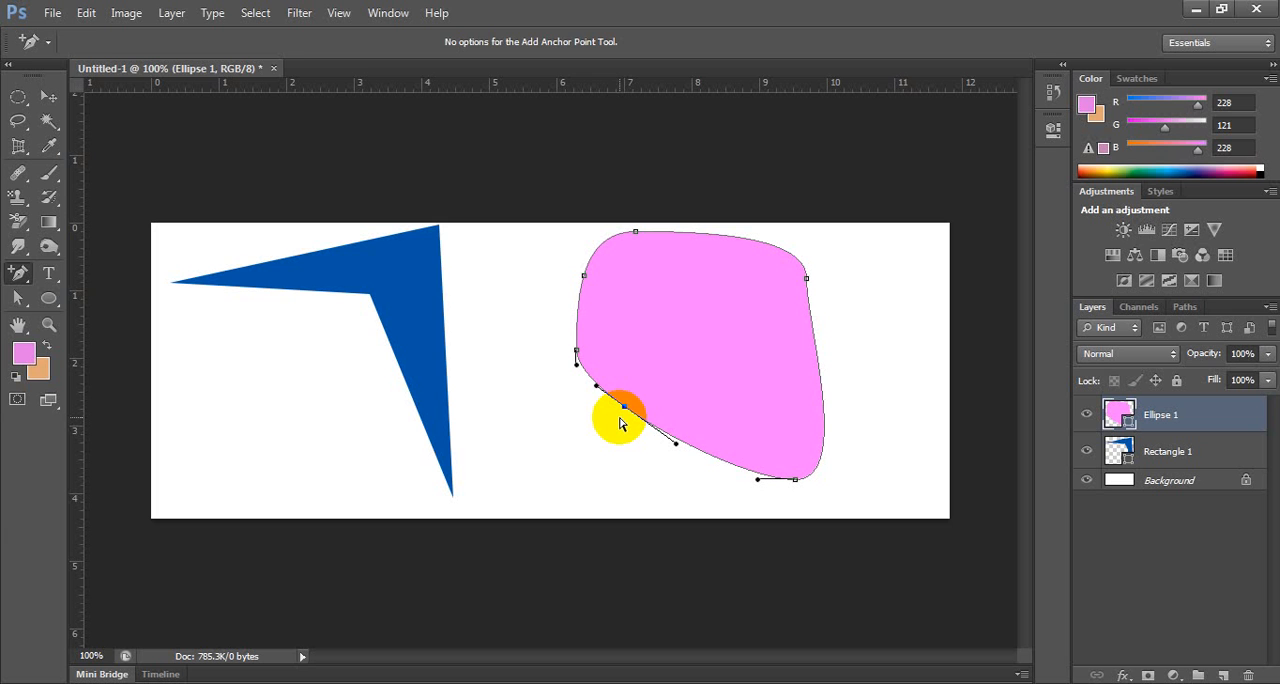
Reshape the pink shape with the Direct Selection tool by pulling the lower-left added point outward and the upper-left one into a long pointed beak.
{"action": "key", "text": "a"}
{"action": "left_click_drag", "start_coordinate": [614, 417], "coordinate": [584, 451]}
{"action": "left_click_drag", "start_coordinate": [583, 276], "coordinate": [475, 368]}
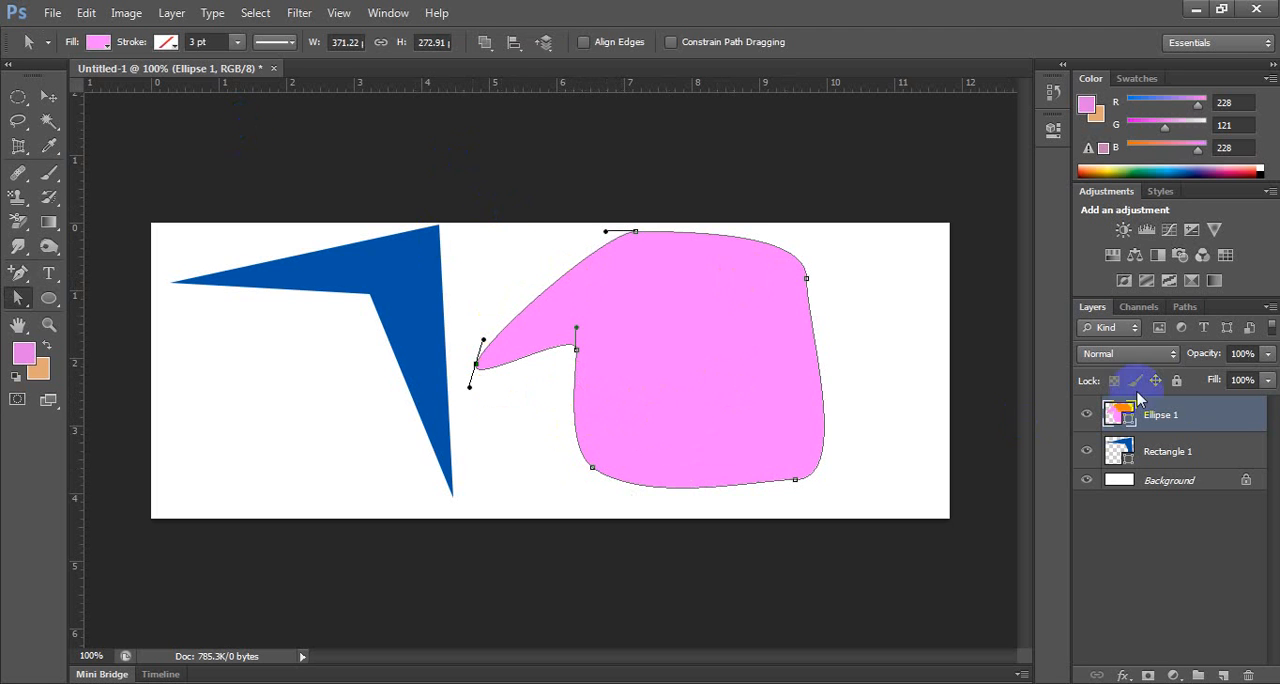
Delete the Ellipse 1 and Rectangle 1 layers, and test a pink foreground fill on the Background before undoing it.
{"action": "left_click", "coordinate": [1208, 451], "text": "shift"}
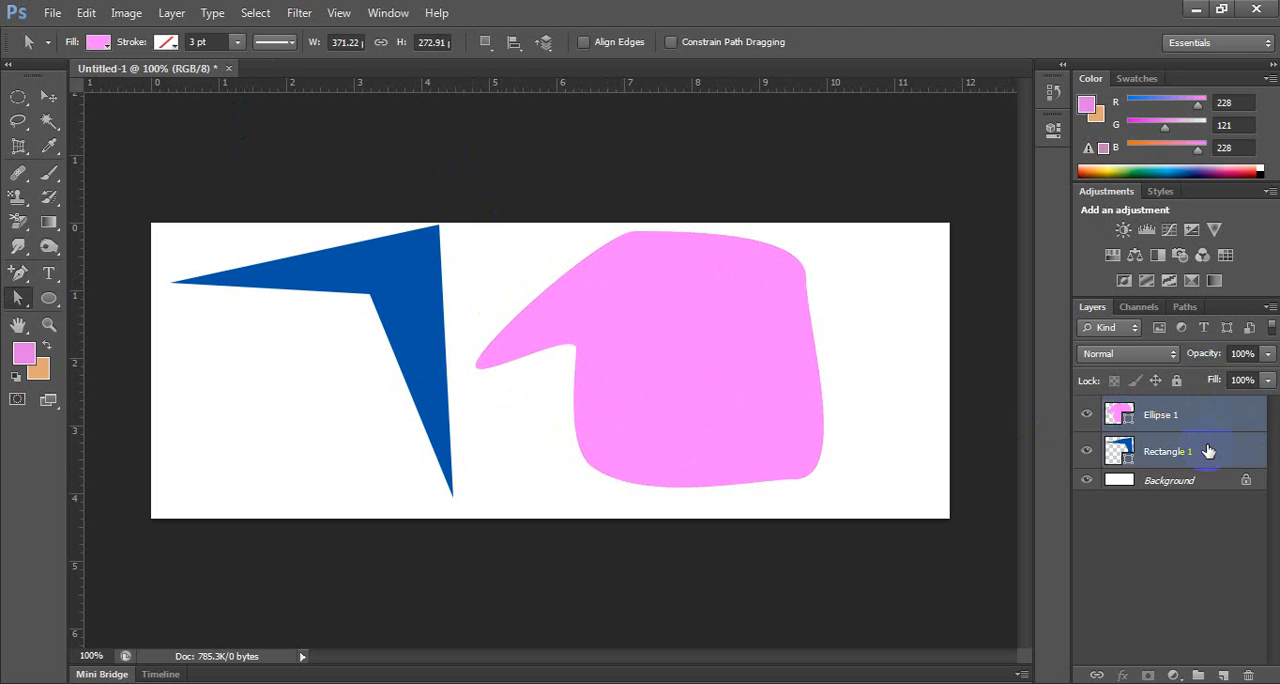
{"action": "key", "text": "Delete"}
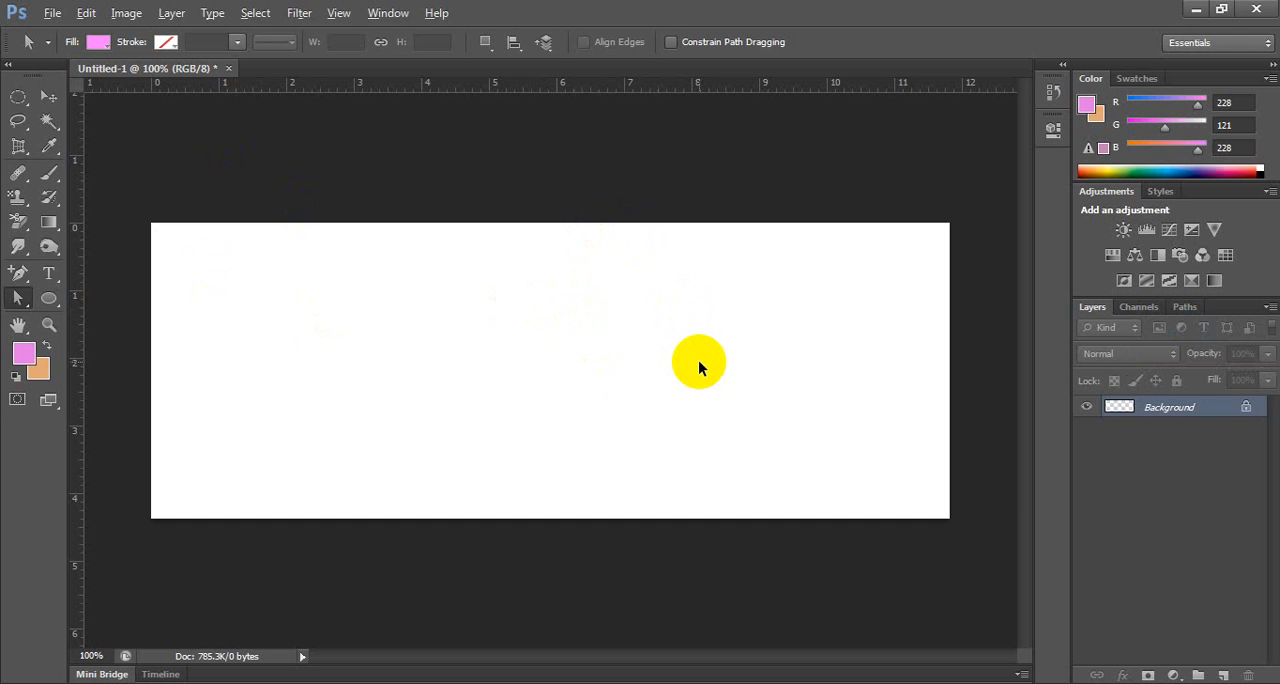
{"action": "key", "text": "alt+BackSpace"}
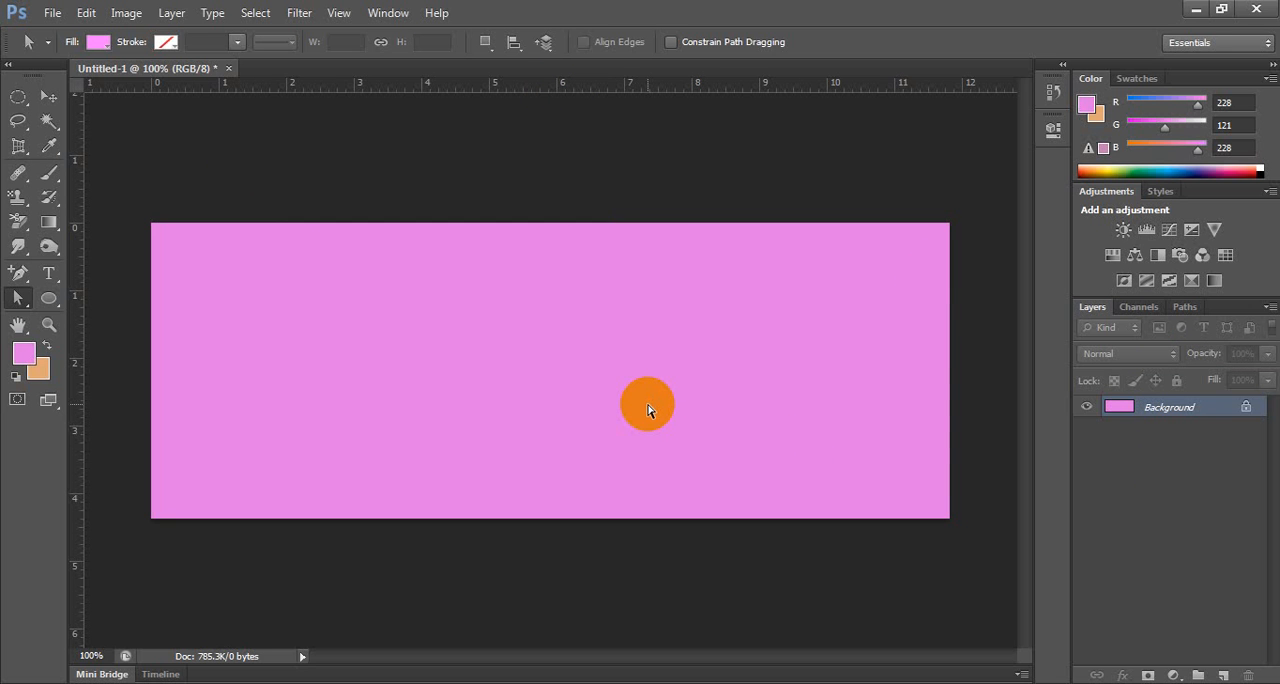
{"action": "key", "text": "ctrl+z"}
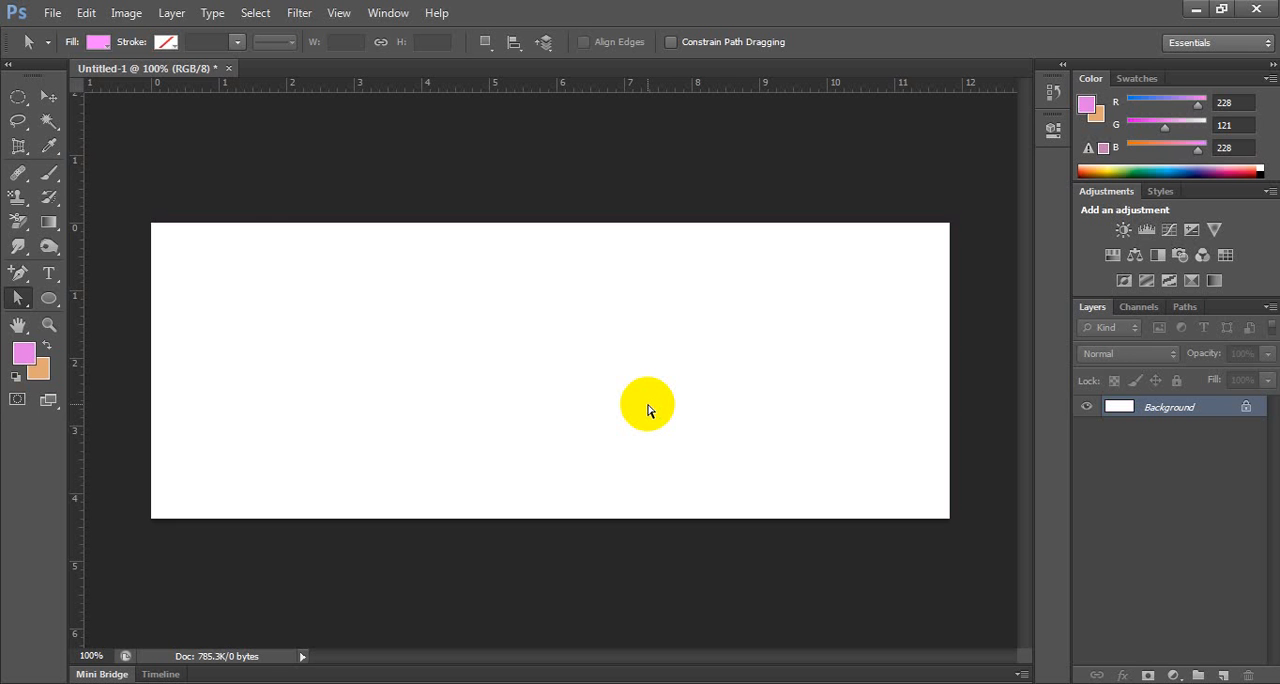
Place Chrysanthemum.jpg from the Sample Pictures folder at its default size and commit the placement.
{"action": "left_click", "coordinate": [52, 13]}
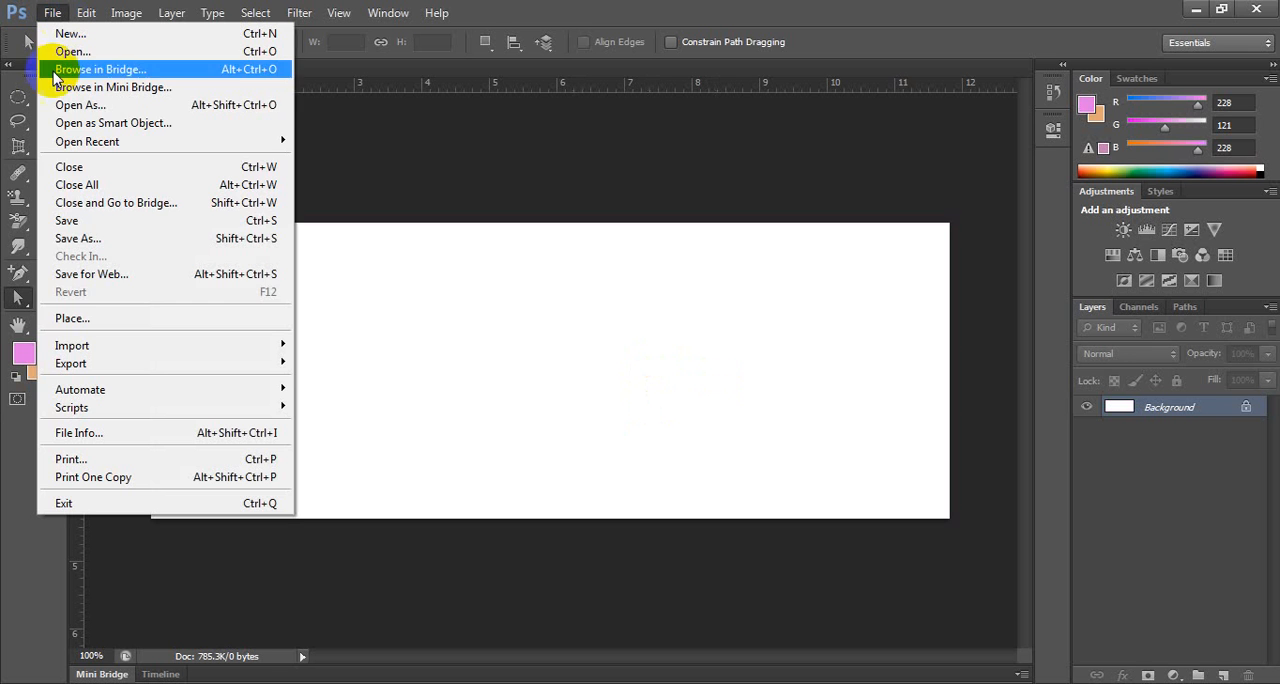
{"action": "left_click", "coordinate": [73, 320]}
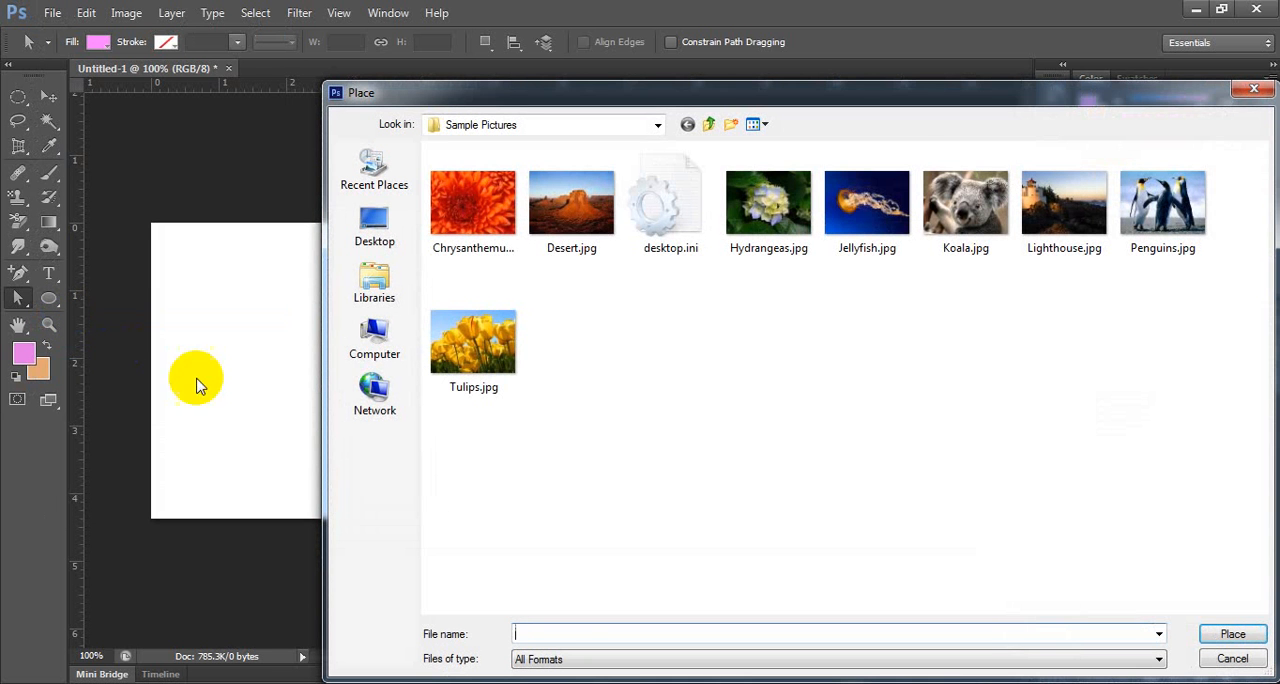
{"action": "left_click", "coordinate": [468, 195]}
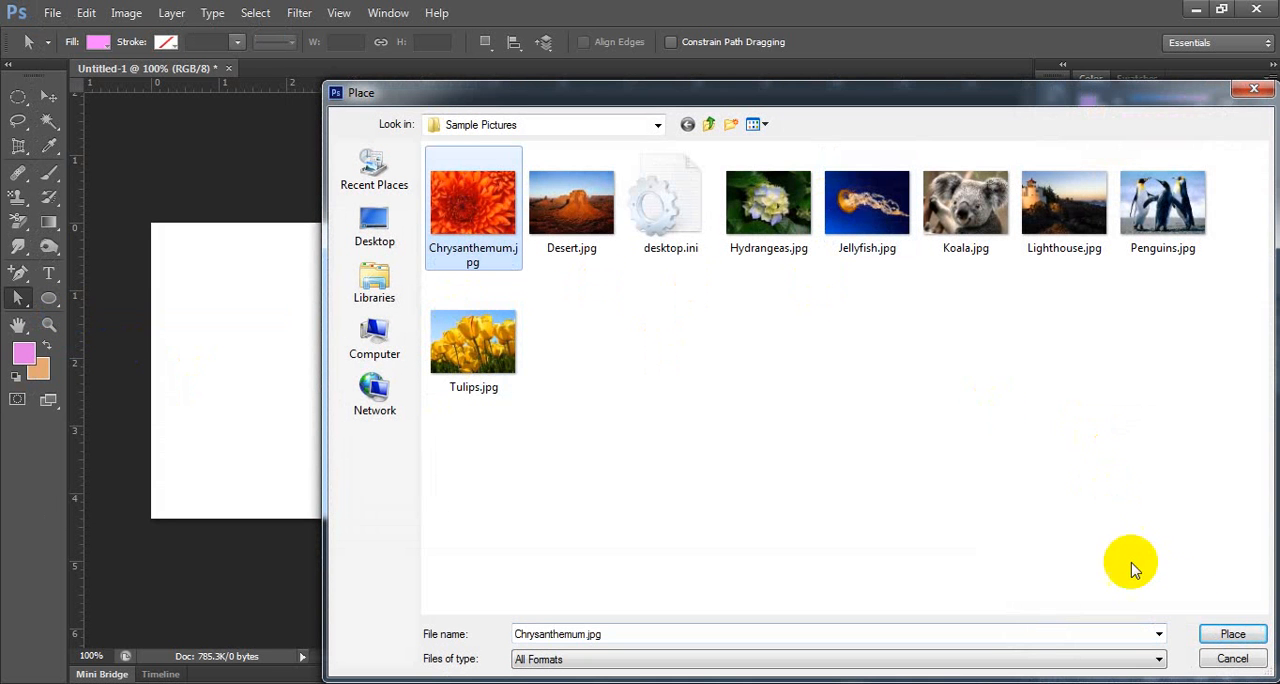
{"action": "left_click", "coordinate": [1233, 635]}
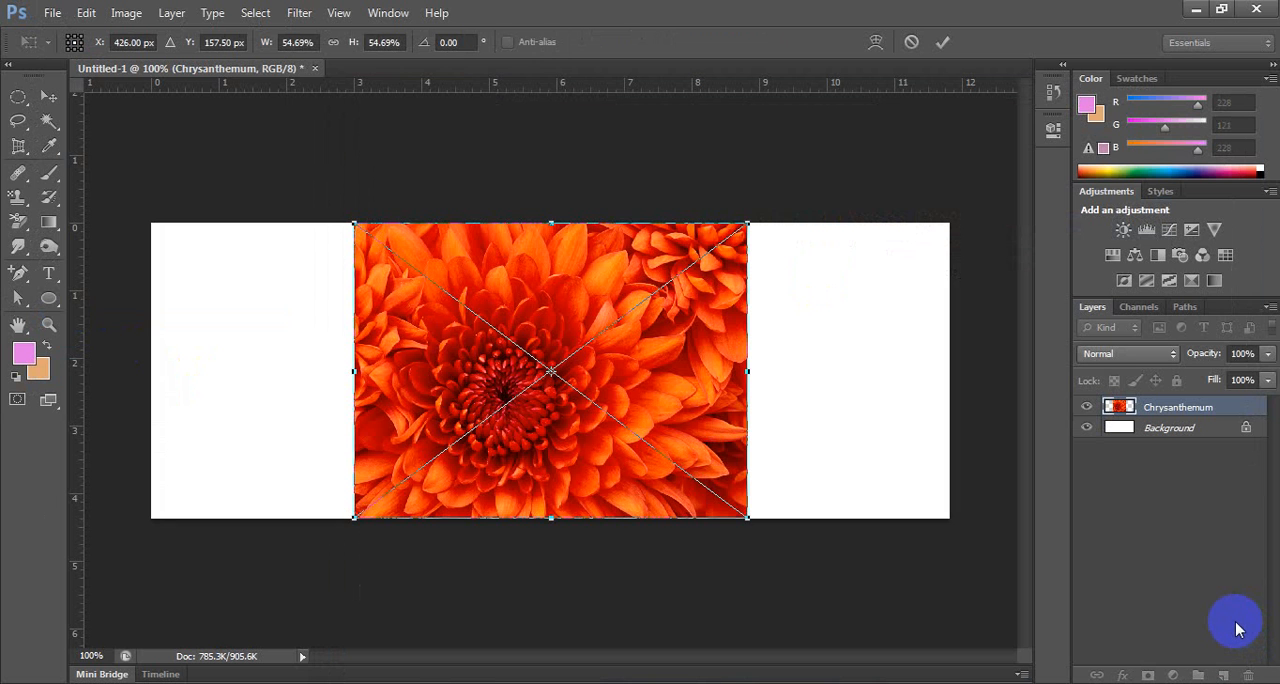
{"action": "left_click", "coordinate": [48, 99]}
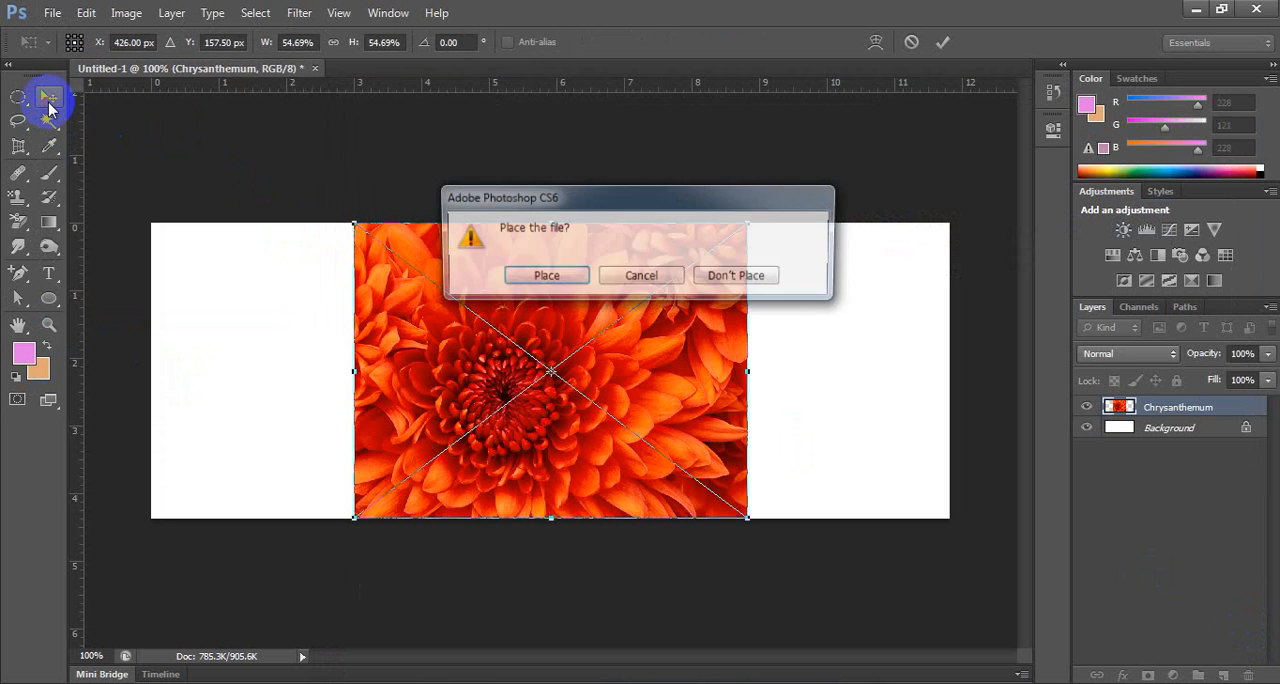
{"action": "left_click", "coordinate": [510, 274]}
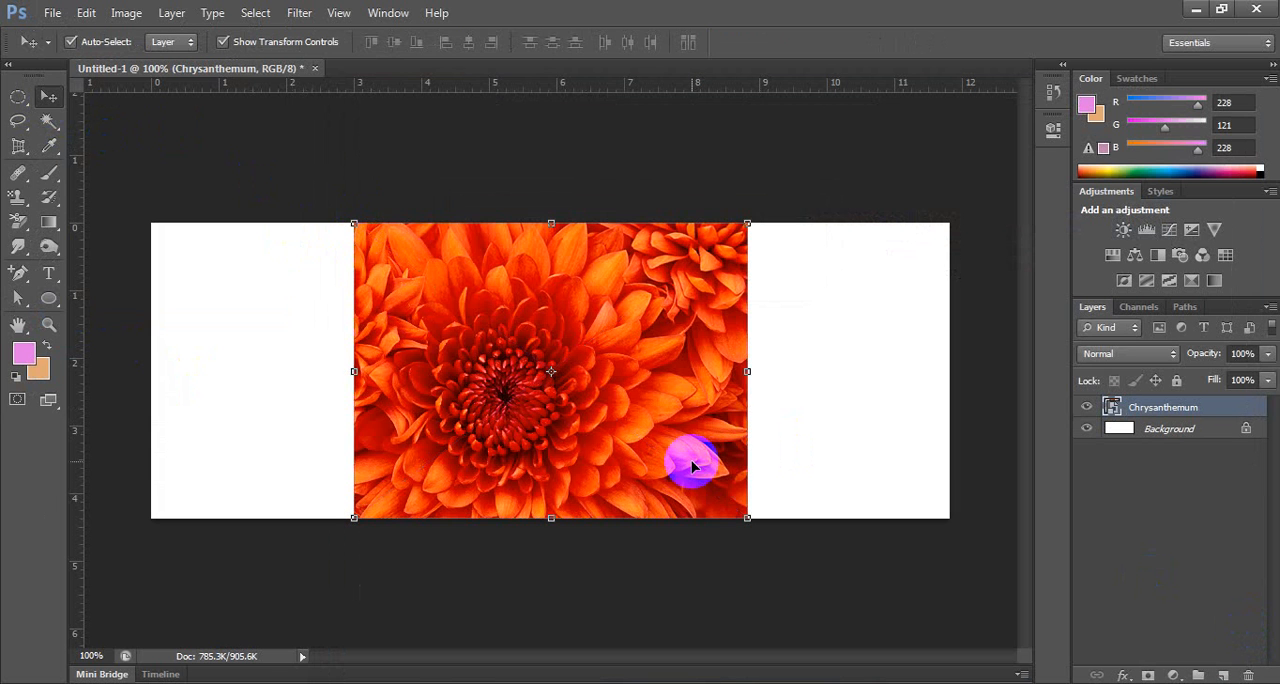
{"action": "left_click", "coordinate": [339, 13]}
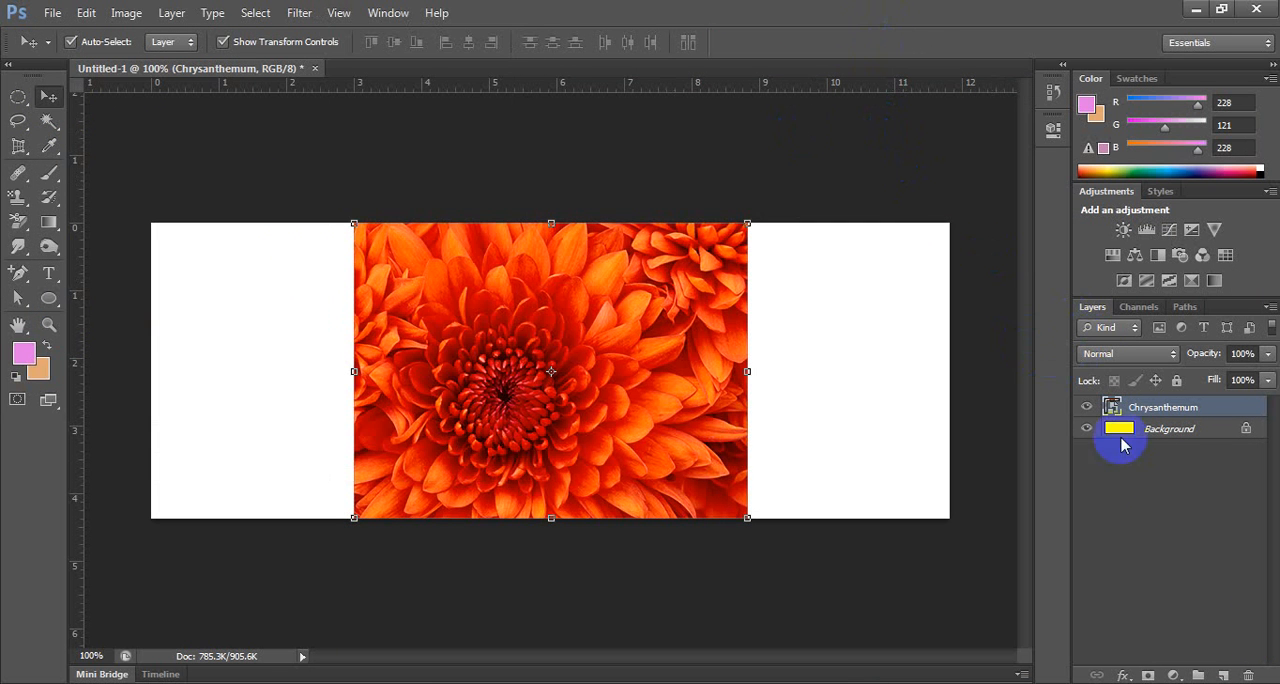
{"action": "left_click", "coordinate": [1122, 428]}
{"action": "left_click", "coordinate": [1166, 412]}
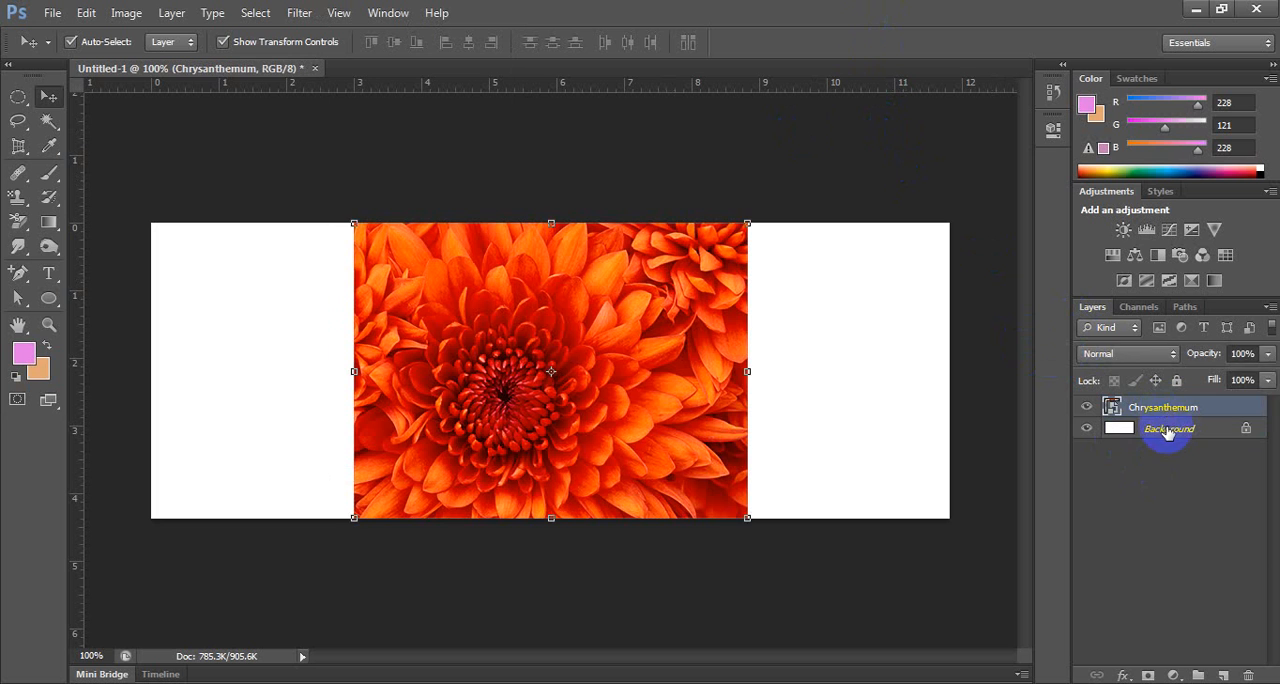
{"action": "left_click", "coordinate": [1160, 429]}
{"action": "left_click", "coordinate": [1155, 406]}
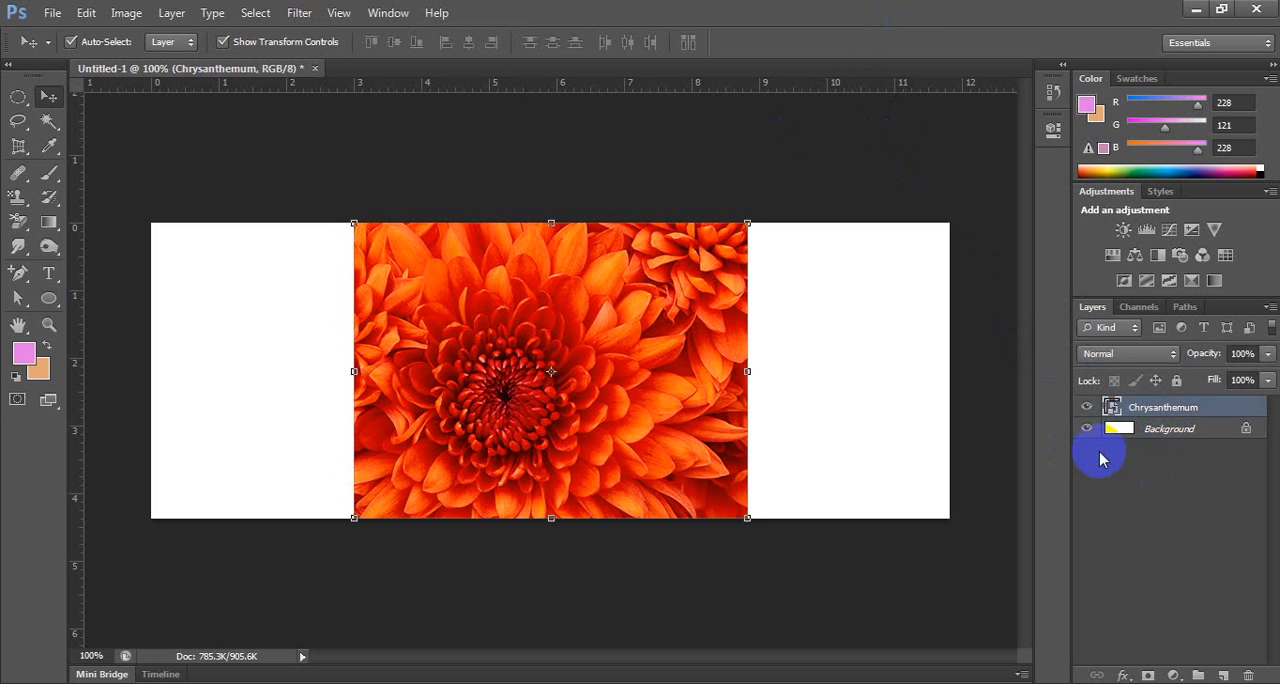
{"action": "key", "text": "ctrl+t"}
{"action": "key", "text": "Escape"}
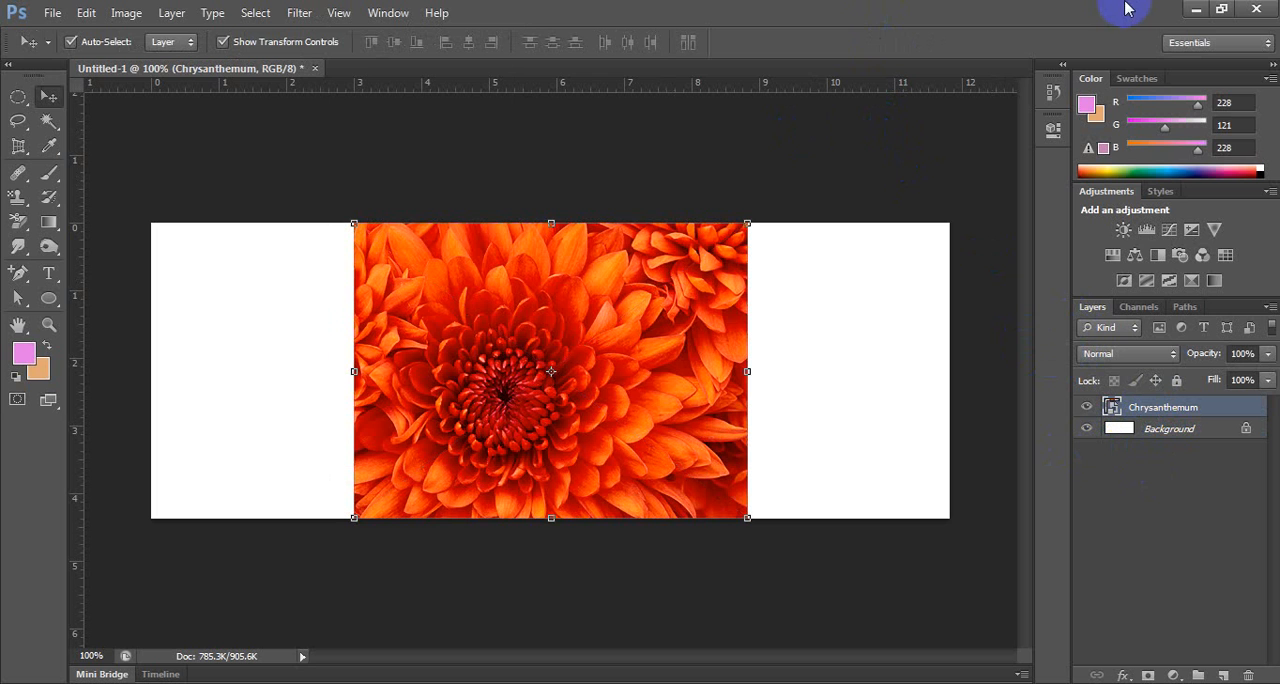
{"action": "left_click", "coordinate": [1231, 9]}
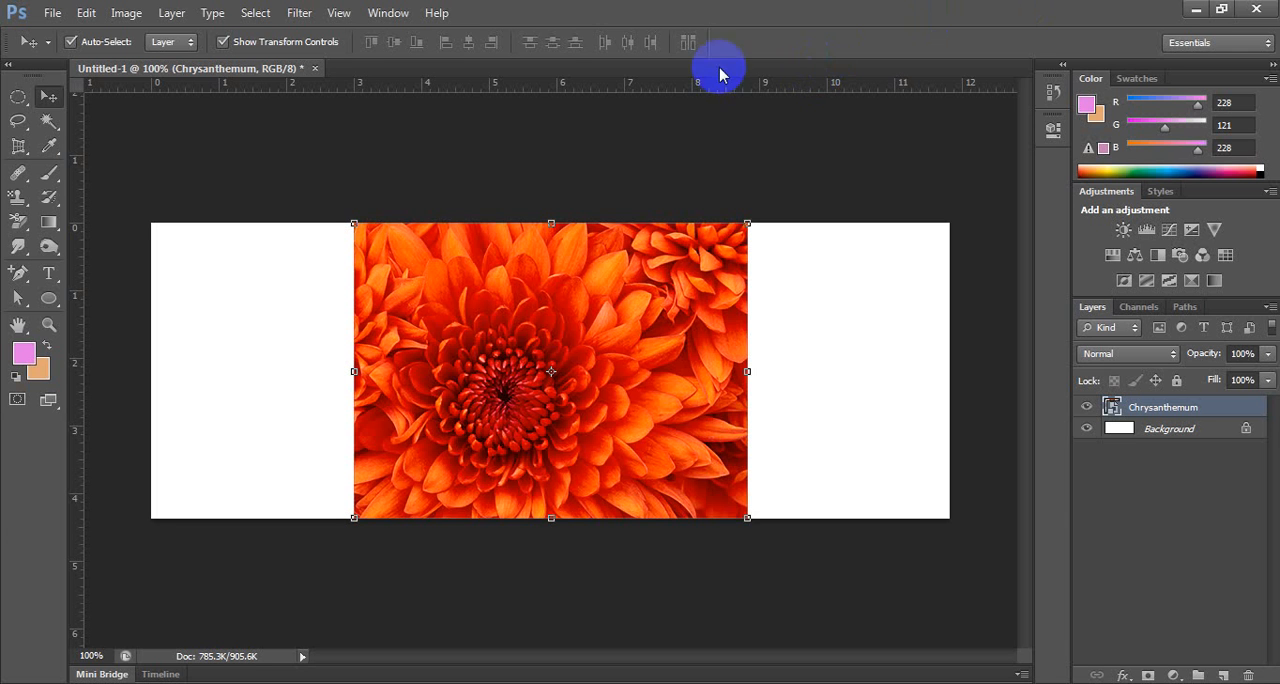
Open Desert.jpg from Sample Pictures in its own document, and return to the Untitled-1 document.
{"action": "left_click", "coordinate": [50, 13]}
{"action": "left_click", "coordinate": [72, 51]}
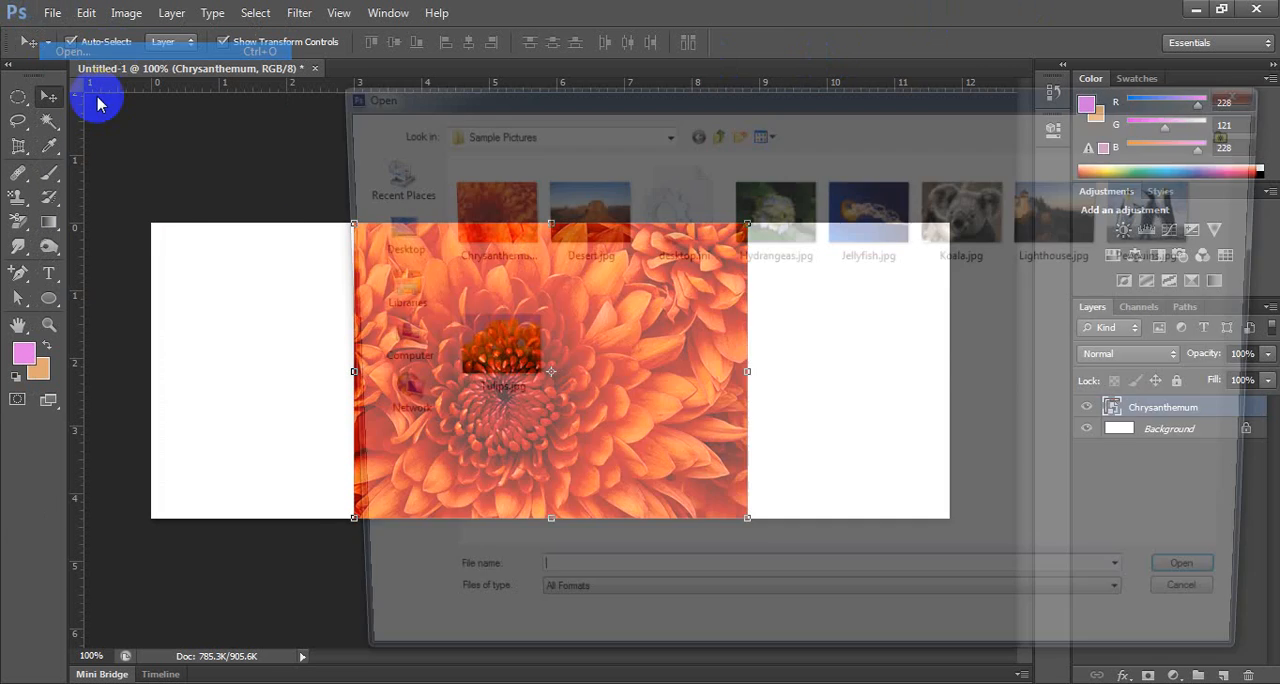
{"action": "left_click", "coordinate": [570, 210]}
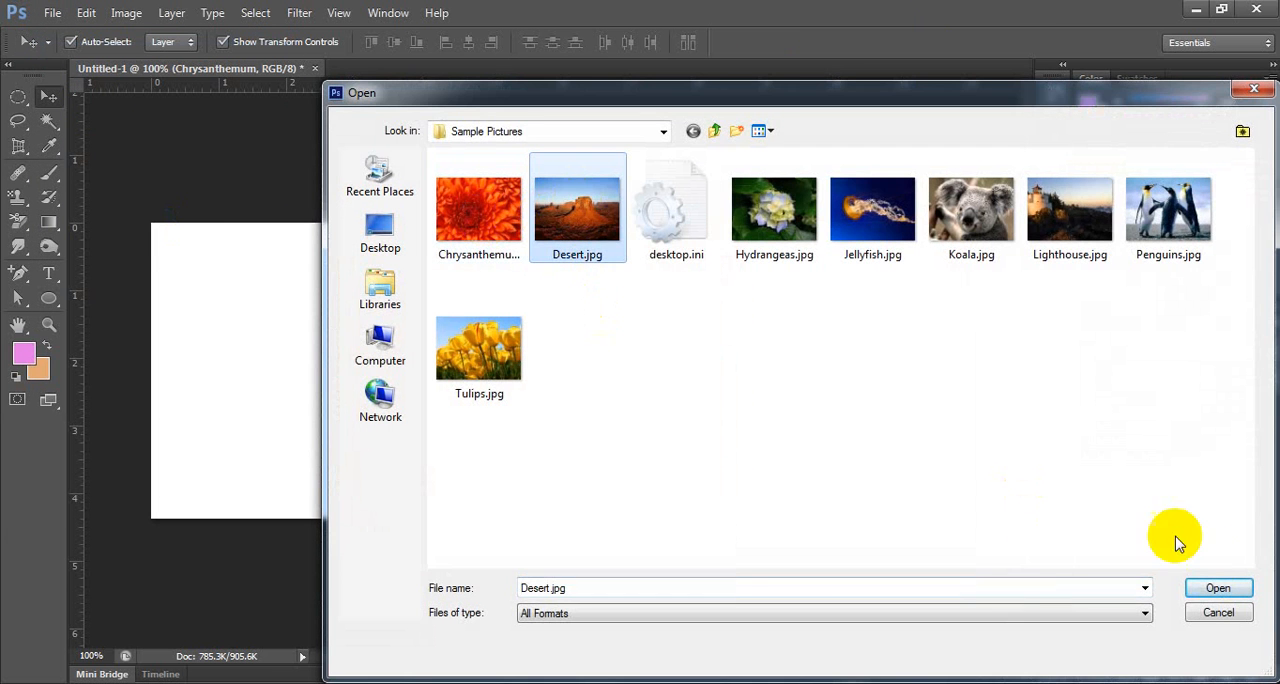
{"action": "left_click", "coordinate": [1219, 588]}
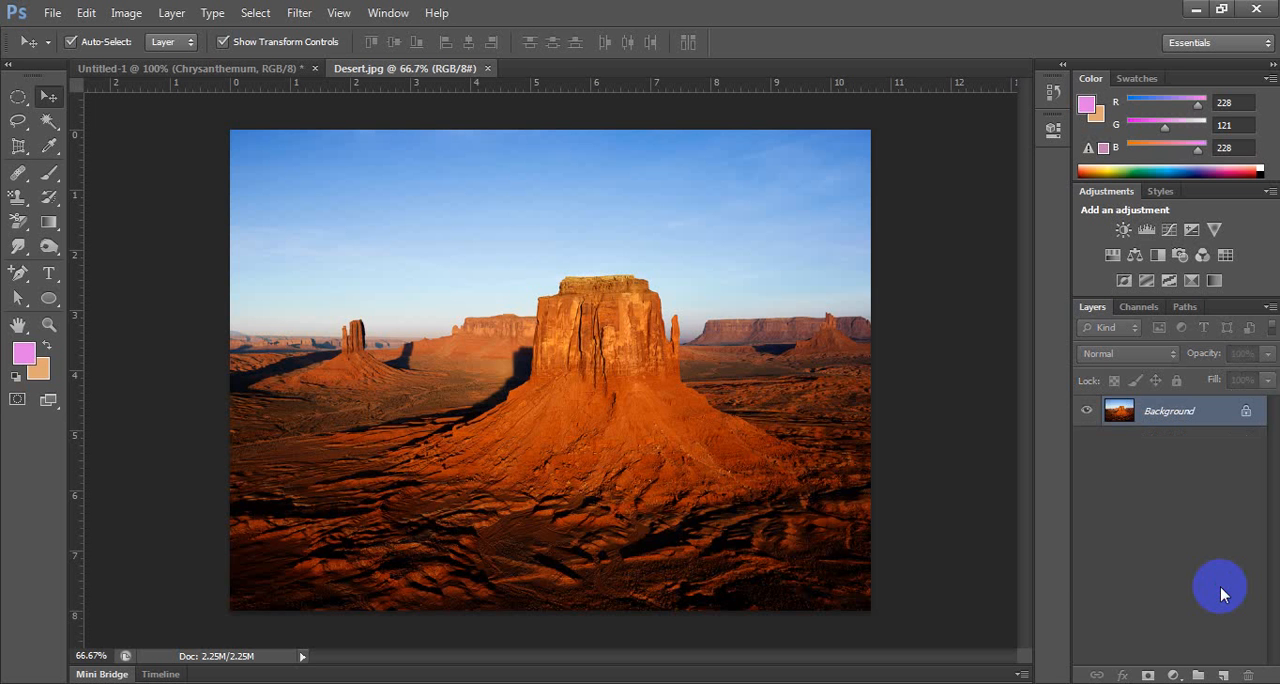
{"action": "left_click", "coordinate": [225, 70]}
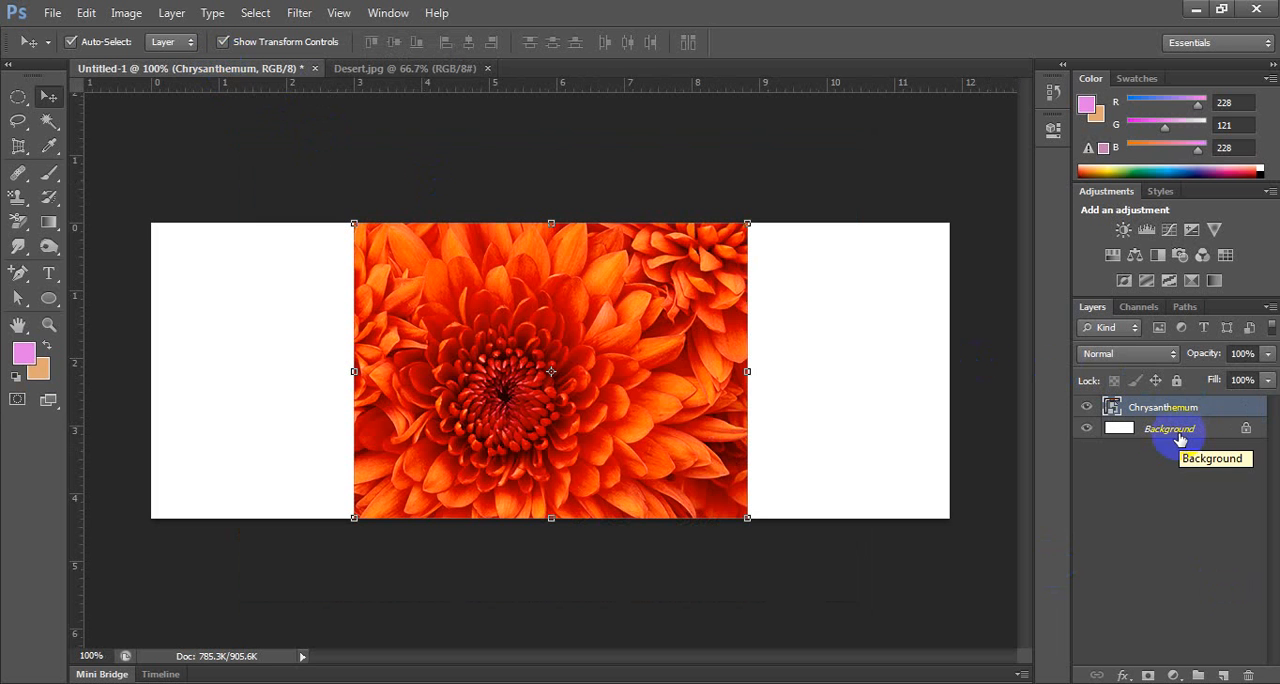
{"action": "key", "text": "ctrl+t"}
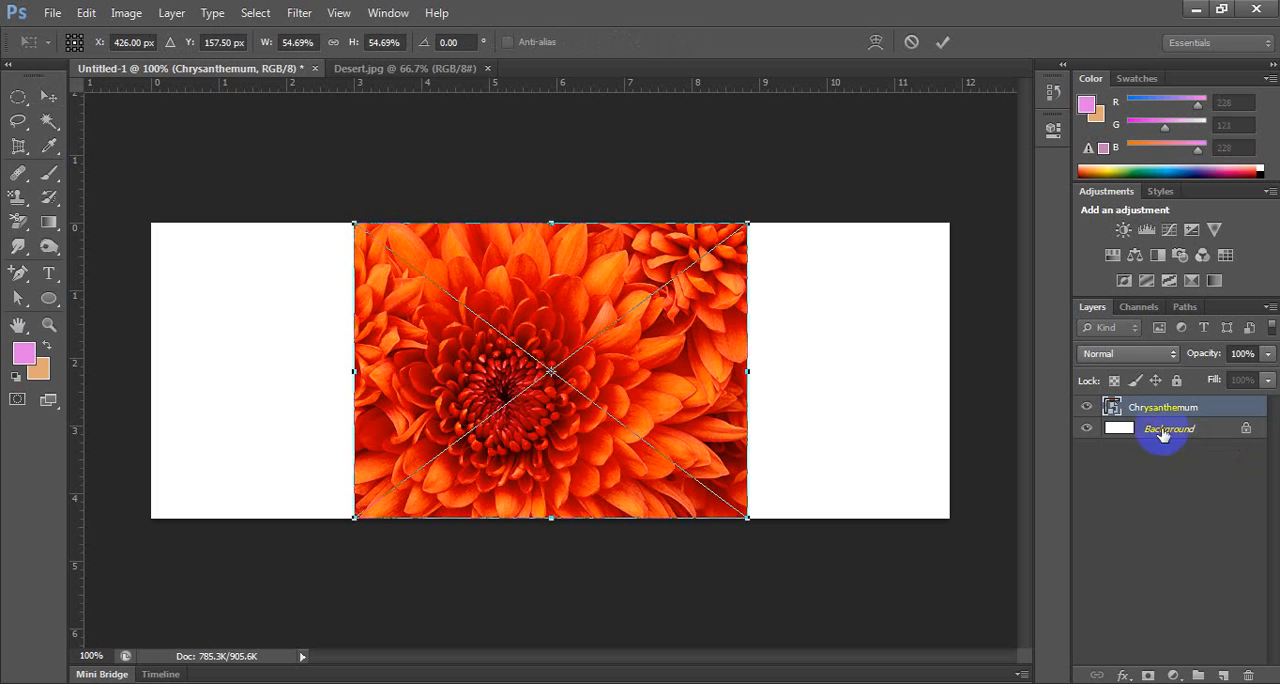
{"action": "left_click_drag", "start_coordinate": [355, 229], "coordinate": [408, 324]}
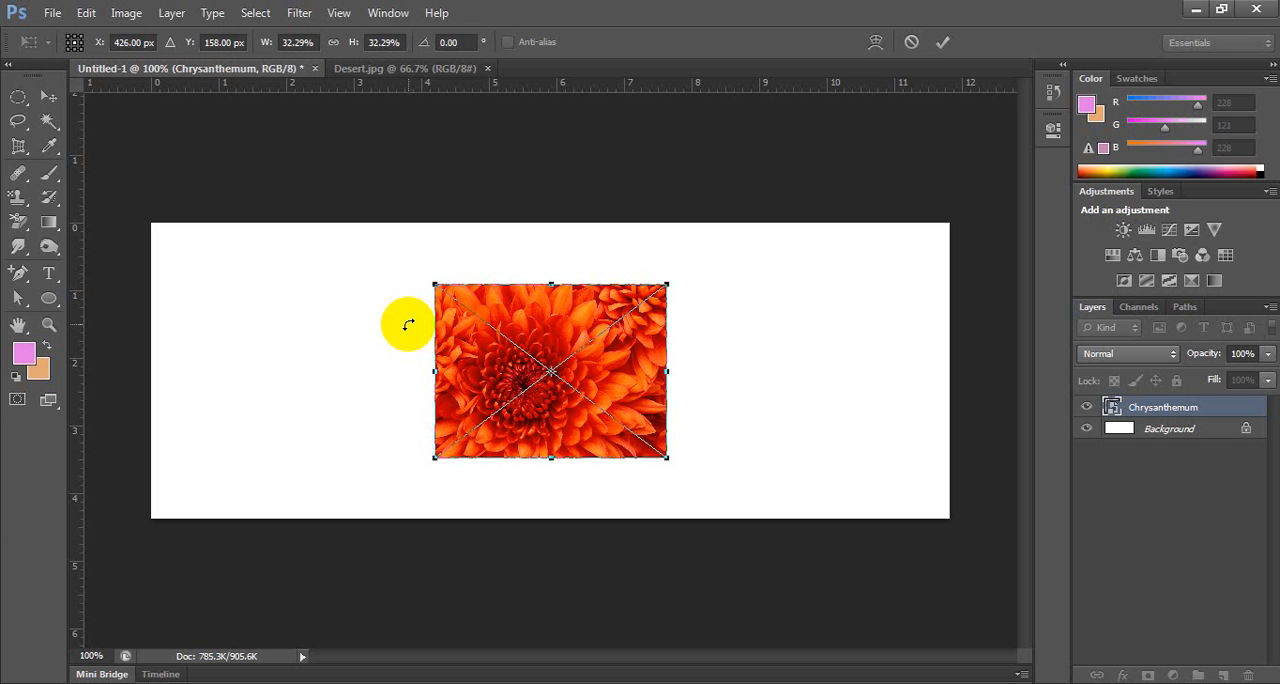
{"action": "left_click_drag", "start_coordinate": [667, 458], "coordinate": [697, 484]}
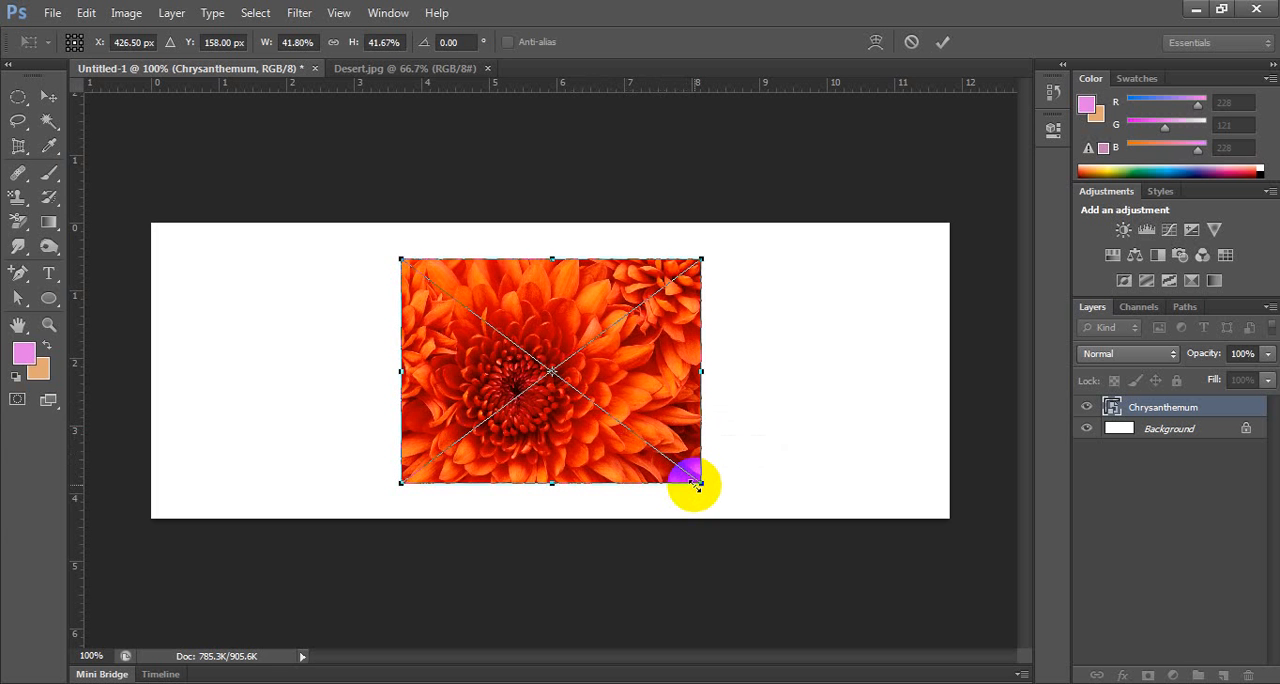
{"action": "left_click_drag", "start_coordinate": [697, 484], "coordinate": [794, 513]}
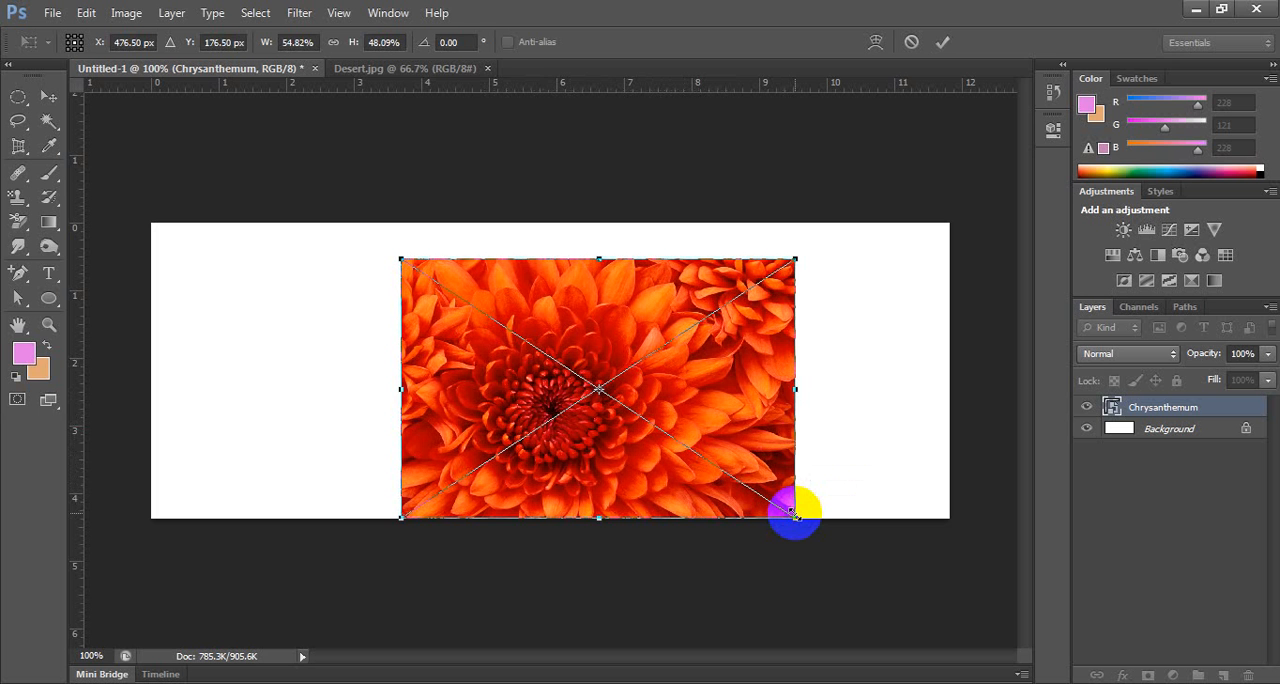
{"action": "key", "text": "Escape"}
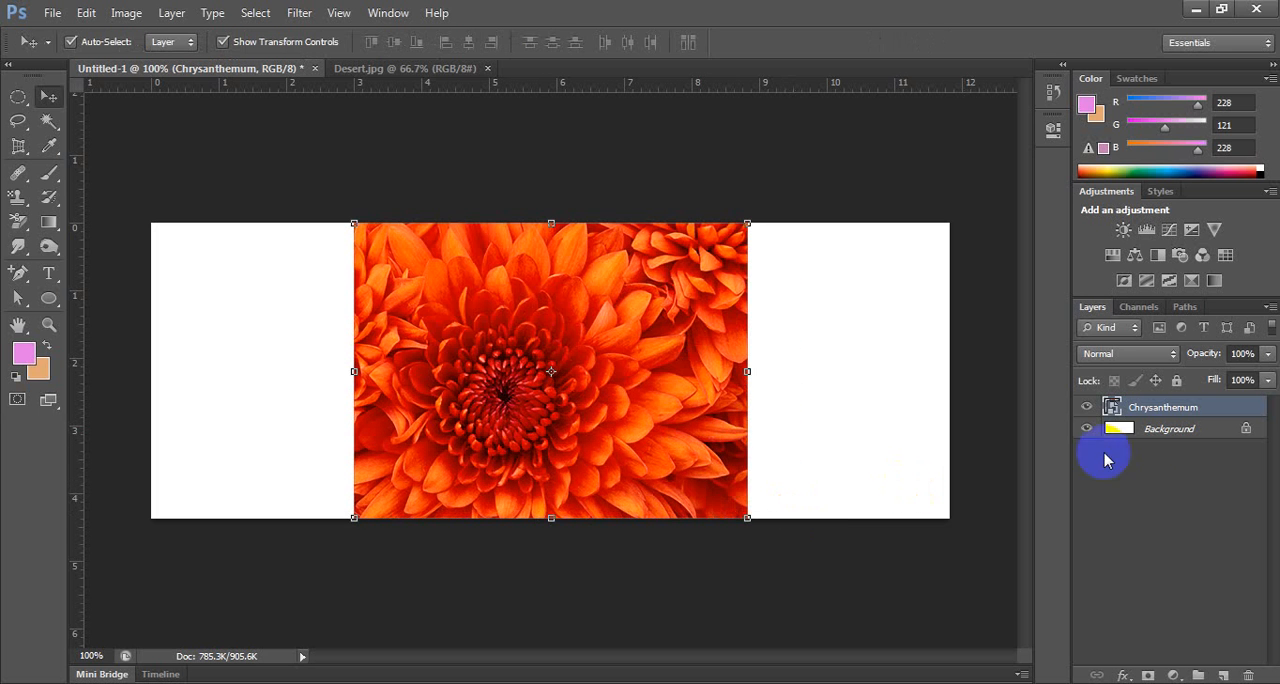
Delete the Chrysanthemum layer and place Penguins.jpg from the Sample Pictures folder in its stead.
{"action": "left_click_drag", "start_coordinate": [1171, 410], "coordinate": [1248, 675]}
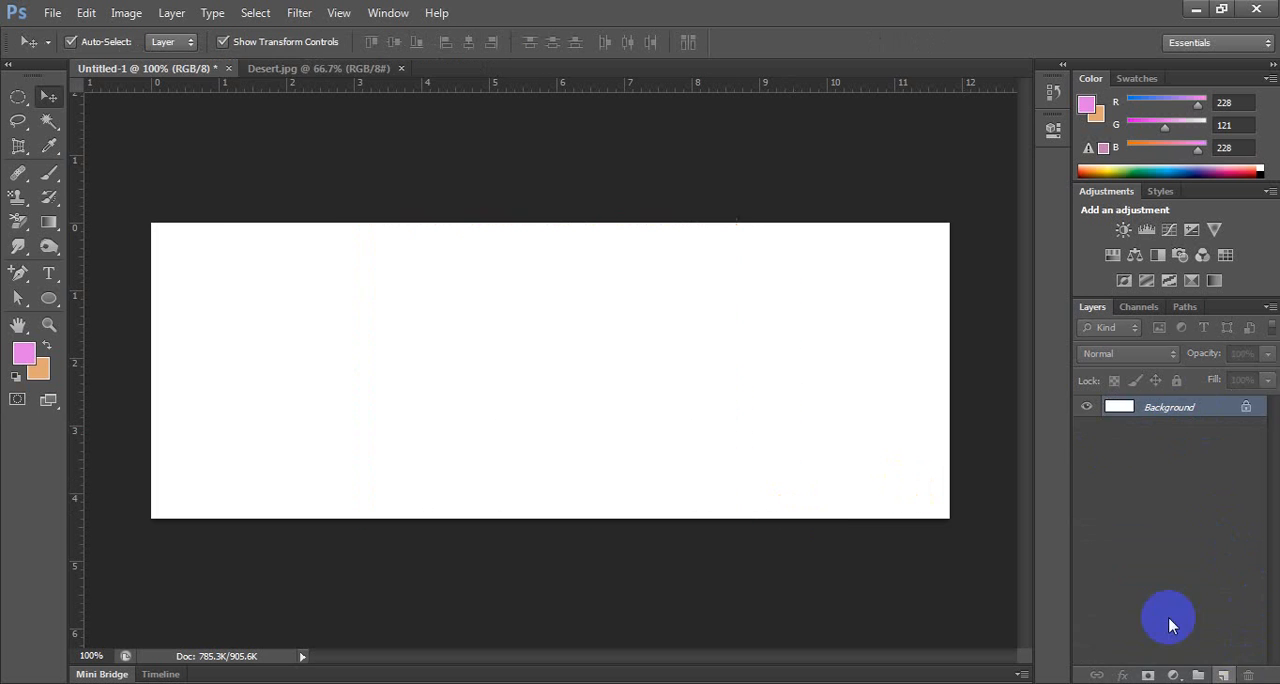
{"action": "left_click", "coordinate": [48, 13]}
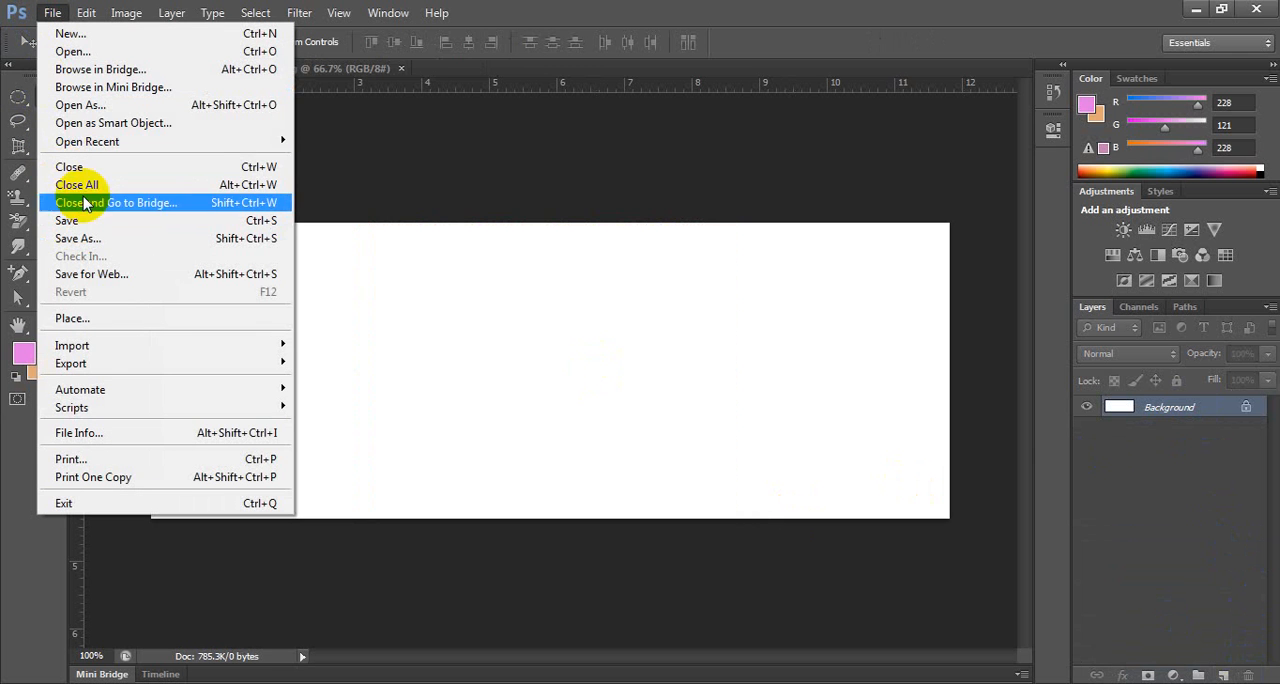
{"action": "left_click", "coordinate": [72, 318]}
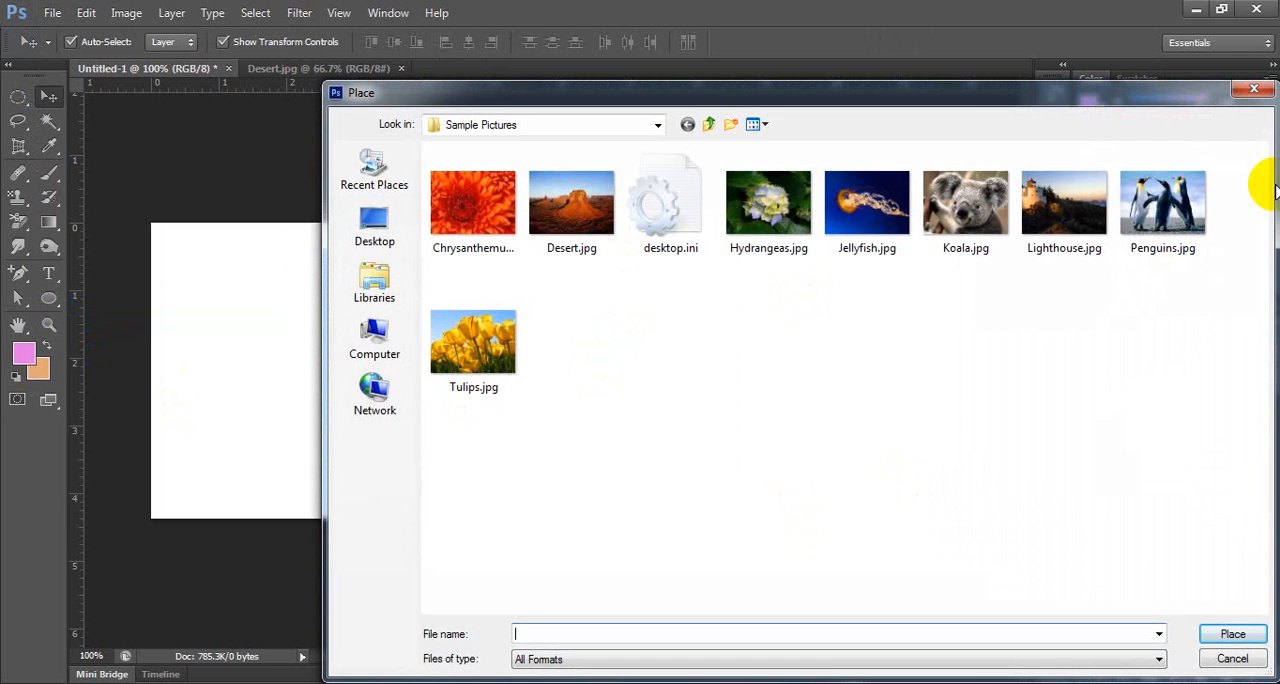
{"action": "left_click", "coordinate": [1150, 195]}
{"action": "left_click", "coordinate": [1240, 632]}
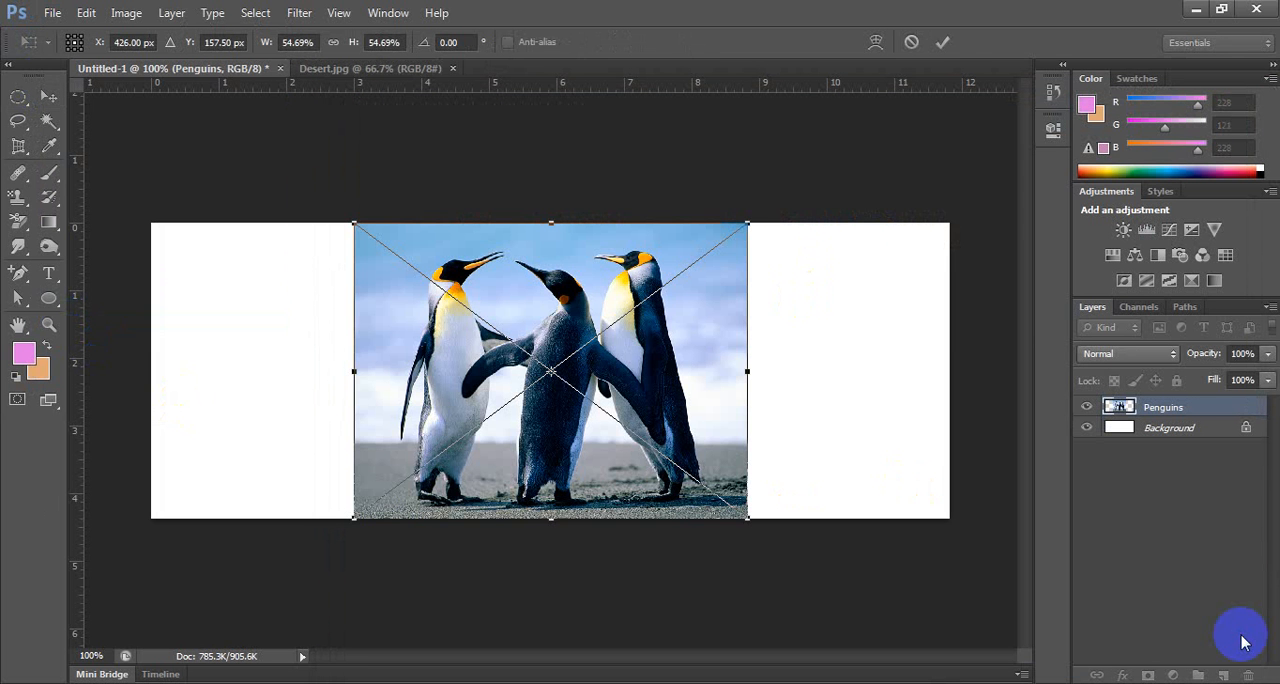
Squash the placed penguins image non-proportionally into a wide, flat strip along the canvas's bottom edge and commit it.
{"action": "left_click_drag", "start_coordinate": [748, 223], "coordinate": [776, 447]}
{"action": "key", "text": "Return"}
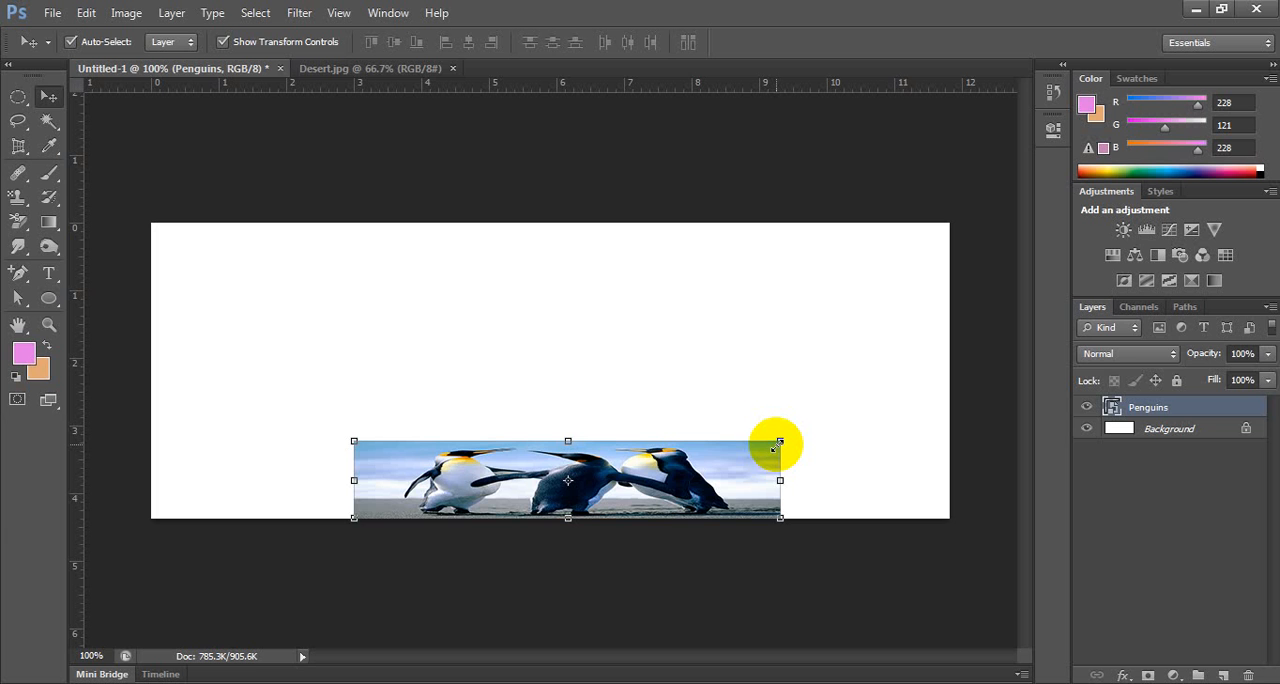
Delete the squashed penguins layer and place Penguins.jpg from the Sample Pictures folder again.
{"action": "key", "text": "Delete"}
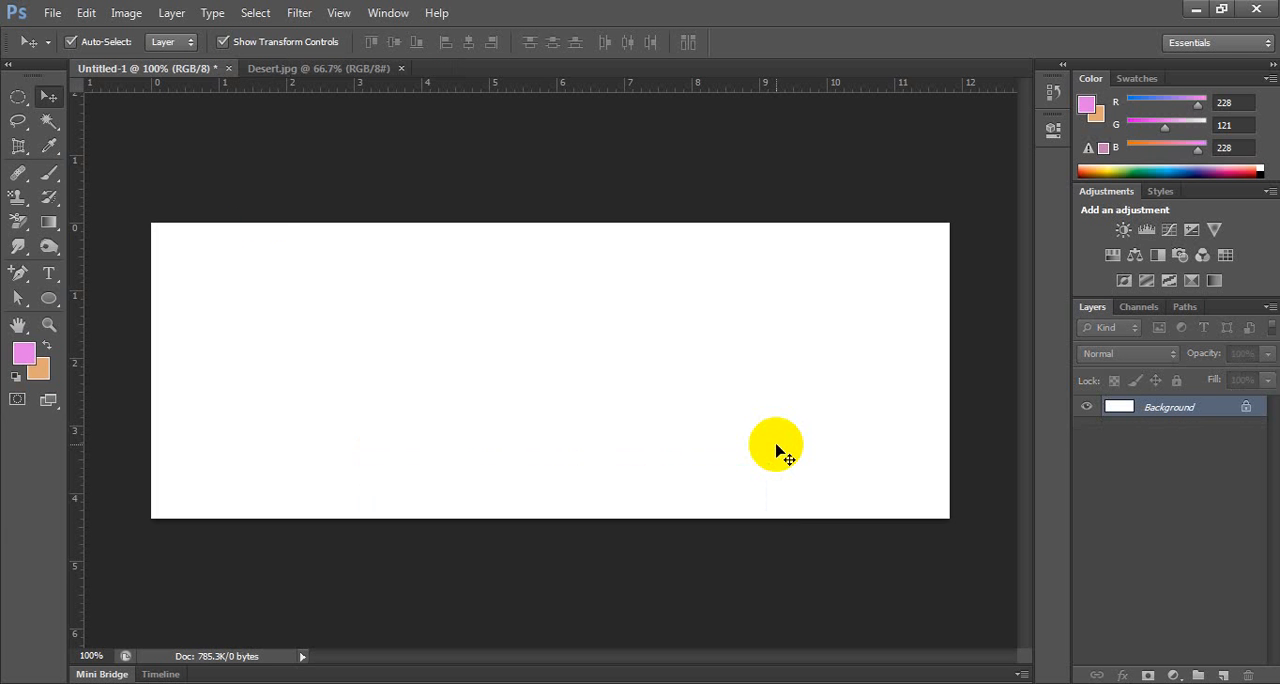
{"action": "left_click", "coordinate": [50, 13]}
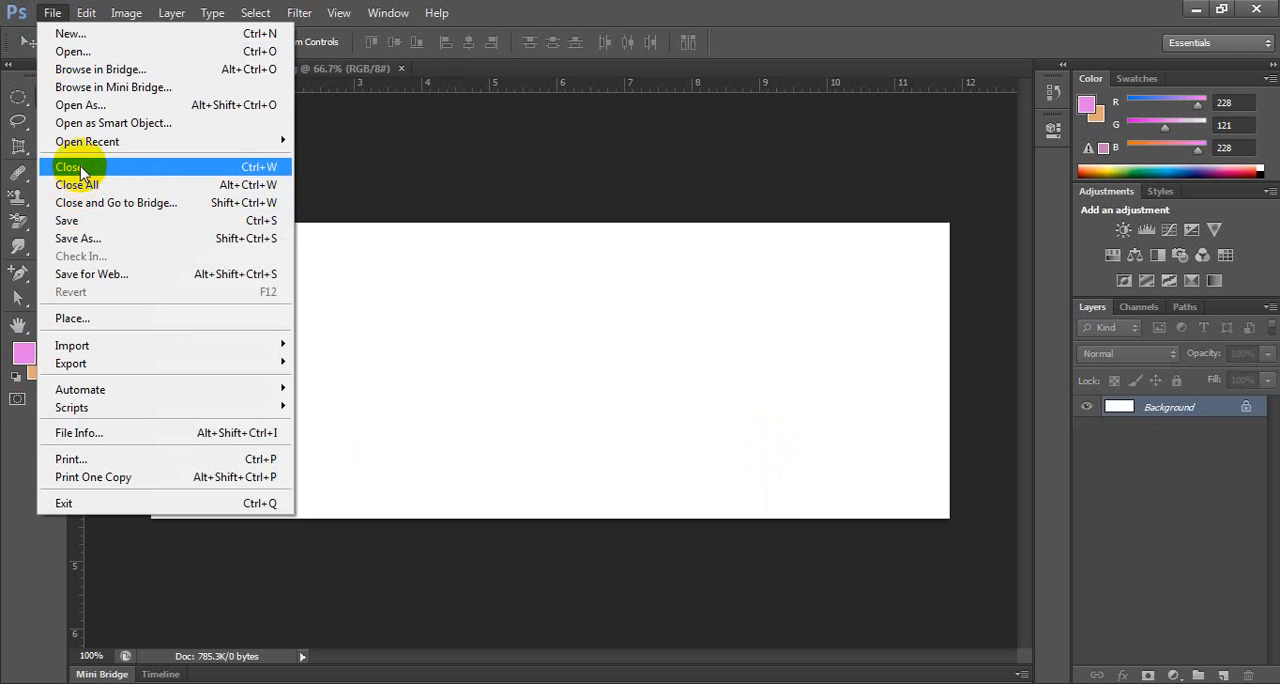
{"action": "left_click", "coordinate": [72, 318]}
{"action": "left_click", "coordinate": [1162, 202]}
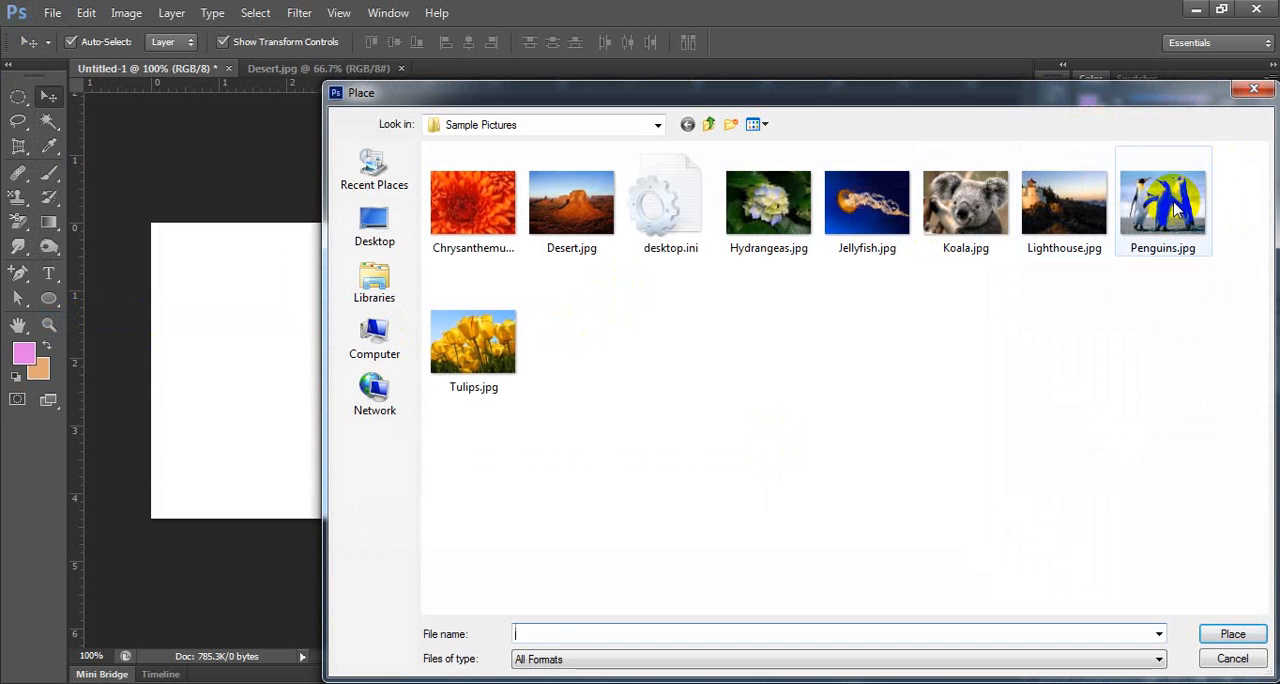
{"action": "left_click", "coordinate": [1232, 634]}
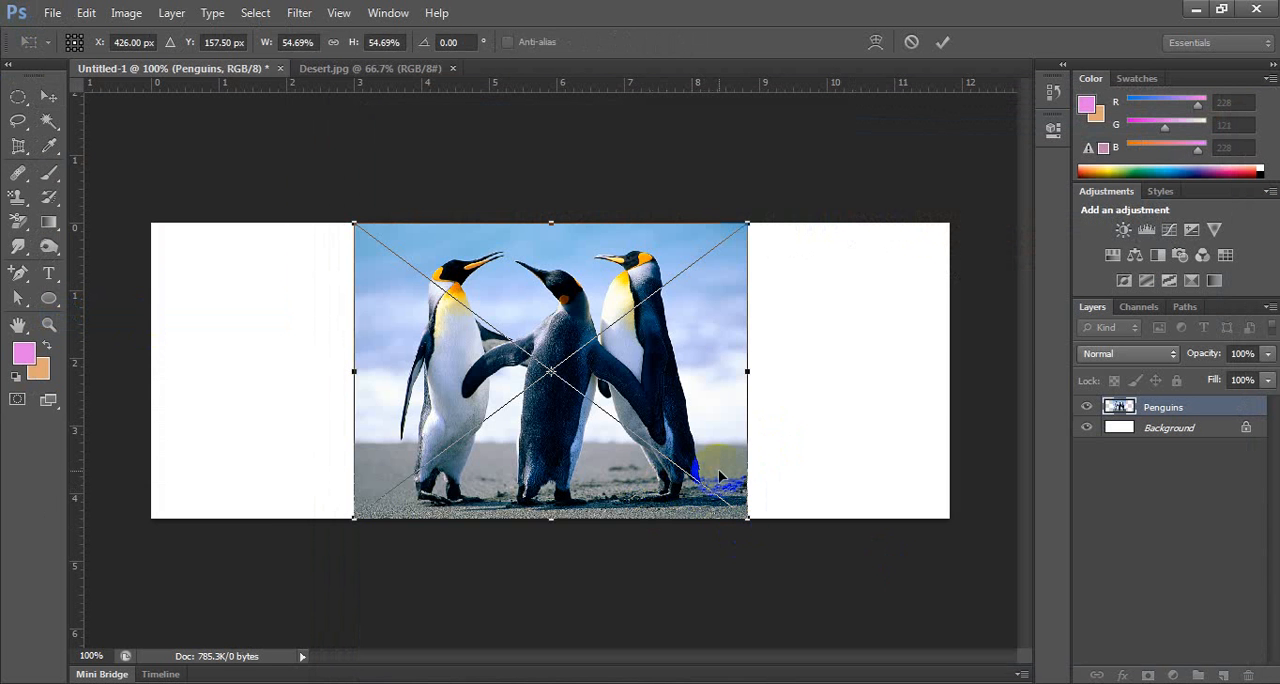
Scale the placed penguins image proportionally about its centre to about 19.5% and commit the placement.
{"action": "left_click_drag", "start_coordinate": [746, 227], "coordinate": [781, 329]}
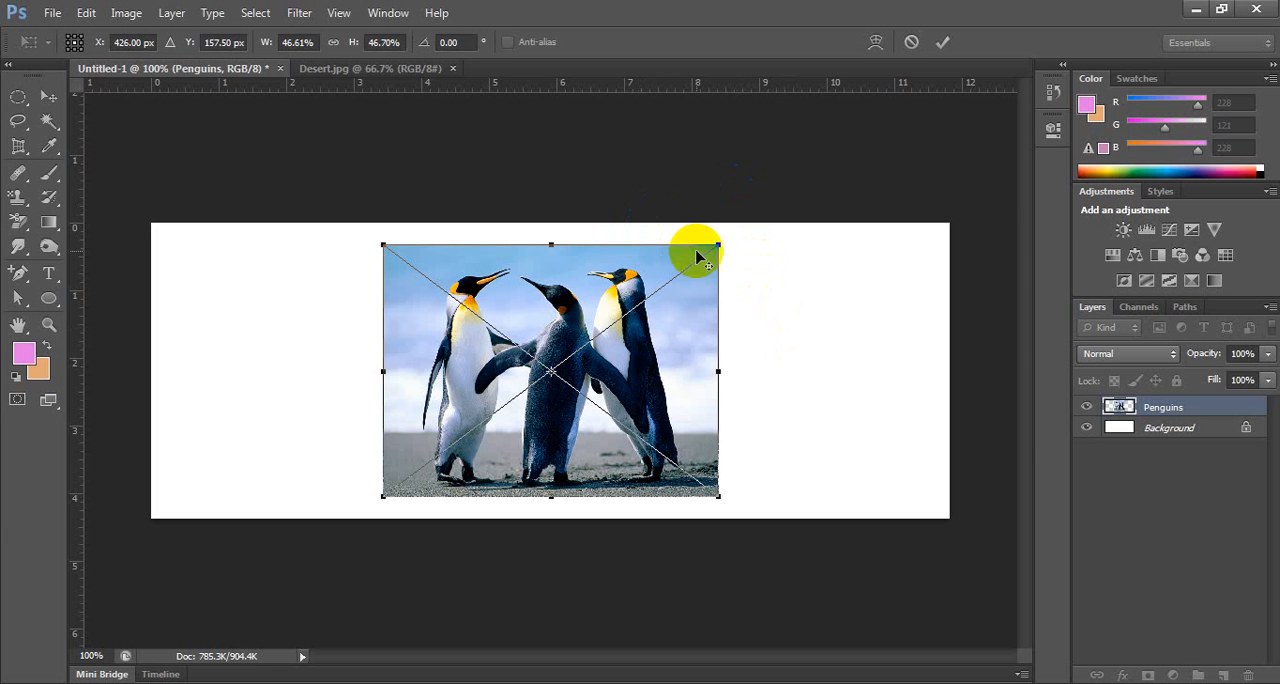
{"action": "left_click_drag", "start_coordinate": [717, 243], "coordinate": [618, 316]}
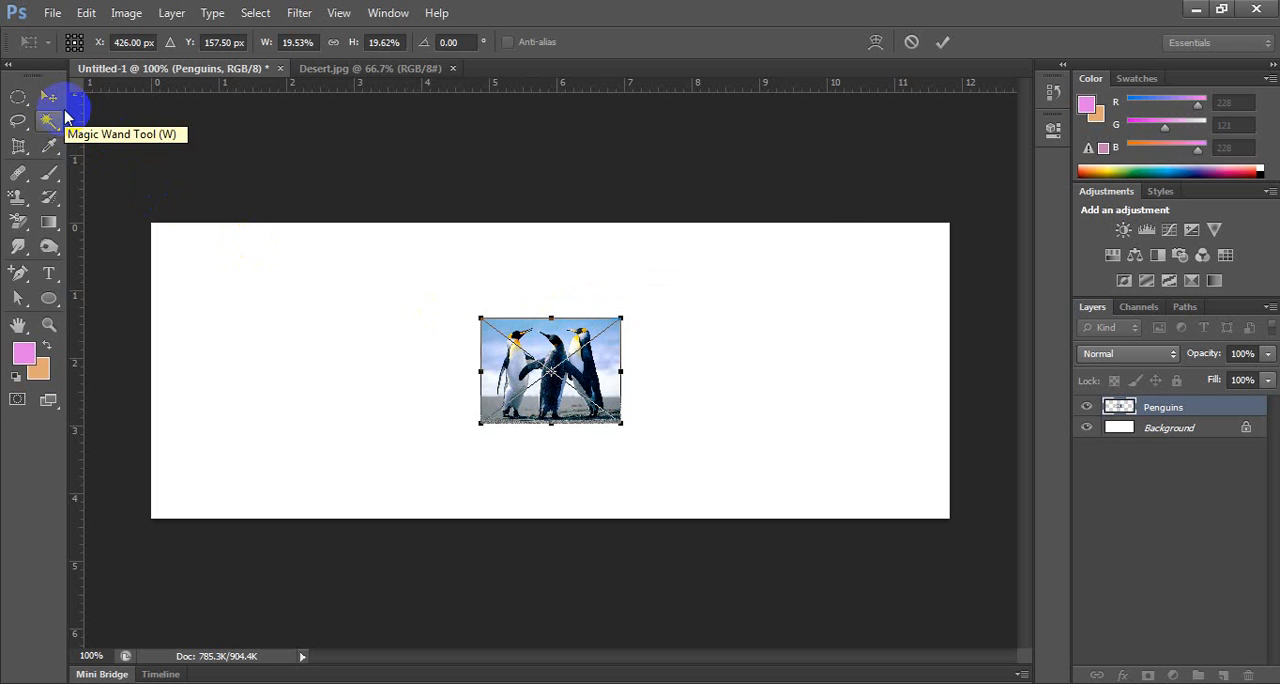
{"action": "left_click", "coordinate": [48, 96]}
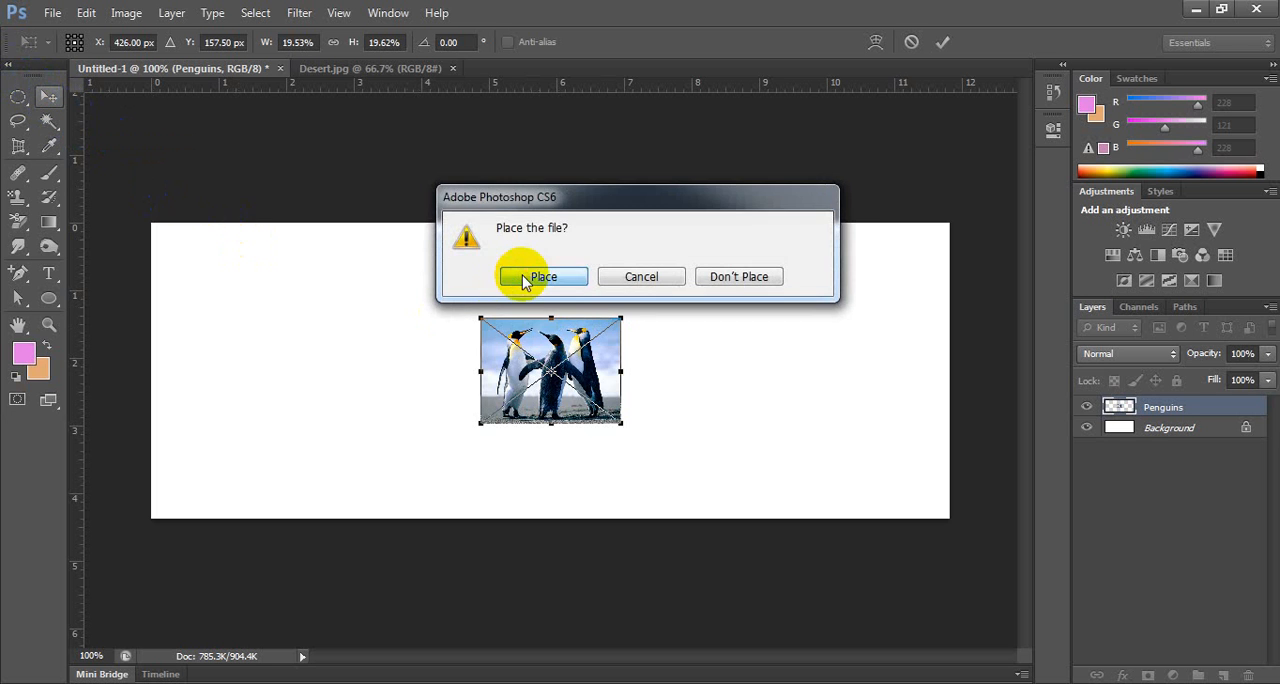
{"action": "left_click", "coordinate": [543, 277]}
Move the small penguins image into the upper right part of the canvas and deselect it.
{"action": "left_click_drag", "start_coordinate": [529, 323], "coordinate": [661, 277]}
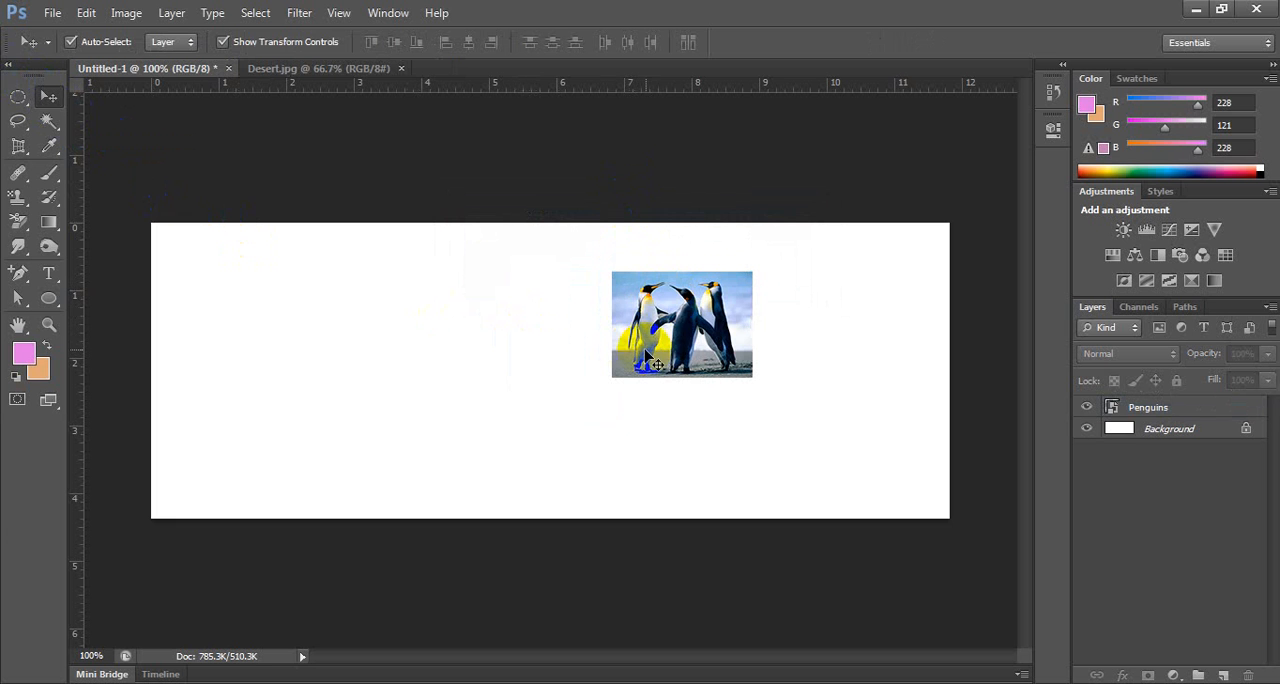
{"action": "left_click_drag", "start_coordinate": [650, 340], "coordinate": [728, 345]}
{"action": "left_click", "coordinate": [781, 191]}
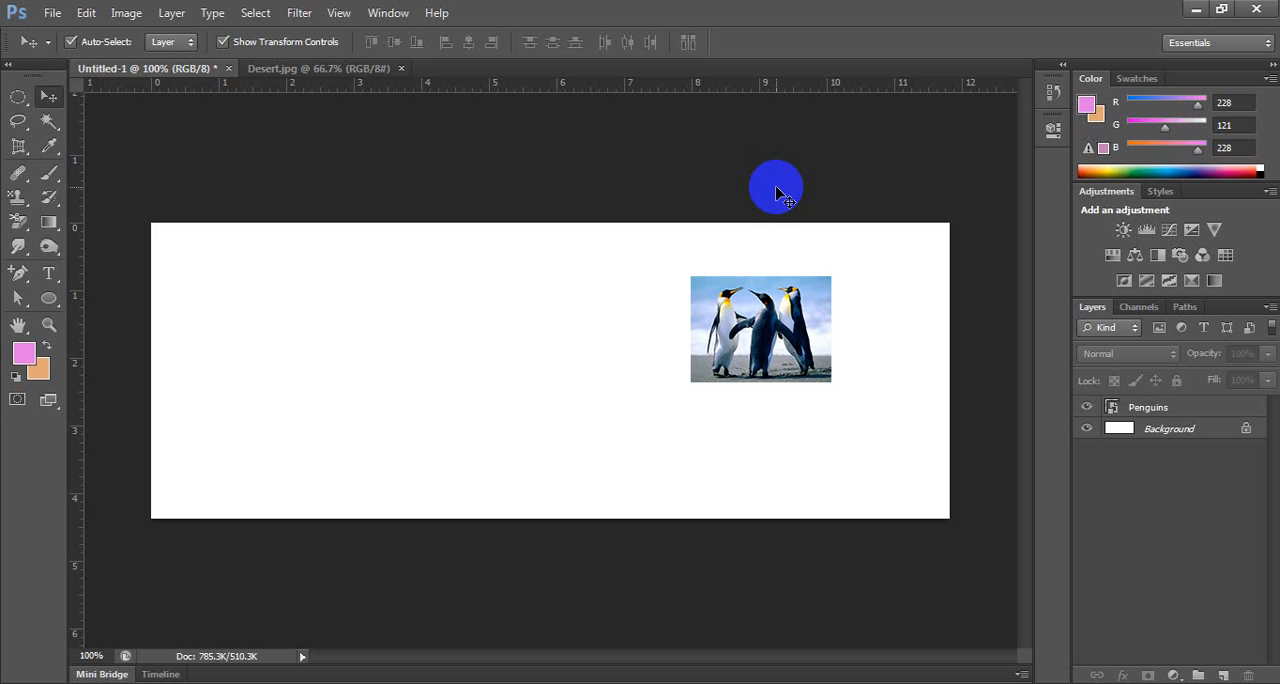
Place Chrysanthemum.jpg from the Sample Pictures folder into the document.
{"action": "left_click", "coordinate": [52, 13]}
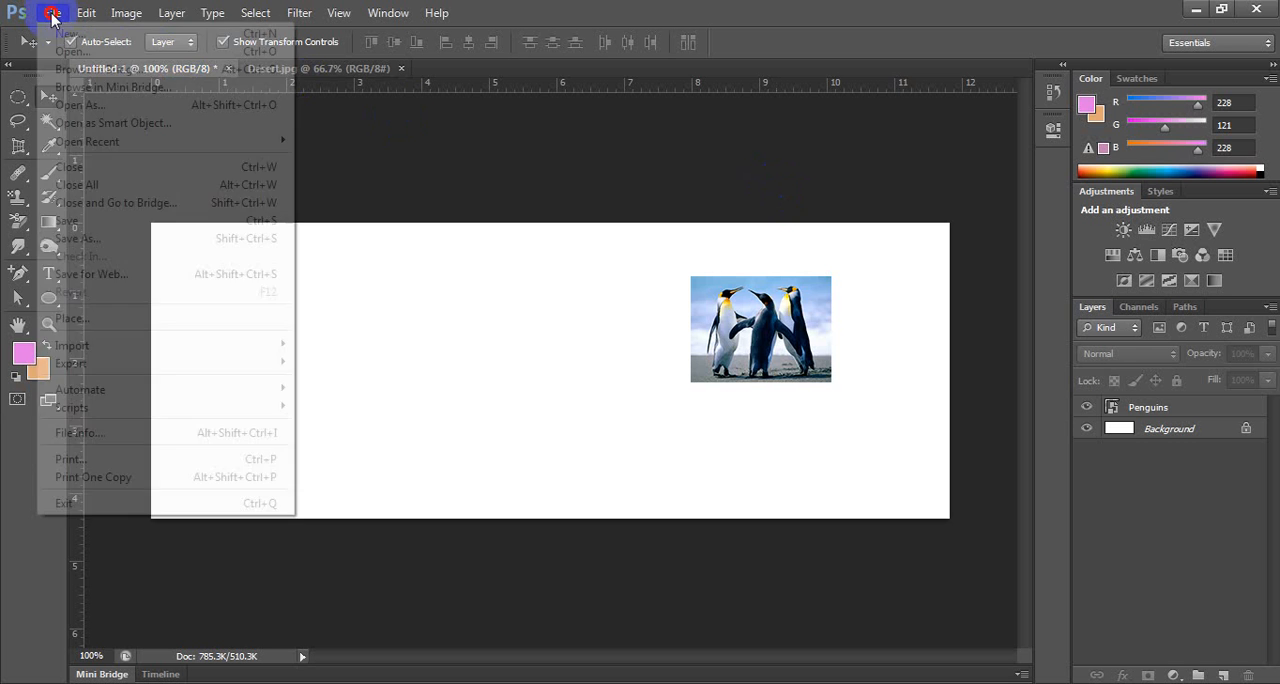
{"action": "left_click", "coordinate": [103, 318]}
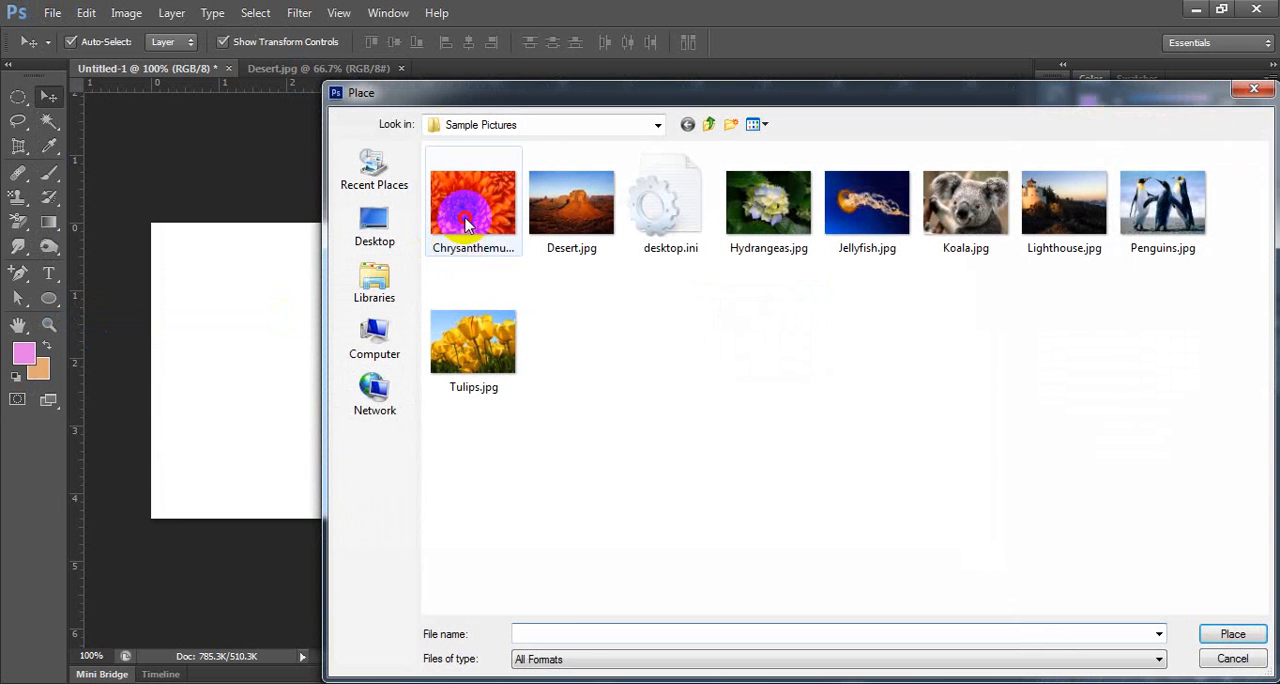
{"action": "left_click", "coordinate": [473, 205]}
{"action": "left_click", "coordinate": [1231, 634]}
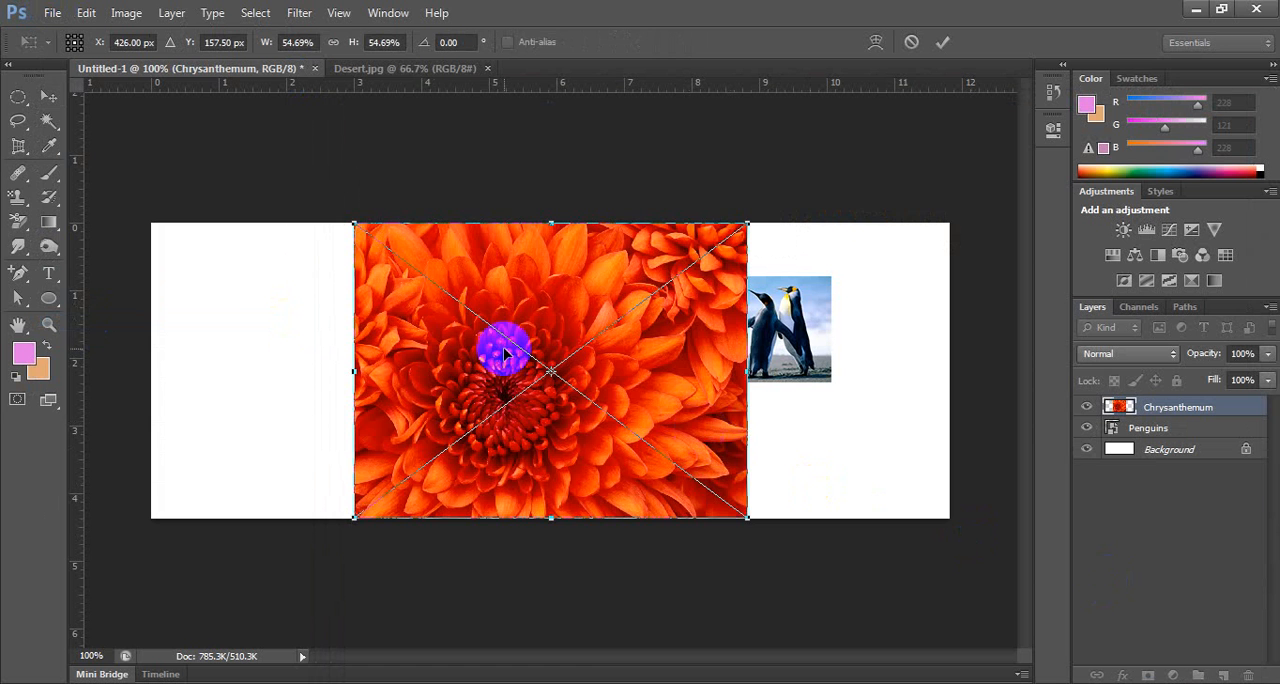
Scale the chrysanthemum about its centre to about 15.4%, commit it, and move it up beside the penguins, on their left.
{"action": "left_click_drag", "start_coordinate": [354, 223], "coordinate": [474, 360]}
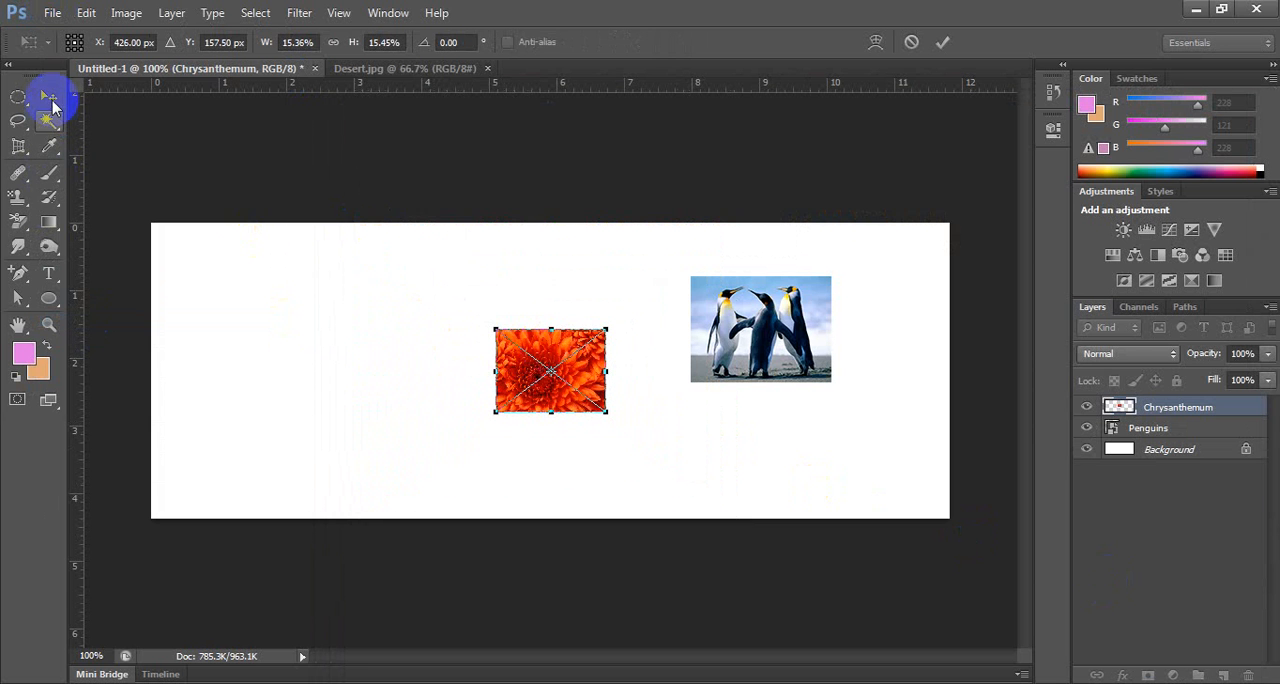
{"action": "left_click", "coordinate": [49, 97]}
{"action": "left_click", "coordinate": [568, 277]}
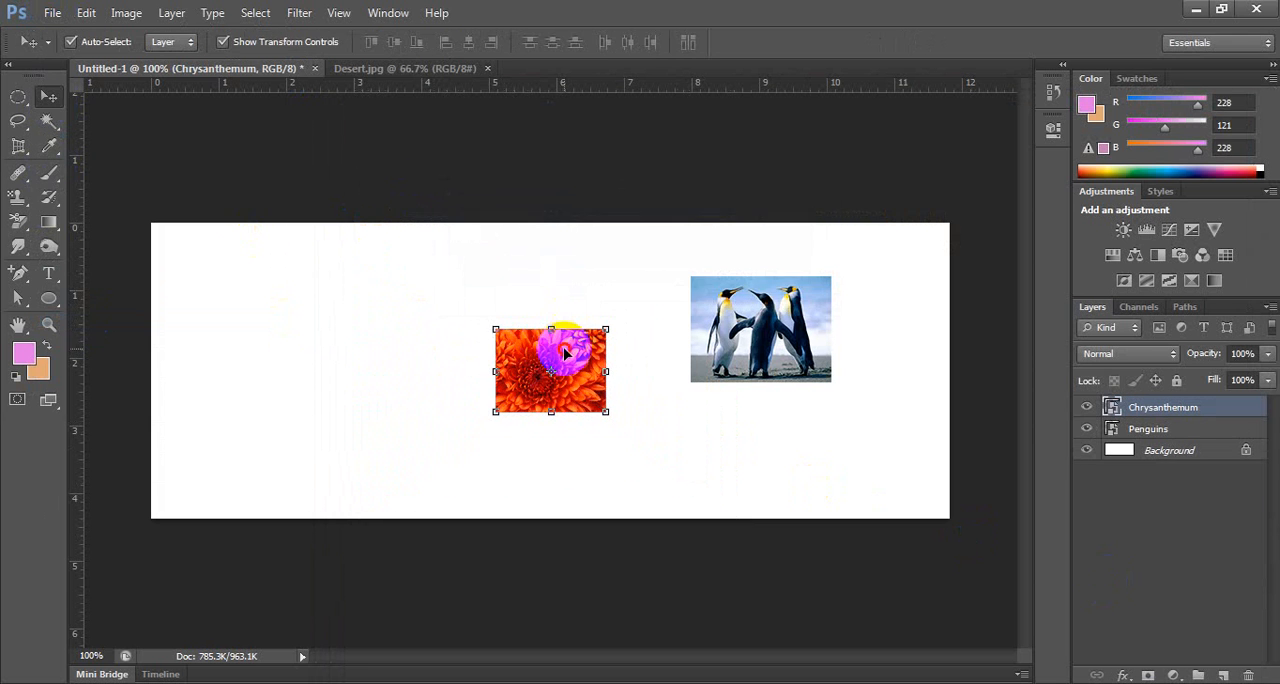
{"action": "left_click_drag", "start_coordinate": [563, 346], "coordinate": [606, 288]}
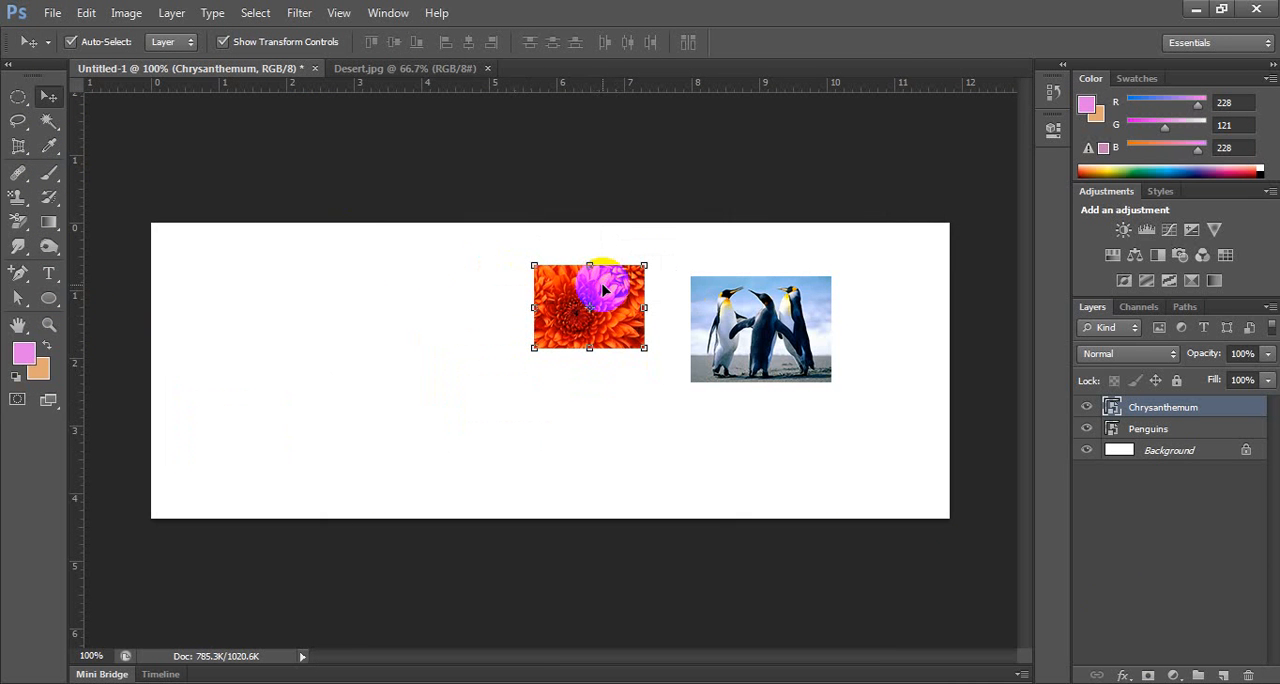
Copy the Desert.jpg image into Untitled-1 with the Move tool and scale it to a small picture in the canvas's left half.
{"action": "left_click", "coordinate": [355, 68]}
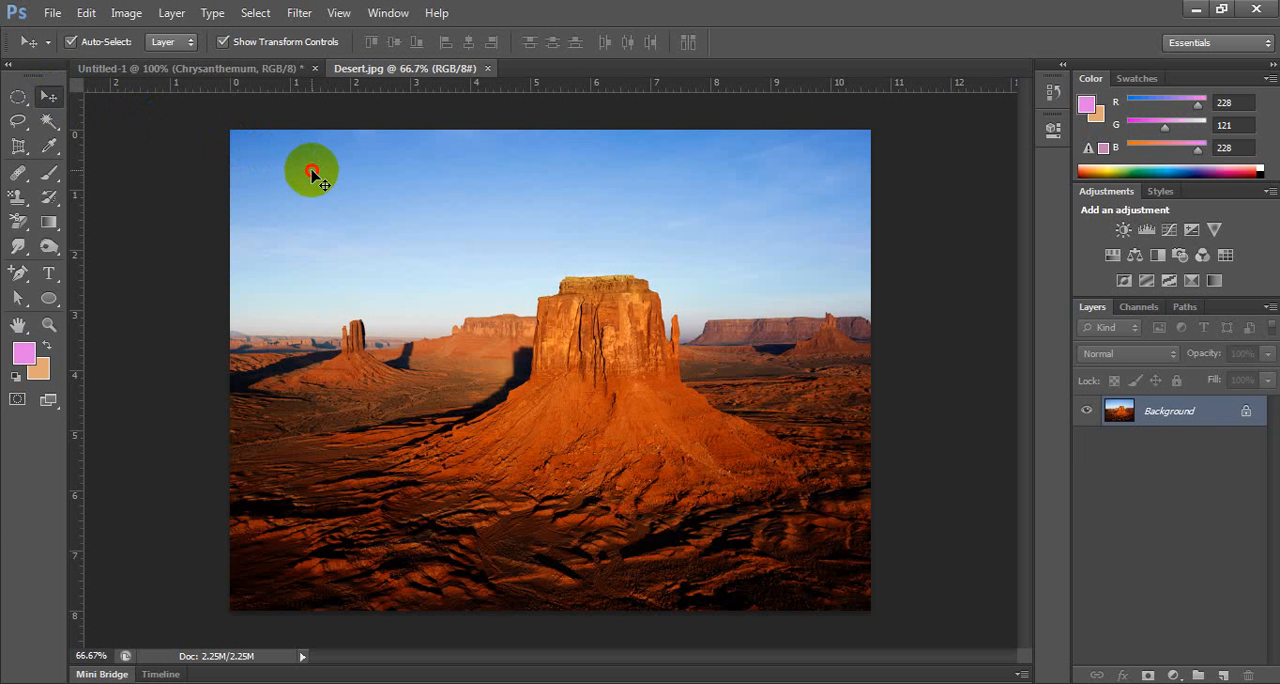
{"action": "left_click_drag", "start_coordinate": [312, 175], "coordinate": [307, 248]}
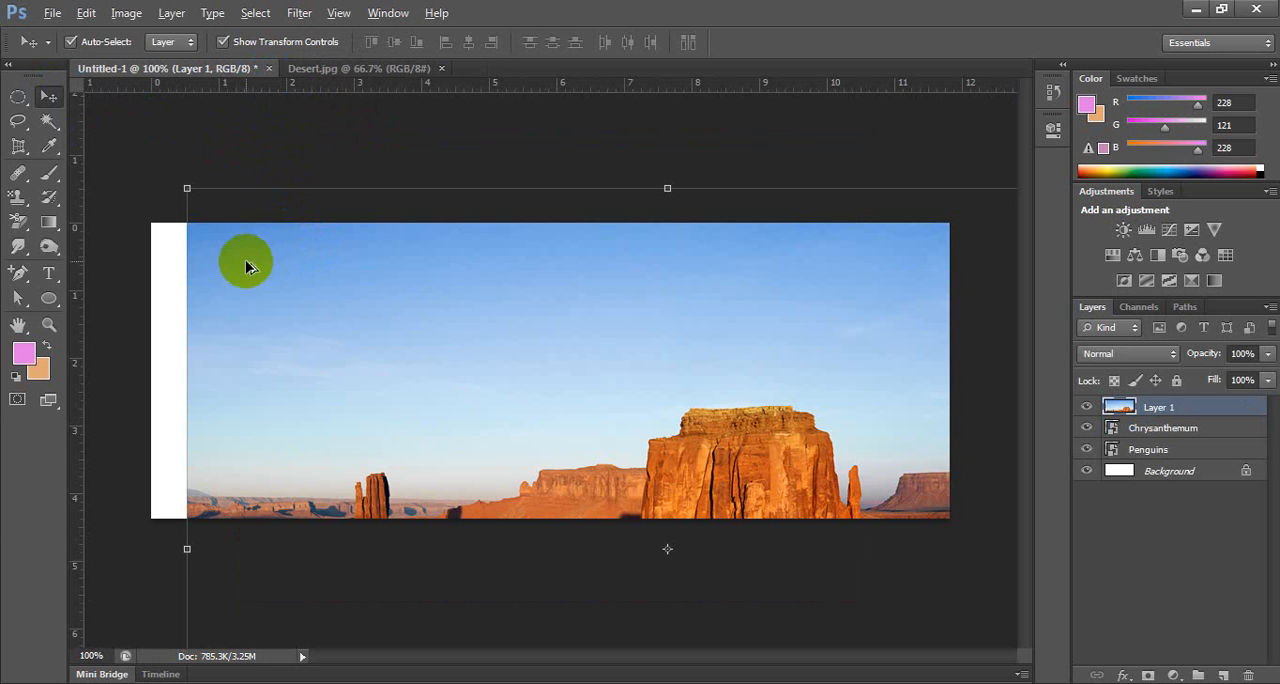
{"action": "left_click_drag", "start_coordinate": [186, 190], "coordinate": [312, 327]}
{"action": "key", "text": "Return"}
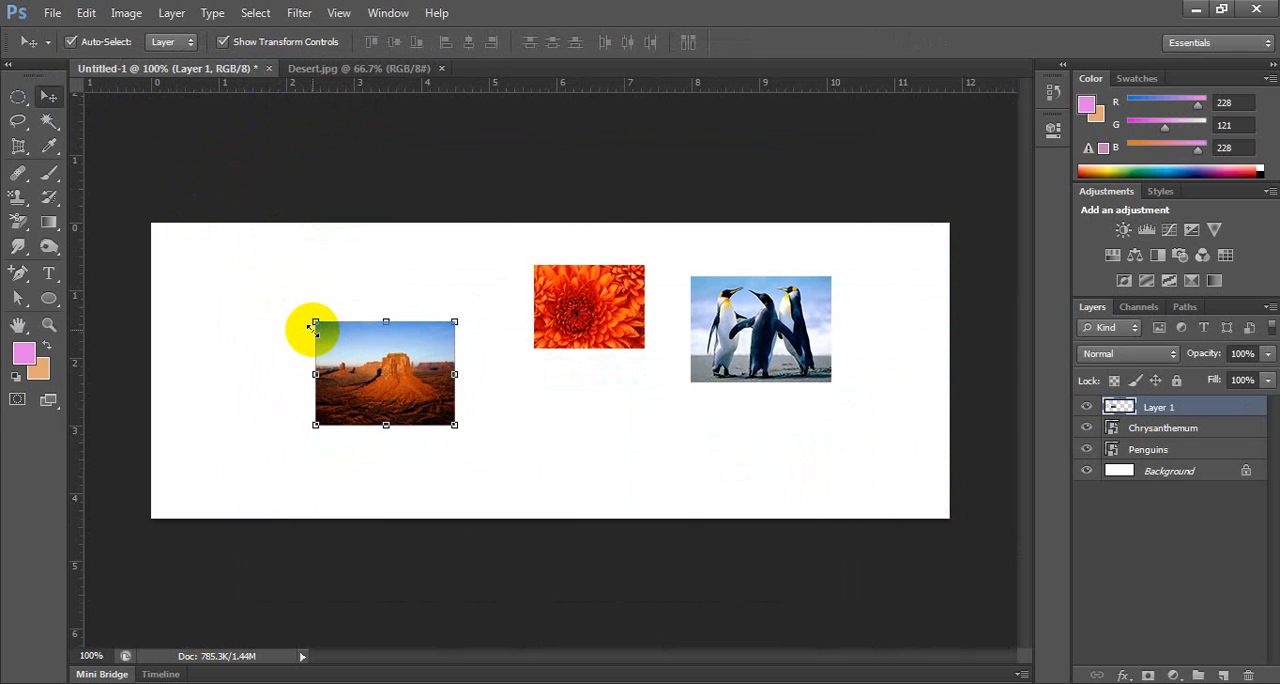
Copy the Desert.jpg image into Untitled-1 once more with the Move tool, and undo that copy.
{"action": "left_click", "coordinate": [363, 68]}
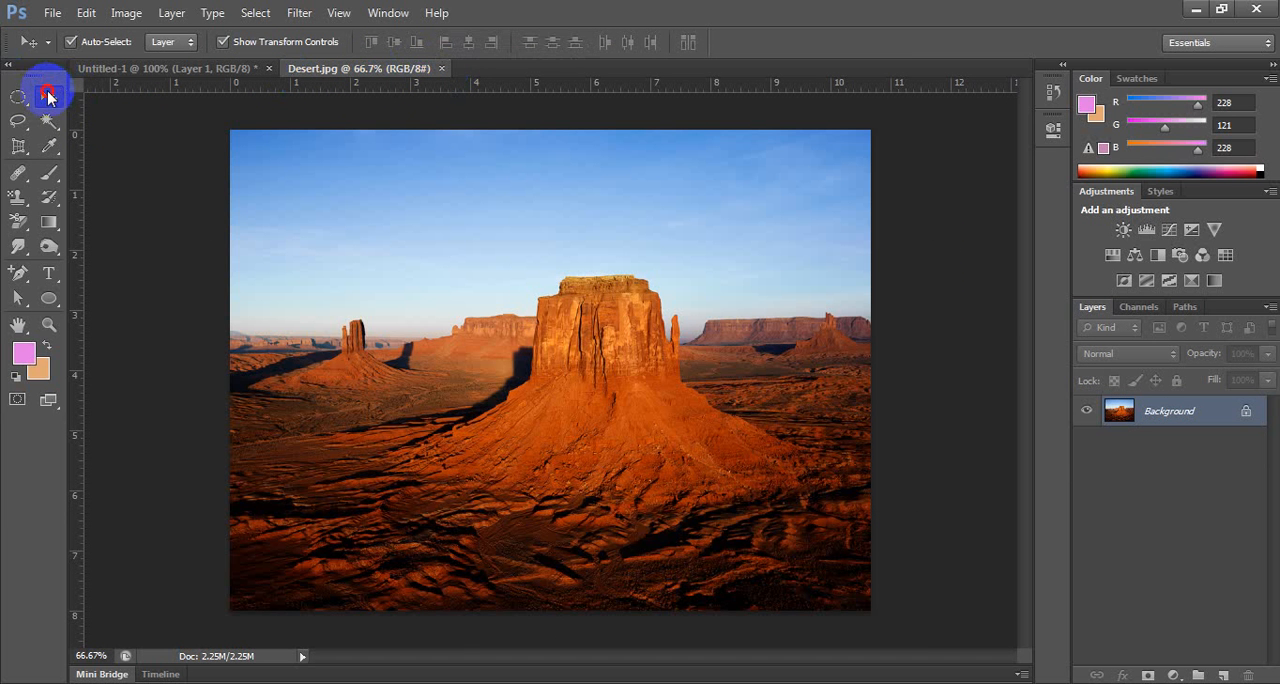
{"action": "left_click_drag", "start_coordinate": [245, 158], "coordinate": [245, 250]}
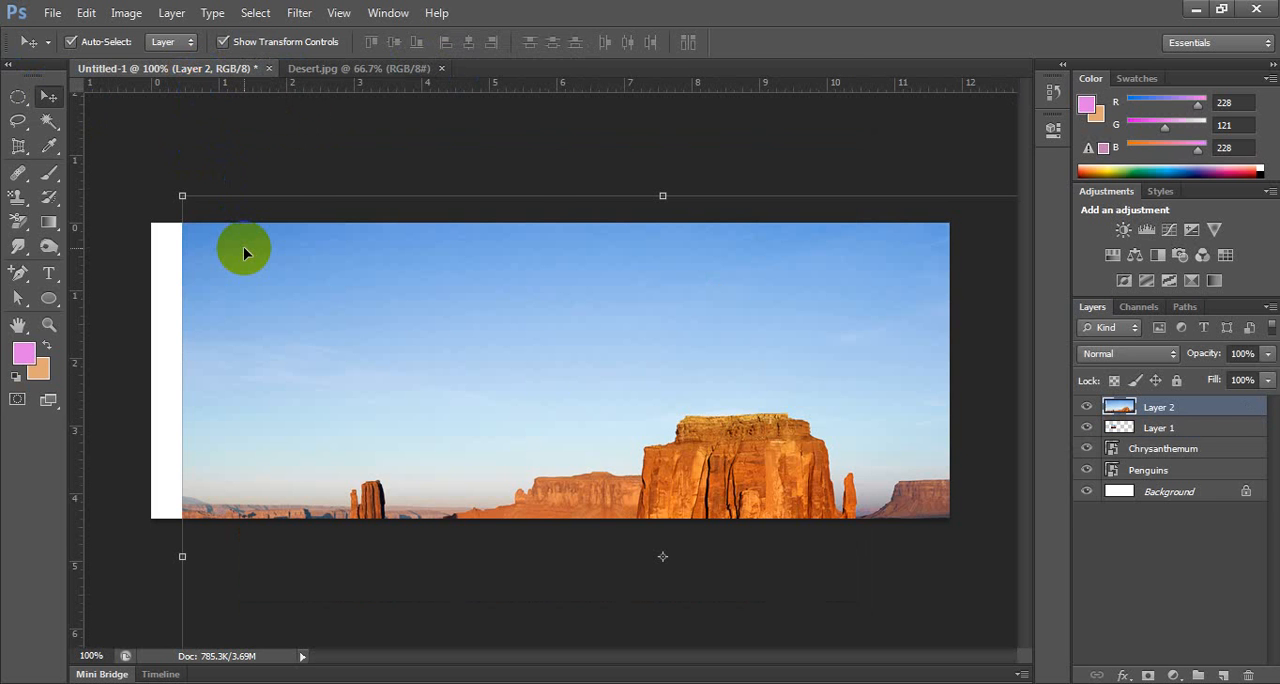
{"action": "key", "text": "ctrl+z"}
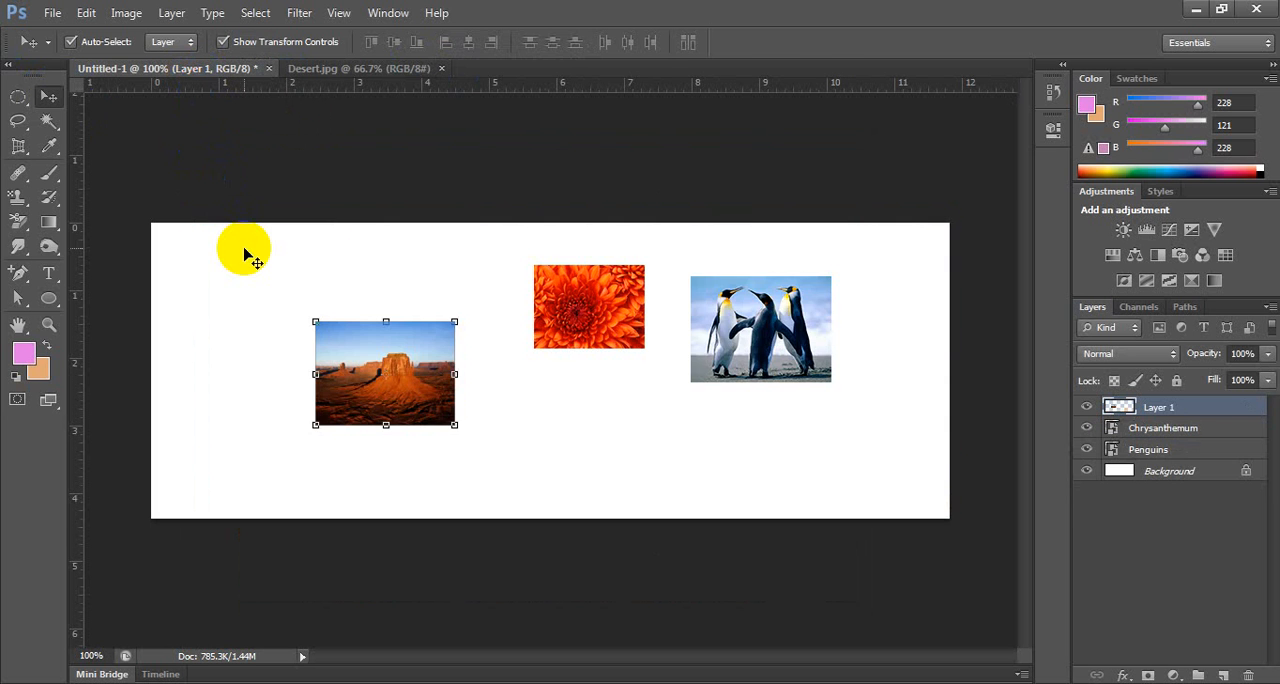
Return to the Desert.jpg document and choose the Rectangular Marquee tool.
{"action": "left_click", "coordinate": [315, 72]}
{"action": "left_click", "coordinate": [19, 98]}
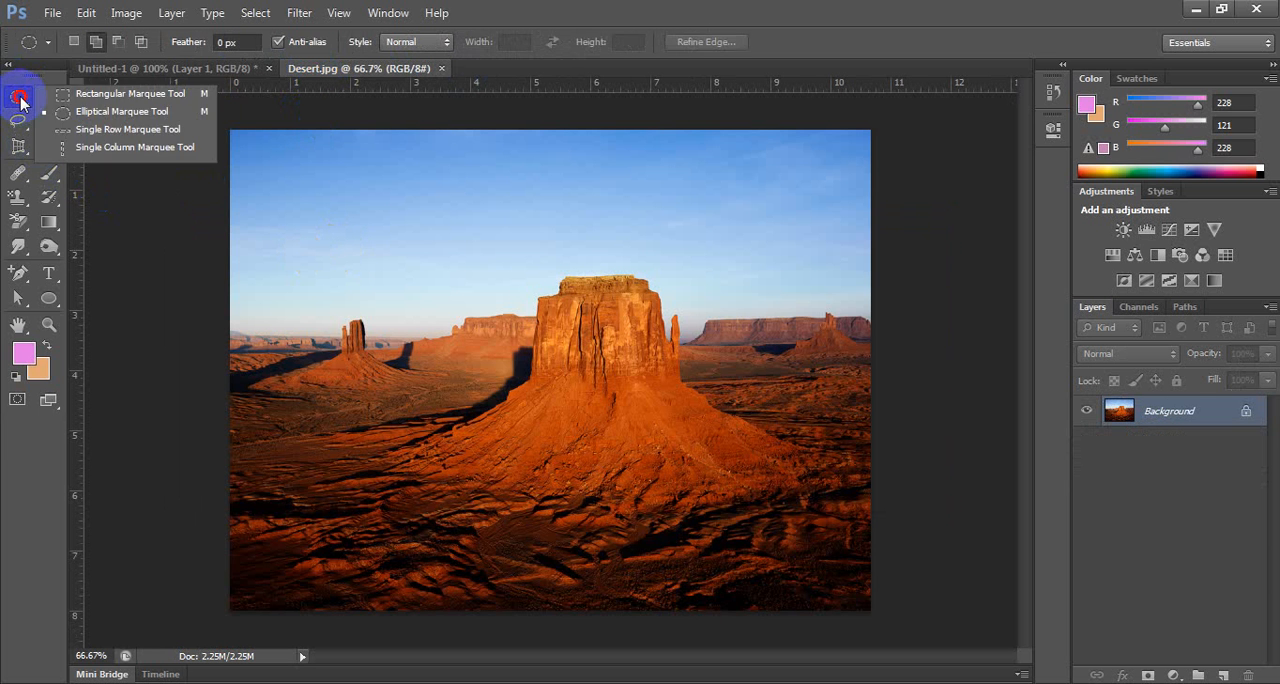
{"action": "left_click", "coordinate": [125, 93]}
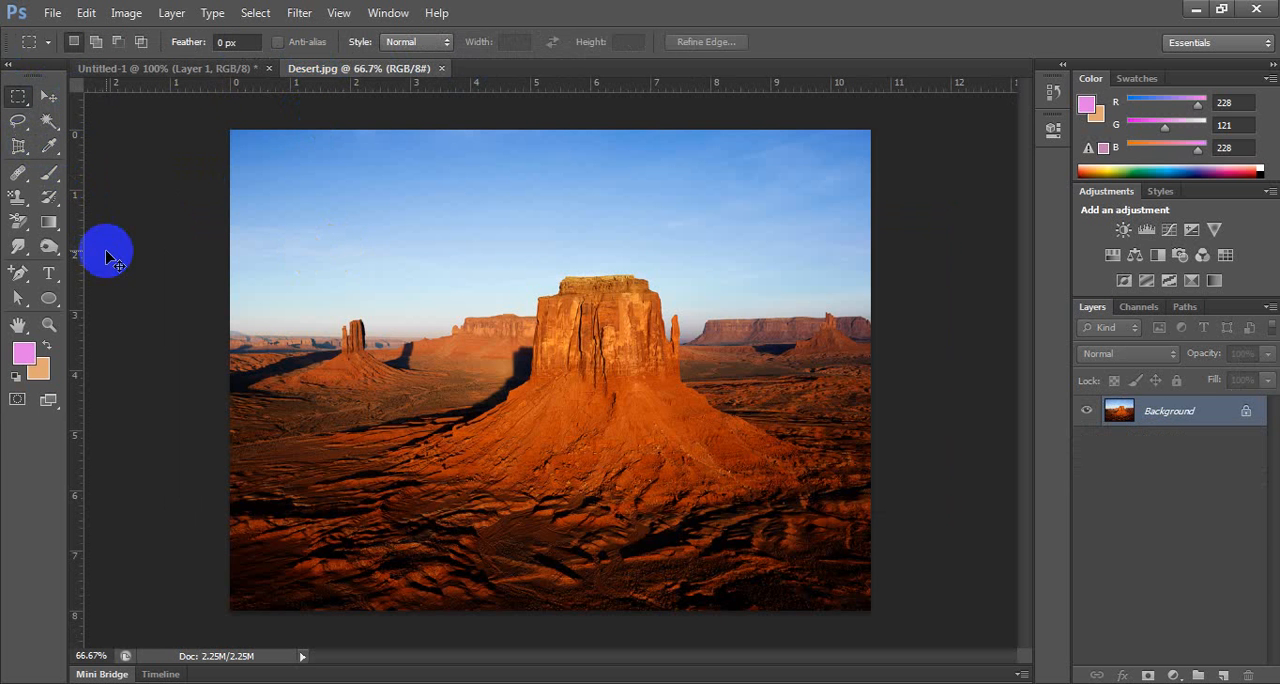
Try selecting the whole desert image with Select All and with a rectangular marquee drawn around it, clearing each selection.
{"action": "key", "text": "ctrl+a"}
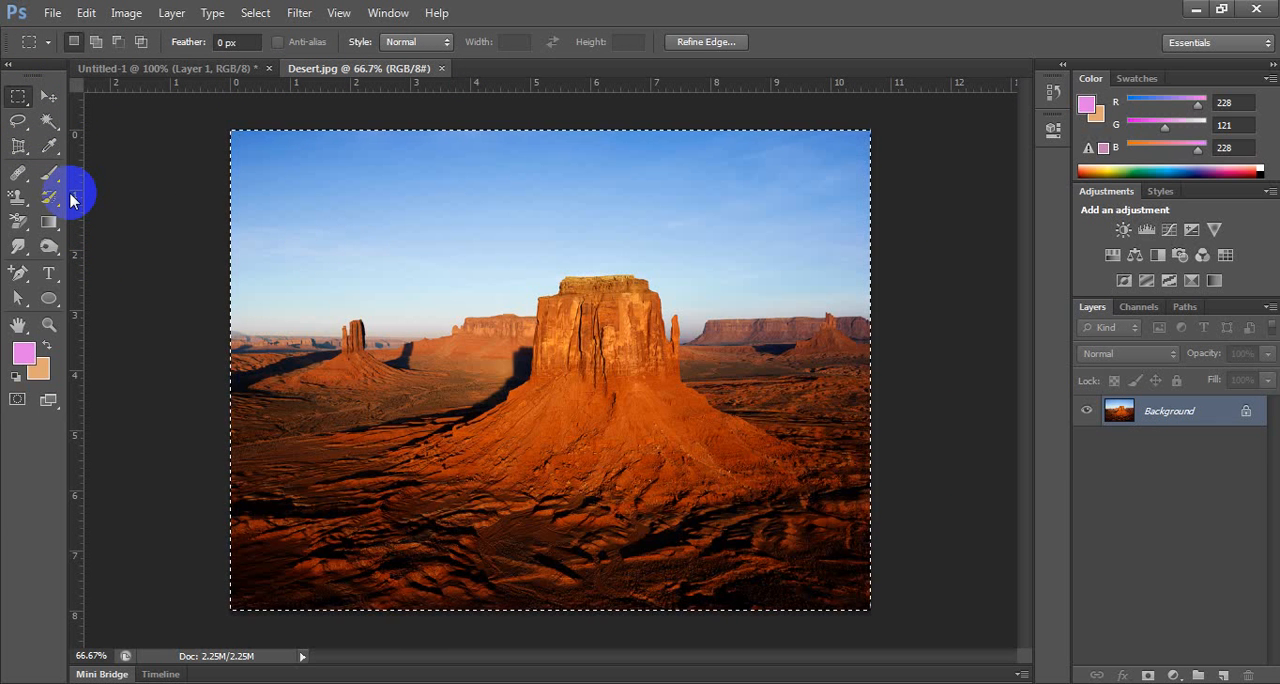
{"action": "left_click", "coordinate": [126, 177]}
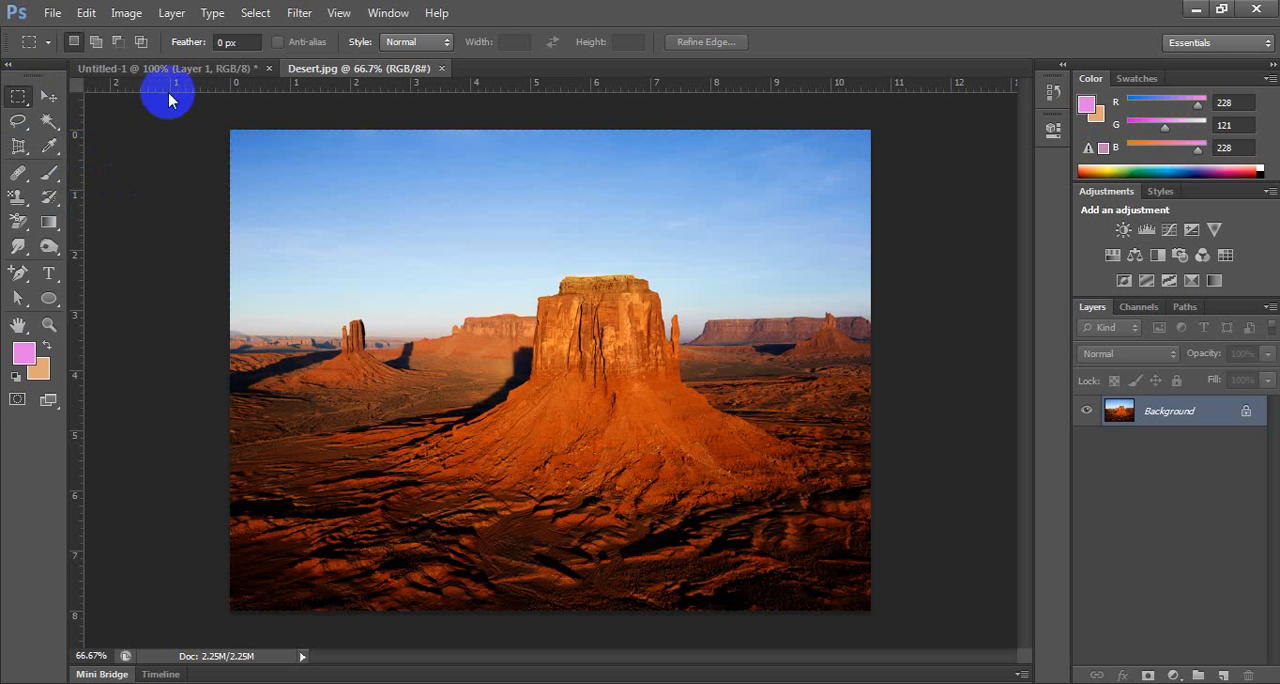
{"action": "left_click_drag", "start_coordinate": [171, 100], "coordinate": [918, 647]}
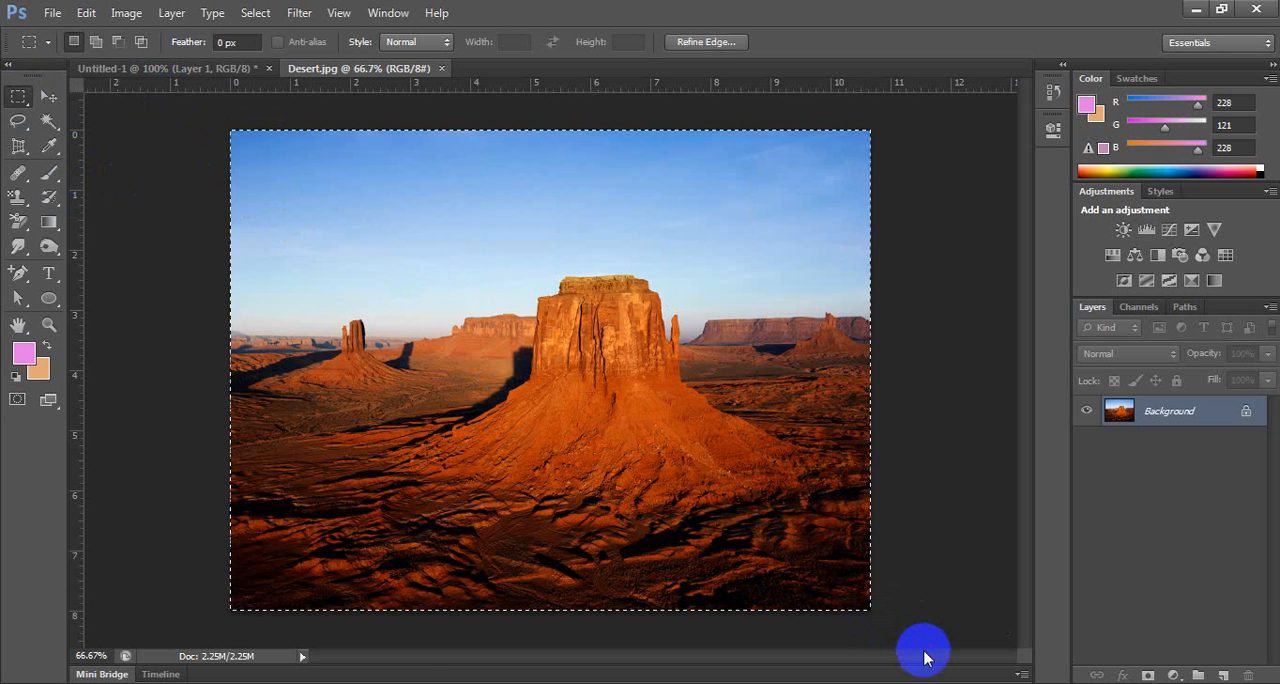
{"action": "left_click", "coordinate": [951, 352]}
Select and copy the entire desert image, and paste it into Untitled-1 as a new layer.
{"action": "key", "text": "ctrl+a"}
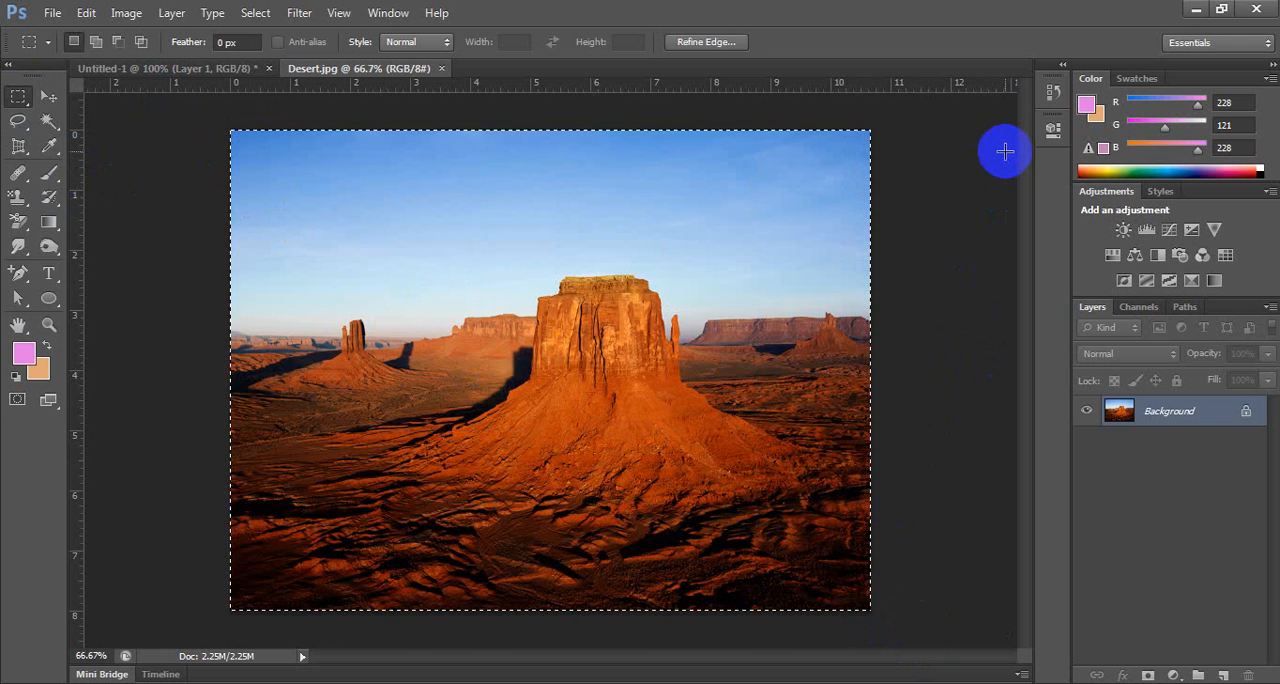
{"action": "left_click", "coordinate": [191, 70]}
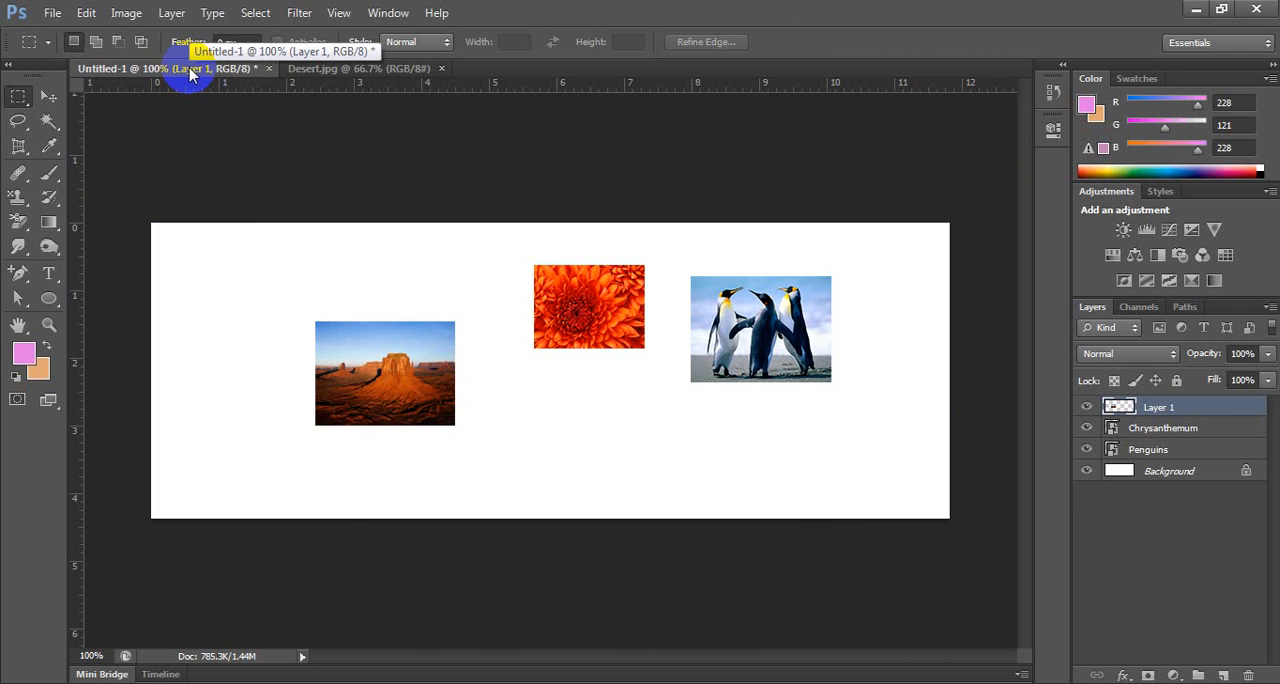
{"action": "key", "text": "ctrl+v"}
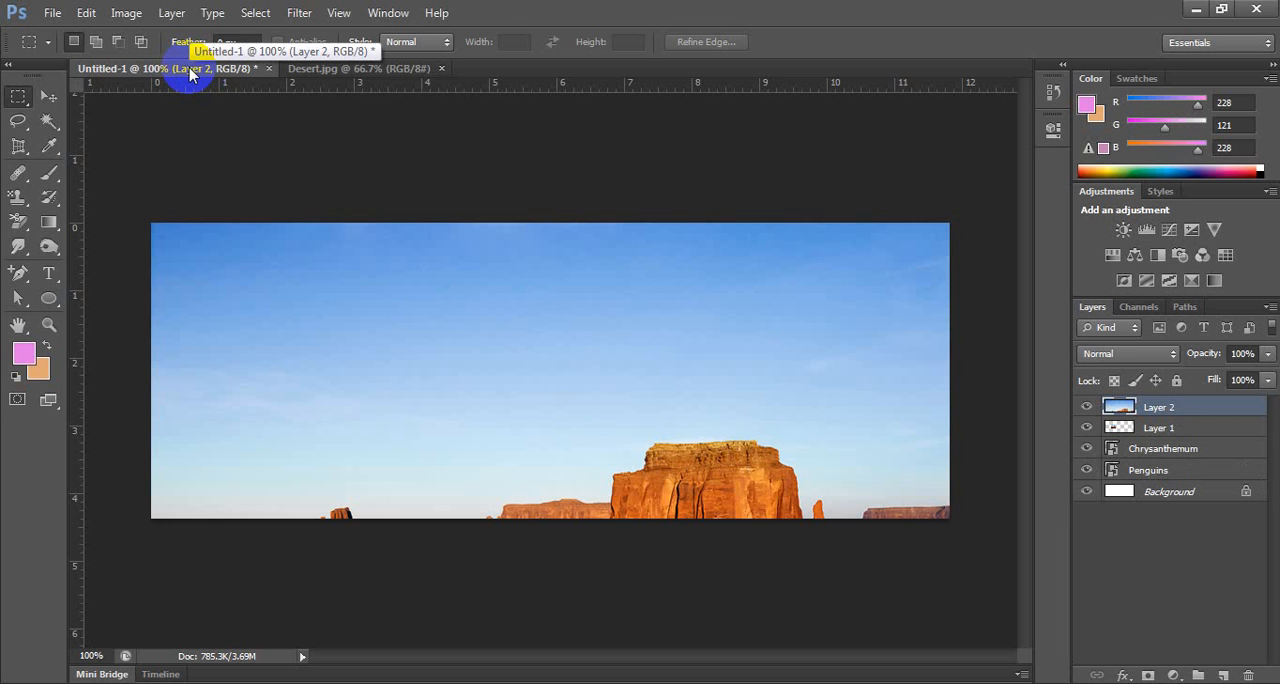
Scale the pasted desert image down proportionally with Free Transform to a medium-sized picture at the canvas's lower middle.
{"action": "key", "text": "ctrl+t"}
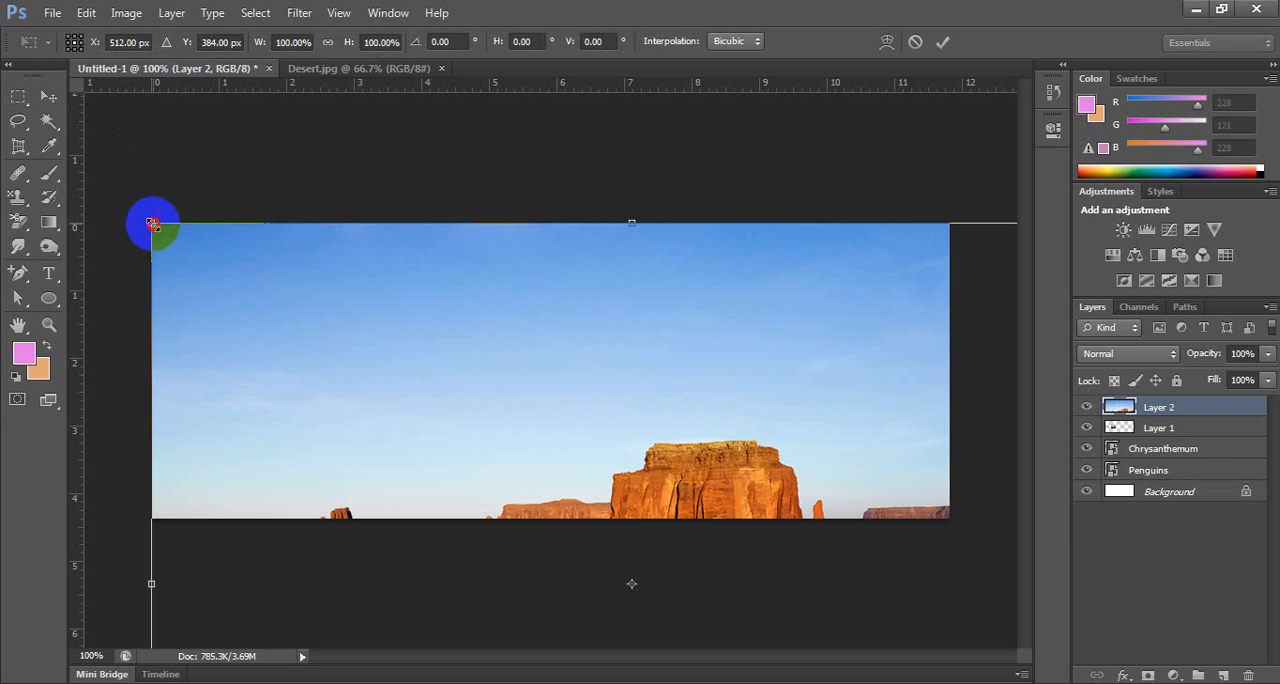
{"action": "left_click_drag", "start_coordinate": [151, 222], "coordinate": [516, 326]}
{"action": "key", "text": "Return"}
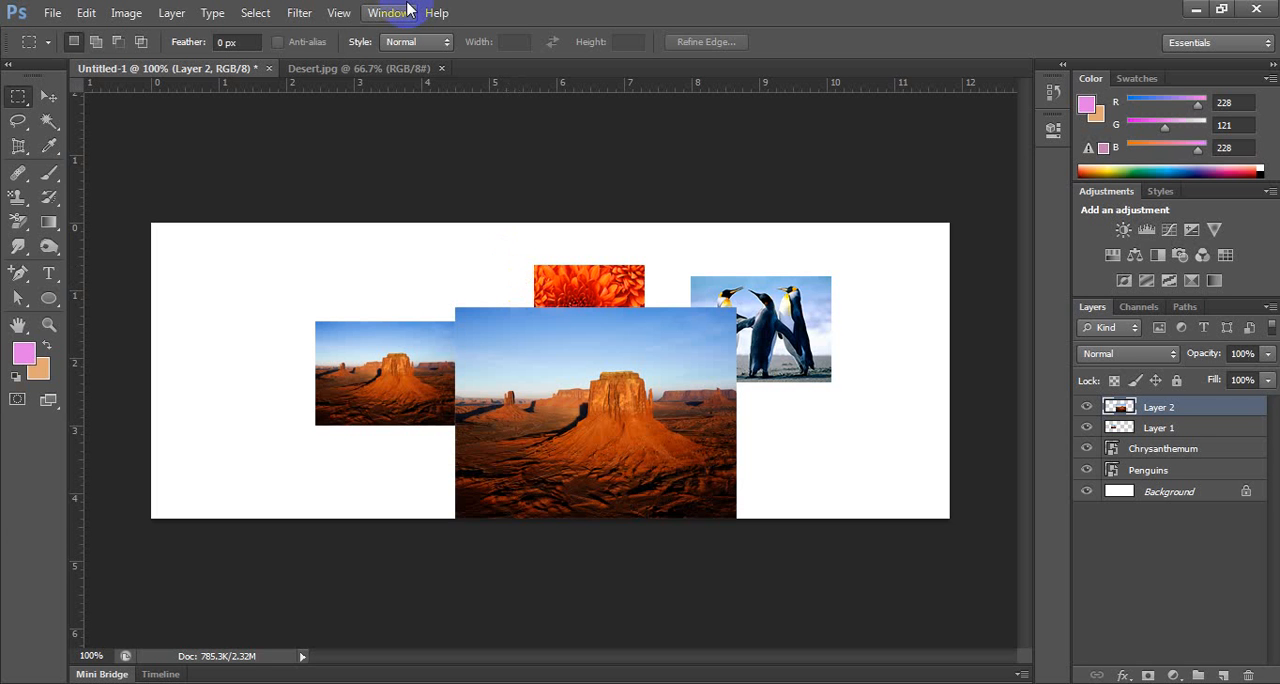
Delete the four image layers from Layer 2 down to Penguins, keeping only the Background.
{"action": "left_click", "coordinate": [1170, 470], "text": "shift"}
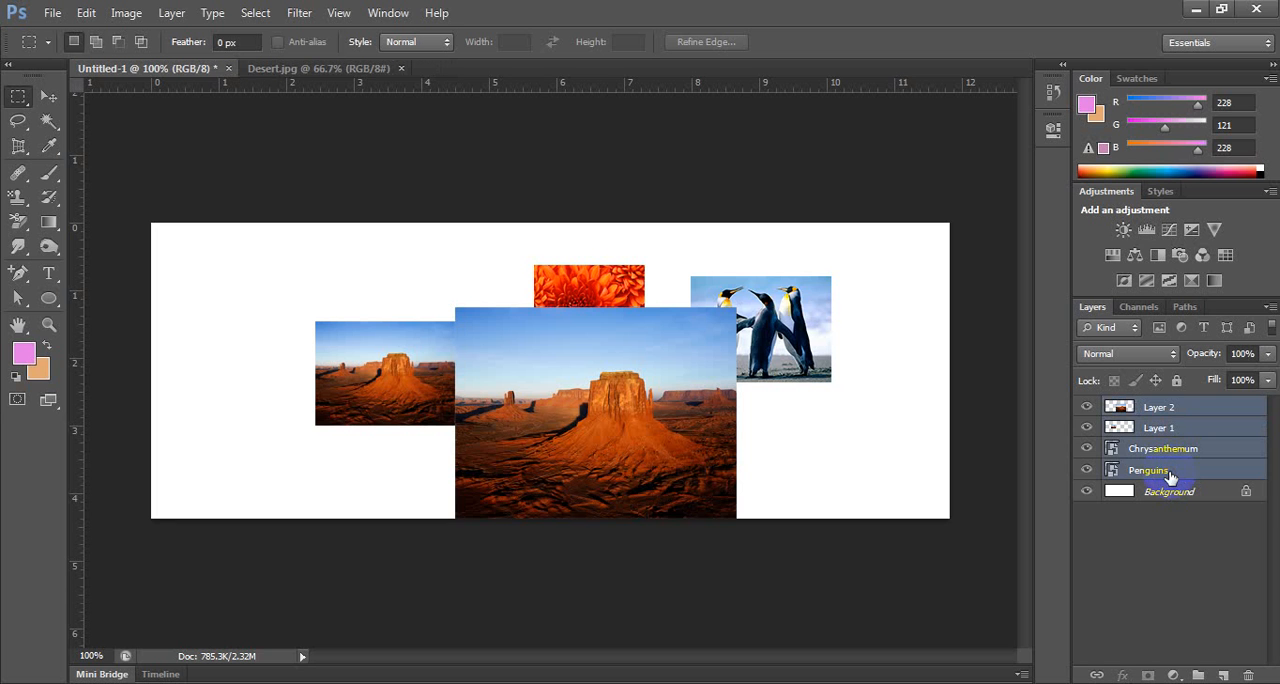
{"action": "key", "text": "Delete"}
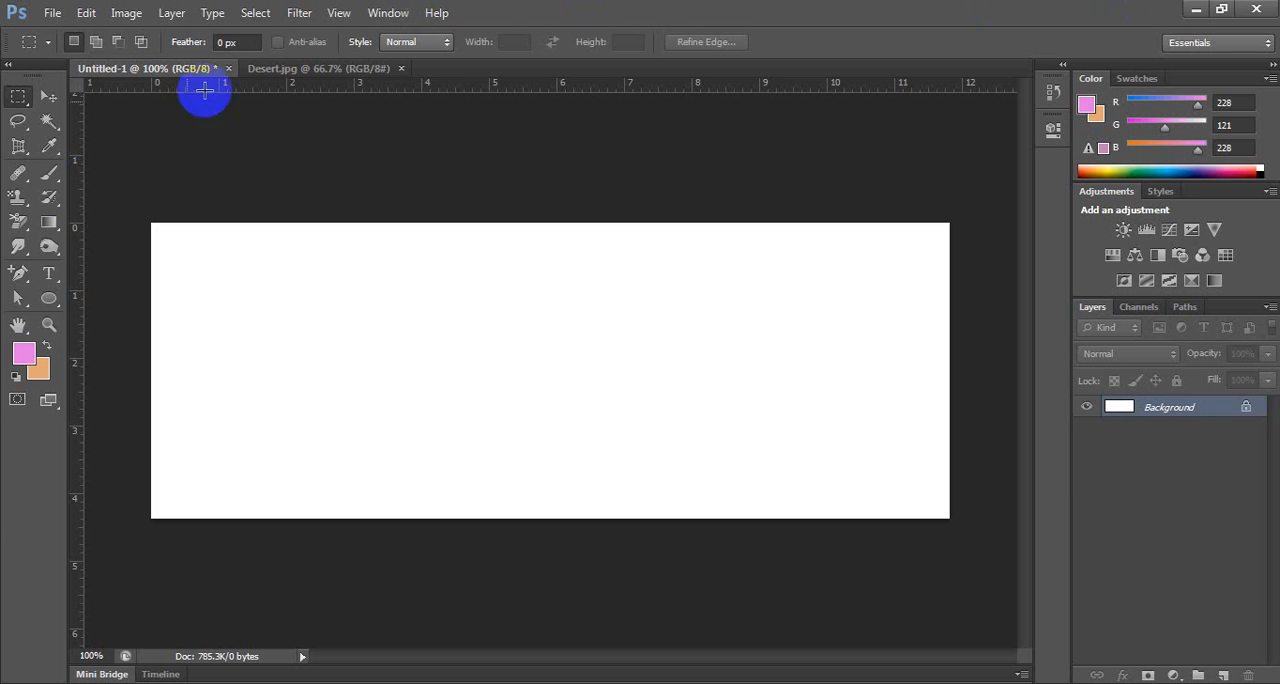
Draw a circle about 205 px in diameter on the canvas's left part with the Ellipse tool and fill it with medium blue.
{"action": "left_click", "coordinate": [50, 300]}
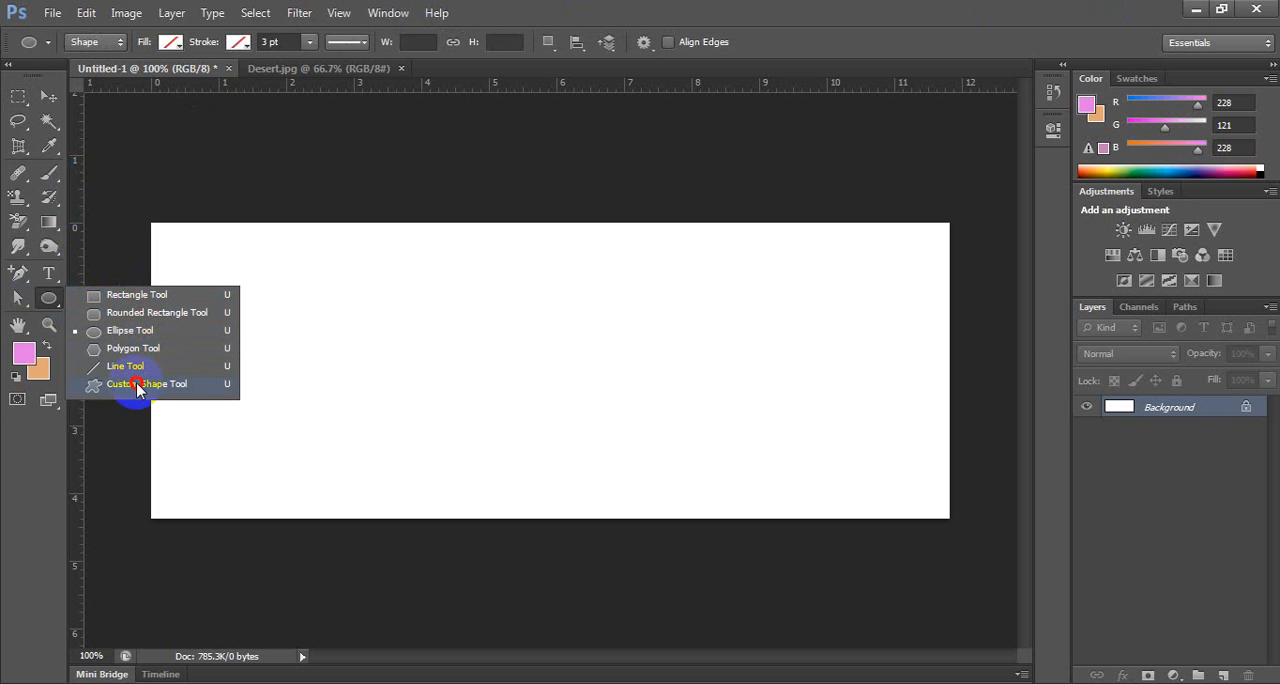
{"action": "left_click", "coordinate": [163, 331]}
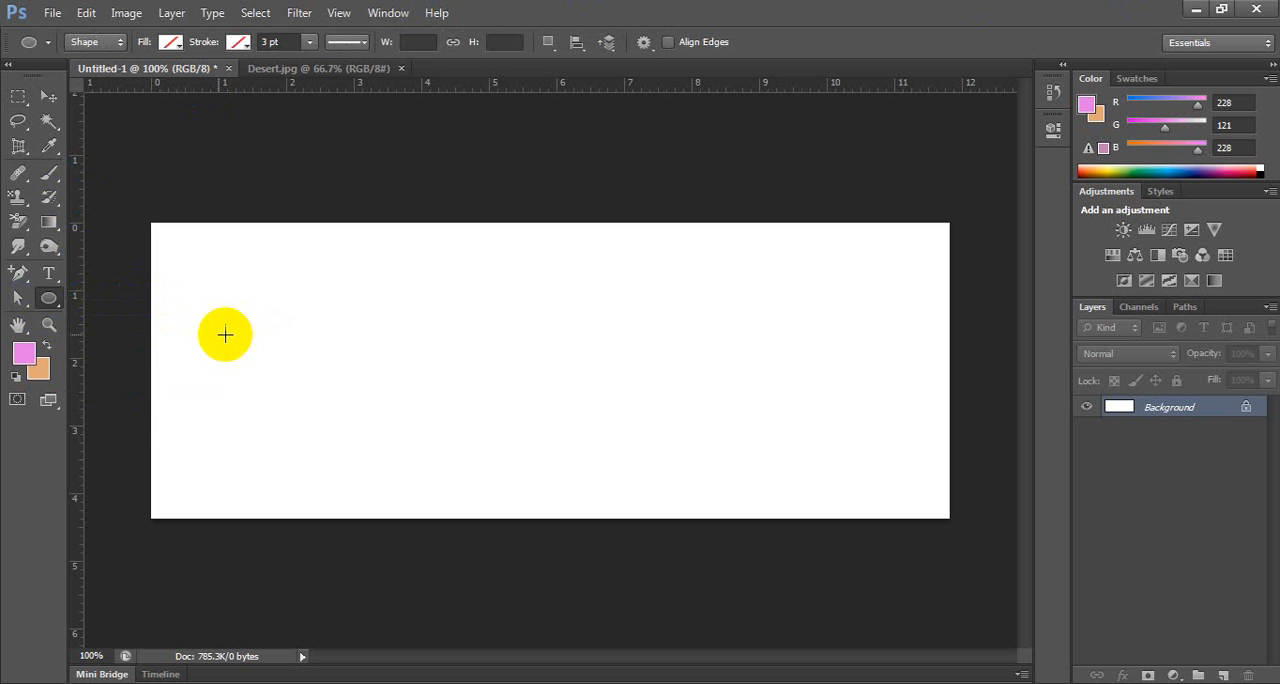
{"action": "left_click_drag", "start_coordinate": [248, 266], "coordinate": [440, 470]}
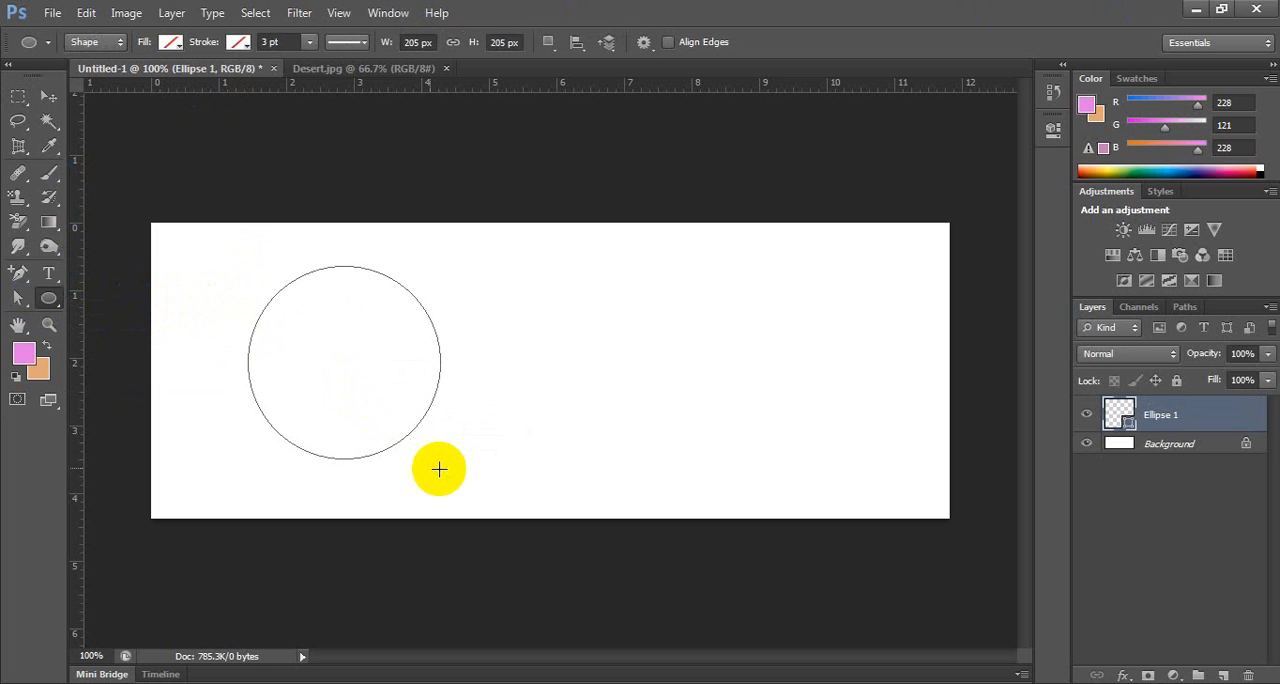
{"action": "left_click", "coordinate": [172, 42]}
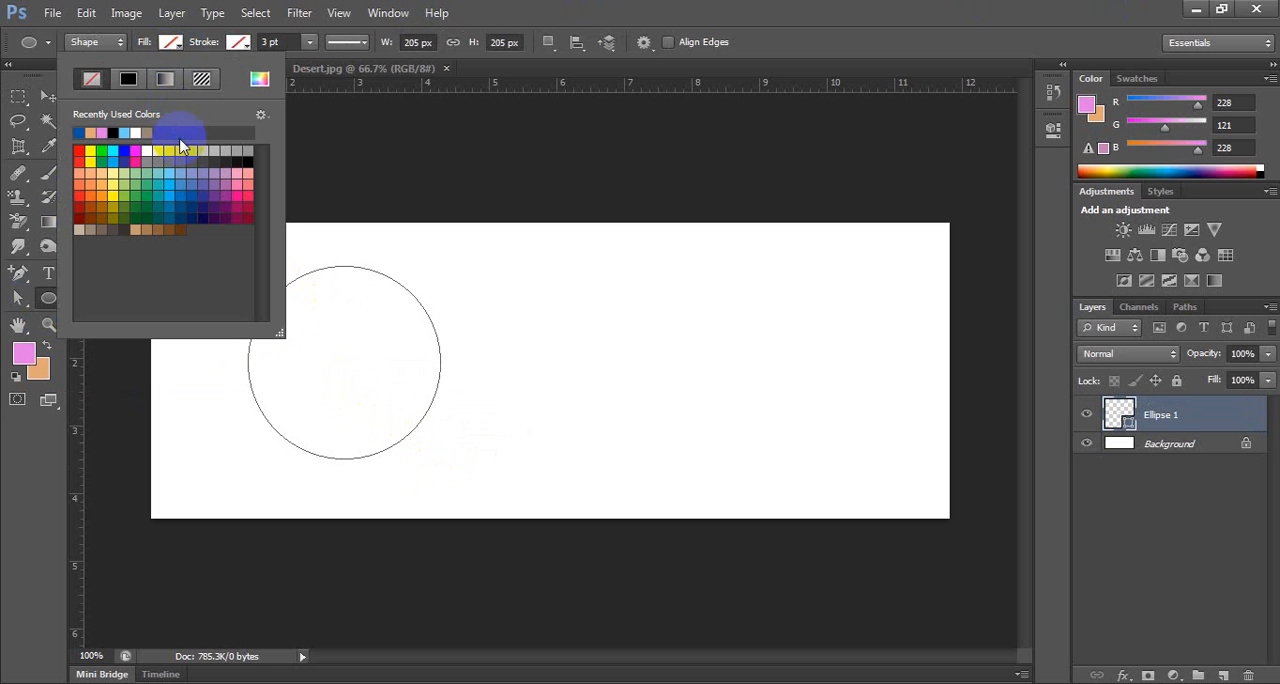
{"action": "left_click", "coordinate": [181, 189]}
{"action": "left_click", "coordinate": [579, 17]}
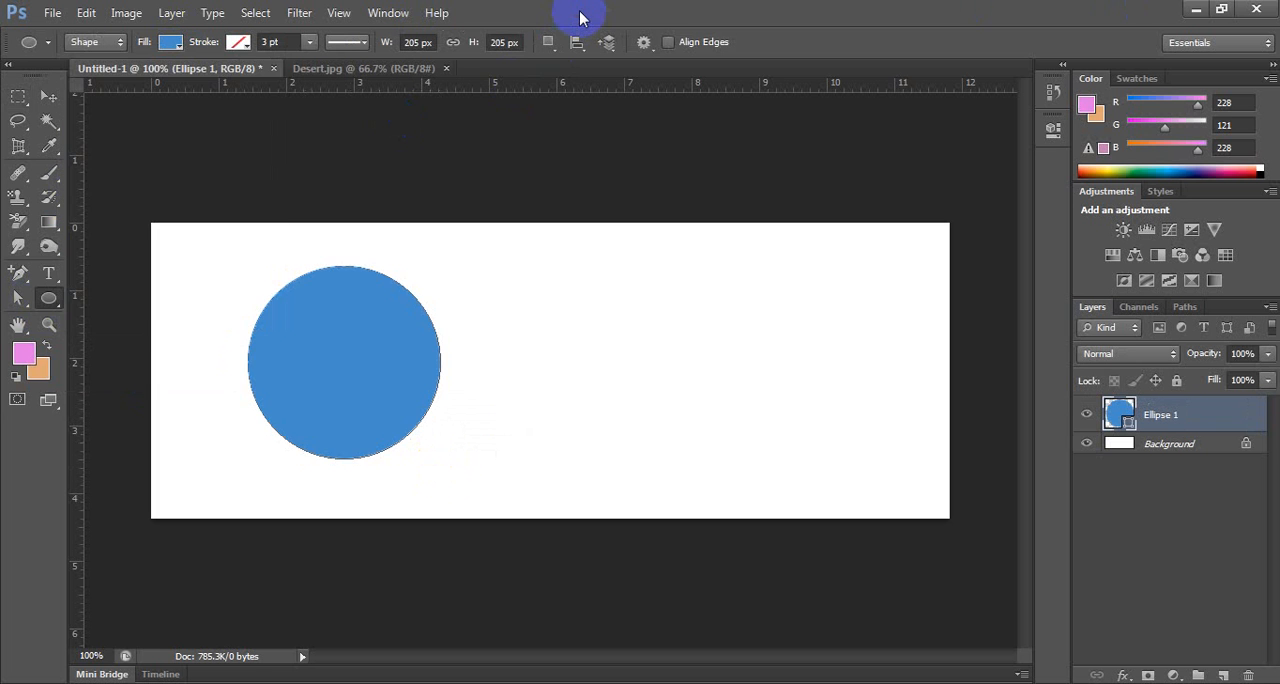
Place Chrysanthemum.jpg from Sample Pictures above the circle, scaled down proportionally to about 45%, and commit the placement.
{"action": "left_click", "coordinate": [50, 13]}
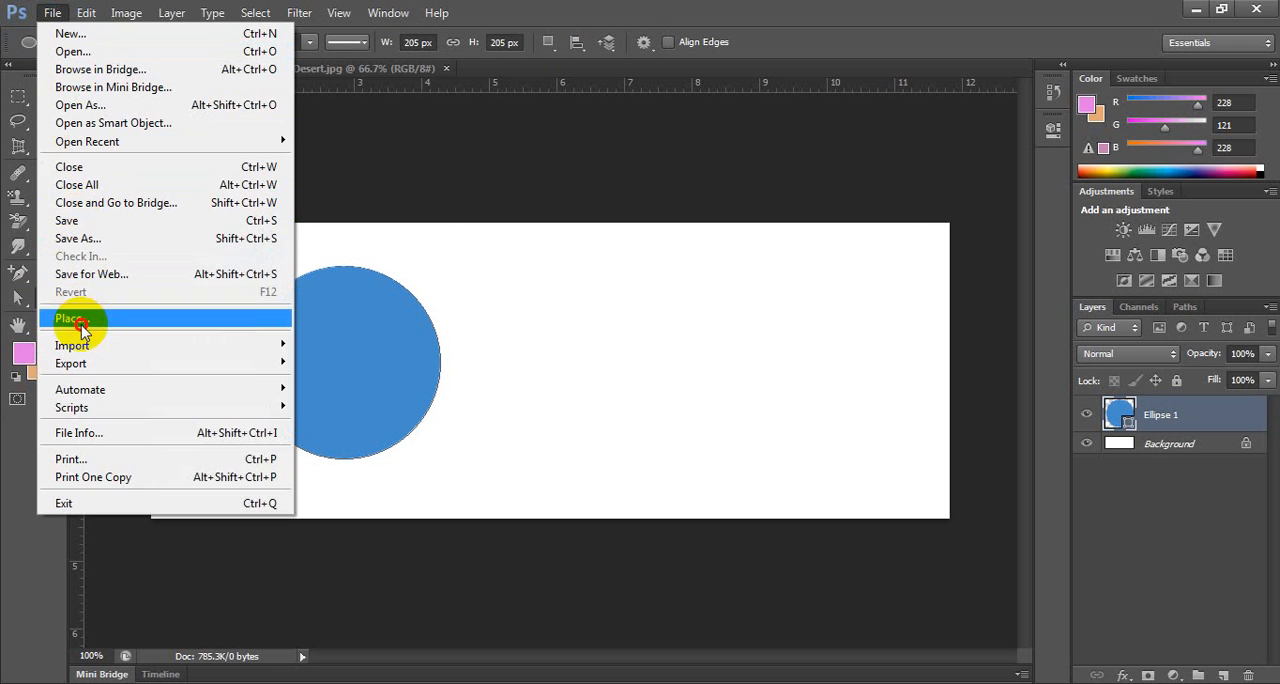
{"action": "left_click", "coordinate": [78, 320]}
{"action": "left_click", "coordinate": [472, 215]}
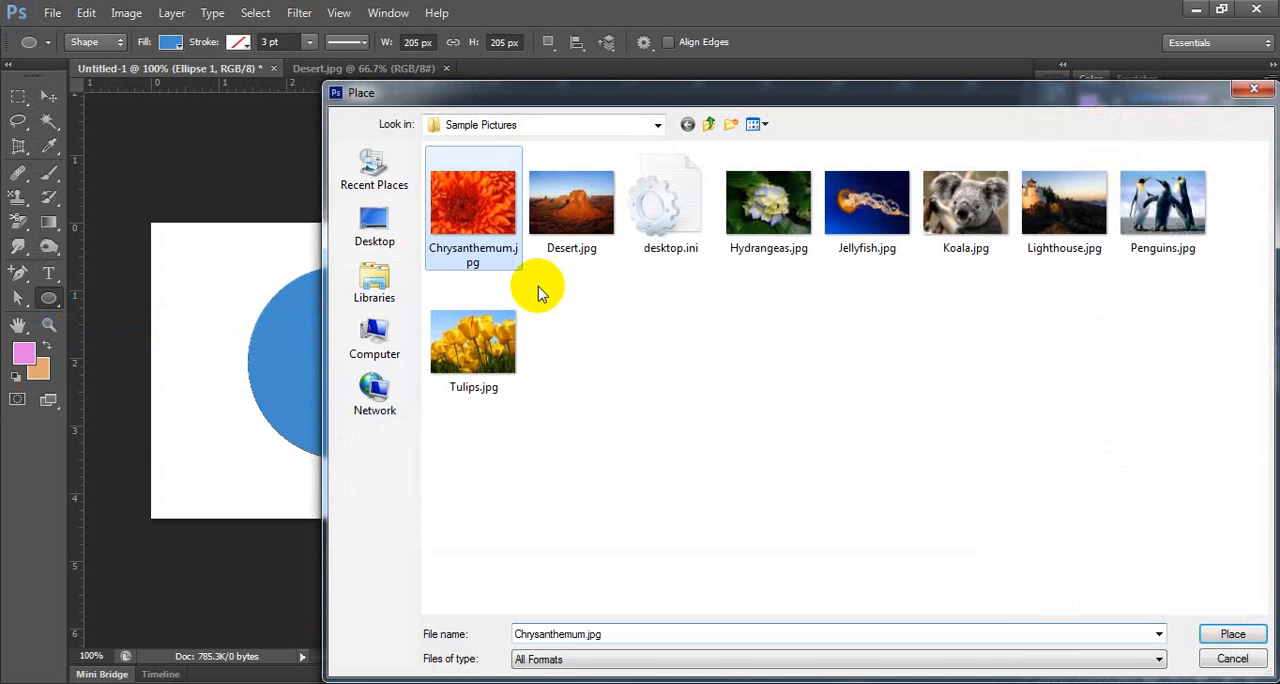
{"action": "left_click", "coordinate": [1233, 634]}
{"action": "left_click_drag", "start_coordinate": [346, 223], "coordinate": [389, 250]}
{"action": "key", "text": "u"}
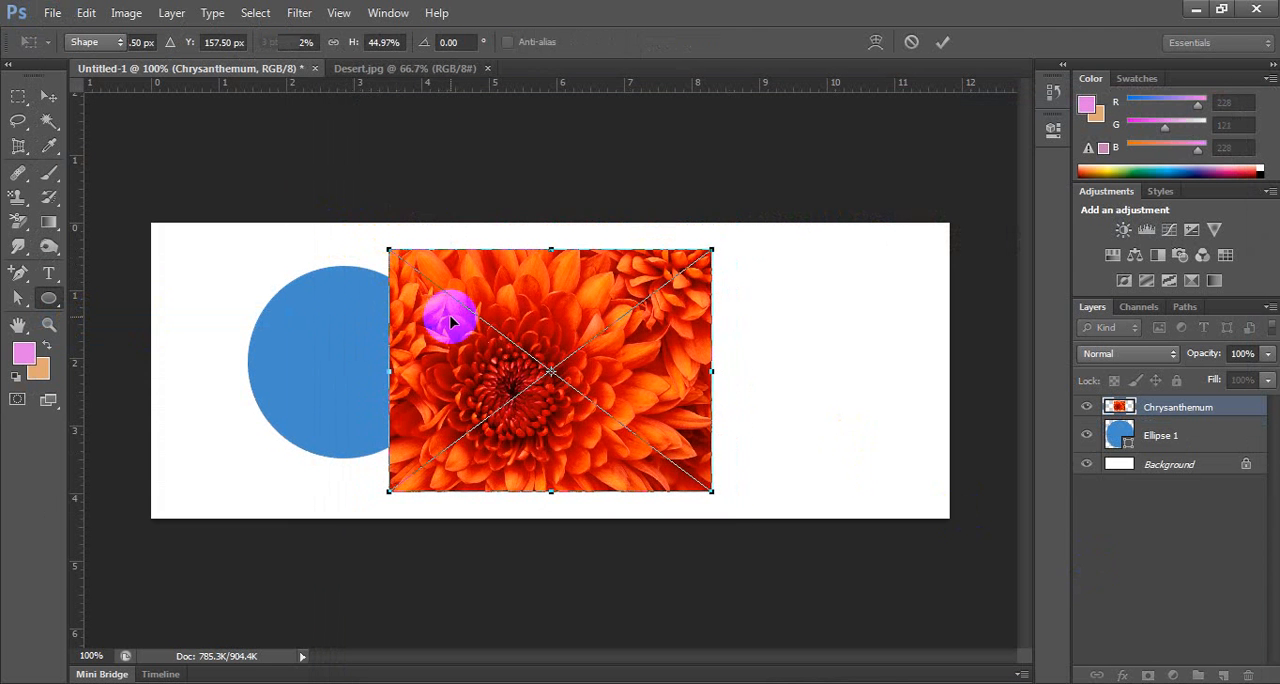
{"action": "key", "text": "Return"}
Move the chrysanthemum image to the right of the blue circle and adjust both positions so they sit side by side without overlapping.
{"action": "left_click", "coordinate": [49, 96]}
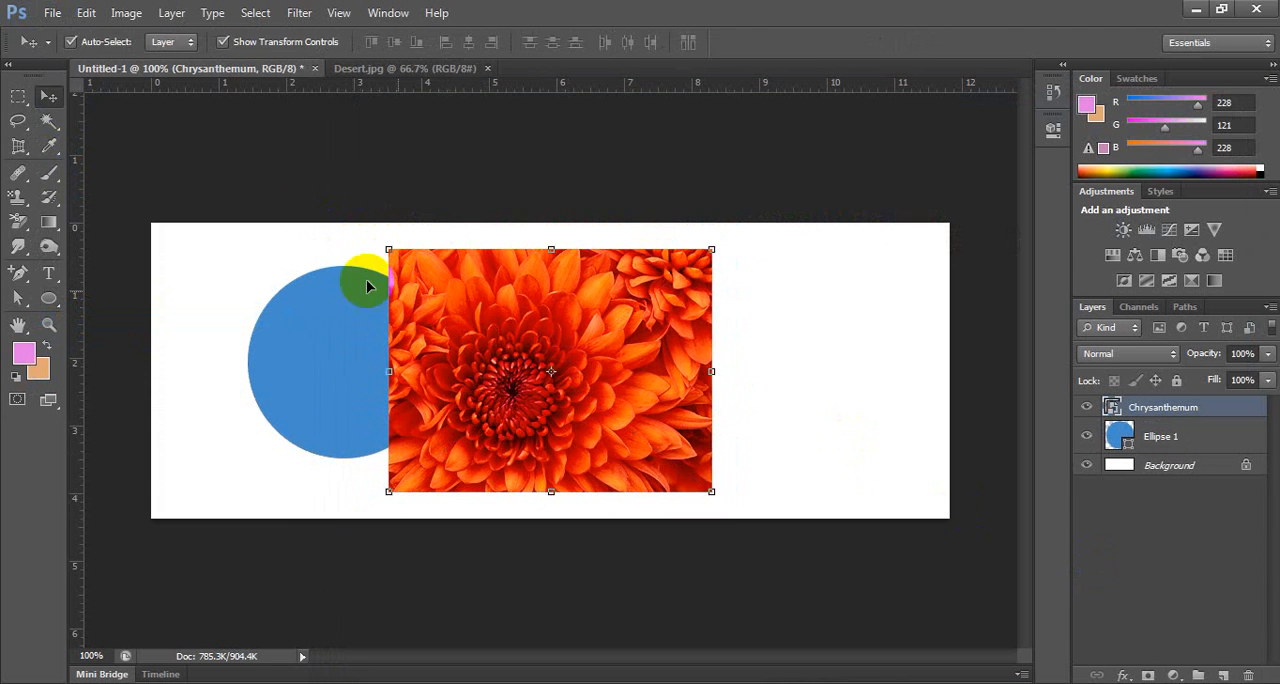
{"action": "left_click_drag", "start_coordinate": [529, 333], "coordinate": [640, 325]}
{"action": "mouse_move", "coordinate": [361, 379]}
{"action": "left_mouse_down"}
{"action": "mouse_move", "coordinate": [347, 388]}
{"action": "mouse_move", "coordinate": [351, 370]}
{"action": "left_mouse_up"}
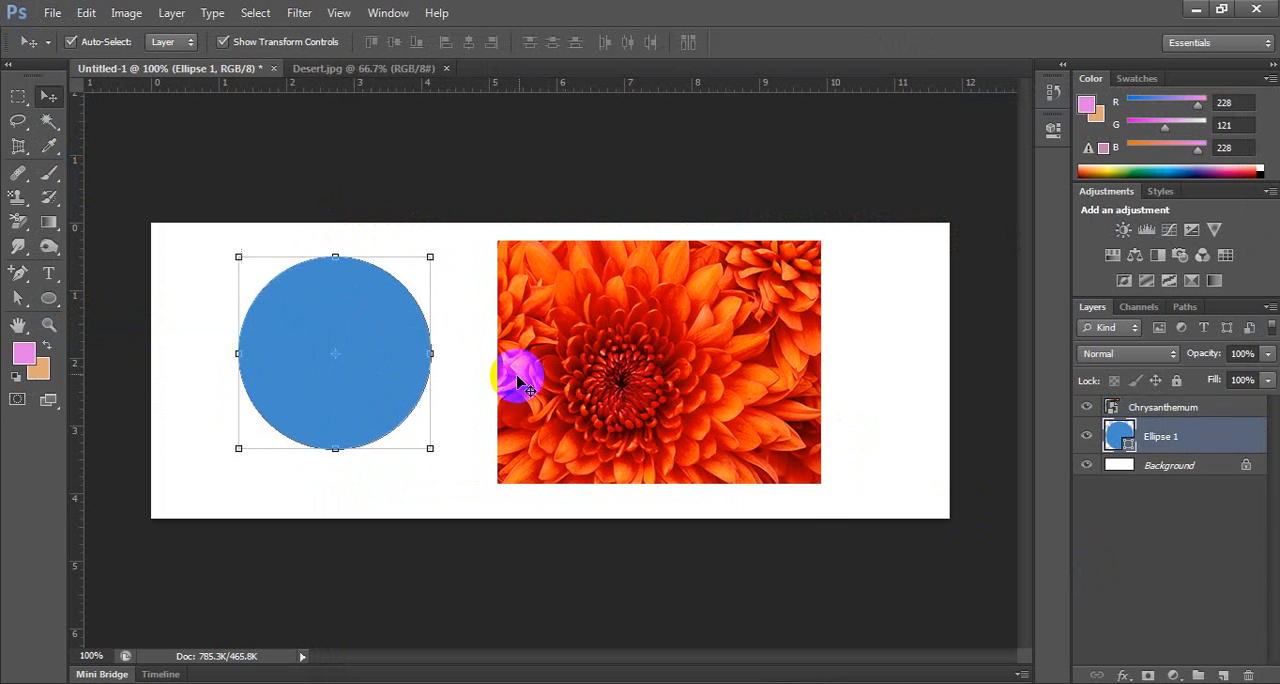
{"action": "mouse_move", "coordinate": [585, 323]}
{"action": "left_mouse_down"}
{"action": "mouse_move", "coordinate": [585, 358]}
{"action": "mouse_move", "coordinate": [575, 342]}
{"action": "left_mouse_up"}
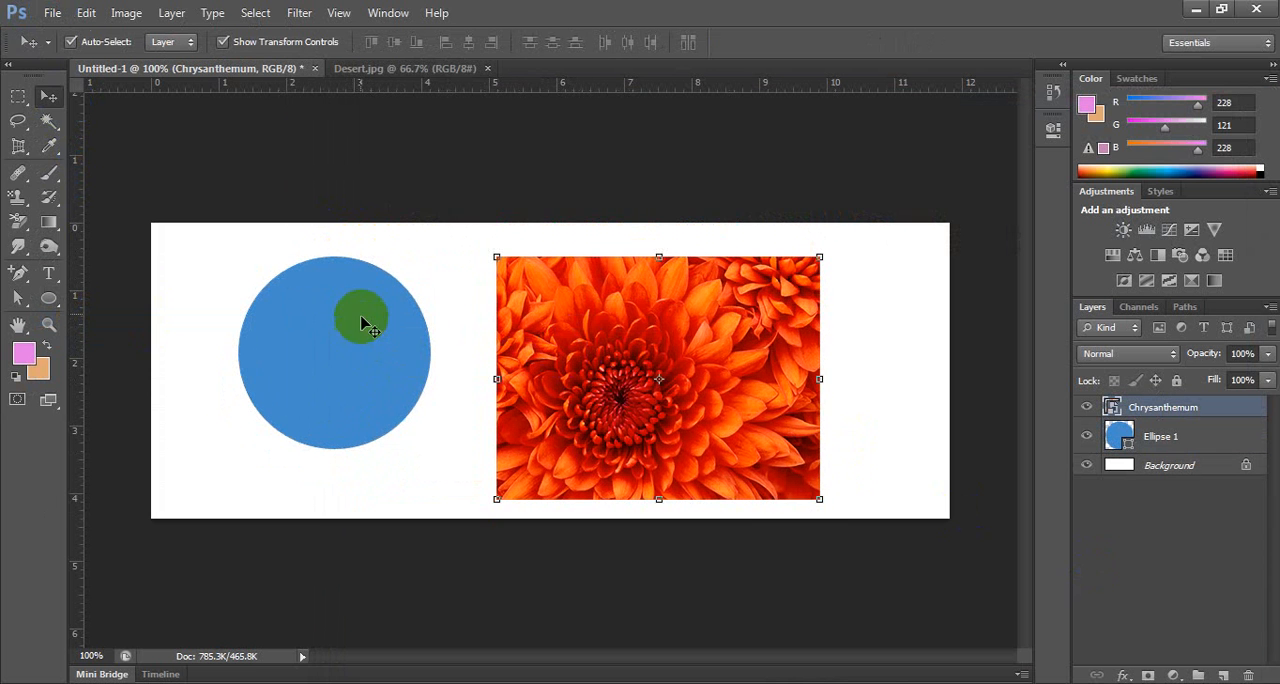
{"action": "mouse_move", "coordinate": [363, 320]}
{"action": "left_mouse_down"}
{"action": "mouse_move", "coordinate": [381, 316]}
{"action": "mouse_move", "coordinate": [376, 330]}
{"action": "left_mouse_up"}
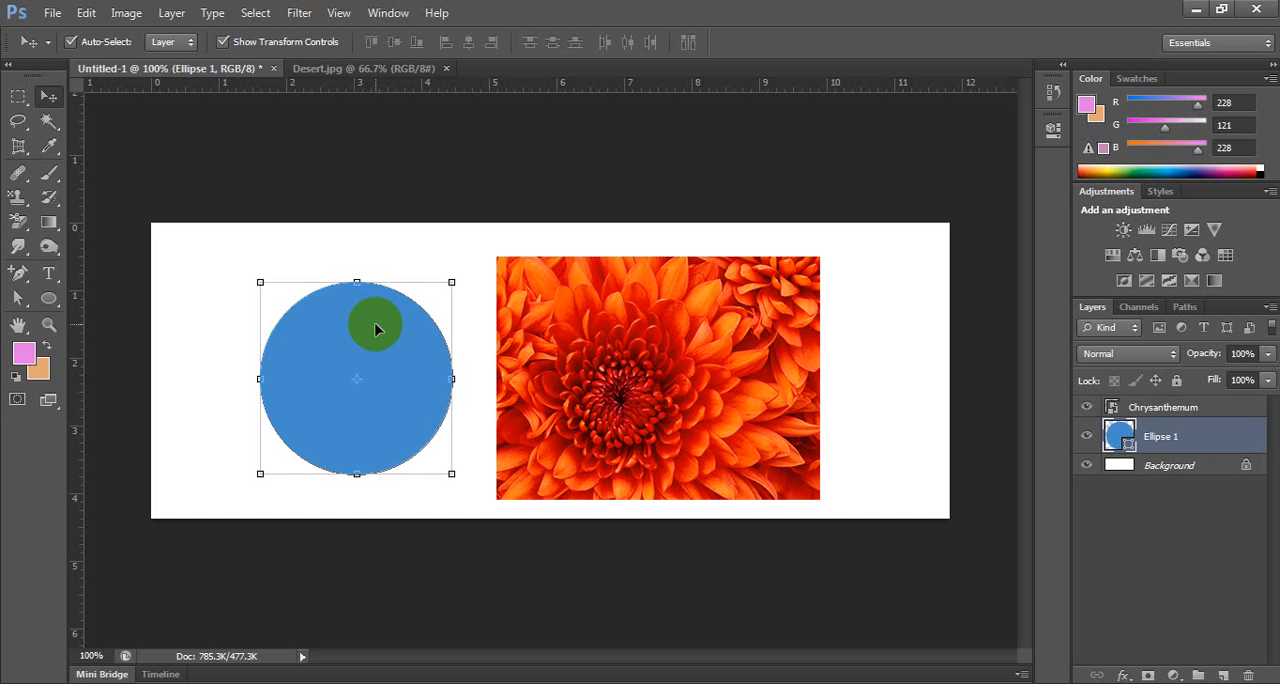
Move the chrysanthemum image over the blue circle, away again and back over it, leaving the circle fully covered.
{"action": "left_click_drag", "start_coordinate": [554, 323], "coordinate": [311, 332]}
{"action": "left_click_drag", "start_coordinate": [408, 363], "coordinate": [671, 363]}
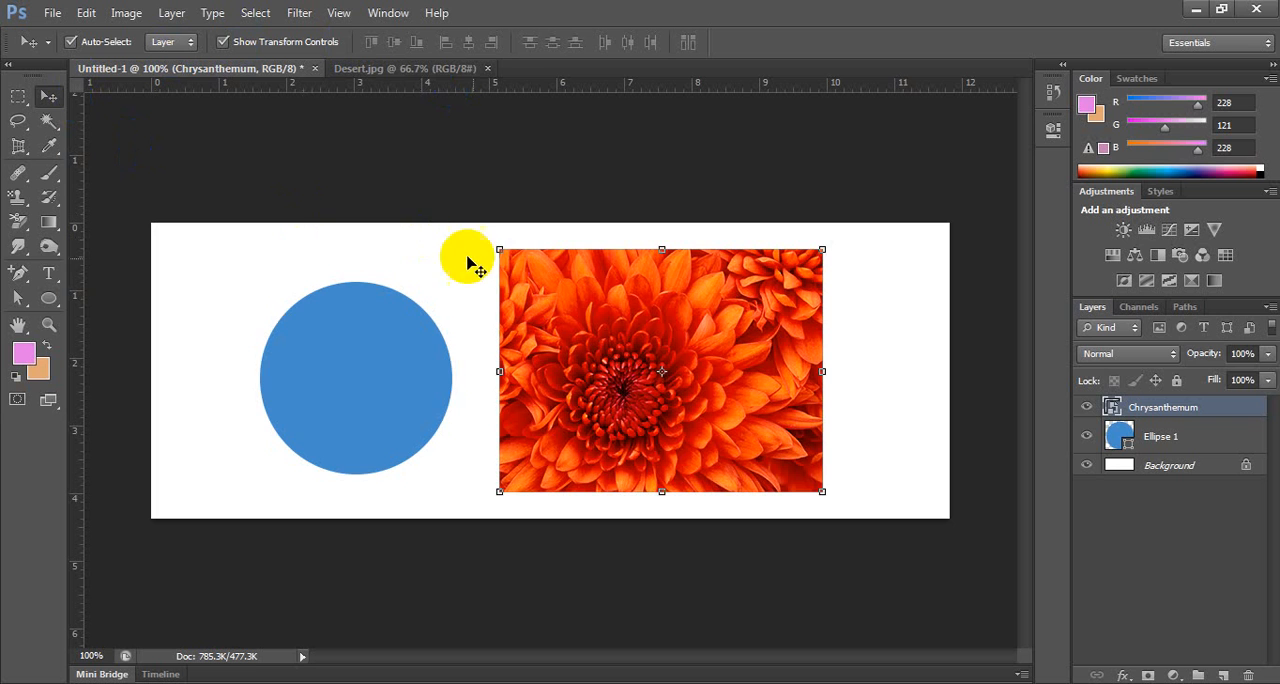
{"action": "left_click", "coordinate": [456, 290]}
{"action": "left_click_drag", "start_coordinate": [525, 290], "coordinate": [268, 300]}
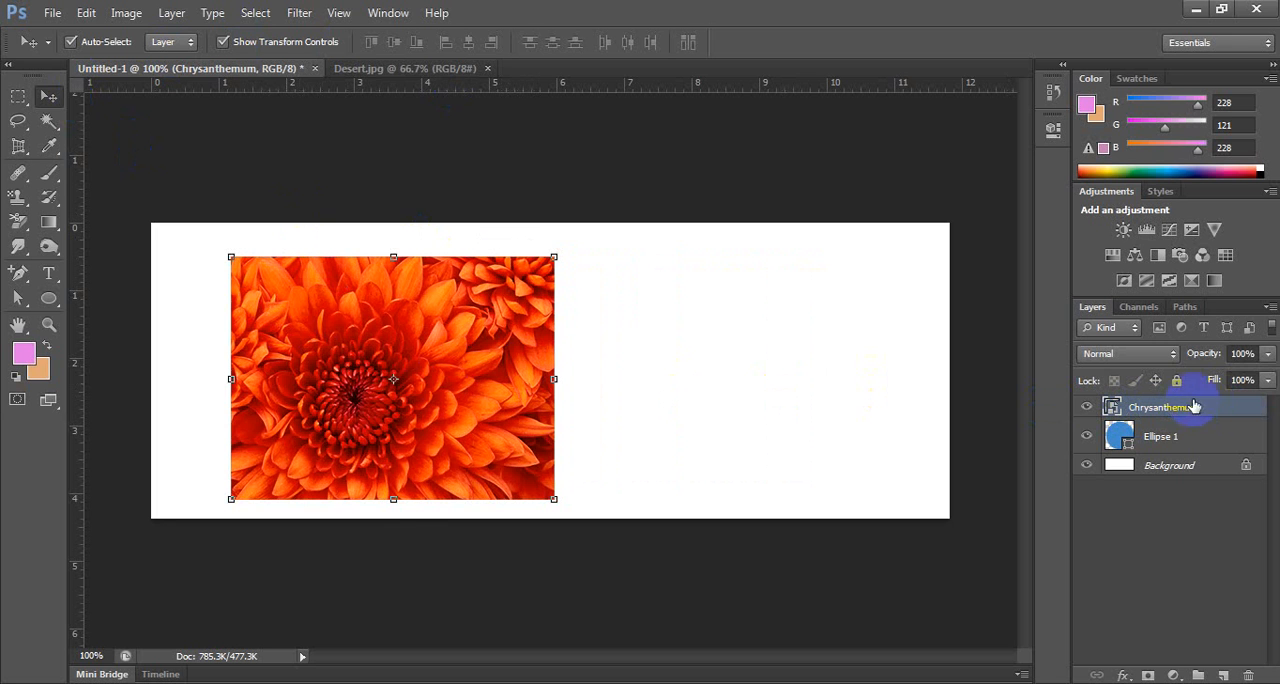
Toggle the Chrysanthemum layer's visibility several times to check the circle's position beneath it, leaving the layer visible.
{"action": "left_click", "coordinate": [1086, 408]}
{"action": "left_click", "coordinate": [1086, 408]}
{"action": "left_click", "coordinate": [1086, 408]}
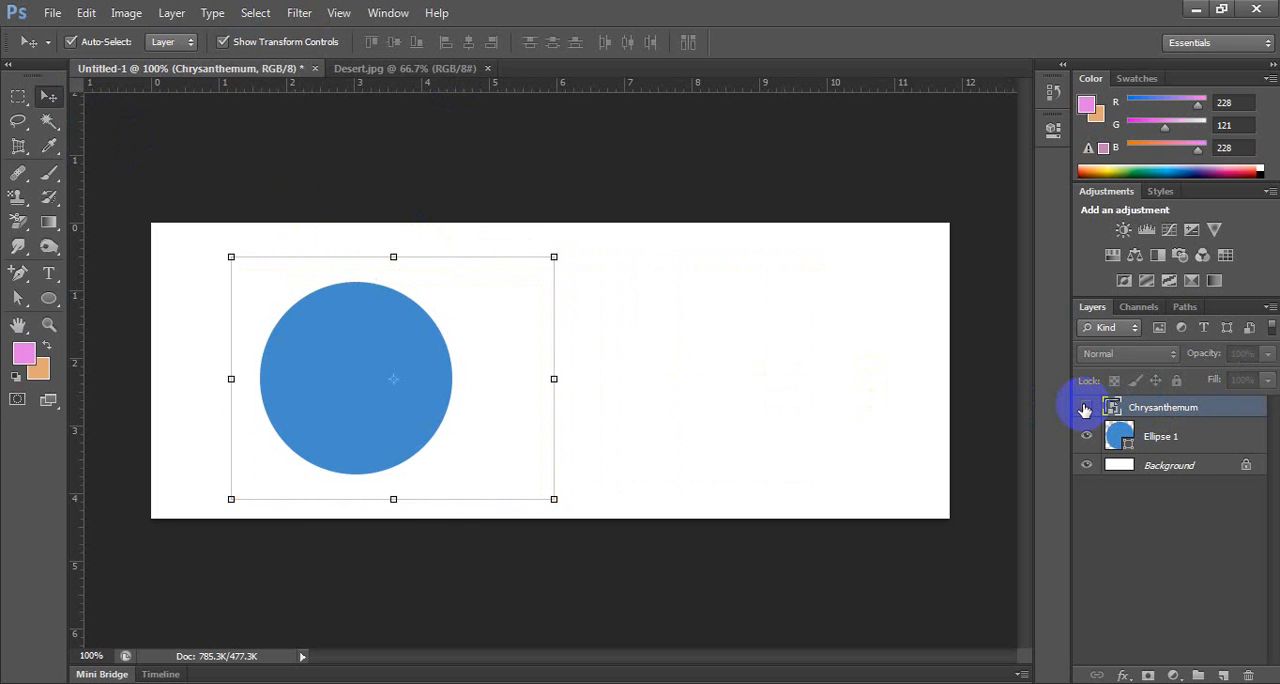
{"action": "left_click", "coordinate": [1086, 408]}
{"action": "left_click", "coordinate": [1086, 408]}
{"action": "left_click", "coordinate": [1086, 408]}
{"action": "left_click", "coordinate": [1086, 408]}
{"action": "left_click", "coordinate": [1086, 408]}
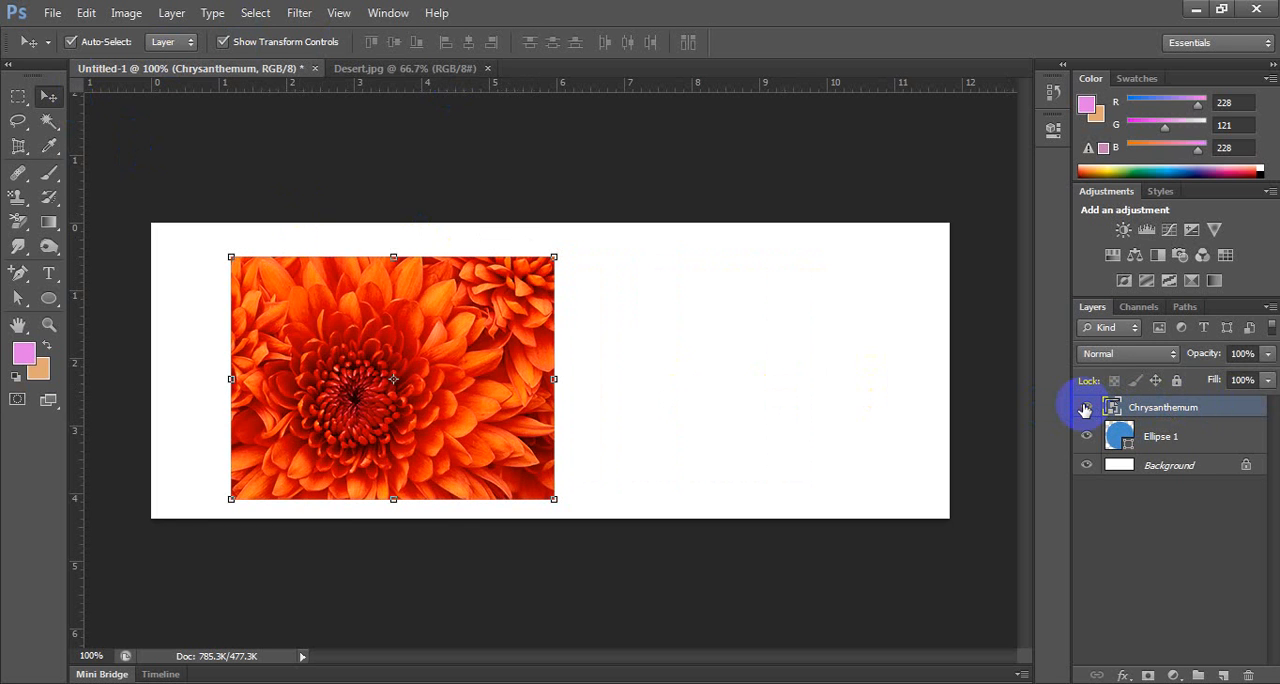
Create a clipping mask from the Chrysanthemum layer to the Ellipse 1 layer below and deselect the layers.
{"action": "right_click", "coordinate": [1221, 409]}
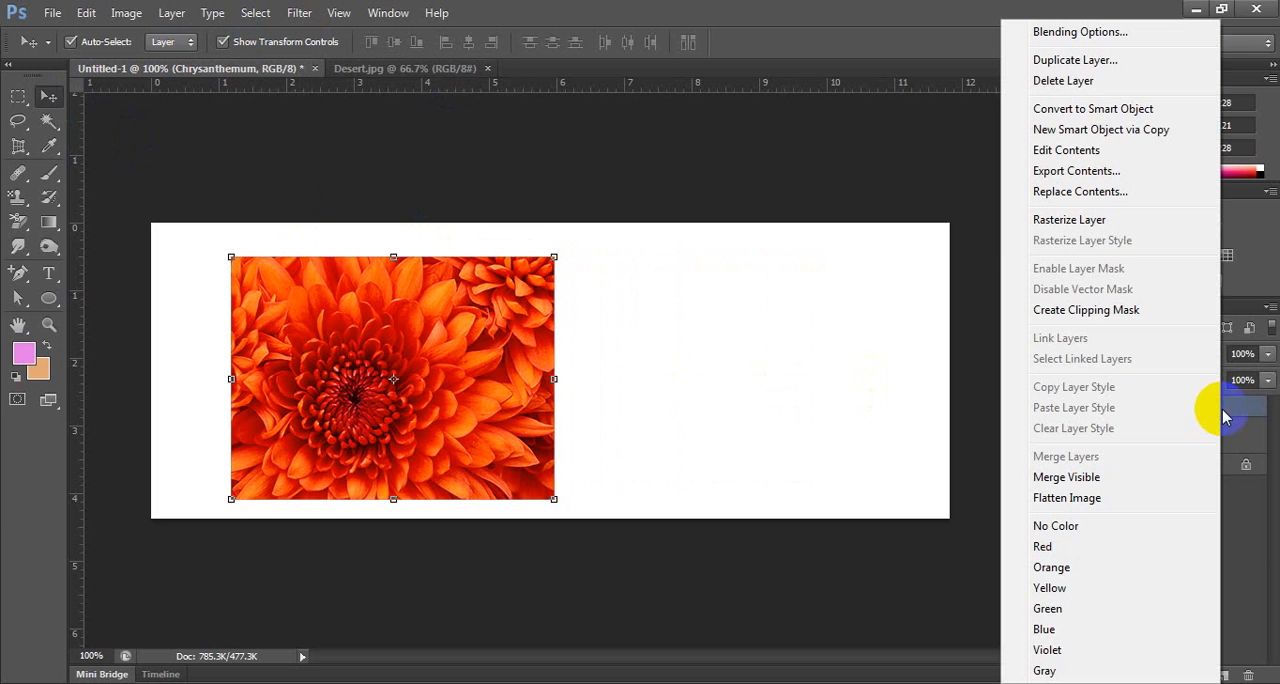
{"action": "left_click", "coordinate": [1163, 318]}
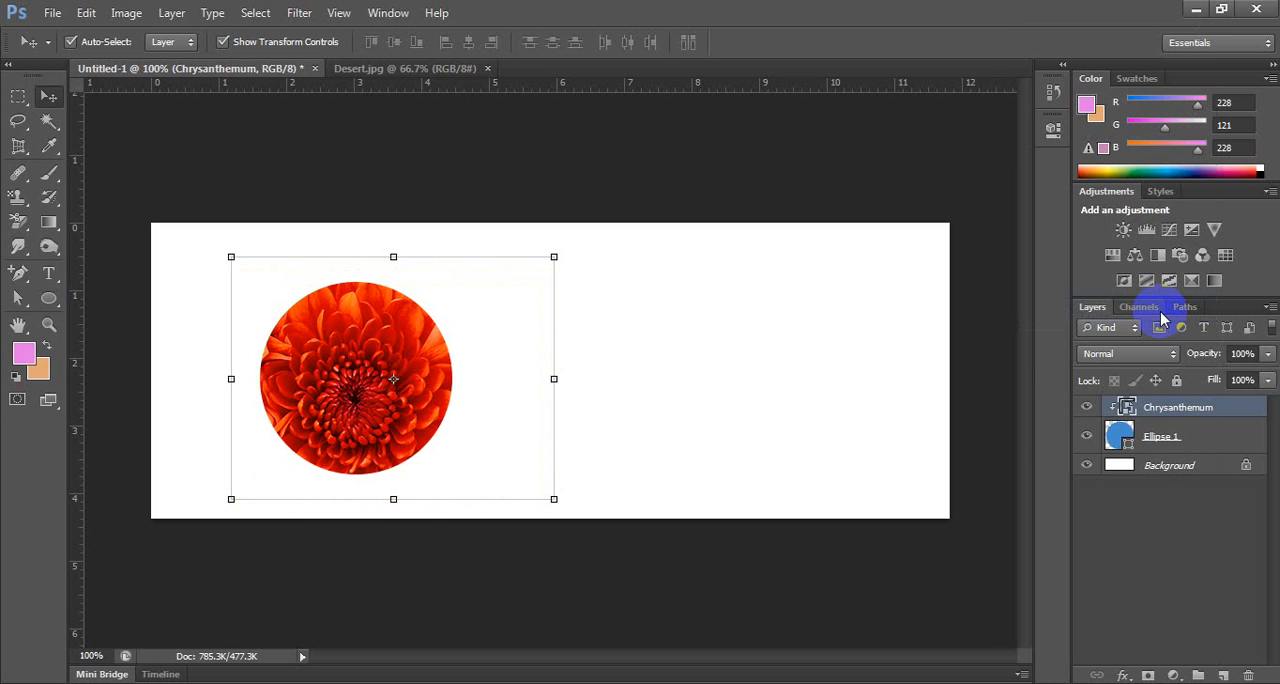
{"action": "left_click", "coordinate": [897, 175]}
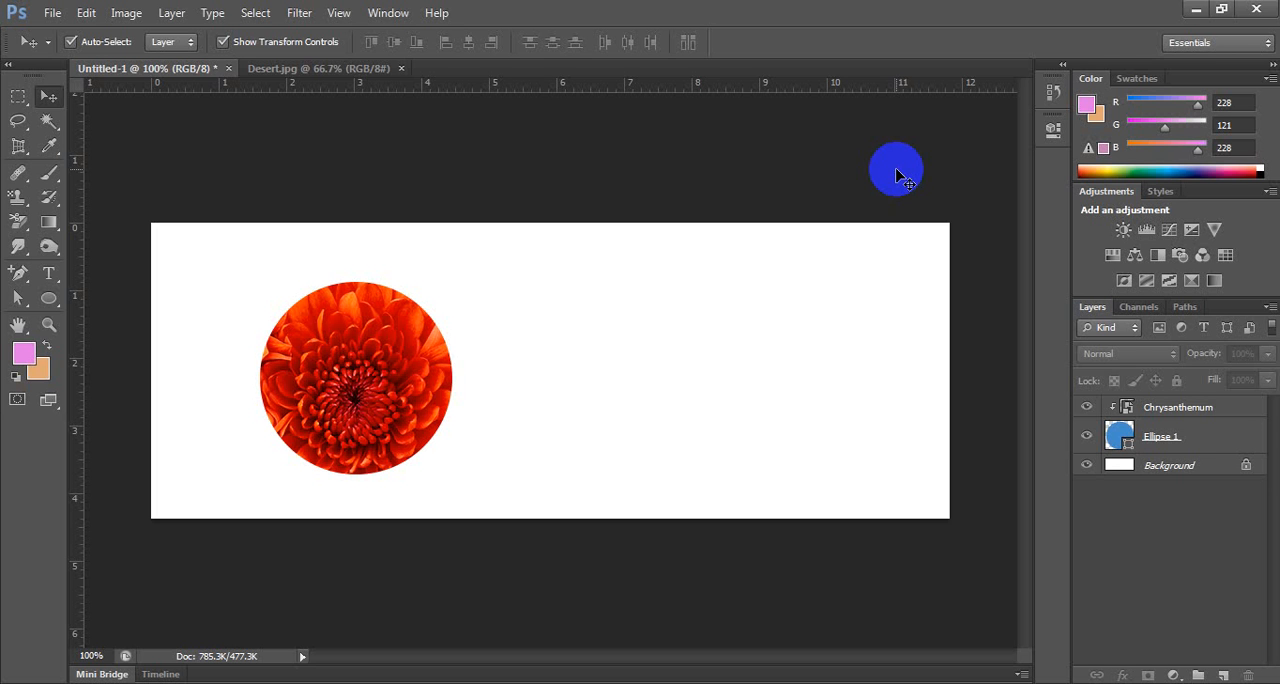
{"action": "left_click", "coordinate": [1225, 411]}
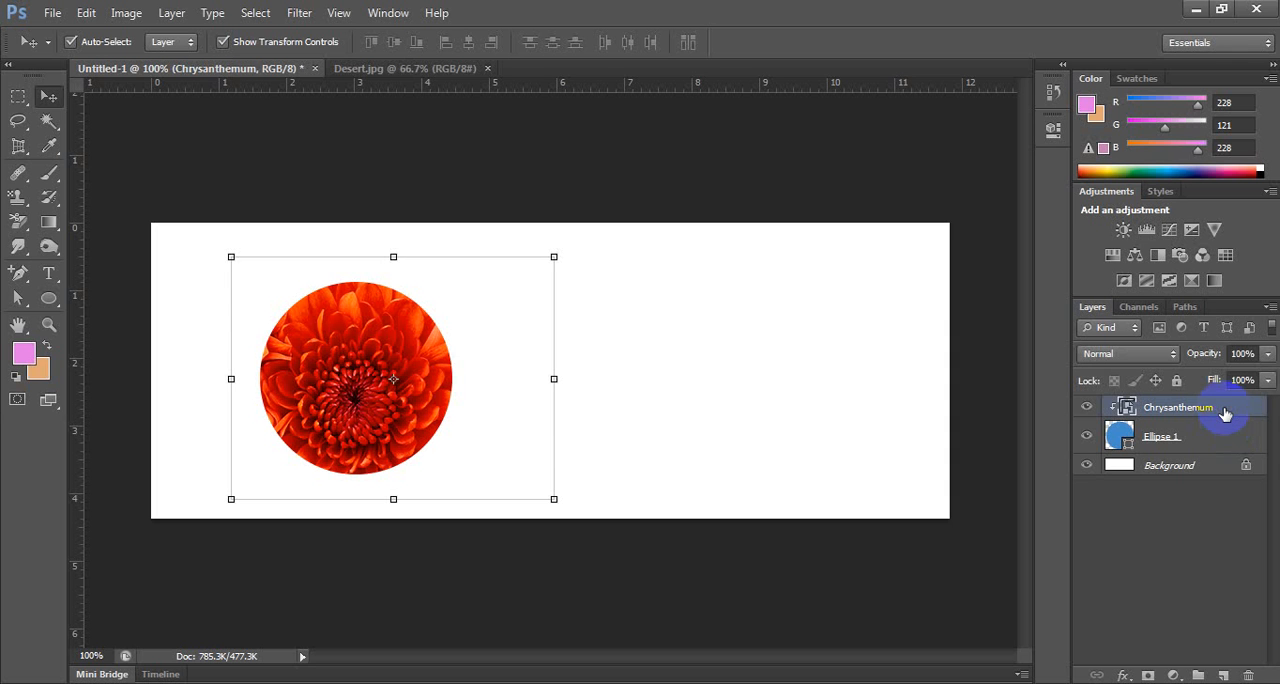
{"action": "left_click", "coordinate": [901, 166]}
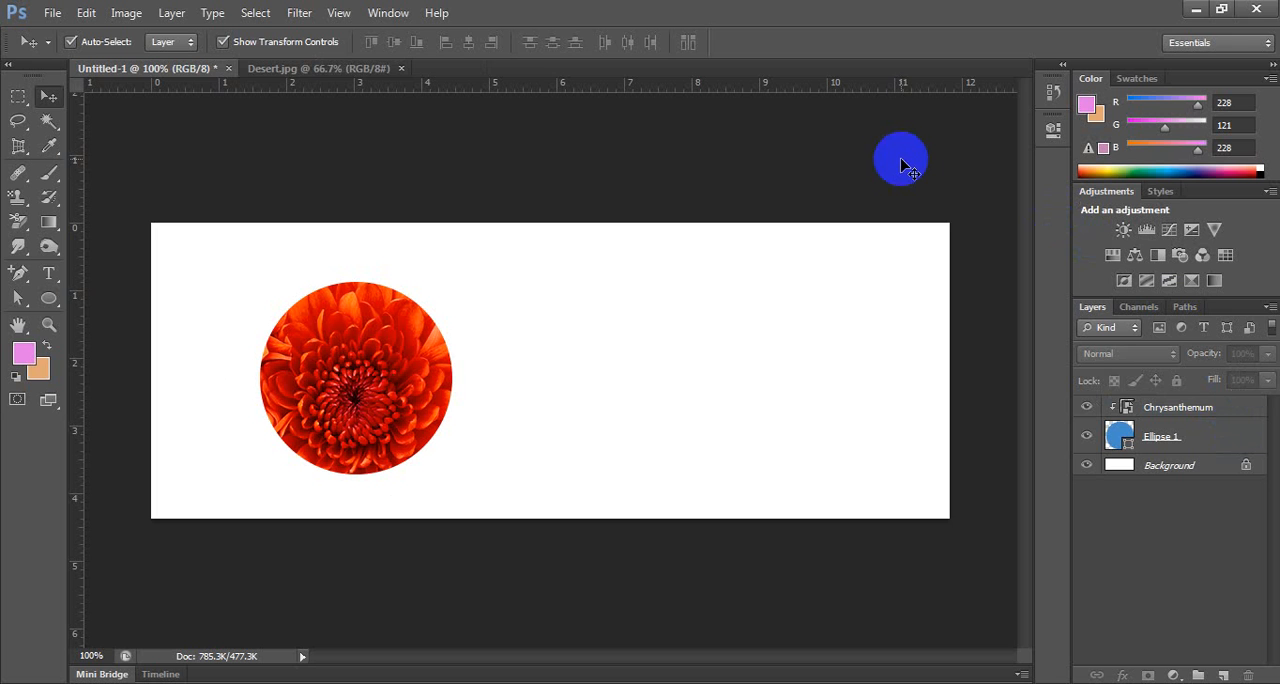
Resize the clipped Chrysanthemum image from its corner, shift it slightly so it still covers the circle, and apply the transform.
{"action": "left_click", "coordinate": [1182, 412]}
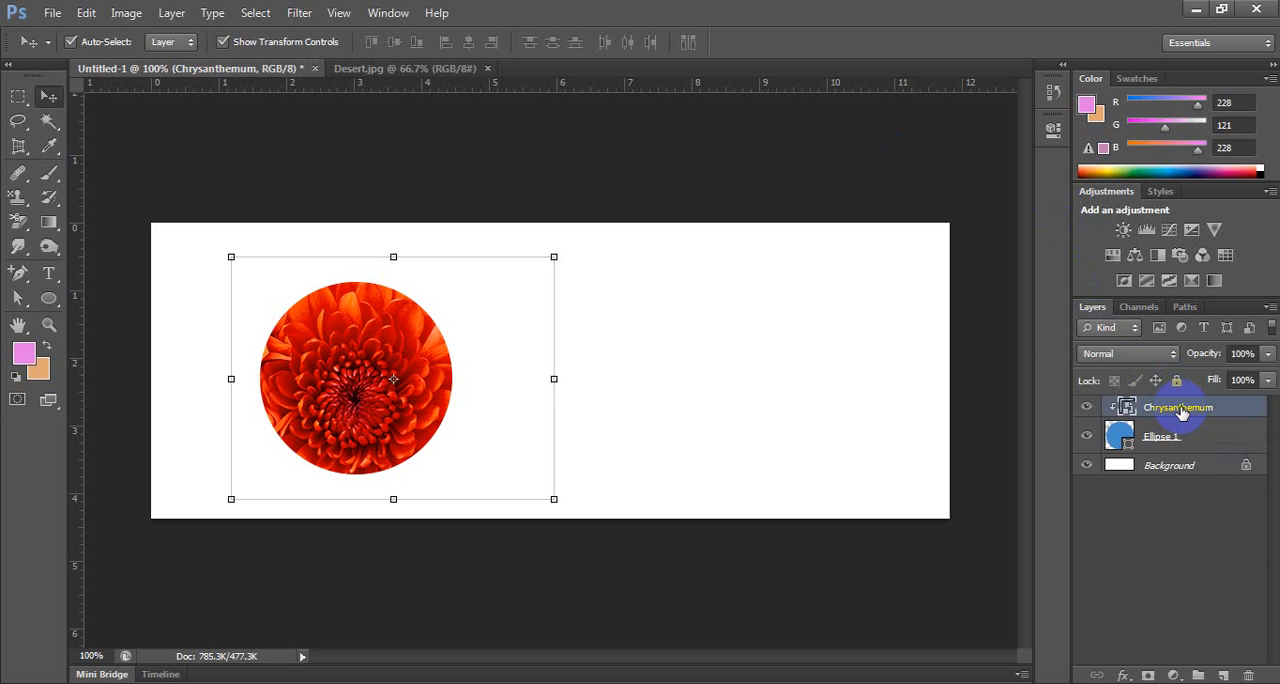
{"action": "left_click_drag", "start_coordinate": [554, 499], "coordinate": [527, 428]}
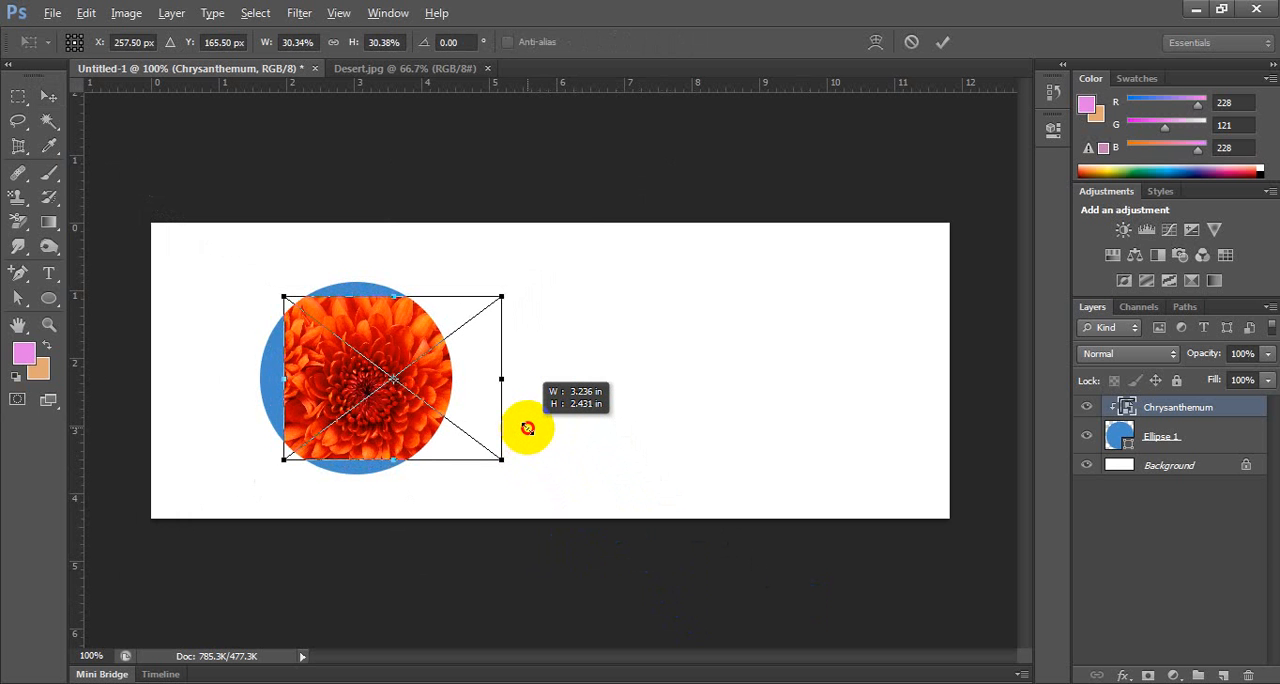
{"action": "left_click_drag", "start_coordinate": [527, 428], "coordinate": [560, 489]}
{"action": "mouse_move", "coordinate": [429, 385]}
{"action": "left_mouse_down"}
{"action": "mouse_move", "coordinate": [320, 378]}
{"action": "mouse_move", "coordinate": [462, 385]}
{"action": "mouse_move", "coordinate": [412, 383]}
{"action": "mouse_move", "coordinate": [436, 372]}
{"action": "left_mouse_up"}
{"action": "key", "text": "Return"}
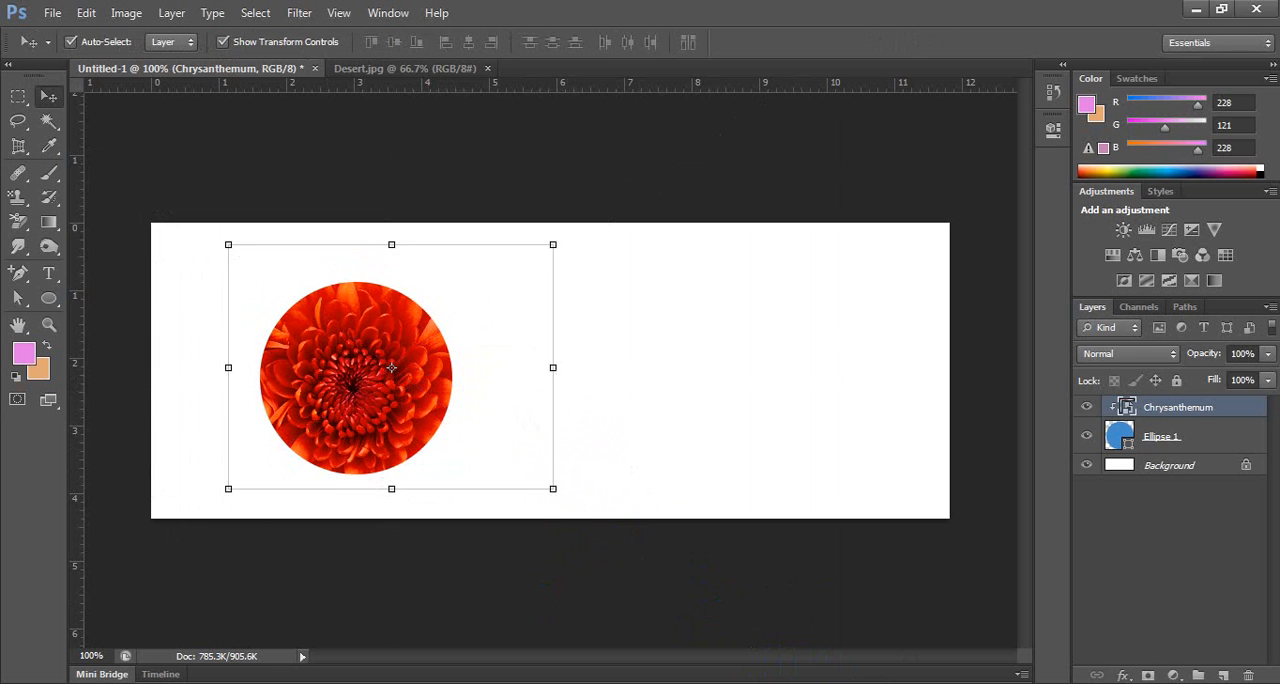
{"action": "left_click", "coordinate": [836, 185]}
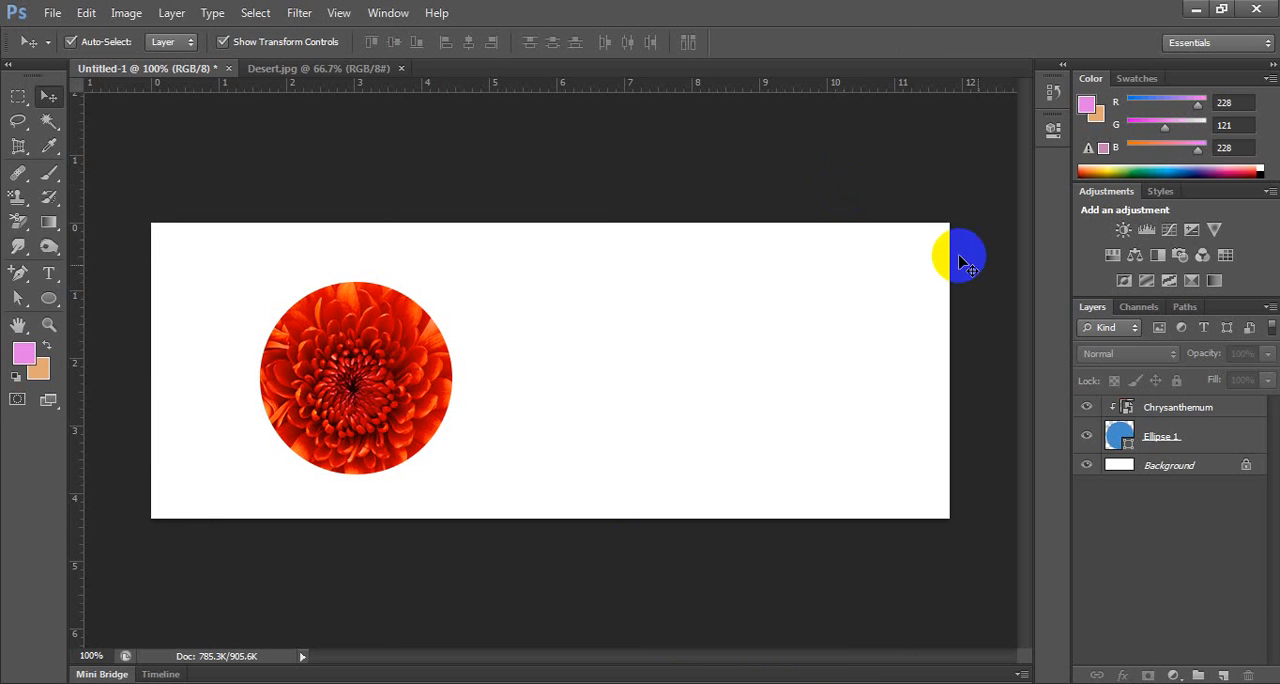
Delete the Ellipse 1 and Chrysanthemum layers, keeping only the Background.
{"action": "left_click", "coordinate": [1187, 441]}
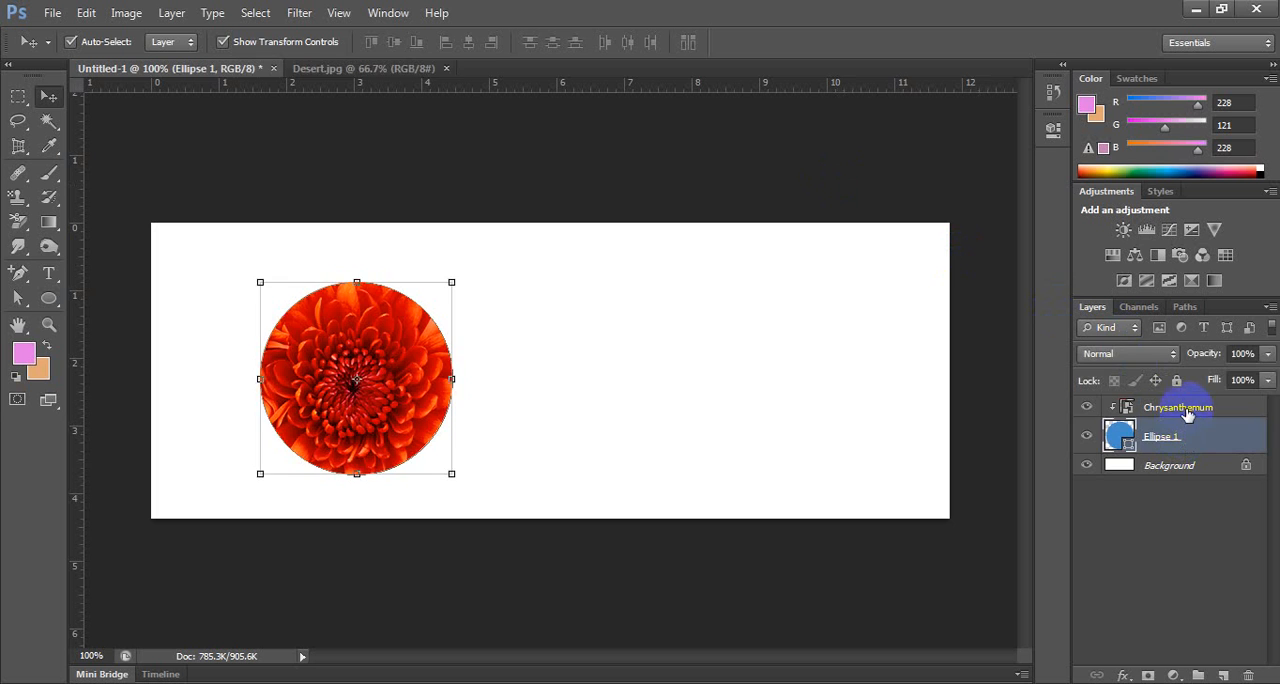
{"action": "left_click", "coordinate": [1185, 408], "text": "shift"}
{"action": "key", "text": "Delete"}
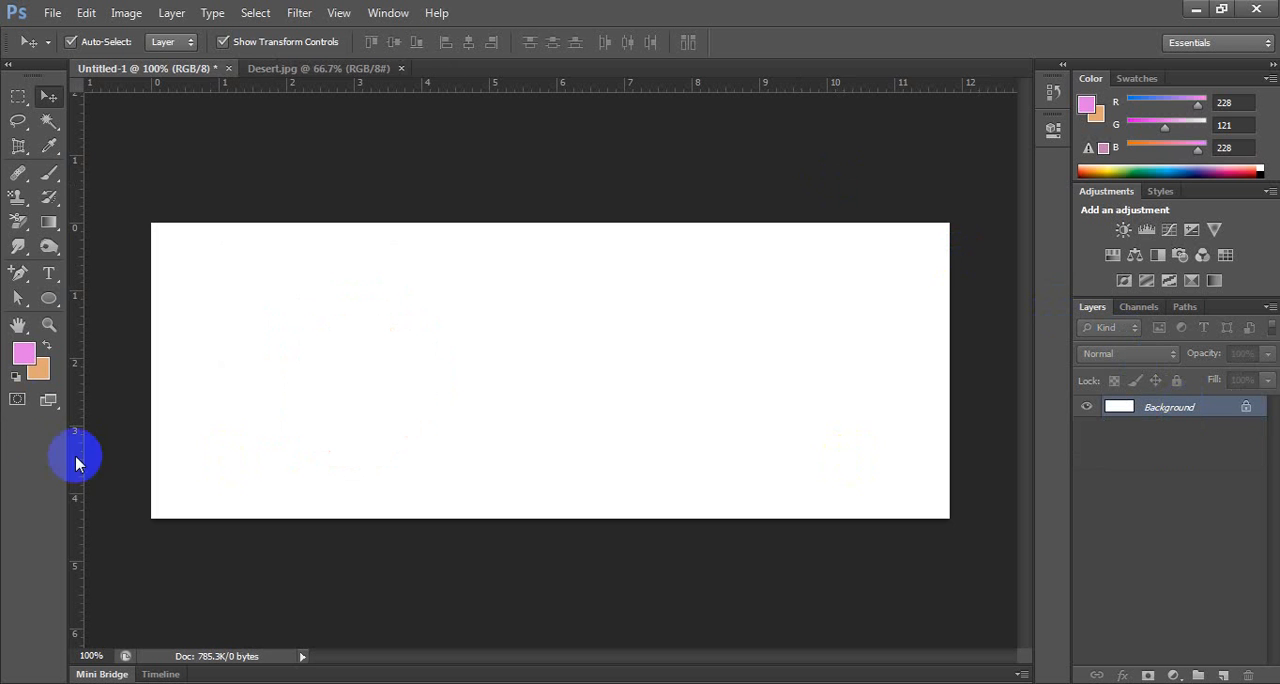
Draw a wavy-edged speech bubble about 244 by 164 px left of the canvas centre with the Custom Shape tool.
{"action": "left_click", "coordinate": [50, 302]}
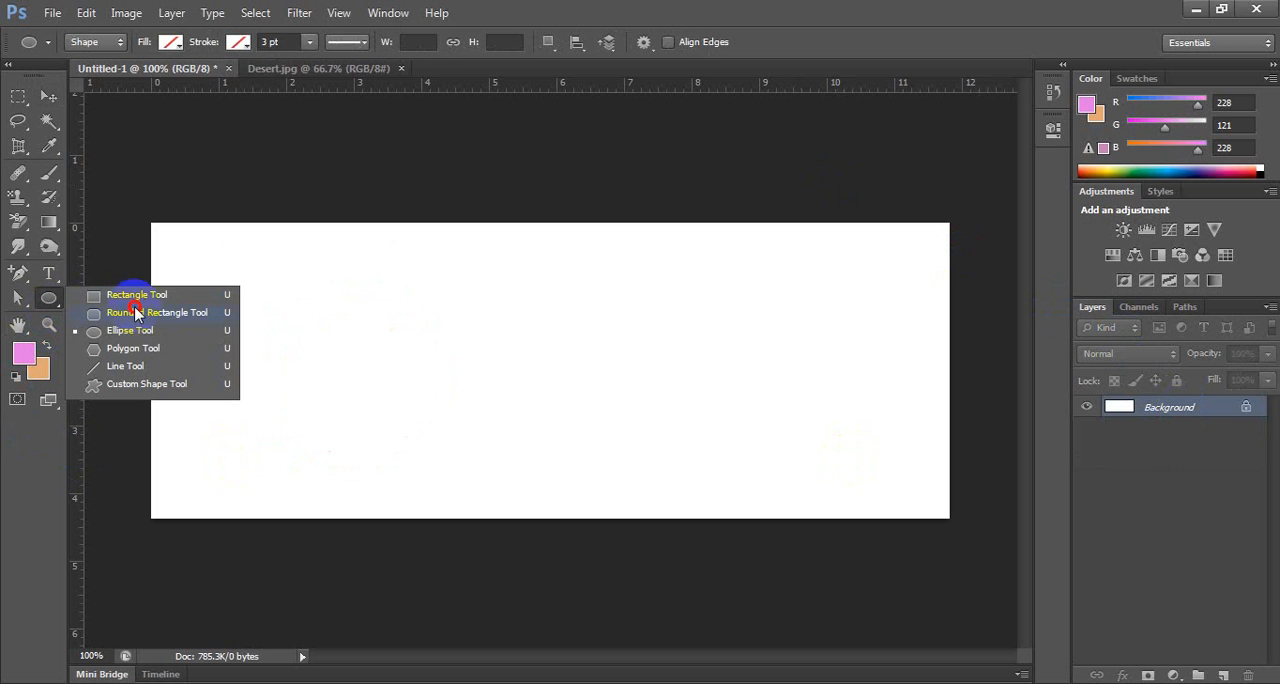
{"action": "left_click", "coordinate": [135, 384]}
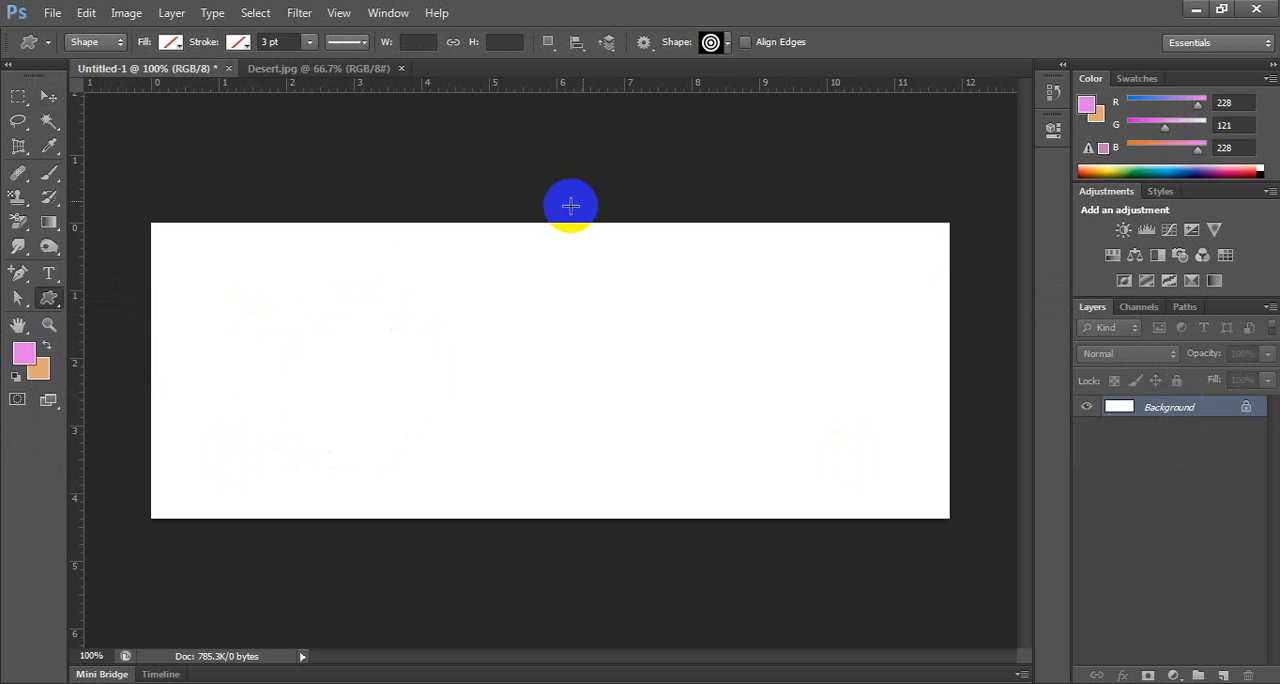
{"action": "left_click", "coordinate": [720, 42]}
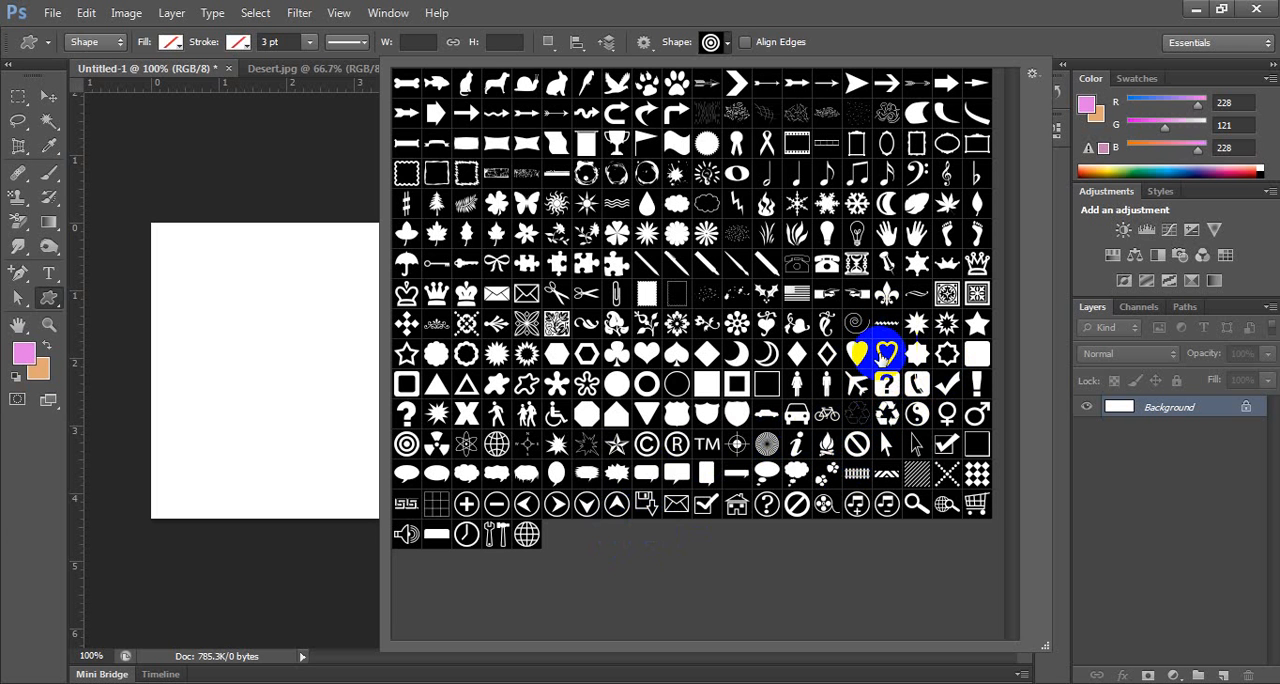
{"action": "left_click", "coordinate": [497, 476]}
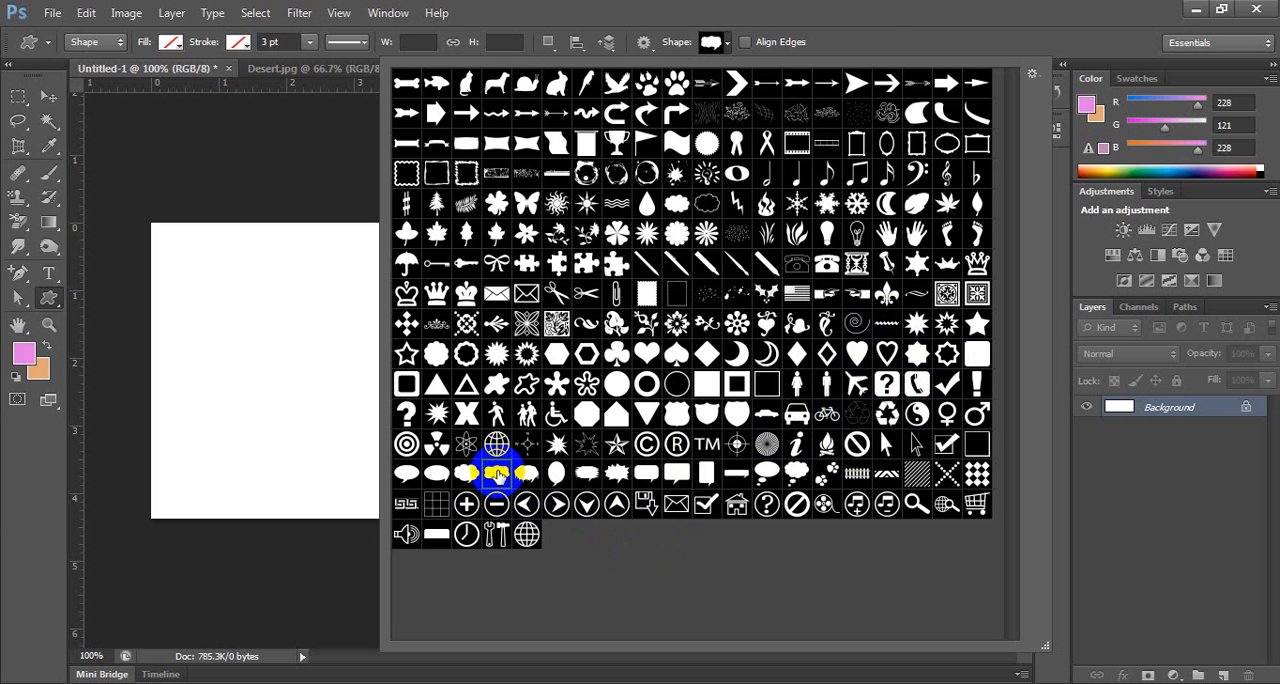
{"action": "left_click", "coordinate": [886, 8]}
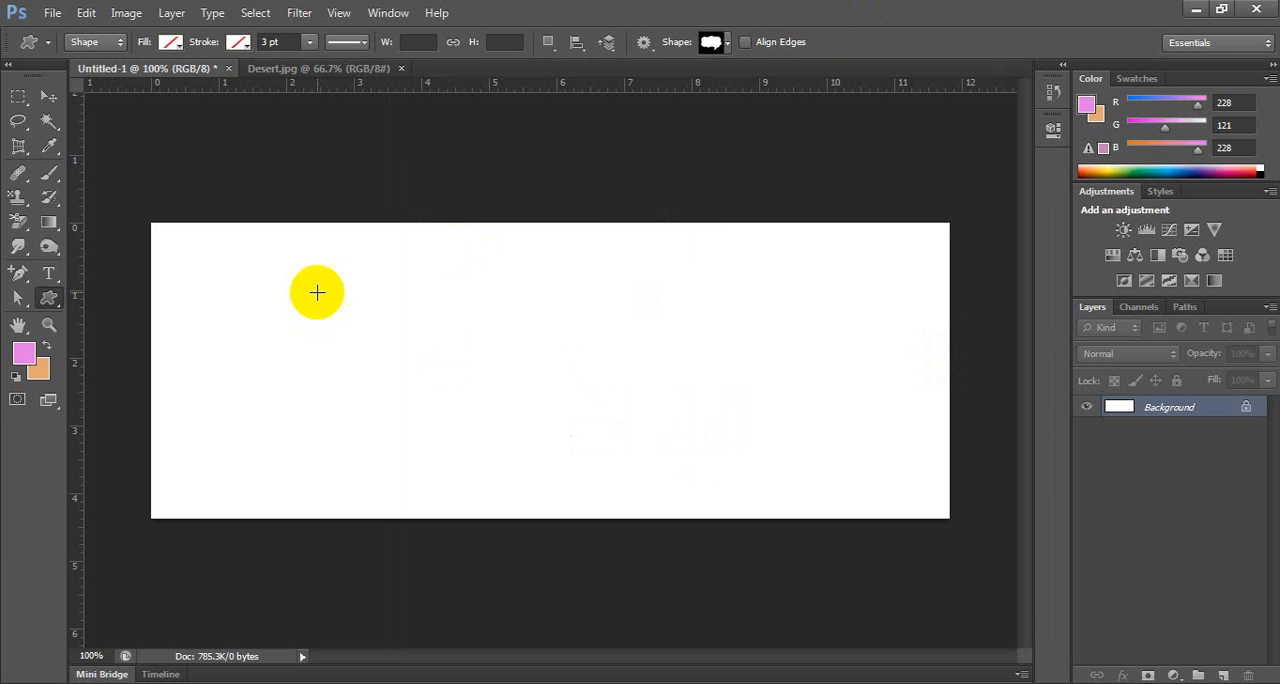
{"action": "left_click_drag", "start_coordinate": [316, 294], "coordinate": [545, 508]}
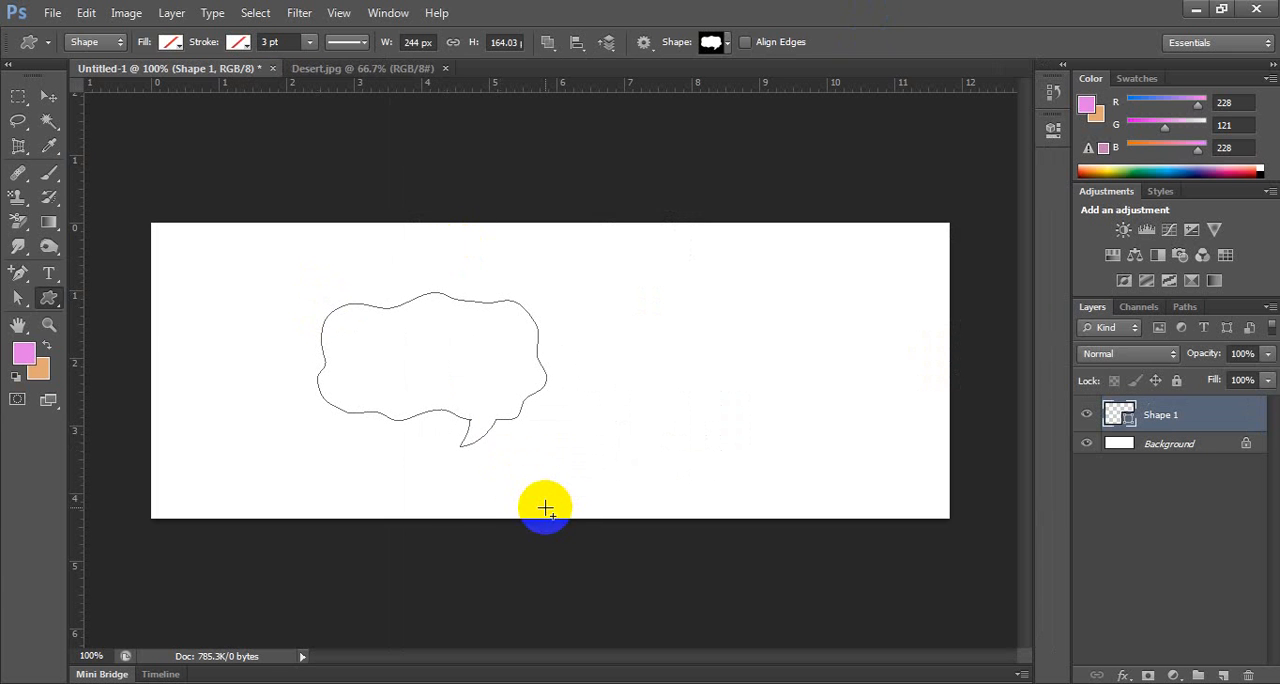
Fill the speech bubble shape with a muted blue swatch.
{"action": "left_click", "coordinate": [168, 44]}
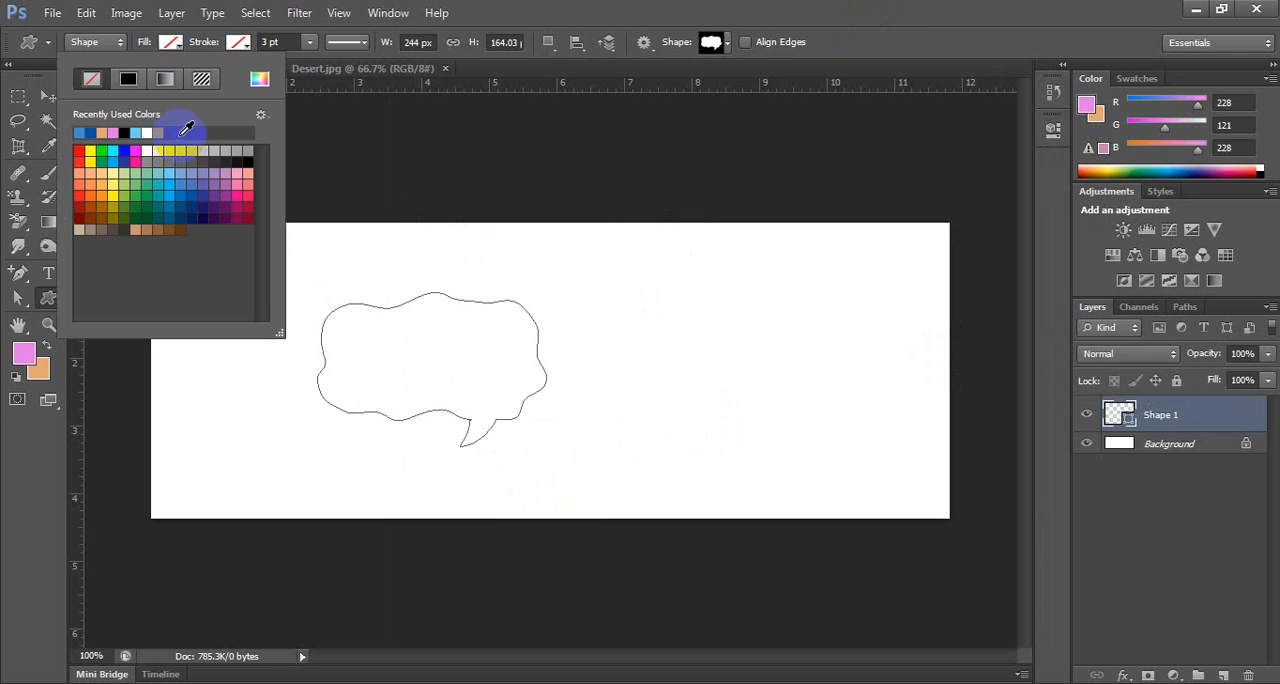
{"action": "left_click", "coordinate": [188, 179]}
{"action": "left_click", "coordinate": [728, 20]}
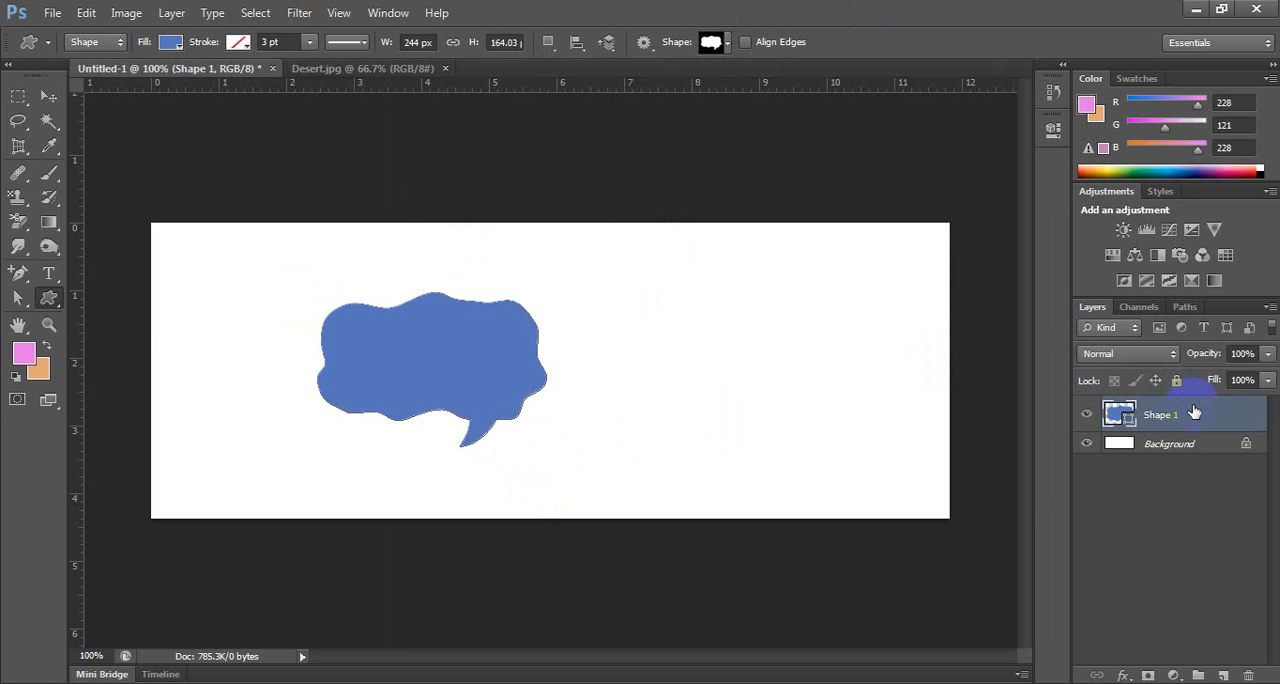
Enlarge the speech bubble with Free Transform to about 409 by 275 px and apply the transform.
{"action": "key", "text": "ctrl+t"}
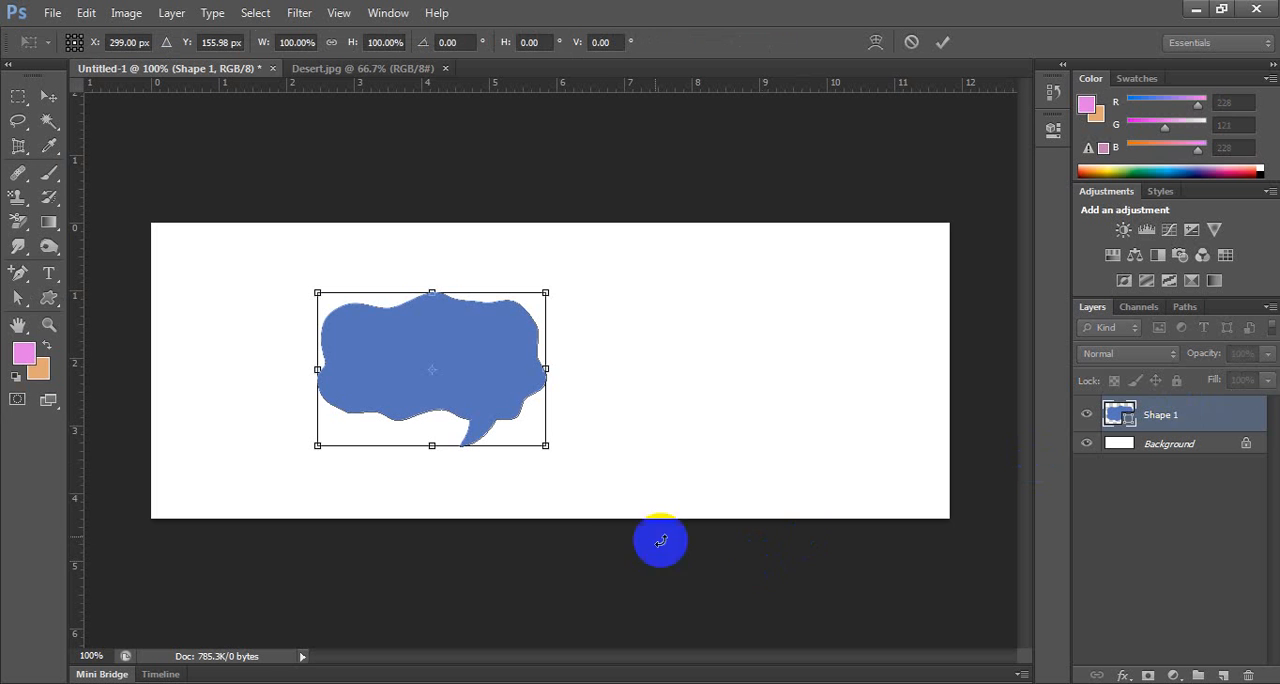
{"action": "left_click_drag", "start_coordinate": [545, 445], "coordinate": [651, 457]}
{"action": "key", "text": "Return"}
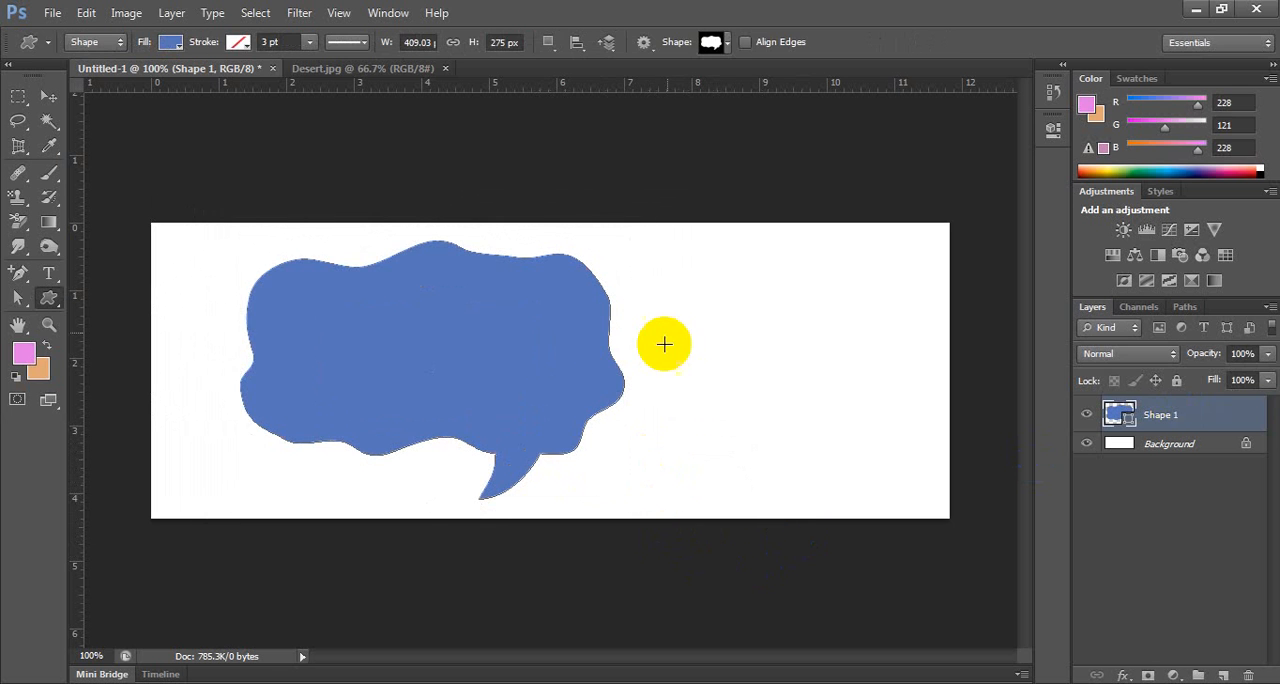
Place Jellyfish.jpg from Sample Pictures, move it over the speech bubble, and commit the placement.
{"action": "left_click", "coordinate": [47, 14]}
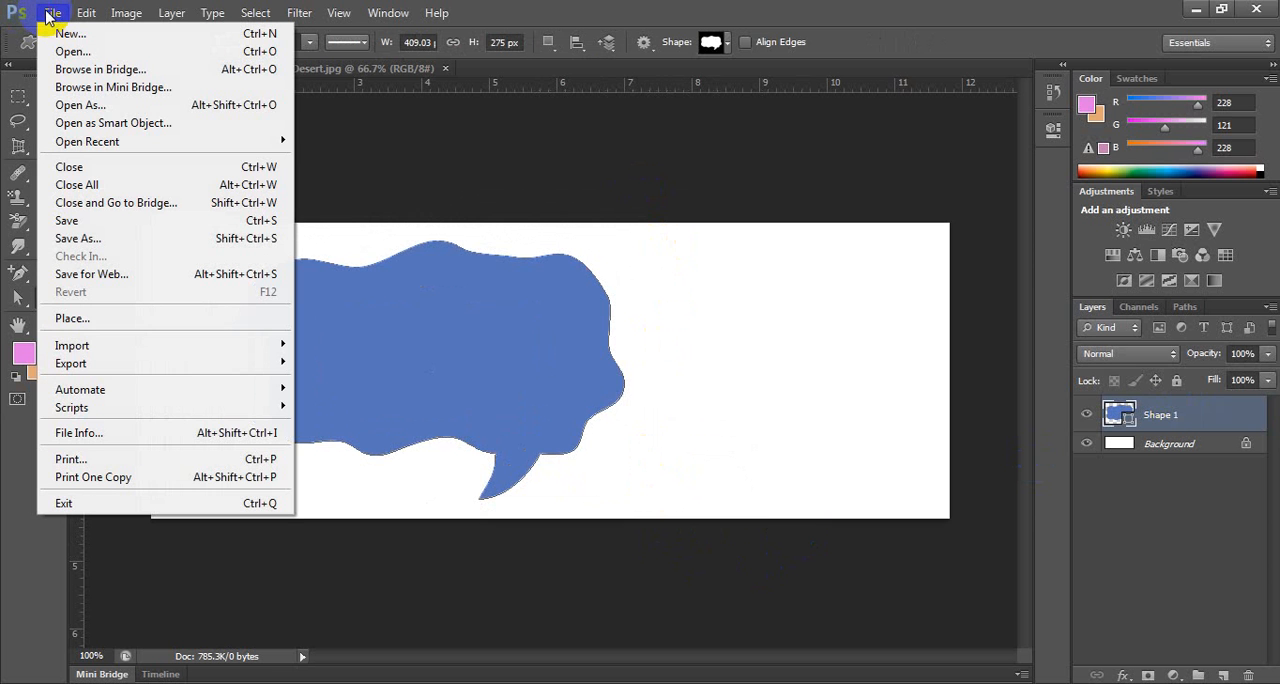
{"action": "left_click", "coordinate": [86, 317]}
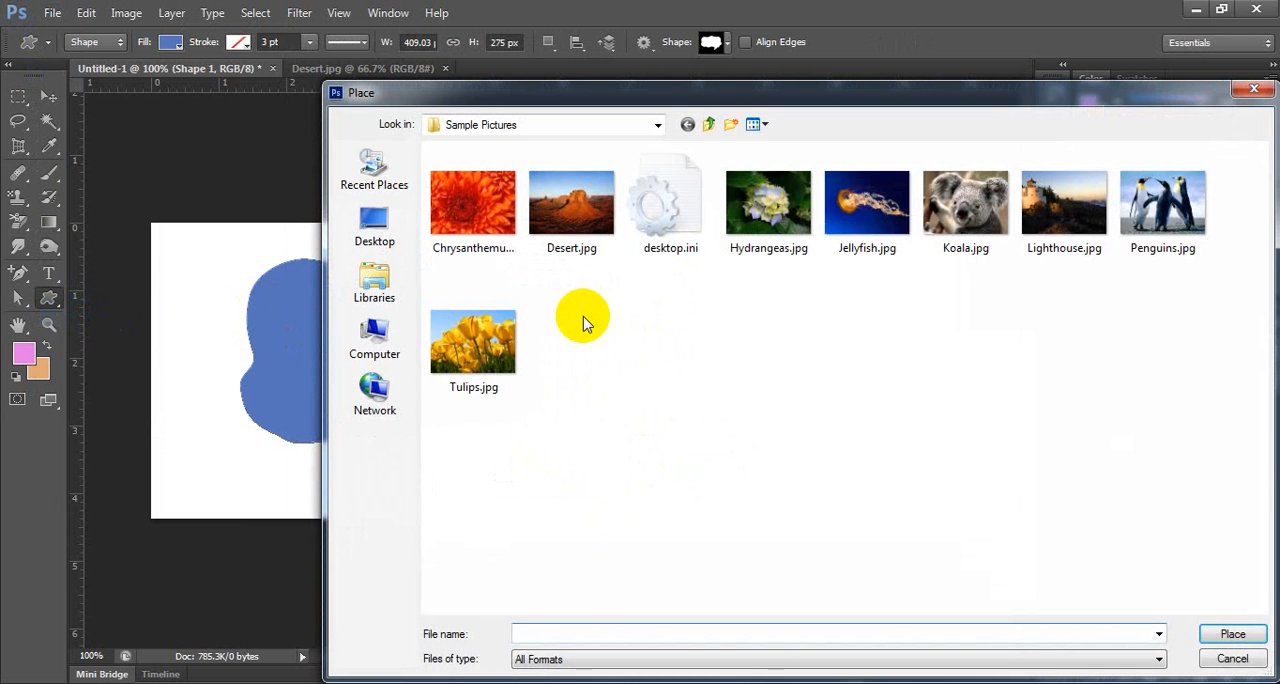
{"action": "left_click", "coordinate": [867, 205]}
{"action": "left_click", "coordinate": [1219, 636]}
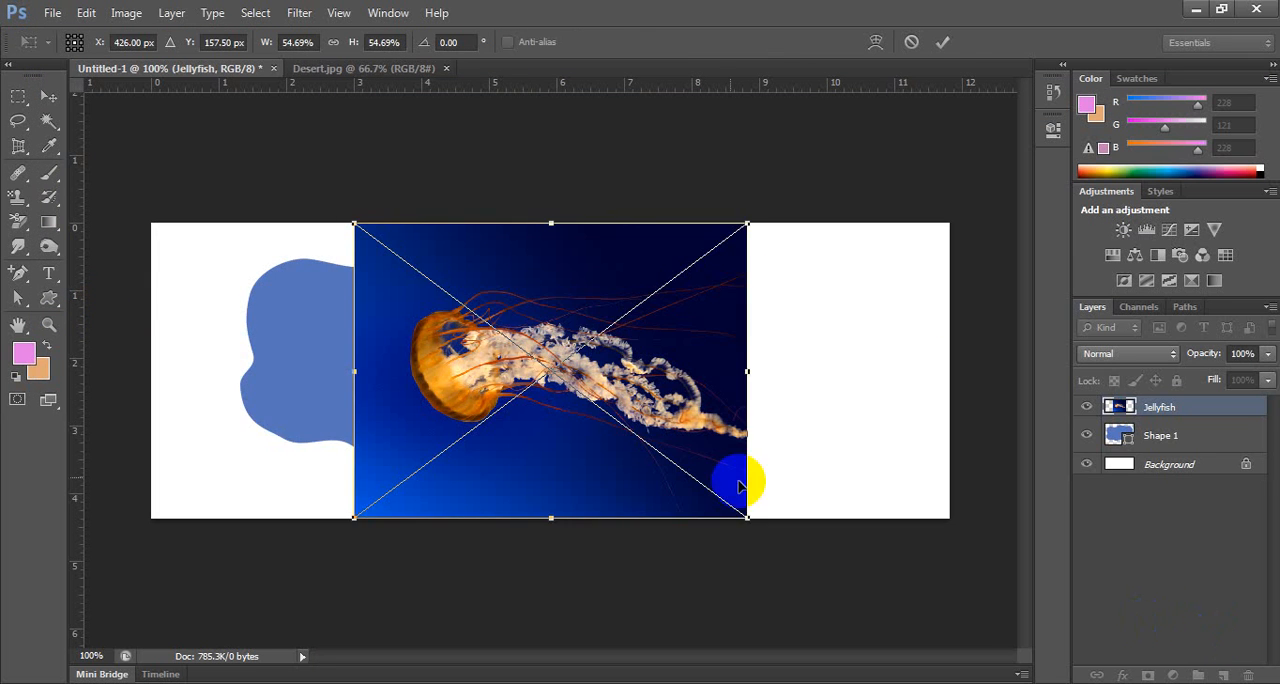
{"action": "left_click_drag", "start_coordinate": [534, 294], "coordinate": [420, 316]}
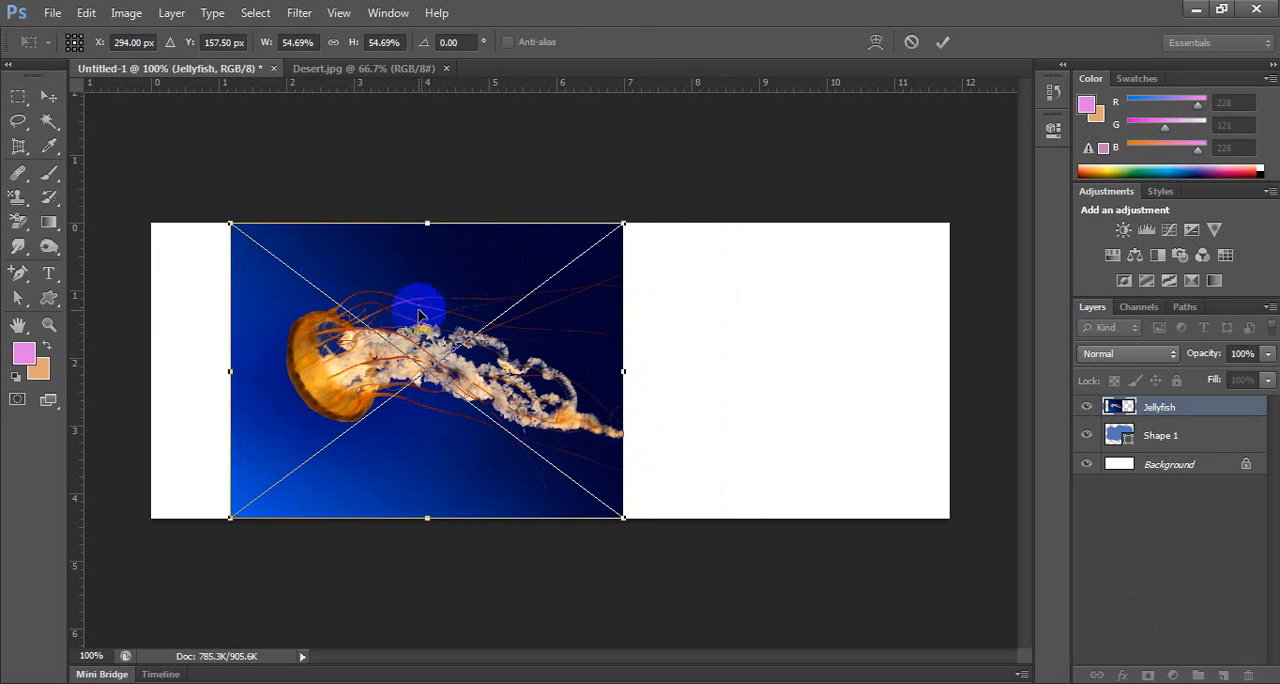
{"action": "key", "text": "Return"}
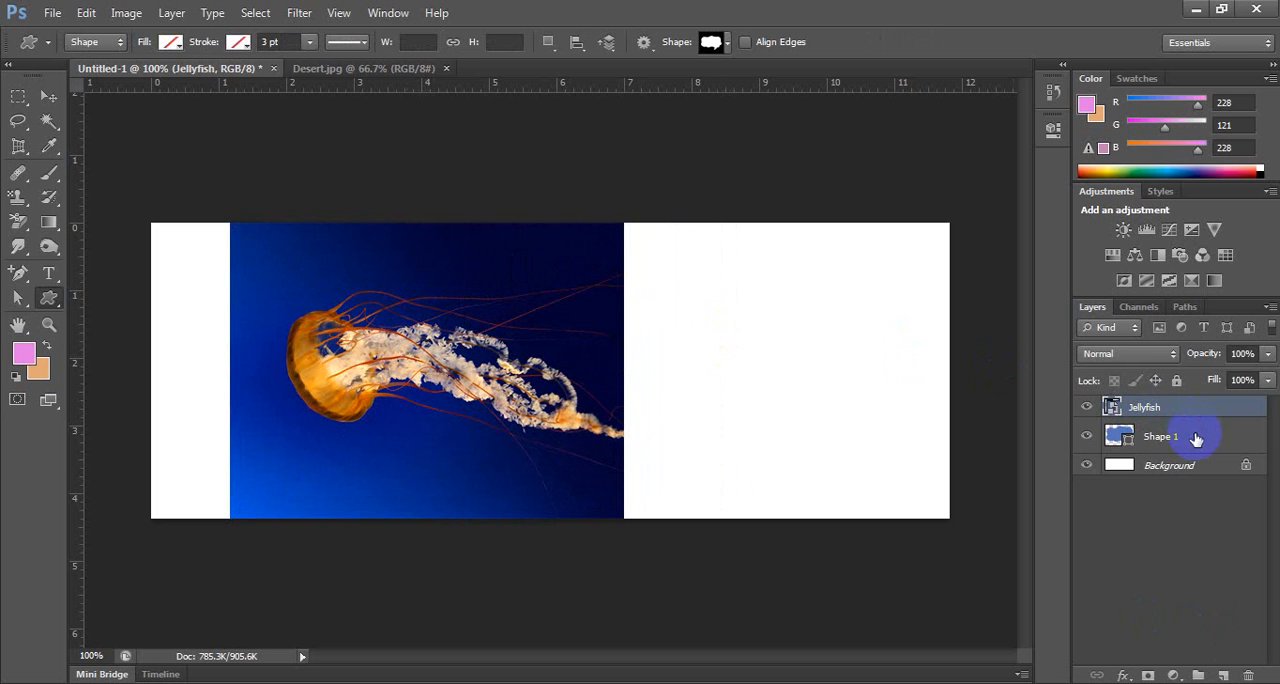
Move the Jellyfish layer below Shape 1 and back above it, and clip it to Shape 1 with a clipping mask.
{"action": "left_click_drag", "start_coordinate": [1205, 413], "coordinate": [1200, 452]}
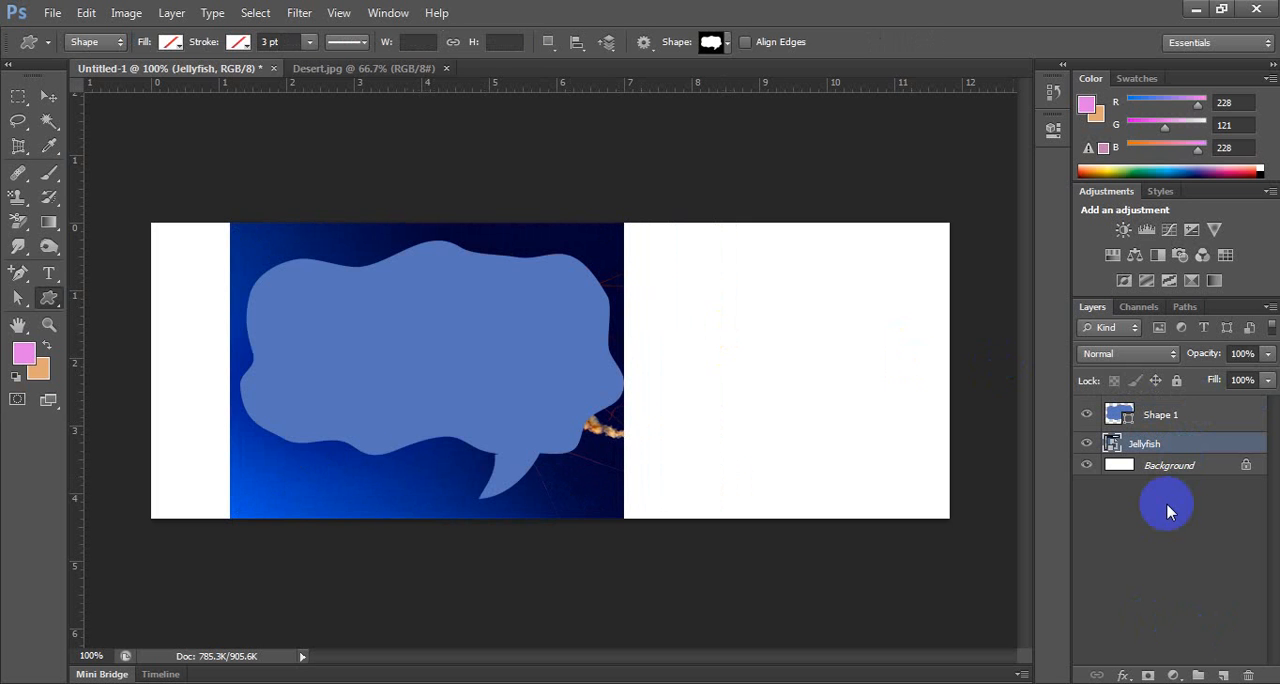
{"action": "key", "text": "ctrl+bracketright"}
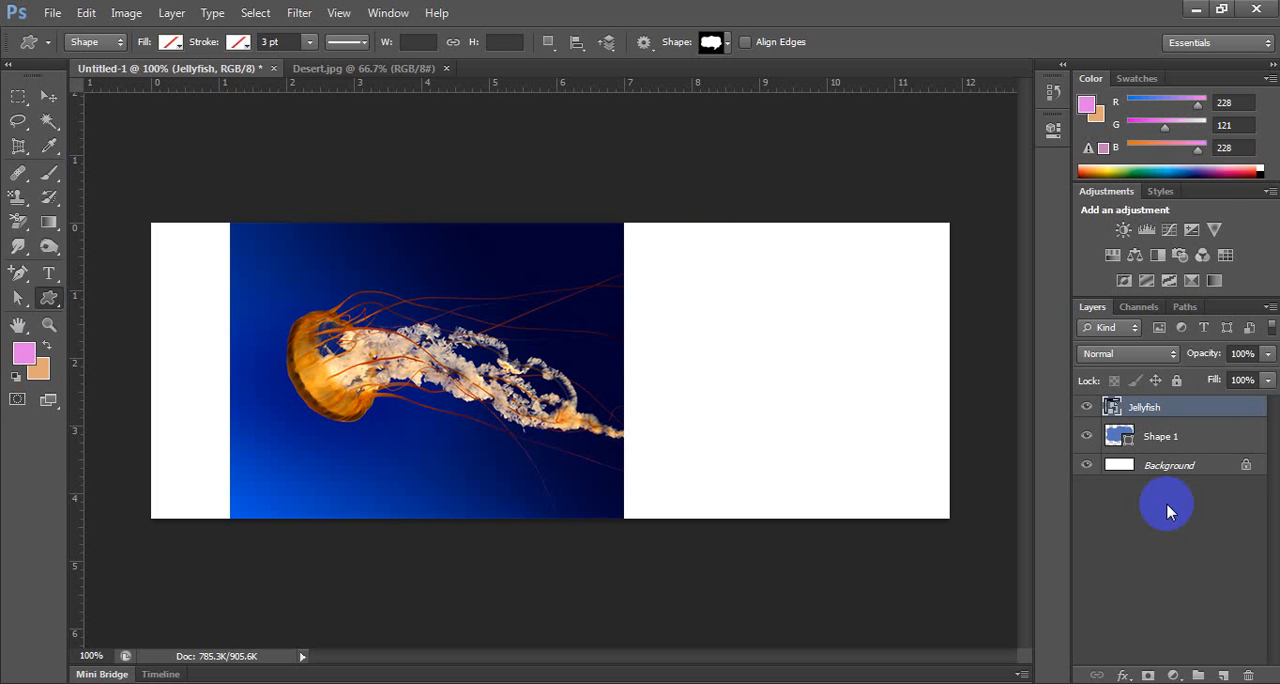
{"action": "right_click", "coordinate": [1230, 407]}
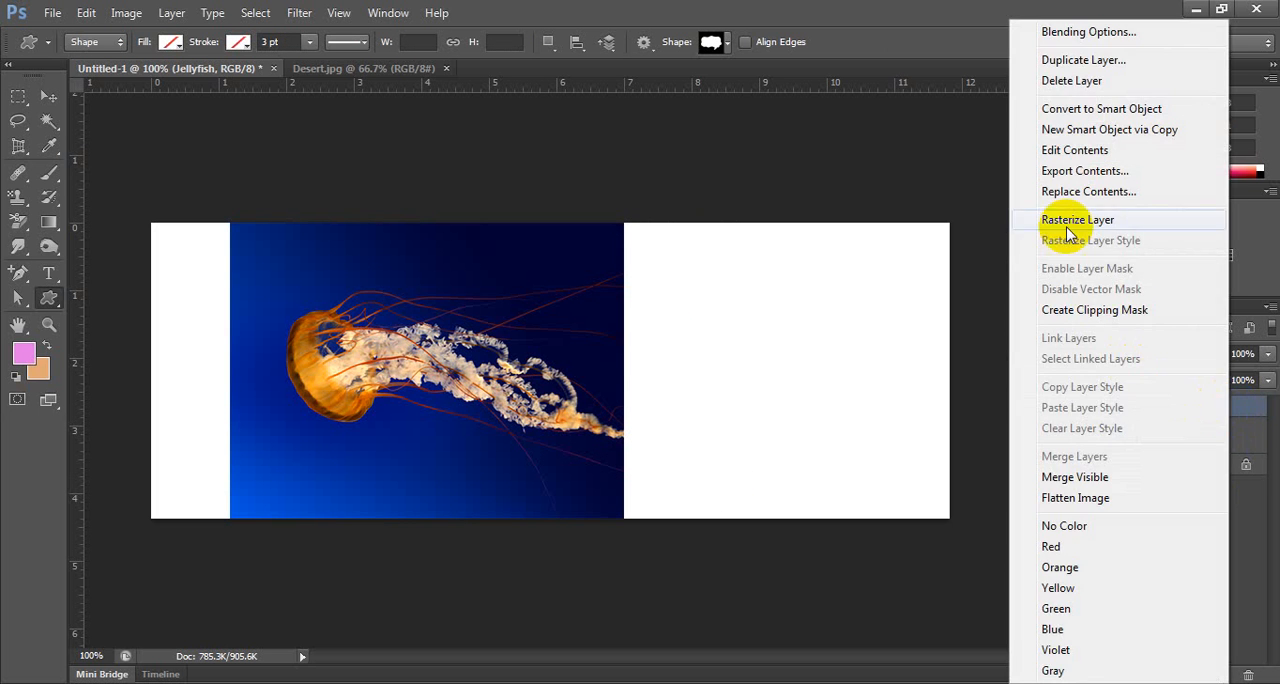
{"action": "left_click", "coordinate": [1103, 311]}
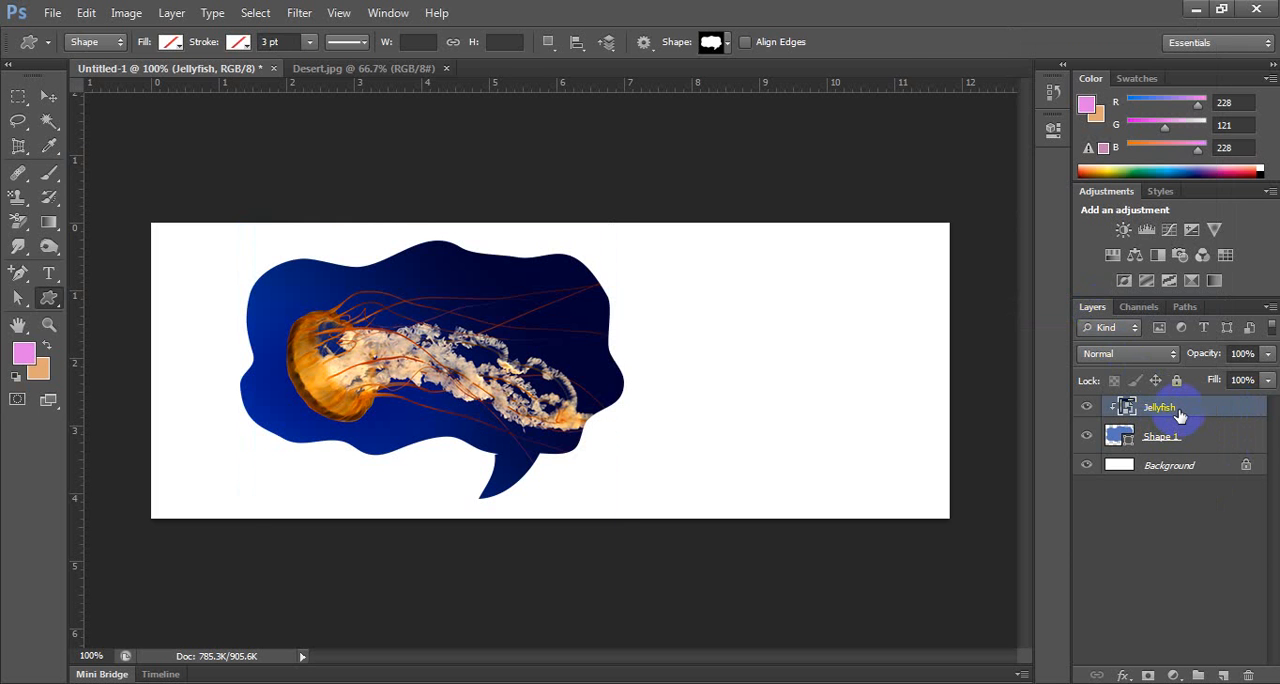
Scale the clipped Jellyfish image to about 85% and shift it slightly up and to the right within the speech bubble.
{"action": "key", "text": "ctrl+t"}
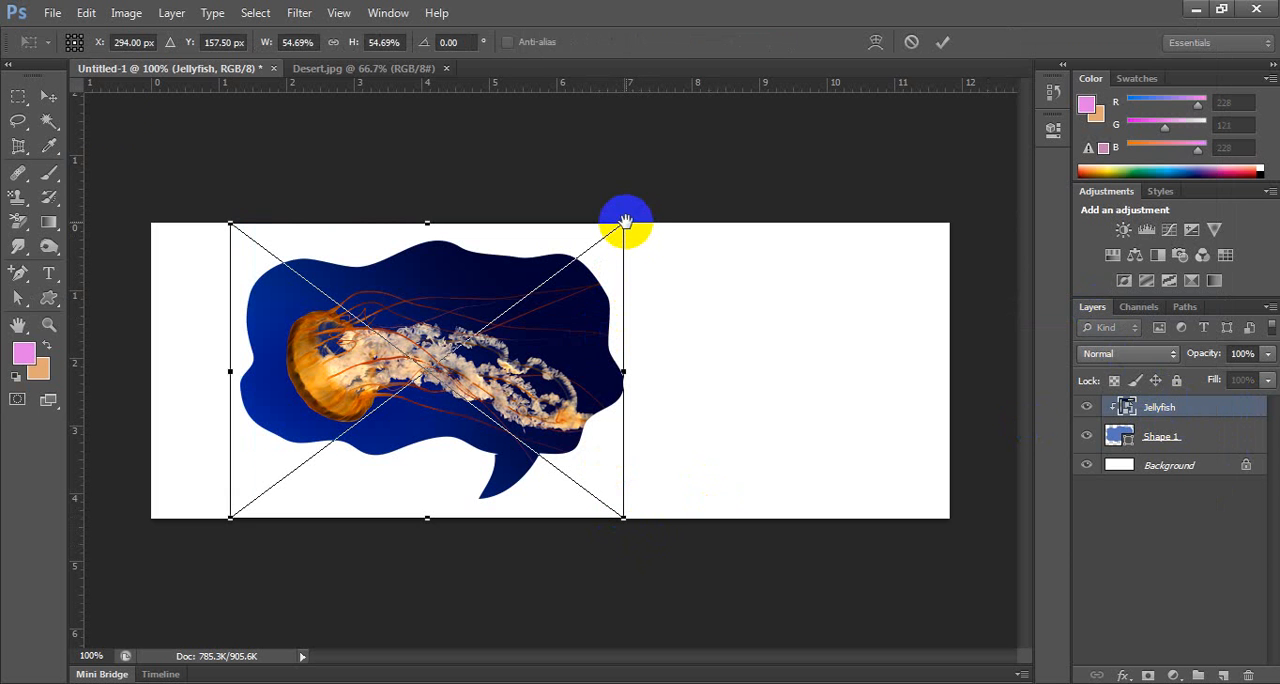
{"action": "left_click", "coordinate": [46, 96]}
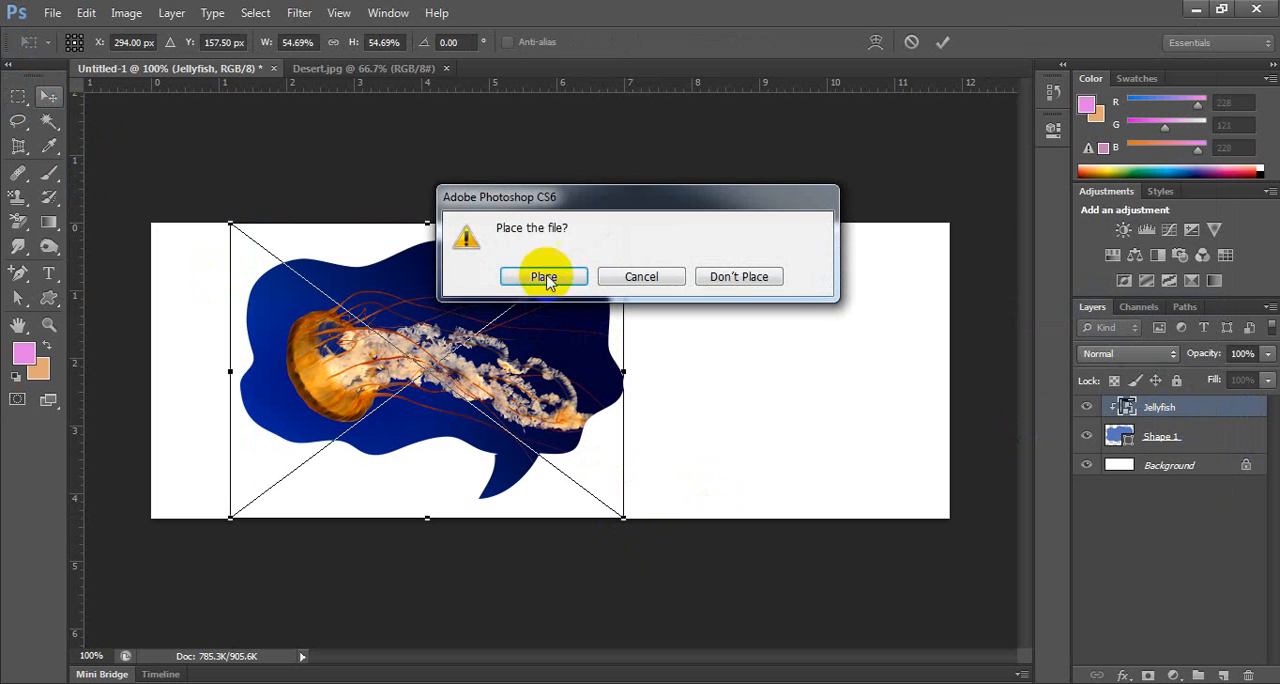
{"action": "left_click", "coordinate": [540, 276]}
{"action": "left_click", "coordinate": [623, 508]}
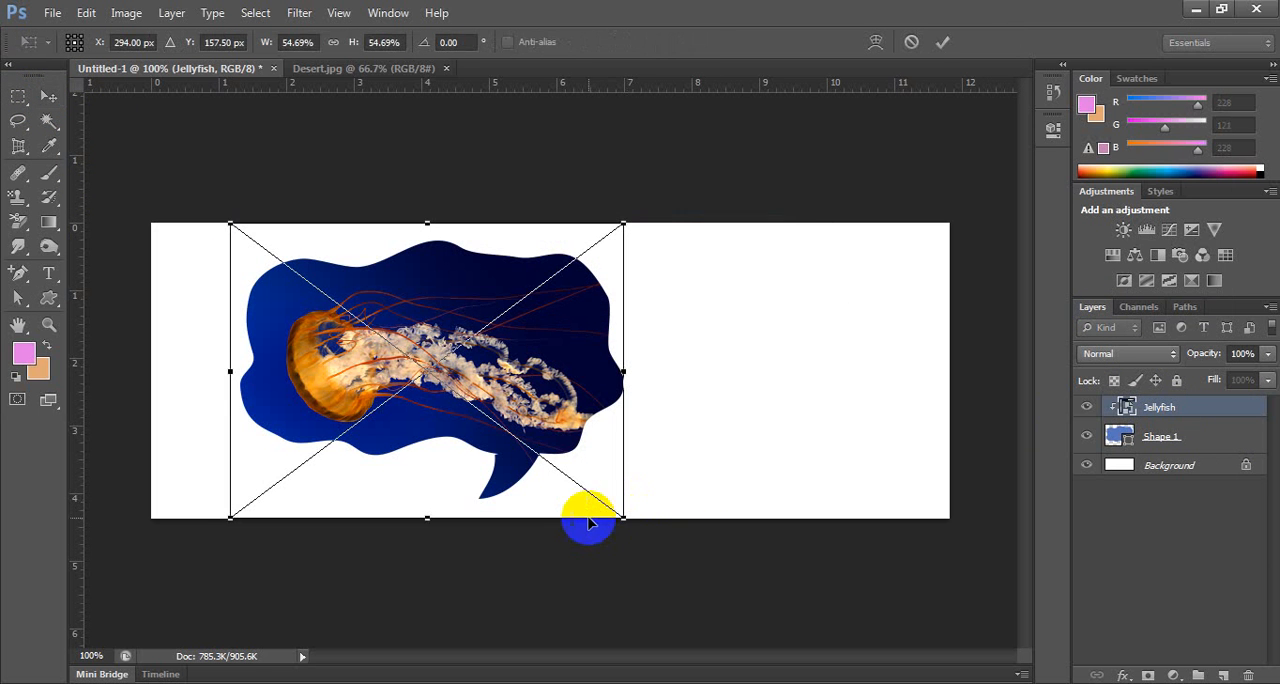
{"action": "left_click_drag", "start_coordinate": [617, 514], "coordinate": [717, 618]}
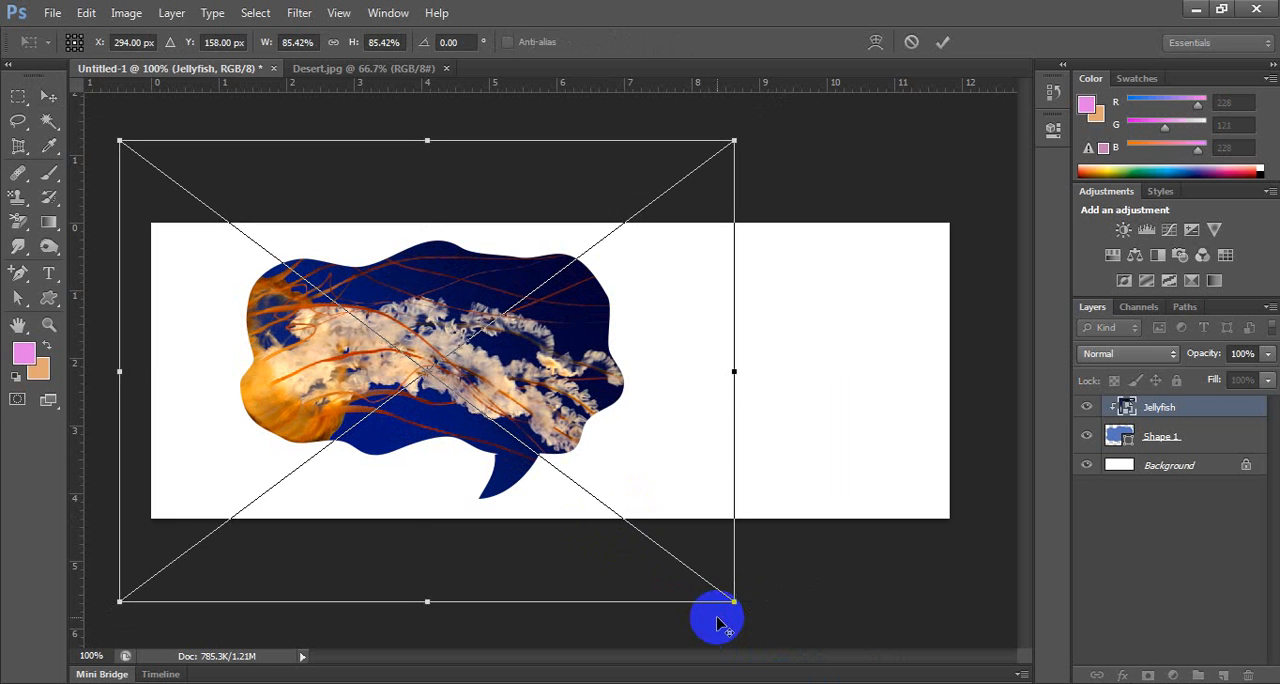
{"action": "key", "text": "Return"}
{"action": "left_click", "coordinate": [837, 160]}
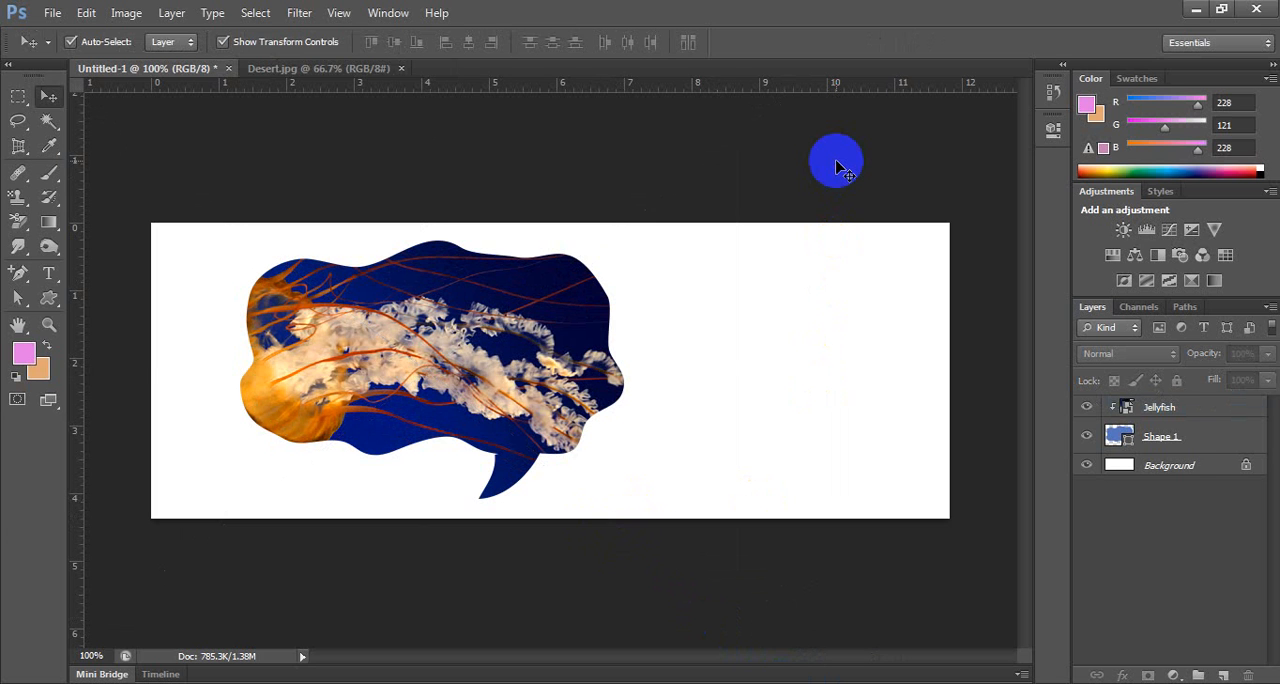
{"action": "mouse_move", "coordinate": [464, 306]}
{"action": "left_mouse_down"}
{"action": "mouse_move", "coordinate": [482, 255]}
{"action": "mouse_move", "coordinate": [478, 294]}
{"action": "left_mouse_up"}
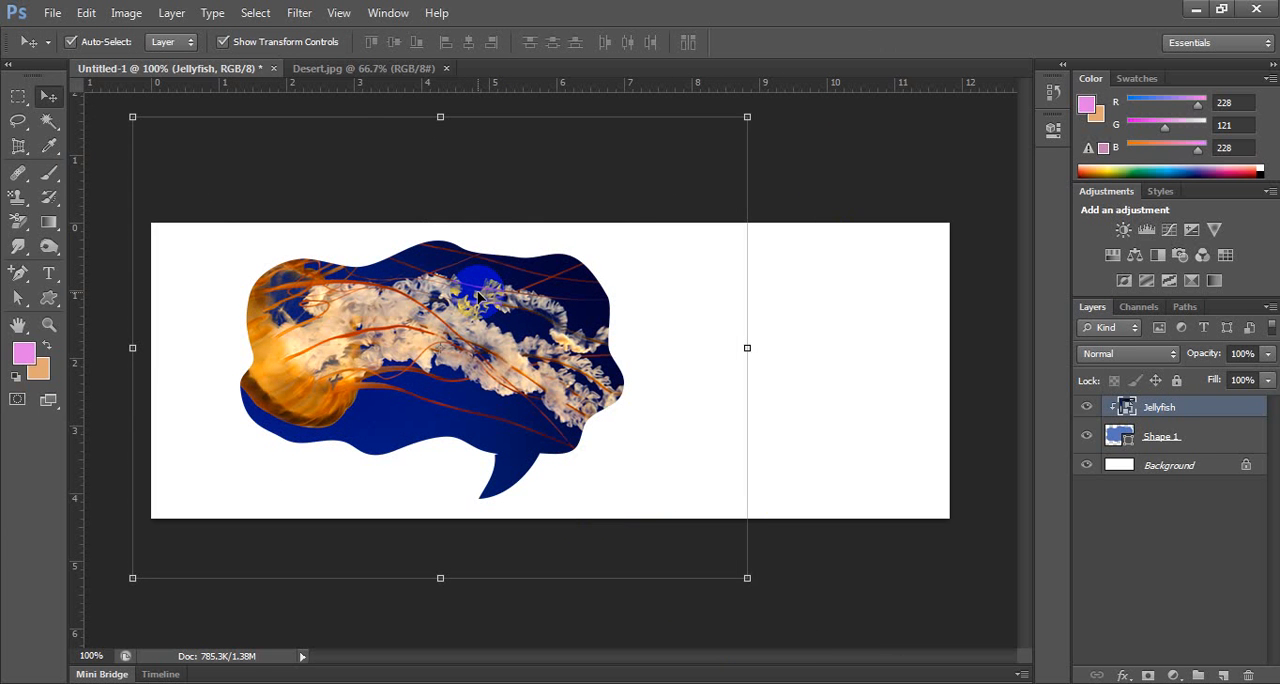
{"action": "left_click", "coordinate": [716, 145]}
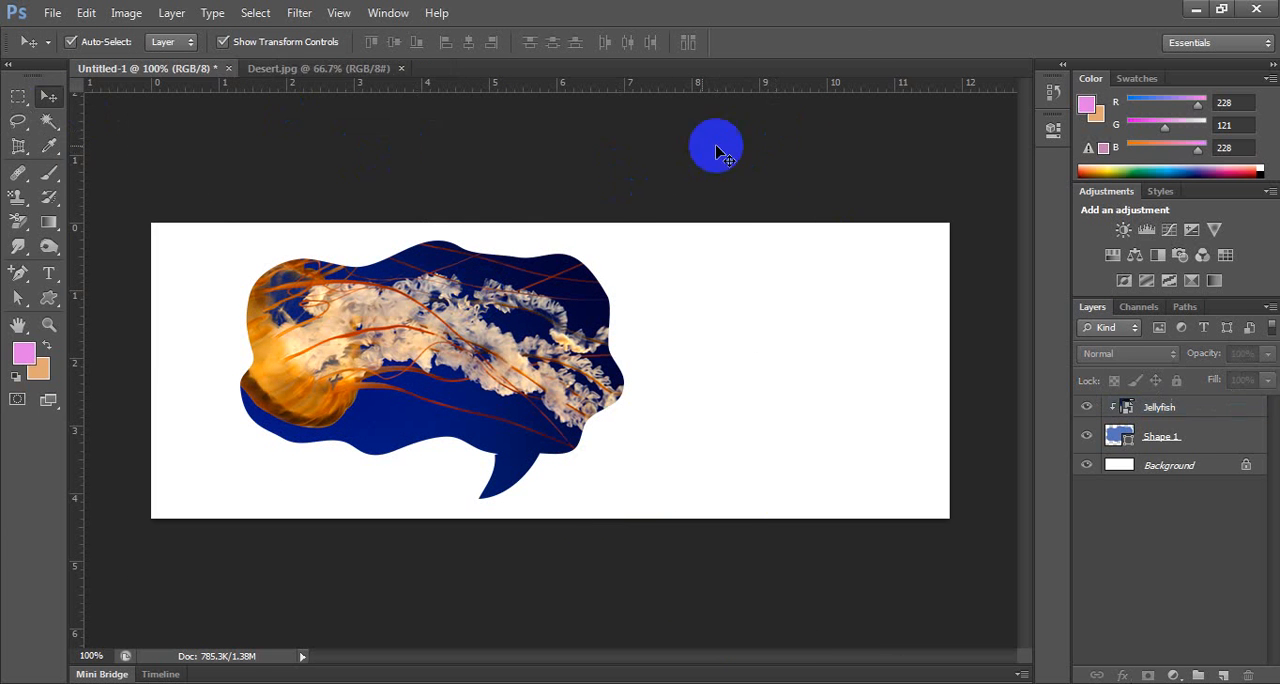
Close the Desert.jpg document and delete the Jellyfish and Shape 1 layers, keeping only the Background.
{"action": "left_click", "coordinate": [366, 69]}
{"action": "left_click", "coordinate": [402, 69]}
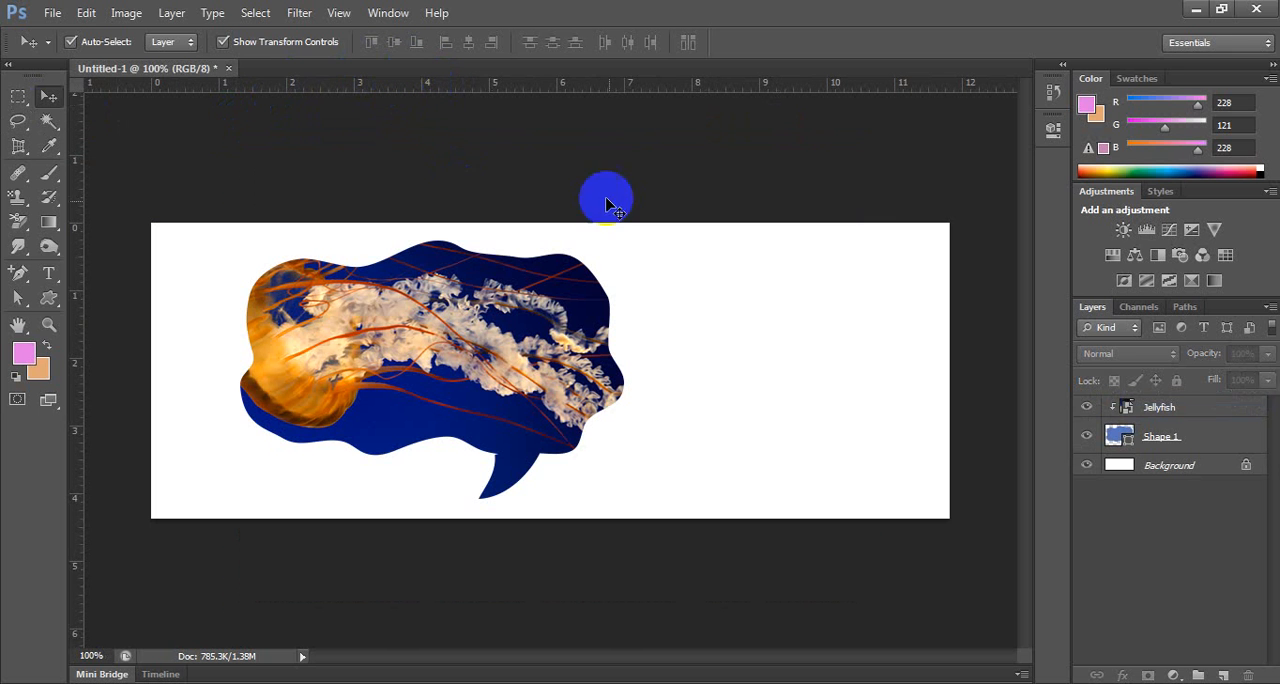
{"action": "left_click", "coordinate": [1200, 410]}
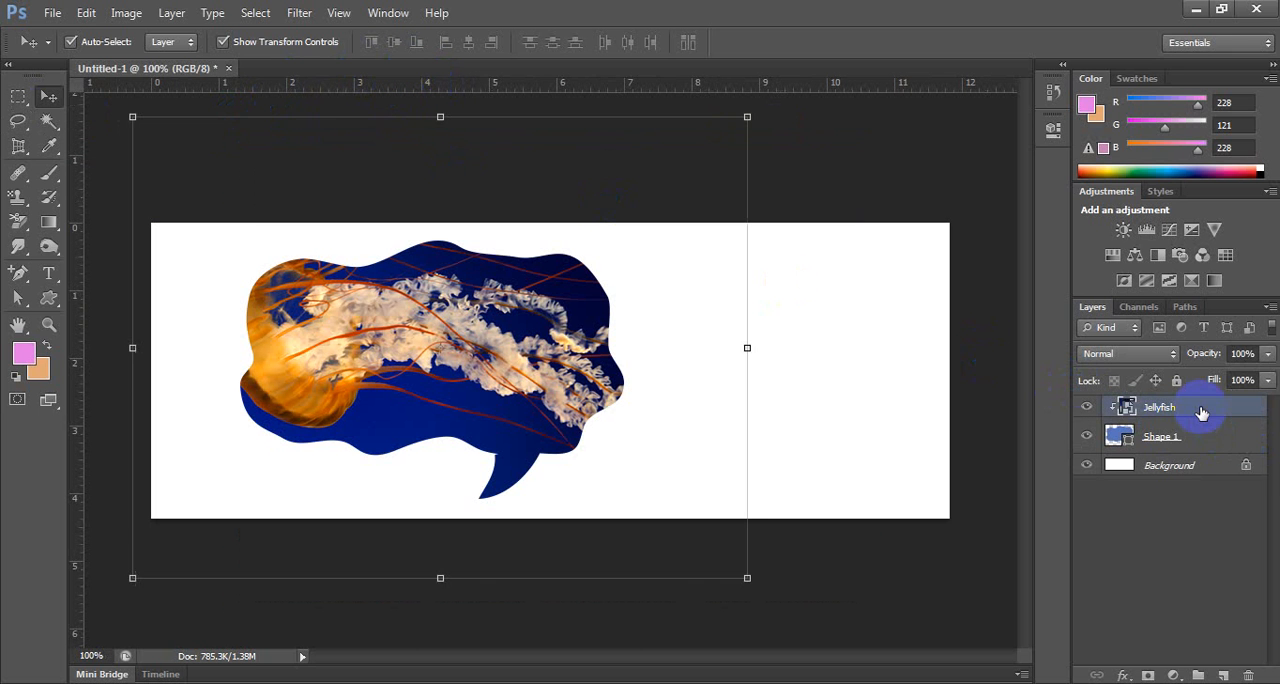
{"action": "left_click", "coordinate": [1198, 438]}
{"action": "left_click", "coordinate": [1202, 412], "text": "shift"}
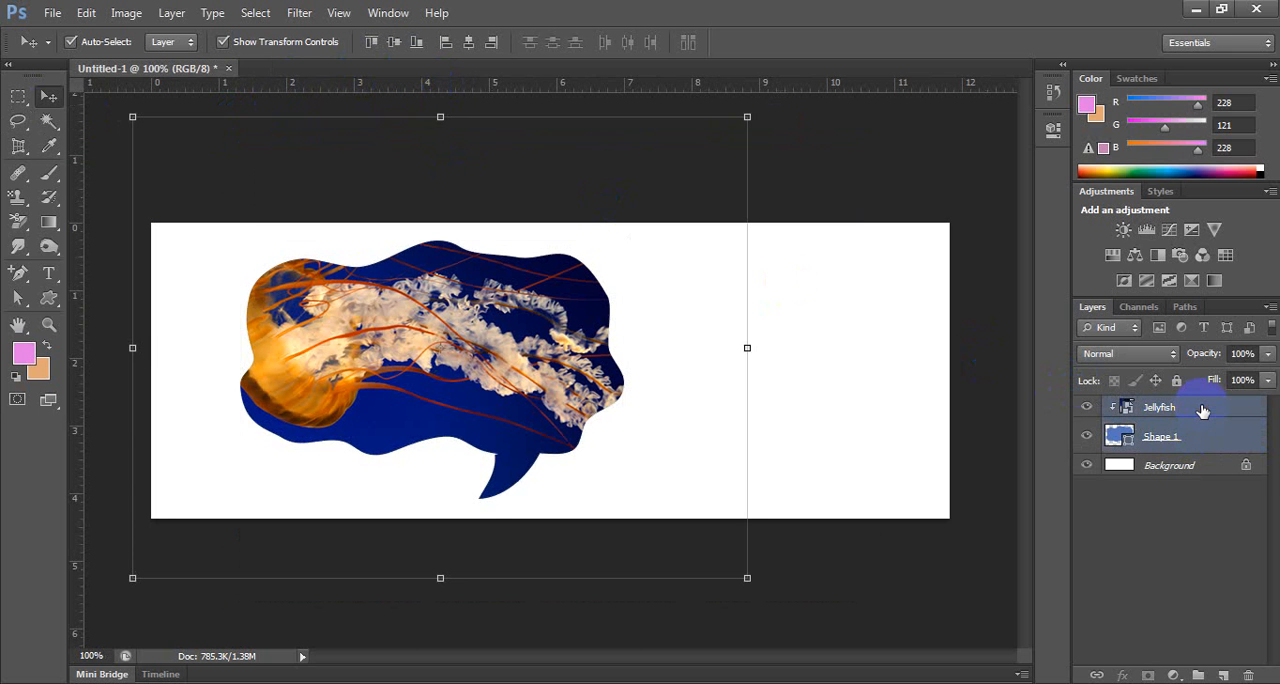
{"action": "key", "text": "Delete"}
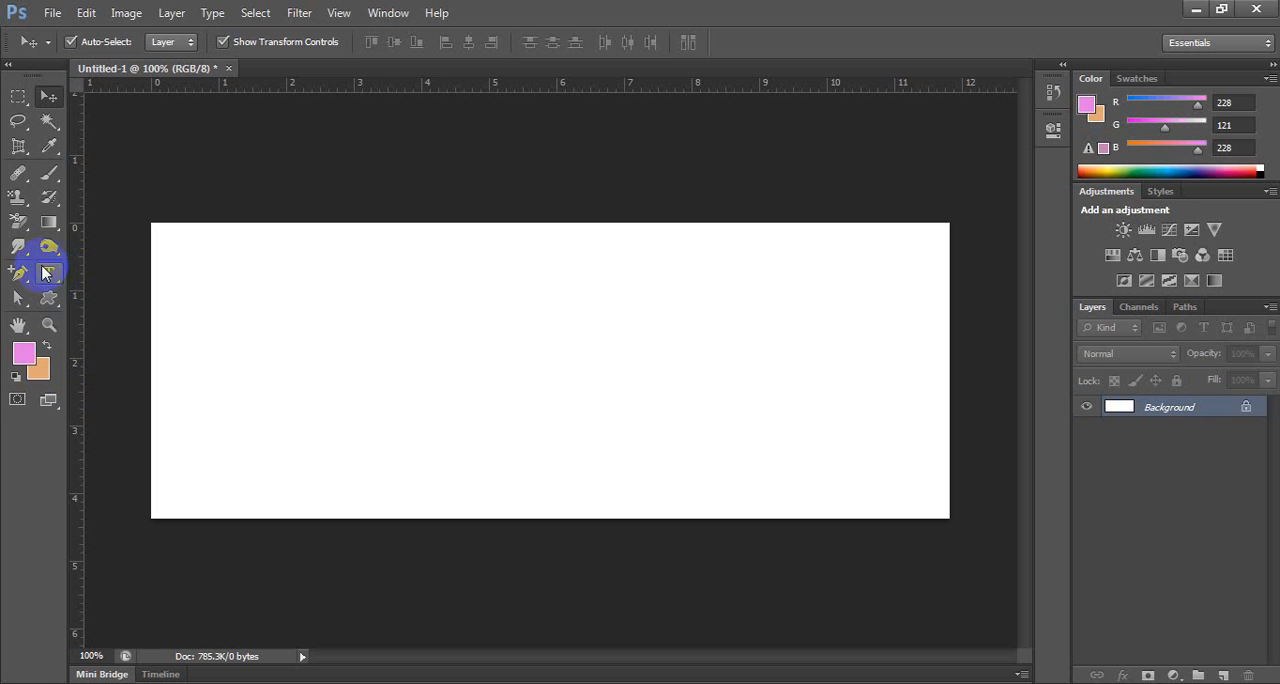
Add the horizontal text CREATIVE in 35 px Lato Regular near the canvas's upper-left corner.
{"action": "left_click", "coordinate": [45, 272]}
{"action": "left_click", "coordinate": [80, 270]}
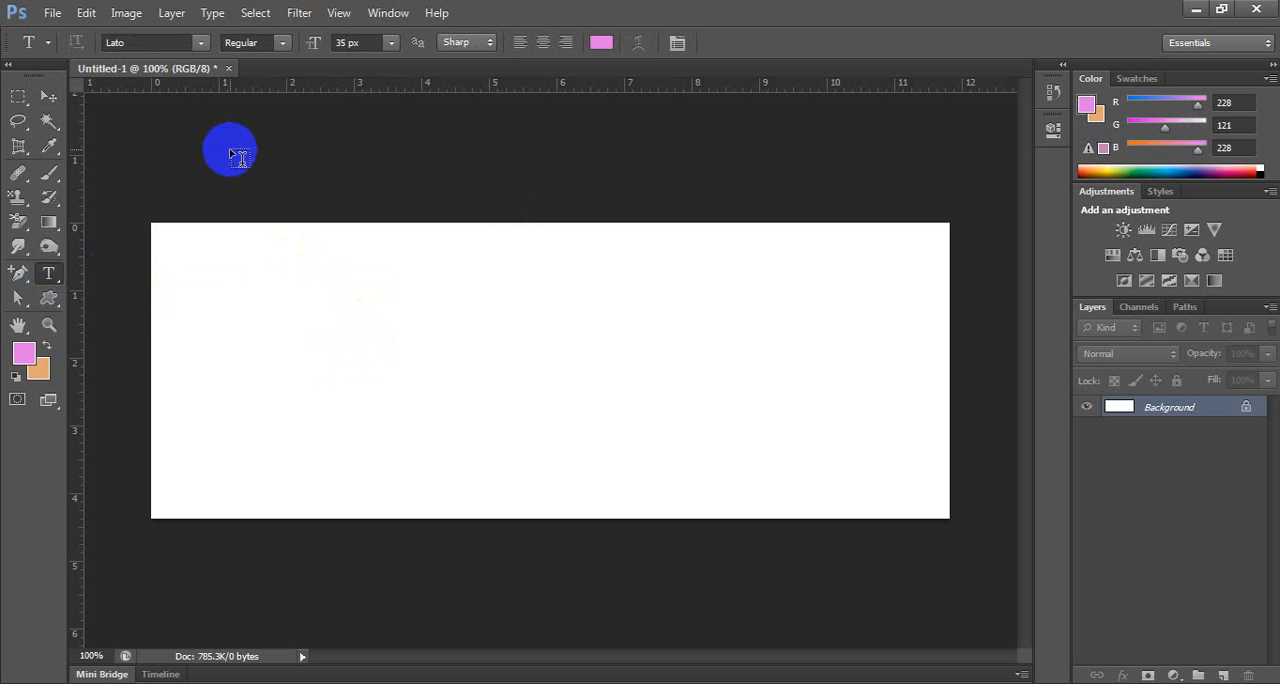
{"action": "left_click", "coordinate": [258, 272]}
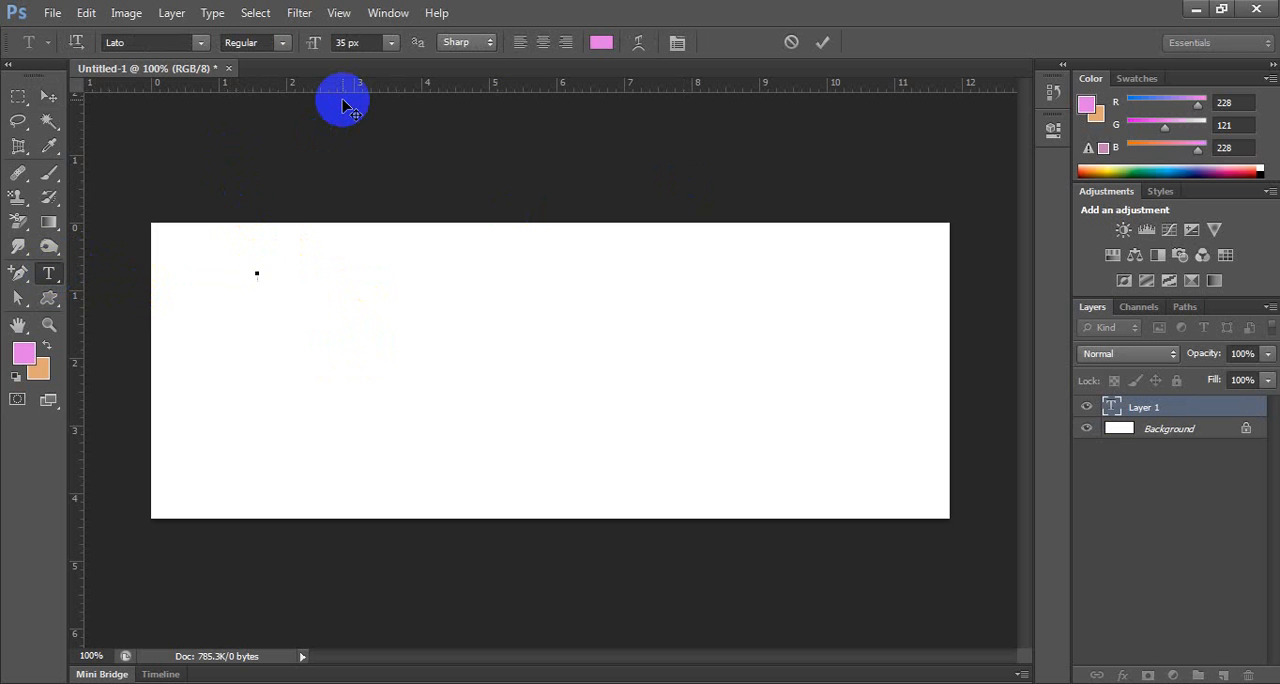
{"action": "type", "text": "CREAT"}
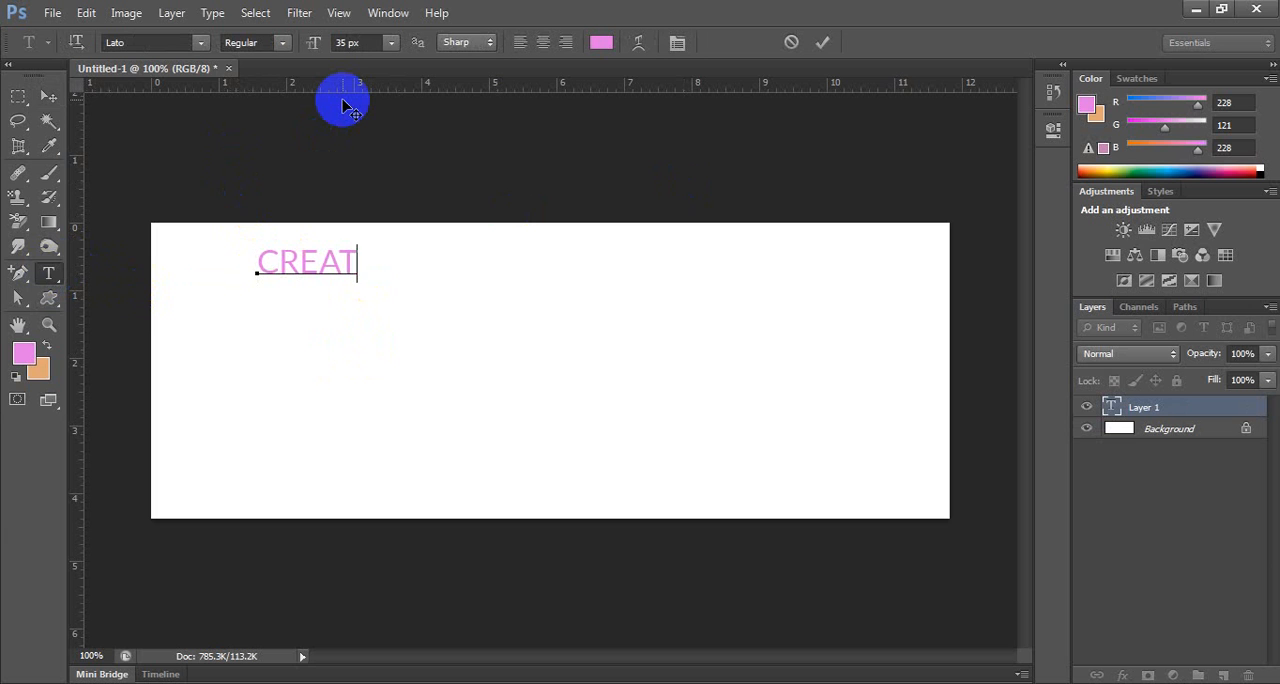
{"action": "type", "text": "IVE"}
Select all of the CREATIVE text and set its colour to bright red.
{"action": "key", "text": "ctrl+a"}
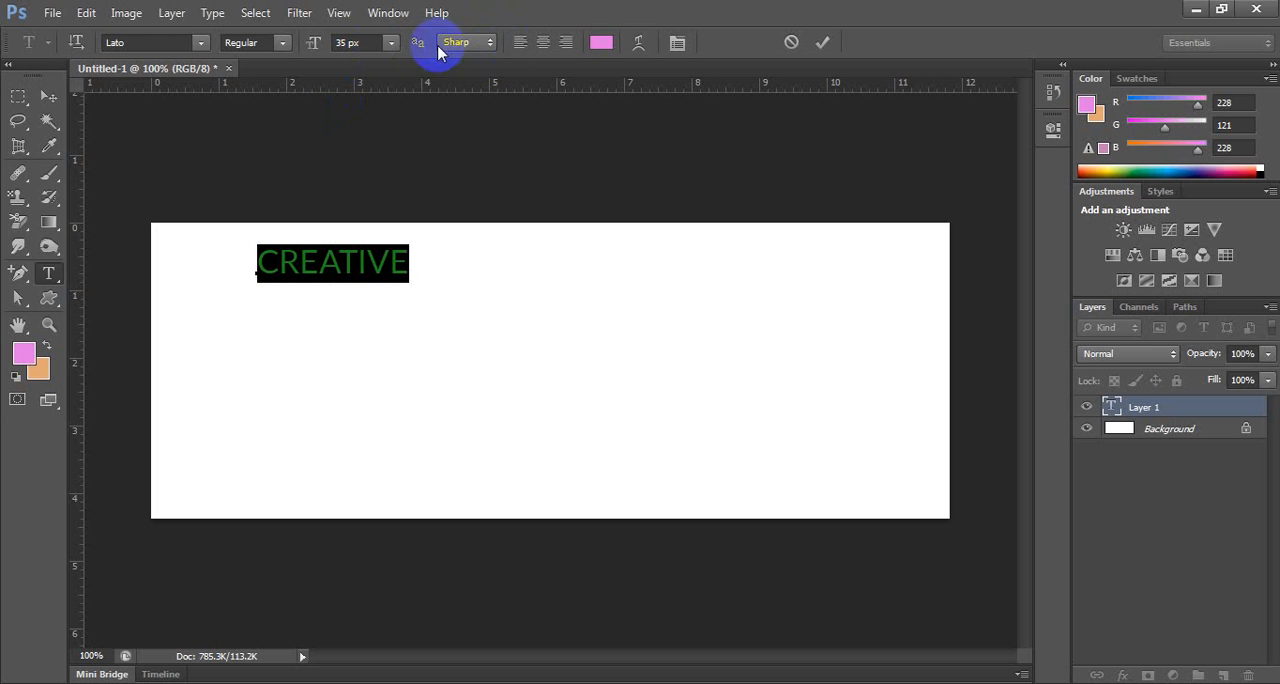
{"action": "left_click", "coordinate": [600, 42]}
{"action": "left_click_drag", "start_coordinate": [623, 177], "coordinate": [629, 163]}
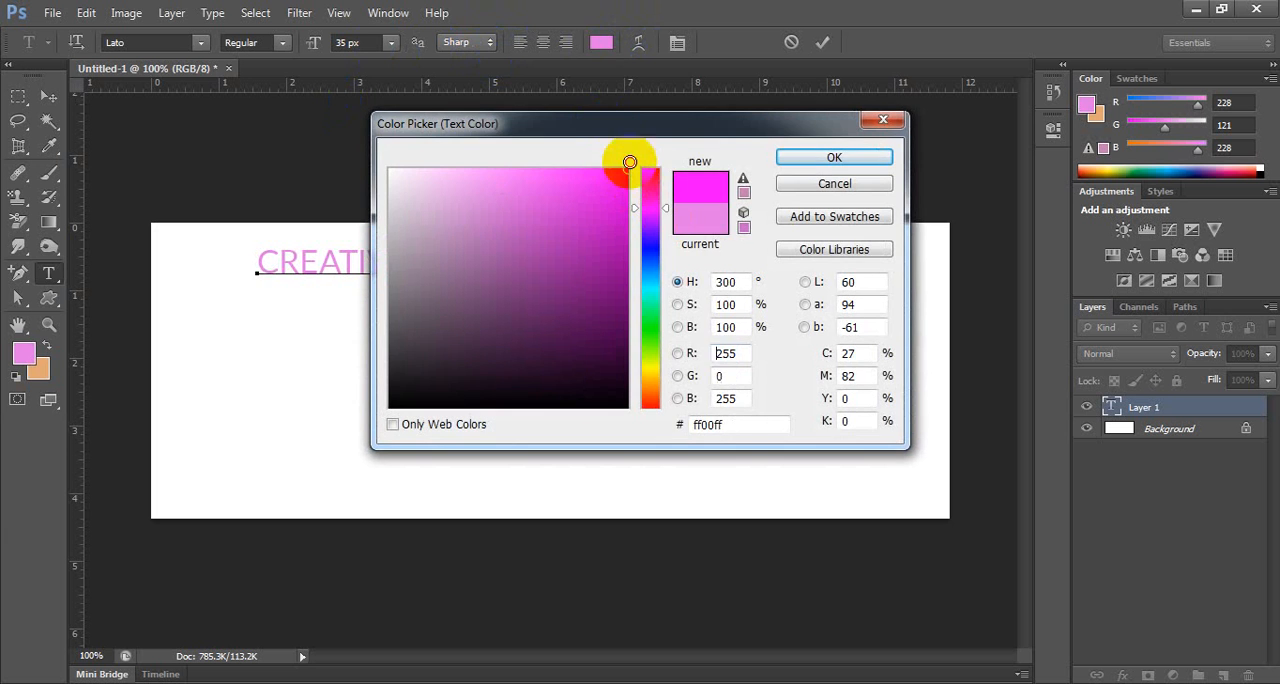
{"action": "left_click", "coordinate": [650, 170]}
{"action": "left_click", "coordinate": [810, 158]}
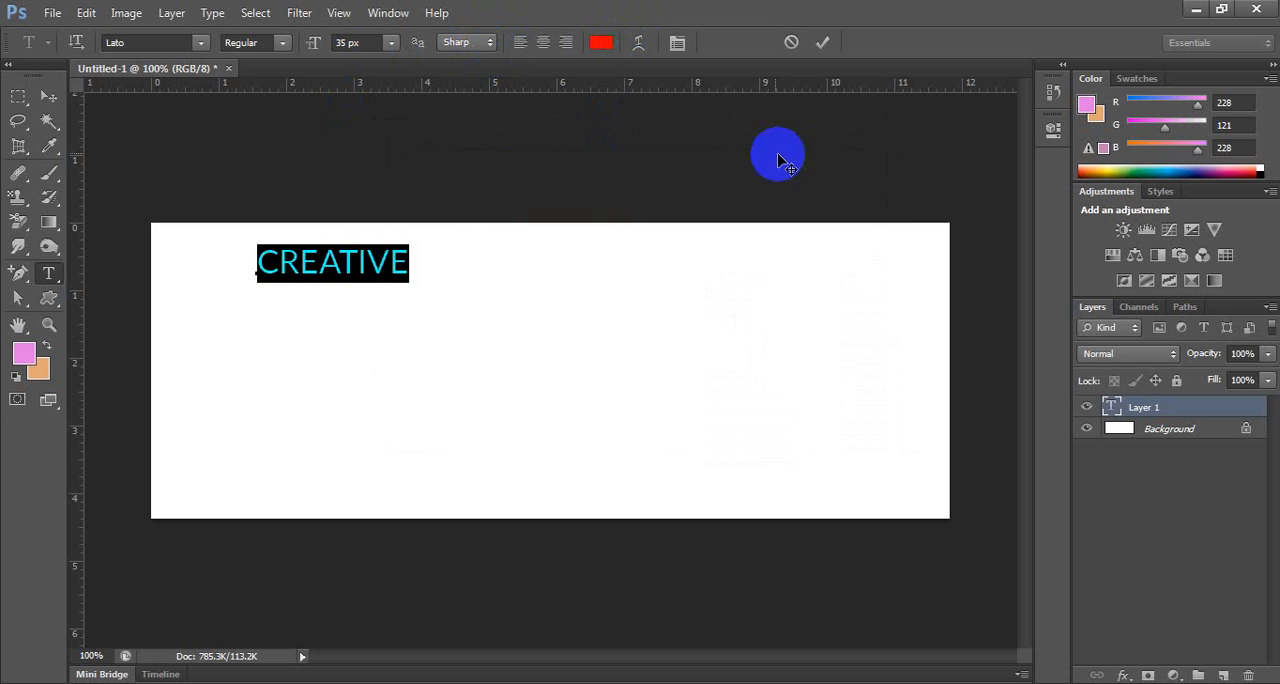
Set the CREATIVE text to a Bold style, try the Magneto font, and settle on Montserrat.
{"action": "left_click", "coordinate": [278, 47]}
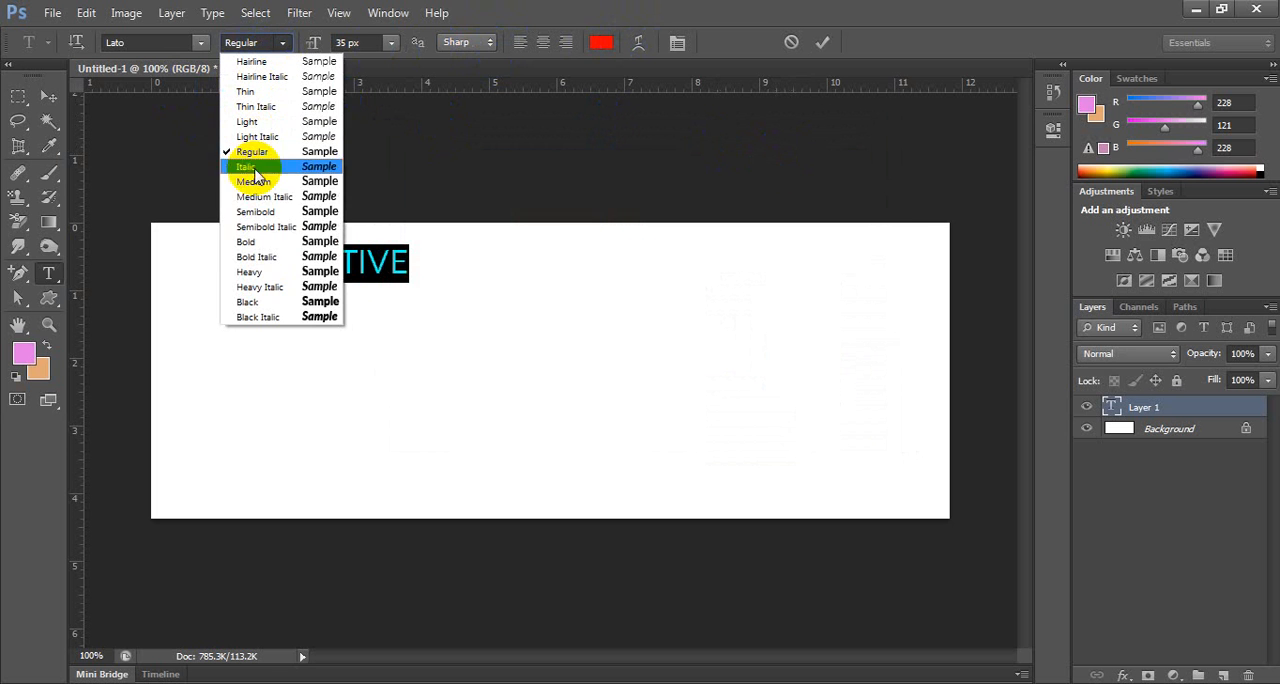
{"action": "left_click", "coordinate": [250, 283]}
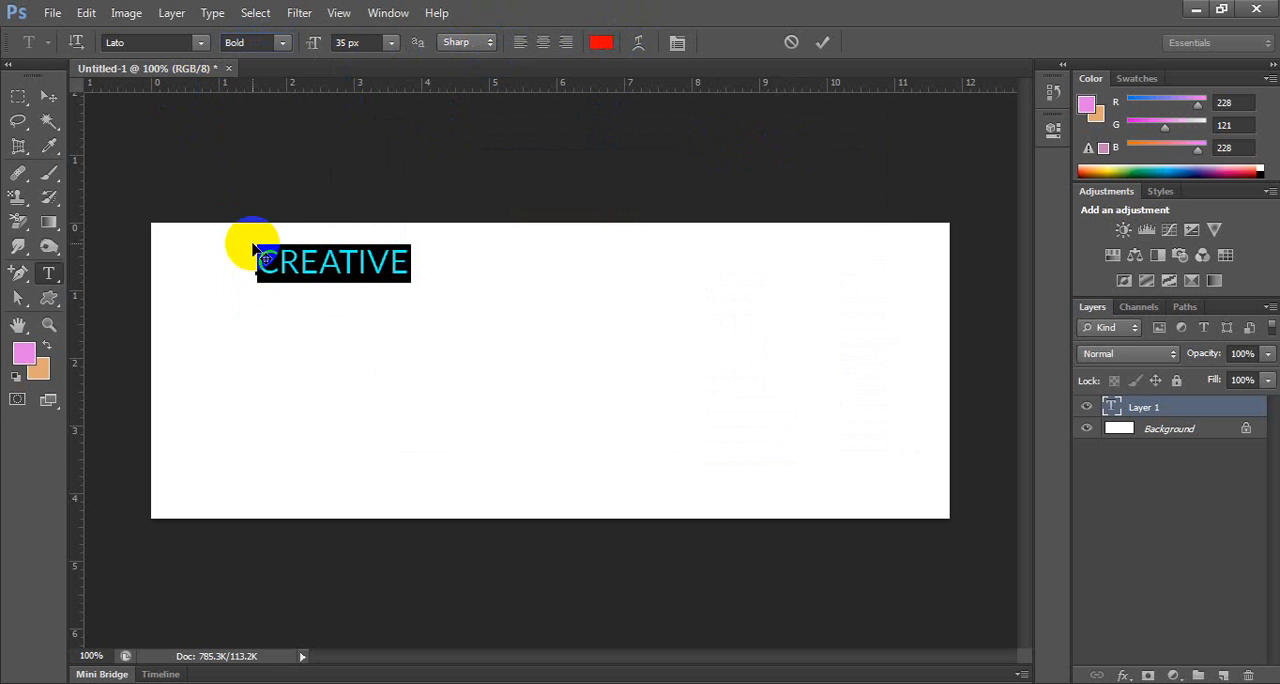
{"action": "left_click", "coordinate": [200, 44]}
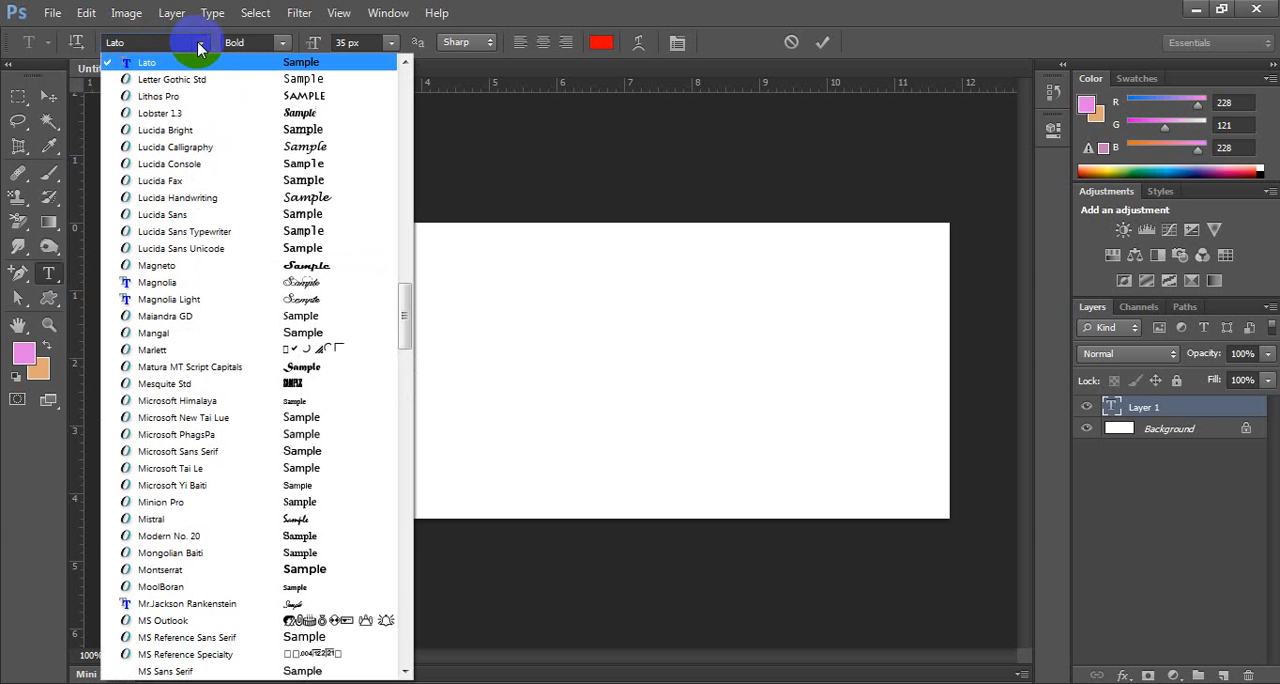
{"action": "left_click", "coordinate": [290, 263]}
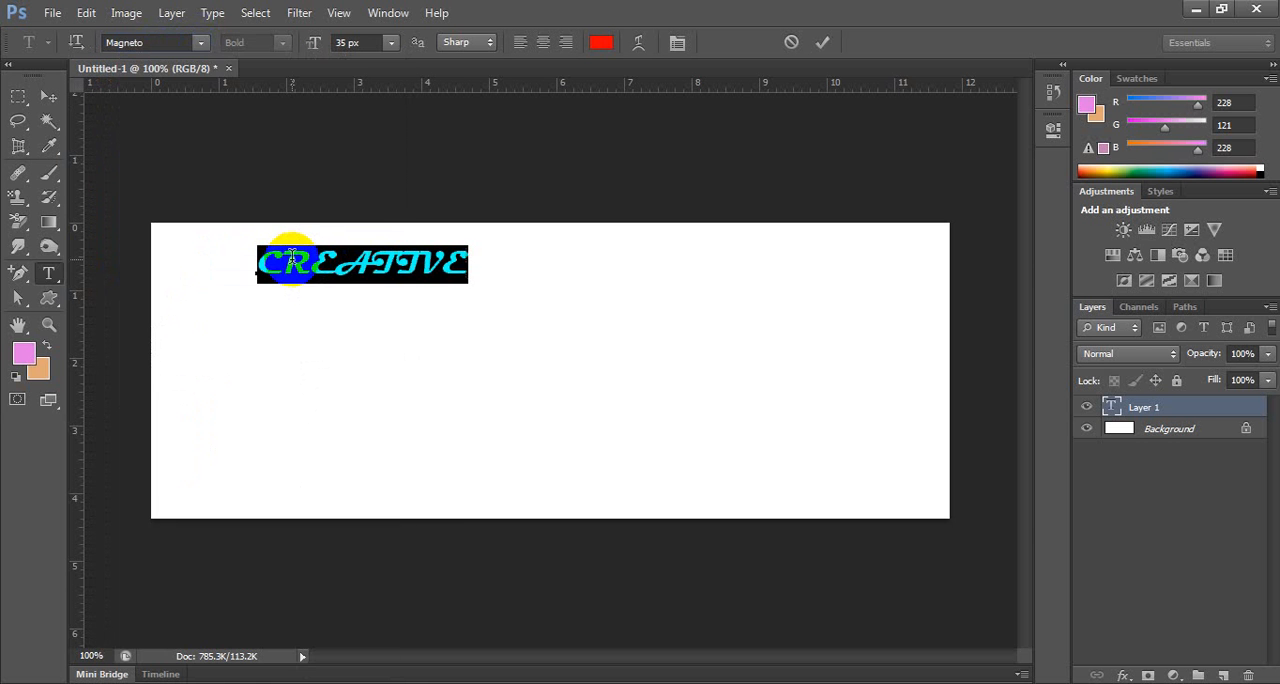
{"action": "left_click", "coordinate": [200, 42]}
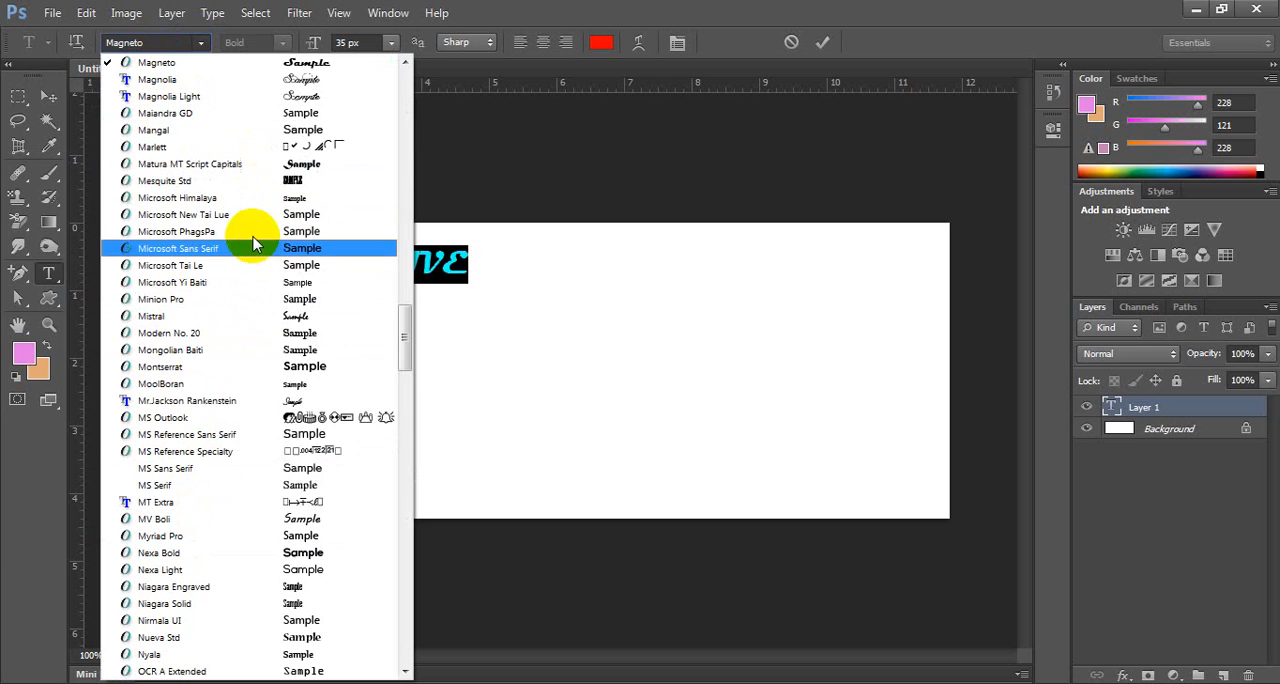
{"action": "left_click", "coordinate": [268, 368]}
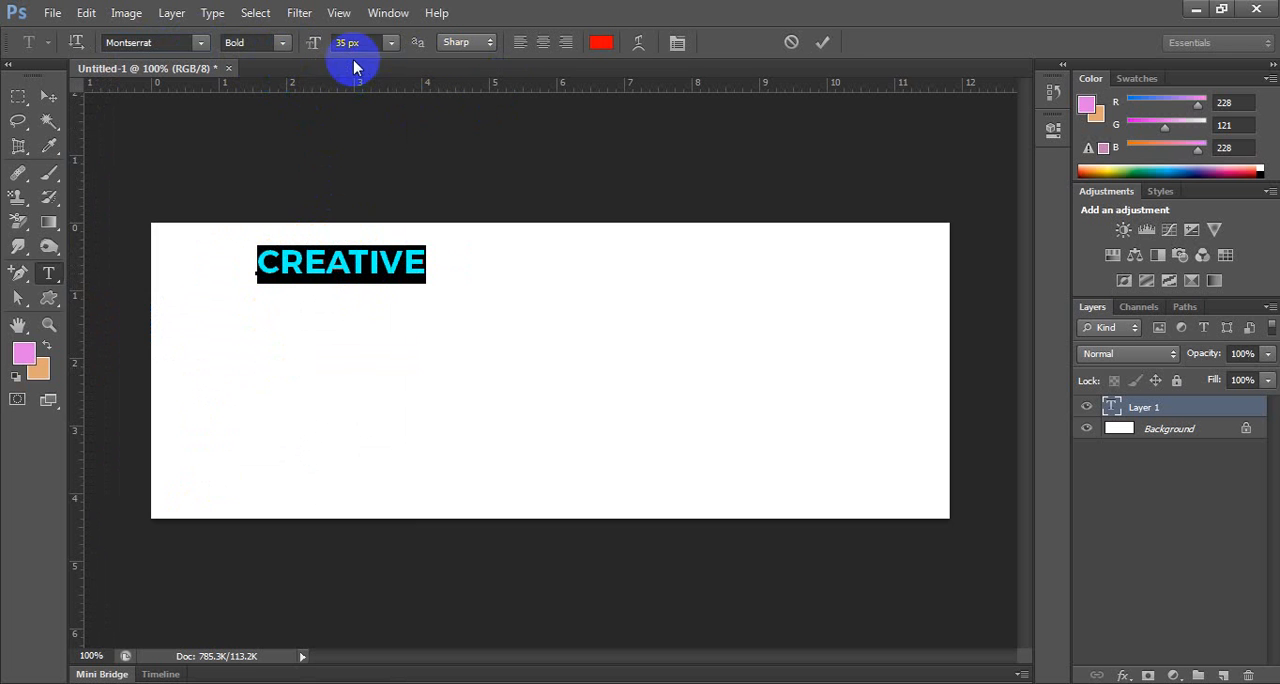
Try a 72 px size on the CREATIVE text and settle on 100 px.
{"action": "left_click", "coordinate": [387, 44]}
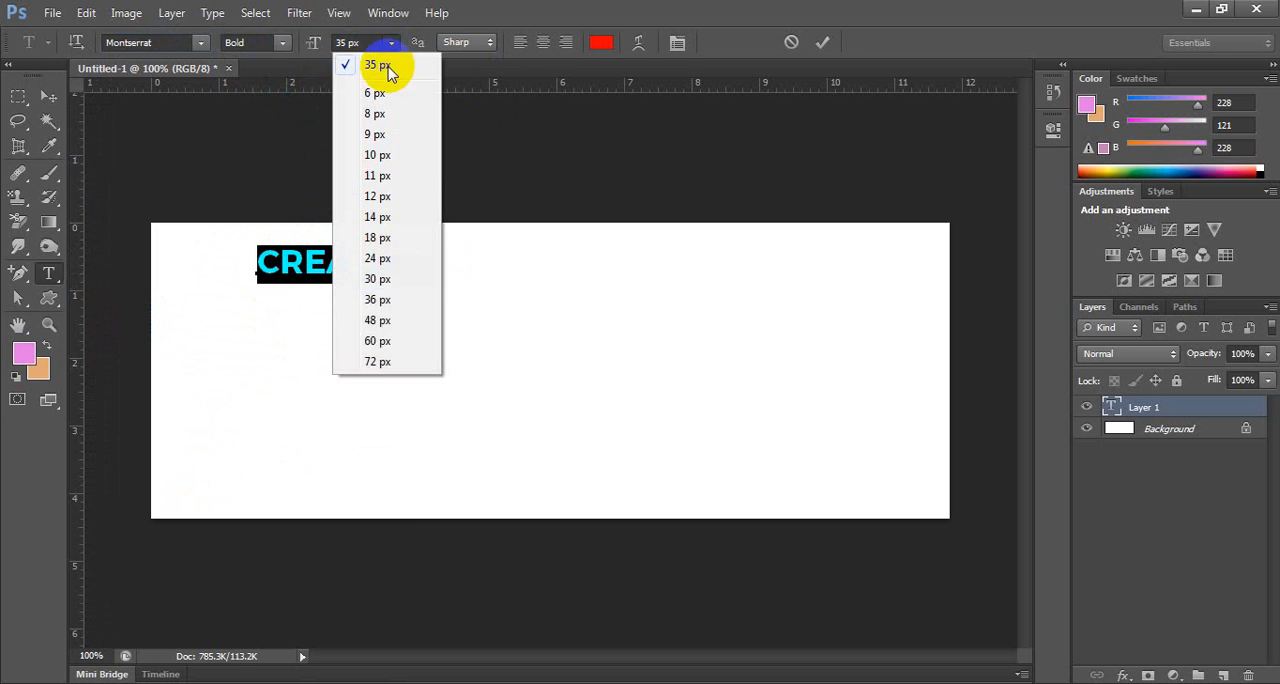
{"action": "left_click", "coordinate": [383, 364]}
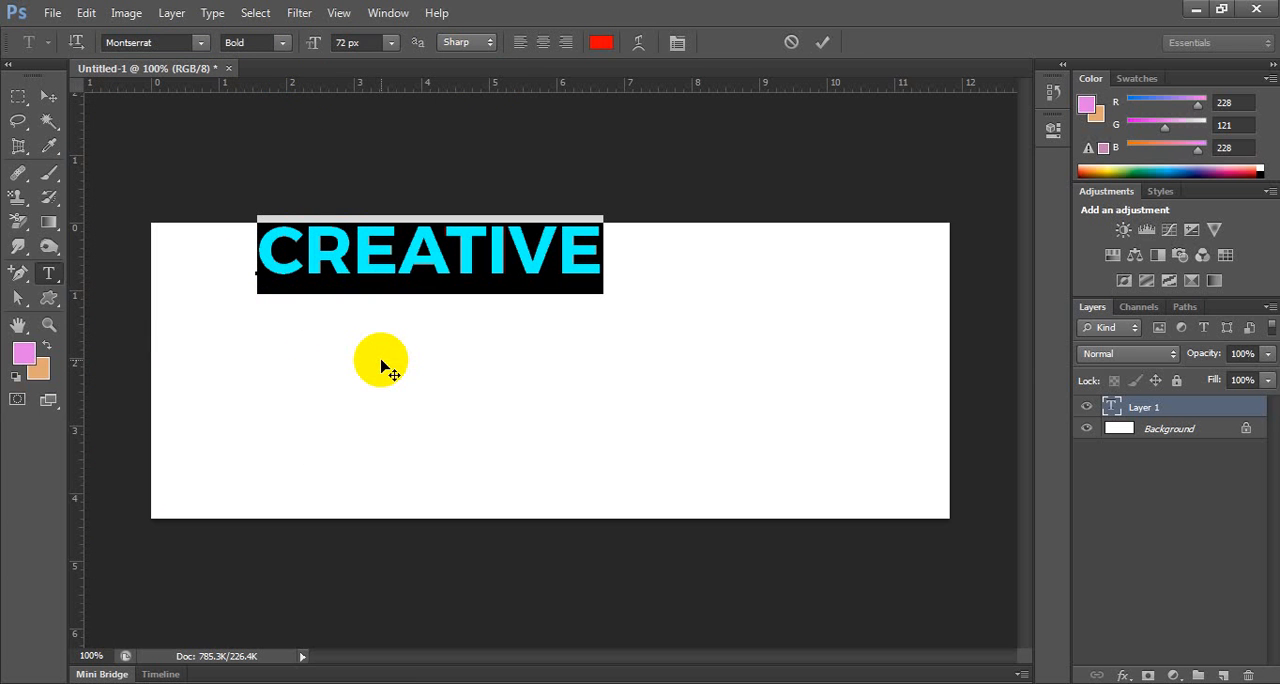
{"action": "left_click", "coordinate": [360, 43]}
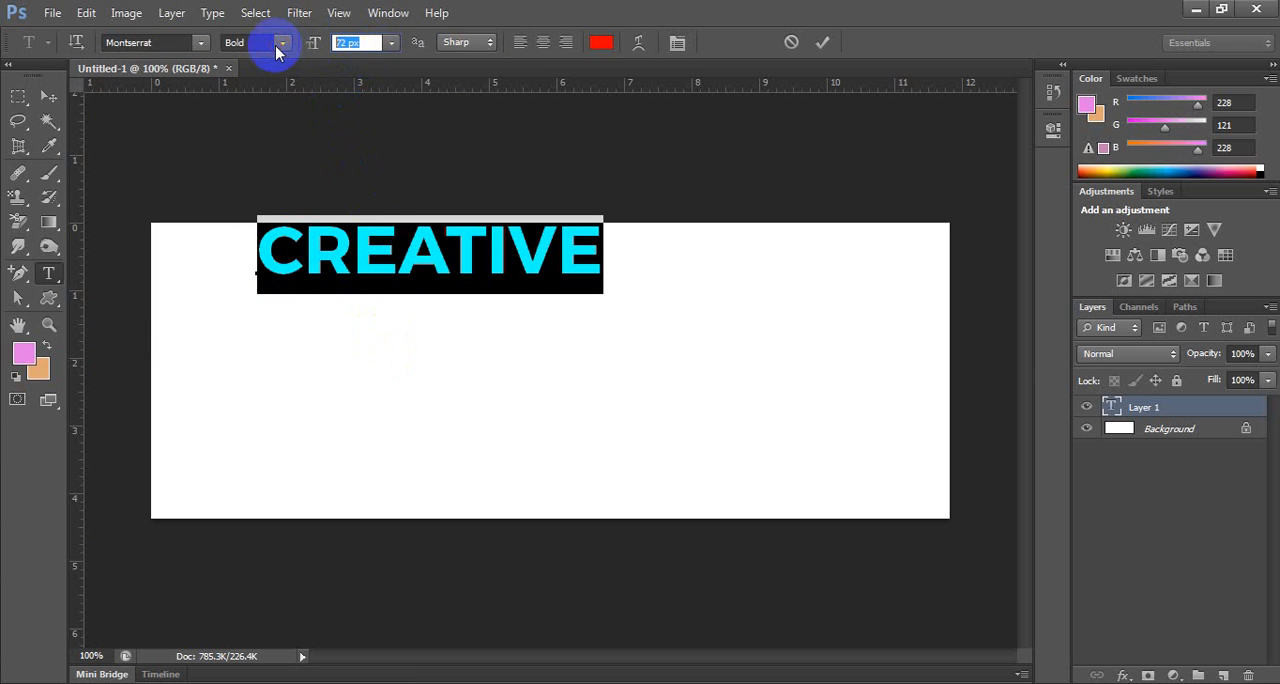
{"action": "type", "text": "100"}
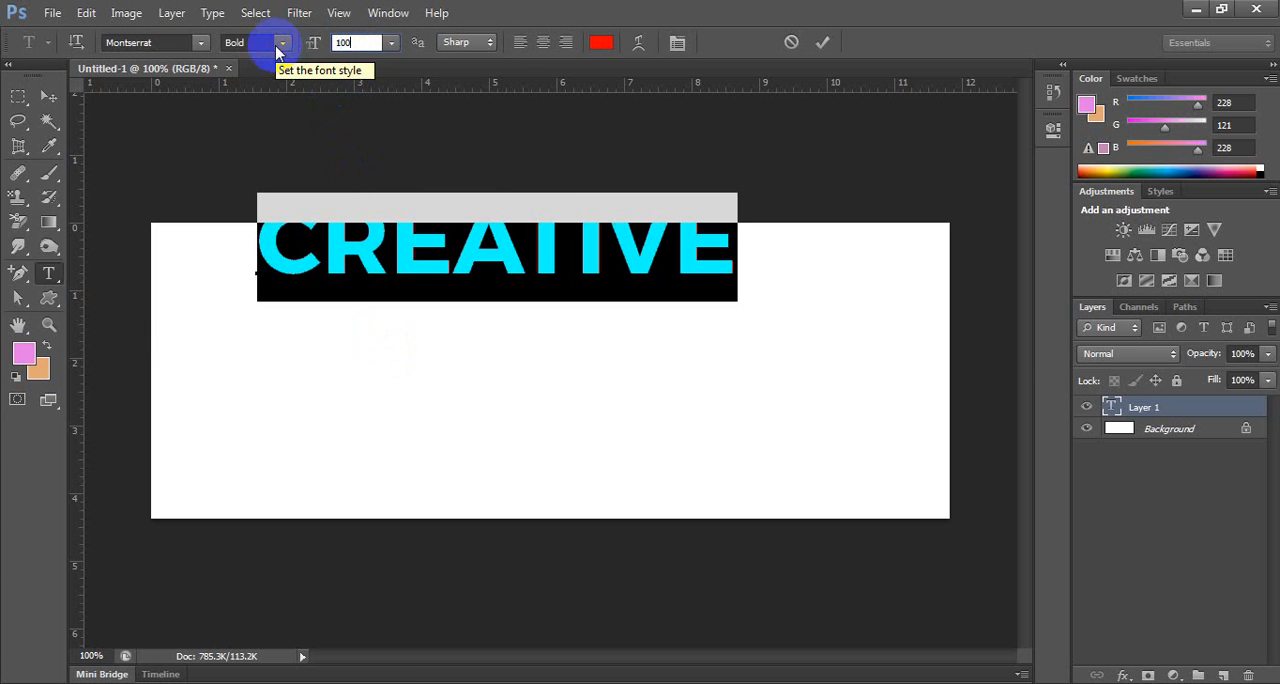
Move the CREATIVE text down from the canvas's top edge and centre it horizontally in the upper half.
{"action": "left_click", "coordinate": [48, 96]}
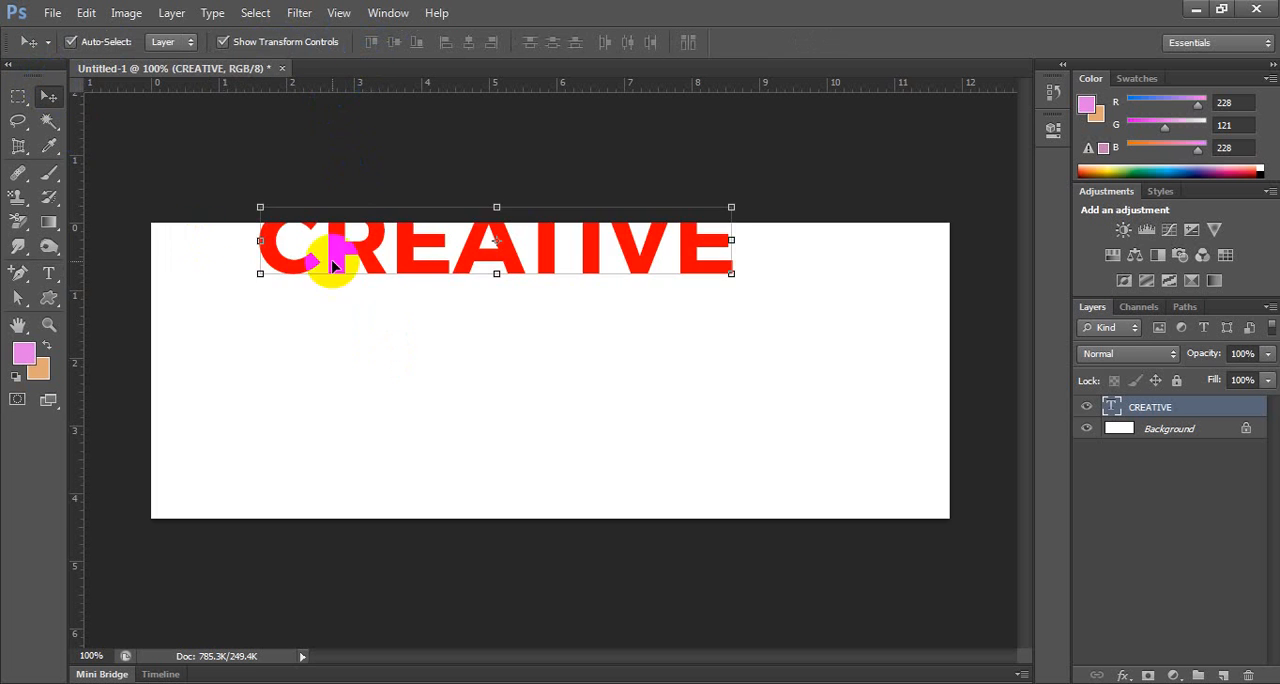
{"action": "left_click_drag", "start_coordinate": [405, 255], "coordinate": [396, 366]}
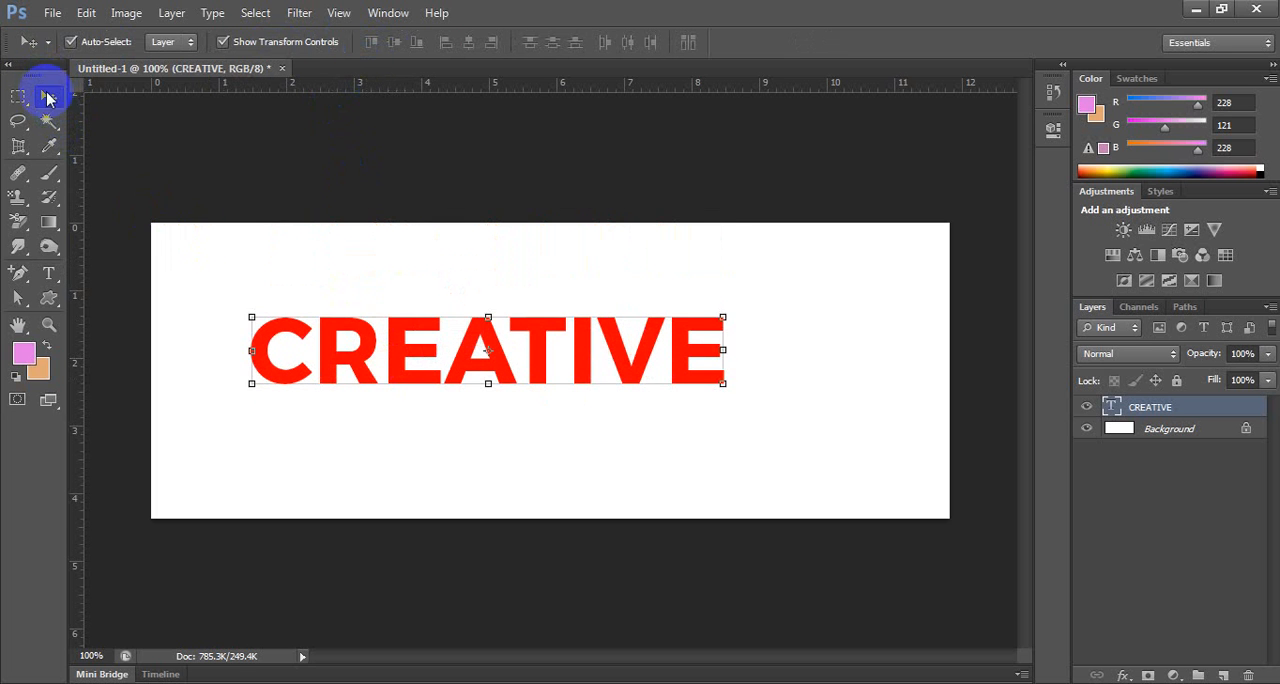
{"action": "left_click", "coordinate": [227, 148]}
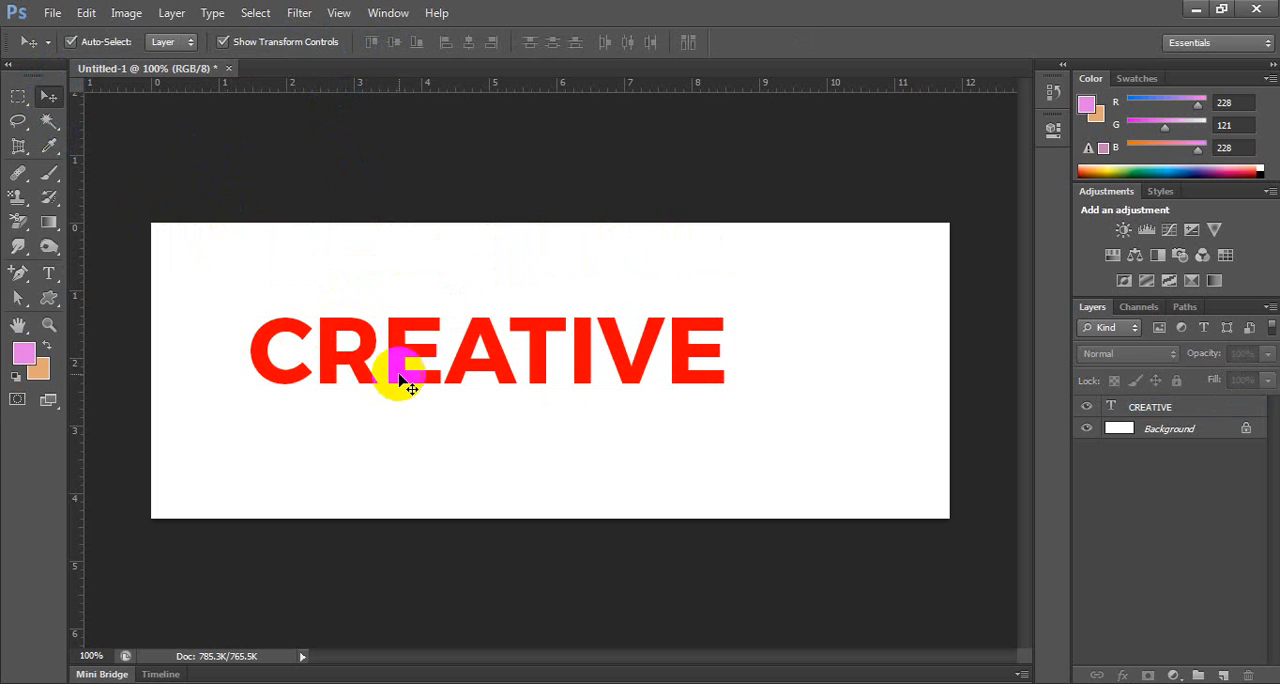
{"action": "left_click_drag", "start_coordinate": [423, 354], "coordinate": [474, 324]}
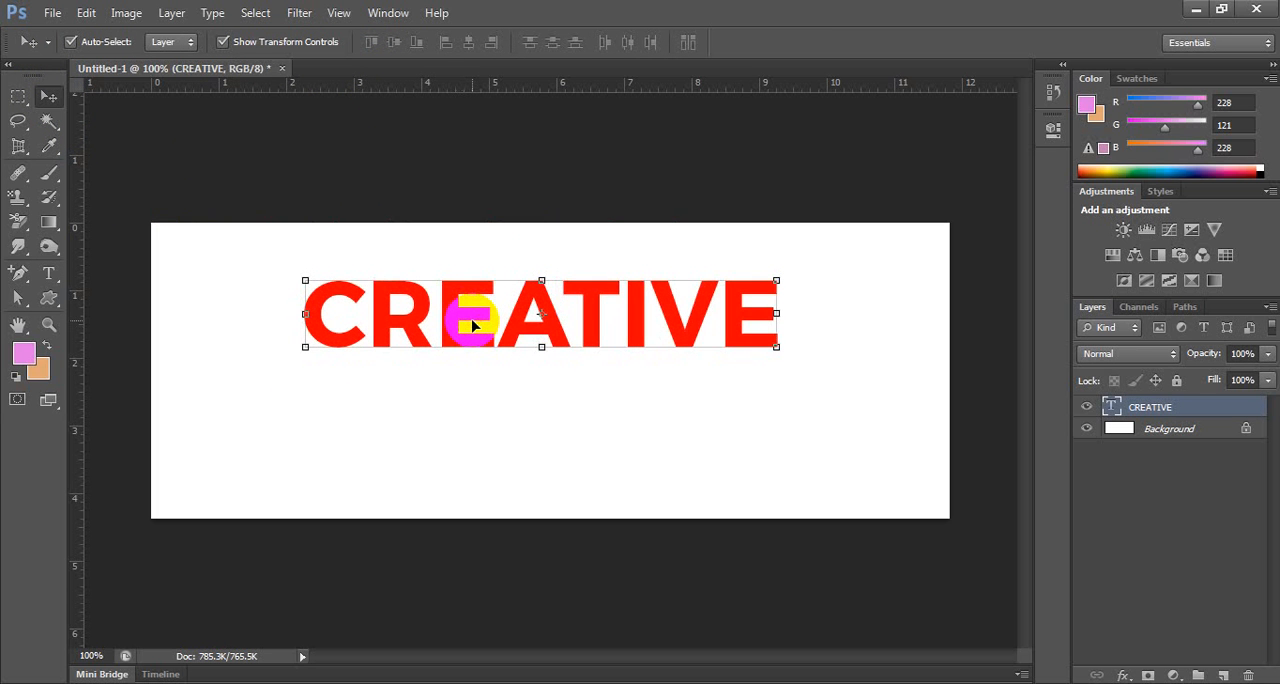
Display the detailed character formatting settings for the CREATIVE text.
{"action": "key", "text": "t"}
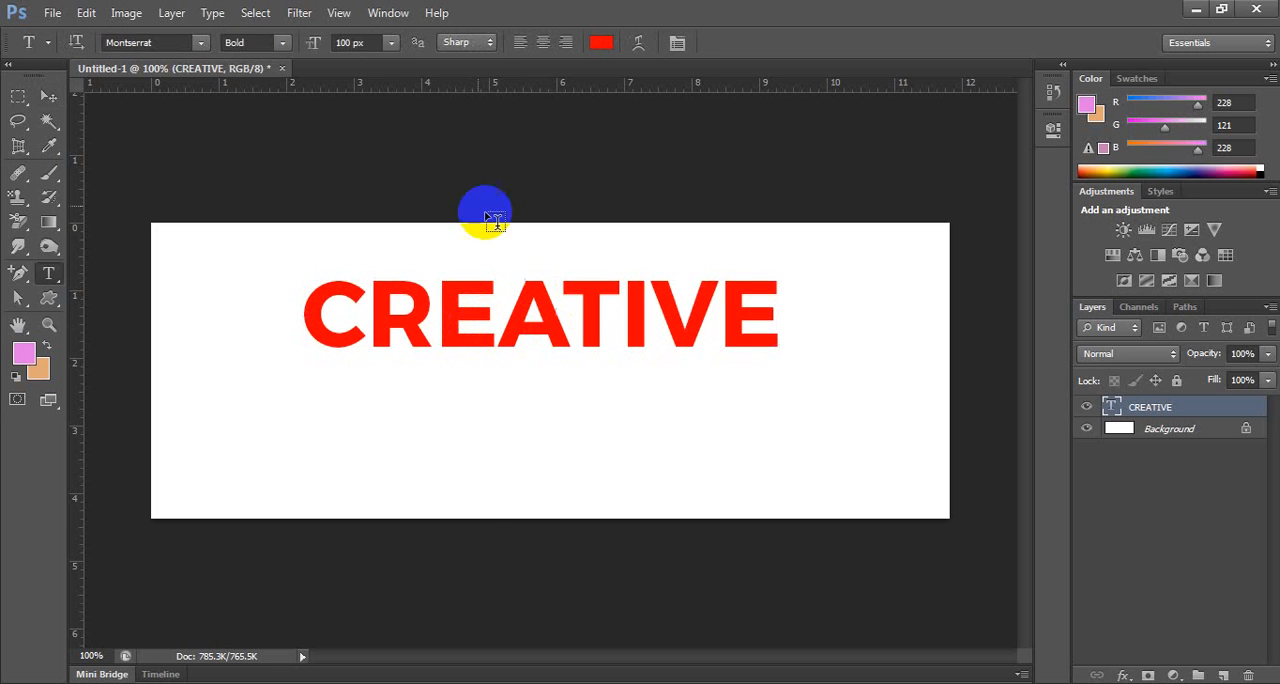
{"action": "left_click", "coordinate": [385, 13]}
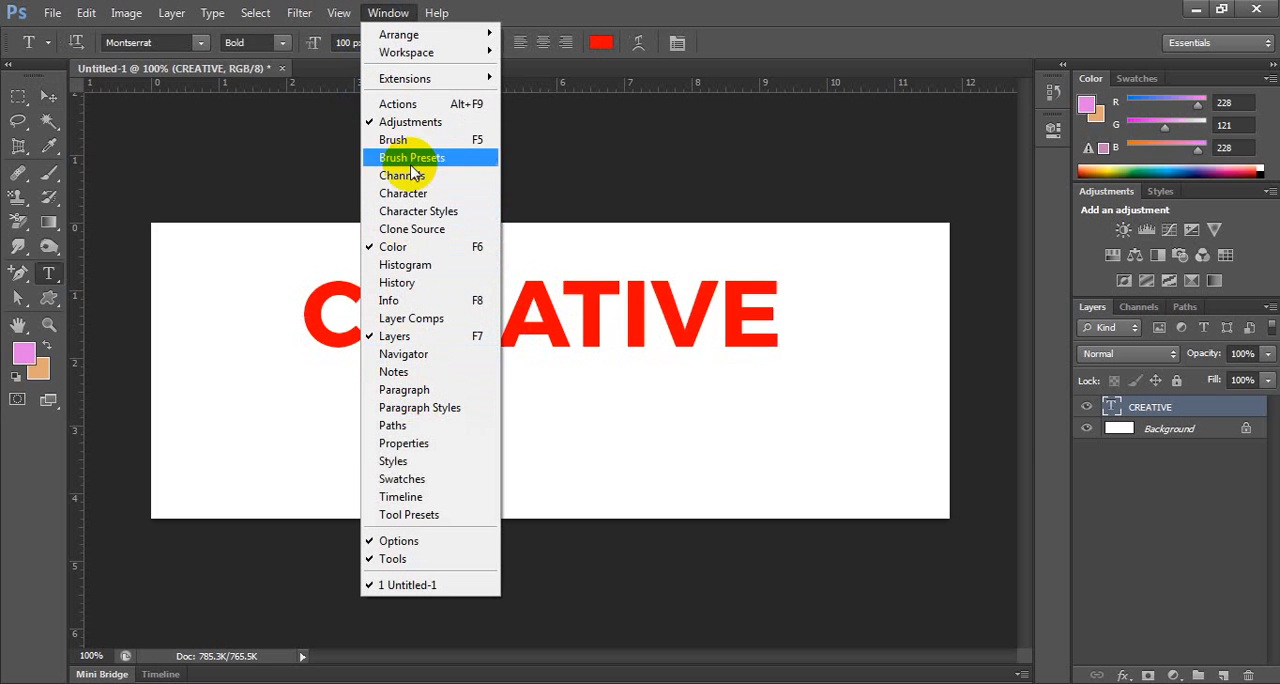
{"action": "left_click", "coordinate": [430, 194]}
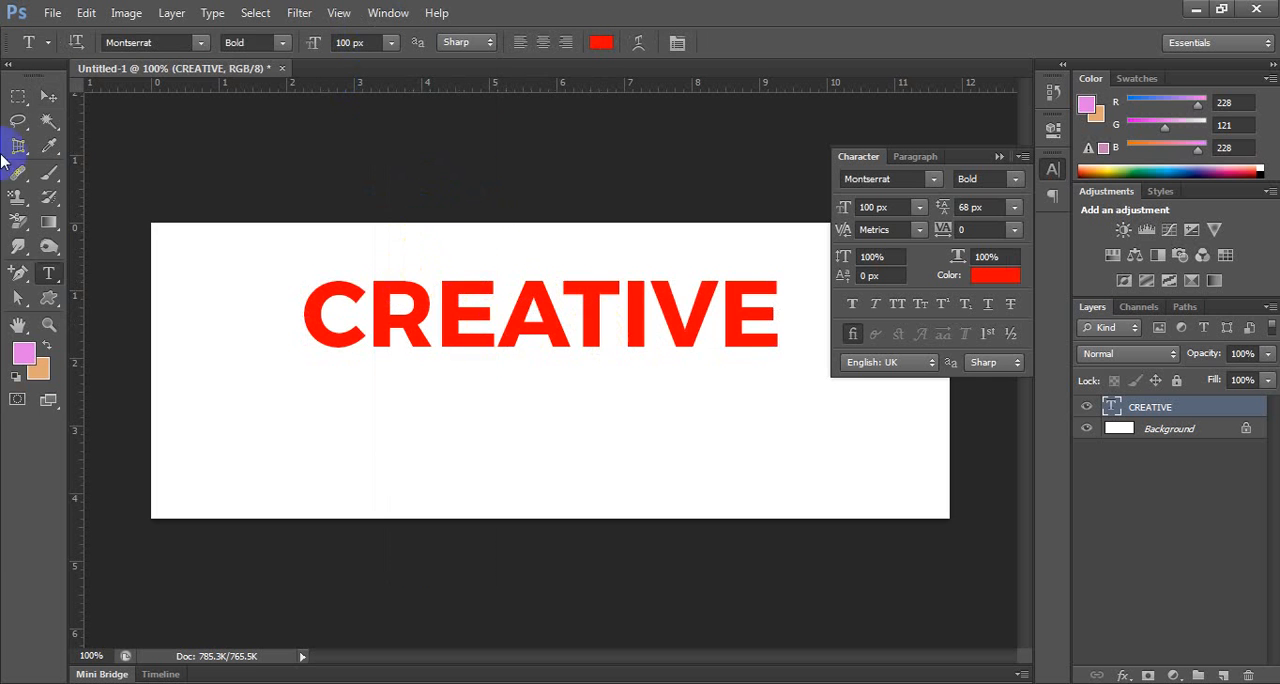
Shift the CREATIVE text toward the canvas's upper-left corner and add a second line reading IT INSTITUTE.
{"action": "left_click", "coordinate": [48, 96]}
{"action": "left_click_drag", "start_coordinate": [457, 340], "coordinate": [381, 305]}
{"action": "key", "text": "t"}
{"action": "left_click", "coordinate": [661, 265]}
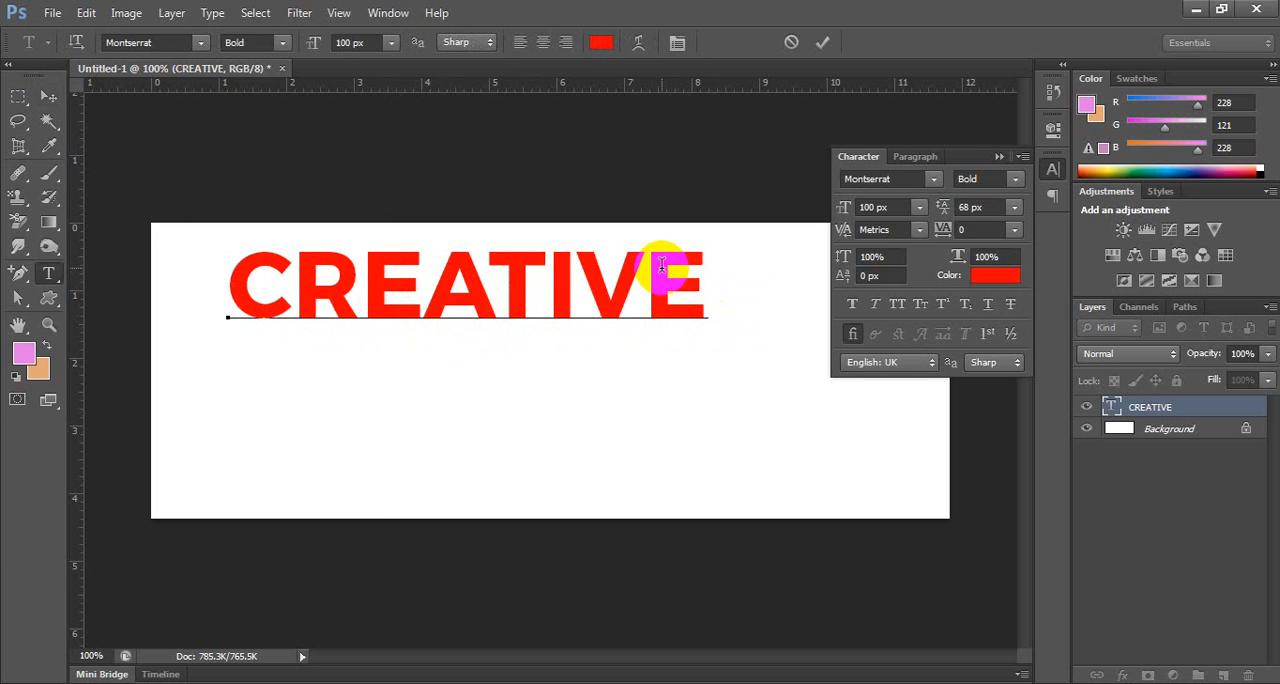
{"action": "key", "text": "Return"}
{"action": "type", "text": "IT I"}
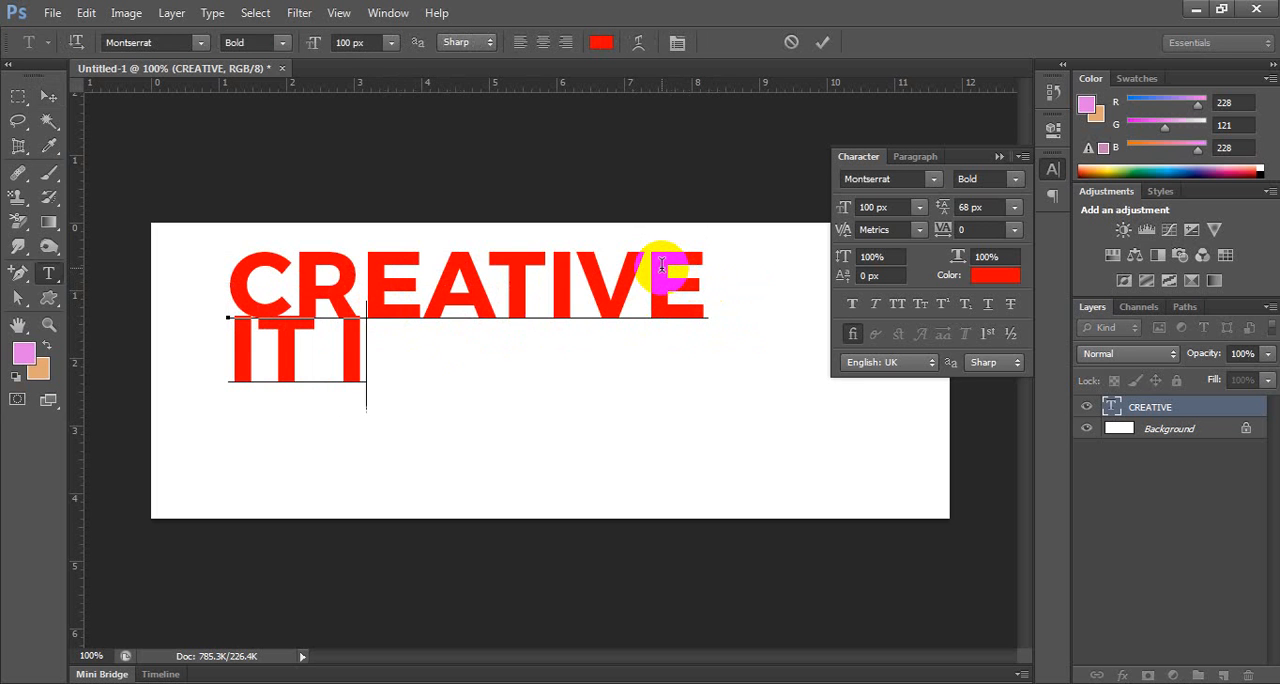
{"action": "type", "text": "NSTITIU"}
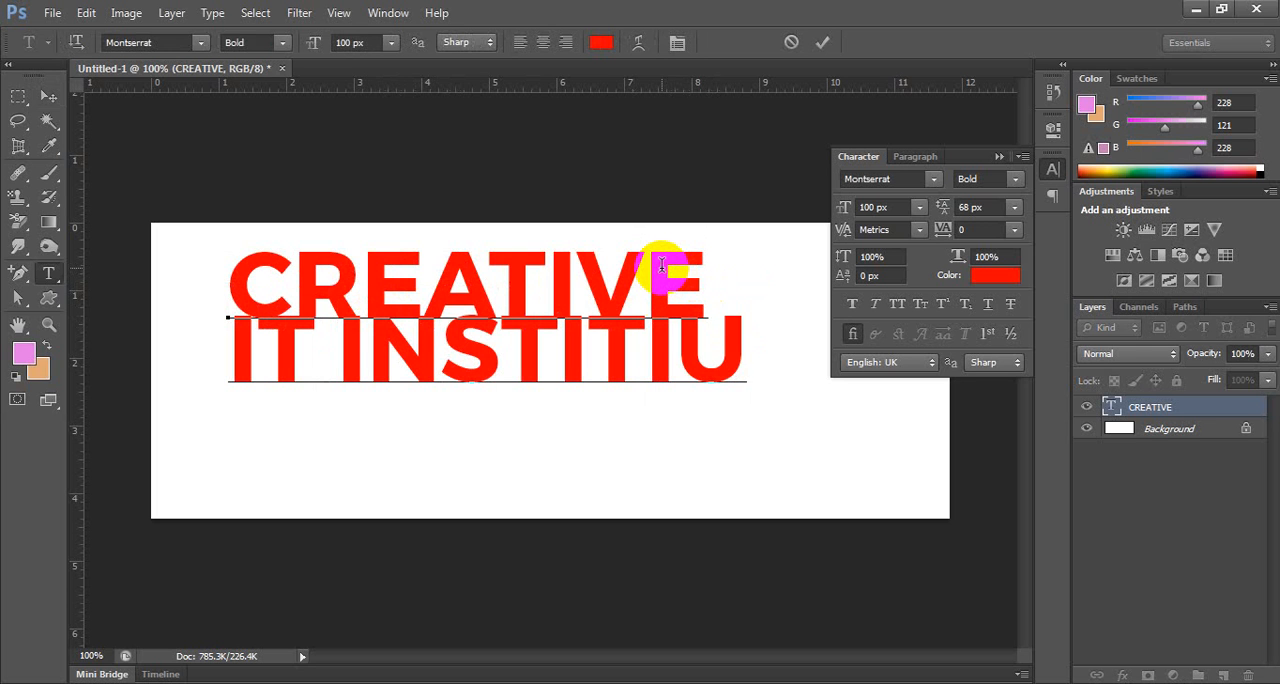
{"action": "key", "text": "BackSpace"}
{"action": "key", "text": "BackSpace"}
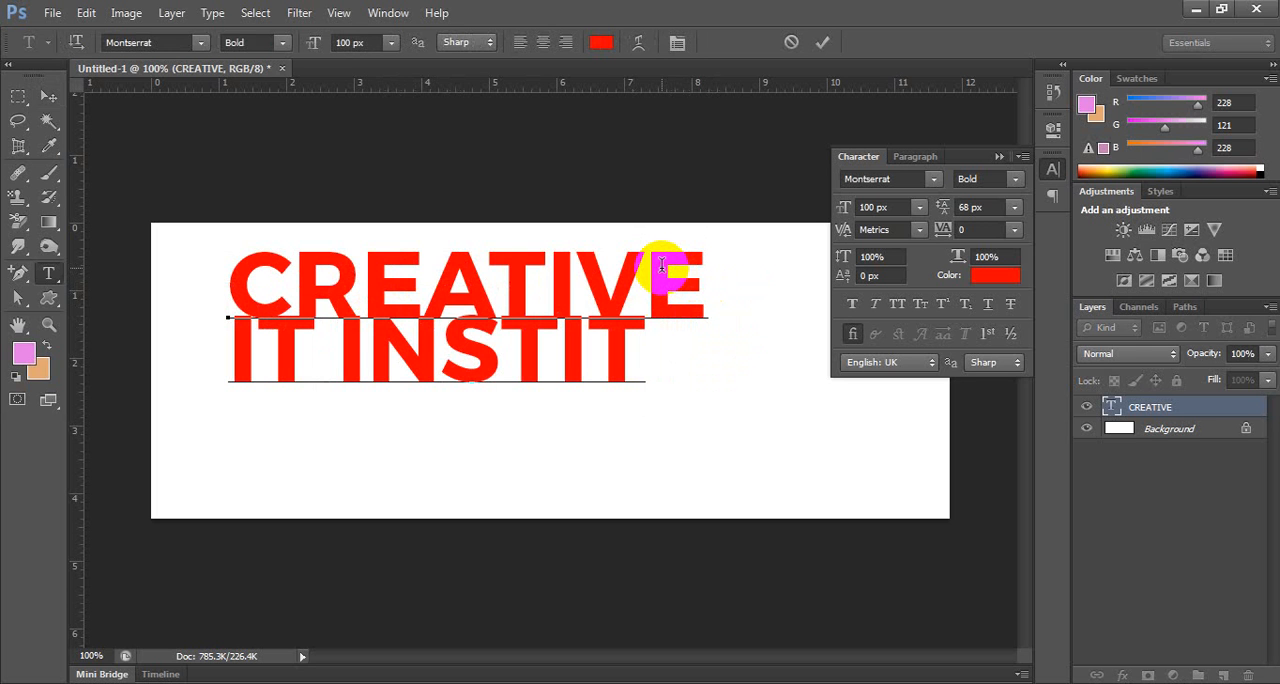
{"action": "type", "text": "UTE"}
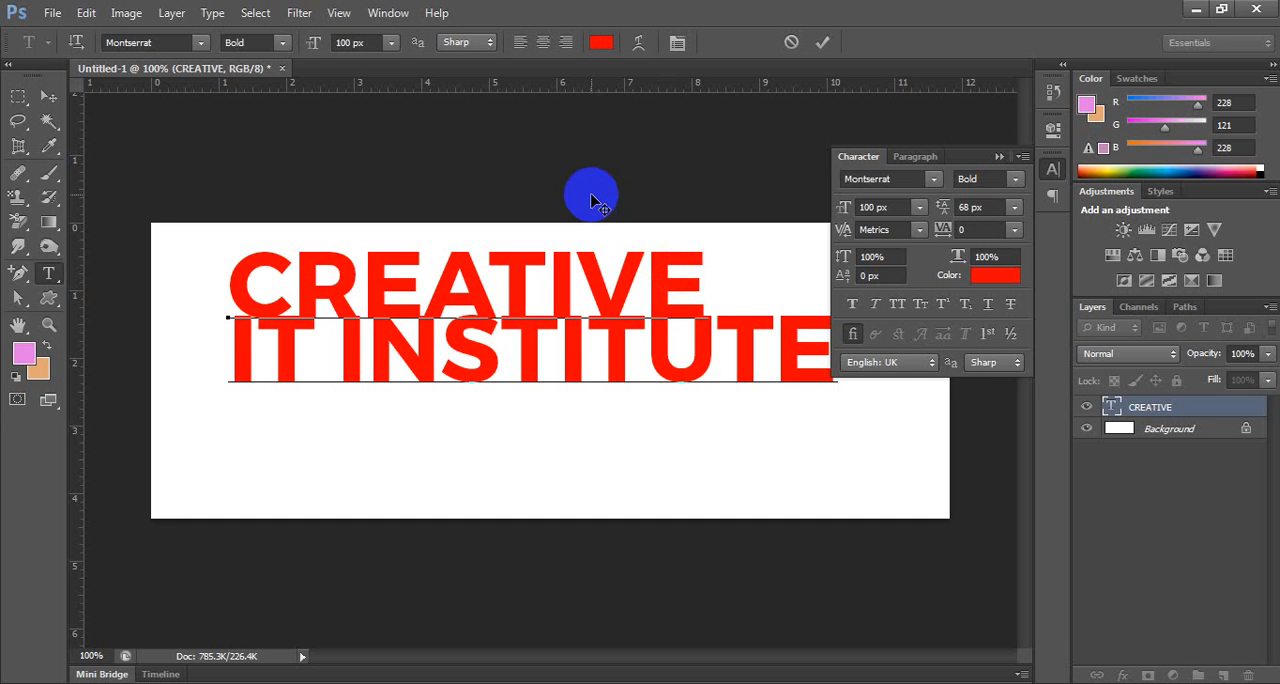
Try separating CREATIVE and IT INSTITUTE with an extra line break, removing the blank line each time.
{"action": "key", "text": "Up"}
{"action": "key", "text": "Return"}
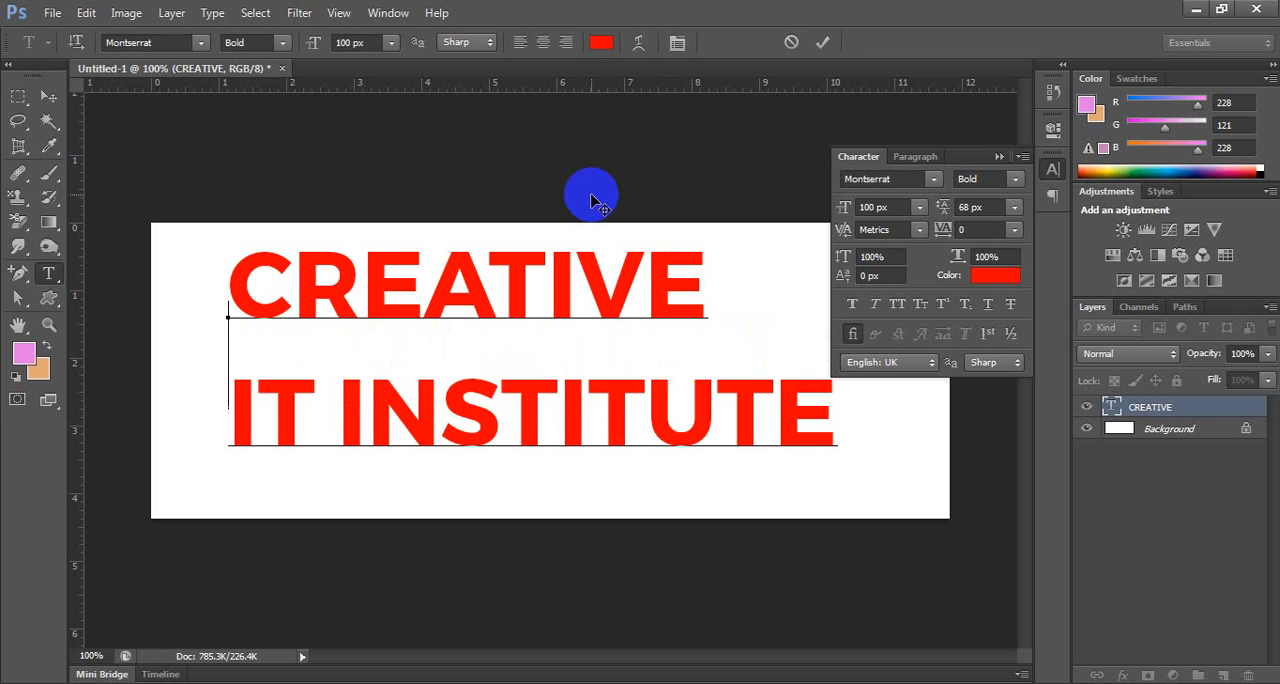
{"action": "key", "text": "BackSpace"}
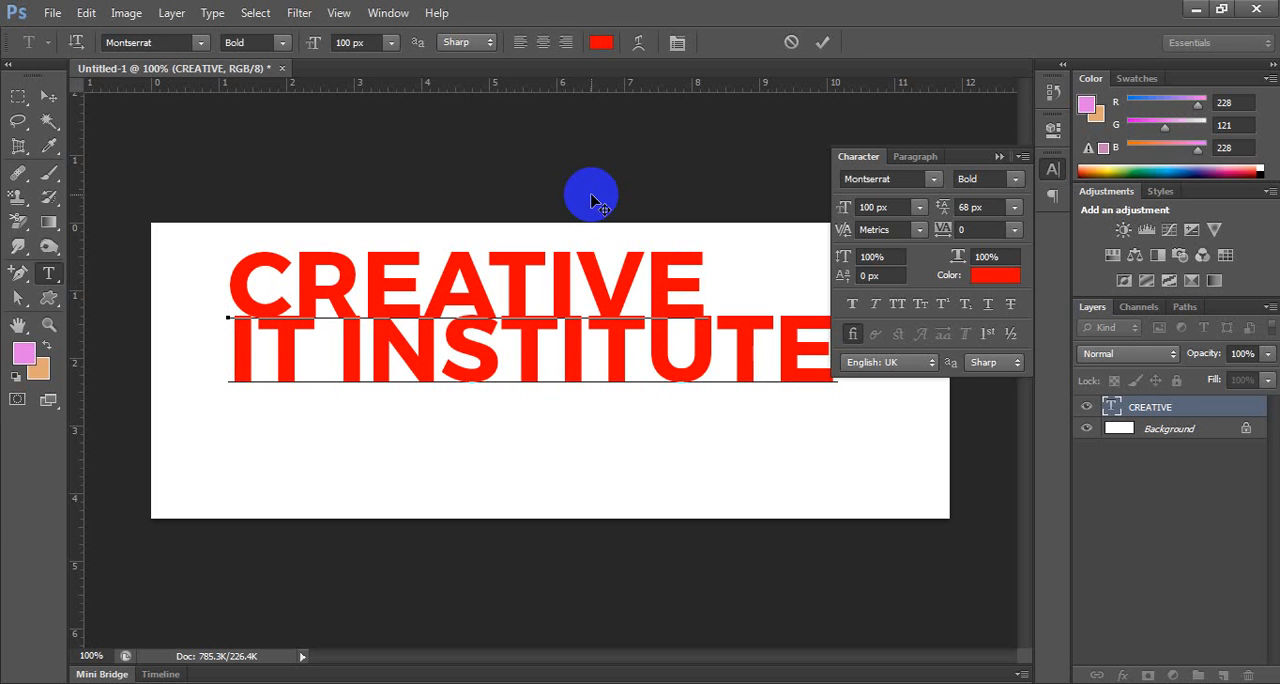
{"action": "key", "text": "Return"}
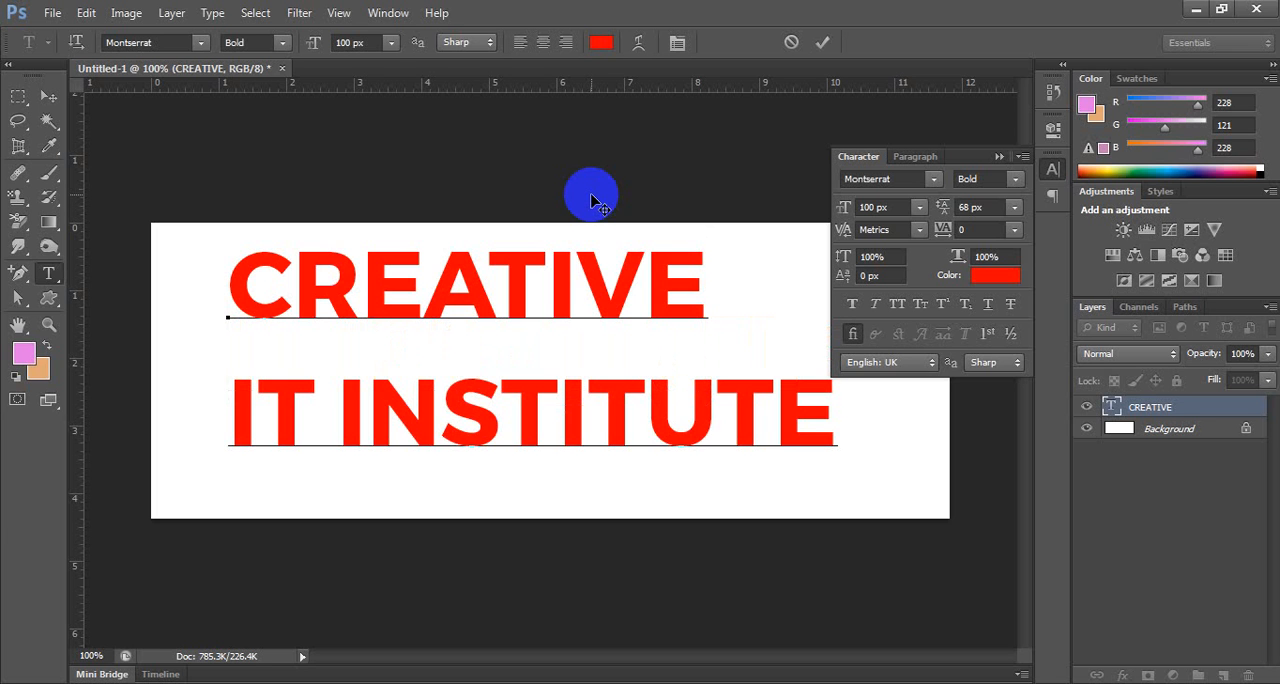
{"action": "key", "text": "Left"}
{"action": "key", "text": "Delete"}
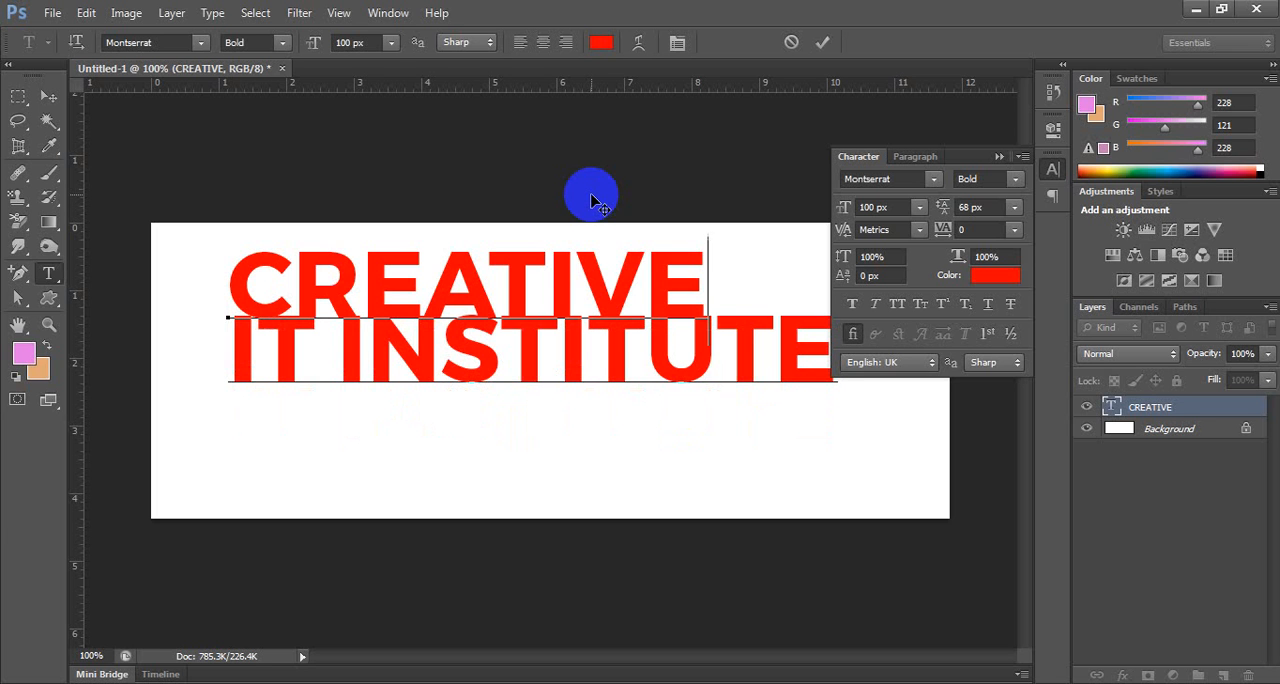
{"action": "key", "text": "Return"}
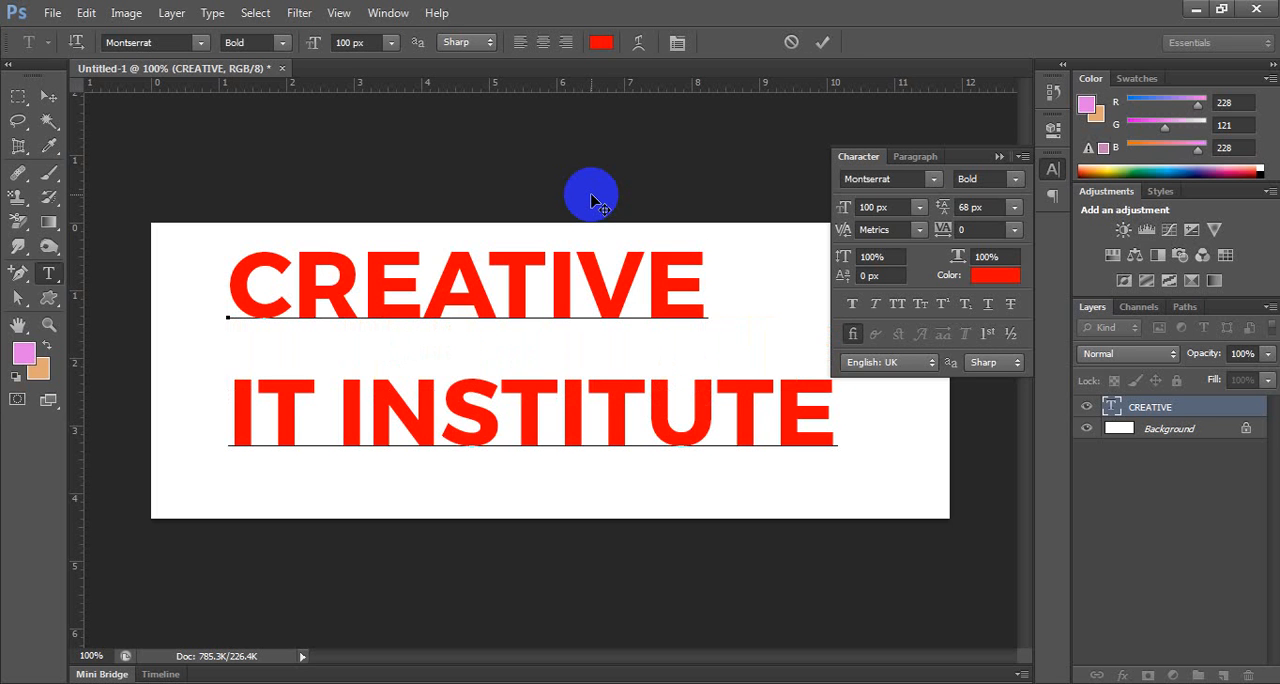
{"action": "key", "text": "BackSpace"}
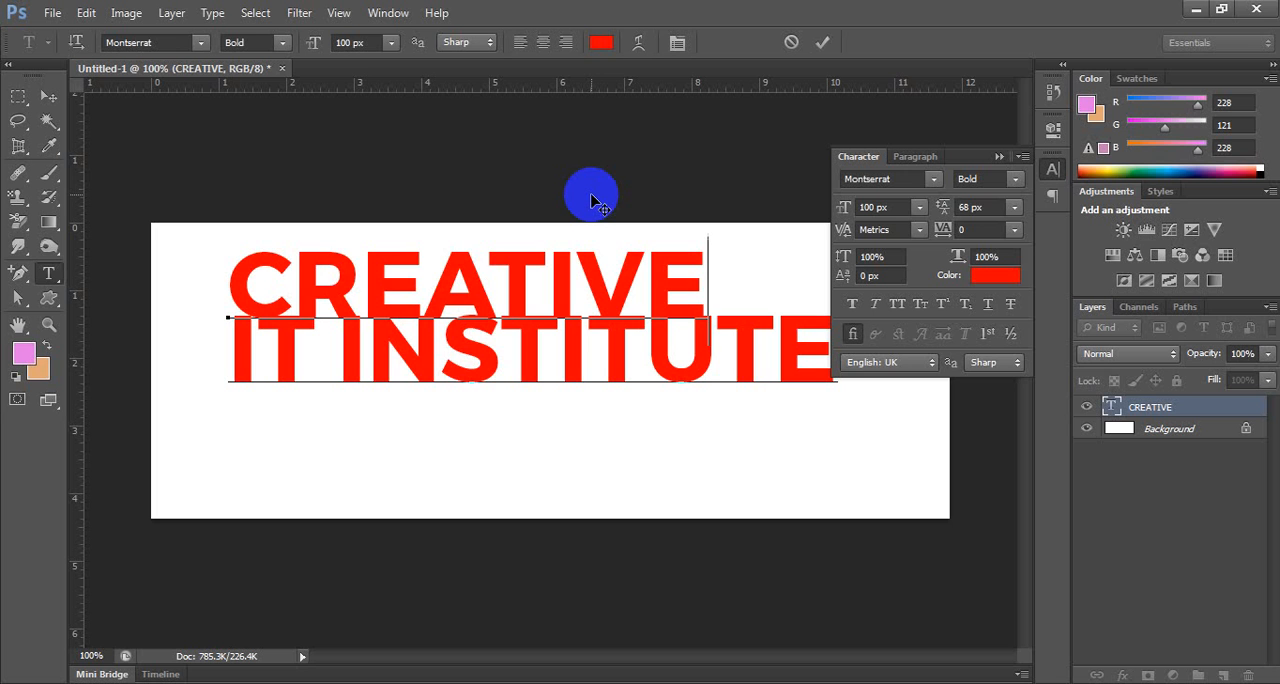
Select both text lines and set their leading to 103 px.
{"action": "key", "text": "ctrl+a"}
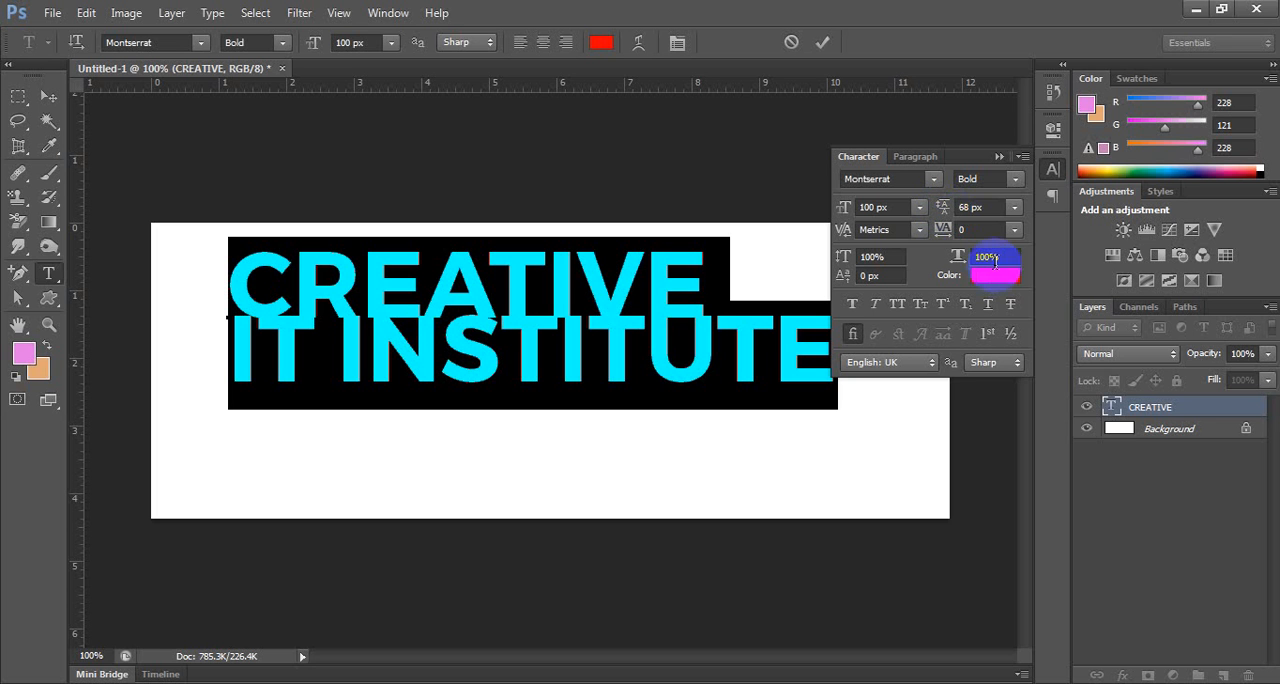
{"action": "left_click", "coordinate": [1014, 208]}
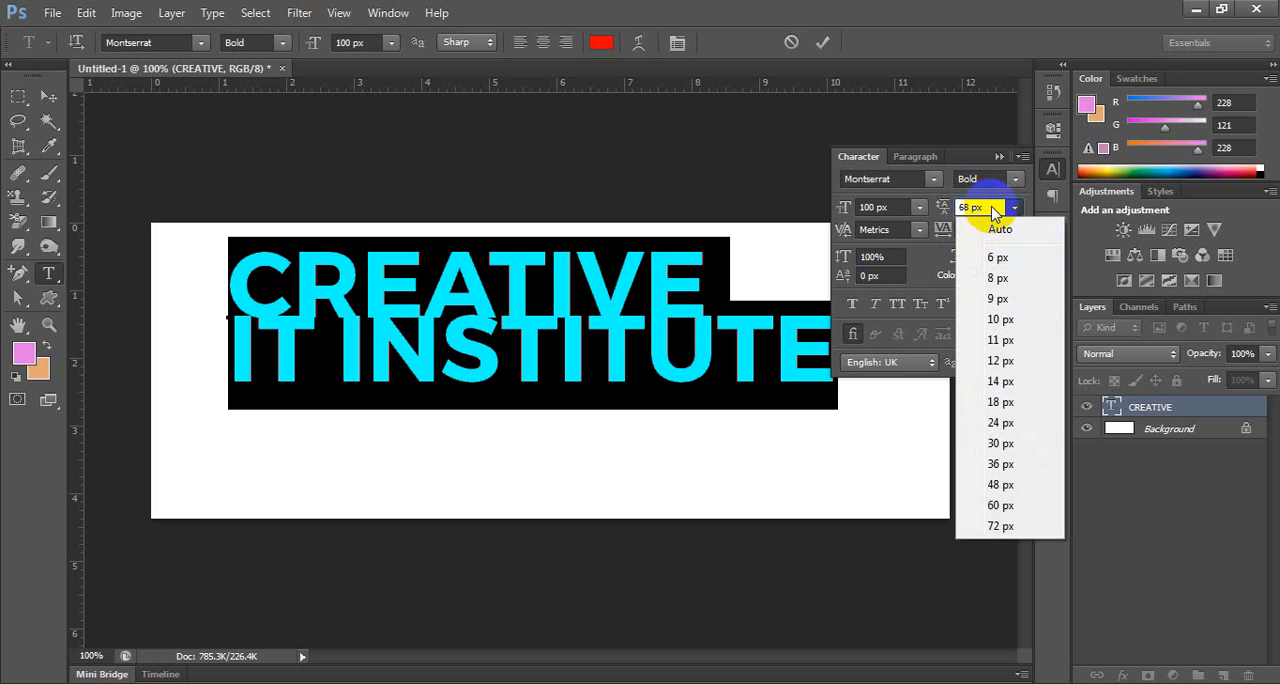
{"action": "left_click", "coordinate": [991, 207]}
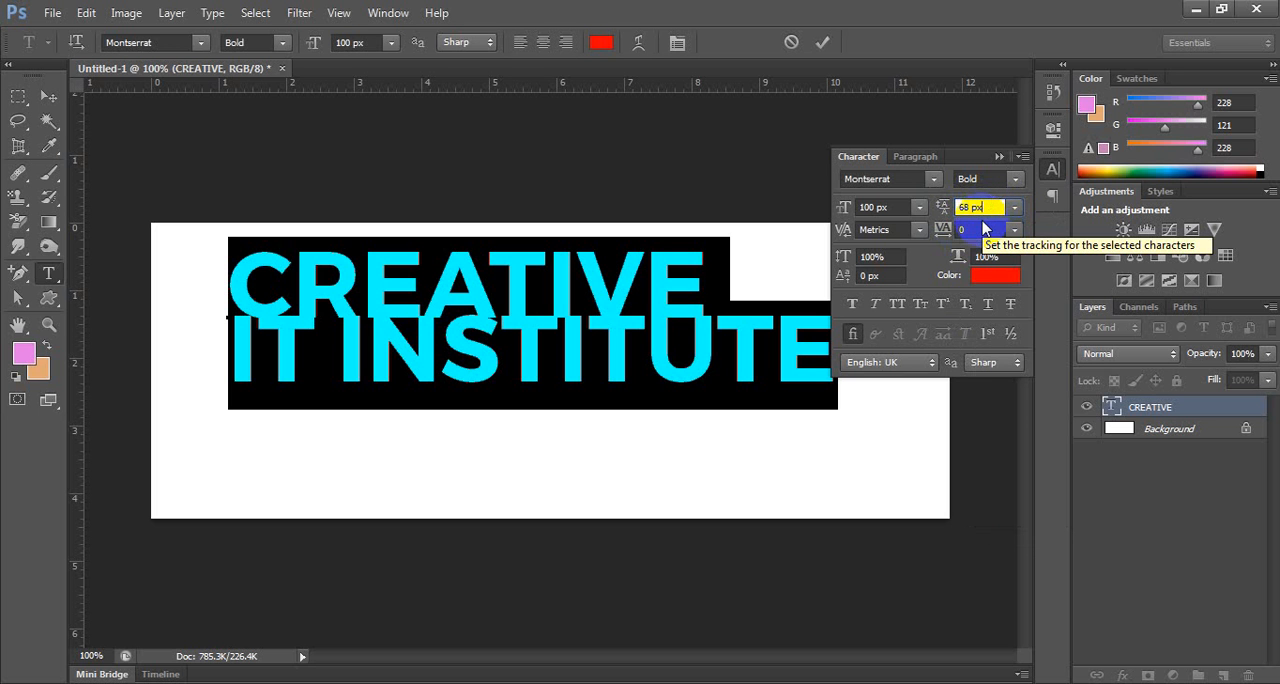
{"action": "key", "text": "Up"}
{"action": "key", "text": "Up"}
{"action": "key", "text": "Up"}
{"action": "key", "text": "Up"}
{"action": "key", "text": "Up"}
{"action": "key", "text": "Up"}
{"action": "key", "text": "Up"}
{"action": "key", "text": "Up"}
{"action": "key", "text": "Up"}
{"action": "key", "text": "Up"}
{"action": "key", "text": "Up"}
{"action": "key", "text": "Up"}
{"action": "key", "text": "Up"}
{"action": "key", "text": "Up"}
{"action": "key", "text": "Up"}
{"action": "key", "text": "Up"}
{"action": "key", "text": "Up"}
{"action": "key", "text": "Up"}
{"action": "key", "text": "Up"}
{"action": "key", "text": "Up"}
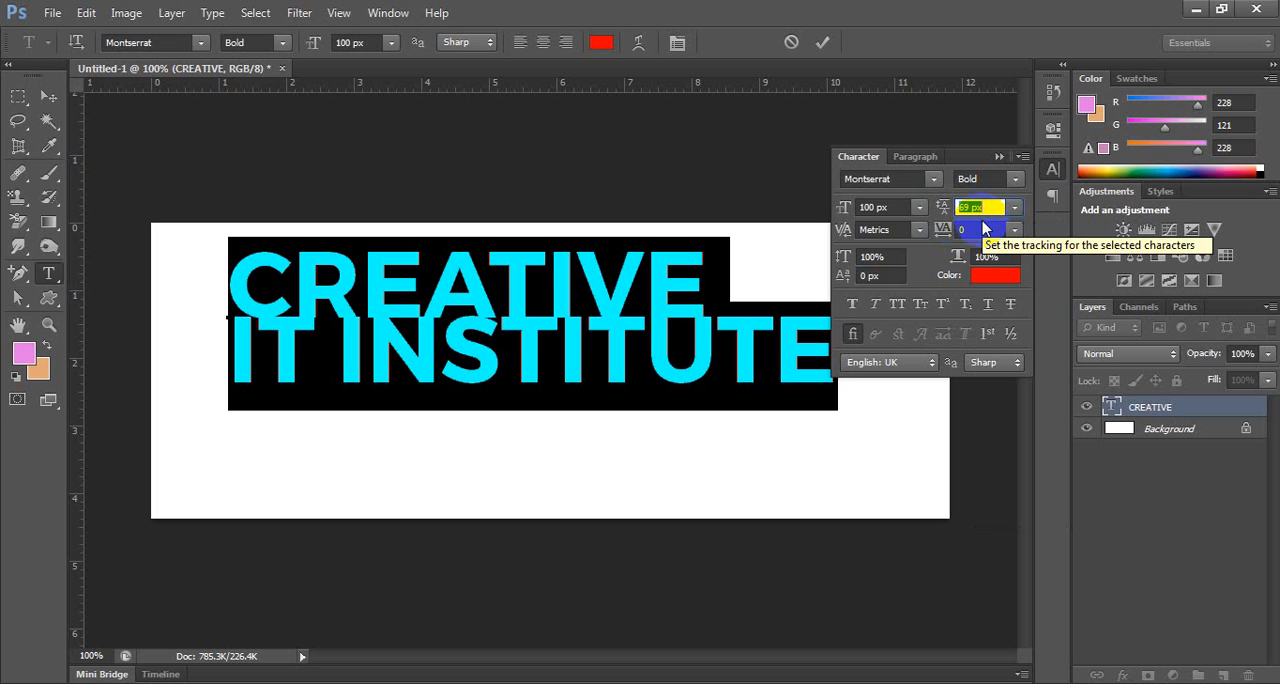
{"action": "key", "text": "Up"}
{"action": "key", "text": "Up"}
{"action": "key", "text": "Up"}
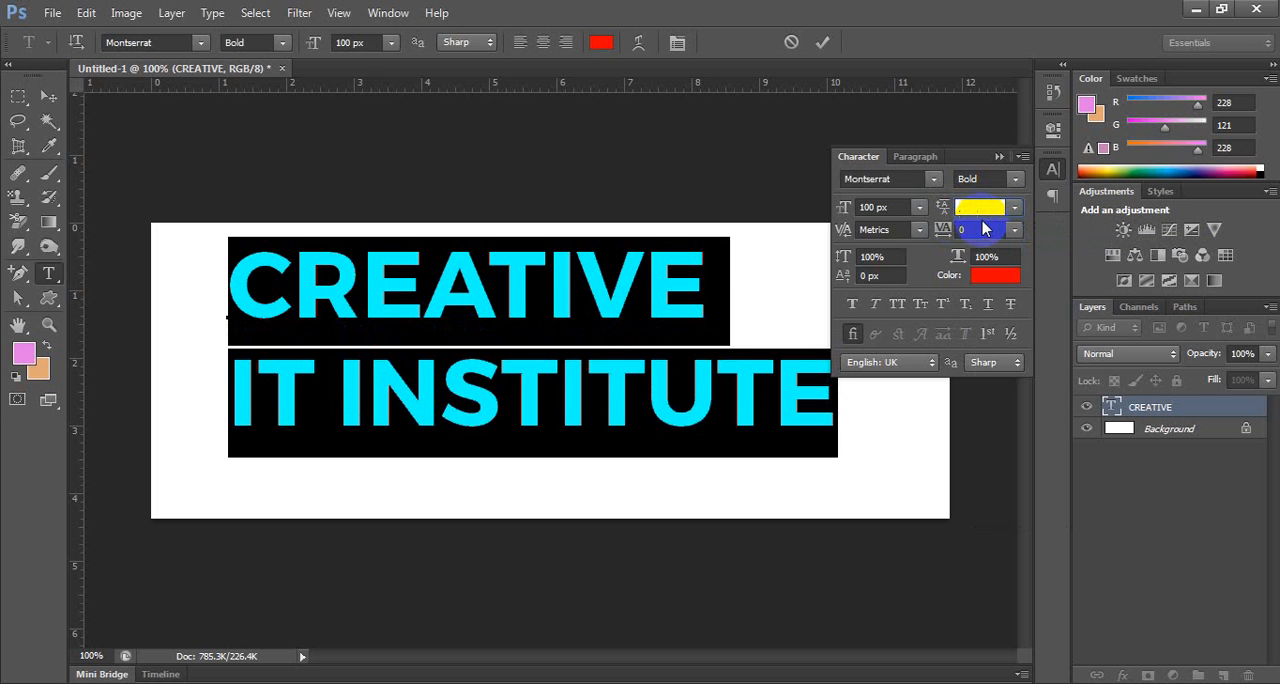
{"action": "key", "text": "Up"}
{"action": "key", "text": "Up"}
{"action": "key", "text": "Up"}
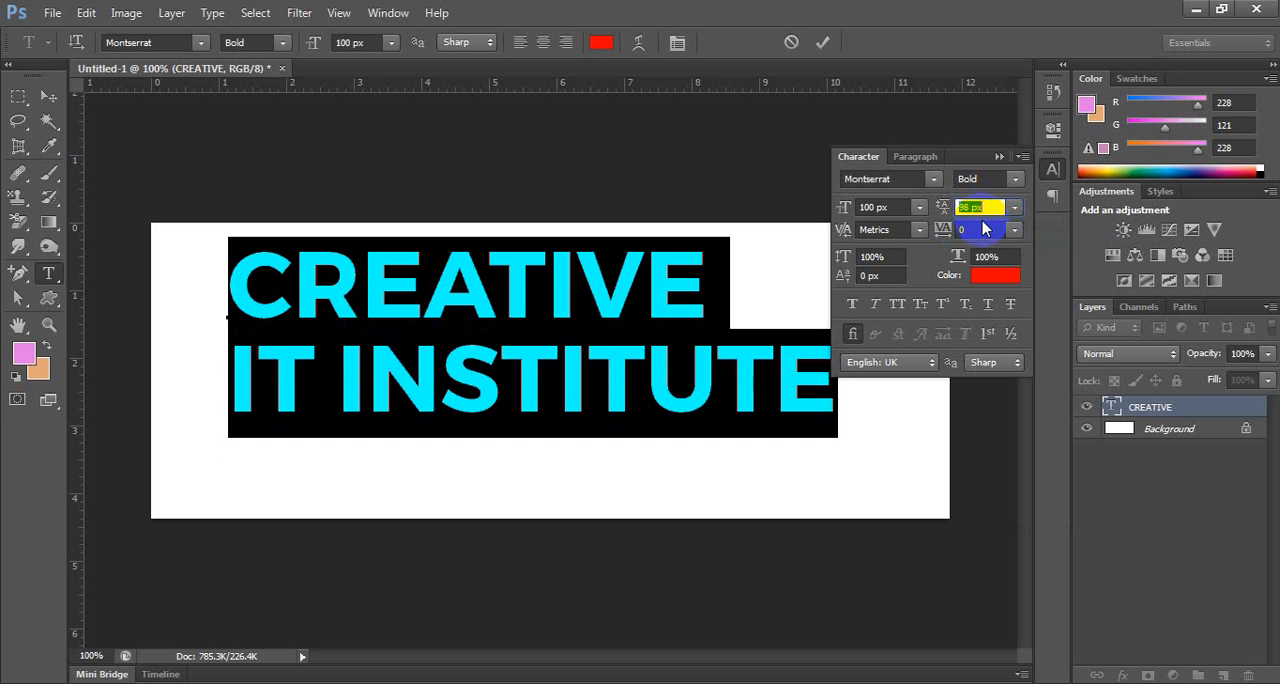
{"action": "key", "text": "Up"}
{"action": "key", "text": "Up"}
{"action": "key", "text": "Up"}
{"action": "key", "text": "Up"}
{"action": "key", "text": "Up"}
{"action": "key", "text": "Up"}
{"action": "key", "text": "Up"}
{"action": "key", "text": "Up"}
{"action": "key", "text": "Up"}
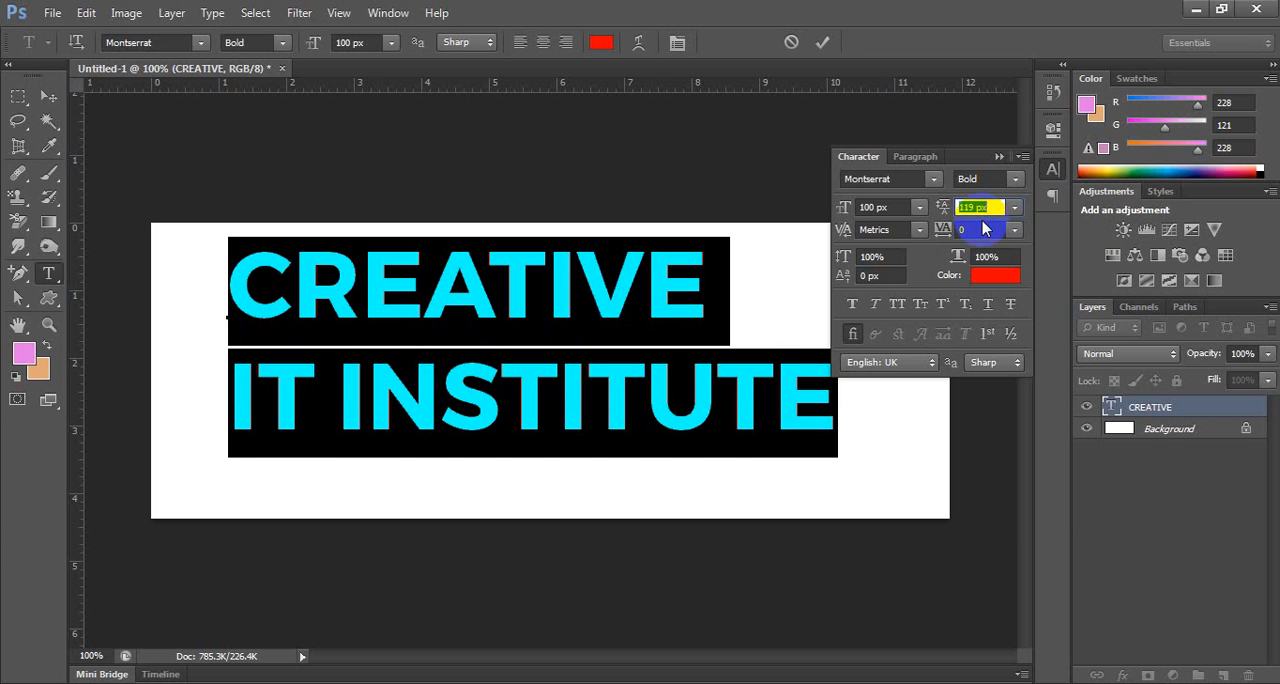
{"action": "key", "text": "Down"}
{"action": "key", "text": "Down"}
{"action": "key", "text": "Down"}
{"action": "key", "text": "Down"}
{"action": "key", "text": "Down"}
{"action": "key", "text": "Down"}
{"action": "key", "text": "Down"}
{"action": "key", "text": "Down"}
{"action": "key", "text": "Down"}
{"action": "key", "text": "Down"}
{"action": "key", "text": "Down"}
{"action": "key", "text": "Down"}
{"action": "key", "text": "Down"}
{"action": "key", "text": "Down"}
{"action": "key", "text": "Down"}
{"action": "key", "text": "Down"}
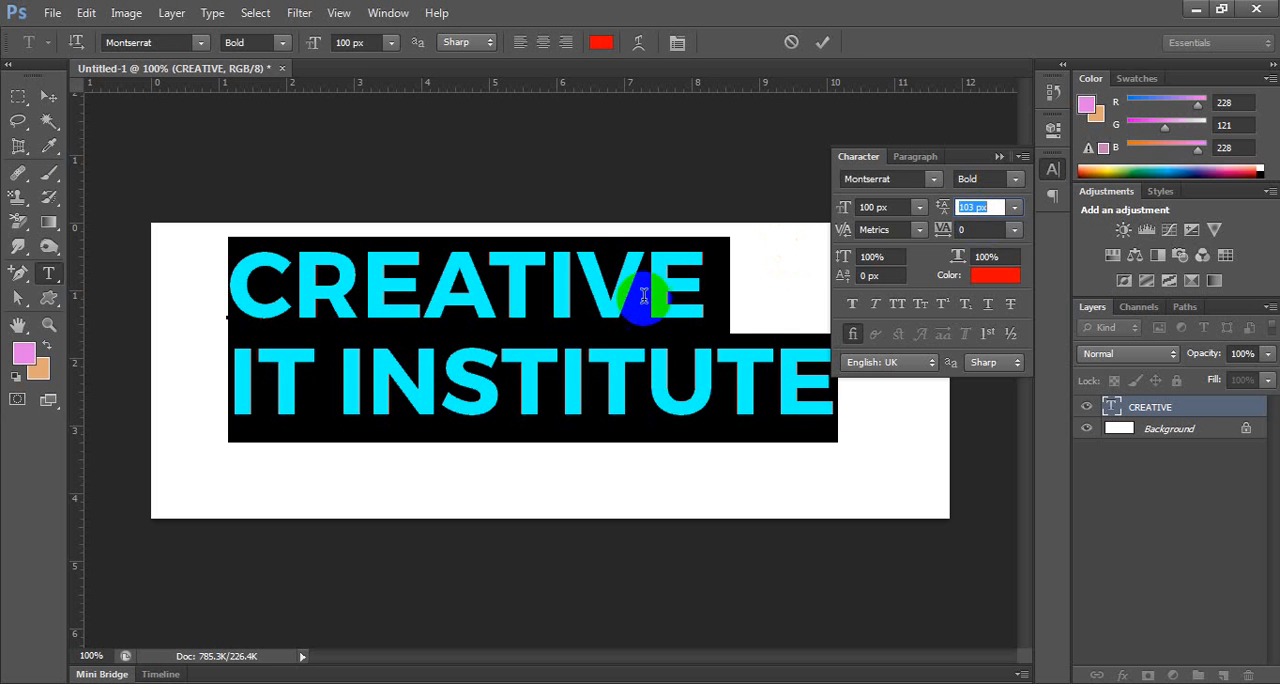
Rearrange the line breaks so the first line reads CREATIVE IT and the second reads INSTITUTE.
{"action": "left_click", "coordinate": [344, 362]}
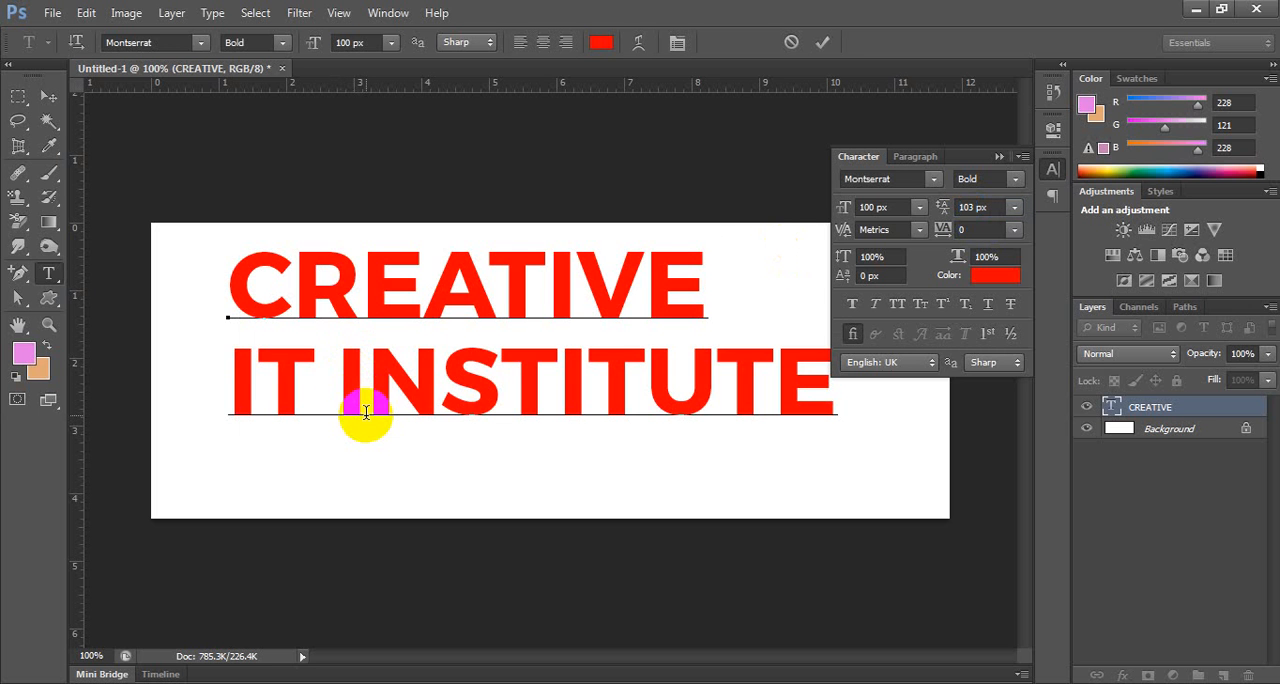
{"action": "key", "text": "Left"}
{"action": "key", "text": "Left"}
{"action": "key", "text": "Delete"}
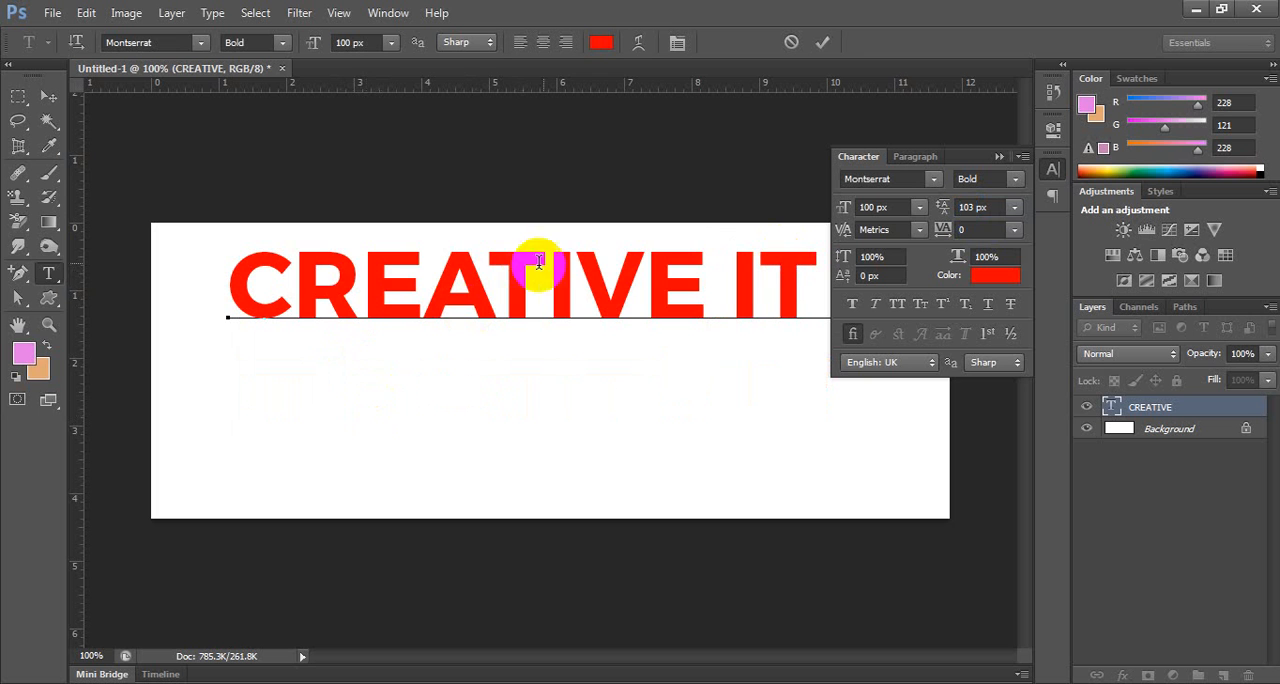
{"action": "left_click_drag", "start_coordinate": [711, 257], "coordinate": [298, 255]}
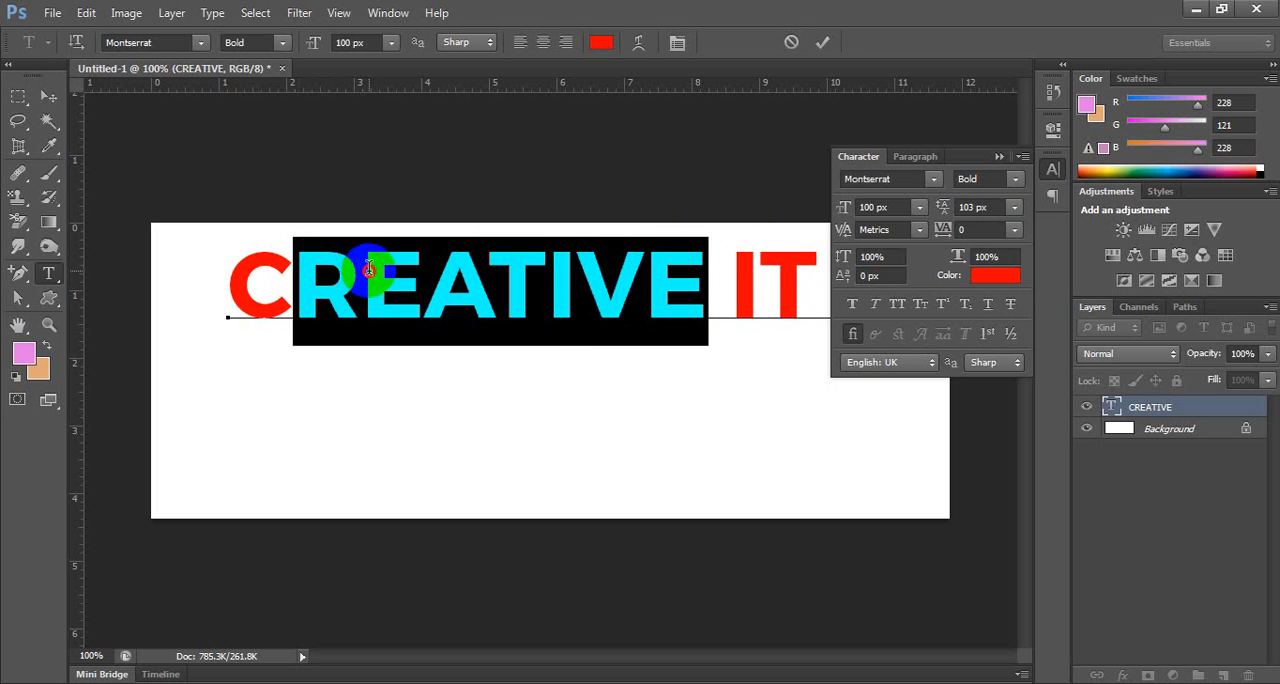
{"action": "left_click", "coordinate": [404, 294]}
{"action": "key", "text": "ctrl+a"}
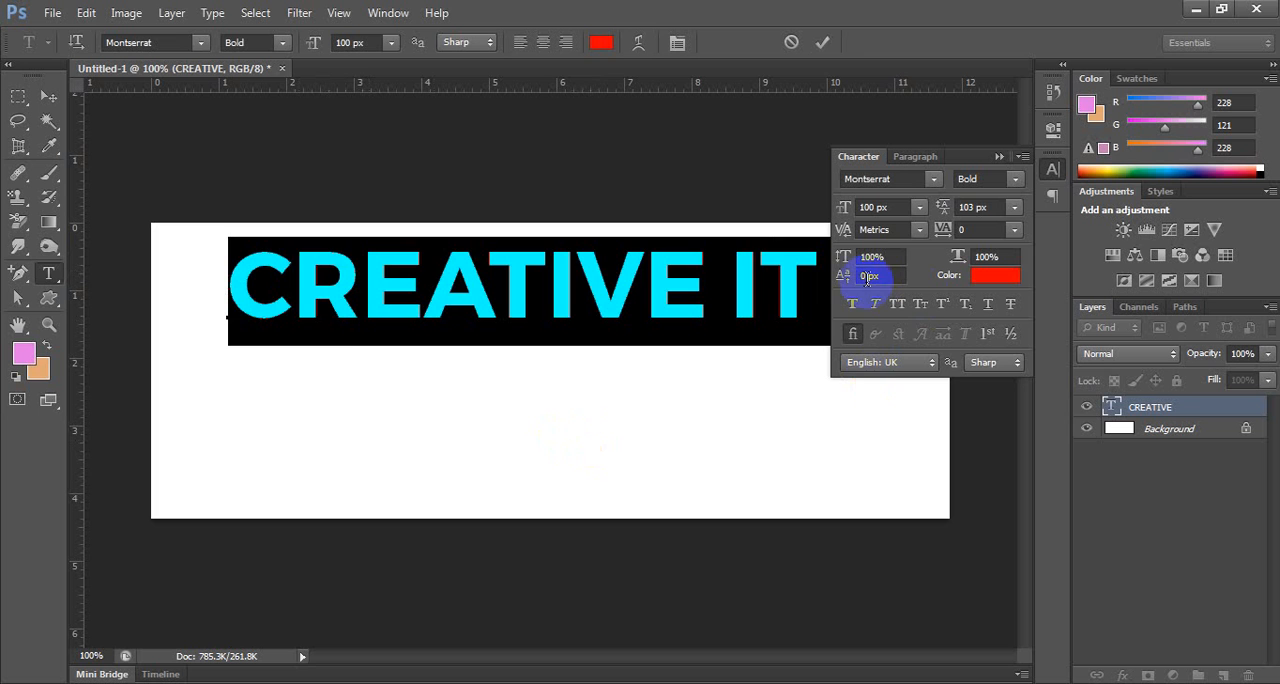
{"action": "left_click", "coordinate": [820, 272]}
{"action": "key", "text": "Return"}
{"action": "type", "text": "INSTITUTE"}
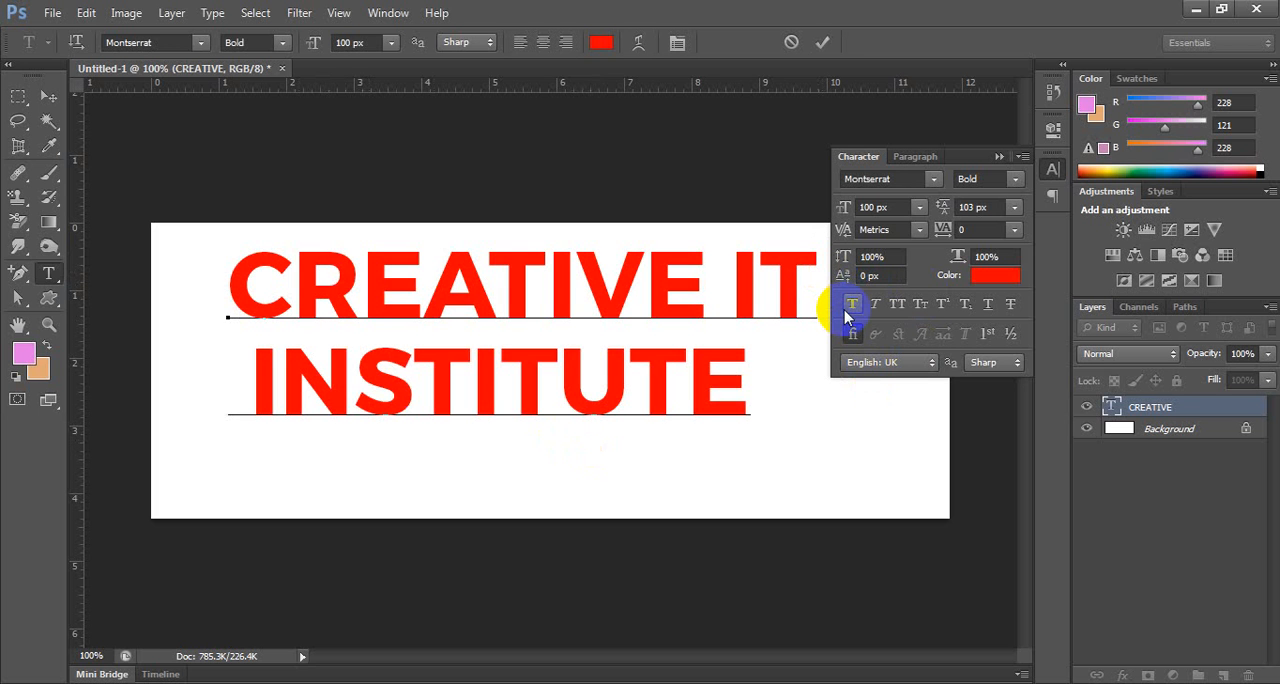
Delete the space at the start of the INSTITUTE line so it aligns with CREATIVE IT.
{"action": "key", "text": "Home"}
{"action": "key", "text": "Delete"}
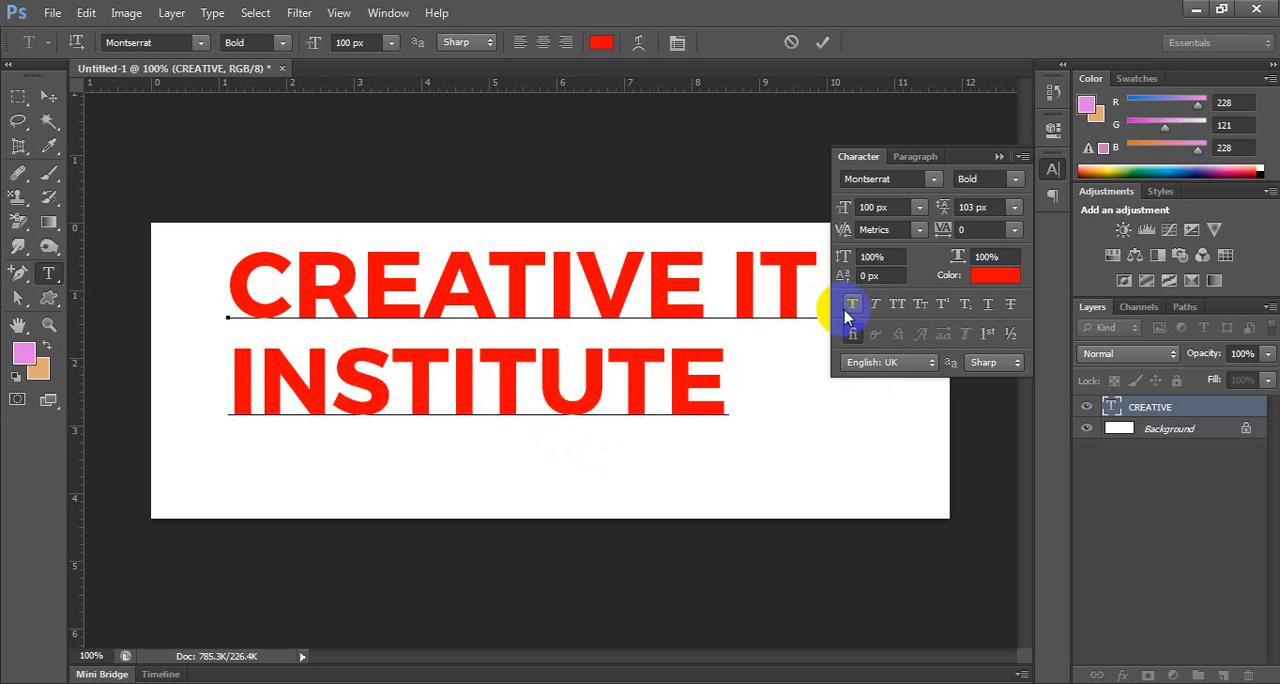
{"action": "key", "text": "ctrl+a"}
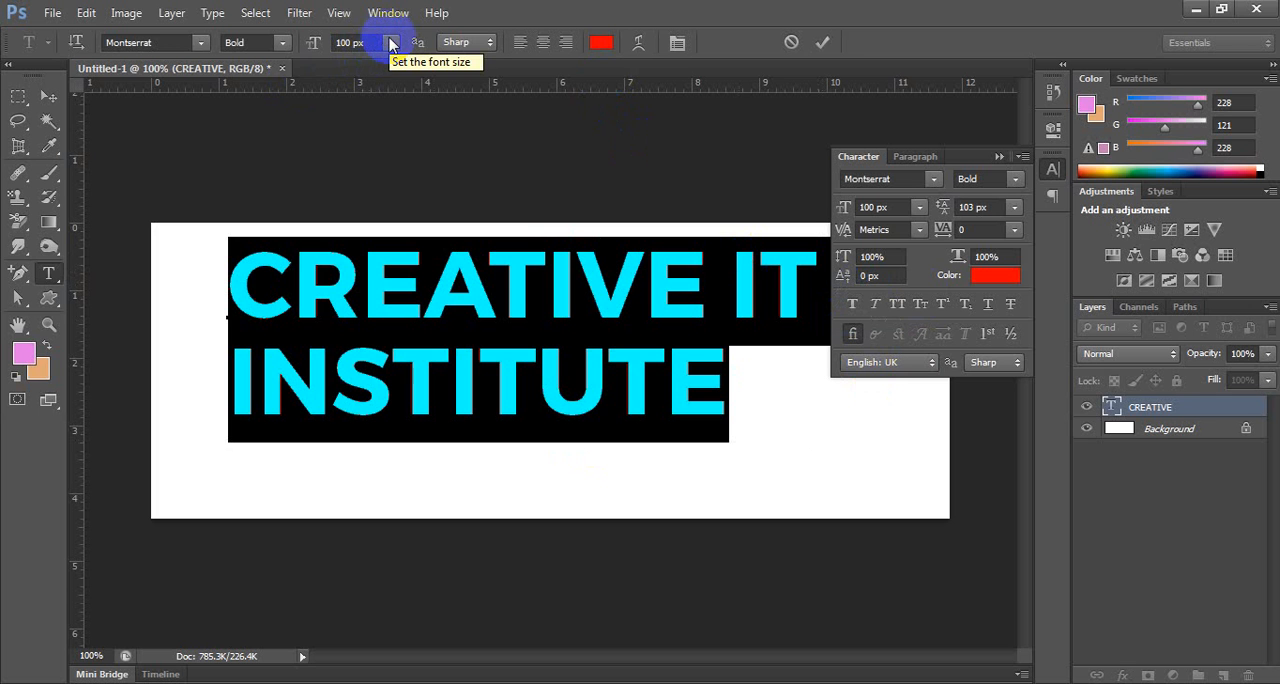
{"action": "left_click", "coordinate": [476, 360]}
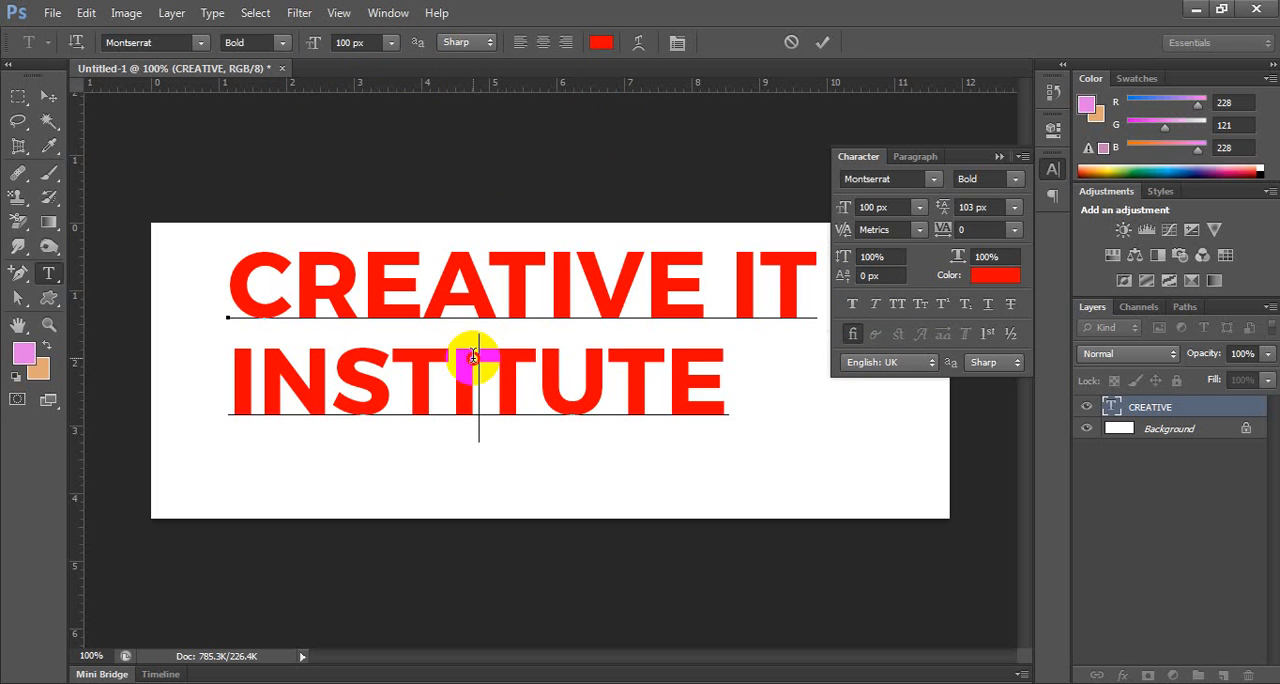
Select only the word INSTITUTE and reduce its font size to 24 px.
{"action": "left_click", "coordinate": [729, 364]}
{"action": "left_click_drag", "start_coordinate": [729, 364], "coordinate": [236, 342]}
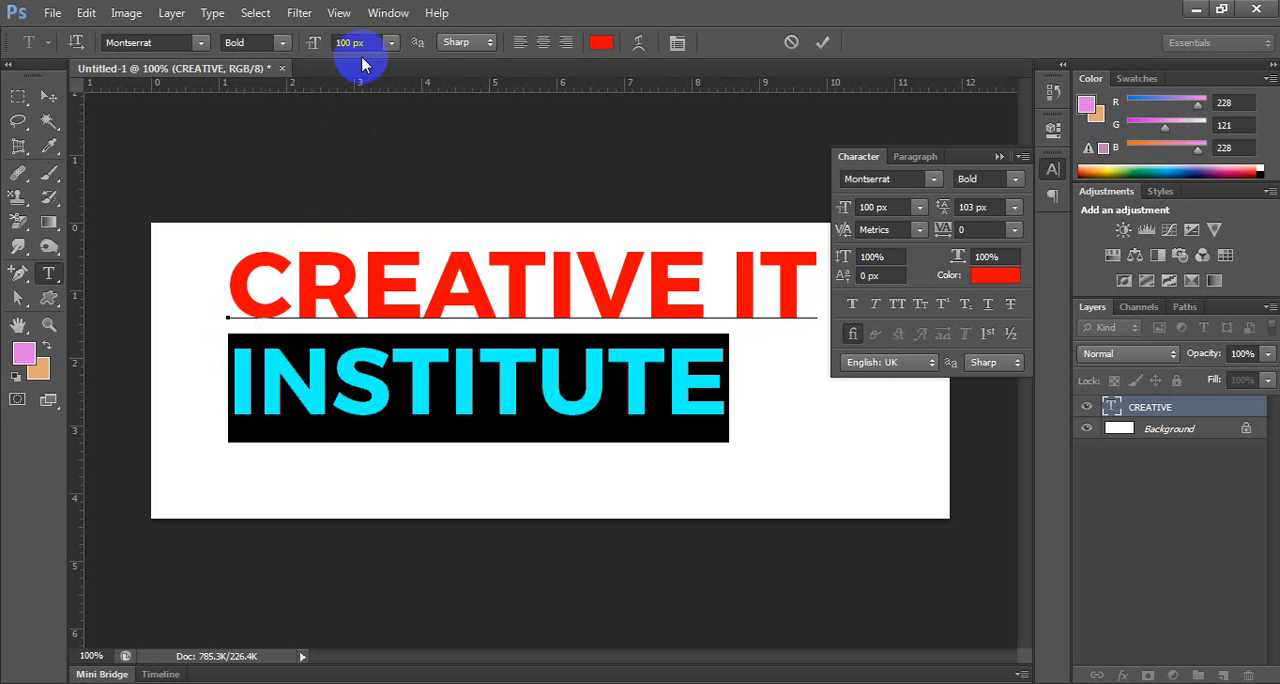
{"action": "left_click", "coordinate": [390, 43]}
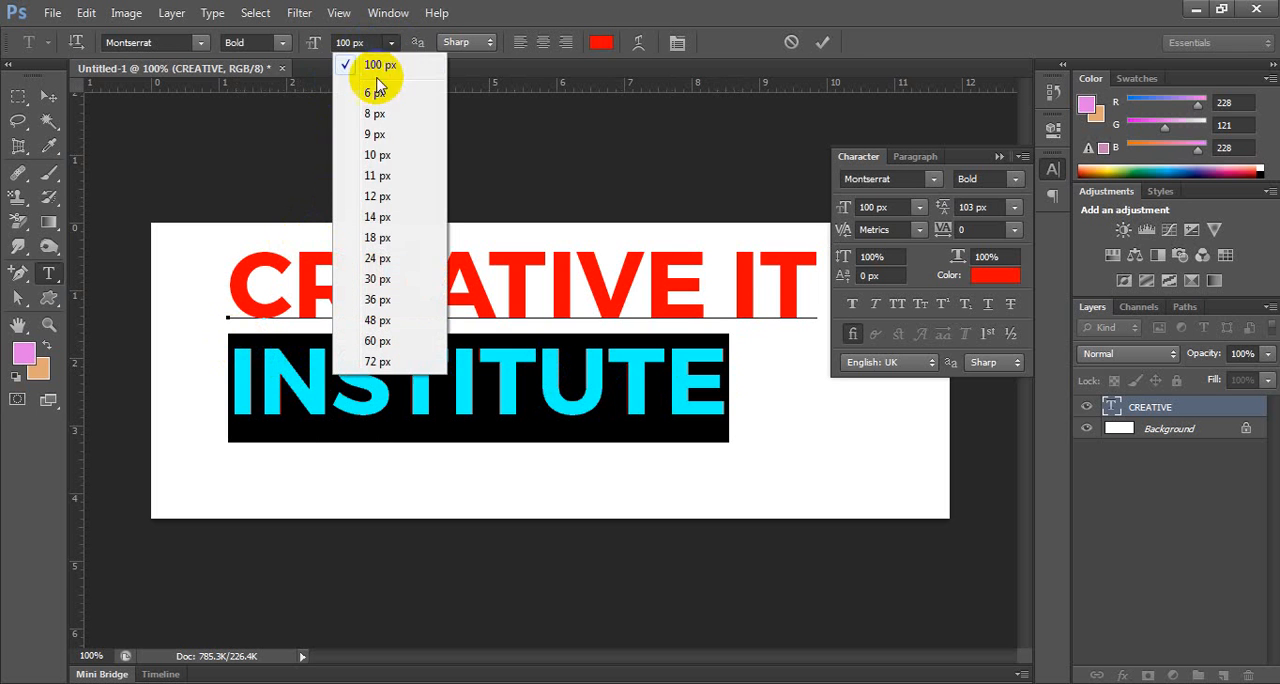
{"action": "left_click", "coordinate": [377, 279]}
{"action": "left_click", "coordinate": [390, 43]}
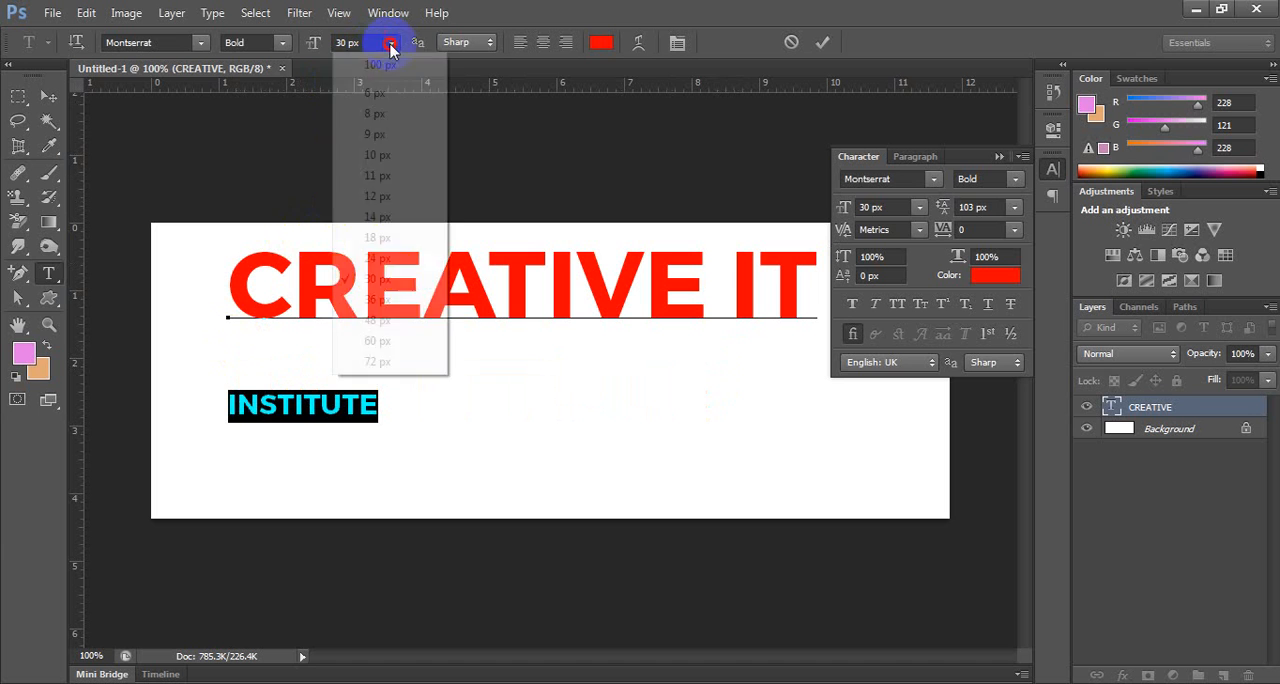
{"action": "left_click", "coordinate": [378, 258]}
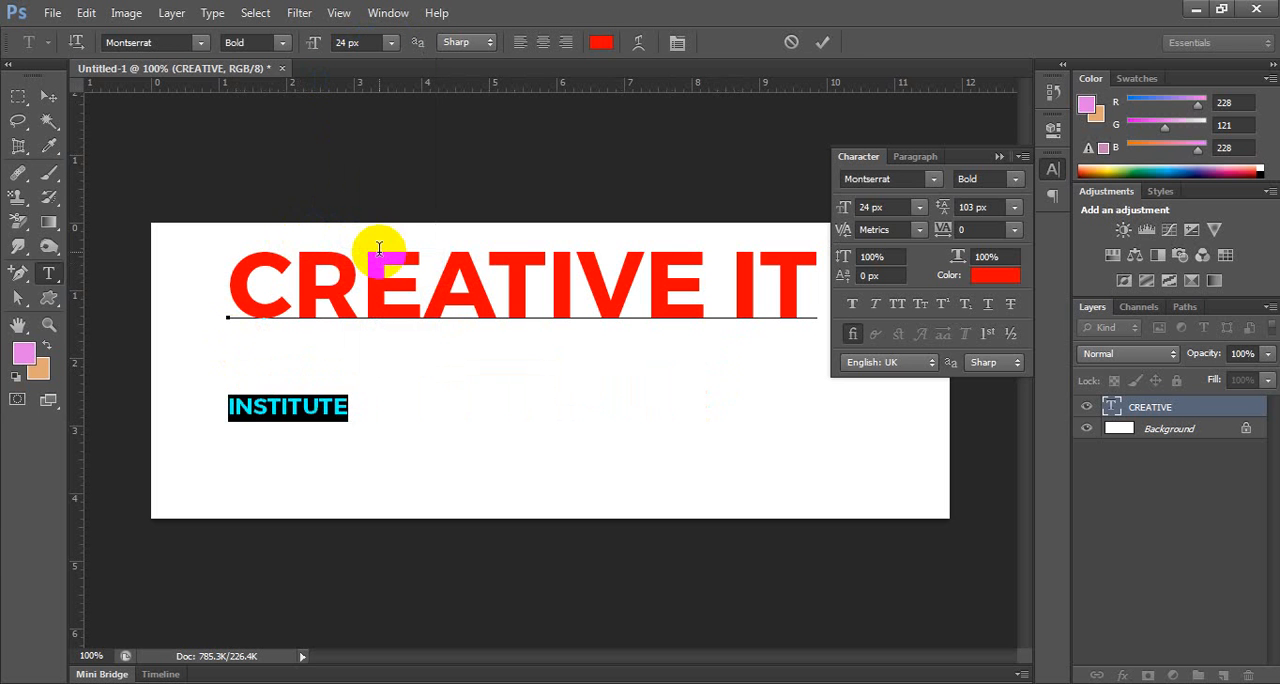
Select both text lines and reduce their leading to 41 px.
{"action": "left_click", "coordinate": [370, 408]}
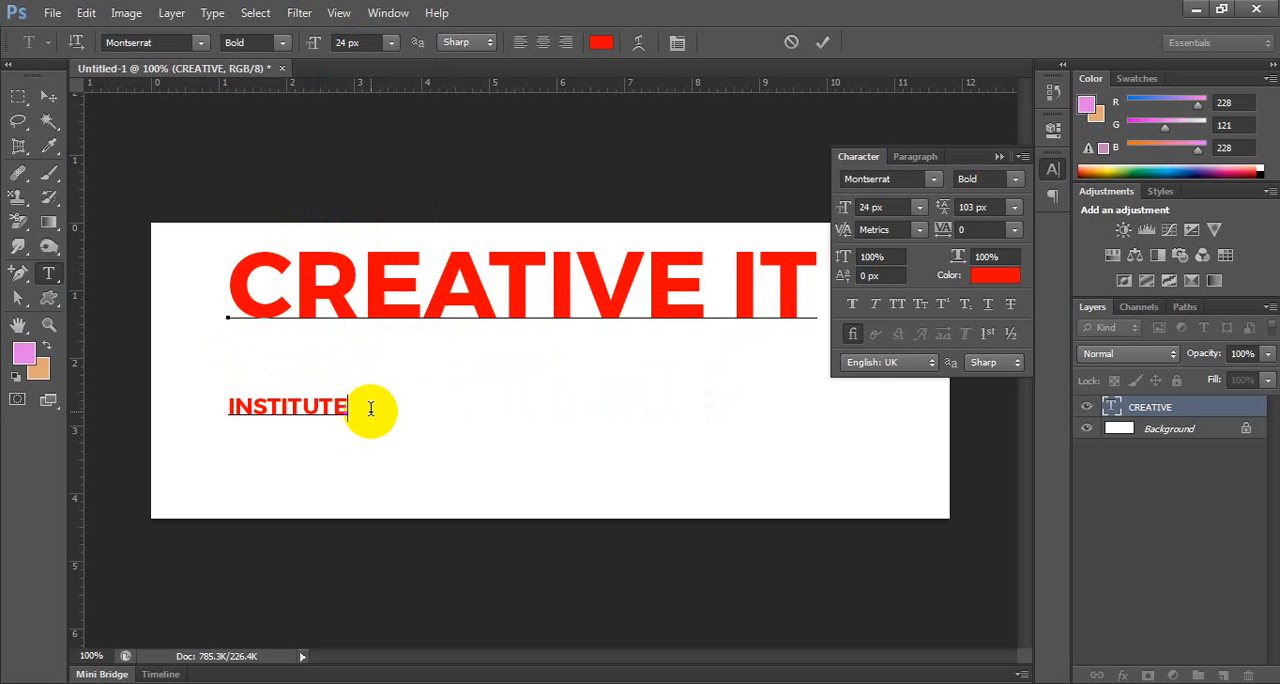
{"action": "key", "text": "ctrl+a"}
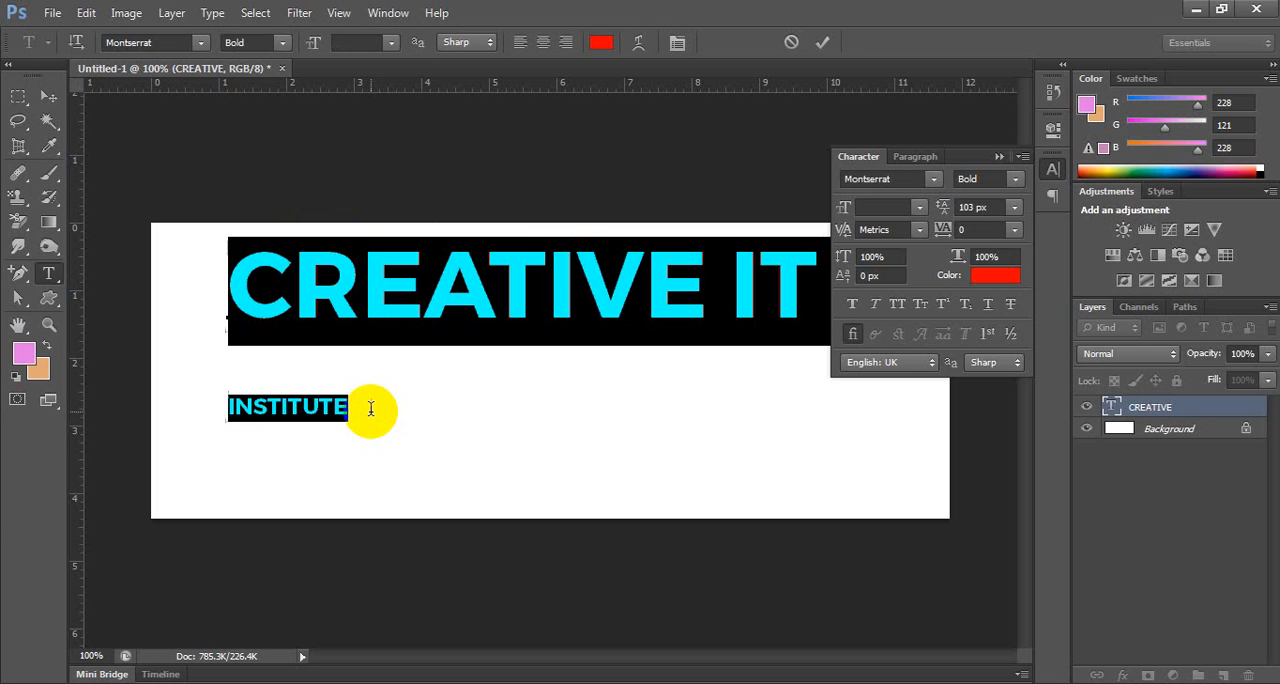
{"action": "left_click", "coordinate": [978, 179]}
{"action": "left_click", "coordinate": [978, 206]}
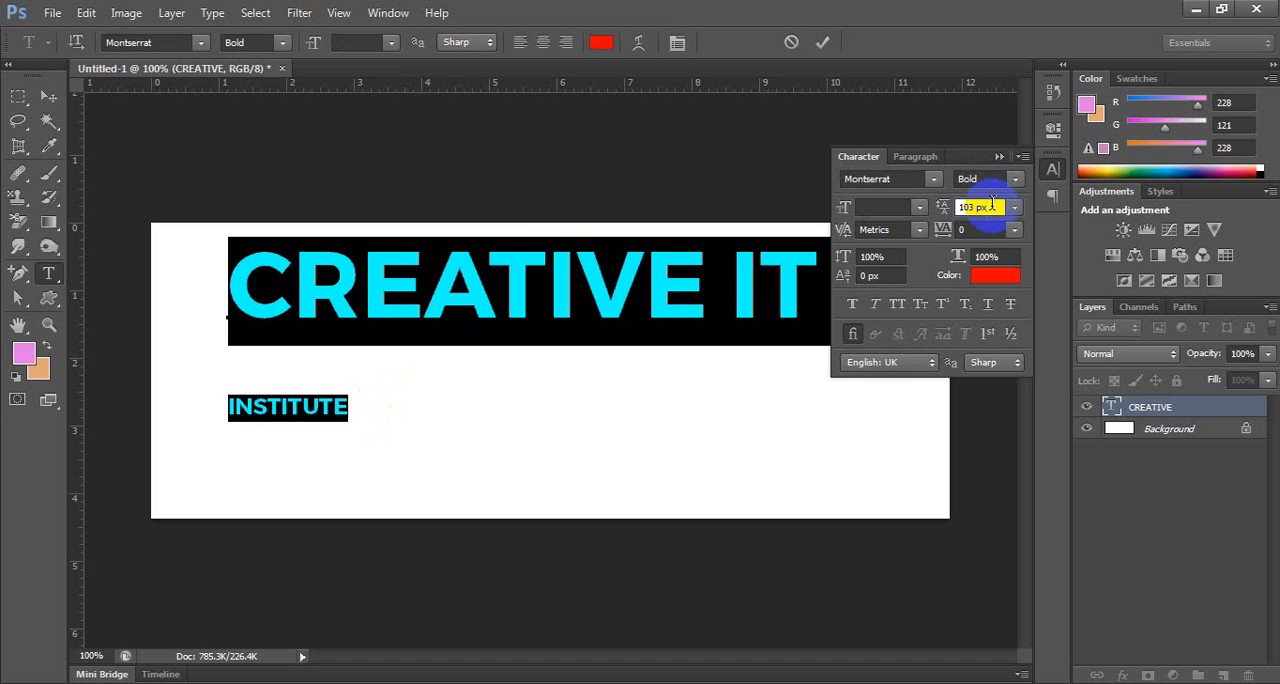
{"action": "key", "text": "Down"}
{"action": "key", "text": "Down"}
{"action": "key", "text": "Down"}
{"action": "key", "text": "Down"}
{"action": "key", "text": "Down"}
{"action": "key", "text": "Down"}
{"action": "key", "text": "Down"}
{"action": "key", "text": "Down"}
{"action": "key", "text": "Down"}
{"action": "key", "text": "Down"}
{"action": "key", "text": "Down"}
{"action": "key", "text": "Down"}
{"action": "key", "text": "Down"}
{"action": "key", "text": "Down"}
{"action": "key", "text": "Down"}
{"action": "key", "text": "Down"}
{"action": "key", "text": "Down"}
{"action": "key", "text": "Down"}
{"action": "key", "text": "Down"}
{"action": "key", "text": "Down"}
{"action": "key", "text": "Down"}
{"action": "key", "text": "Down"}
{"action": "key", "text": "Down"}
{"action": "key", "text": "Down"}
{"action": "key", "text": "Down"}
{"action": "key", "text": "Down"}
{"action": "key", "text": "Down"}
{"action": "key", "text": "Down"}
{"action": "key", "text": "Down"}
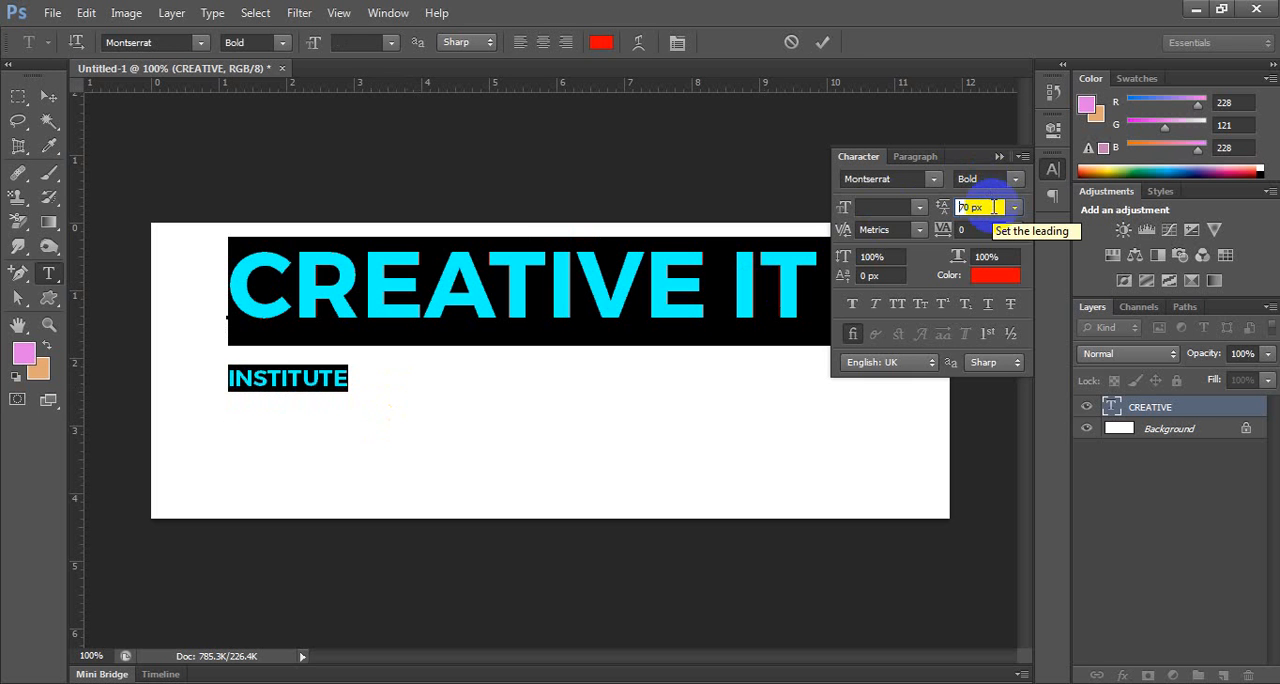
{"action": "key", "text": "Down"}
{"action": "key", "text": "Down"}
{"action": "key", "text": "Down"}
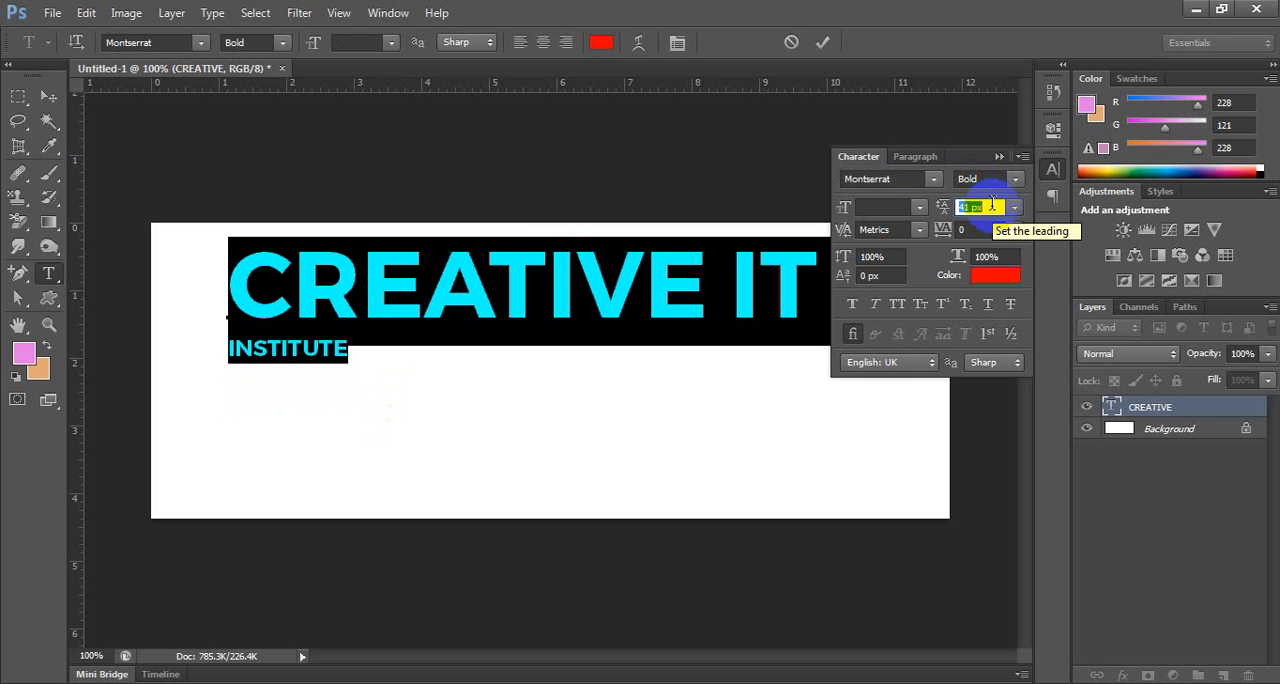
Recolour the word INSTITUTE dark grey (#424040) and commit the text edit.
{"action": "left_click", "coordinate": [357, 347]}
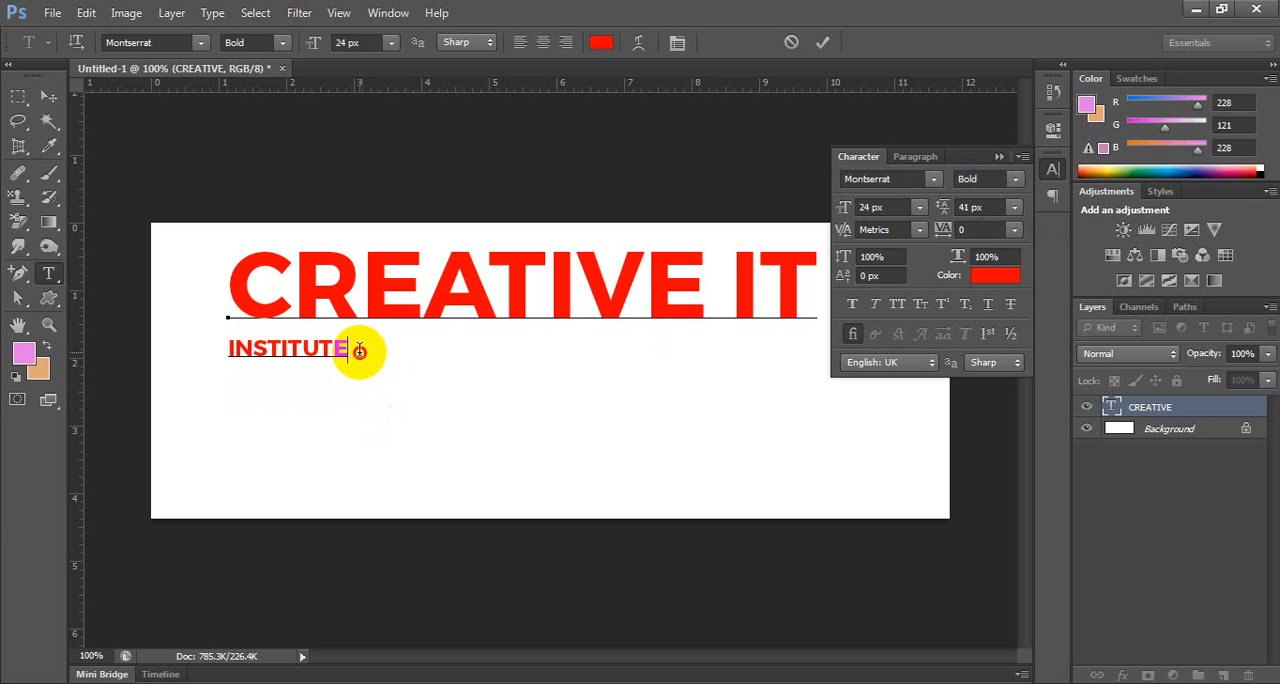
{"action": "left_click_drag", "start_coordinate": [357, 347], "coordinate": [214, 351]}
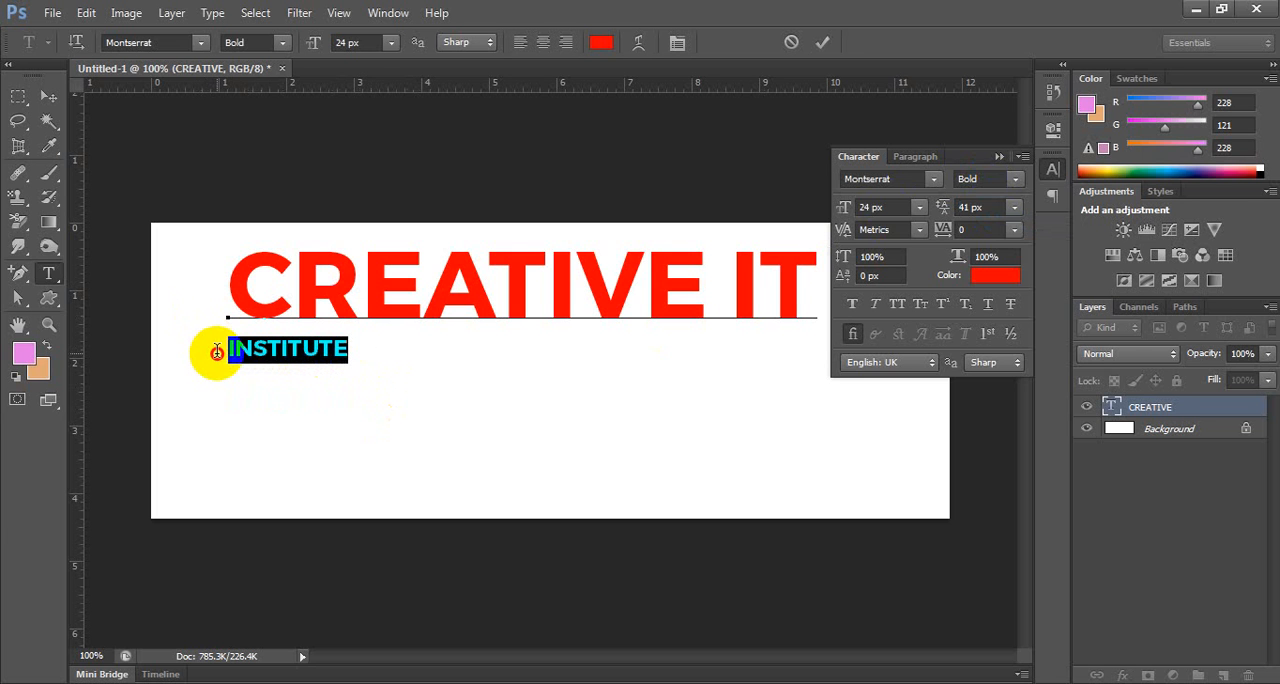
{"action": "left_click", "coordinate": [600, 43]}
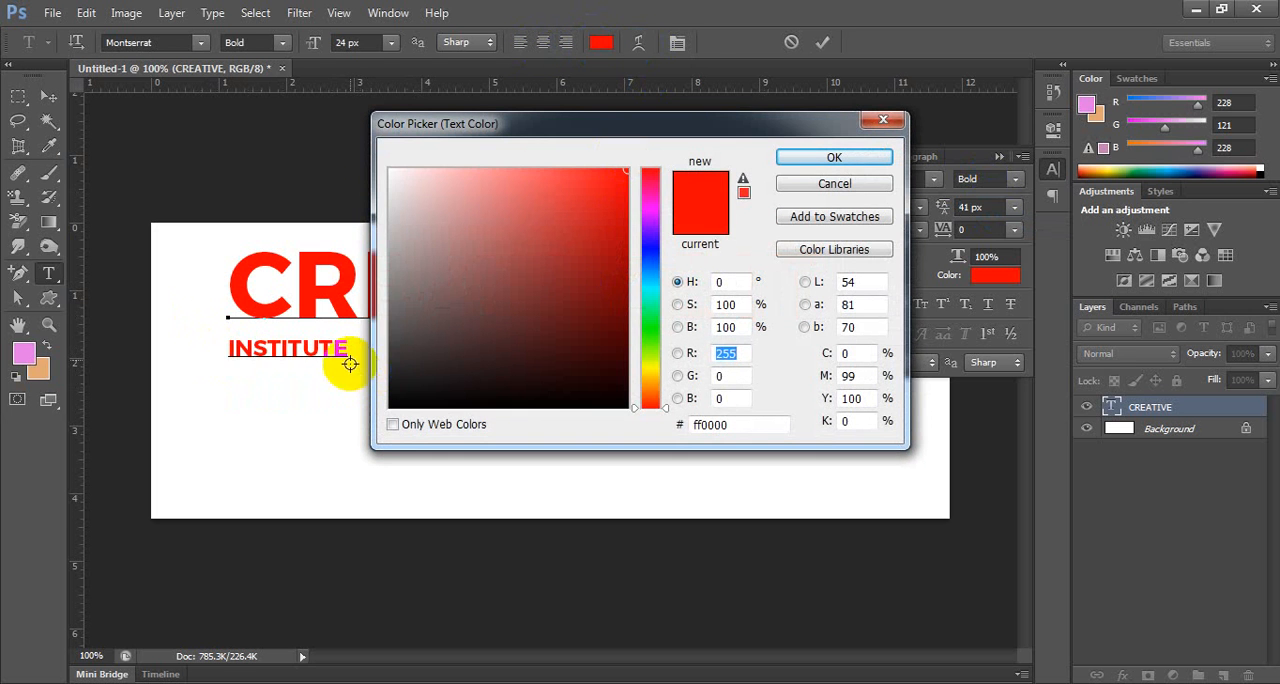
{"action": "left_click", "coordinate": [394, 346]}
{"action": "left_click", "coordinate": [822, 162]}
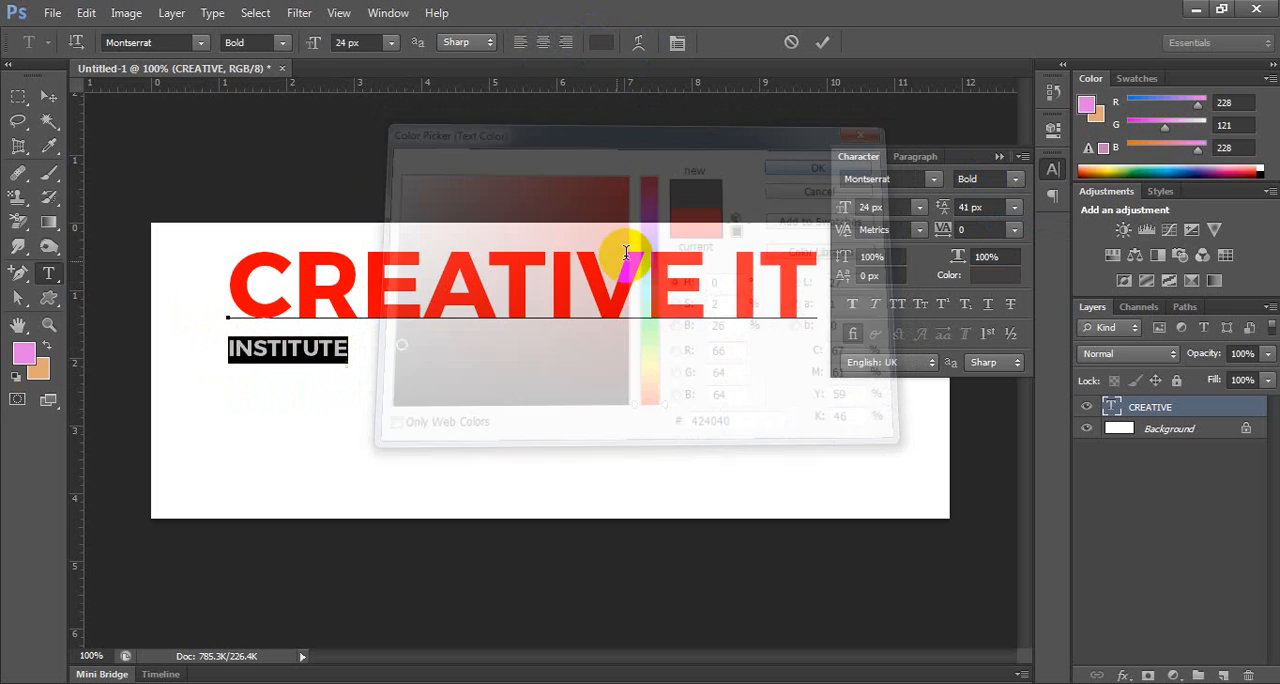
{"action": "left_click", "coordinate": [36, 96]}
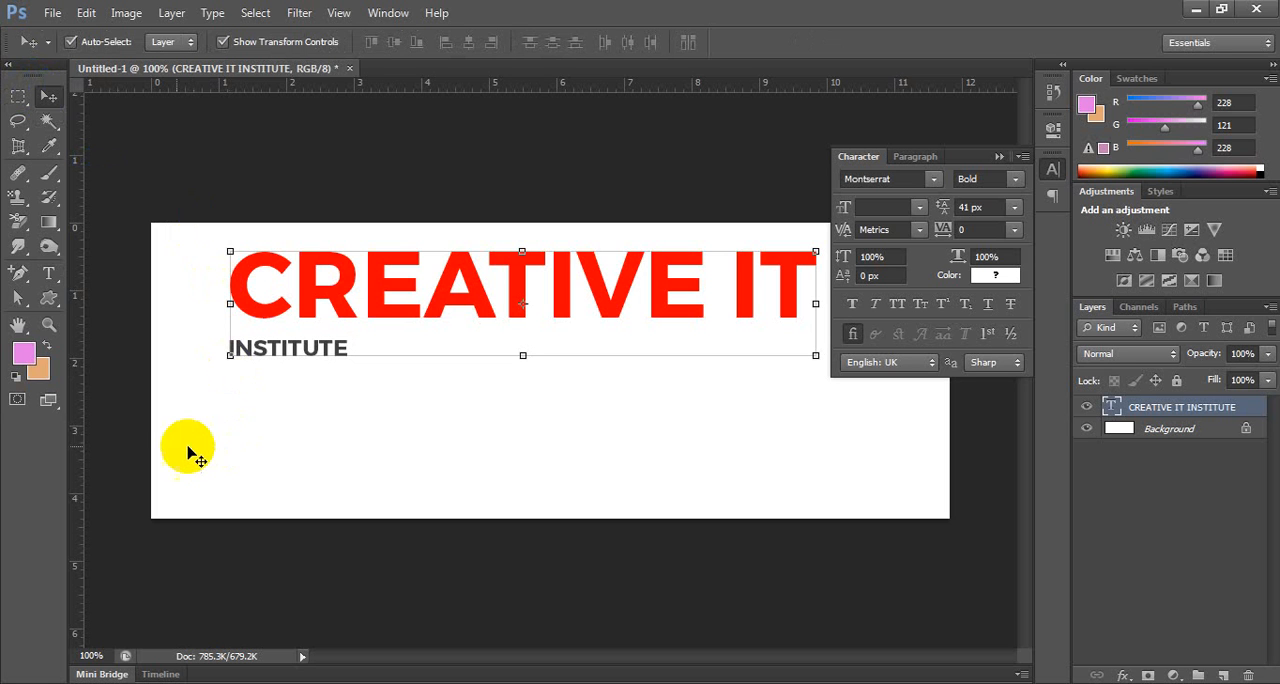
Try spreading out the first letters of INSTITUTE with inserted spaces, removing those spaces again.
{"action": "left_click", "coordinate": [50, 273]}
{"action": "left_click", "coordinate": [236, 348]}
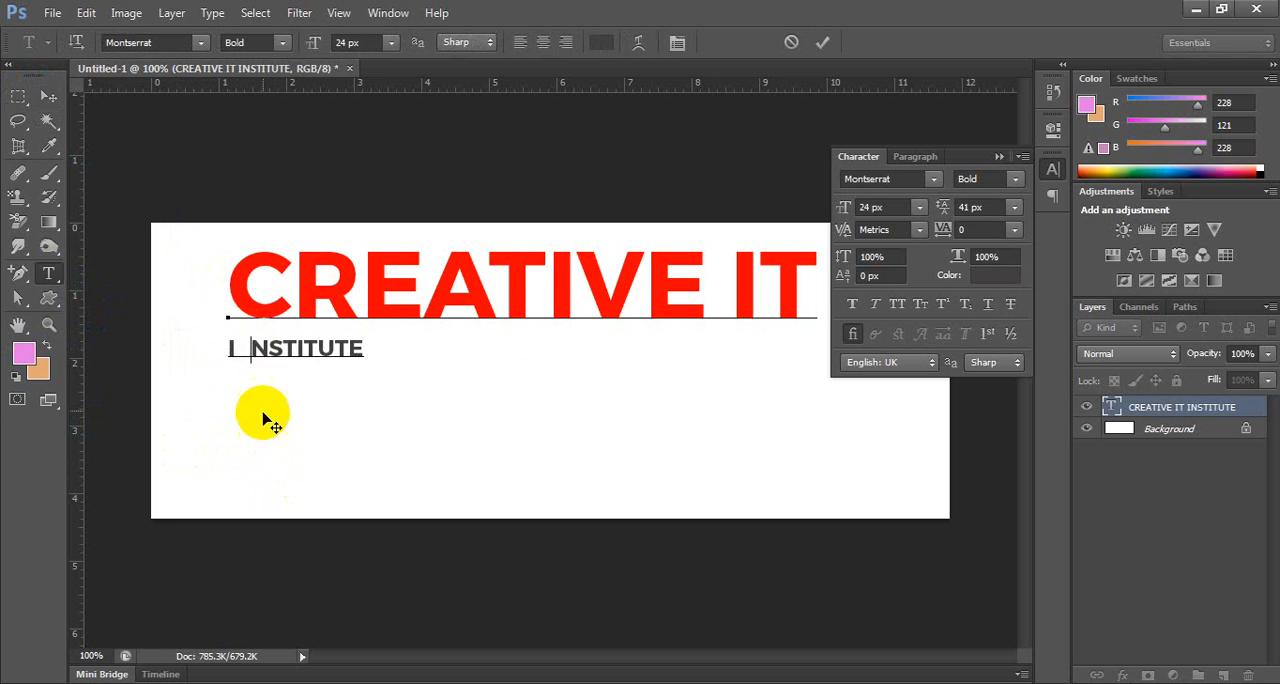
{"action": "left_click", "coordinate": [258, 348]}
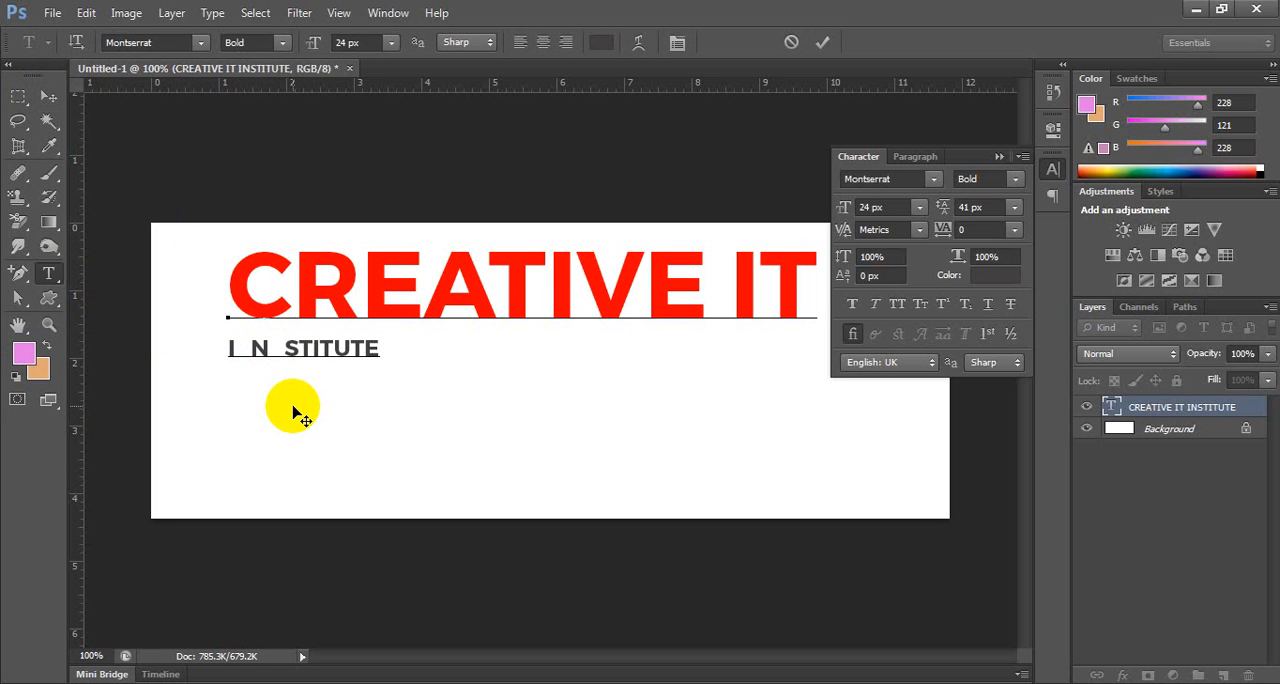
{"action": "key", "text": "BackSpace"}
{"action": "key", "text": "BackSpace"}
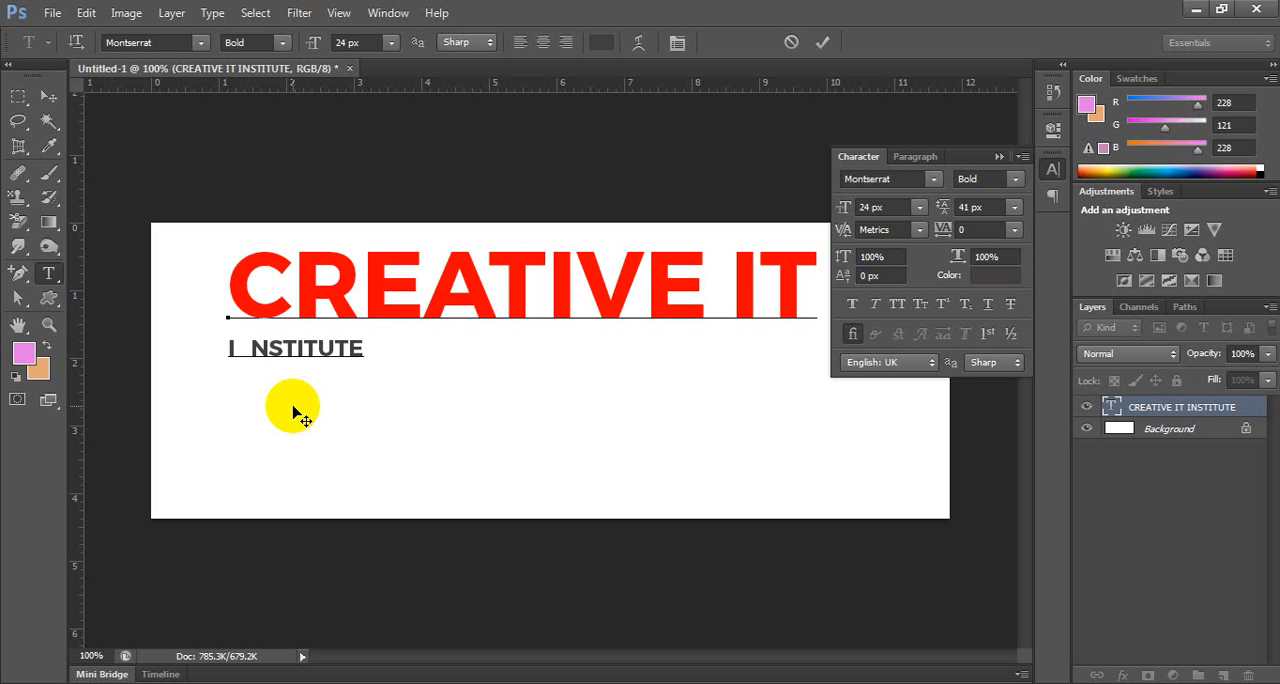
{"action": "key", "text": "Left"}
{"action": "key", "text": "Left"}
{"action": "key", "text": "Right"}
{"action": "key", "text": "Left"}
{"action": "key", "text": "BackSpace"}
{"action": "key", "text": "BackSpace"}
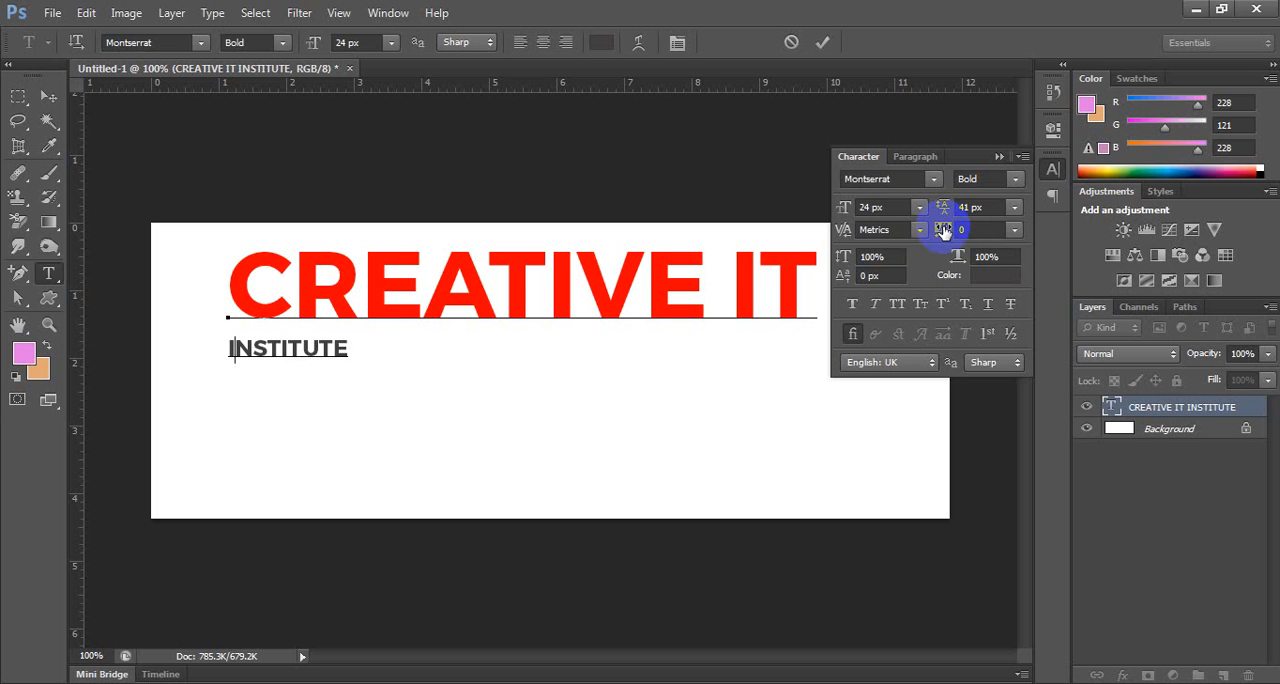
Set the tracking of INSTITUTE to 2580 so it spans the width of CREATIVE IT, and commit the text.
{"action": "left_click_drag", "start_coordinate": [354, 348], "coordinate": [222, 336]}
{"action": "left_click", "coordinate": [986, 229]}
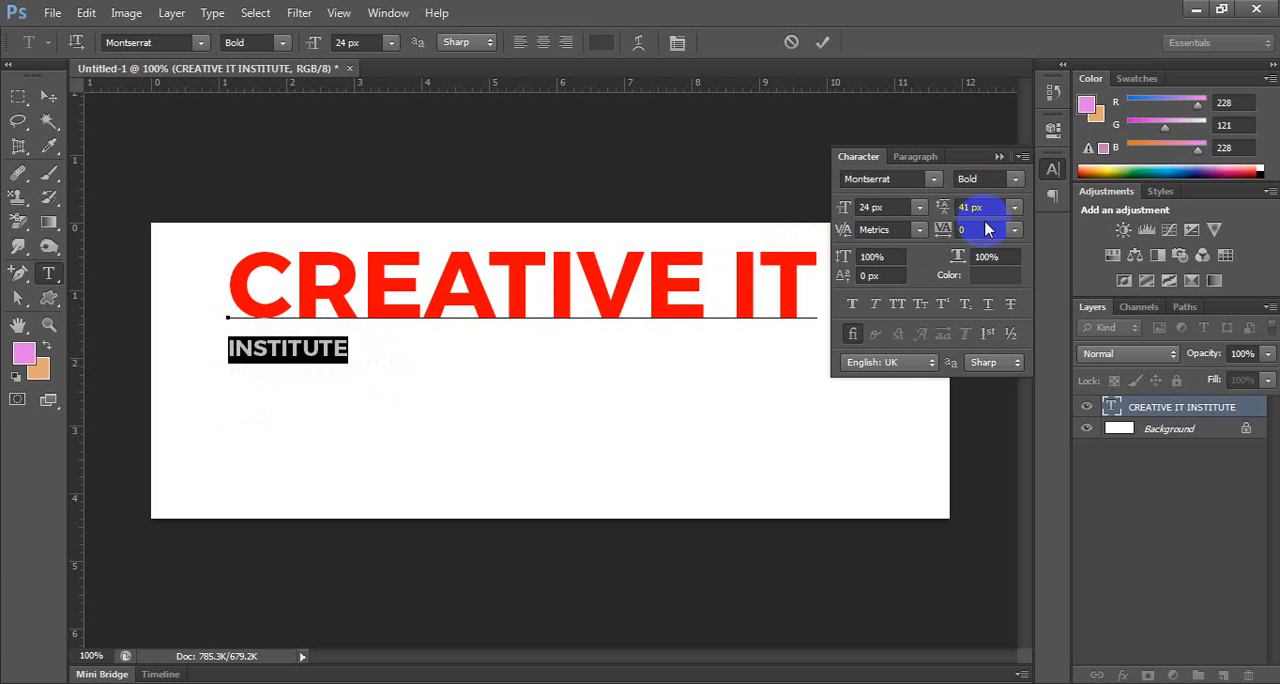
{"action": "type", "text": "30"}
{"action": "key", "text": "Return"}
{"action": "key", "text": "Up"}
{"action": "key", "text": "Up"}
{"action": "key", "text": "Up"}
{"action": "key", "text": "Up"}
{"action": "key", "text": "Up"}
{"action": "key", "text": "Up"}
{"action": "key", "text": "Up"}
{"action": "key", "text": "Up"}
{"action": "key", "text": "Up"}
{"action": "key", "text": "Up"}
{"action": "key", "text": "Up"}
{"action": "key", "text": "Up"}
{"action": "key", "text": "Up"}
{"action": "key", "text": "Up"}
{"action": "key", "text": "Up"}
{"action": "key", "text": "Up"}
{"action": "key", "text": "Up"}
{"action": "key", "text": "Up"}
{"action": "key", "text": "Up"}
{"action": "key", "text": "Up"}
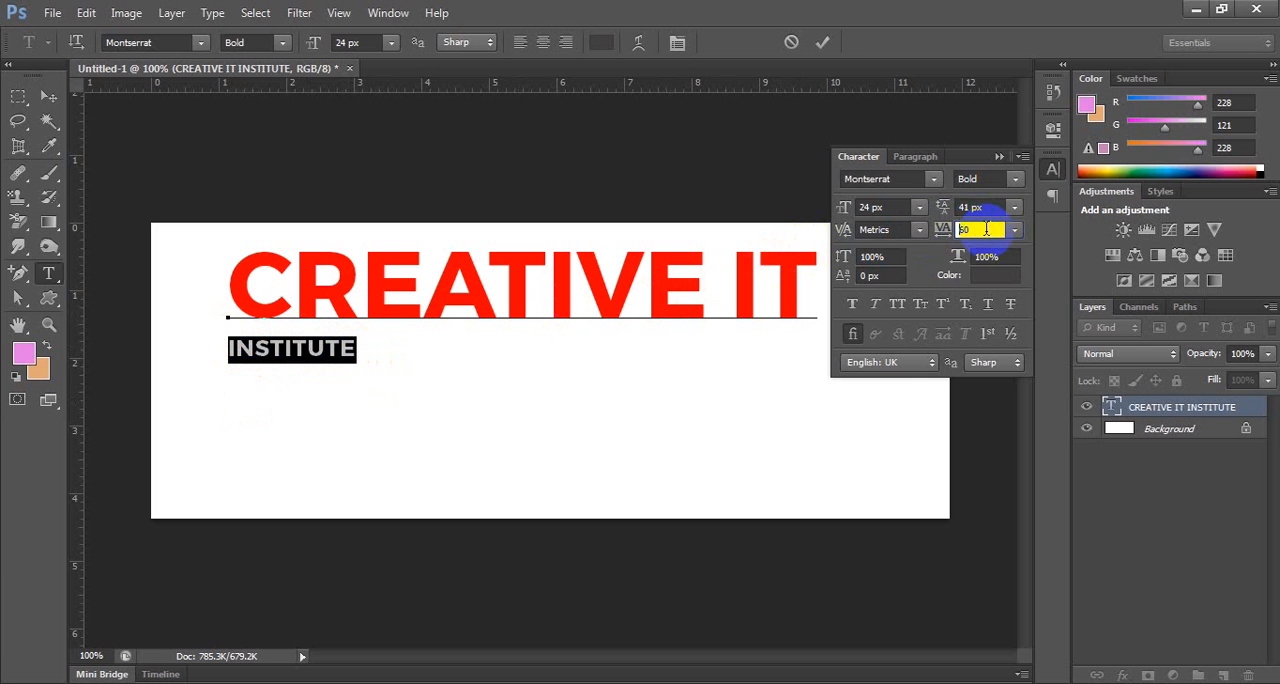
{"action": "key", "text": "Up"}
{"action": "key", "text": "Up"}
{"action": "key", "text": "Up"}
{"action": "key", "text": "Up"}
{"action": "key", "text": "Up"}
{"action": "key", "text": "Up"}
{"action": "key", "text": "Up"}
{"action": "key", "text": "Up"}
{"action": "key", "text": "Up"}
{"action": "key", "text": "Up"}
{"action": "key", "text": "Up"}
{"action": "key", "text": "Up"}
{"action": "key", "text": "Up"}
{"action": "key", "text": "Up"}
{"action": "key", "text": "Up"}
{"action": "key", "text": "Up"}
{"action": "key", "text": "Up"}
{"action": "key", "text": "Up"}
{"action": "key", "text": "Up"}
{"action": "key", "text": "Up"}
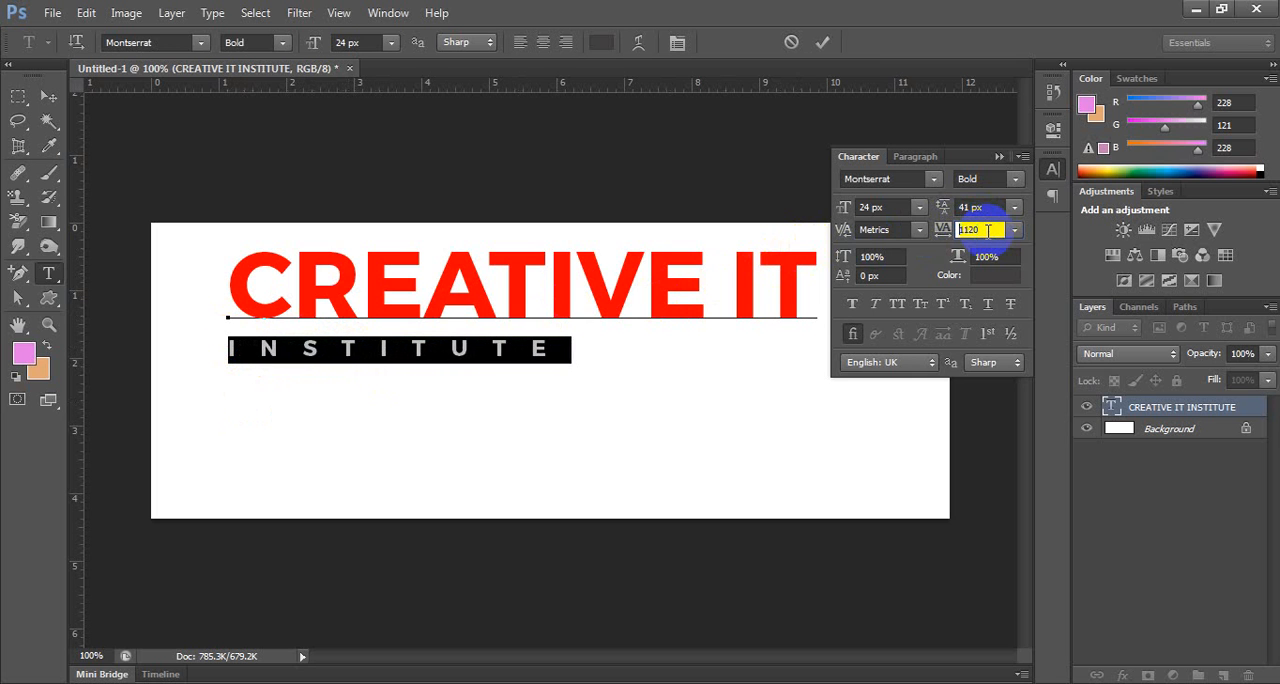
{"action": "key", "text": "Up"}
{"action": "key", "text": "Up"}
{"action": "key", "text": "Up"}
{"action": "key", "text": "Up"}
{"action": "key", "text": "Up"}
{"action": "key", "text": "Up"}
{"action": "key", "text": "Up"}
{"action": "key", "text": "Up"}
{"action": "key", "text": "Up"}
{"action": "key", "text": "Up"}
{"action": "key", "text": "Up"}
{"action": "key", "text": "Up"}
{"action": "key", "text": "Up"}
{"action": "key", "text": "Up"}
{"action": "key", "text": "Up"}
{"action": "key", "text": "Up"}
{"action": "key", "text": "Up"}
{"action": "key", "text": "Up"}
{"action": "key", "text": "Up"}
{"action": "key", "text": "Up"}
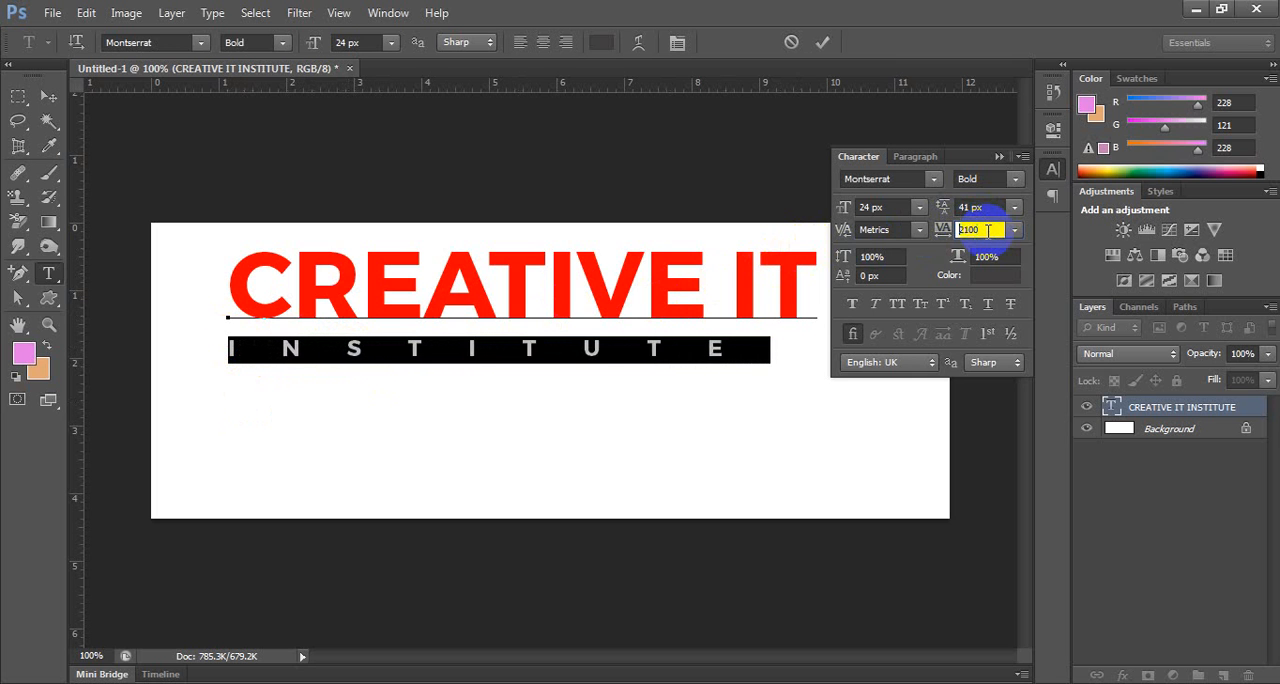
{"action": "key", "text": "Down"}
{"action": "key", "text": "Down"}
{"action": "key", "text": "Down"}
{"action": "key", "text": "Down"}
{"action": "key", "text": "Down"}
{"action": "key", "text": "Down"}
{"action": "key", "text": "Down"}
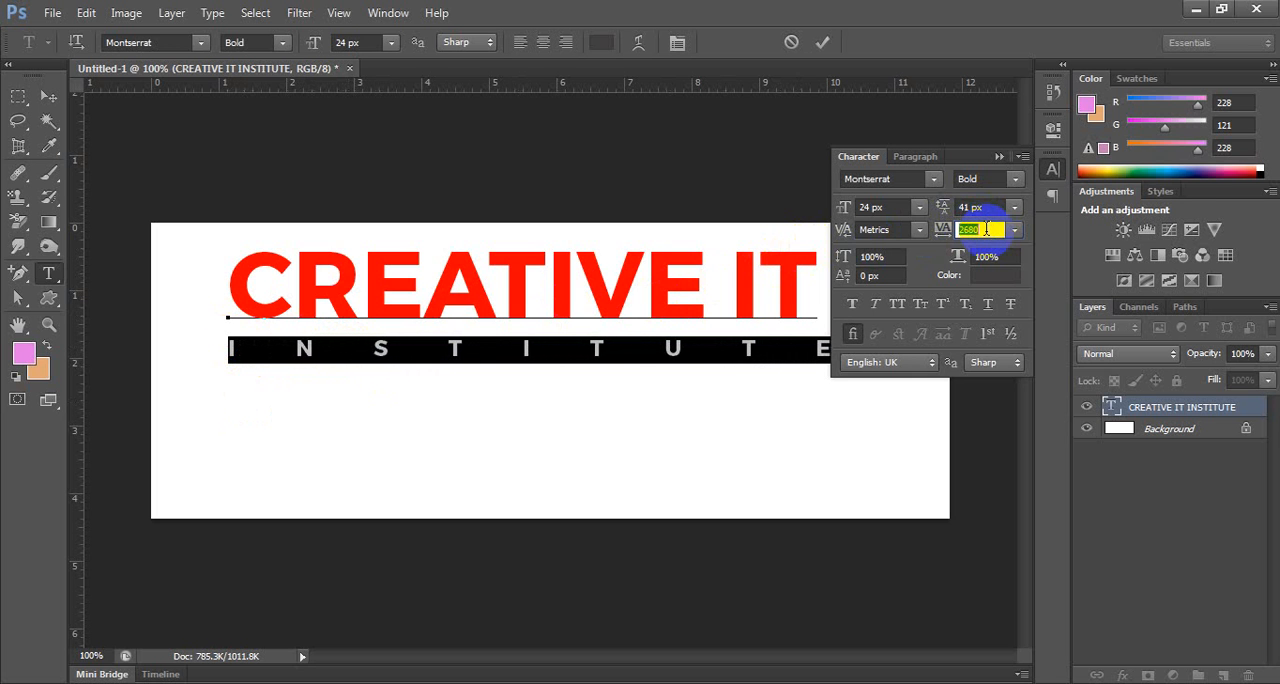
{"action": "key", "text": "Up"}
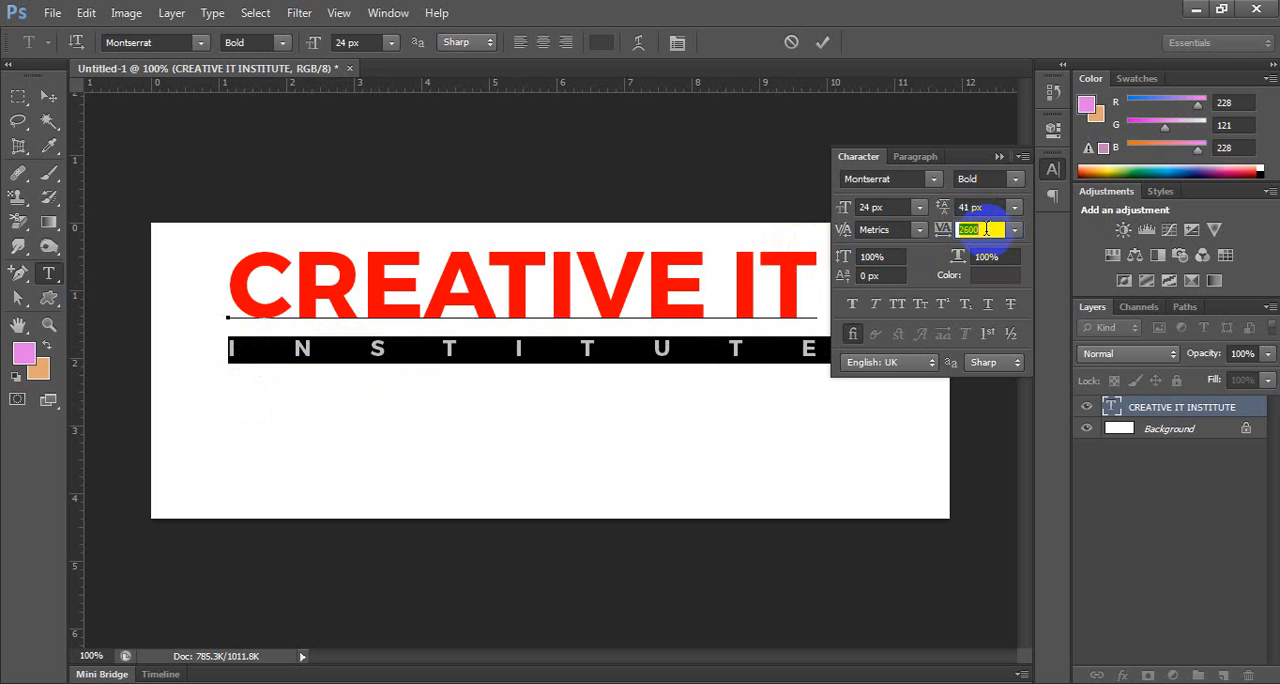
{"action": "left_click", "coordinate": [48, 96]}
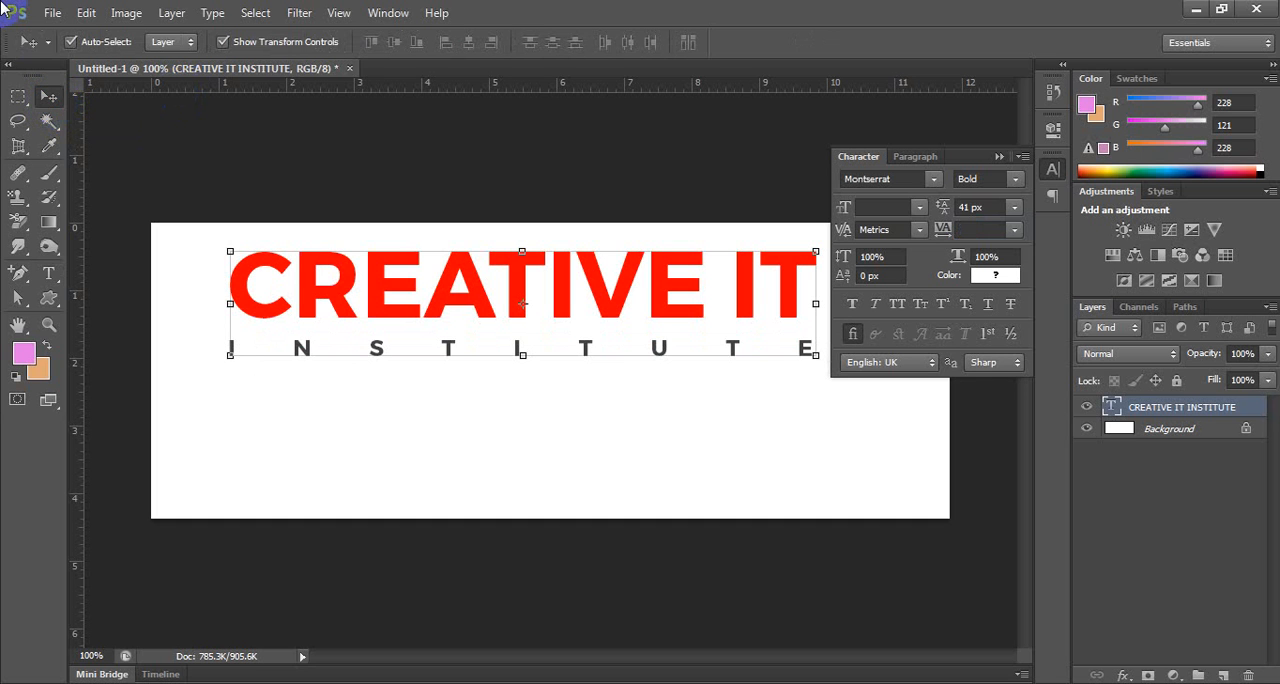
Reposition the CREATIVE IT INSTITUTE text slightly up and left, leaving empty canvas space below it.
{"action": "left_click", "coordinate": [418, 228]}
{"action": "left_click_drag", "start_coordinate": [514, 275], "coordinate": [502, 348]}
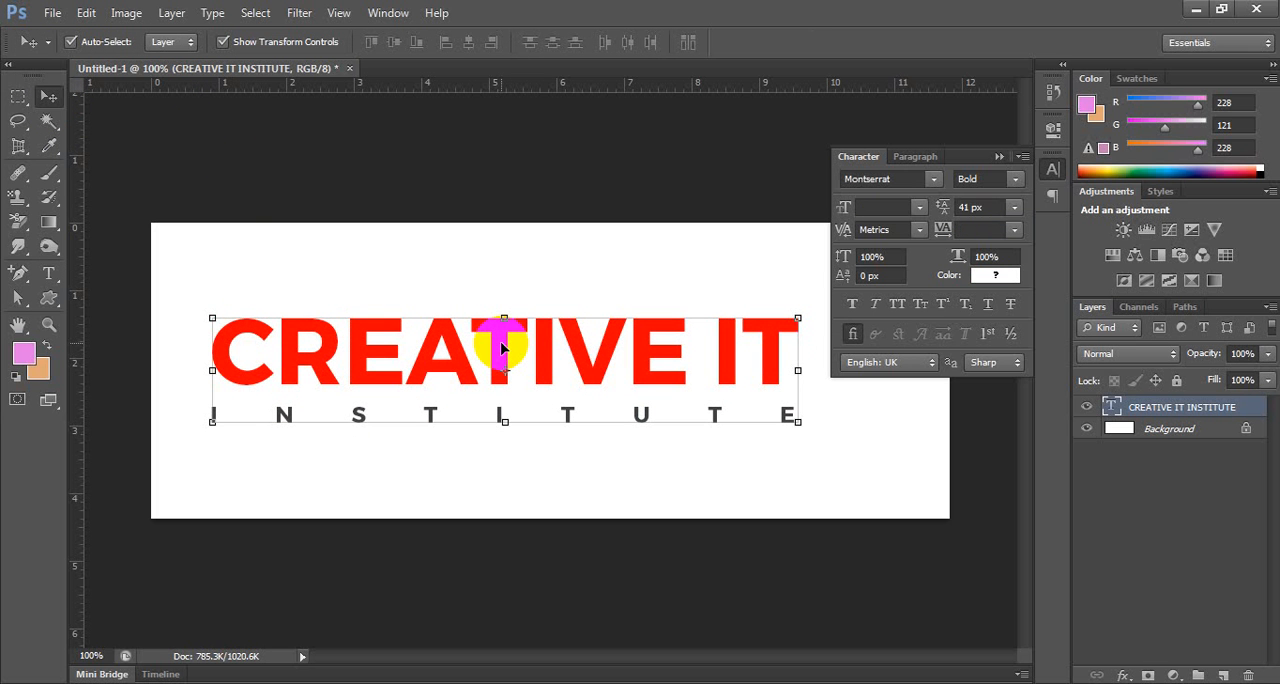
{"action": "left_click_drag", "start_coordinate": [502, 347], "coordinate": [496, 273]}
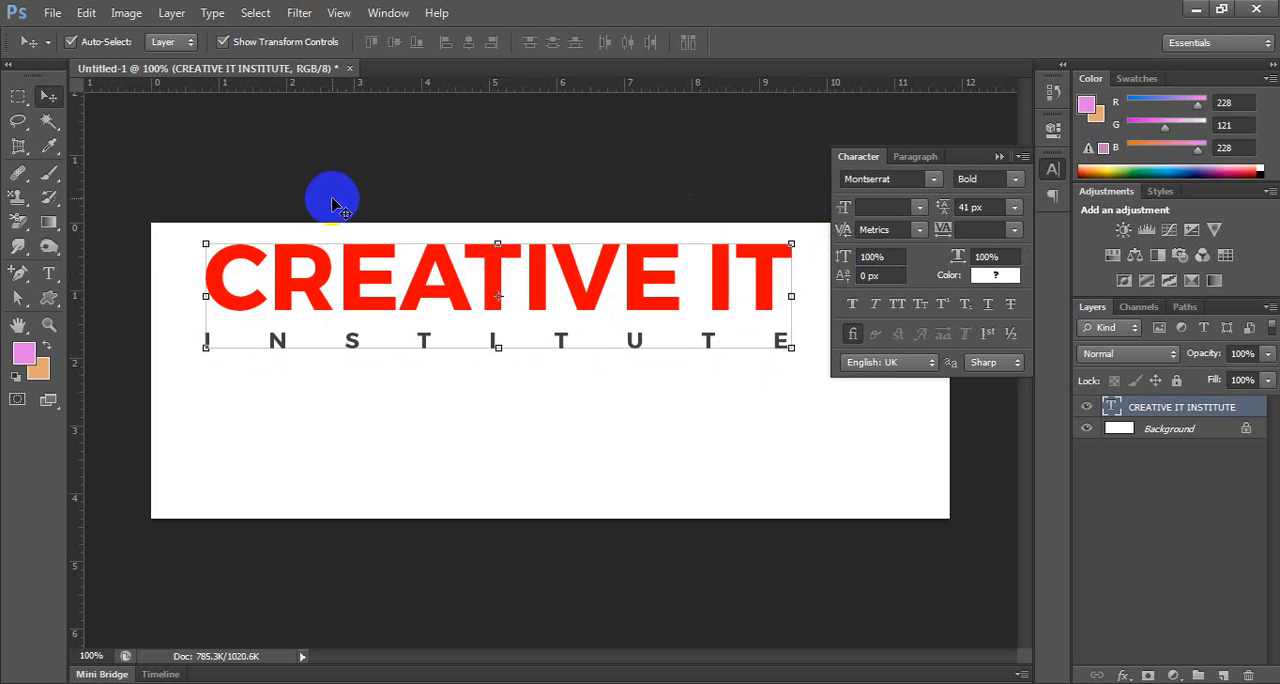
Add a new text layer reading rs in the empty area below INSTITUTE.
{"action": "left_click", "coordinate": [48, 272]}
{"action": "left_click", "coordinate": [325, 463]}
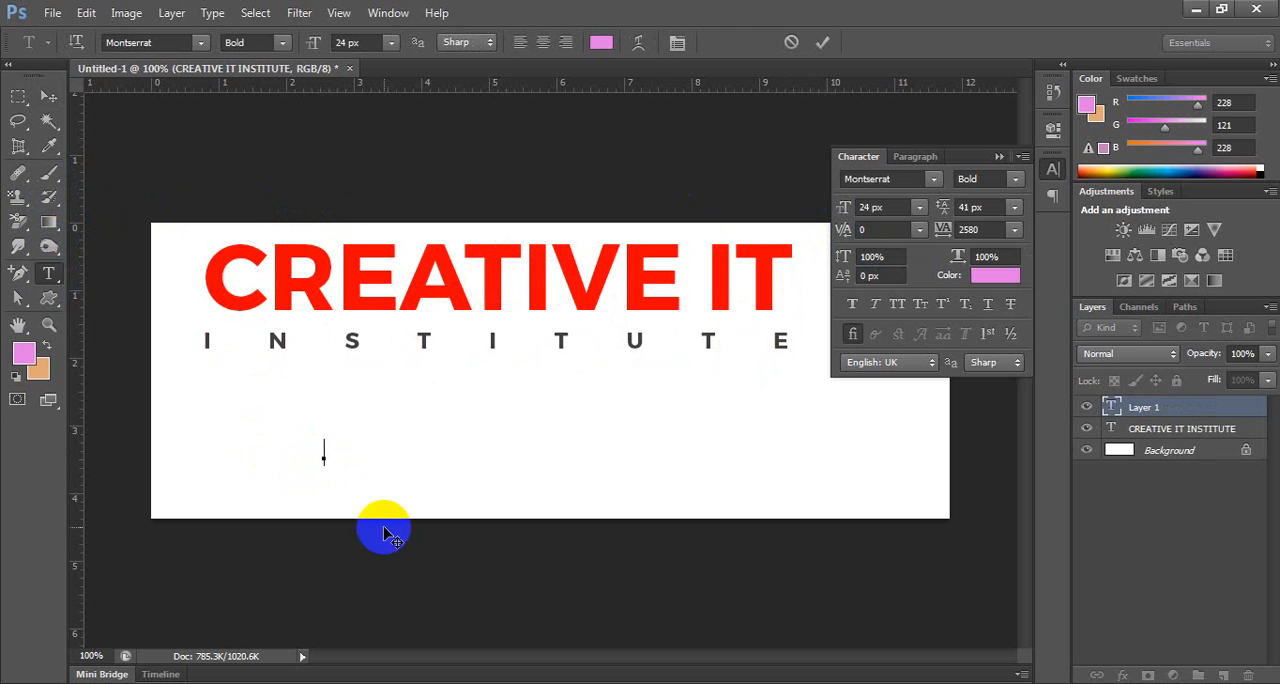
{"action": "type", "text": "rs"}
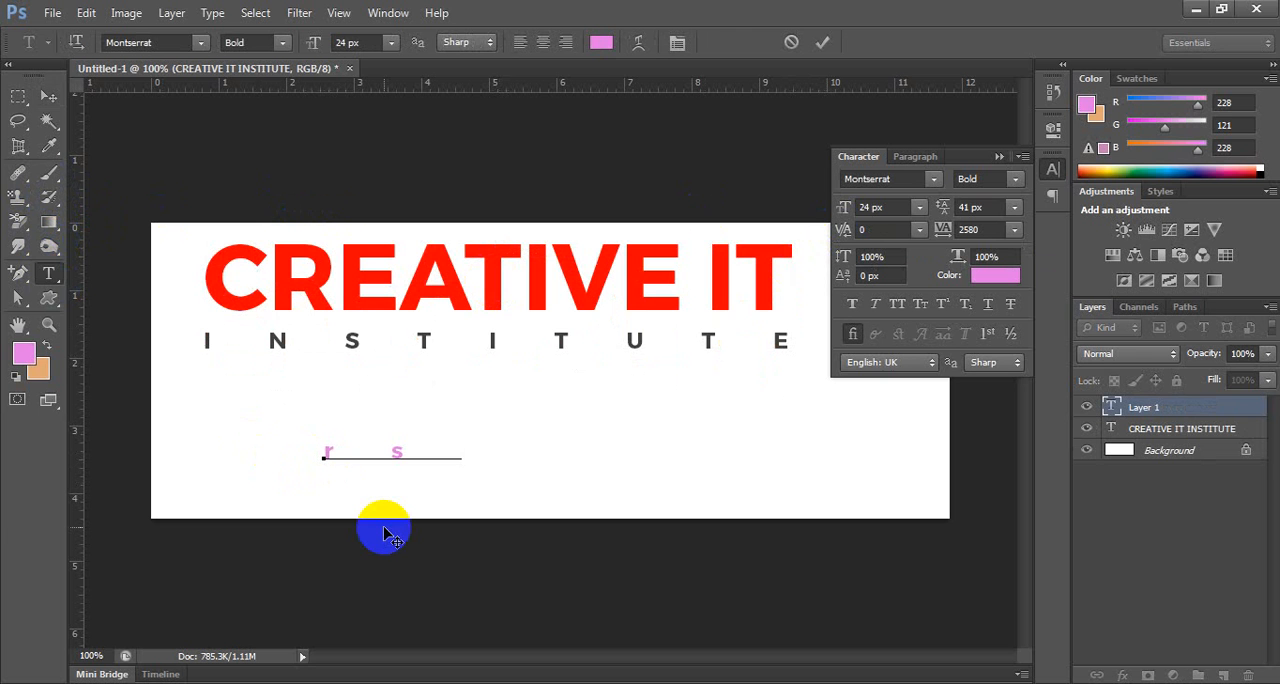
Set the rs text's tracking to 0 and its font size to 72 px.
{"action": "key", "text": "ctrl+a"}
{"action": "left_click", "coordinate": [1014, 229]}
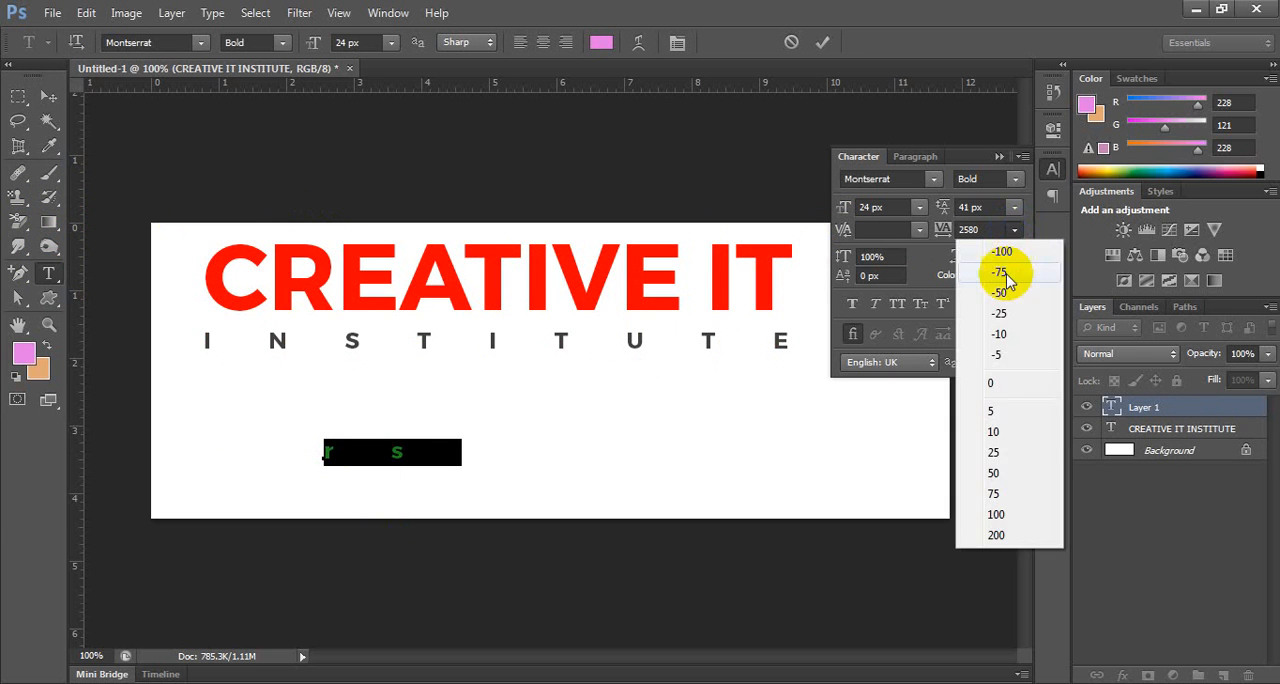
{"action": "left_click", "coordinate": [992, 382]}
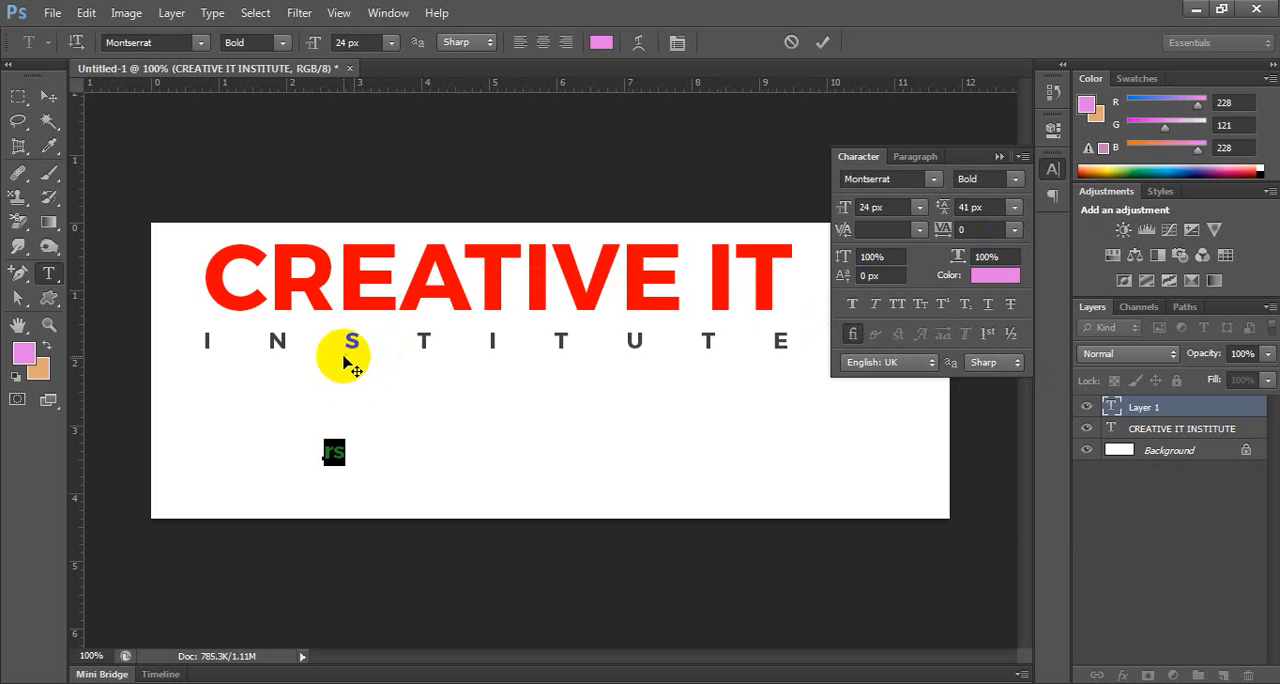
{"action": "left_click", "coordinate": [396, 52]}
{"action": "left_click", "coordinate": [380, 360]}
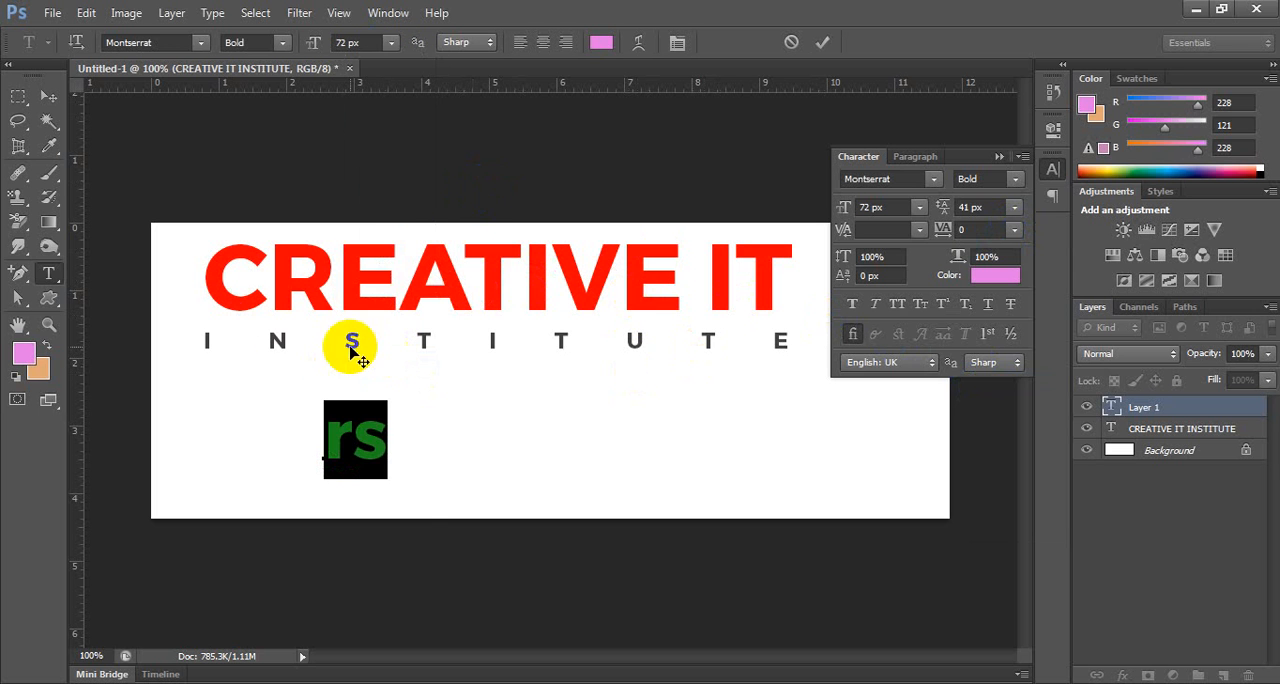
Retype the rs text as capital RS, with the cursor between the two letters and no spaces separating them.
{"action": "left_click", "coordinate": [352, 440]}
{"action": "key", "text": "BackSpace"}
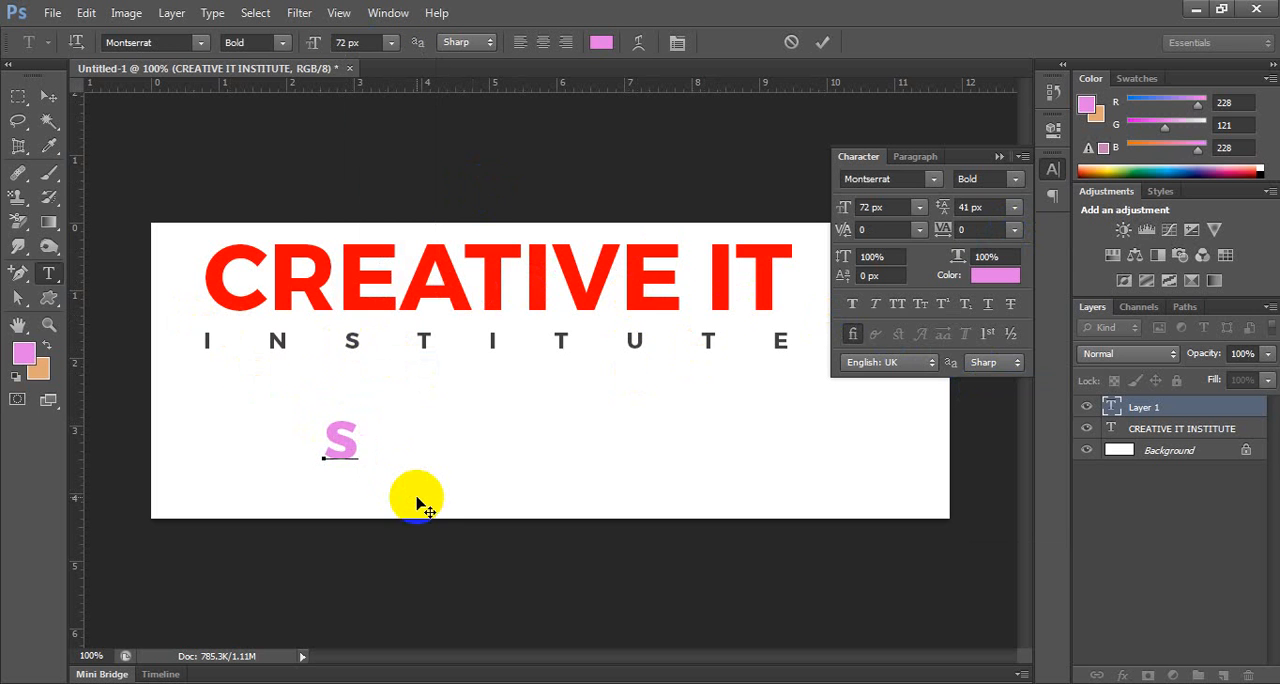
{"action": "type", "text": "R"}
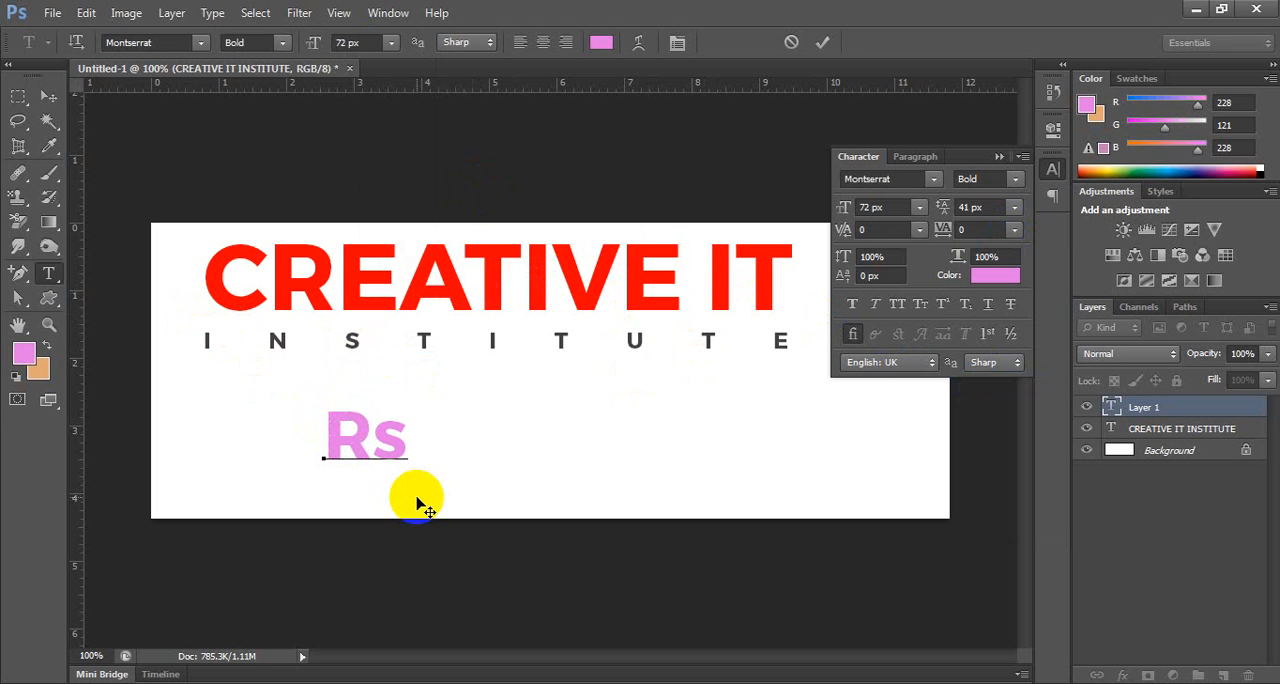
{"action": "key", "text": "Delete"}
{"action": "type", "text": "S"}
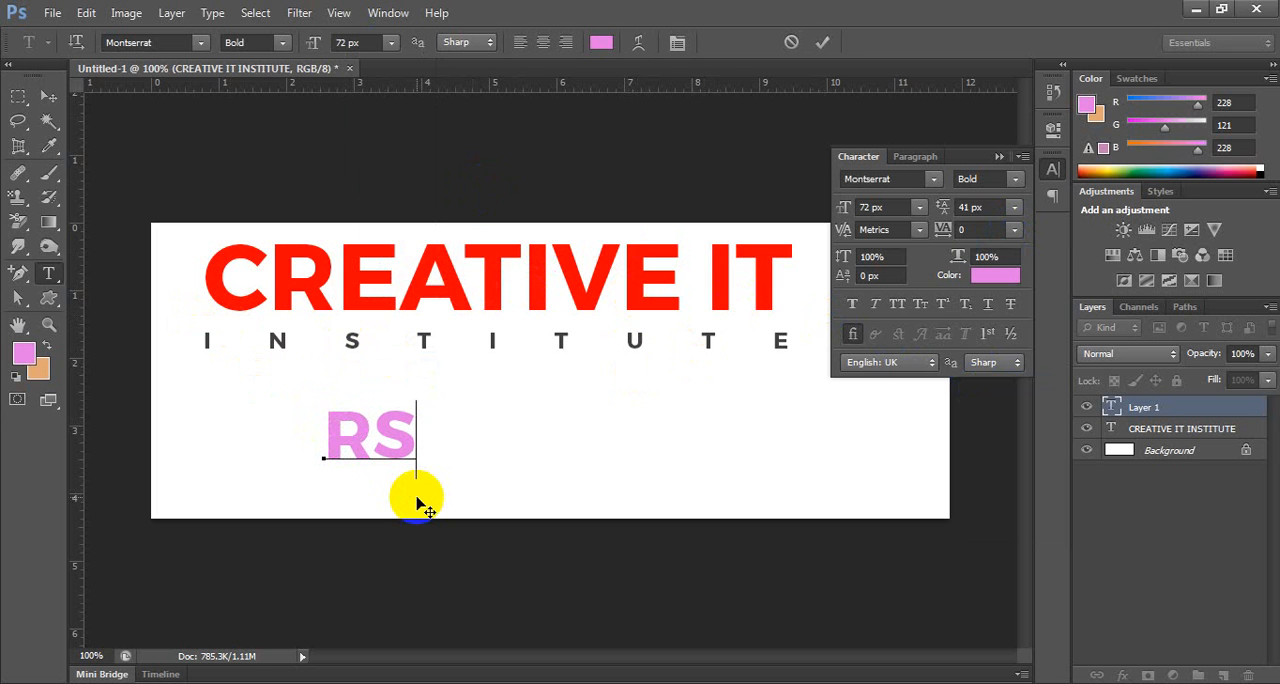
{"action": "key", "text": "Left"}
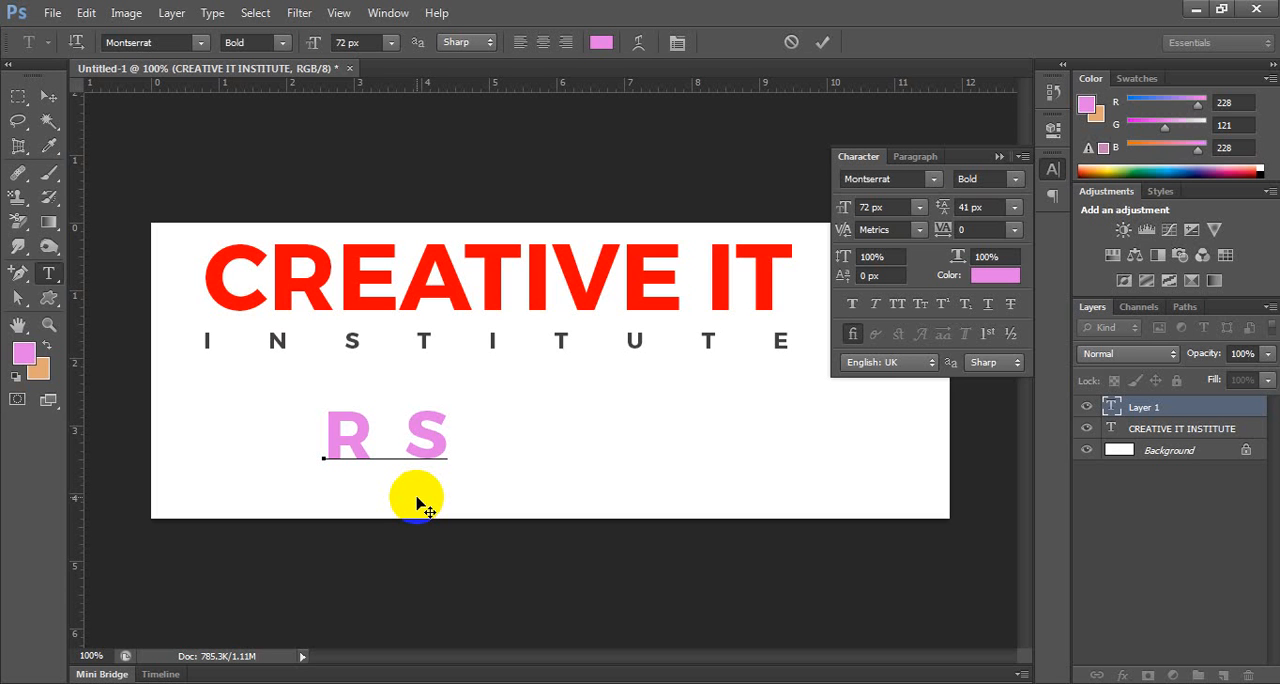
{"action": "key", "text": "BackSpace"}
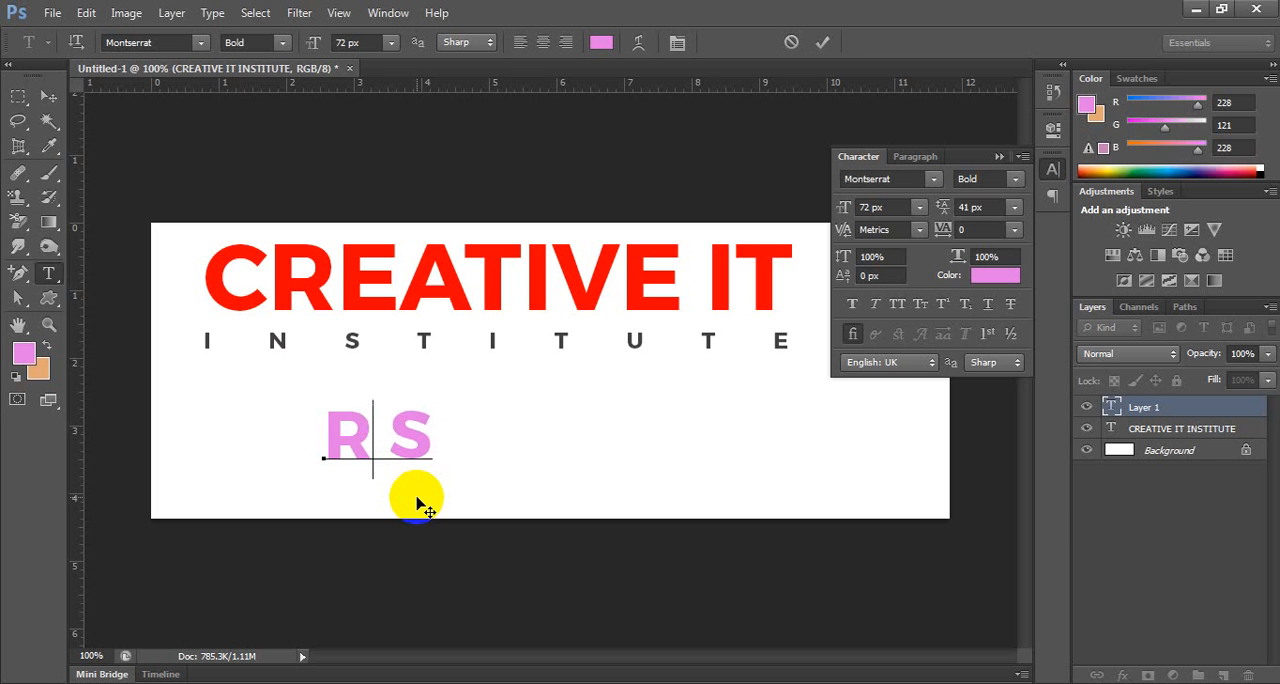
{"action": "key", "text": "BackSpace"}
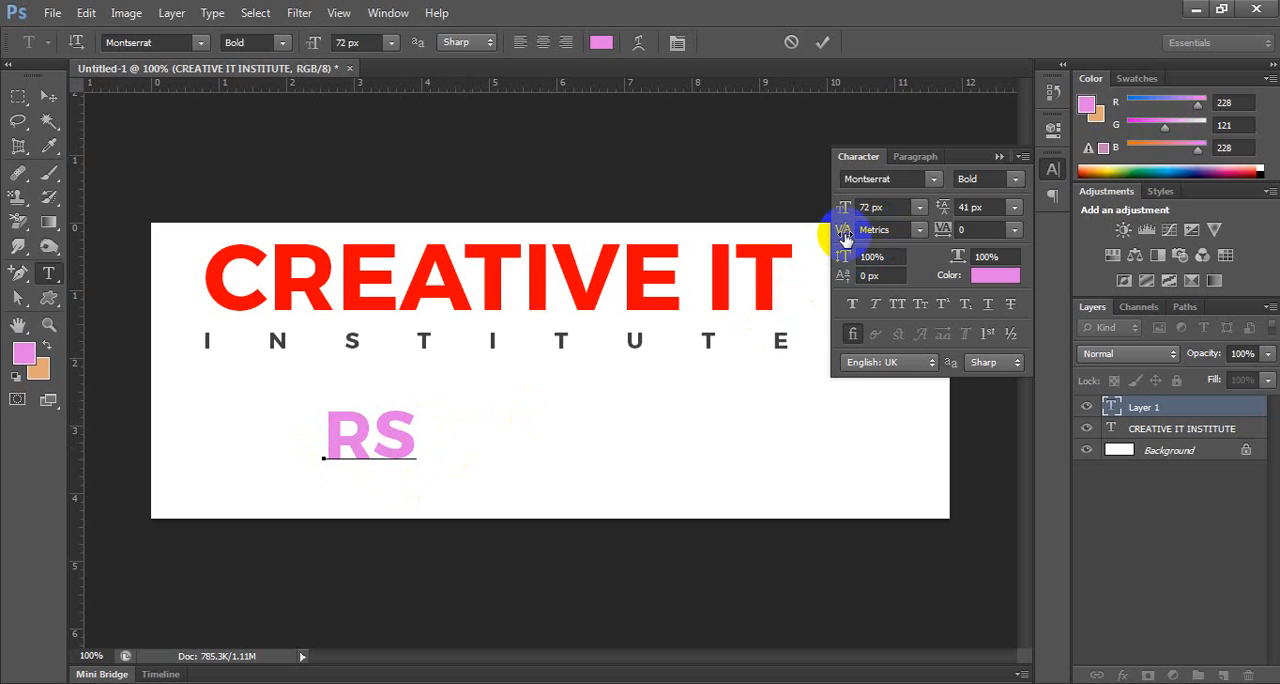
Widen the kerning between the letters R and S to 520.
{"action": "left_click", "coordinate": [878, 229]}
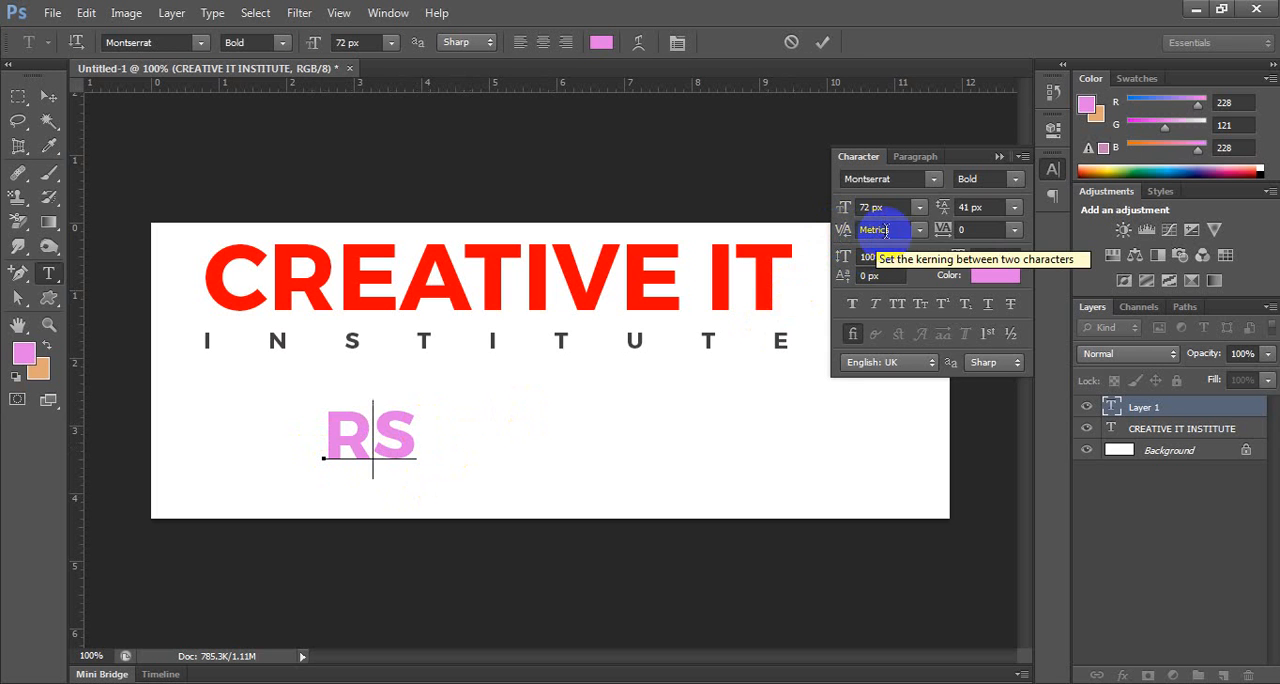
{"action": "key", "text": "shift+Up"}
{"action": "key", "text": "shift+Up"}
{"action": "key", "text": "shift+Up"}
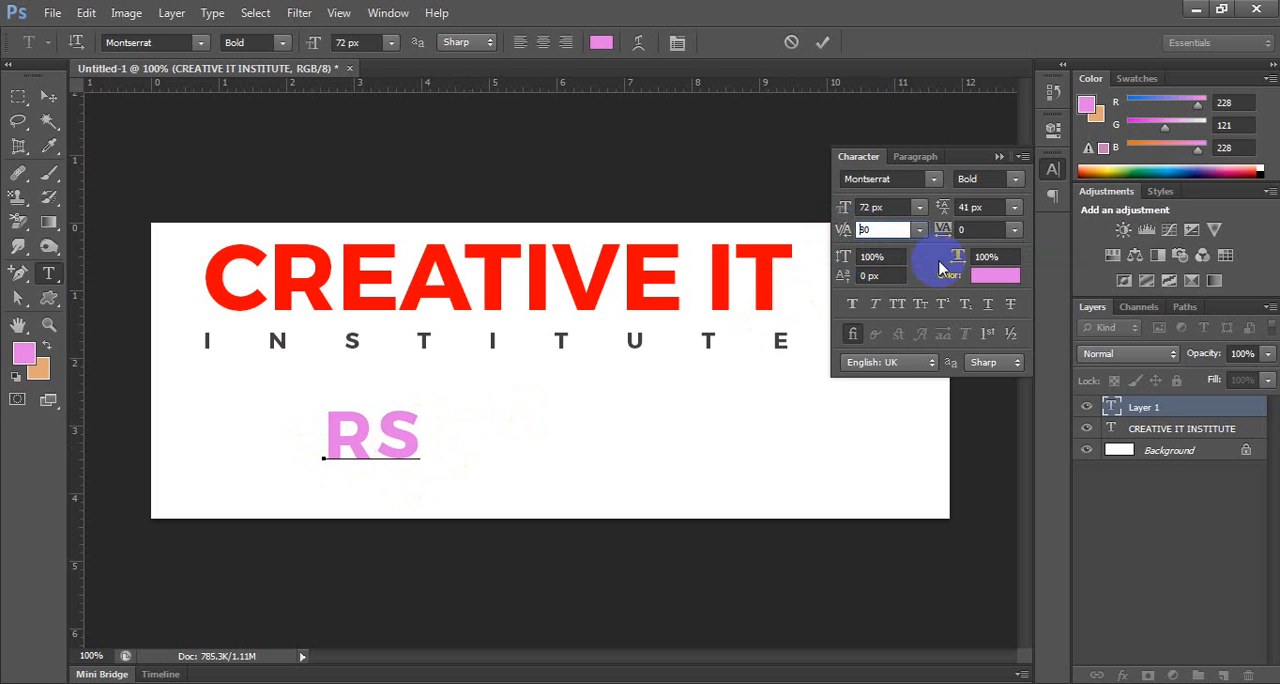
{"action": "key", "text": "shift+Up"}
{"action": "key", "text": "shift+Up"}
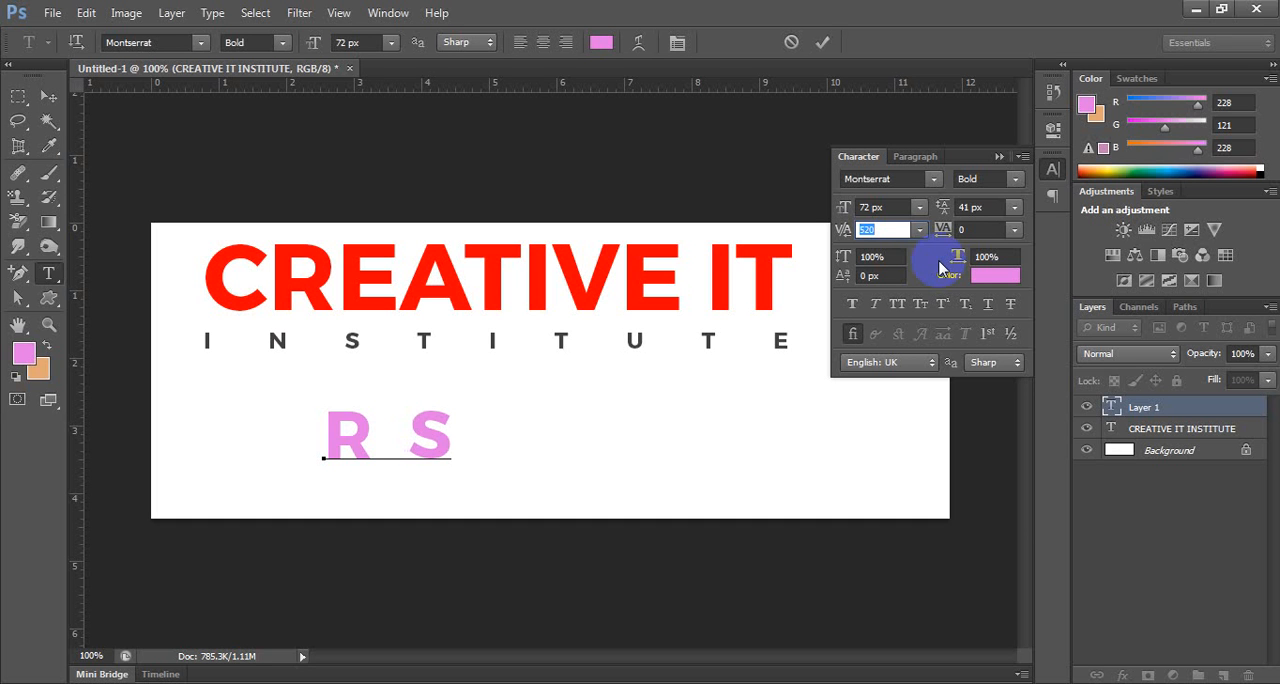
Tighten the kerning between R and S to -580 so the two letters overlap.
{"action": "key", "text": "Down"}
{"action": "key", "text": "Down"}
{"action": "key", "text": "Down"}
{"action": "key", "text": "Down"}
{"action": "key", "text": "Down"}
{"action": "key", "text": "Down"}
{"action": "key", "text": "Down"}
{"action": "key", "text": "Down"}
{"action": "key", "text": "Down"}
{"action": "key", "text": "Down"}
{"action": "key", "text": "Down"}
{"action": "key", "text": "Down"}
{"action": "key", "text": "Down"}
{"action": "key", "text": "Down"}
{"action": "key", "text": "Down"}
{"action": "key", "text": "Down"}
{"action": "key", "text": "Down"}
{"action": "key", "text": "Down"}
{"action": "key", "text": "Down"}
{"action": "key", "text": "Down"}
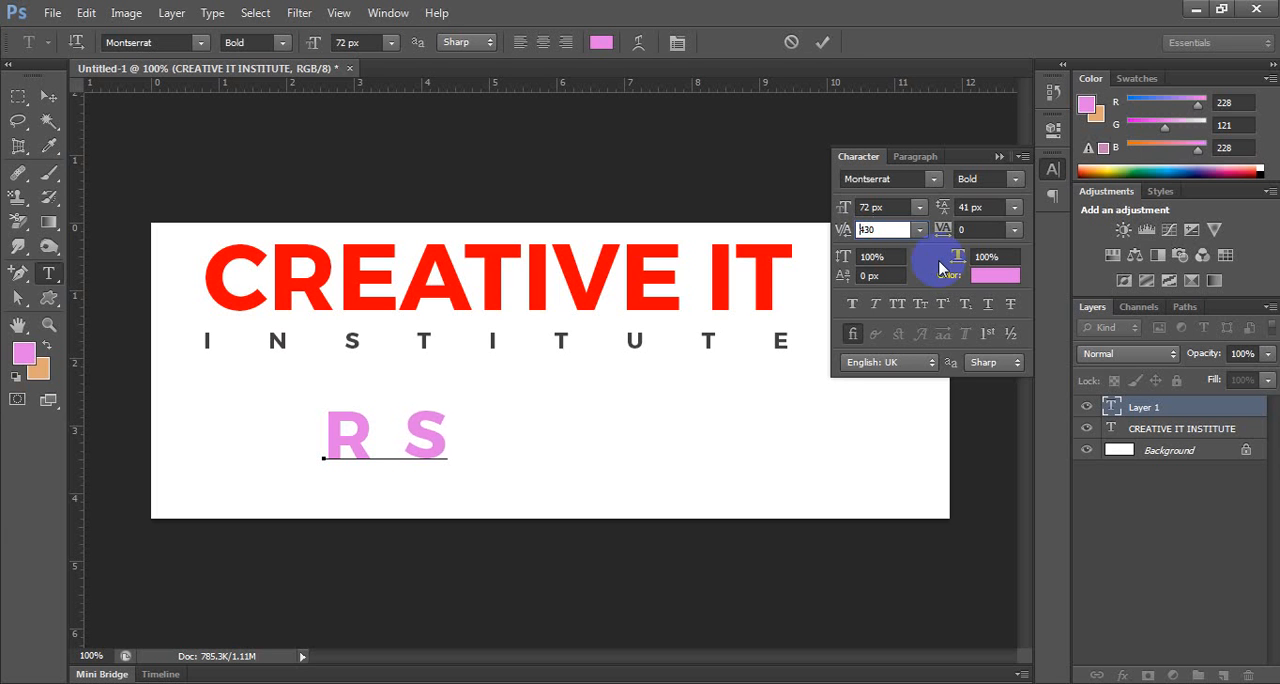
{"action": "key", "text": "Down"}
{"action": "key", "text": "Down"}
{"action": "key", "text": "Down"}
{"action": "key", "text": "Down"}
{"action": "key", "text": "Down"}
{"action": "key", "text": "Down"}
{"action": "key", "text": "Down"}
{"action": "key", "text": "Down"}
{"action": "key", "text": "Down"}
{"action": "key", "text": "Down"}
{"action": "key", "text": "Down"}
{"action": "key", "text": "Down"}
{"action": "key", "text": "Down"}
{"action": "key", "text": "Down"}
{"action": "key", "text": "Down"}
{"action": "key", "text": "Down"}
{"action": "key", "text": "Down"}
{"action": "key", "text": "Down"}
{"action": "key", "text": "Down"}
{"action": "key", "text": "Down"}
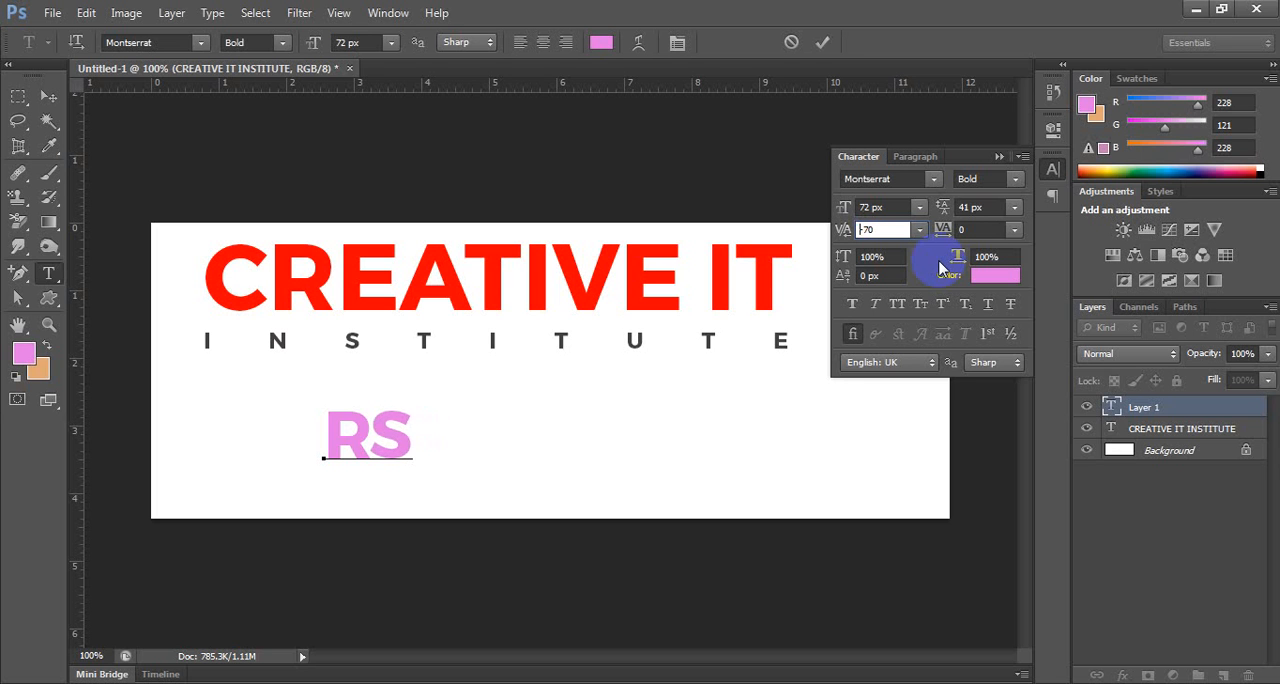
{"action": "key", "text": "Down"}
{"action": "key", "text": "Down"}
{"action": "key", "text": "Down"}
{"action": "key", "text": "Down"}
{"action": "key", "text": "Down"}
{"action": "key", "text": "Down"}
{"action": "key", "text": "Down"}
{"action": "key", "text": "Down"}
{"action": "key", "text": "Down"}
{"action": "key", "text": "Down"}
{"action": "key", "text": "Down"}
{"action": "key", "text": "Down"}
{"action": "key", "text": "Down"}
{"action": "key", "text": "Down"}
{"action": "key", "text": "Down"}
{"action": "key", "text": "Down"}
{"action": "key", "text": "Down"}
{"action": "key", "text": "Down"}
{"action": "key", "text": "Down"}
{"action": "key", "text": "Down"}
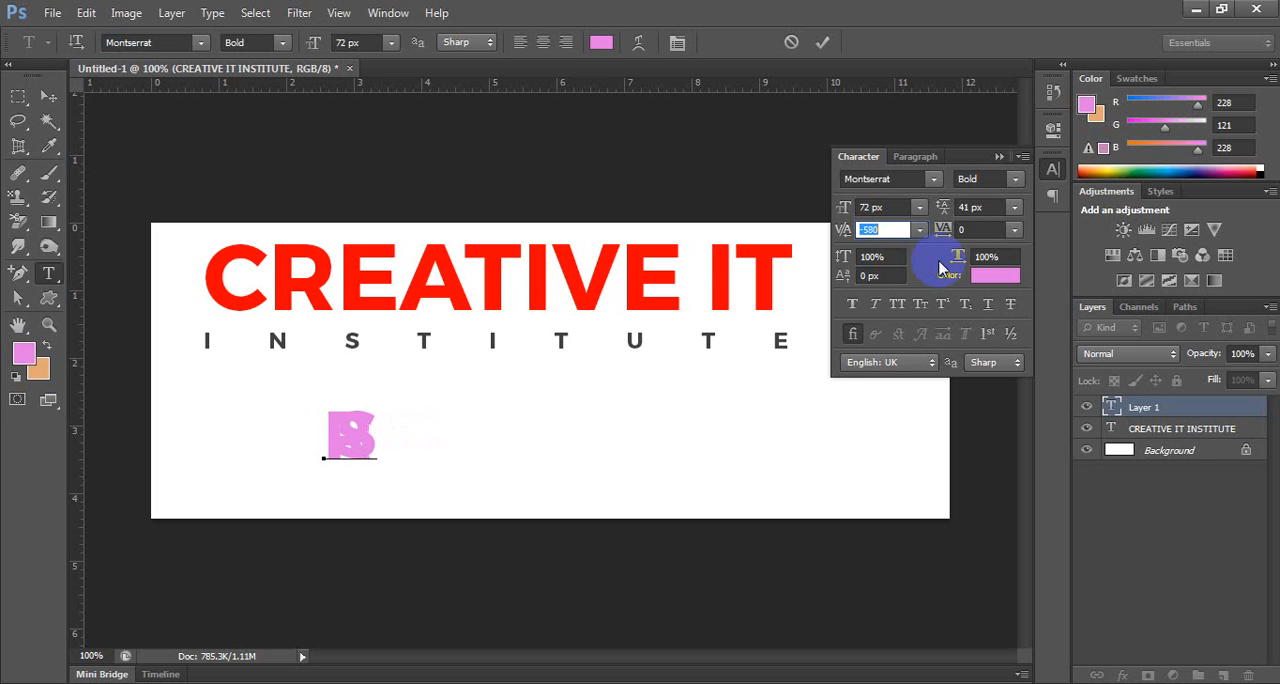
Set the kerning between R and S to 100 and commit the text.
{"action": "key", "text": "Up"}
{"action": "key", "text": "Up"}
{"action": "key", "text": "Up"}
{"action": "key", "text": "Up"}
{"action": "key", "text": "Up"}
{"action": "key", "text": "Up"}
{"action": "key", "text": "Up"}
{"action": "key", "text": "Up"}
{"action": "key", "text": "Up"}
{"action": "key", "text": "Up"}
{"action": "key", "text": "Up"}
{"action": "key", "text": "Up"}
{"action": "key", "text": "Up"}
{"action": "key", "text": "Up"}
{"action": "key", "text": "Up"}
{"action": "key", "text": "Up"}
{"action": "key", "text": "Up"}
{"action": "key", "text": "Up"}
{"action": "key", "text": "Up"}
{"action": "key", "text": "Up"}
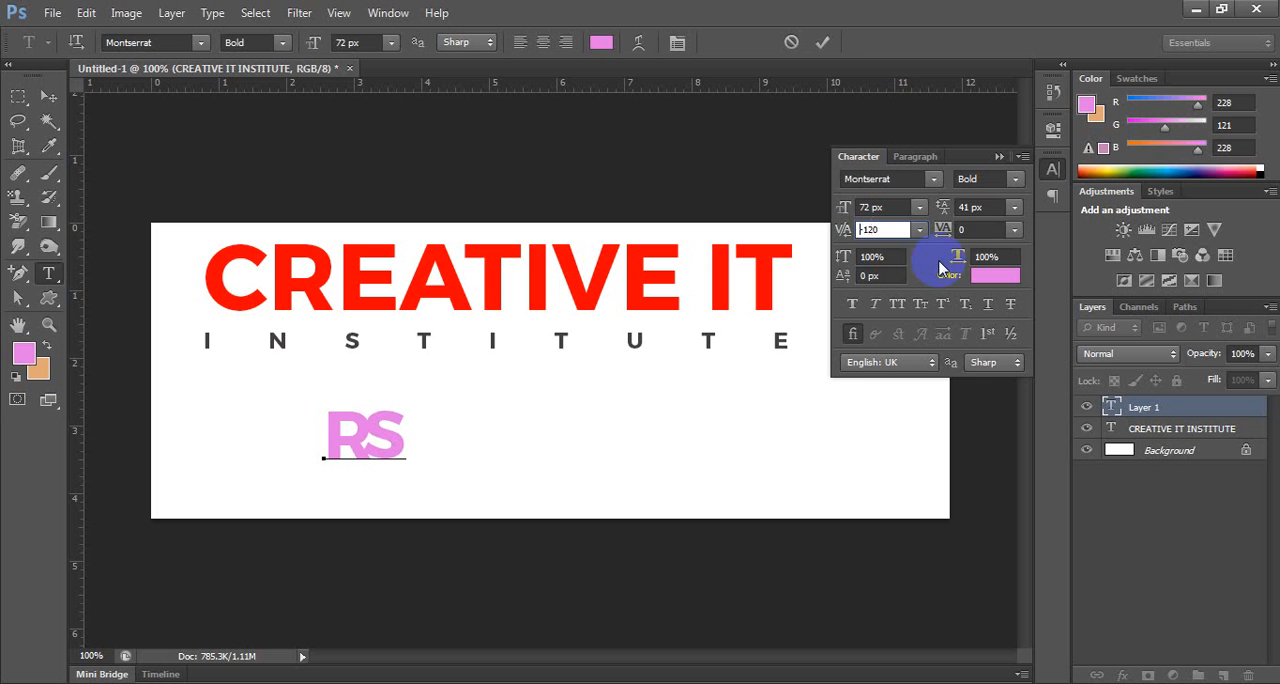
{"action": "key", "text": "Up"}
{"action": "key", "text": "Up"}
{"action": "key", "text": "Up"}
{"action": "key", "text": "Up"}
{"action": "key", "text": "Up"}
{"action": "key", "text": "Up"}
{"action": "key", "text": "Up"}
{"action": "key", "text": "Up"}
{"action": "key", "text": "Up"}
{"action": "key", "text": "Up"}
{"action": "key", "text": "Up"}
{"action": "key", "text": "Up"}
{"action": "key", "text": "Up"}
{"action": "key", "text": "Up"}
{"action": "key", "text": "Up"}
{"action": "key", "text": "Up"}
{"action": "key", "text": "Up"}
{"action": "key", "text": "Up"}
{"action": "key", "text": "Up"}
{"action": "key", "text": "Up"}
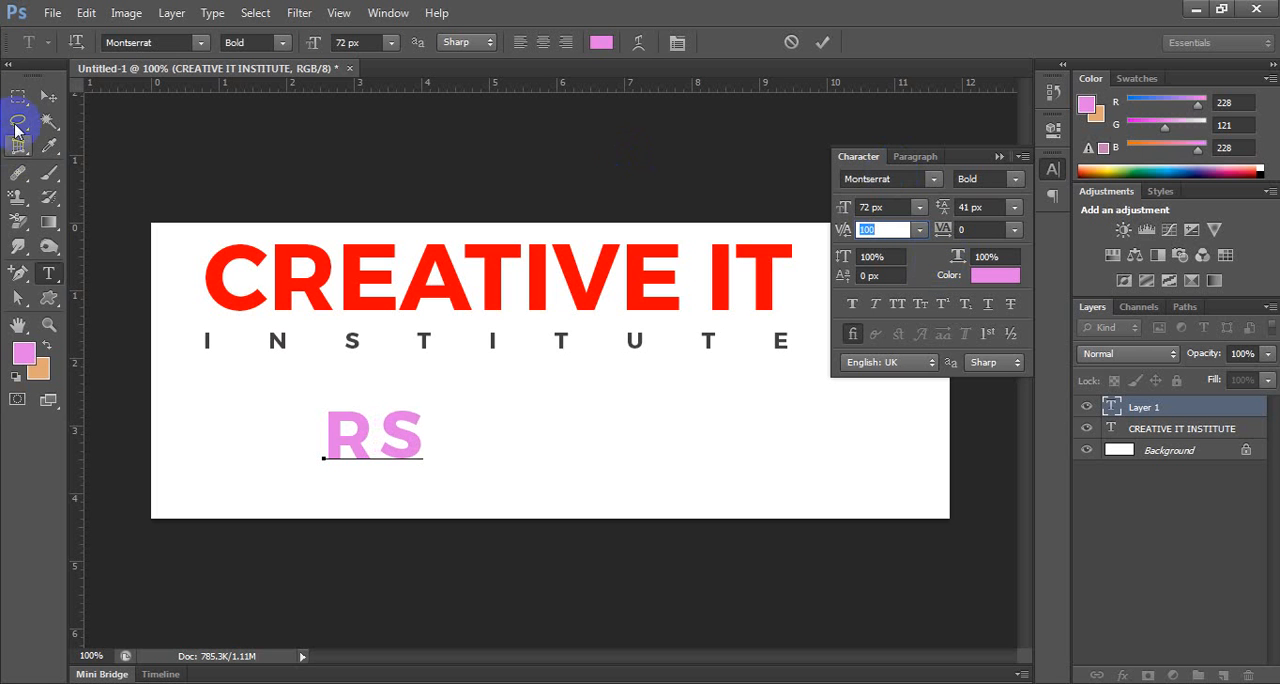
{"action": "left_click", "coordinate": [48, 93]}
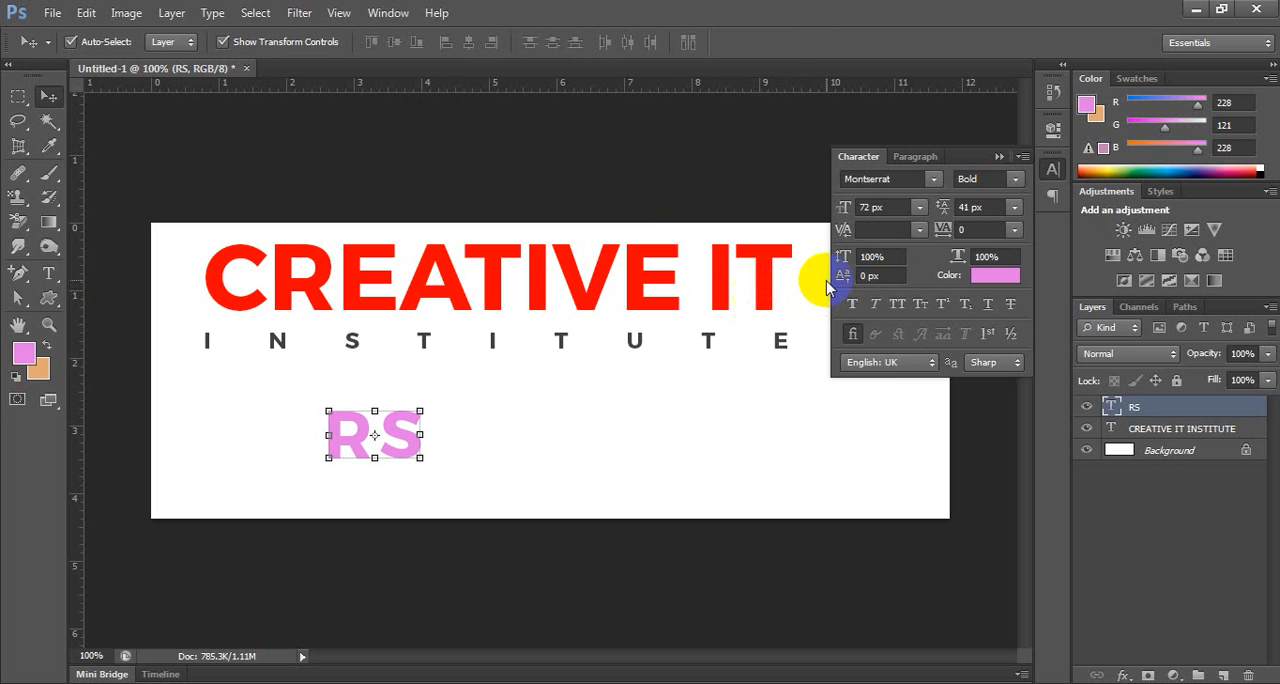
Erase both letters of the RS text and discard its emptied text layer.
{"action": "left_click", "coordinate": [860, 256]}
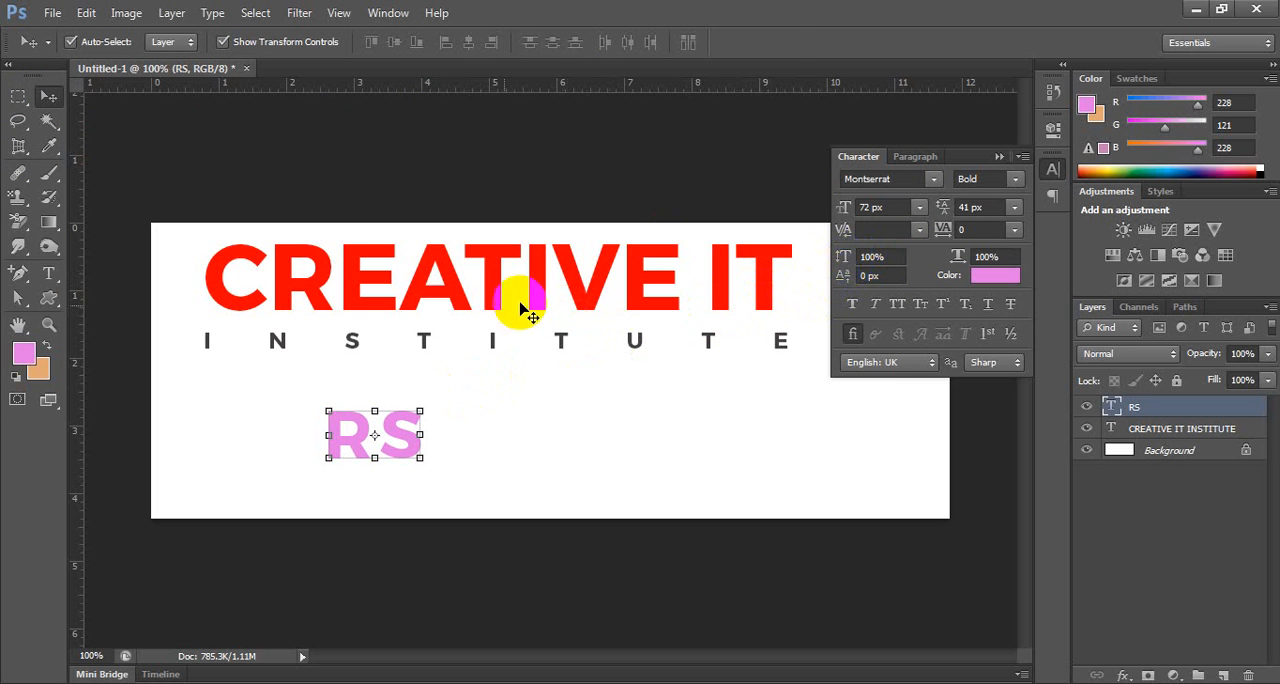
{"action": "key", "text": "t"}
{"action": "left_click", "coordinate": [416, 449]}
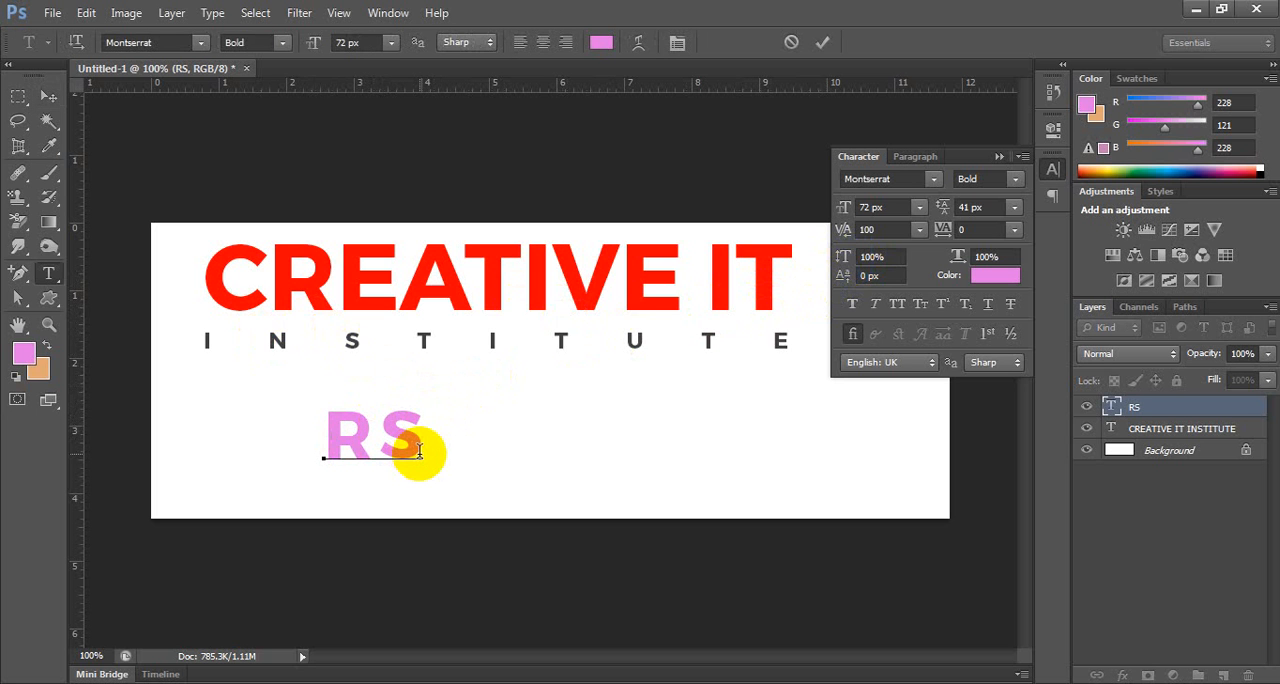
{"action": "key", "text": "BackSpace"}
{"action": "key", "text": "BackSpace"}
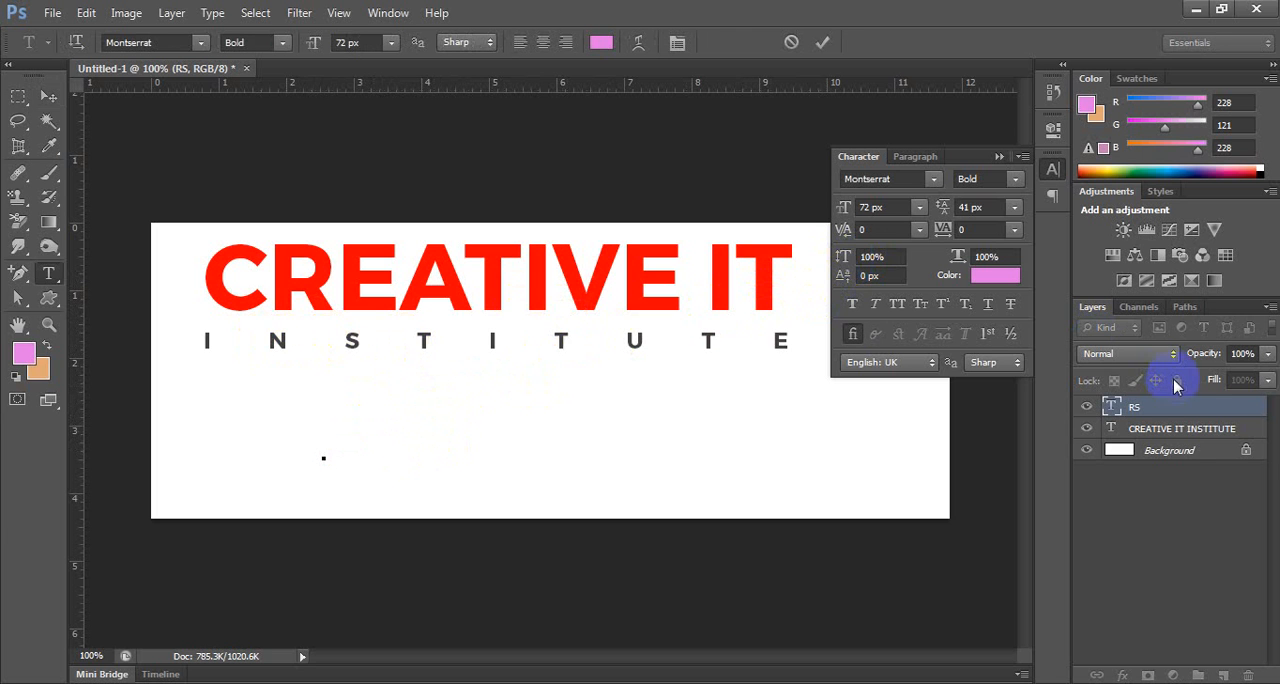
{"action": "left_click", "coordinate": [1182, 408]}
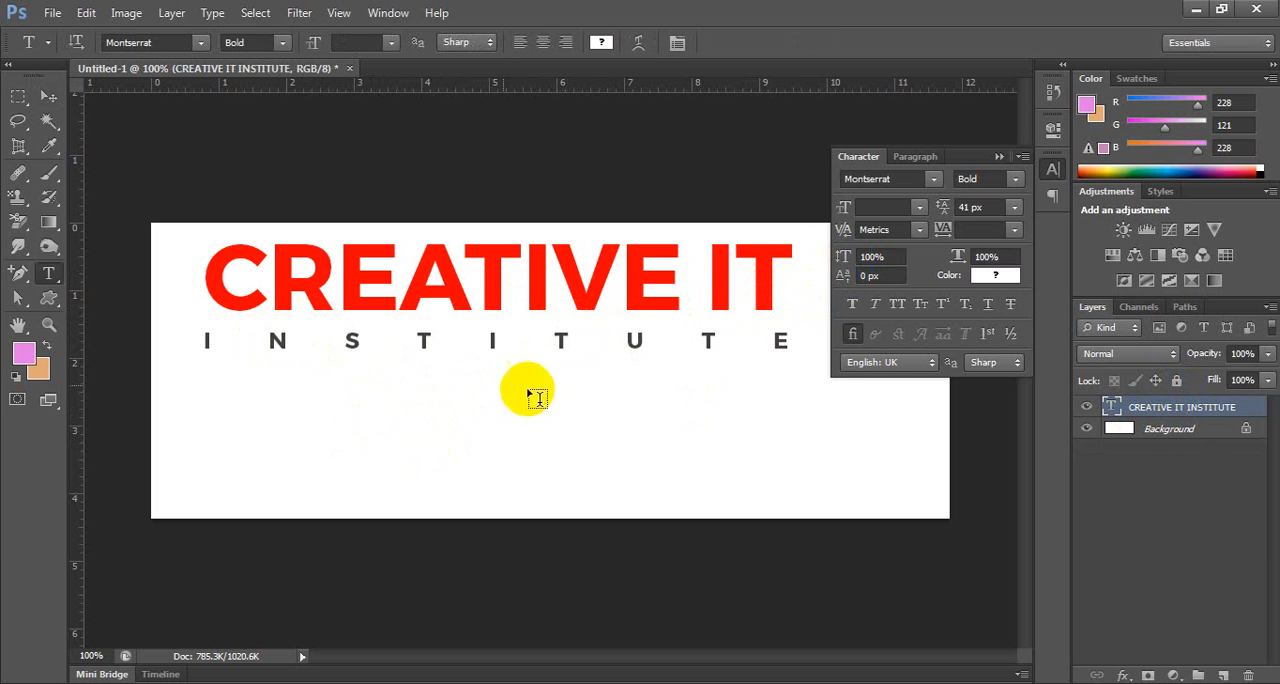
{"action": "left_click", "coordinate": [457, 343]}
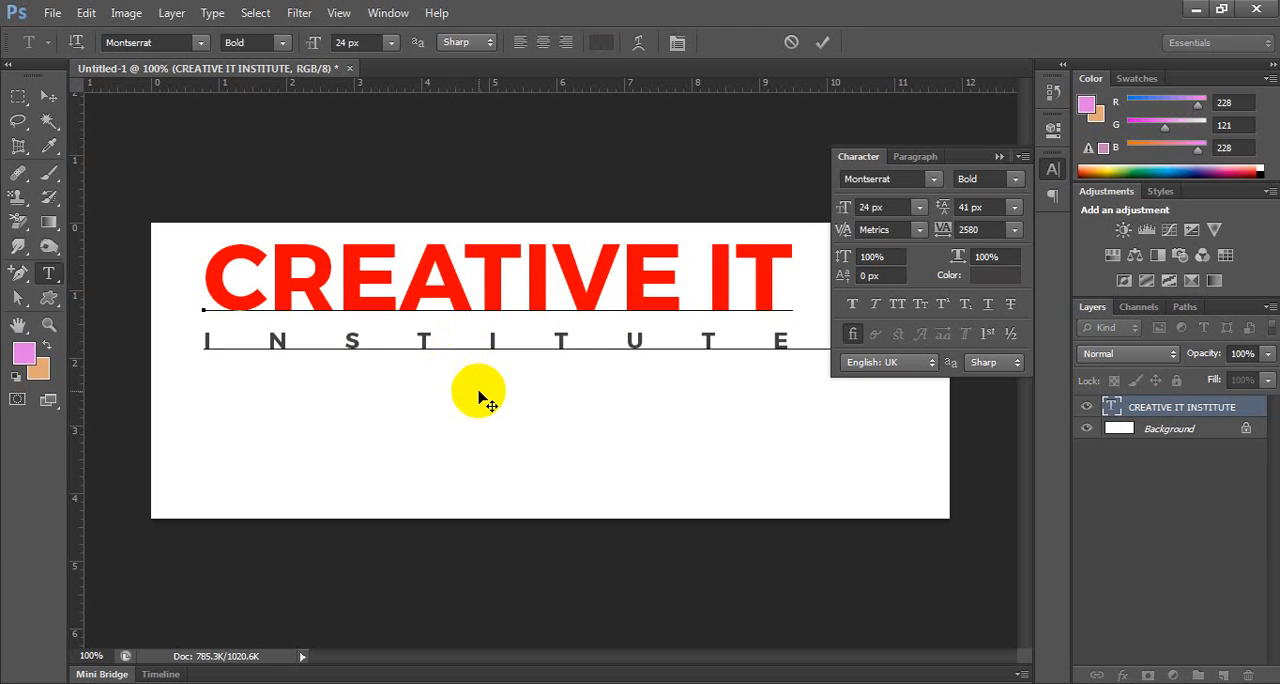
{"action": "key", "text": "shift+End"}
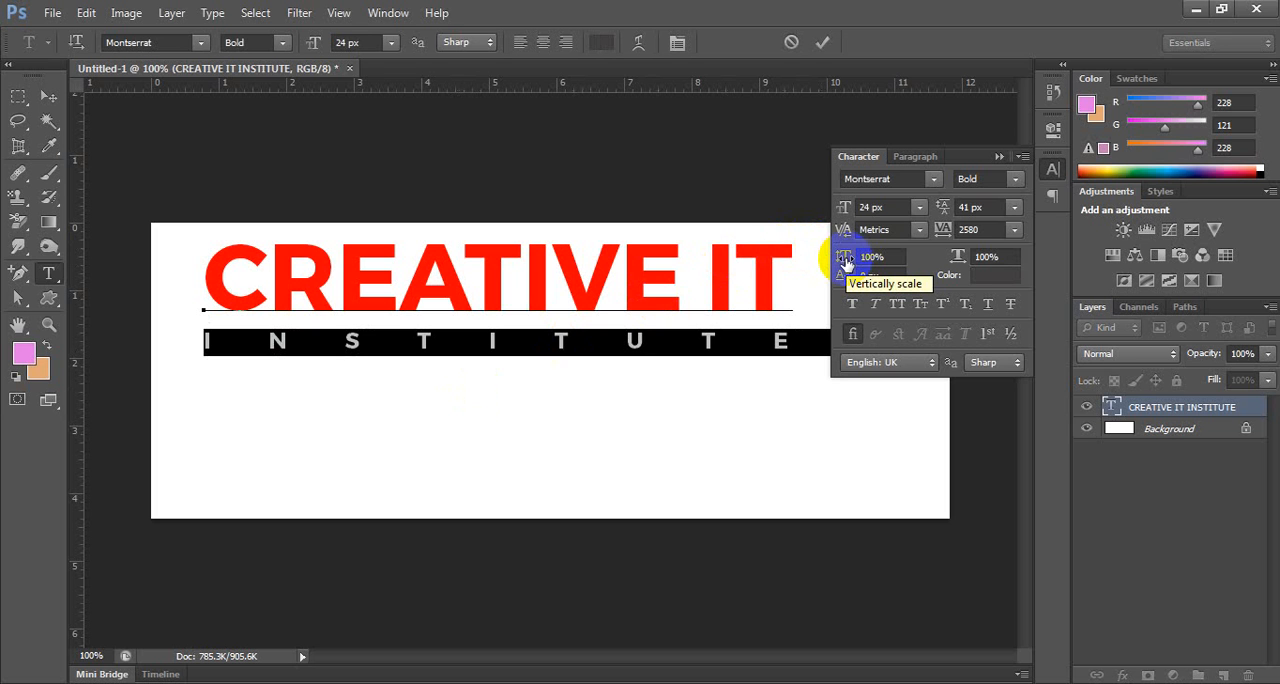
{"action": "left_click", "coordinate": [944, 231]}
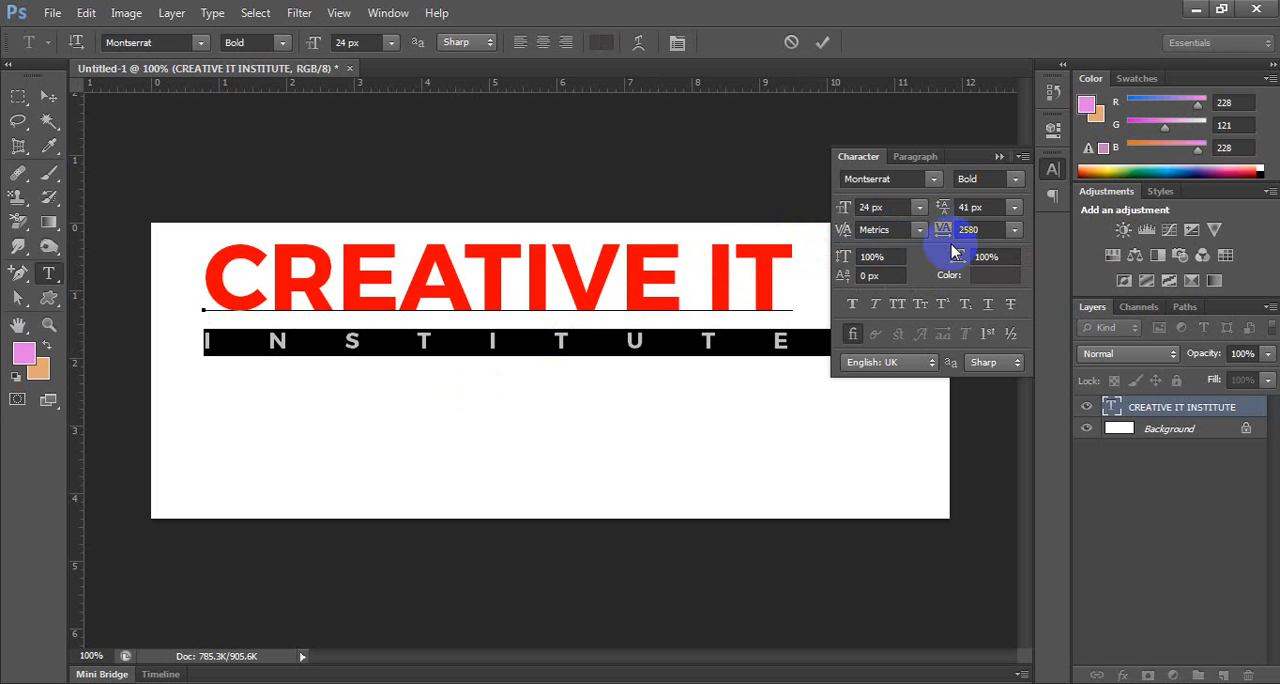
{"action": "left_click", "coordinate": [893, 257]}
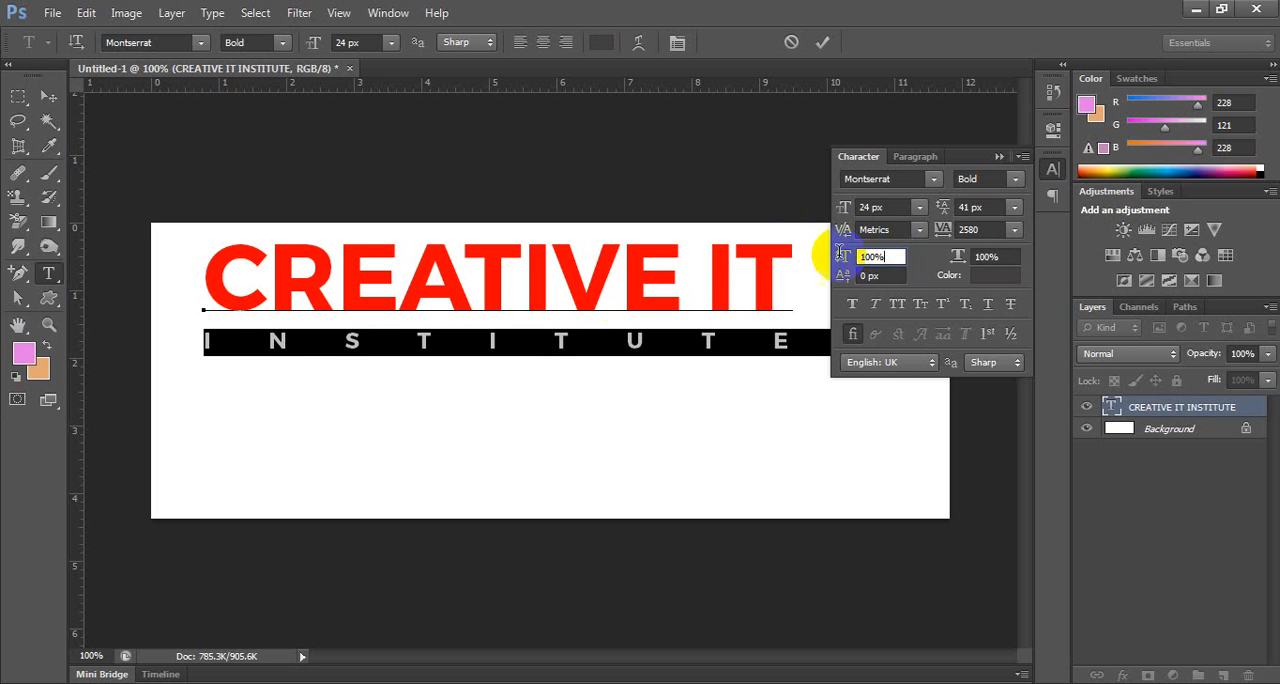
{"action": "left_click", "coordinate": [533, 350]}
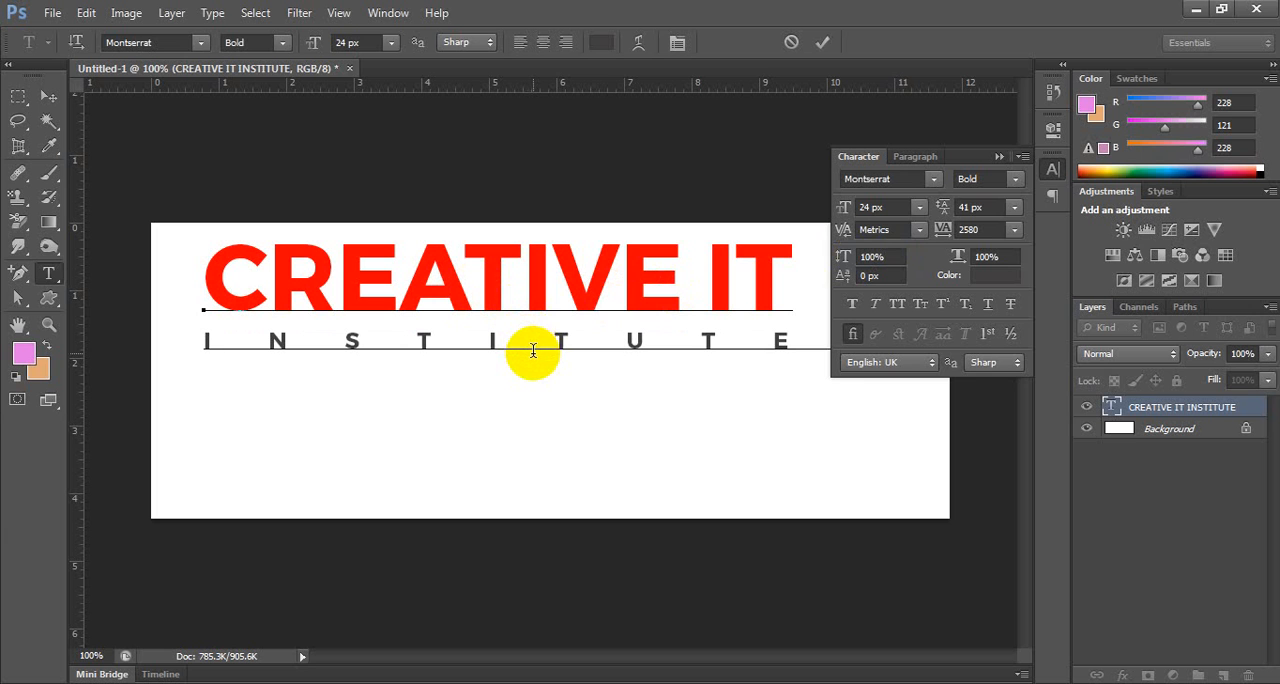
{"action": "key", "text": "Up"}
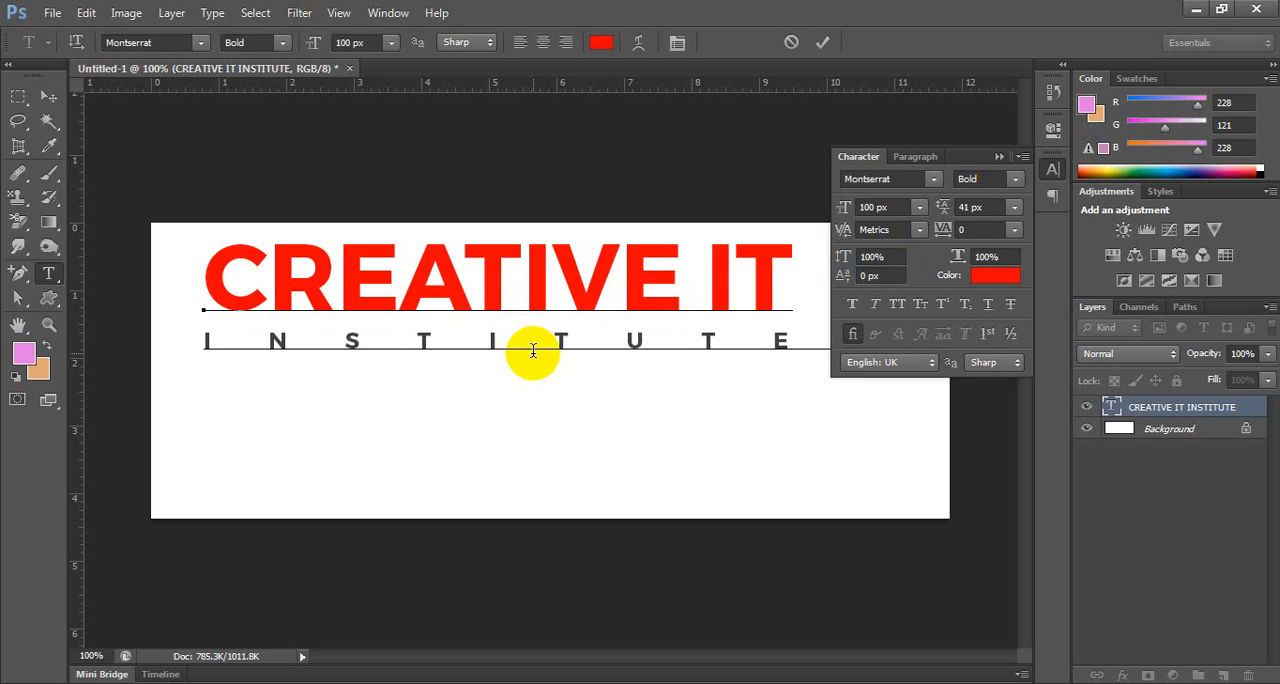
{"action": "key", "text": "Down"}
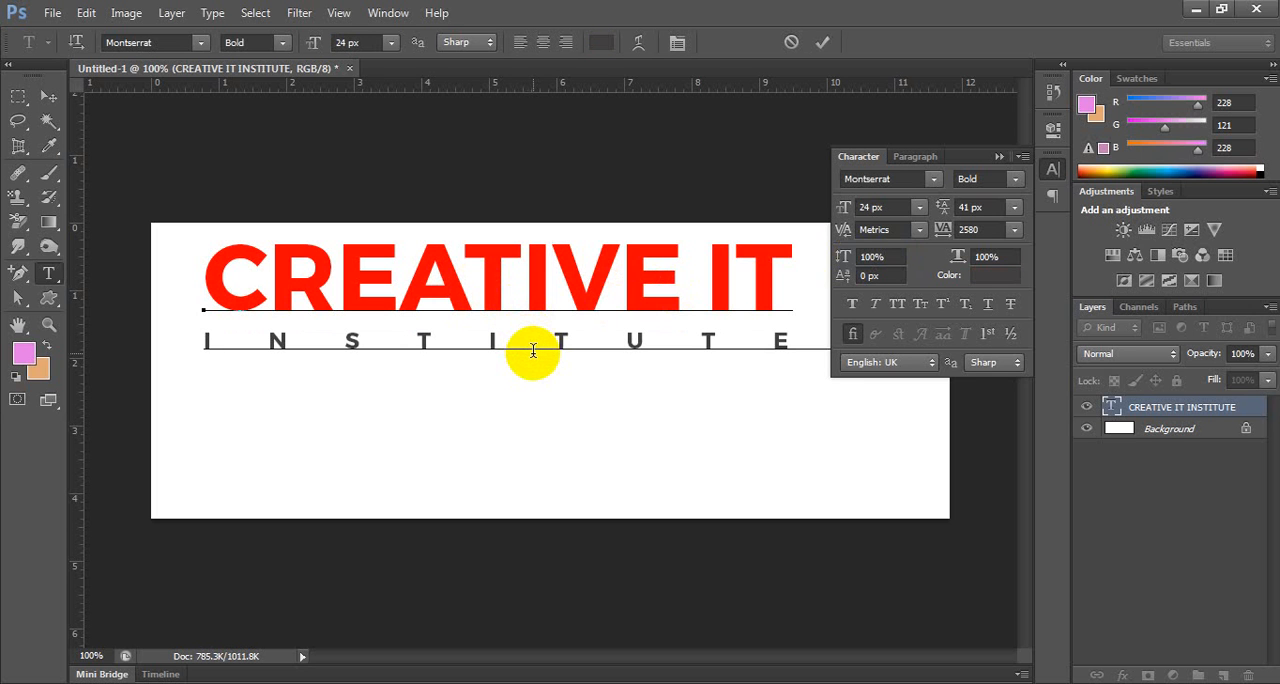
{"action": "key", "text": "Up"}
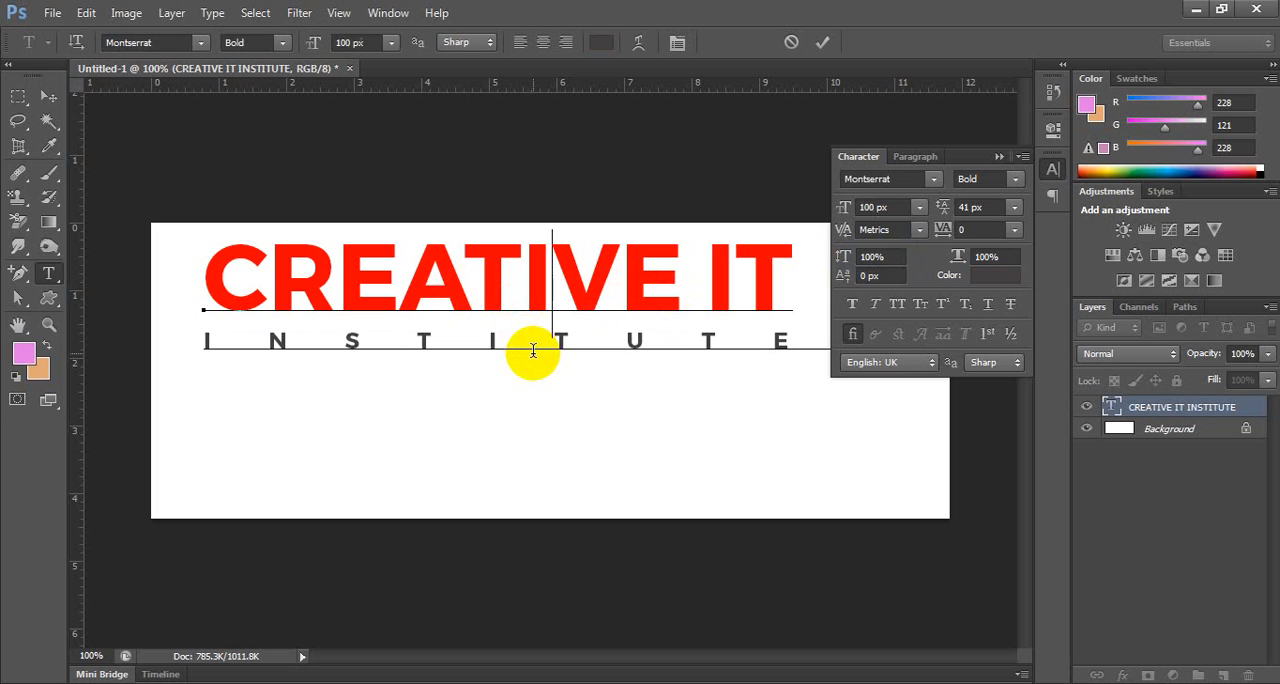
{"action": "key", "text": "Down"}
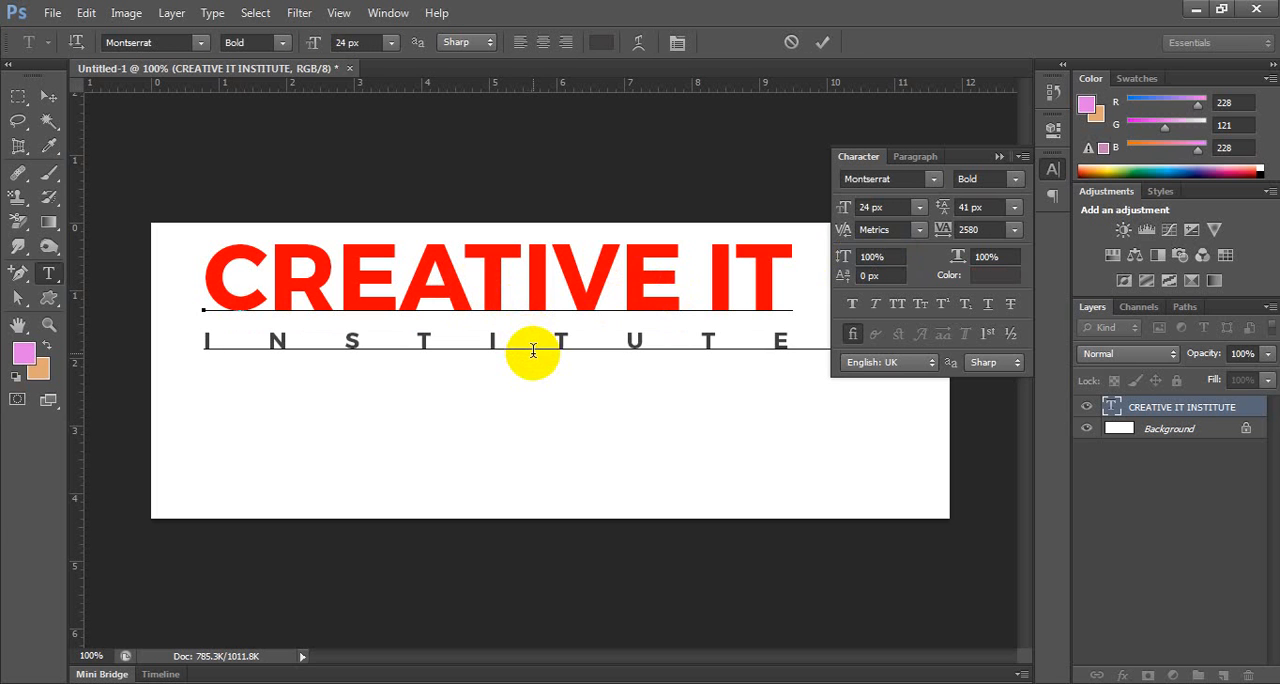
Select the word INSTITUTE and stretch its vertical scale to 174%.
{"action": "double_click", "coordinate": [533, 350]}
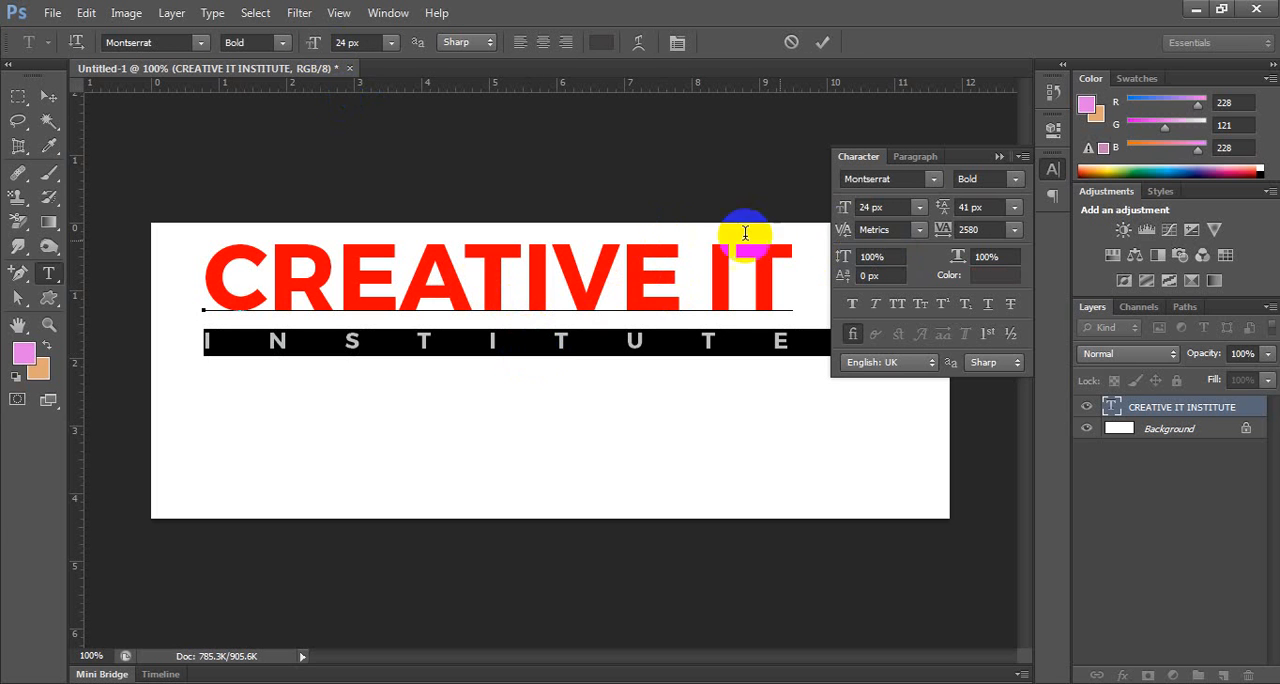
{"action": "left_click", "coordinate": [895, 257]}
{"action": "key", "text": "Up"}
{"action": "key", "text": "Up"}
{"action": "key", "text": "Up"}
{"action": "key", "text": "Up"}
{"action": "key", "text": "Up"}
{"action": "key", "text": "Up"}
{"action": "key", "text": "Up"}
{"action": "key", "text": "Up"}
{"action": "key", "text": "Up"}
{"action": "key", "text": "Up"}
{"action": "key", "text": "Up"}
{"action": "key", "text": "Up"}
{"action": "key", "text": "Up"}
{"action": "key", "text": "Up"}
{"action": "key", "text": "Up"}
{"action": "key", "text": "Up"}
{"action": "key", "text": "Up"}
{"action": "key", "text": "Up"}
{"action": "key", "text": "Up"}
{"action": "key", "text": "Up"}
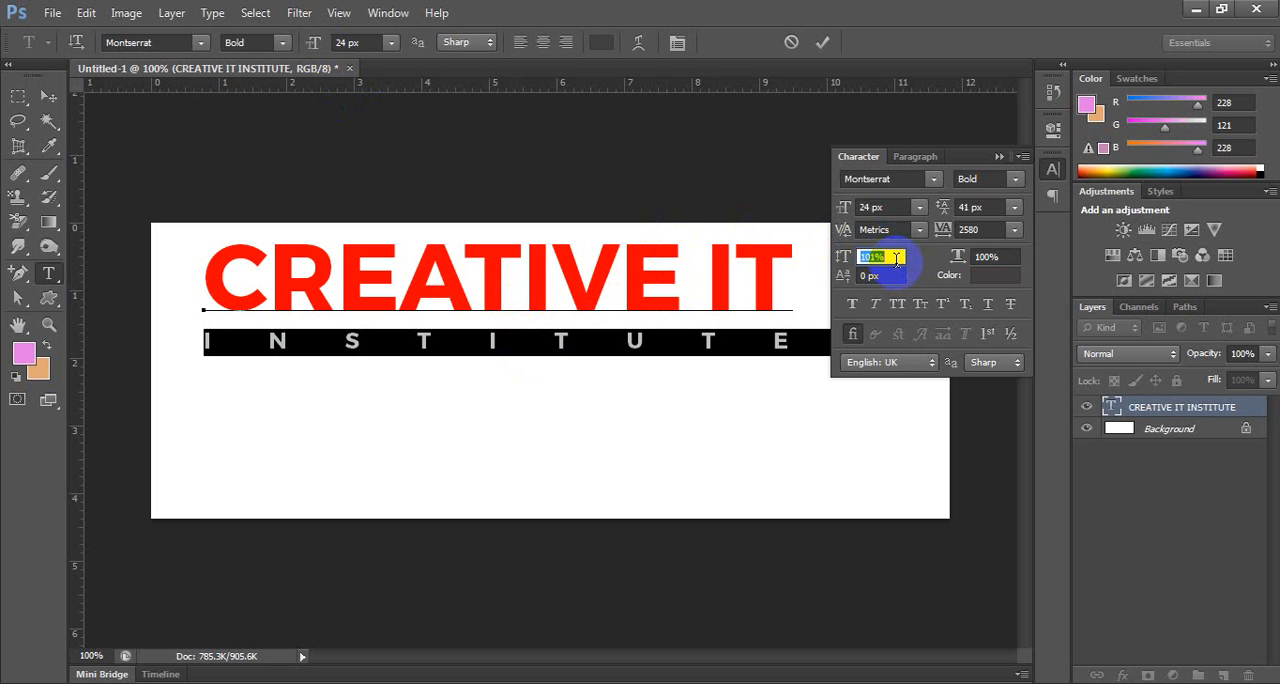
{"action": "key", "text": "Up"}
{"action": "key", "text": "Up"}
{"action": "key", "text": "Up"}
{"action": "key", "text": "Up"}
{"action": "key", "text": "Up"}
{"action": "key", "text": "Up"}
{"action": "key", "text": "Up"}
{"action": "key", "text": "Up"}
{"action": "key", "text": "Up"}
{"action": "key", "text": "Up"}
{"action": "key", "text": "Up"}
{"action": "key", "text": "Up"}
{"action": "key", "text": "Up"}
{"action": "key", "text": "Up"}
{"action": "key", "text": "Up"}
{"action": "key", "text": "Up"}
{"action": "key", "text": "Up"}
{"action": "key", "text": "Up"}
{"action": "key", "text": "Up"}
{"action": "key", "text": "Up"}
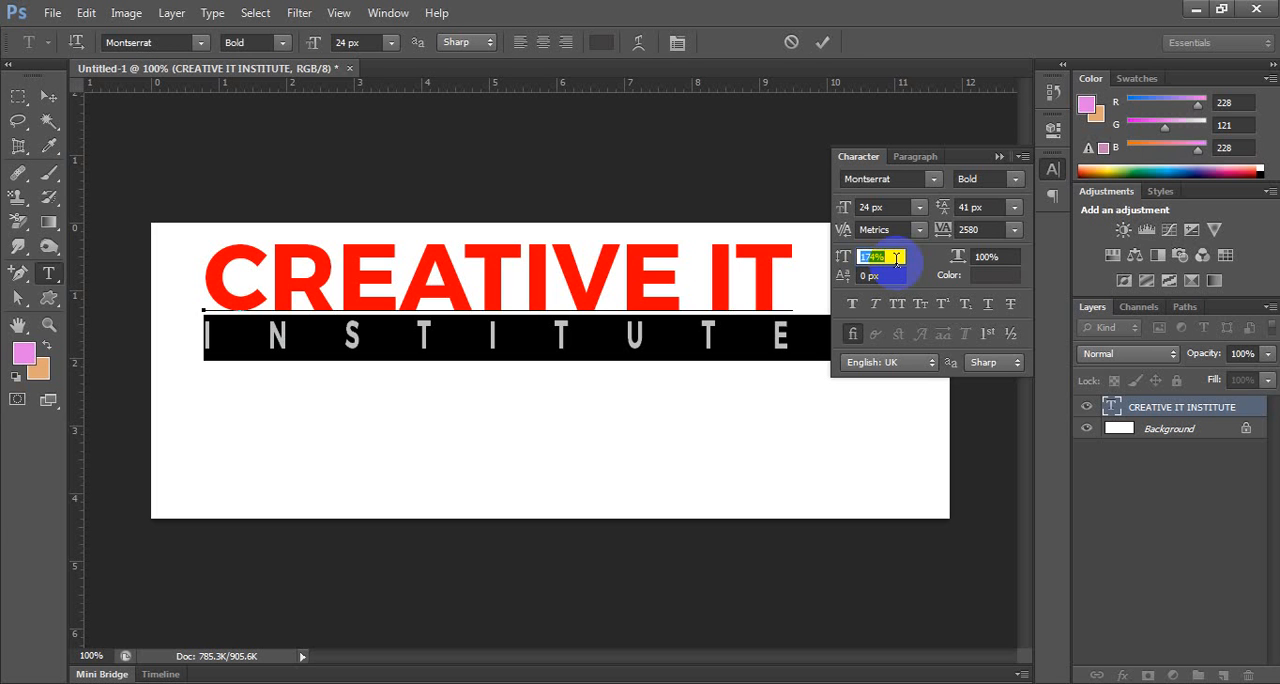
Set the vertical scale of INSTITUTE back to 100% and commit the text.
{"action": "type", "text": "100"}
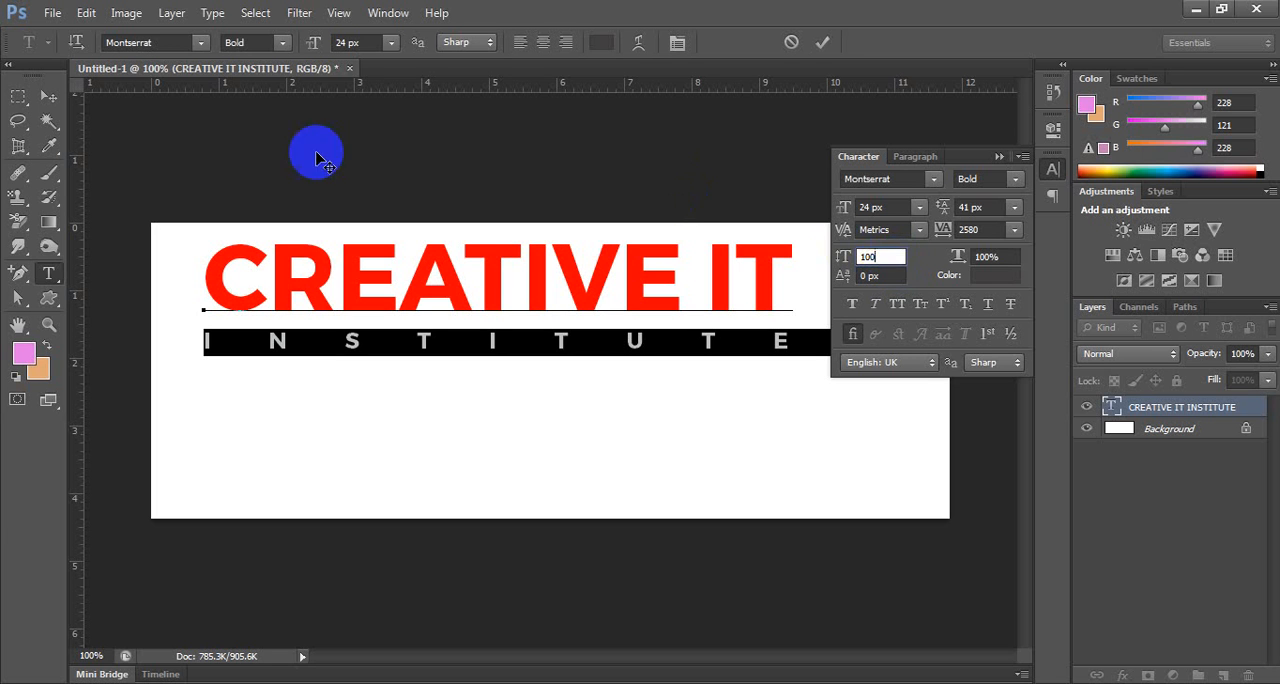
{"action": "left_click", "coordinate": [49, 100]}
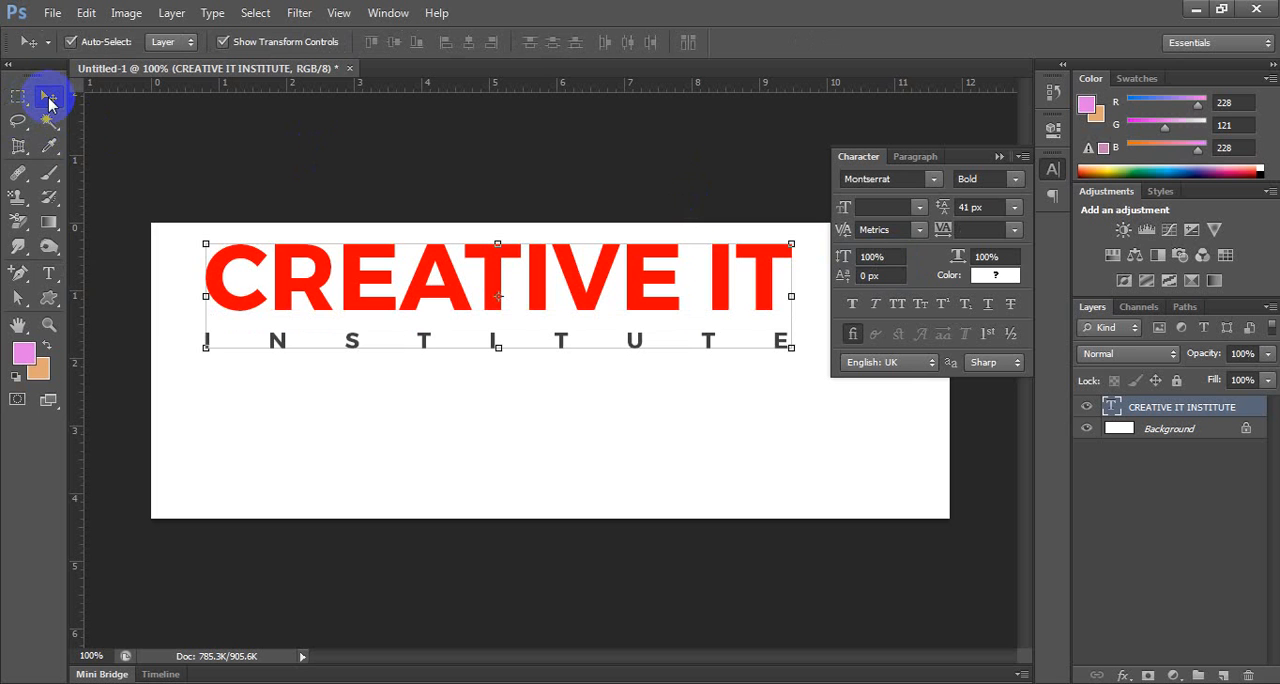
Add the vertical text EWEWE in the empty area below INSTITUTE with the Vertical Type tool.
{"action": "left_click", "coordinate": [50, 276]}
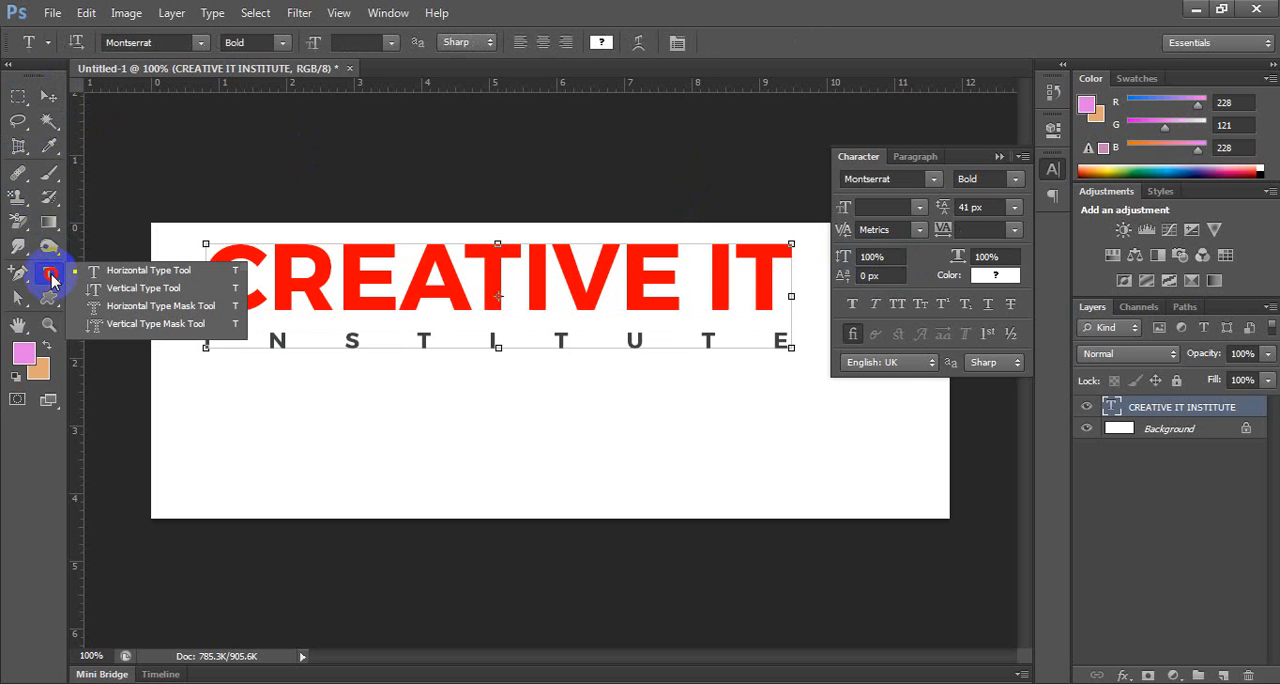
{"action": "left_click", "coordinate": [140, 288]}
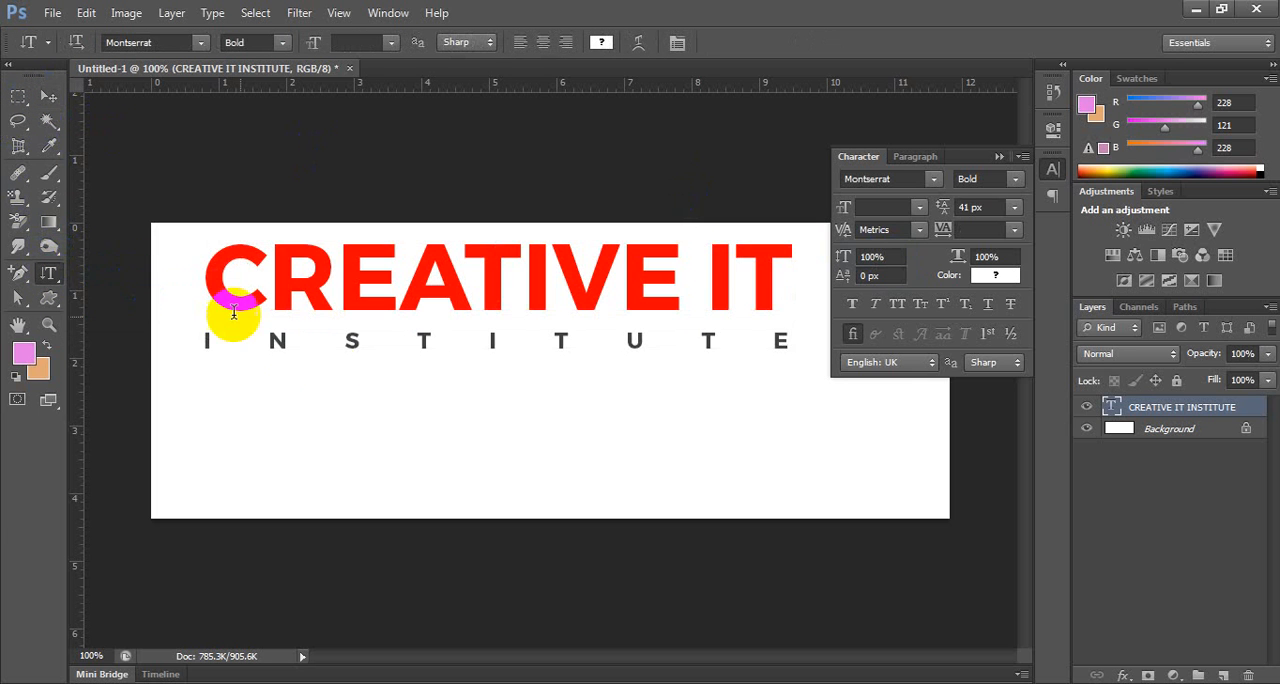
{"action": "left_click", "coordinate": [377, 390]}
{"action": "type", "text": "EWR"}
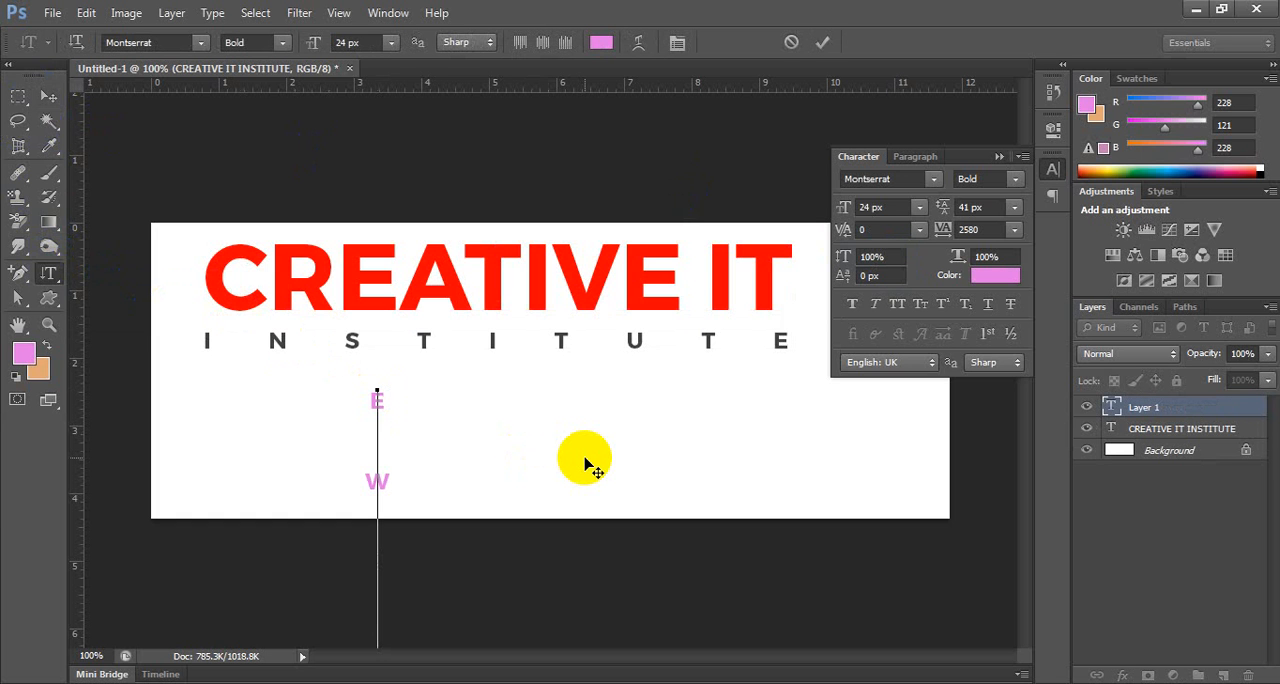
Select all of the vertical text and set its tracking to 0.
{"action": "key", "text": "ctrl+a"}
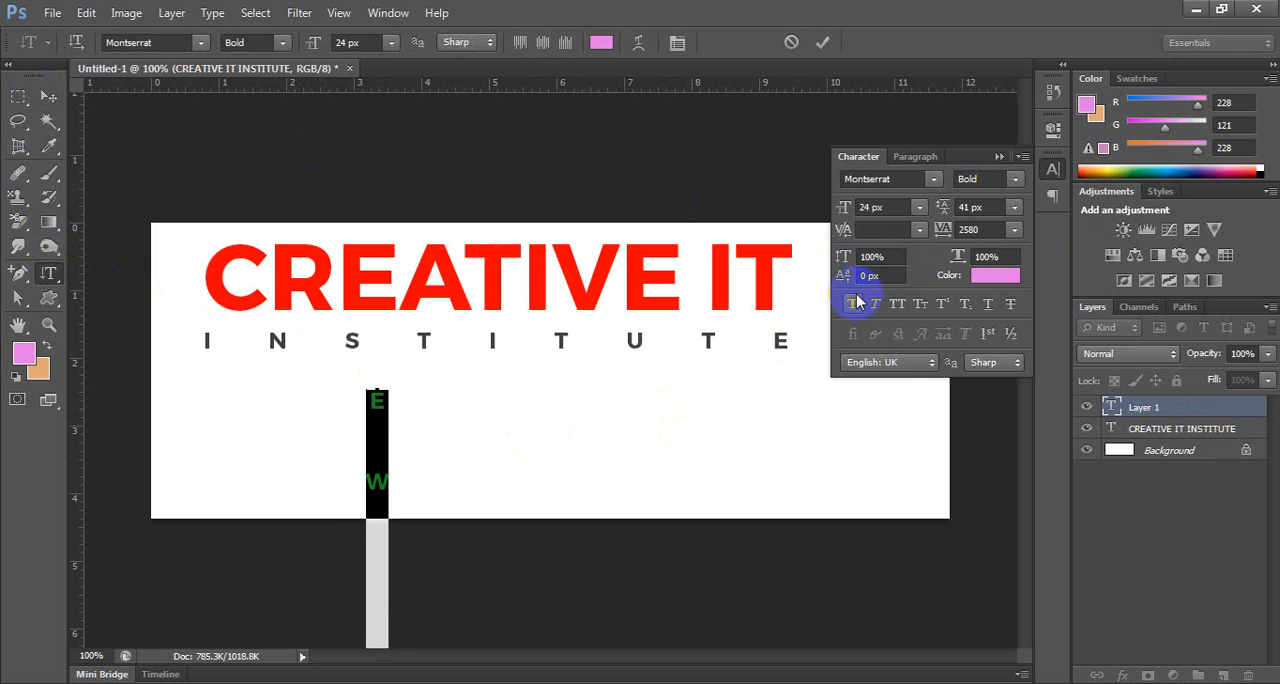
{"action": "left_click", "coordinate": [994, 230]}
{"action": "key", "text": "Return"}
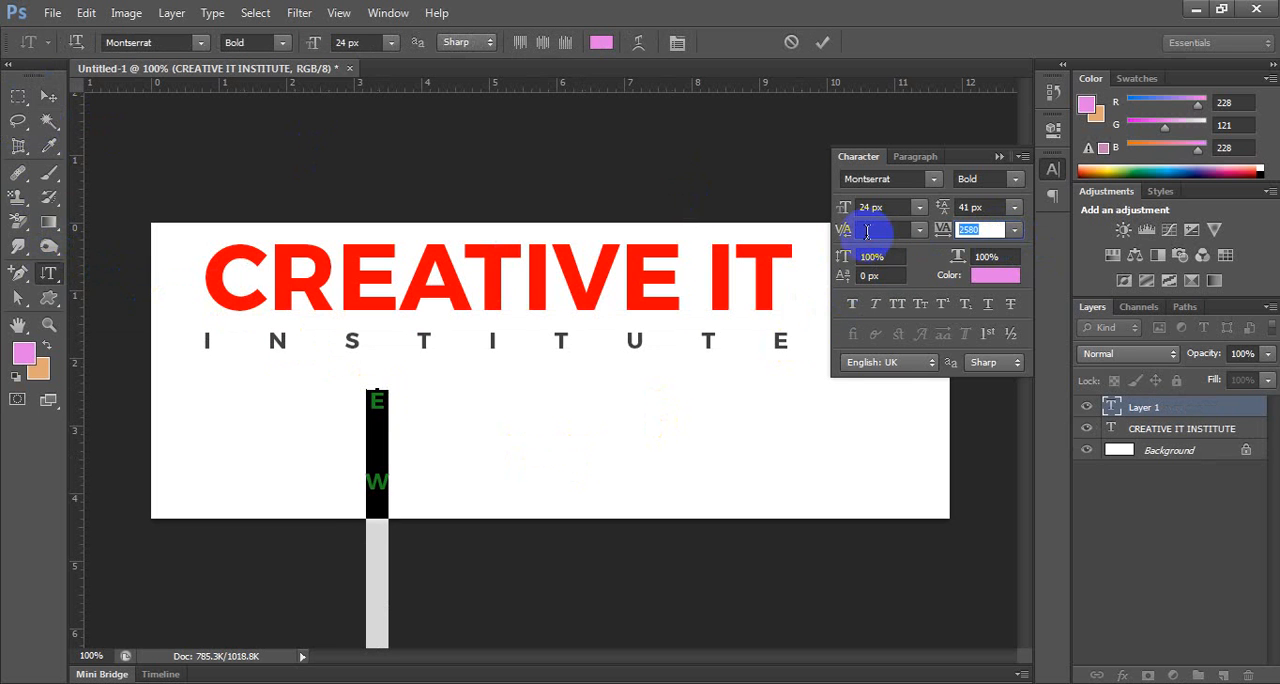
{"action": "left_click", "coordinate": [1014, 230]}
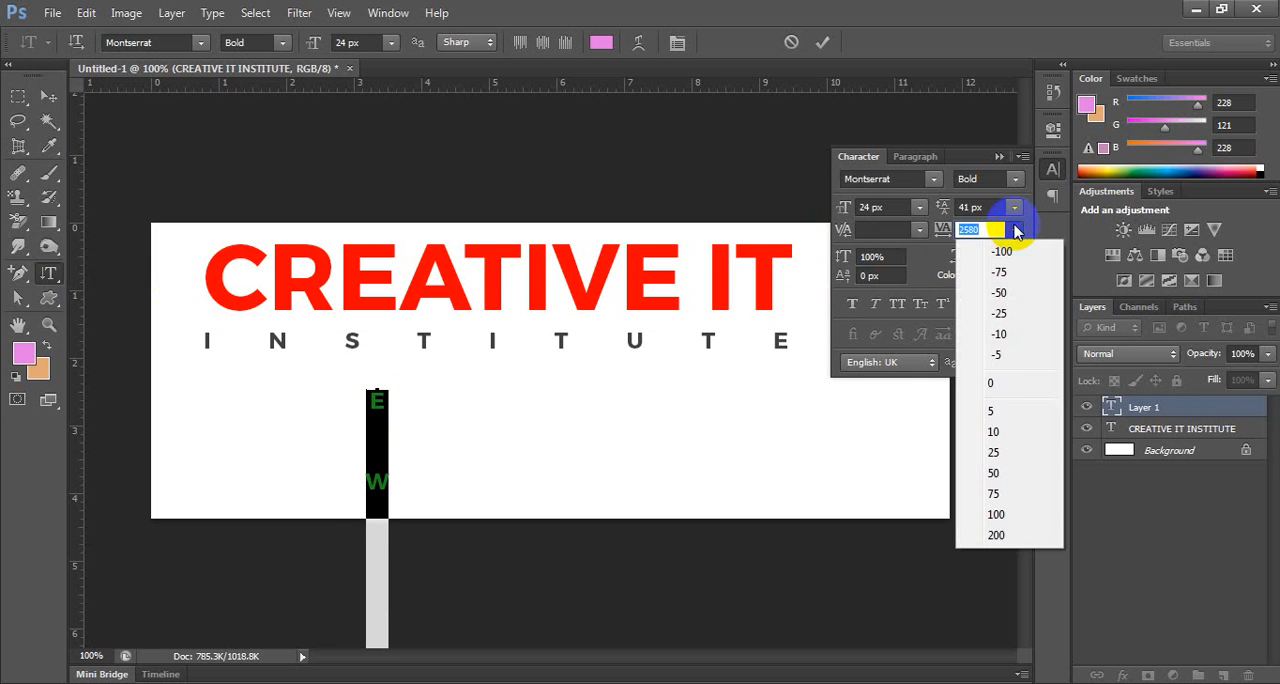
{"action": "left_click", "coordinate": [1003, 382]}
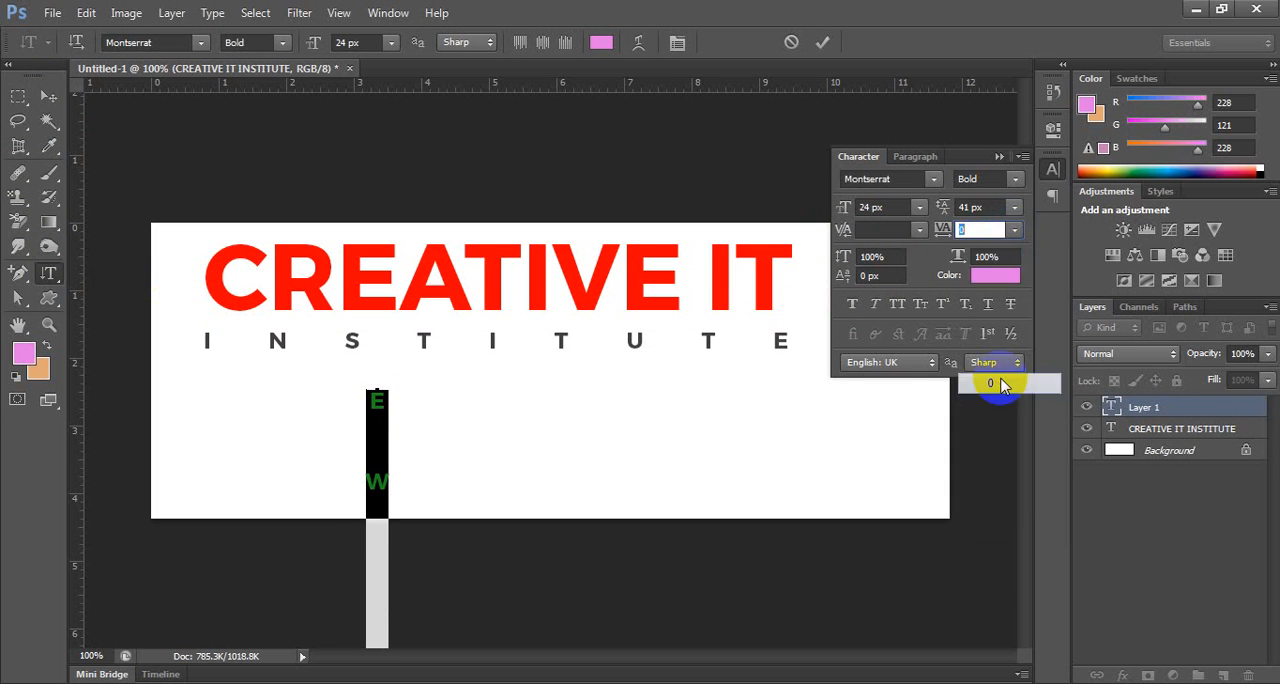
Insert SDASD after the first two letters of the vertical text and commit it.
{"action": "left_click", "coordinate": [378, 431]}
{"action": "type", "text": "SDASD"}
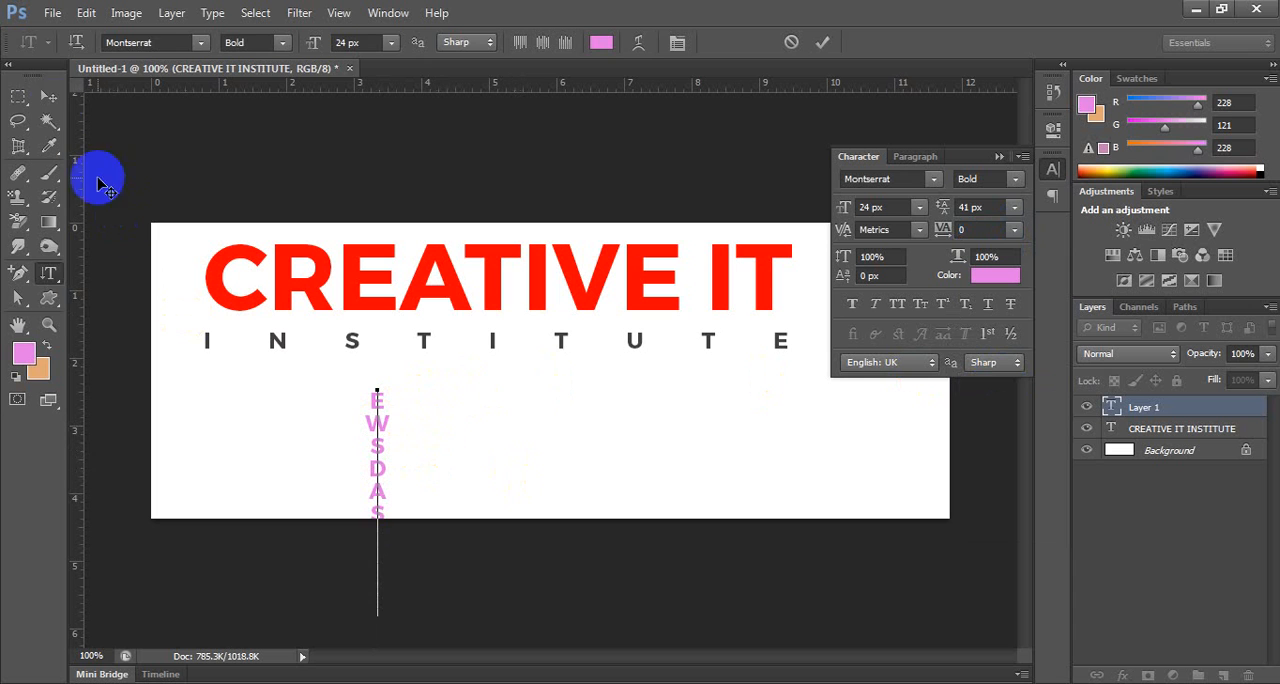
{"action": "left_click", "coordinate": [50, 100]}
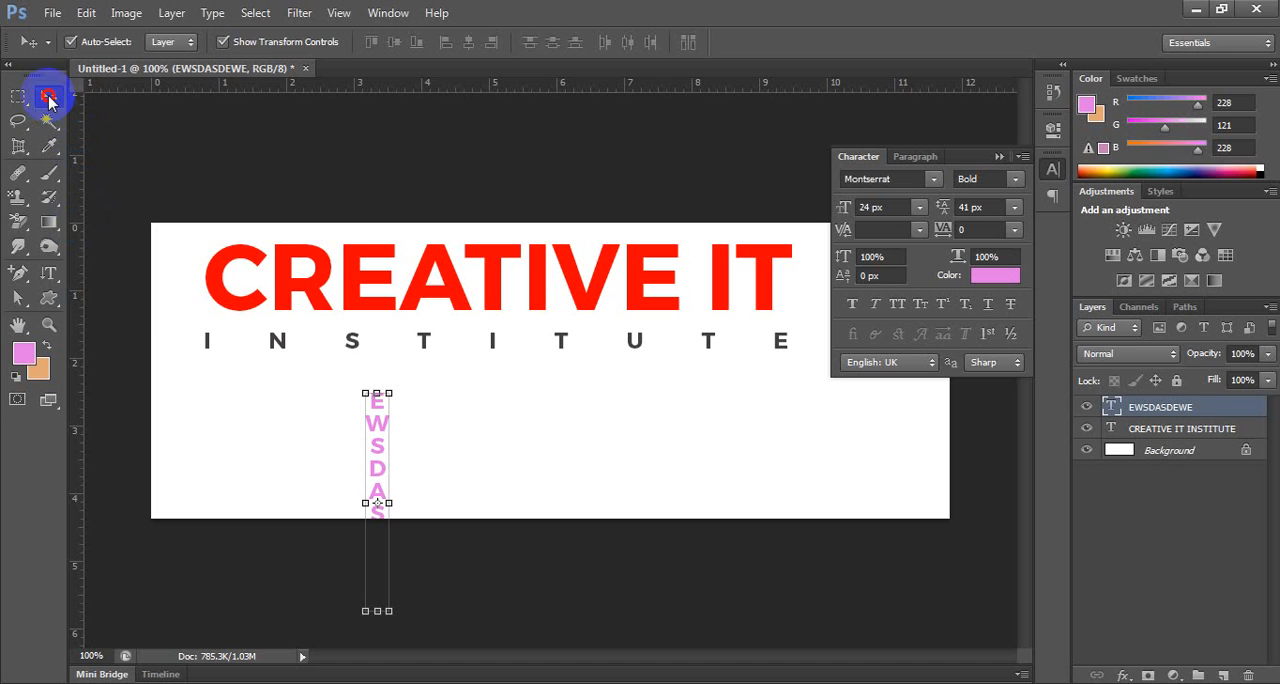
Add the horizontal text VSADFVGSDFSDF beside the vertical text with the Horizontal Type tool and commit it.
{"action": "left_click_drag", "start_coordinate": [50, 275], "coordinate": [88, 251]}
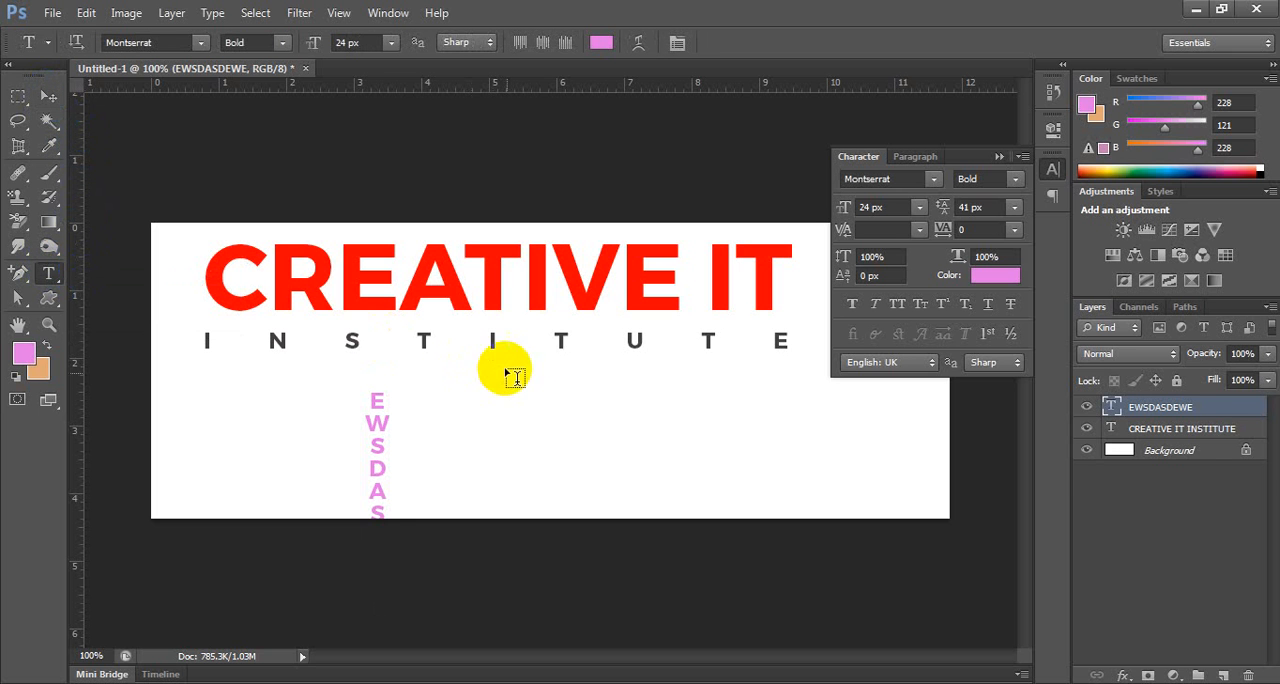
{"action": "left_click", "coordinate": [521, 410]}
{"action": "type", "text": "WSADFVGSDFSDF"}
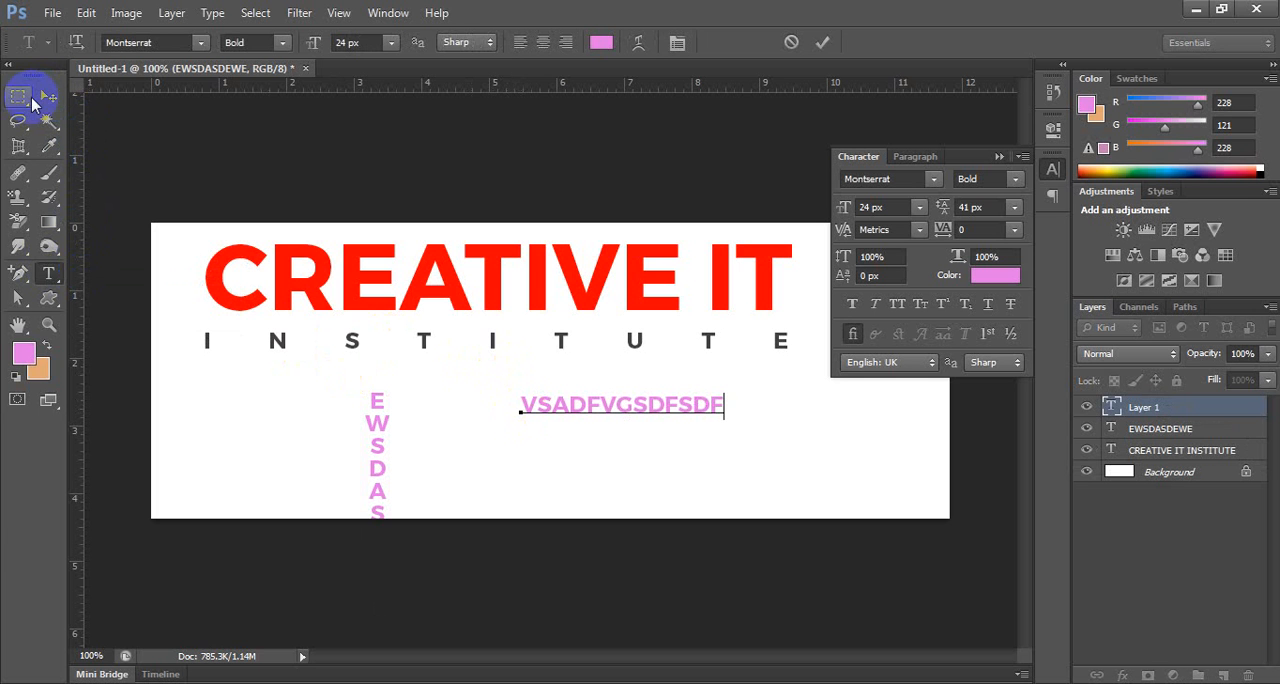
{"action": "left_click", "coordinate": [48, 96]}
Move the CREATIVE IT INSTITUTE and VSADFVGSDFSDF texts to the right and the vertical text toward the canvas's left edge.
{"action": "left_click_drag", "start_coordinate": [274, 271], "coordinate": [350, 283]}
{"action": "left_click_drag", "start_coordinate": [554, 410], "coordinate": [597, 406]}
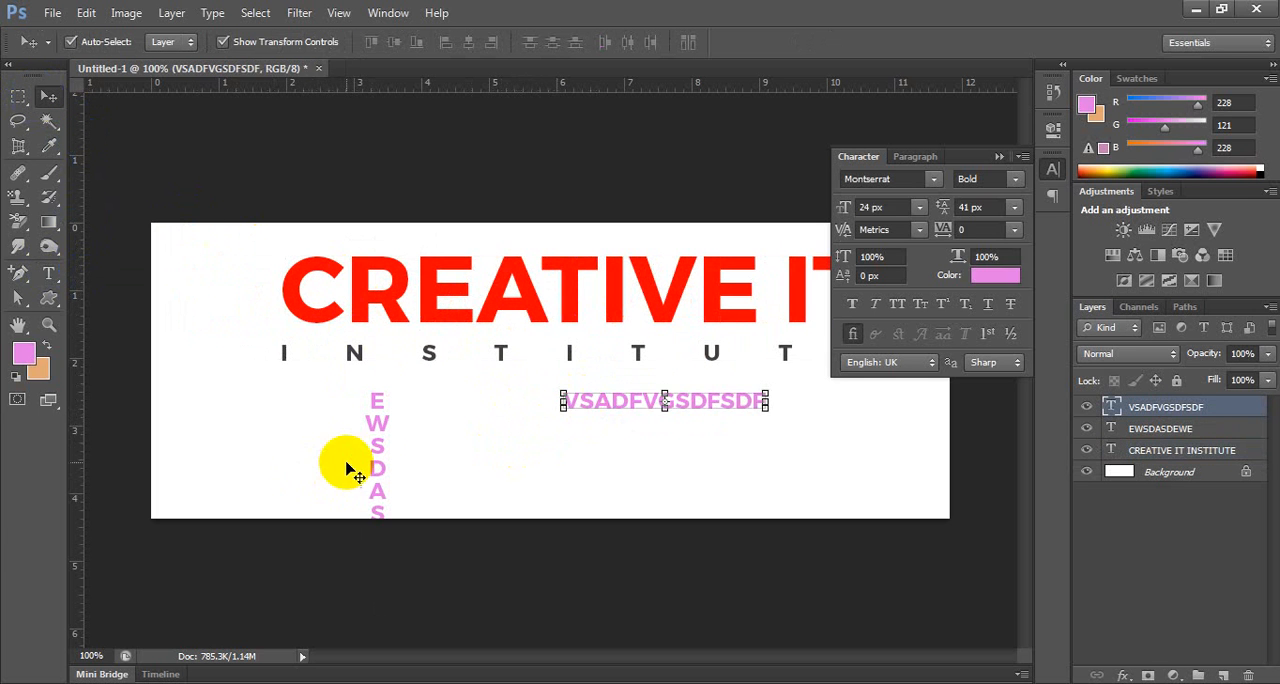
{"action": "left_click_drag", "start_coordinate": [372, 450], "coordinate": [211, 445]}
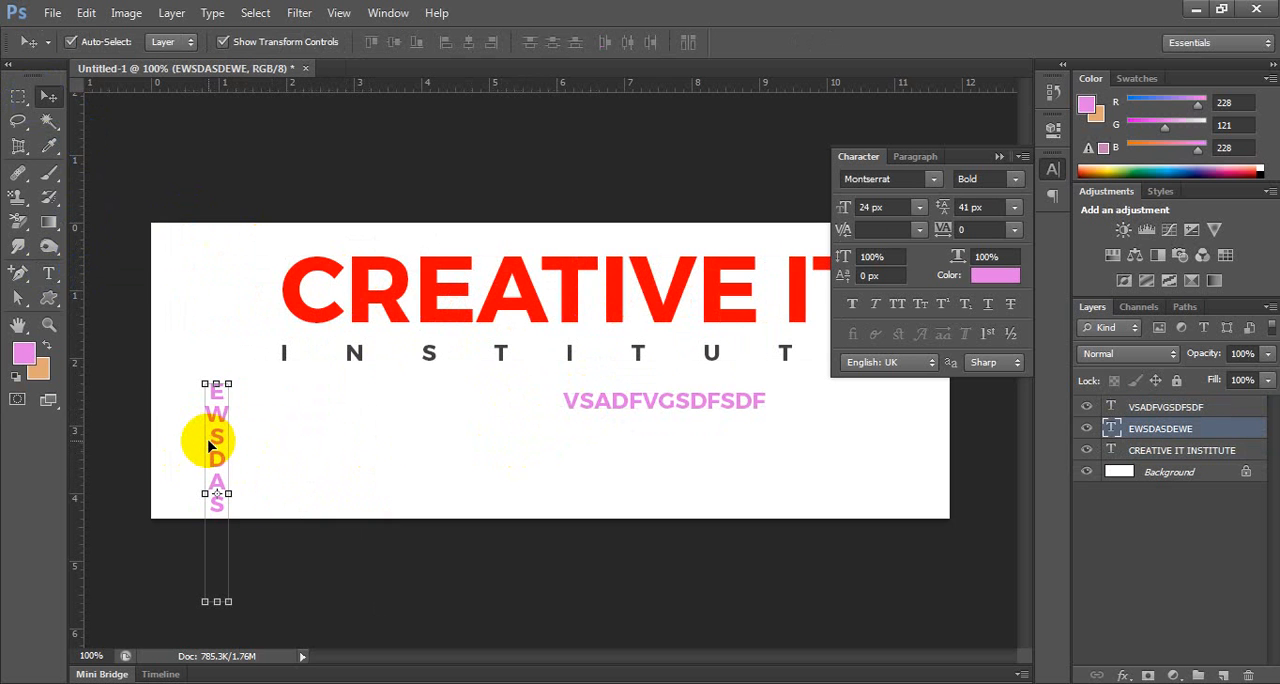
Delete all three text layers, leaving only the Background, and collapse the Character panel.
{"action": "left_click", "coordinate": [1182, 451]}
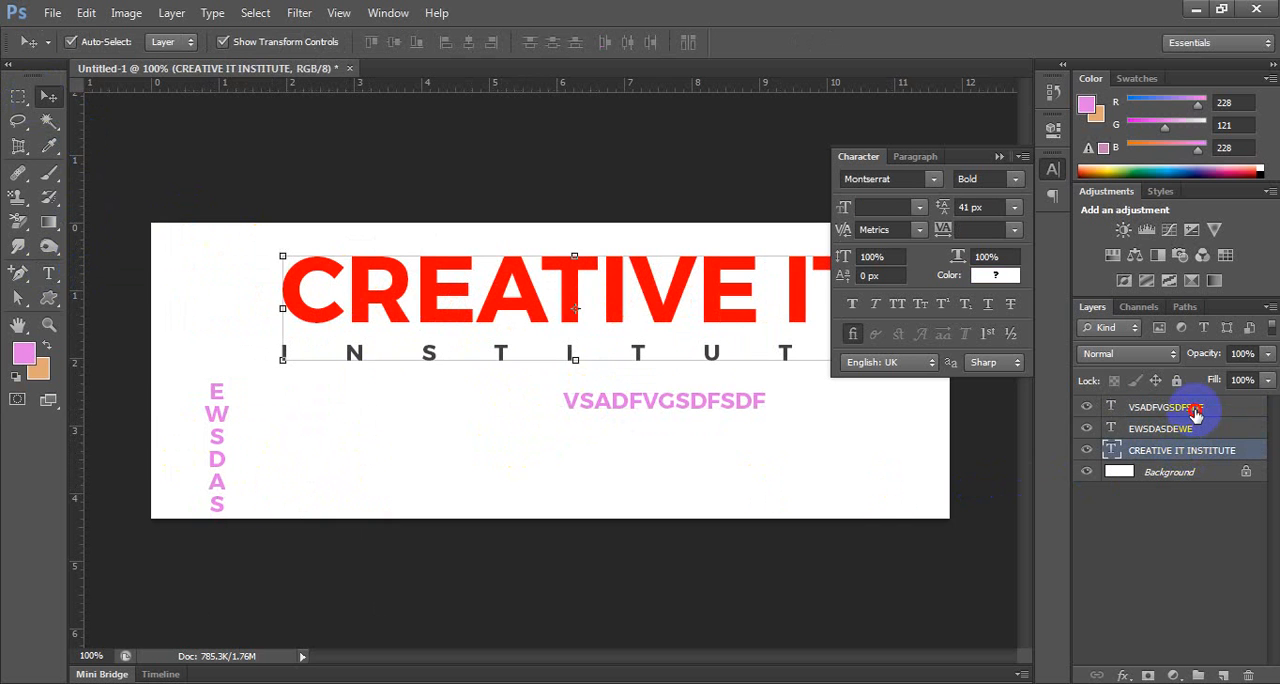
{"action": "left_click", "coordinate": [1195, 410], "text": "shift"}
{"action": "key", "text": "Delete"}
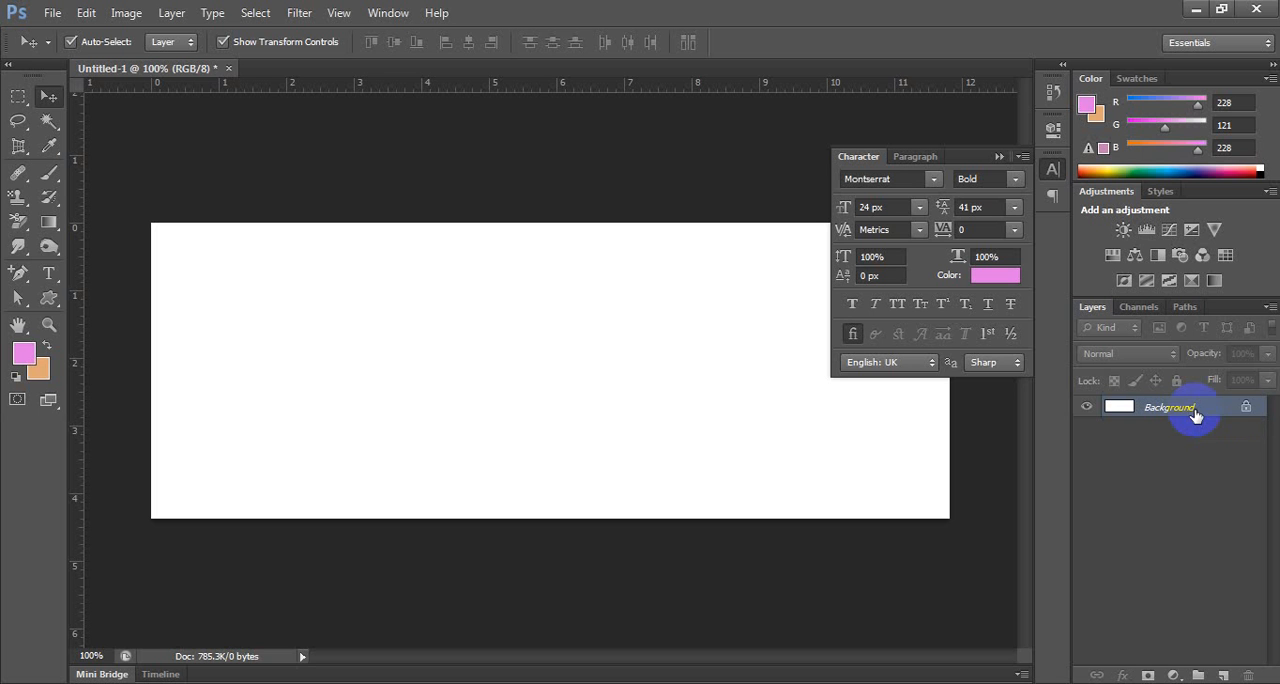
{"action": "left_click", "coordinate": [997, 157]}
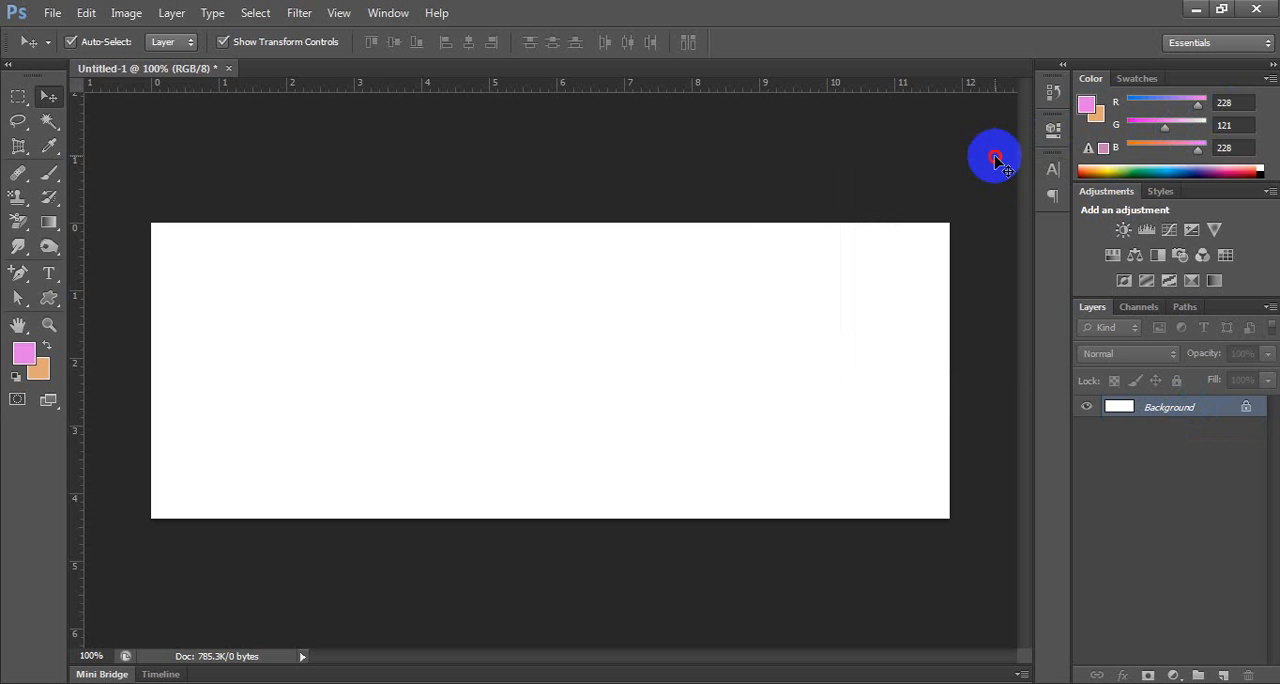
Add the text FLOWER in the left half of the blank canvas with the Horizontal Type tool.
{"action": "left_click", "coordinate": [48, 273]}
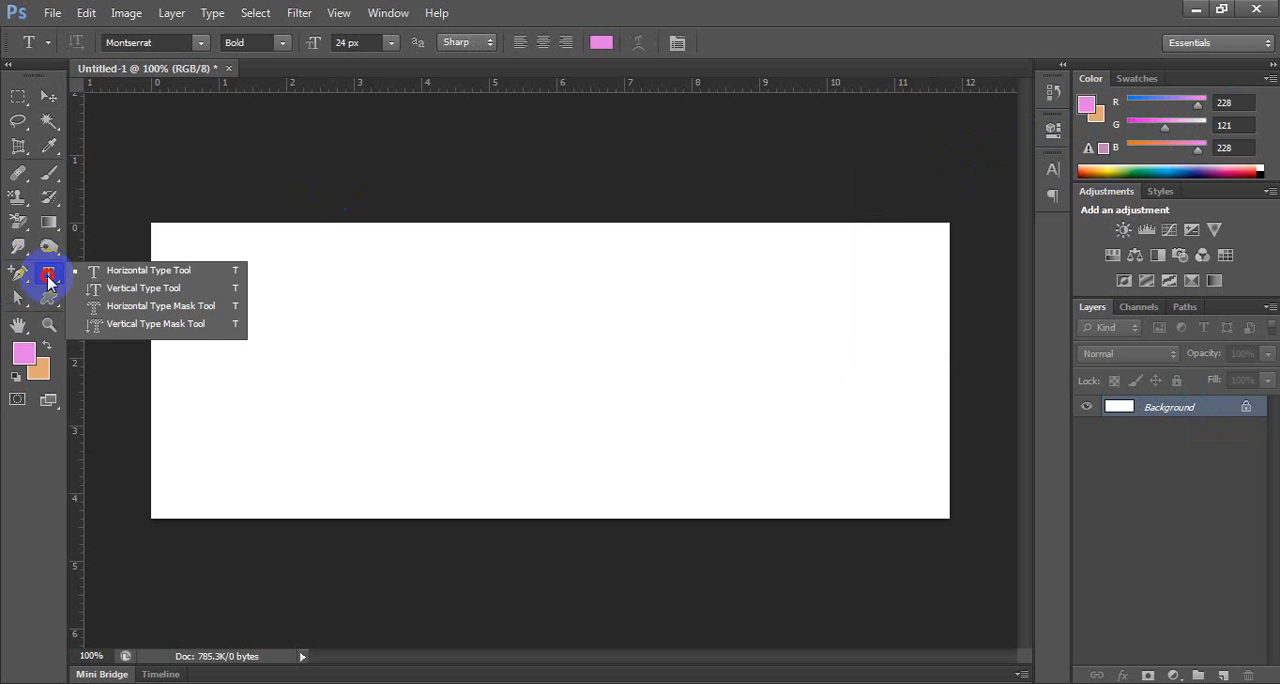
{"action": "left_click", "coordinate": [125, 273]}
{"action": "left_click", "coordinate": [201, 362]}
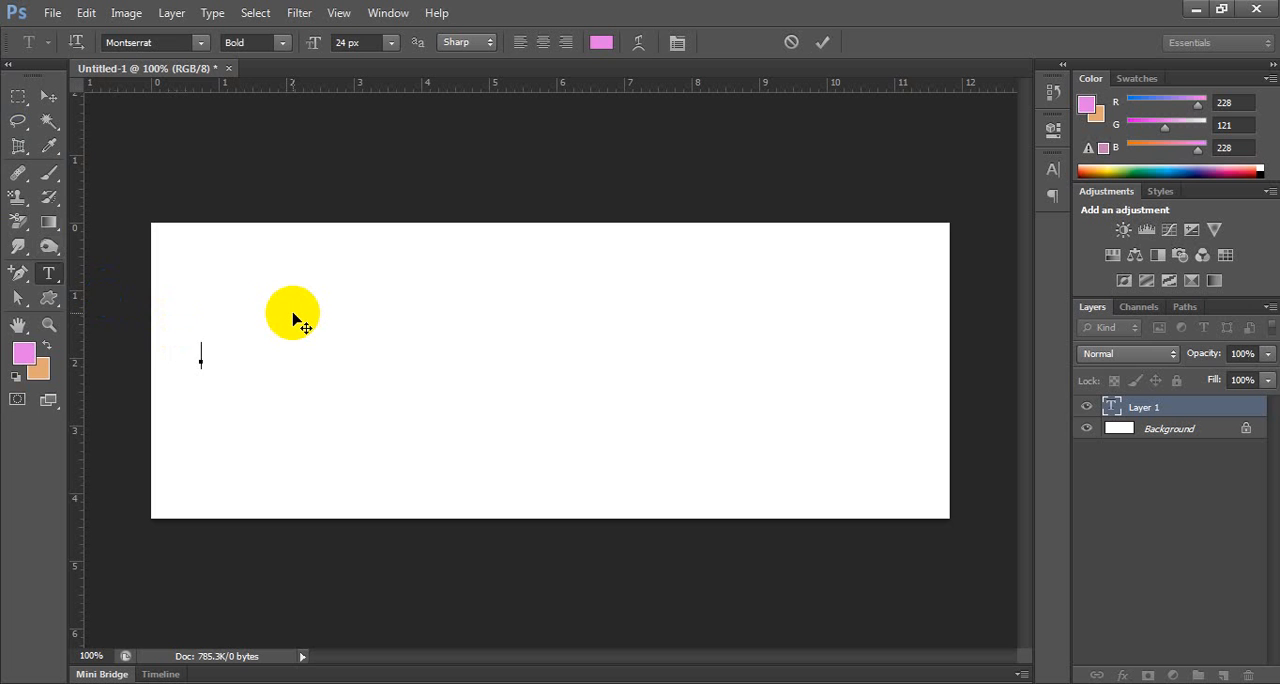
{"action": "type", "text": "FLOWER"}
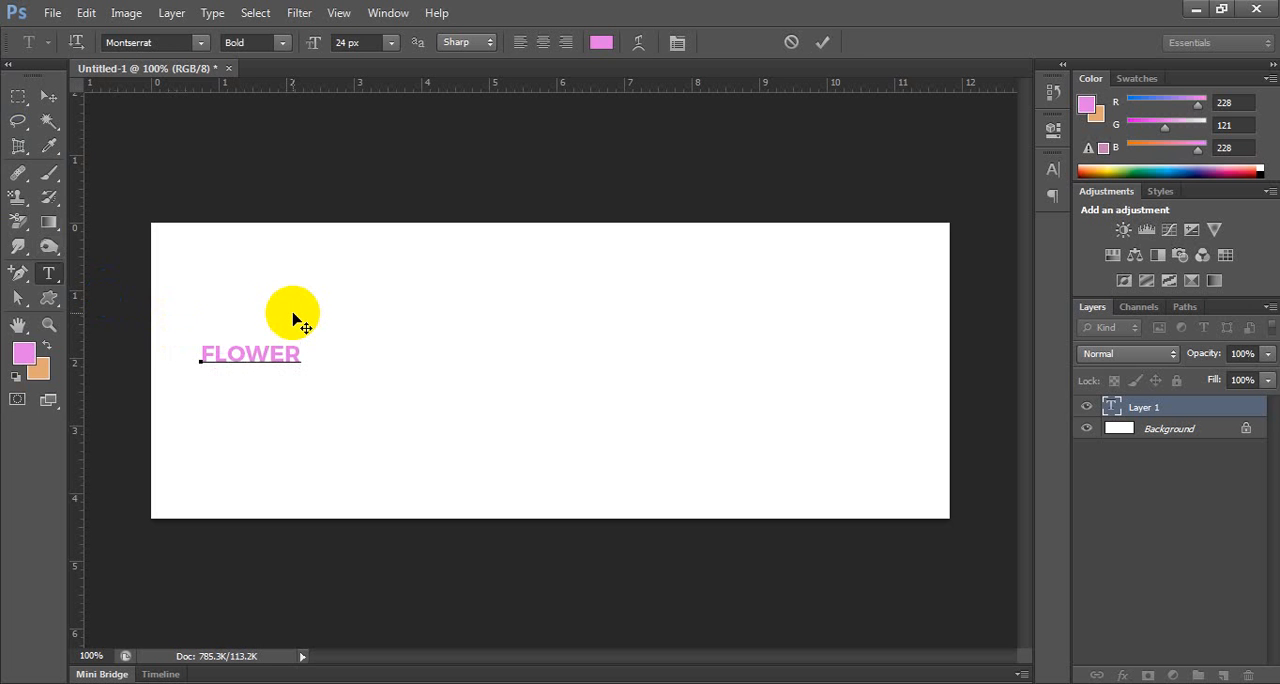
Select the whole word FLOWER and set its font size to 140 px.
{"action": "key", "text": "ctrl+a"}
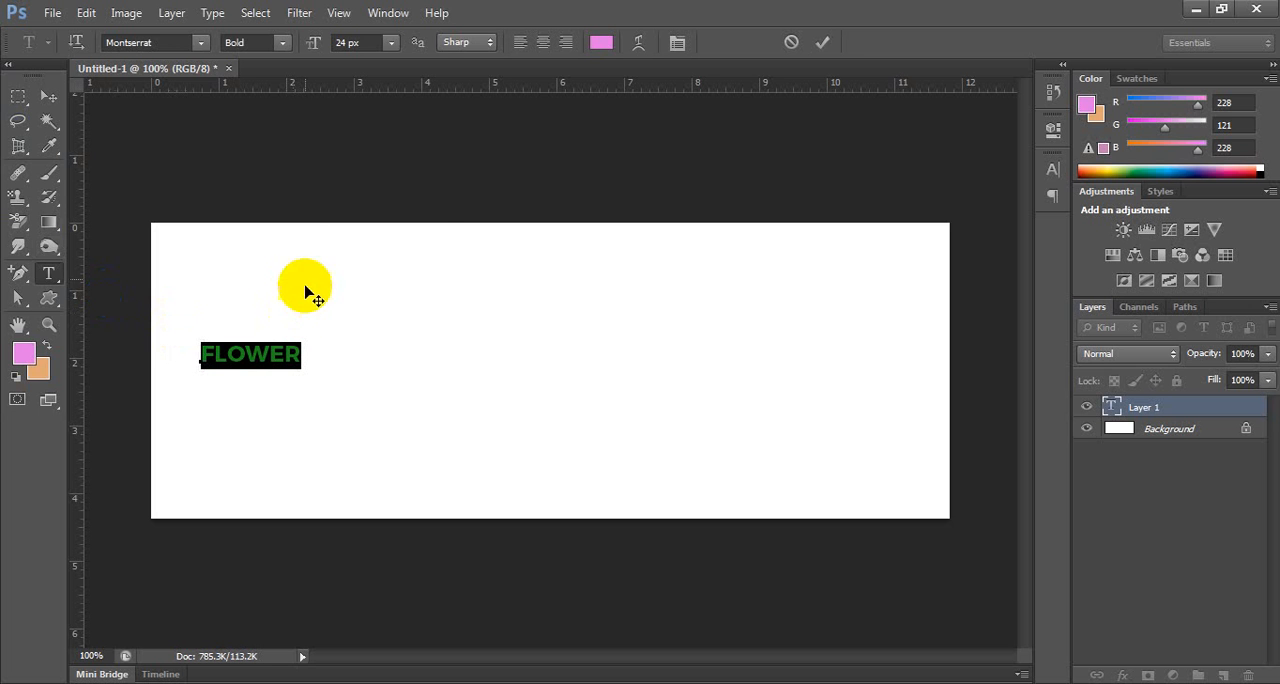
{"action": "left_click", "coordinate": [389, 43]}
{"action": "left_click", "coordinate": [370, 360]}
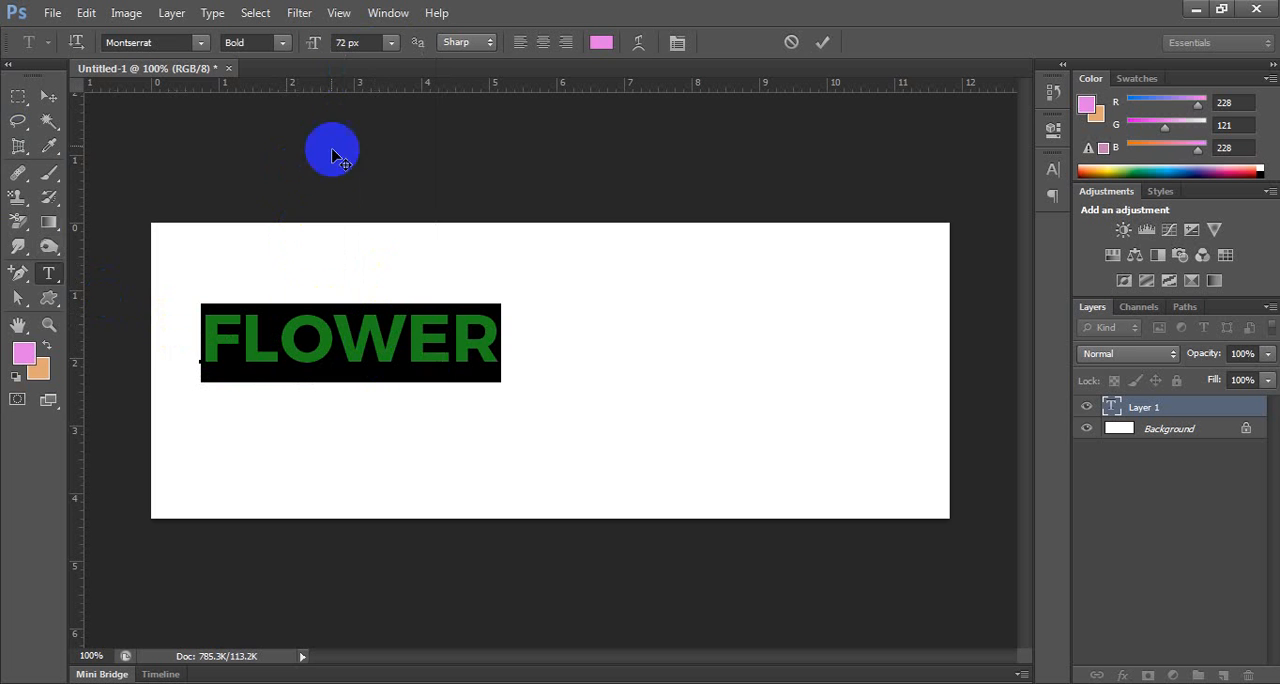
{"action": "left_click", "coordinate": [355, 43]}
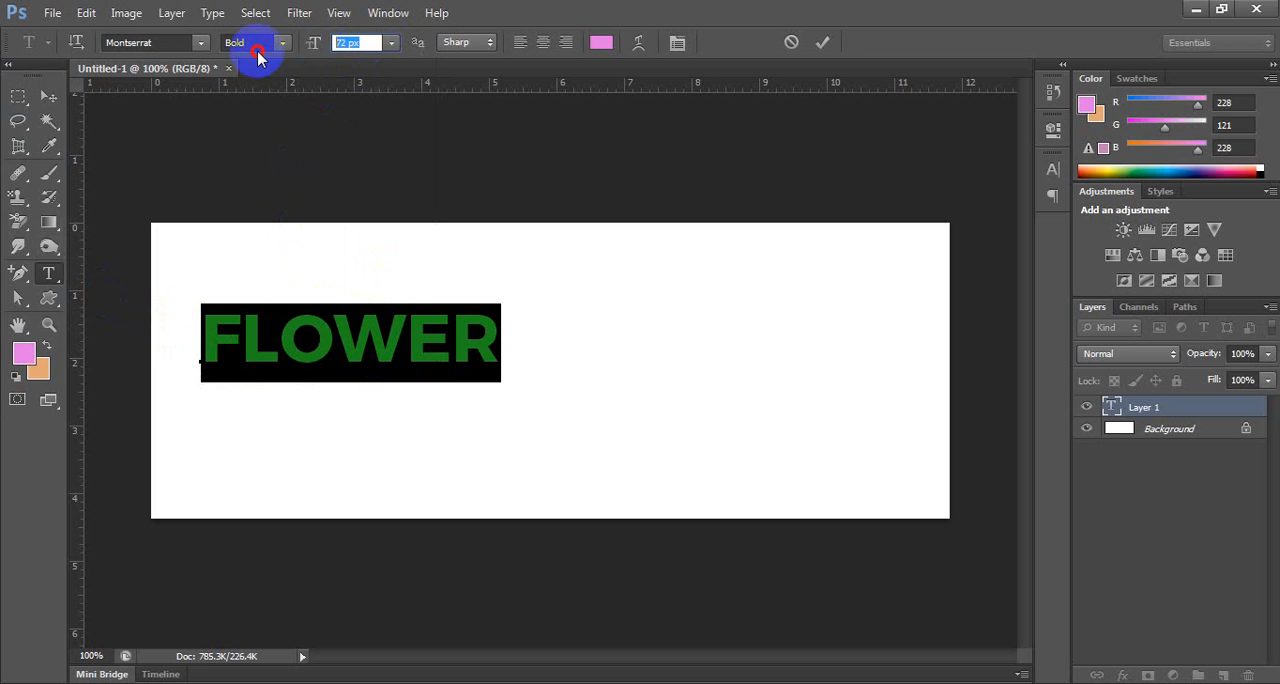
{"action": "type", "text": "140"}
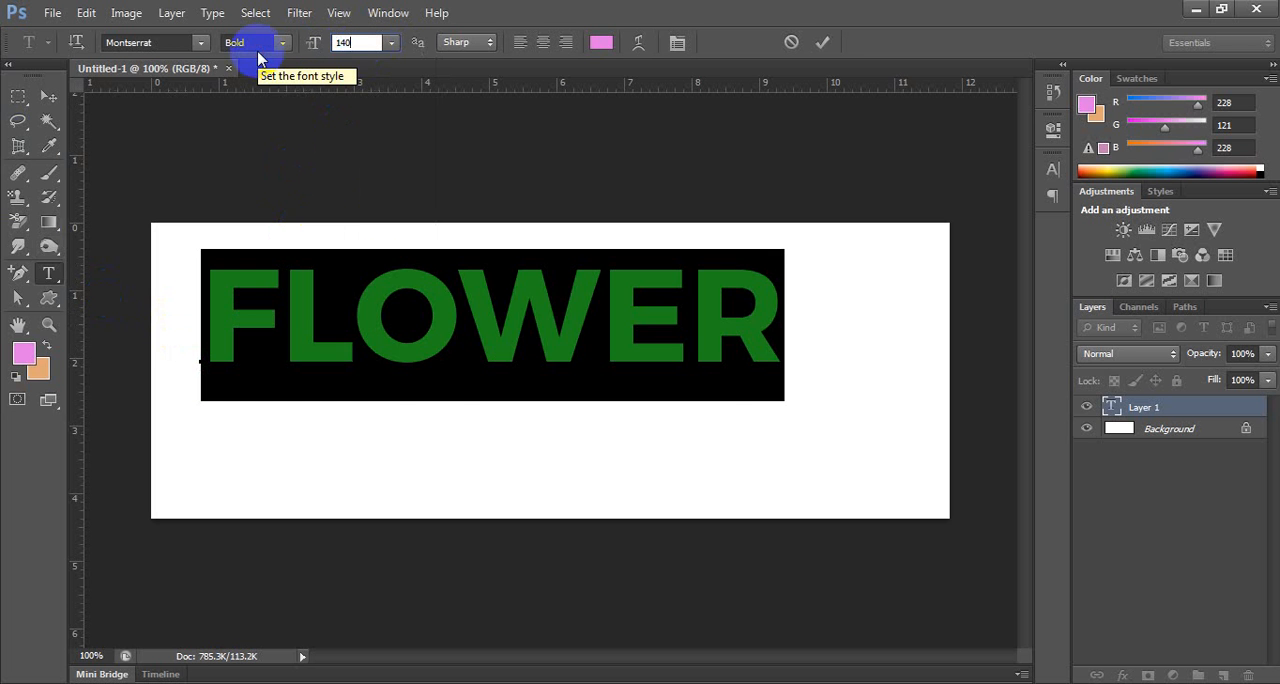
Commit the FLOWER text, move it to about the middle of the canvas and deselect its layer.
{"action": "left_click", "coordinate": [46, 95]}
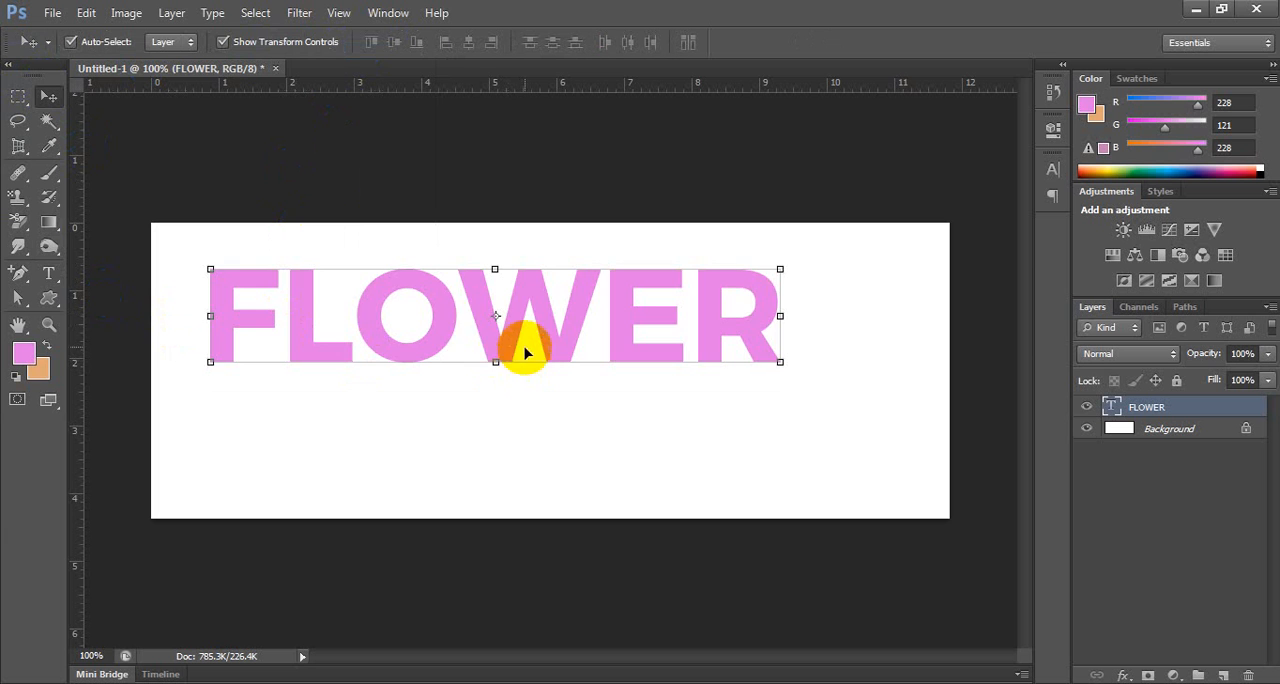
{"action": "left_click_drag", "start_coordinate": [491, 334], "coordinate": [548, 360]}
{"action": "left_click", "coordinate": [540, 165]}
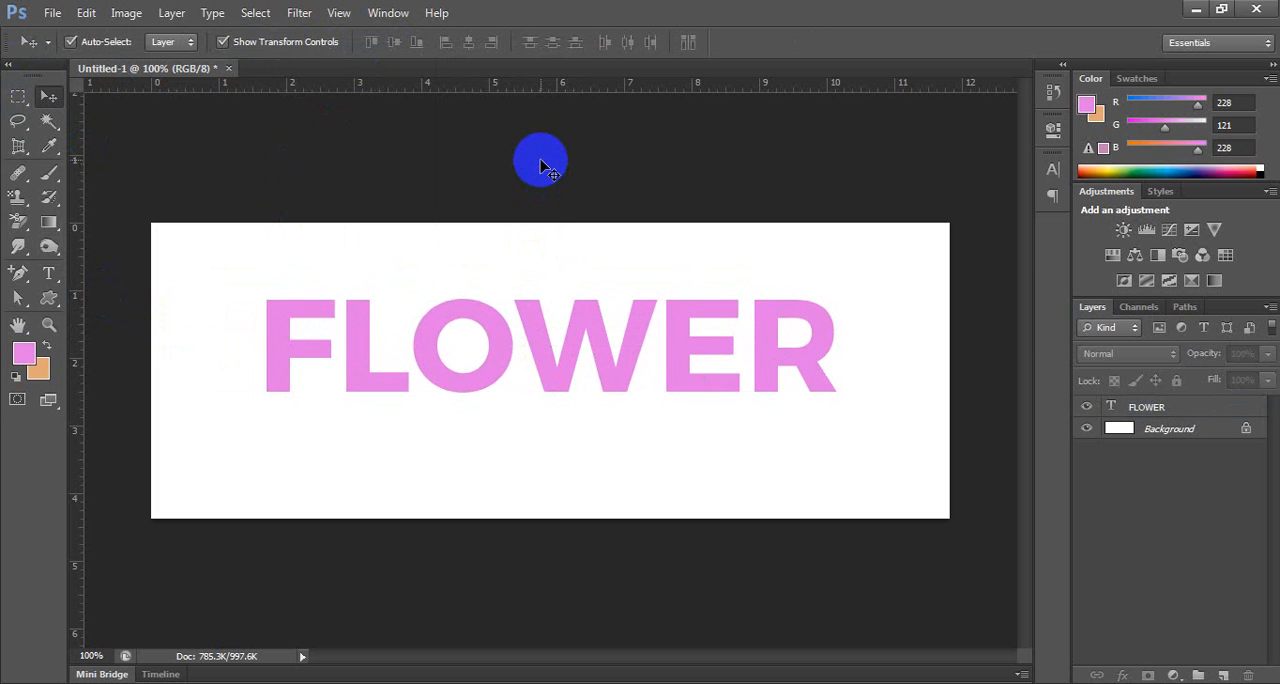
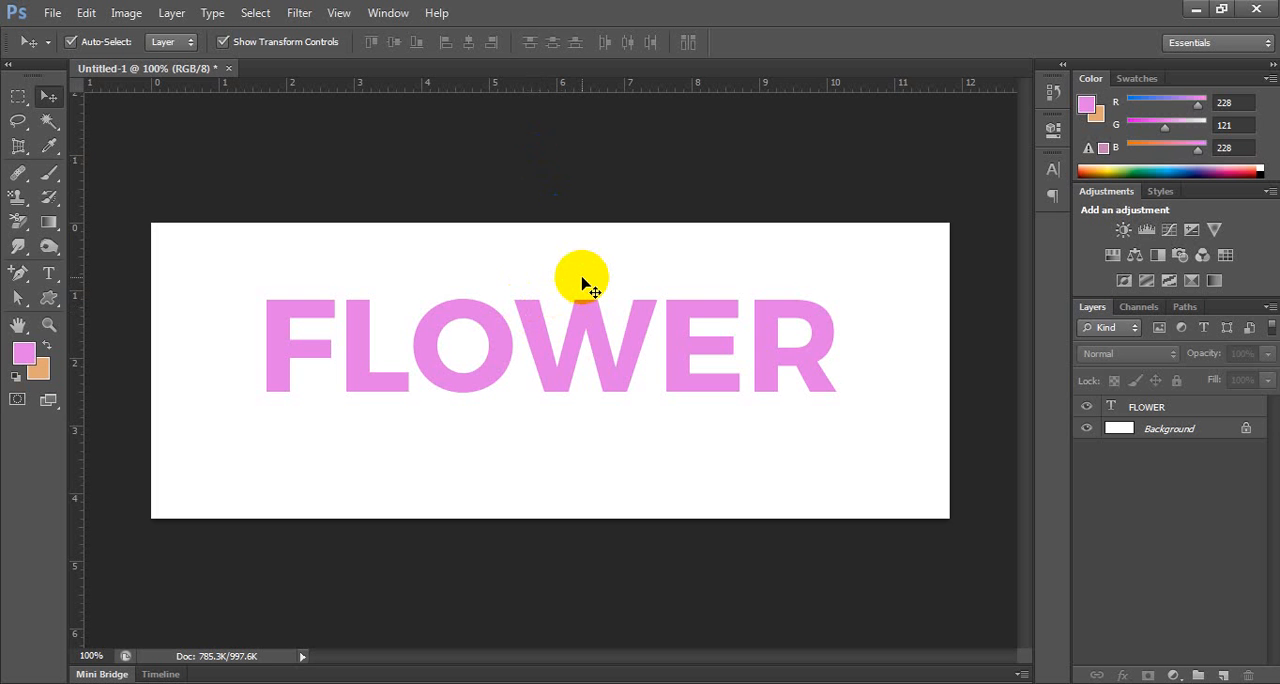
Place Chrysanthemum.jpg from Sample Pictures and enlarge it around its centre until it covers the whole FLOWER text.
{"action": "left_click", "coordinate": [51, 13]}
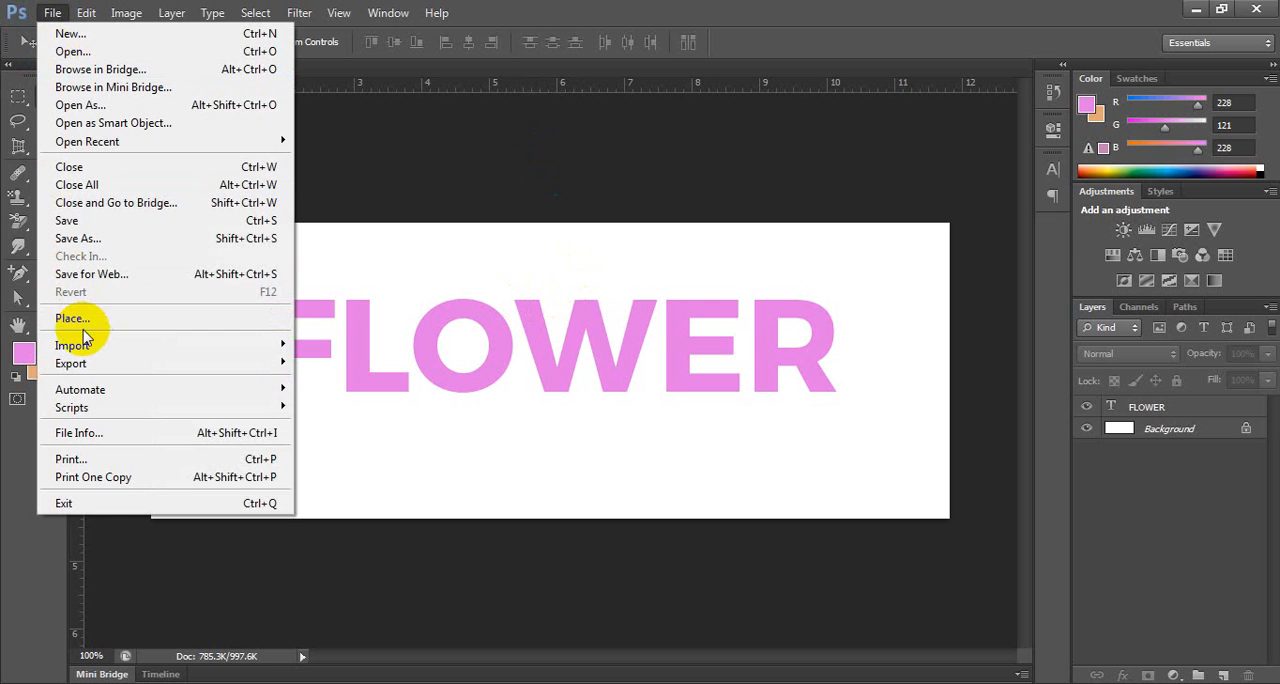
{"action": "left_click", "coordinate": [72, 319]}
{"action": "left_click", "coordinate": [470, 232]}
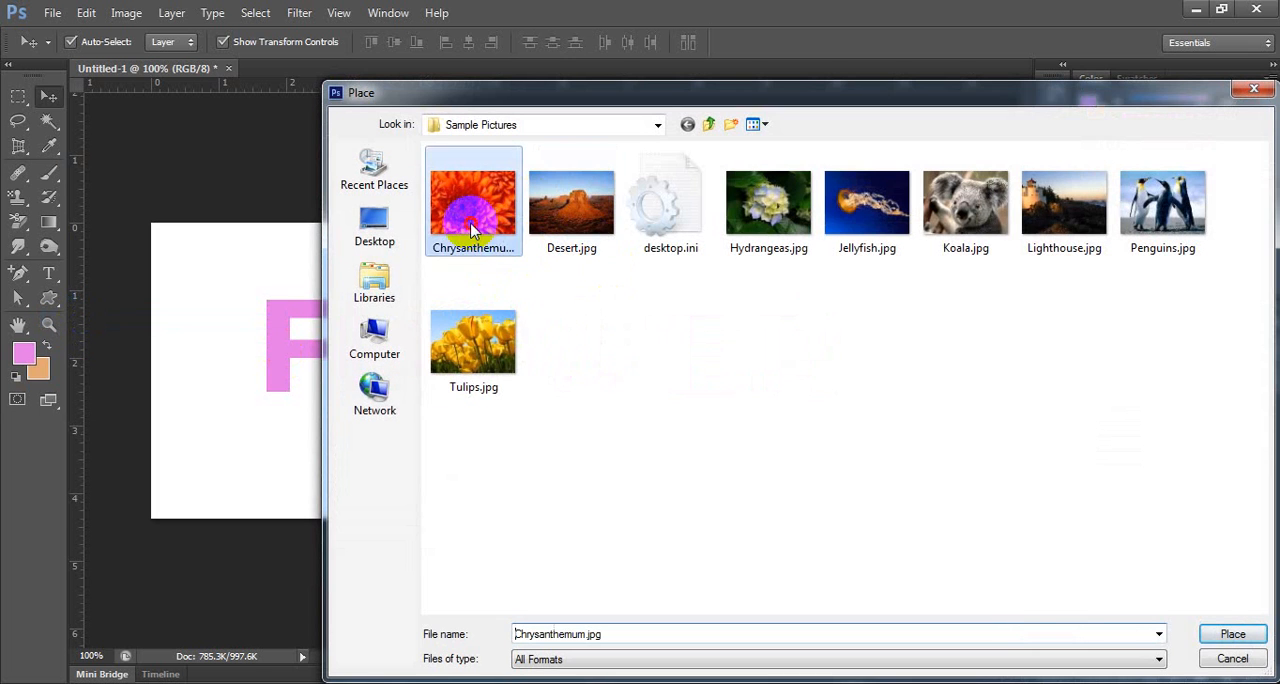
{"action": "left_click", "coordinate": [1225, 634]}
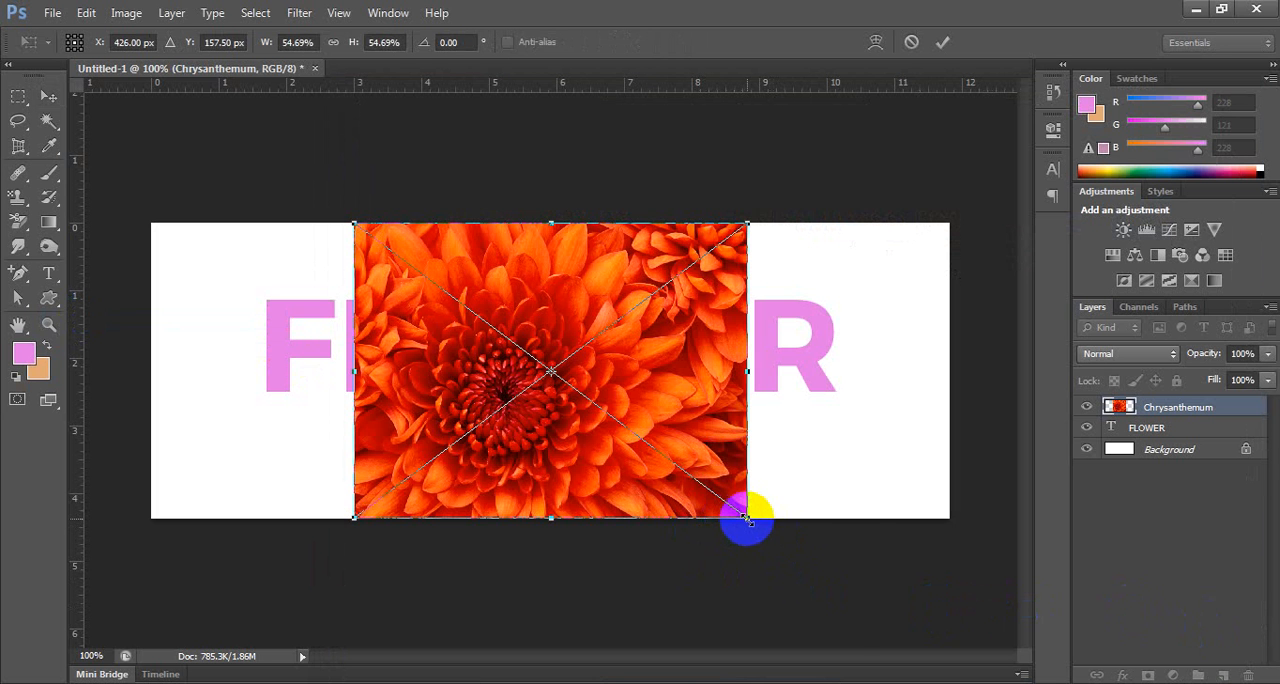
{"action": "left_click_drag", "start_coordinate": [749, 517], "coordinate": [836, 626]}
{"action": "key", "text": "Return"}
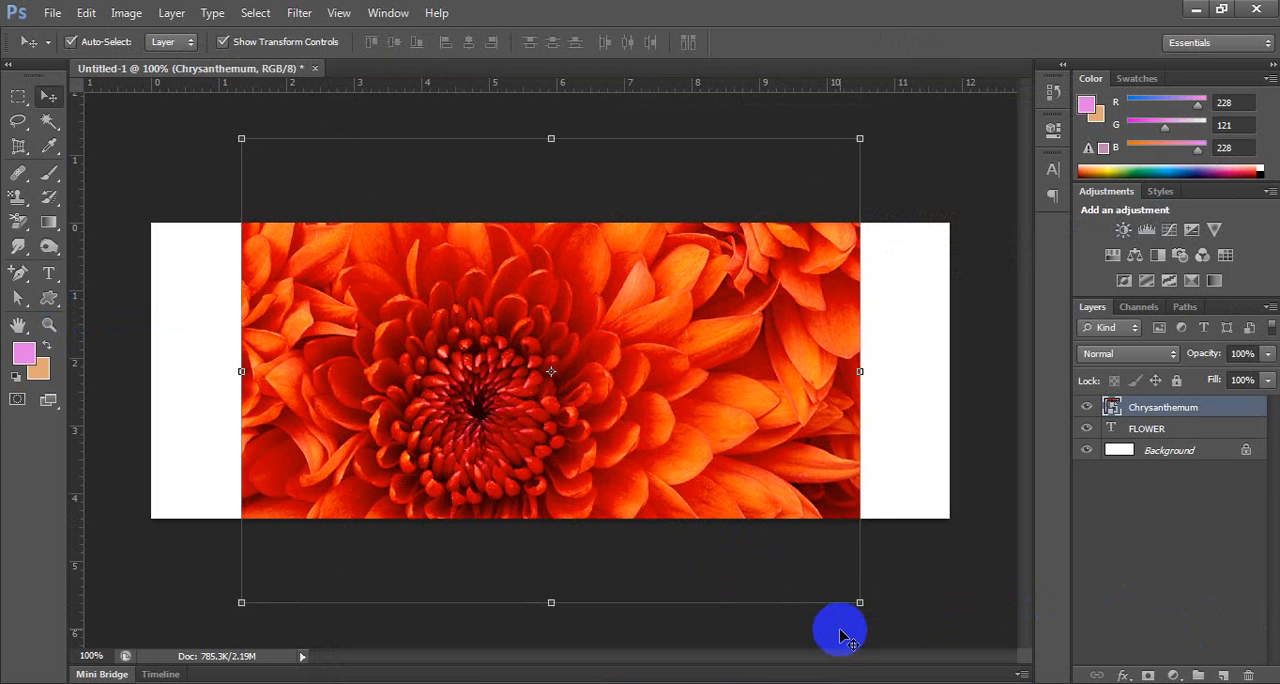
Clip the Chrysanthemum image to the FLOWER text with a clipping mask and deselect the layer.
{"action": "right_click", "coordinate": [1223, 409]}
{"action": "left_click", "coordinate": [1146, 311]}
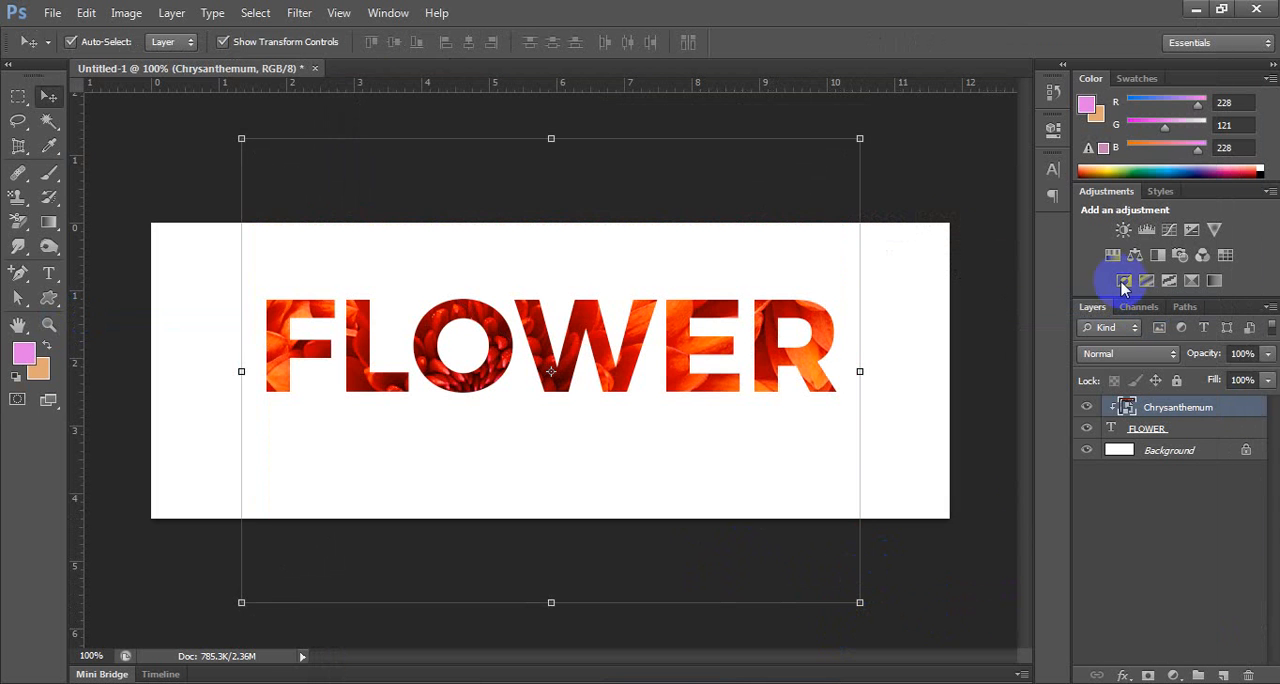
{"action": "left_click", "coordinate": [957, 136]}
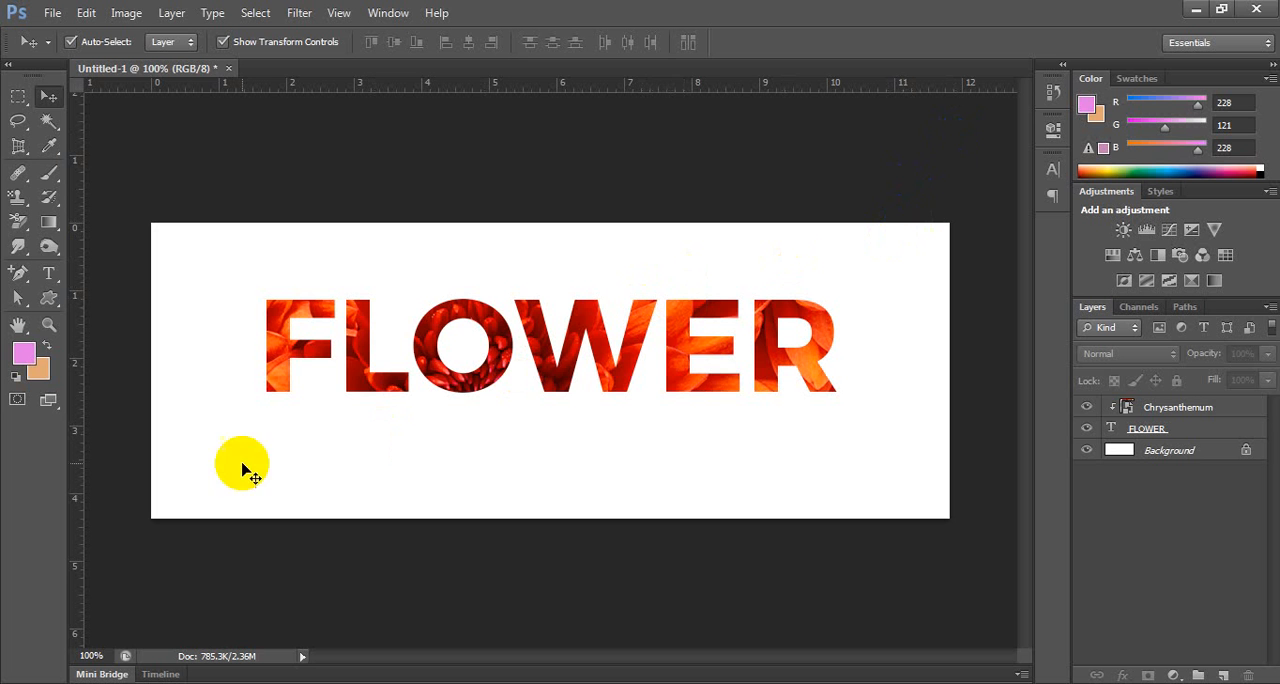
Release the clipping mask on the Chrysanthemum layer and delete that layer.
{"action": "left_click", "coordinate": [1180, 409]}
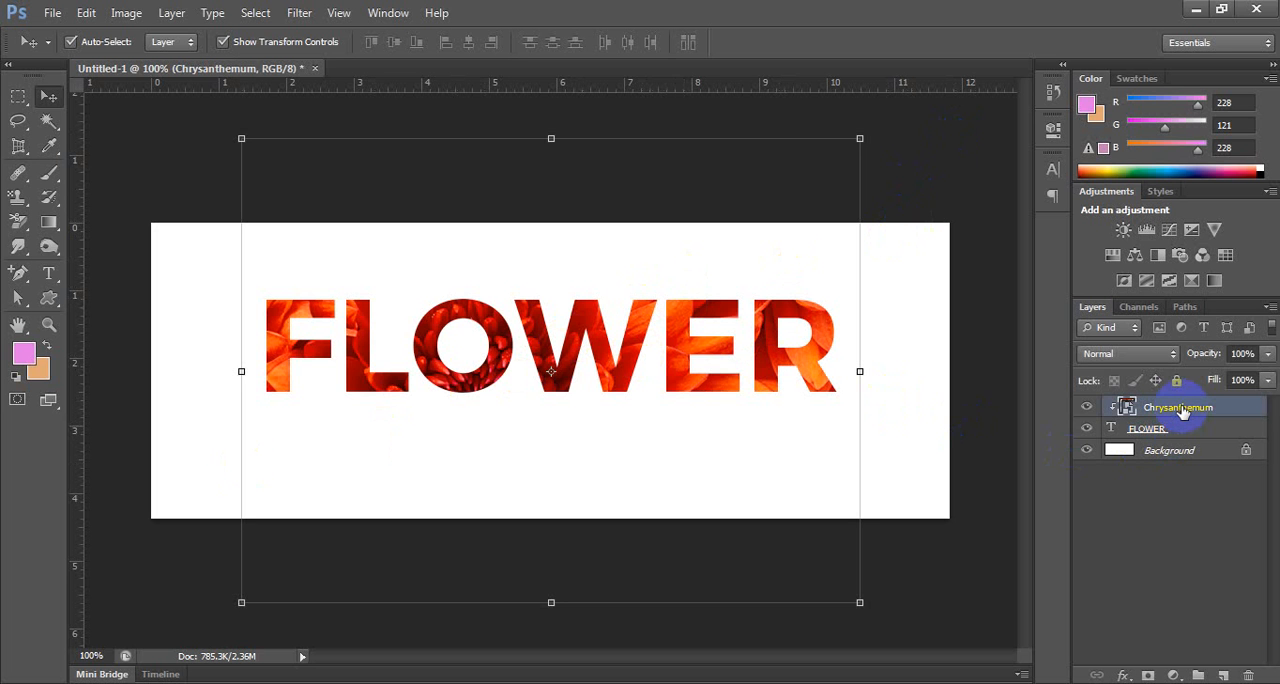
{"action": "right_click", "coordinate": [1182, 411]}
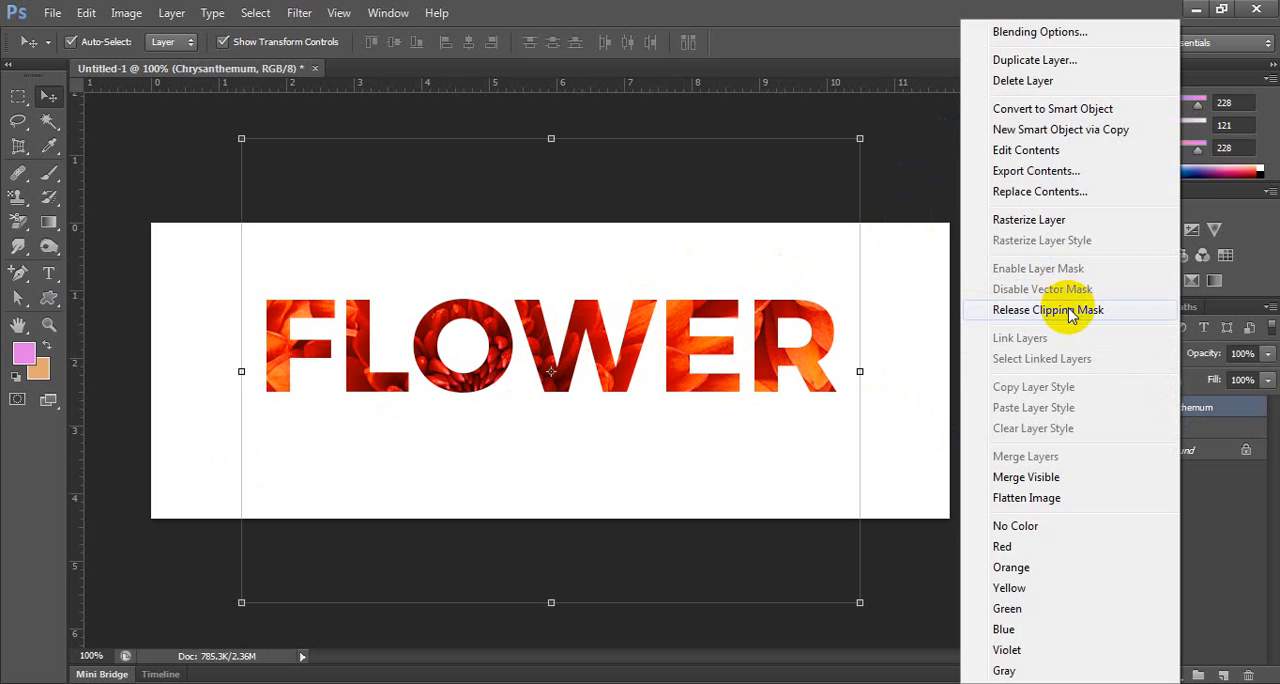
{"action": "left_click", "coordinate": [1075, 309]}
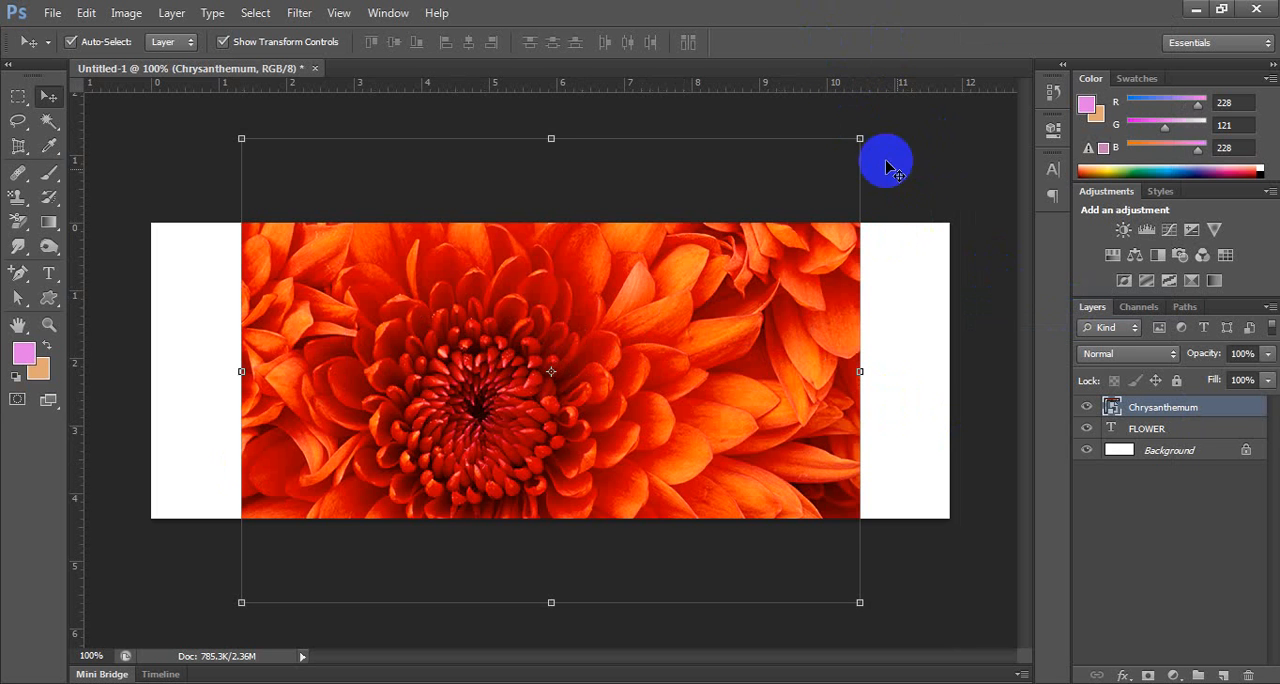
{"action": "left_click_drag", "start_coordinate": [1226, 409], "coordinate": [1248, 675]}
Replace the FLOWER text with the lowercase word design, commit the edit and switch to the Move tool.
{"action": "key", "text": "t"}
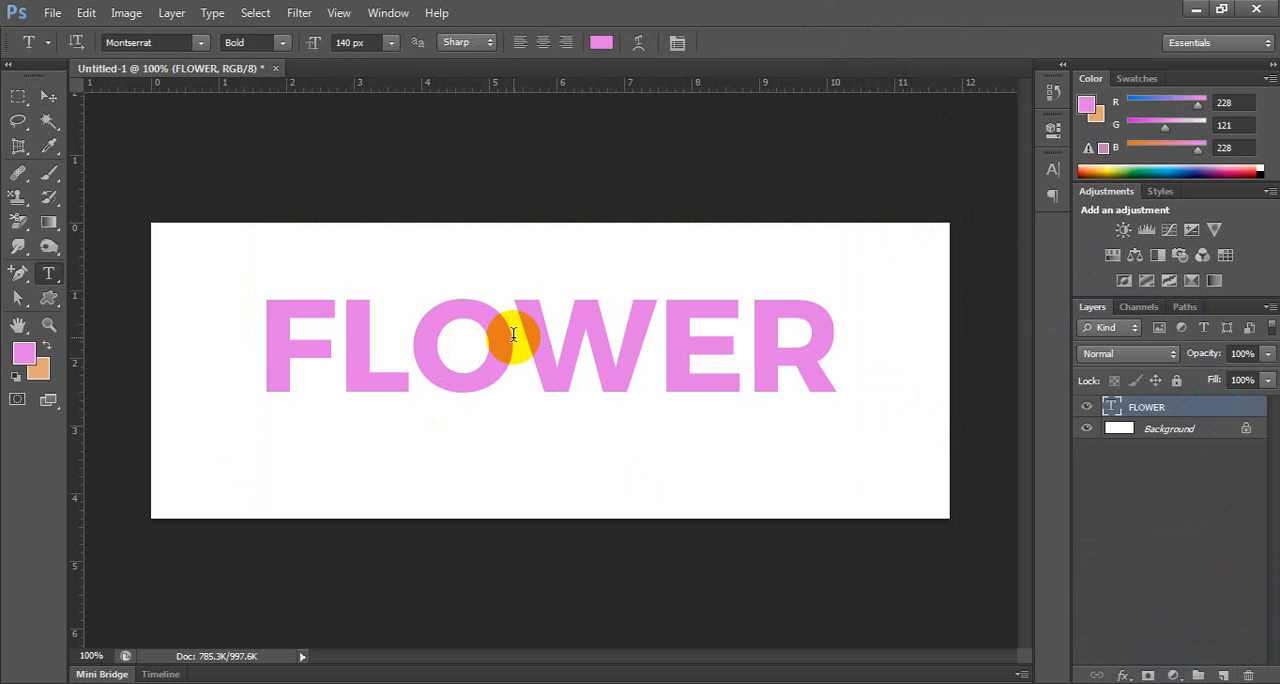
{"action": "left_click", "coordinate": [513, 338]}
{"action": "key", "text": "Right"}
{"action": "key", "text": "Right"}
{"action": "key", "text": "Right"}
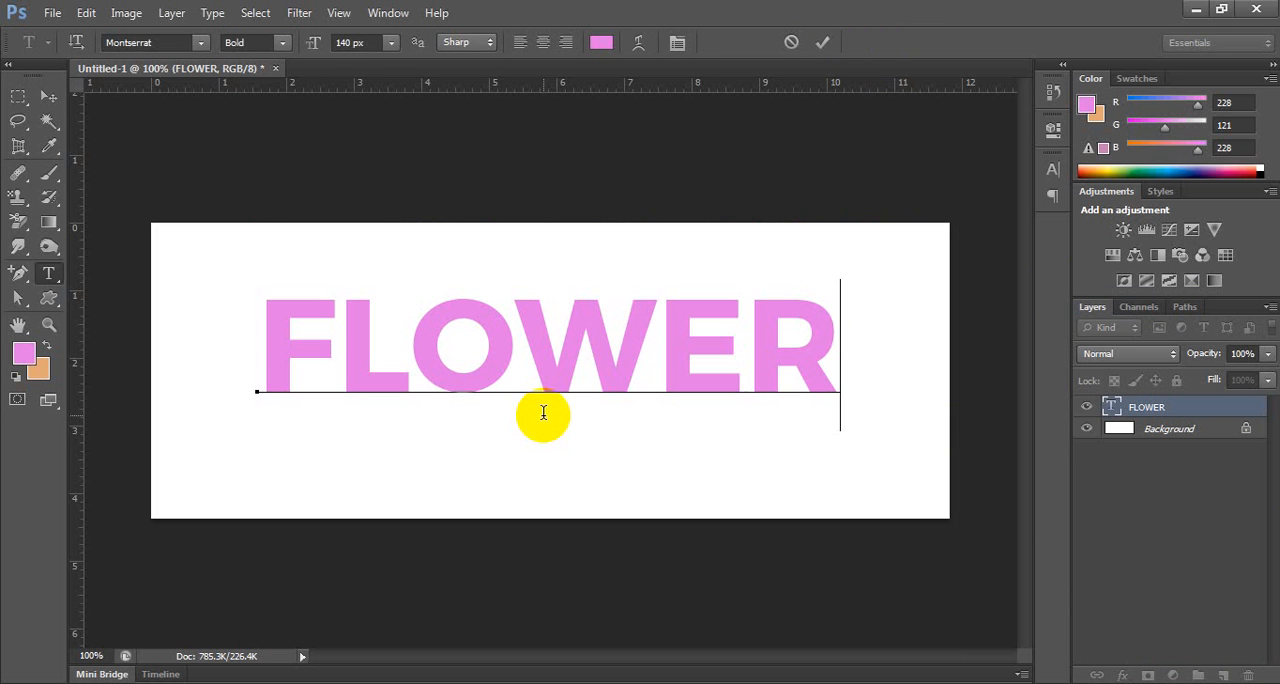
{"action": "key", "text": "BackSpace"}
{"action": "key", "text": "BackSpace"}
{"action": "key", "text": "BackSpace"}
{"action": "key", "text": "BackSpace"}
{"action": "key", "text": "BackSpace"}
{"action": "key", "text": "BackSpace"}
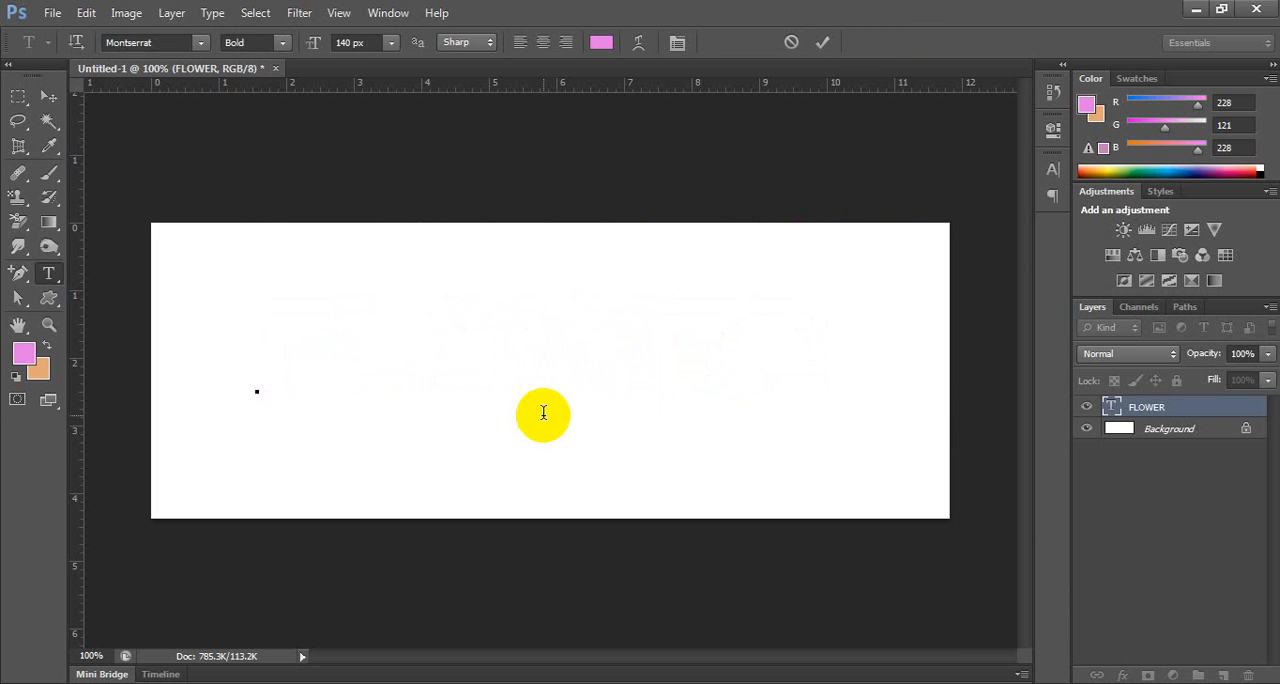
{"action": "type", "text": "design"}
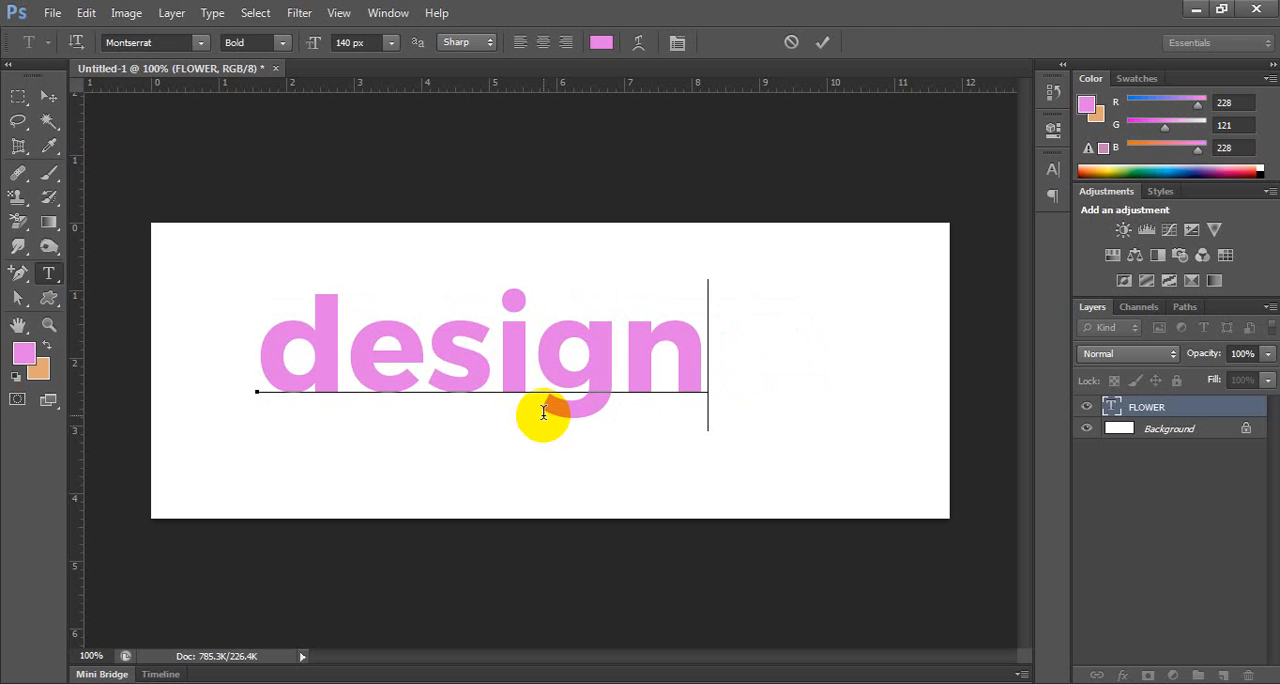
{"action": "left_click", "coordinate": [423, 134]}
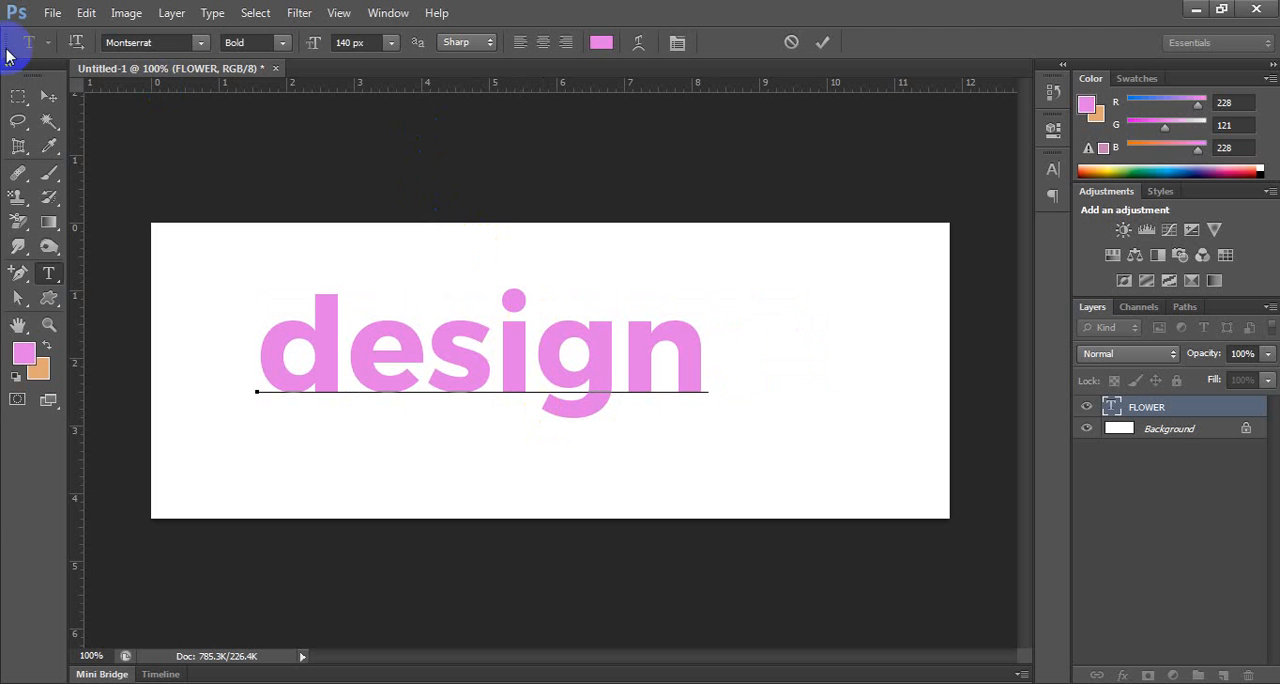
{"action": "left_click", "coordinate": [51, 13]}
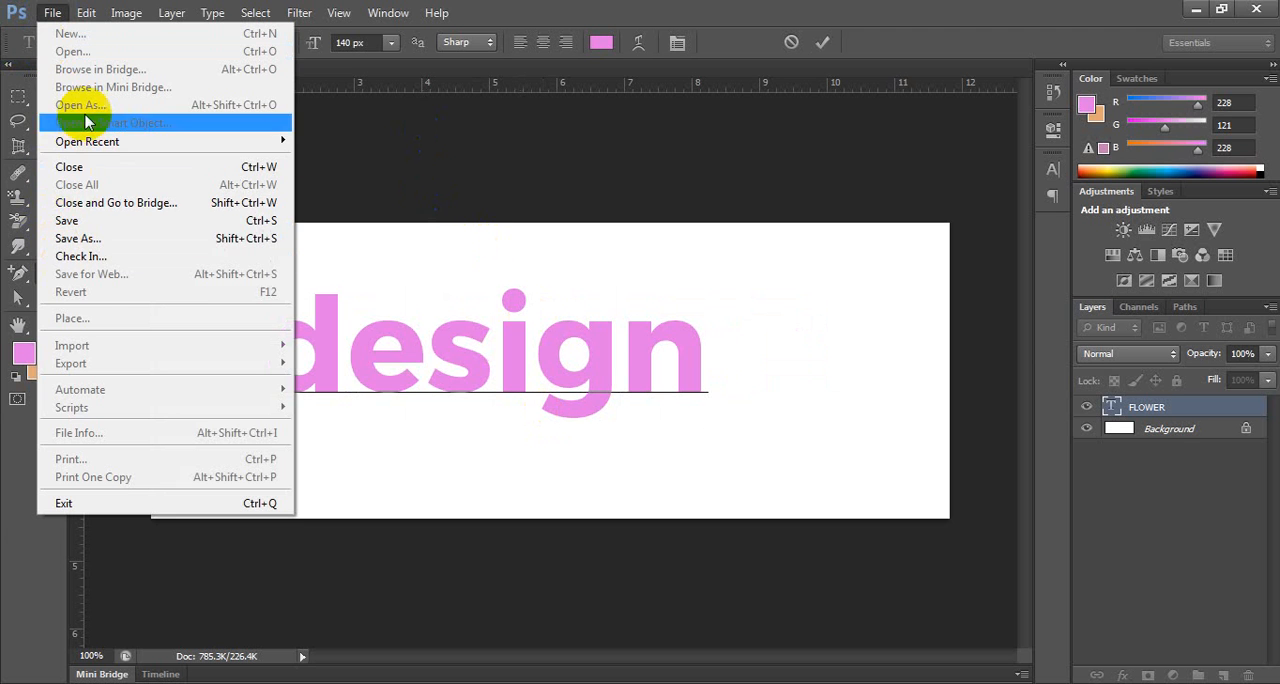
{"action": "left_click", "coordinate": [414, 192]}
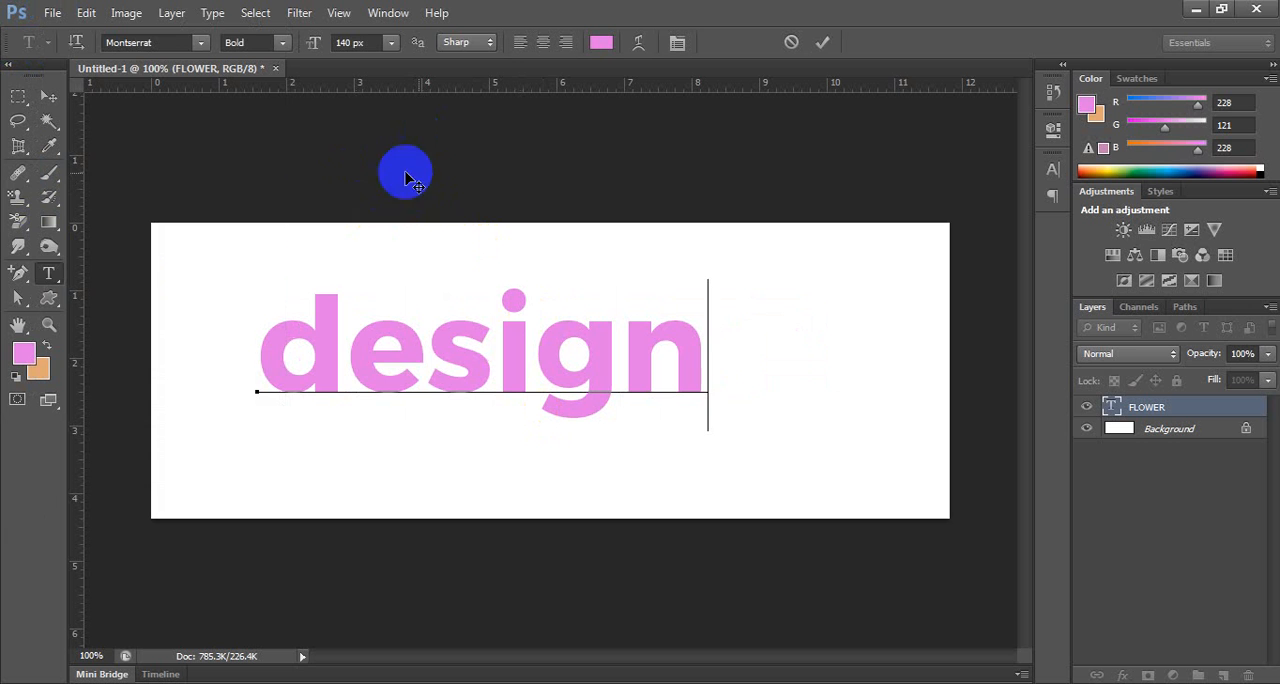
{"action": "left_click", "coordinate": [45, 95]}
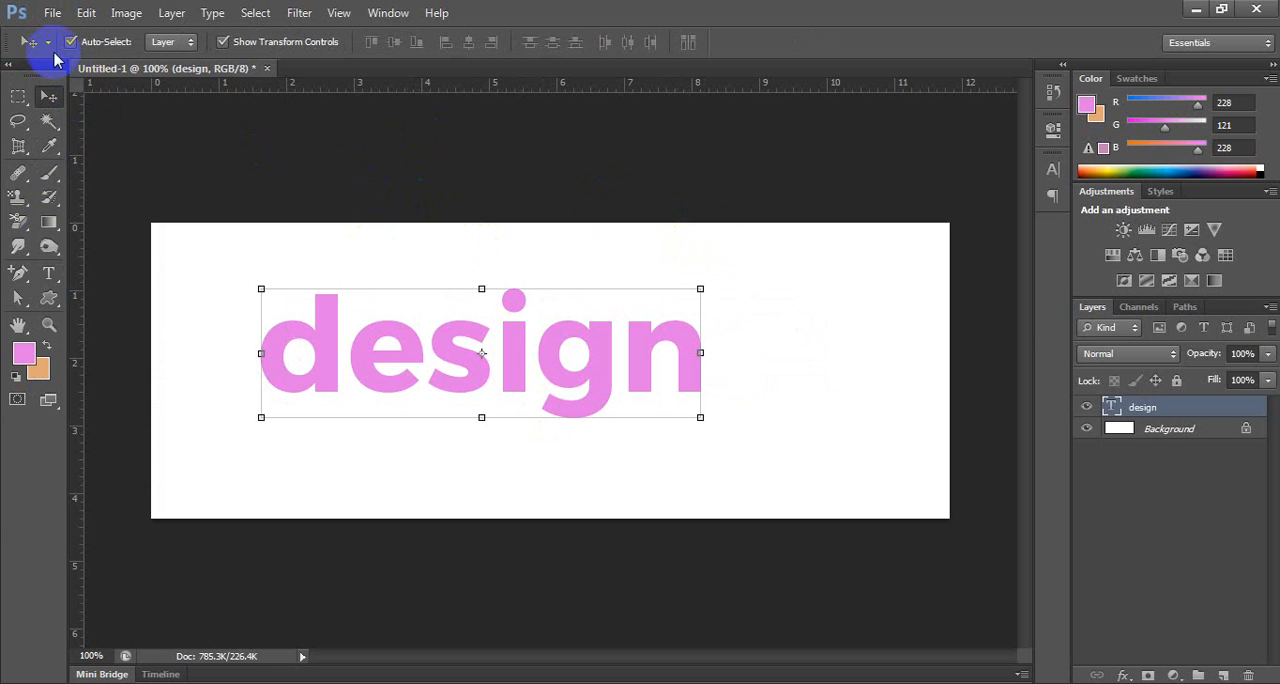
Place Desert.jpg from Sample Pictures and scale it around its centre to about 84% so it covers the design text.
{"action": "left_click", "coordinate": [52, 13]}
{"action": "left_click", "coordinate": [182, 321]}
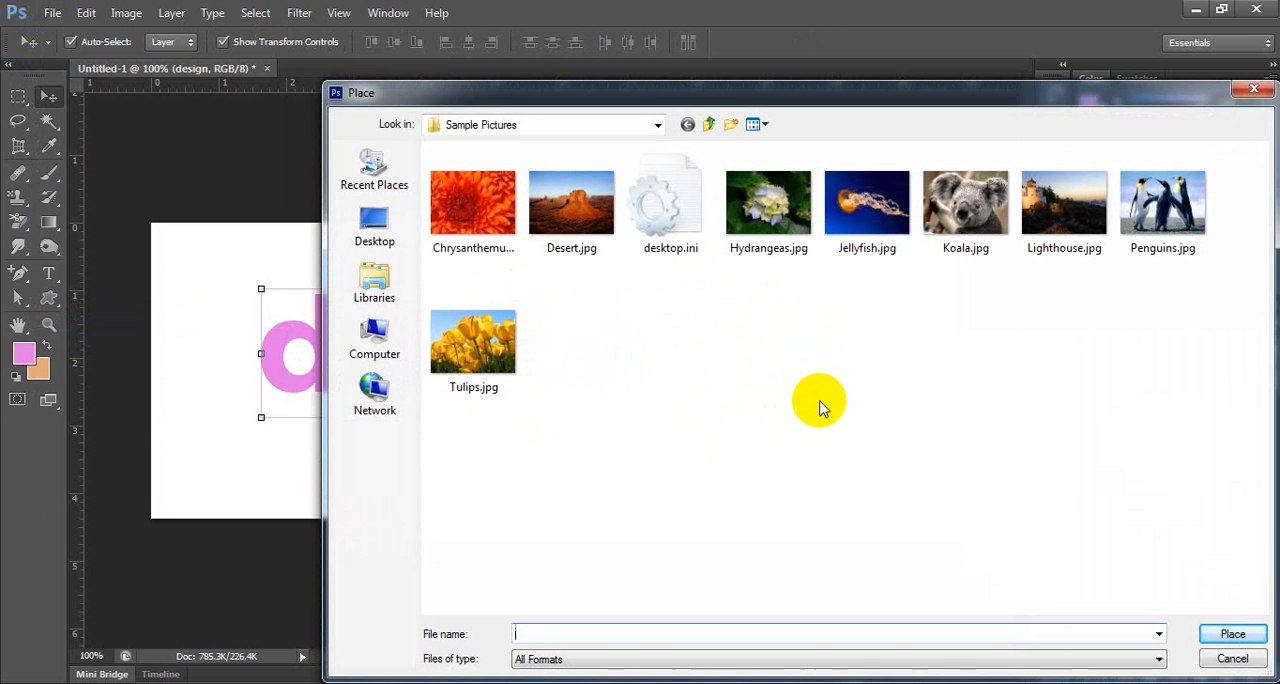
{"action": "left_click", "coordinate": [674, 318]}
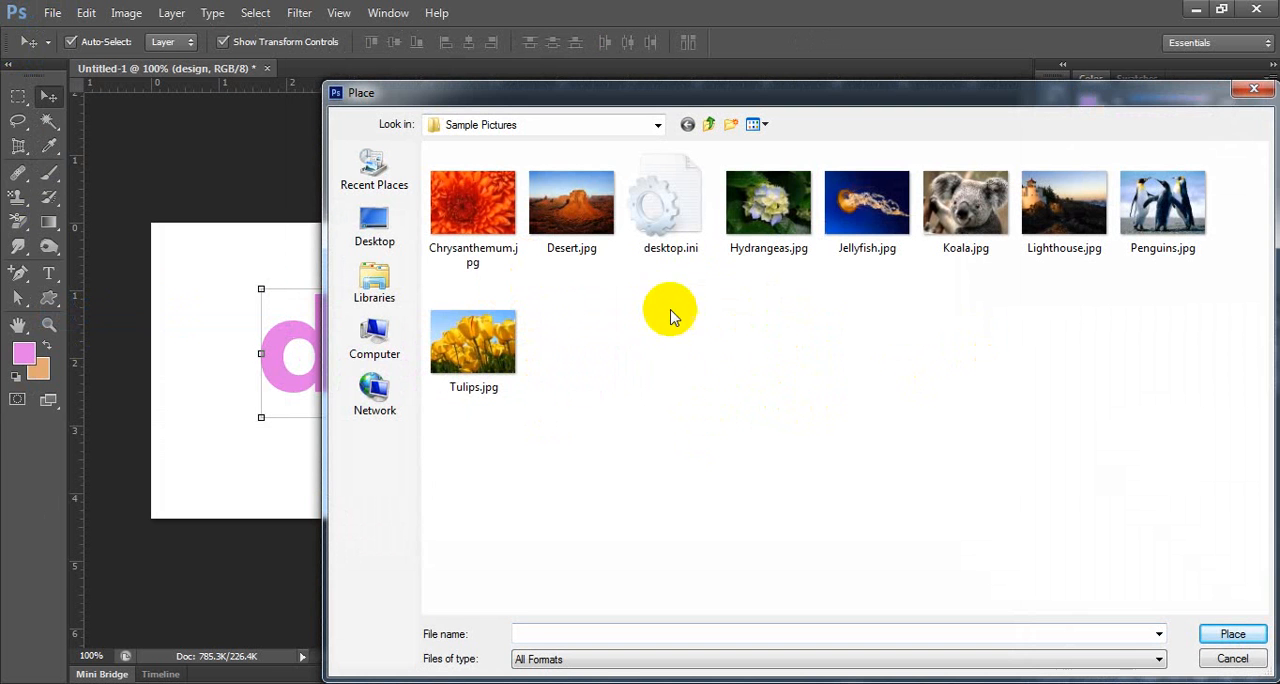
{"action": "left_click", "coordinate": [572, 240]}
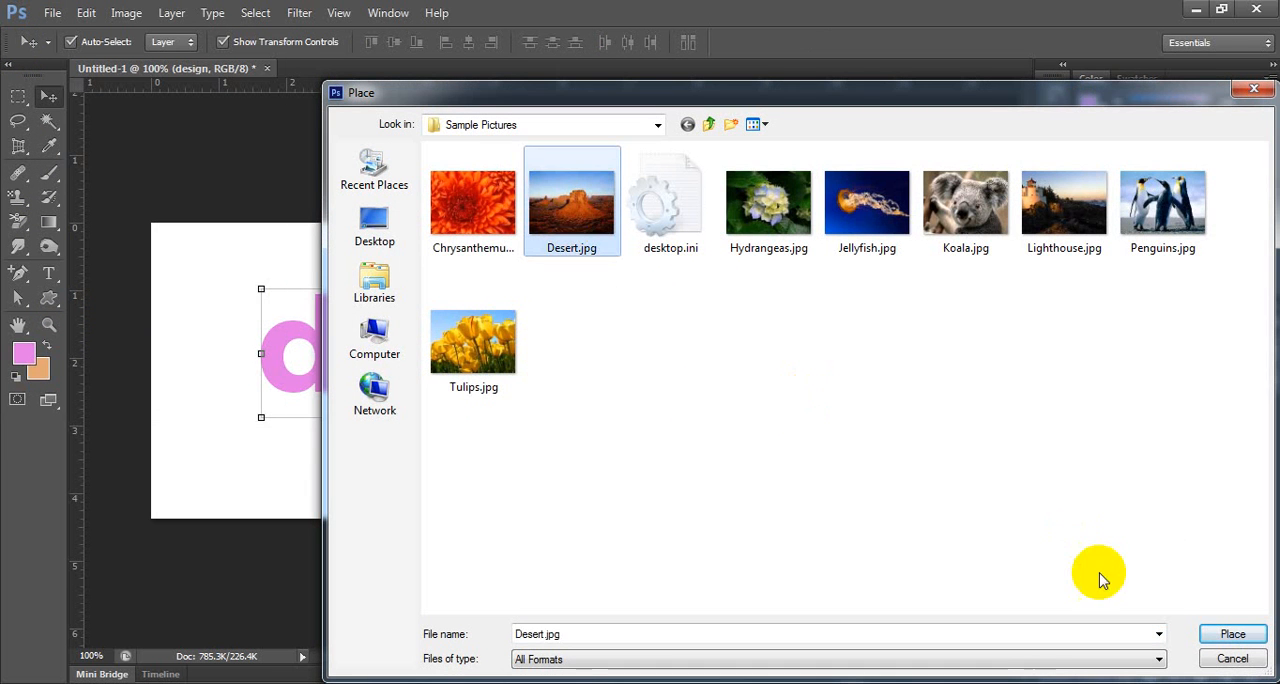
{"action": "left_click", "coordinate": [1232, 634]}
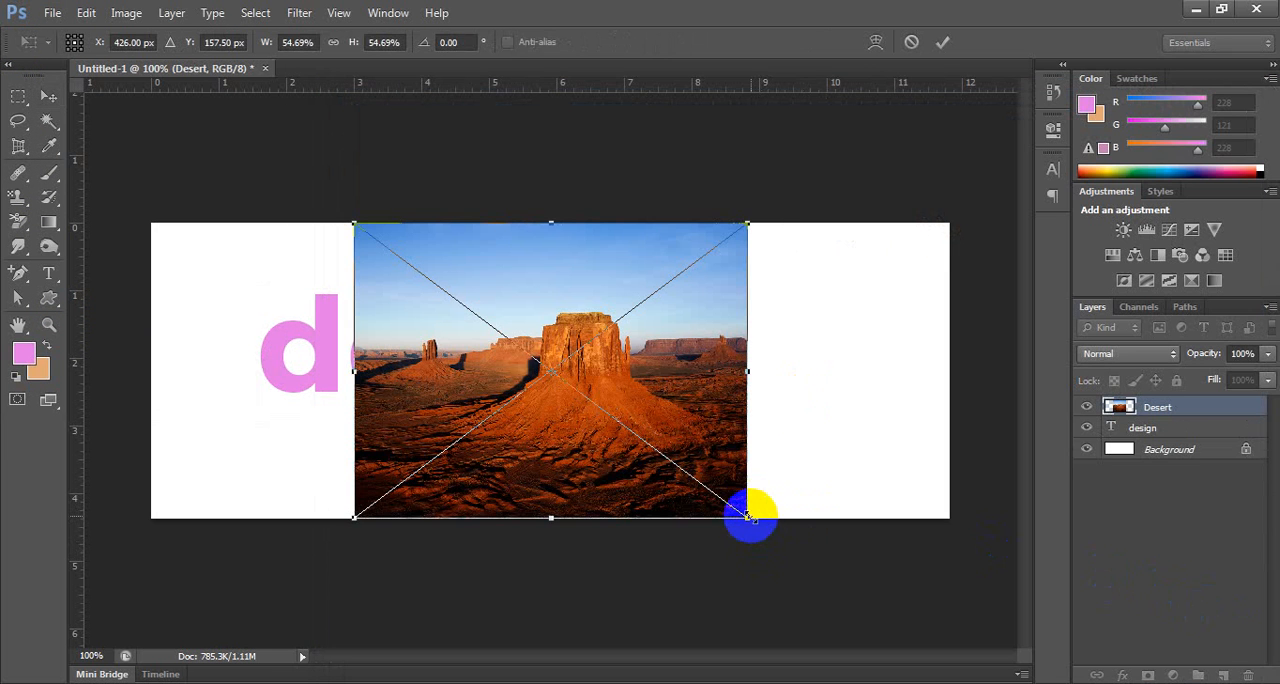
{"action": "left_click_drag", "start_coordinate": [748, 516], "coordinate": [853, 594]}
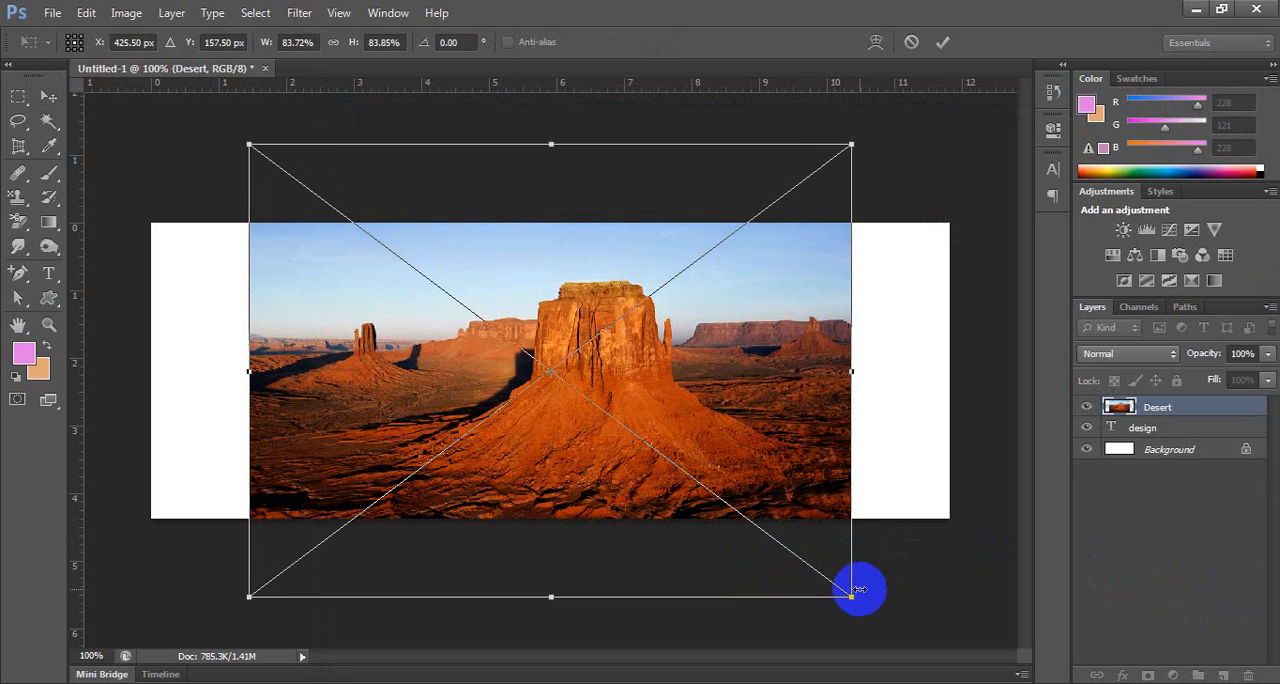
{"action": "key", "text": "Return"}
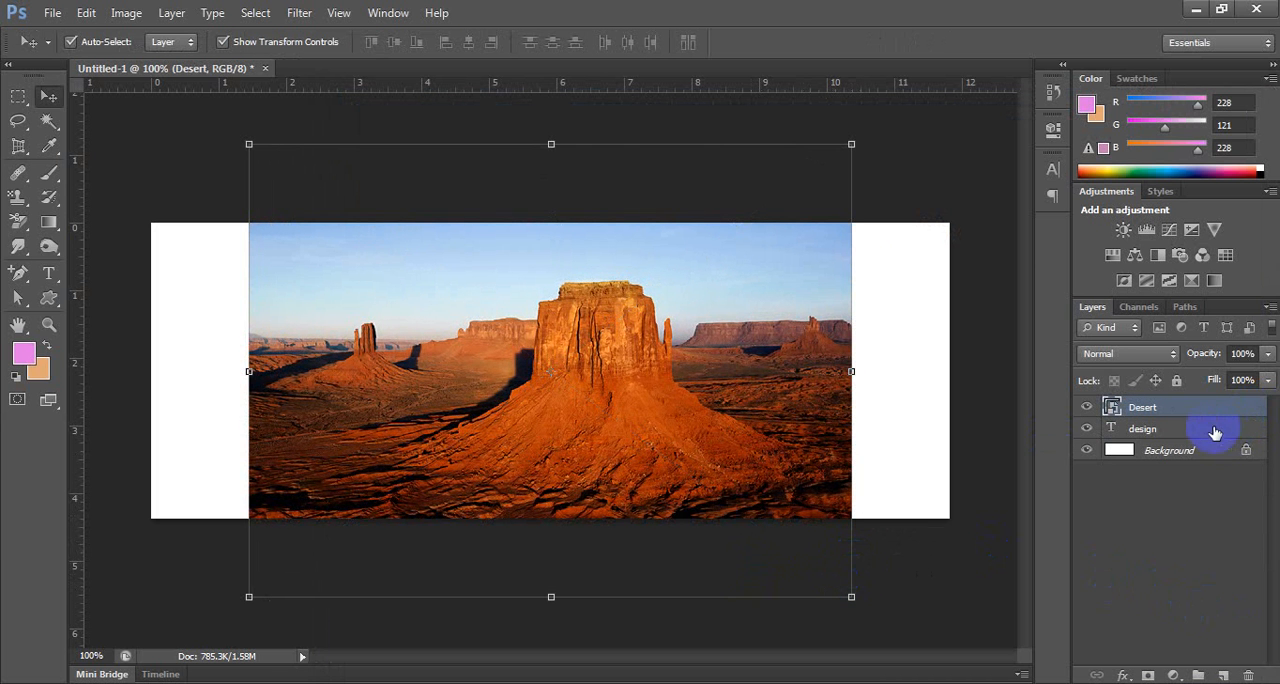
Clip the Desert image to the design text layer with a clipping mask.
{"action": "left_click", "coordinate": [1180, 438]}
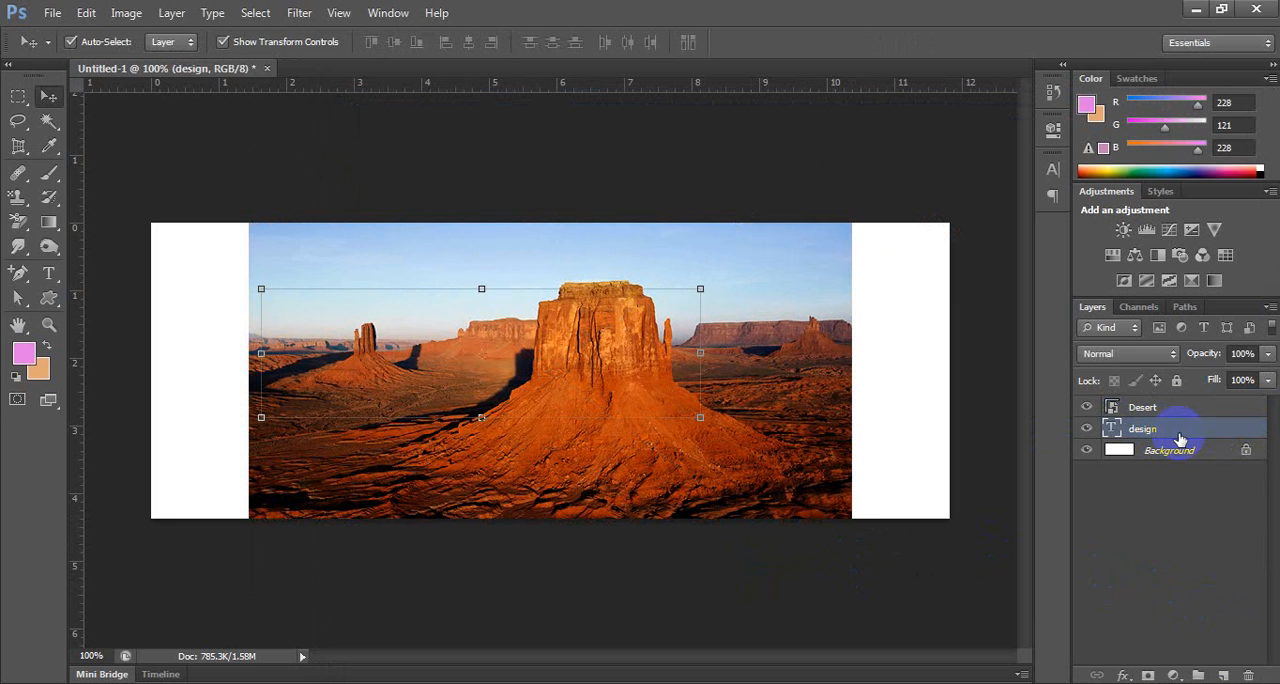
{"action": "left_click", "coordinate": [1188, 408]}
{"action": "right_click", "coordinate": [1181, 402]}
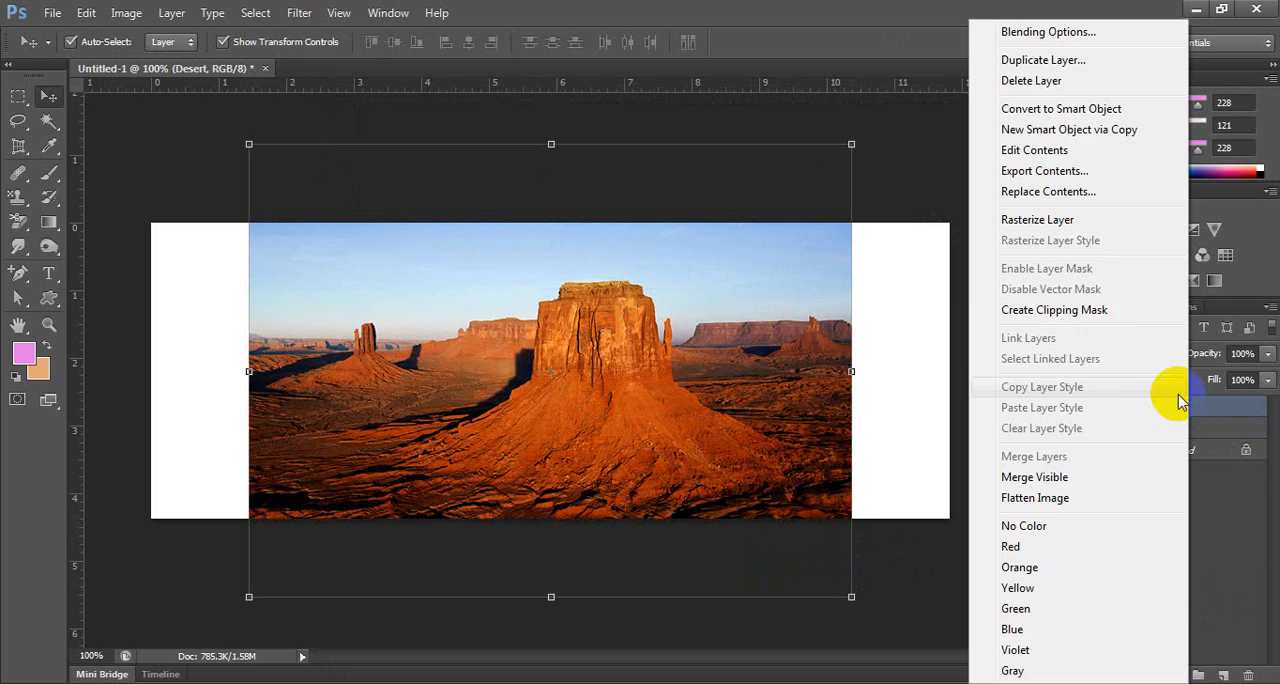
{"action": "left_click", "coordinate": [1095, 309]}
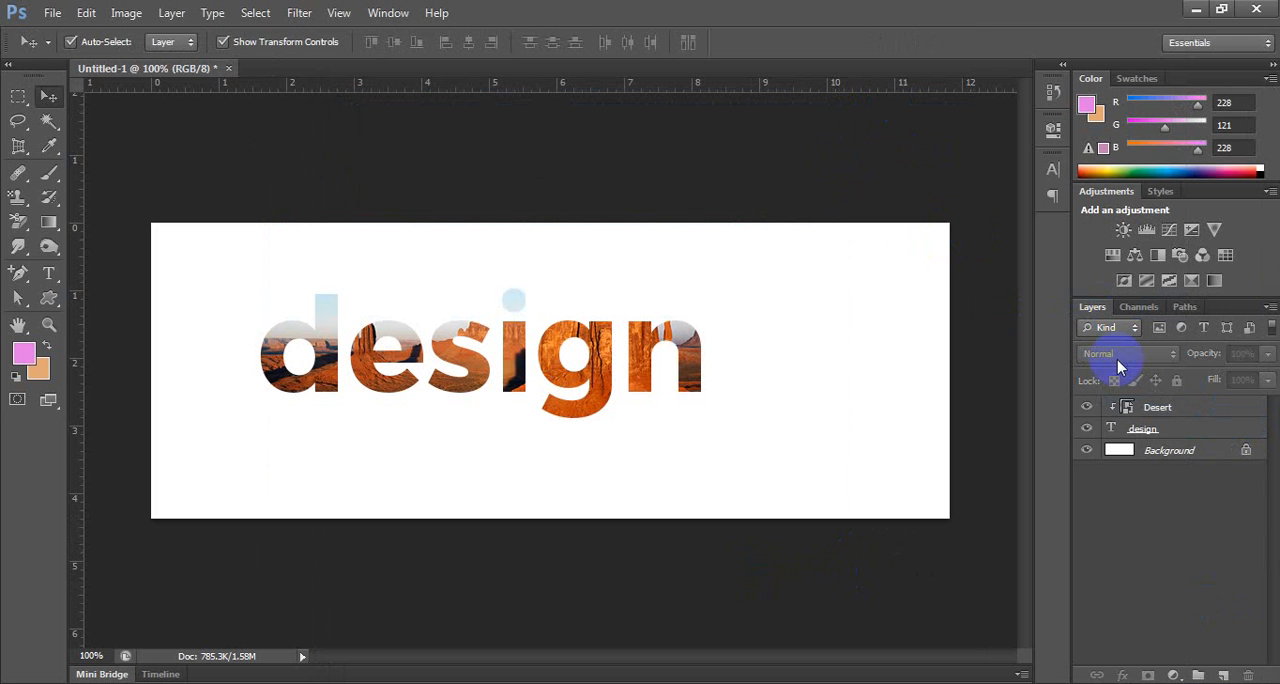
Nudge the clipped Desert image down and up, leaving its rocky lower part inside the design letters, and deselect the layer.
{"action": "left_click", "coordinate": [1228, 412]}
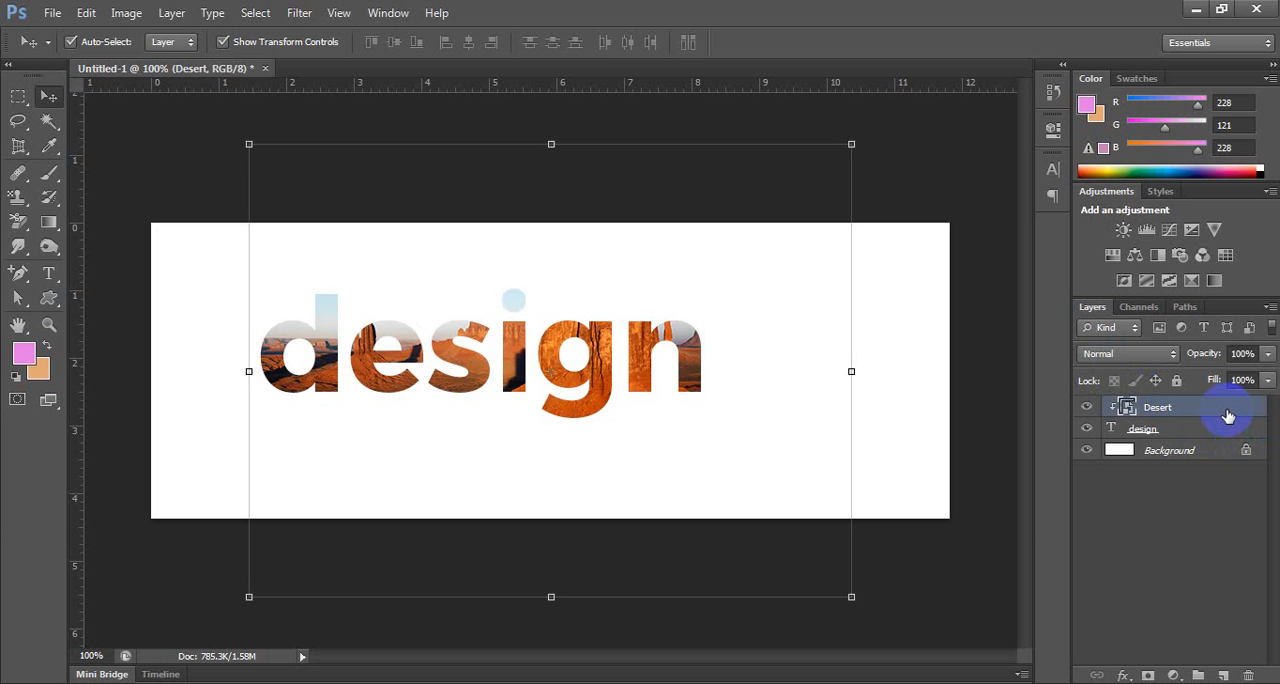
{"action": "key", "text": "shift+Down"}
{"action": "key", "text": "shift+Down"}
{"action": "key", "text": "shift+Down"}
{"action": "key", "text": "shift+Down"}
{"action": "key", "text": "shift+Down"}
{"action": "key", "text": "shift+Down"}
{"action": "key", "text": "shift+Down"}
{"action": "key", "text": "shift+Up"}
{"action": "key", "text": "shift+Up"}
{"action": "key", "text": "shift+Up"}
{"action": "key", "text": "shift+Up"}
{"action": "key", "text": "shift+Up"}
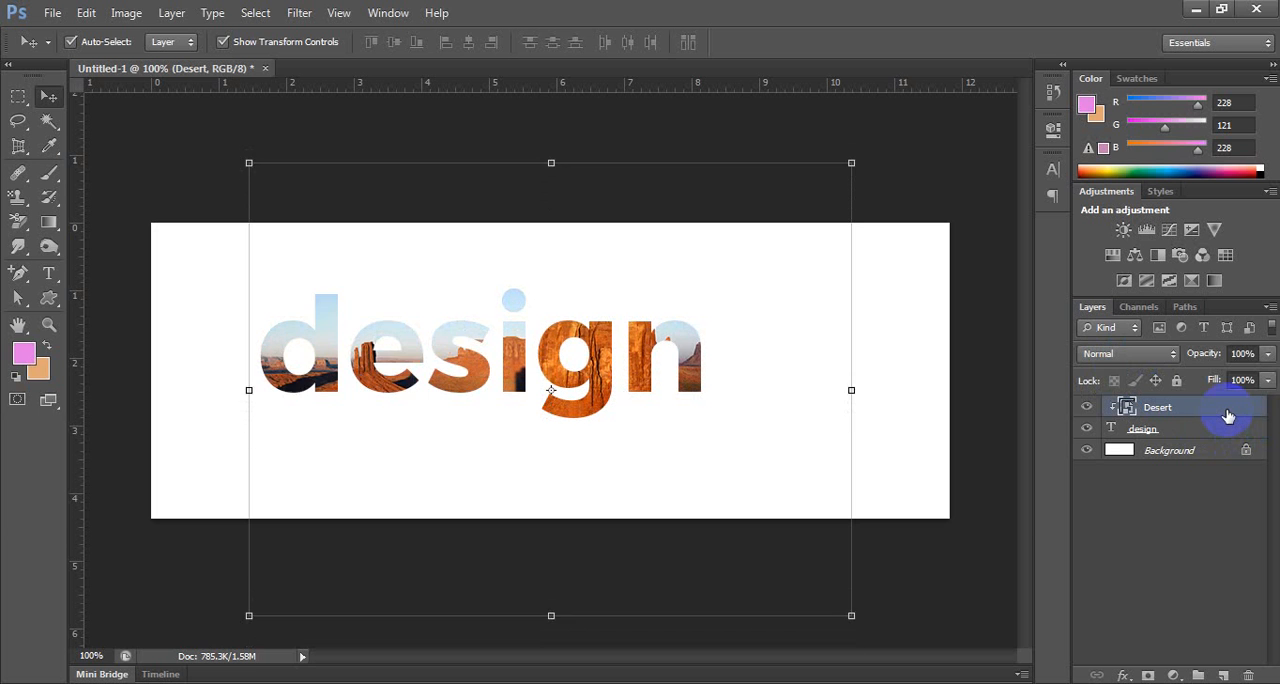
{"action": "key", "text": "shift+Up"}
{"action": "key", "text": "shift+Up"}
{"action": "key", "text": "shift+Up"}
{"action": "key", "text": "shift+Up"}
{"action": "key", "text": "shift+Up"}
{"action": "key", "text": "shift+Up"}
{"action": "key", "text": "shift+Up"}
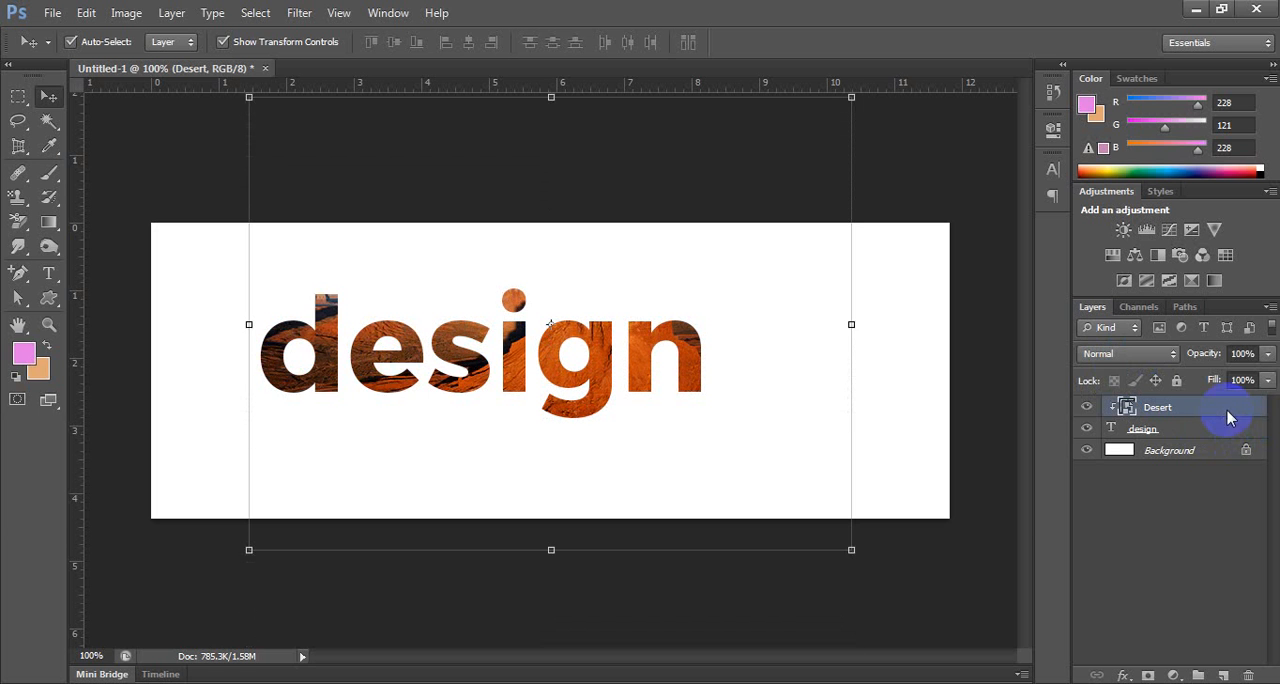
{"action": "key", "text": "shift+Up"}
{"action": "key", "text": "shift+Up"}
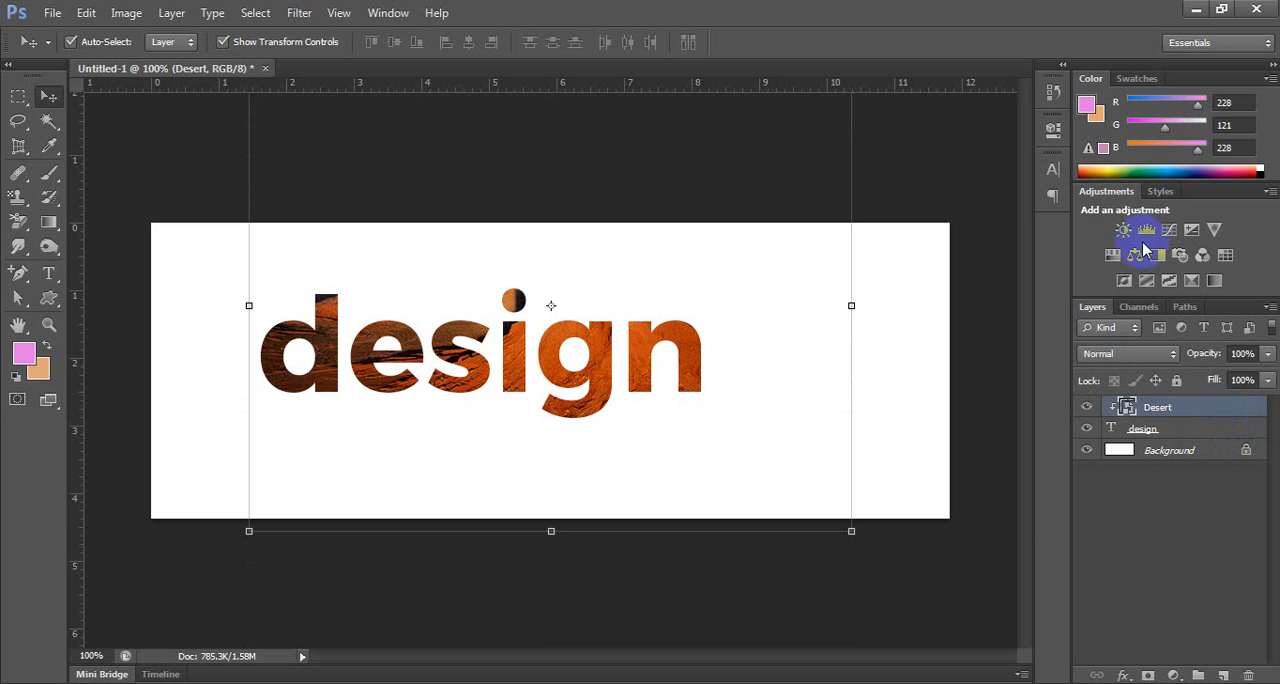
{"action": "left_click", "coordinate": [922, 168]}
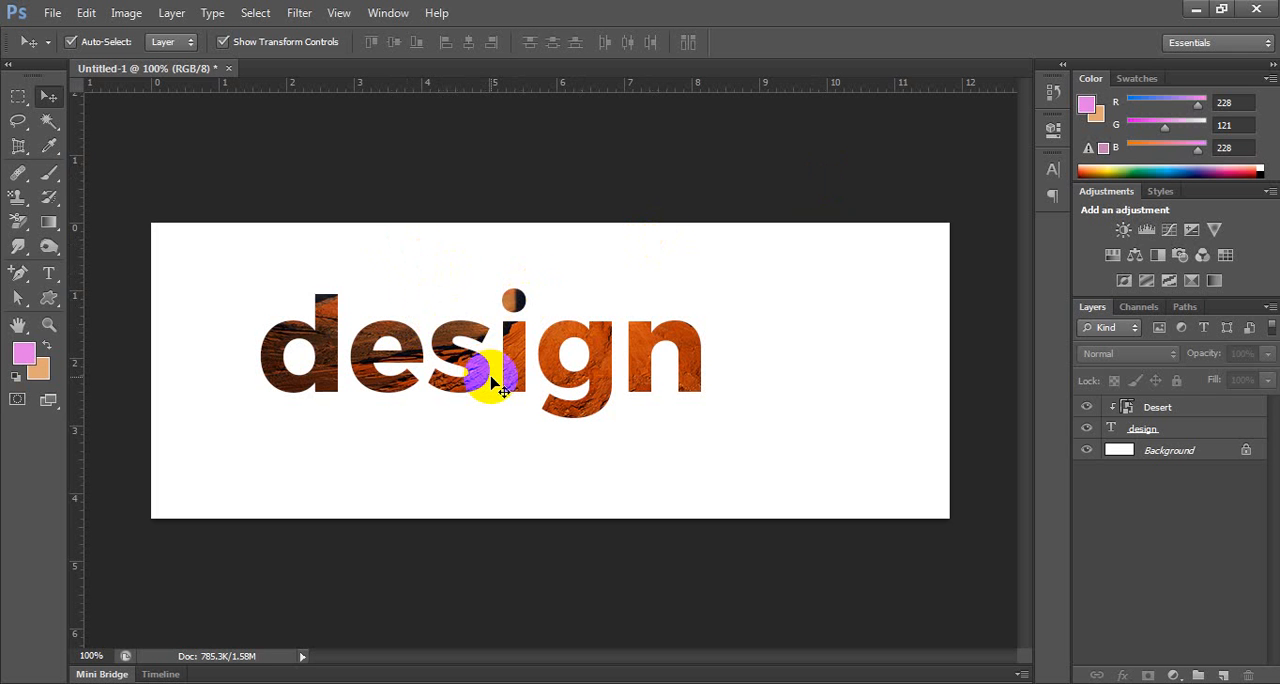
Create a new document from the U.S. Paper preset in Letter size, 8.5 by 11 inches at 300 pixels/inch.
{"action": "key", "text": "ctrl+n"}
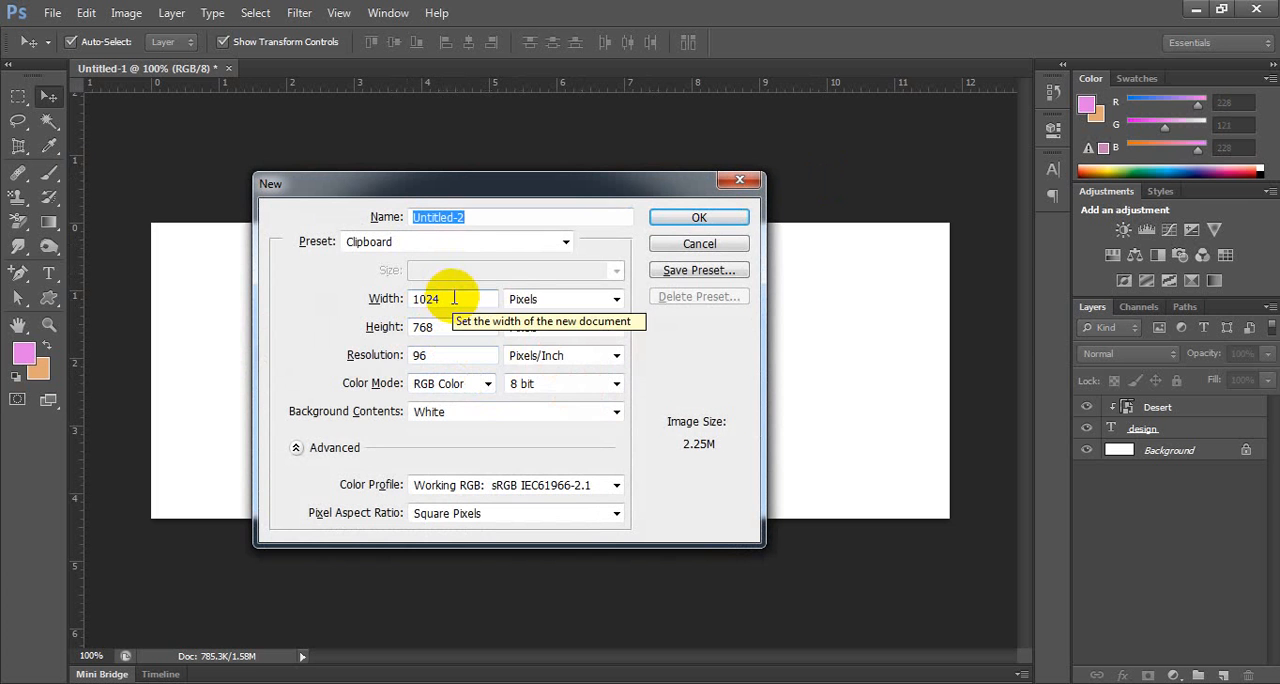
{"action": "left_click", "coordinate": [566, 243]}
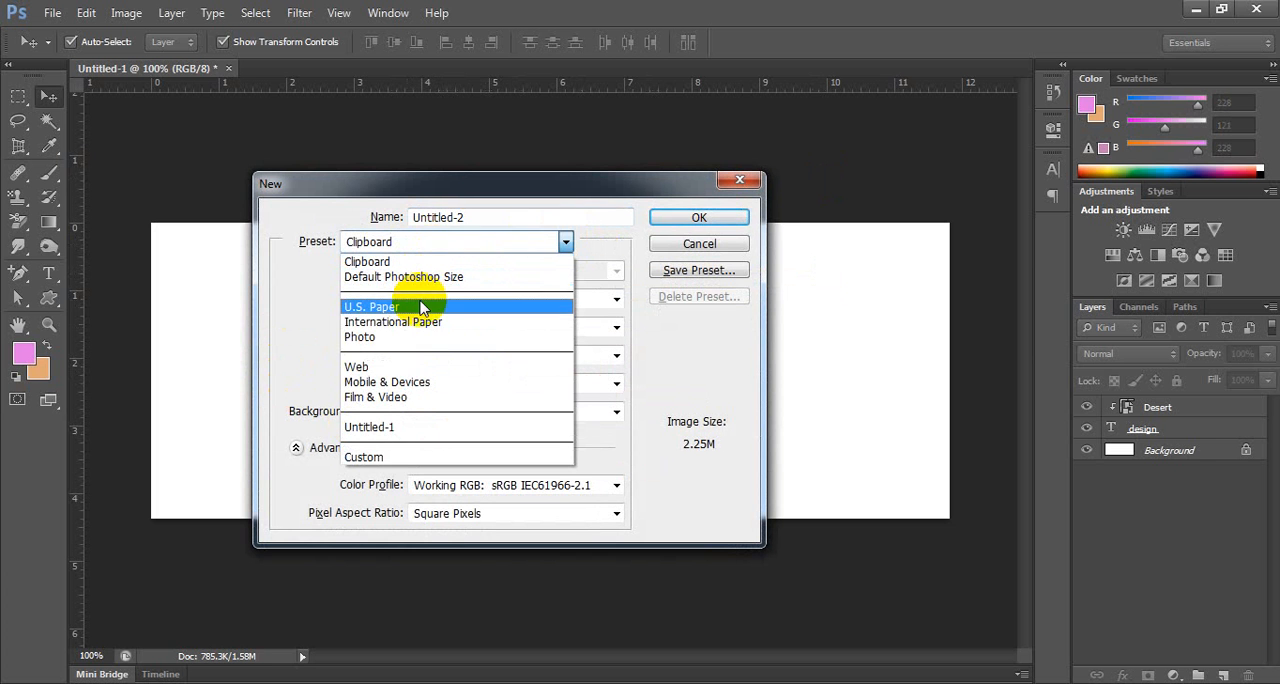
{"action": "left_click", "coordinate": [421, 309]}
{"action": "left_click", "coordinate": [460, 274]}
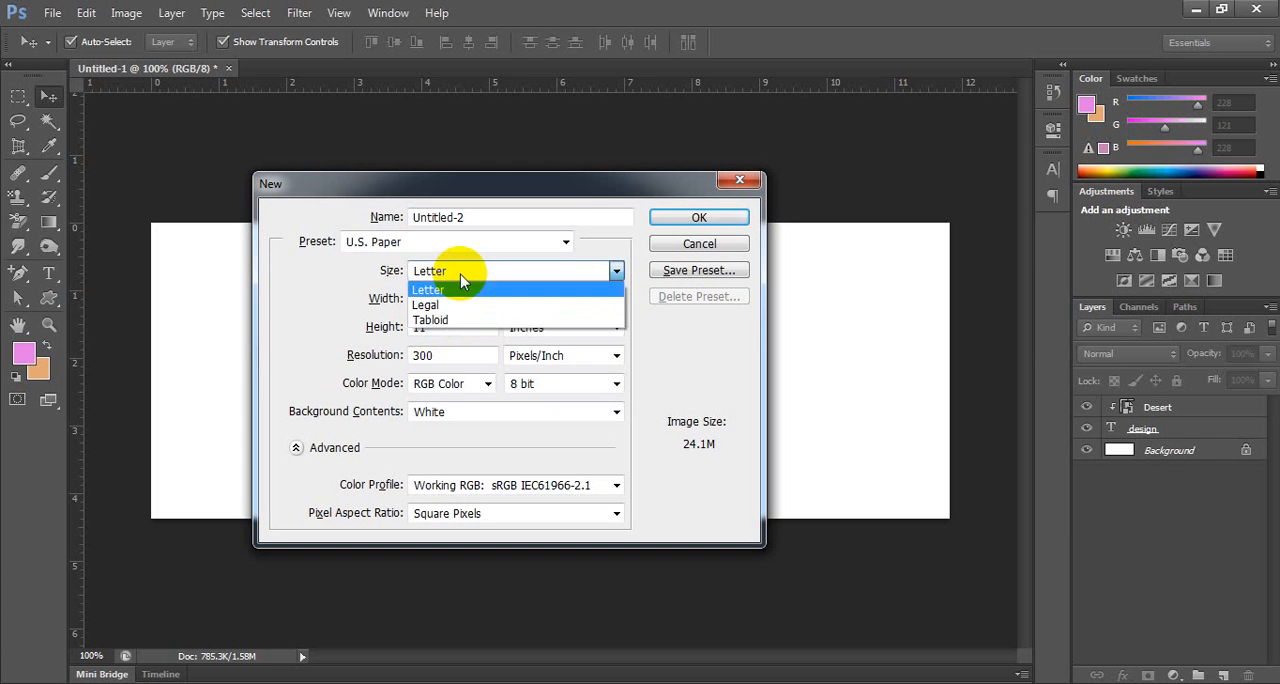
{"action": "left_click", "coordinate": [467, 277]}
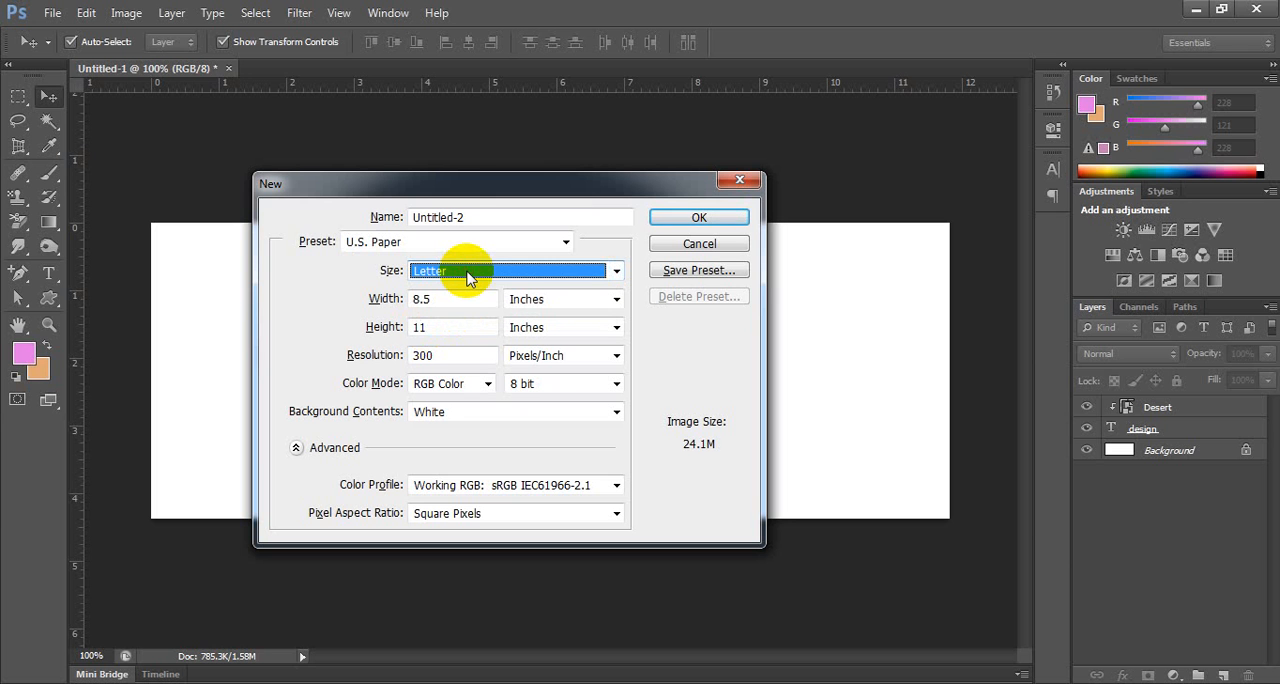
{"action": "left_click", "coordinate": [674, 217]}
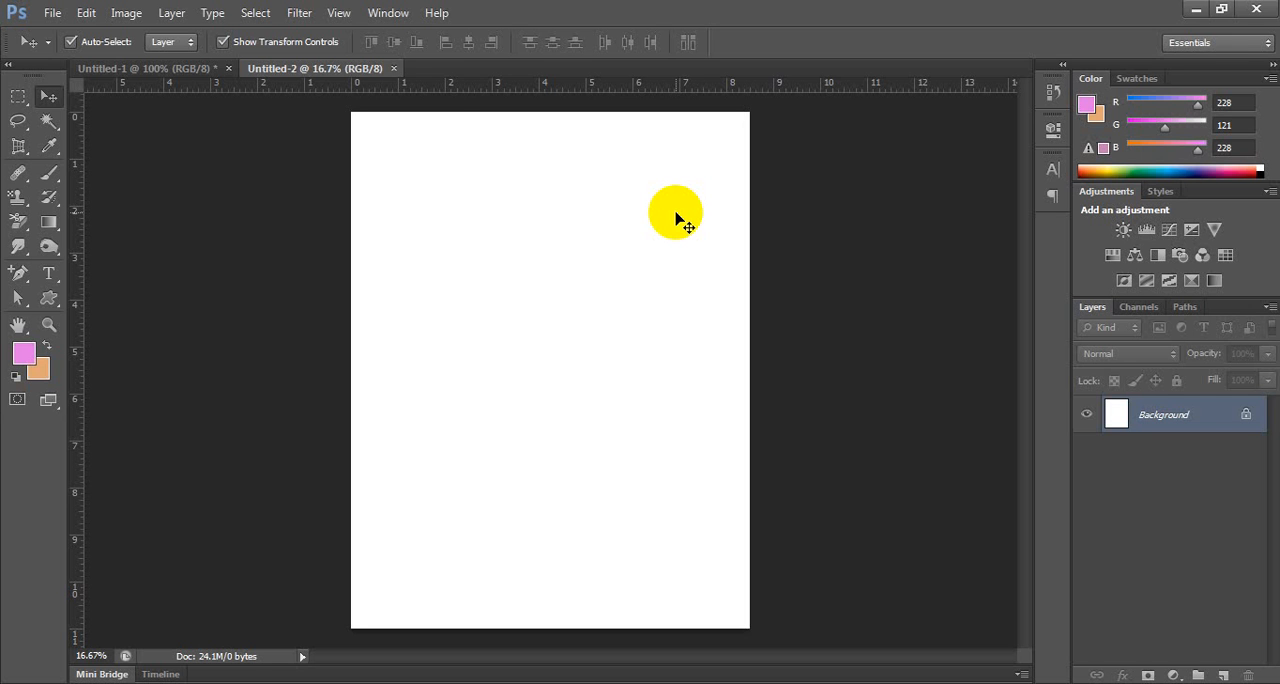
Place Chrysanthemum.jpg from Sample Pictures, scale it to about 5.9 inches wide and move it against the page's upper edge.
{"action": "left_click", "coordinate": [52, 13]}
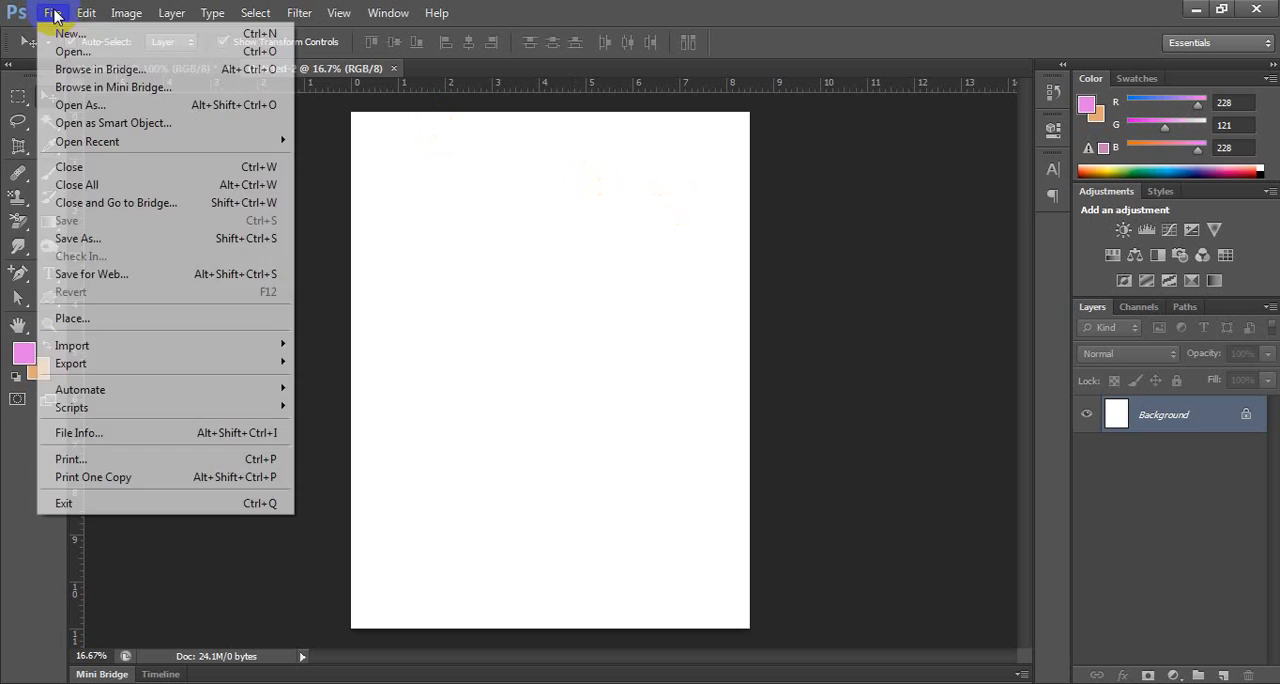
{"action": "left_click", "coordinate": [80, 318]}
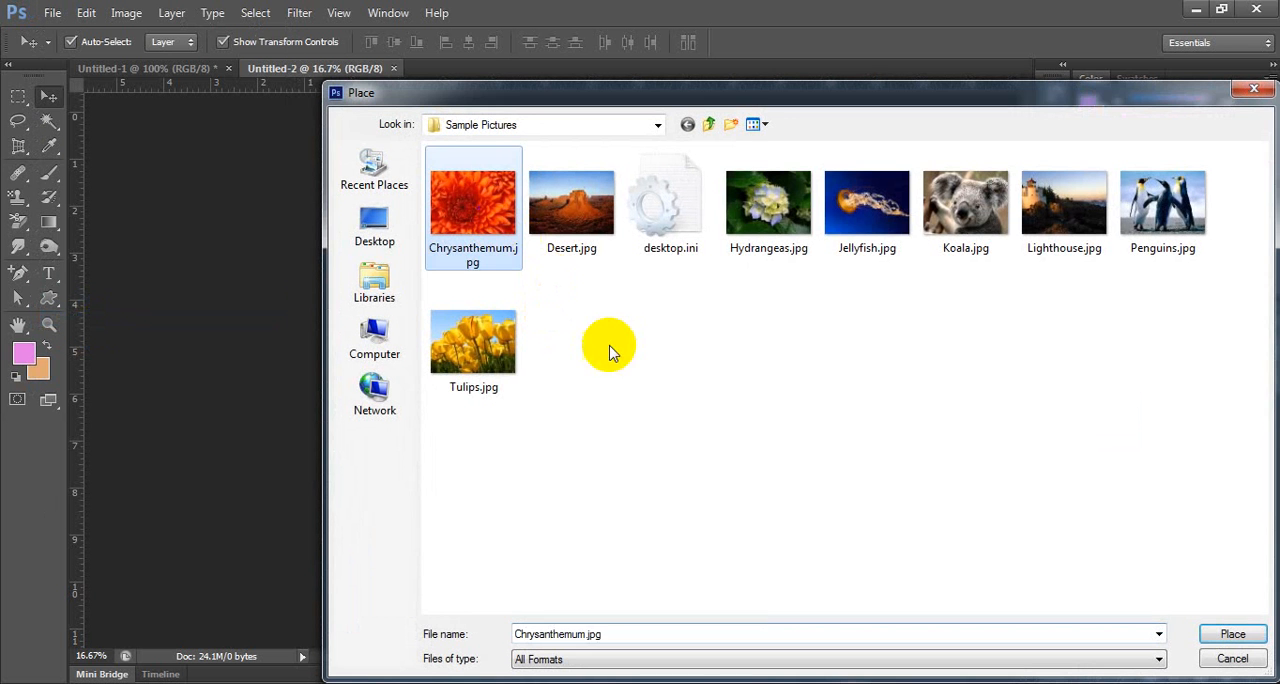
{"action": "left_click", "coordinate": [1236, 638]}
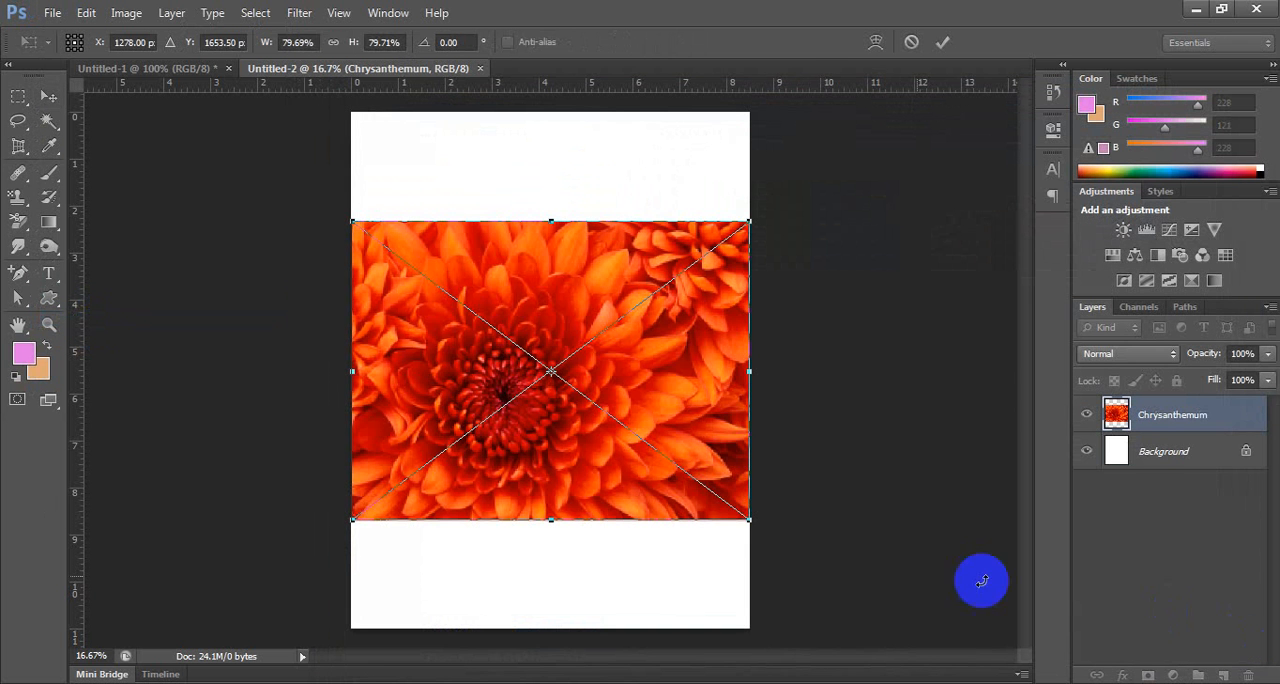
{"action": "left_click_drag", "start_coordinate": [748, 522], "coordinate": [716, 434]}
{"action": "left_click_drag", "start_coordinate": [551, 349], "coordinate": [560, 143]}
{"action": "key", "text": "Return"}
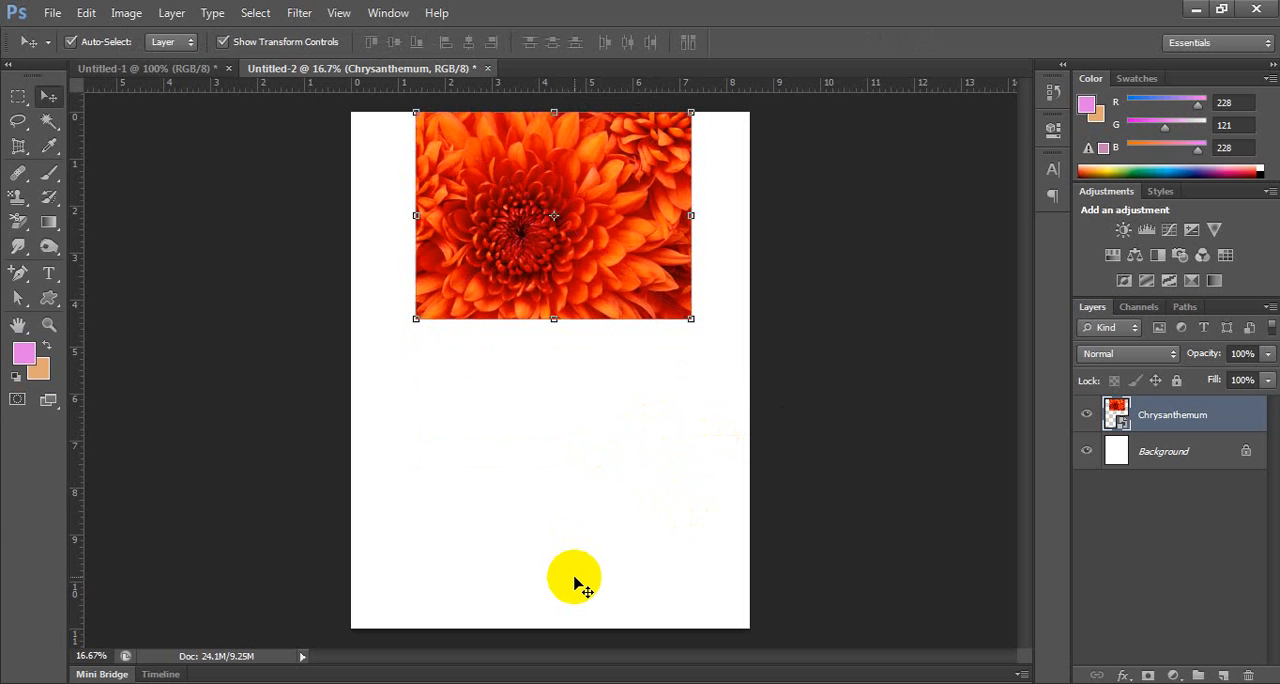
Place Desert.jpg from Sample Pictures and scale it around its centre to about 6 inches wide.
{"action": "left_click", "coordinate": [50, 12]}
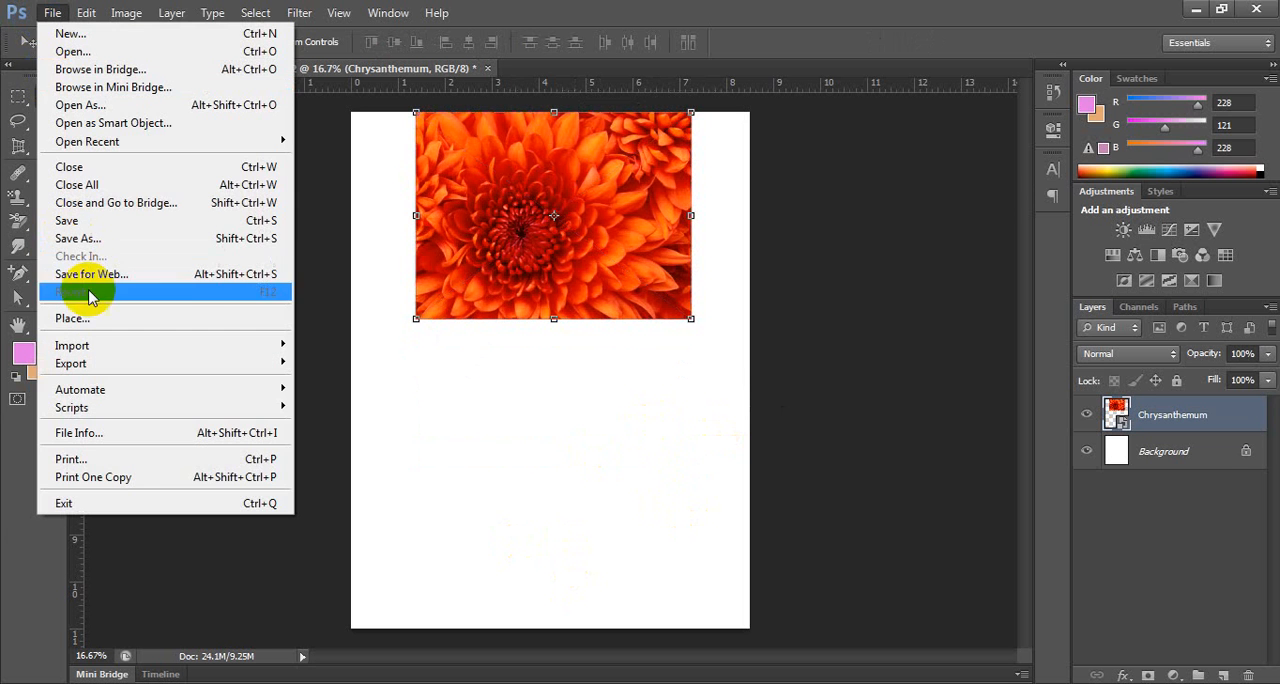
{"action": "left_click", "coordinate": [150, 318]}
{"action": "left_click", "coordinate": [560, 255]}
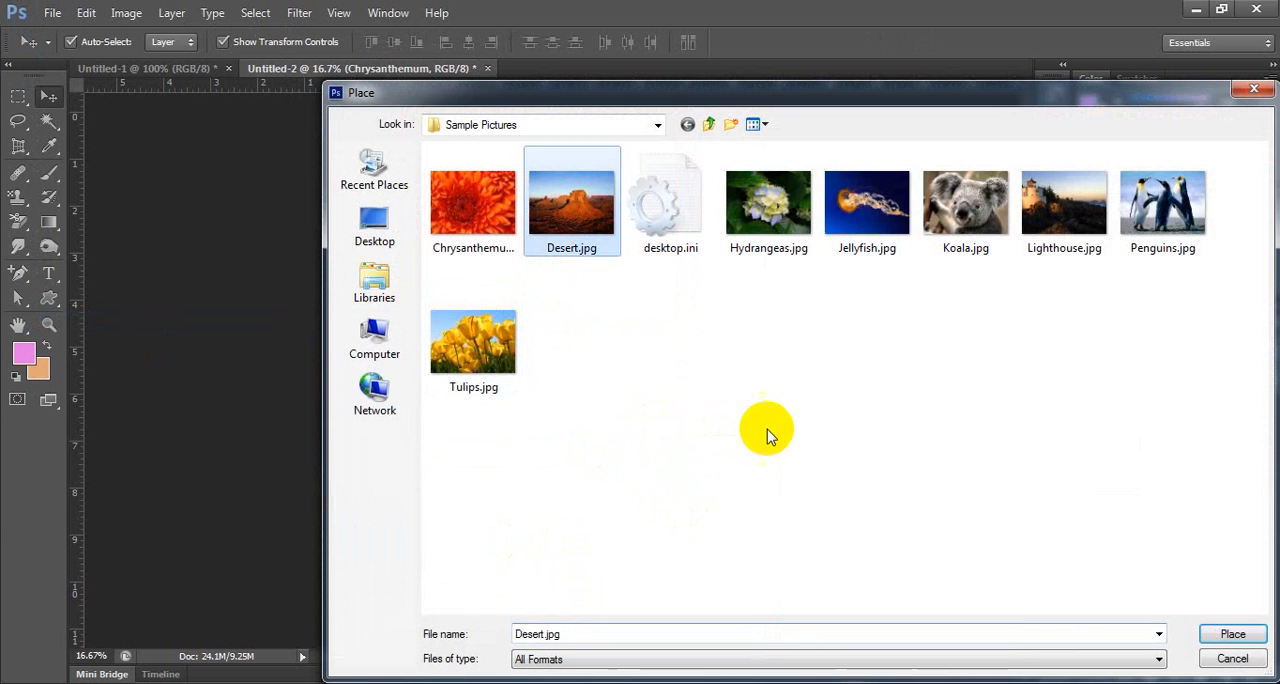
{"action": "left_click", "coordinate": [1220, 630]}
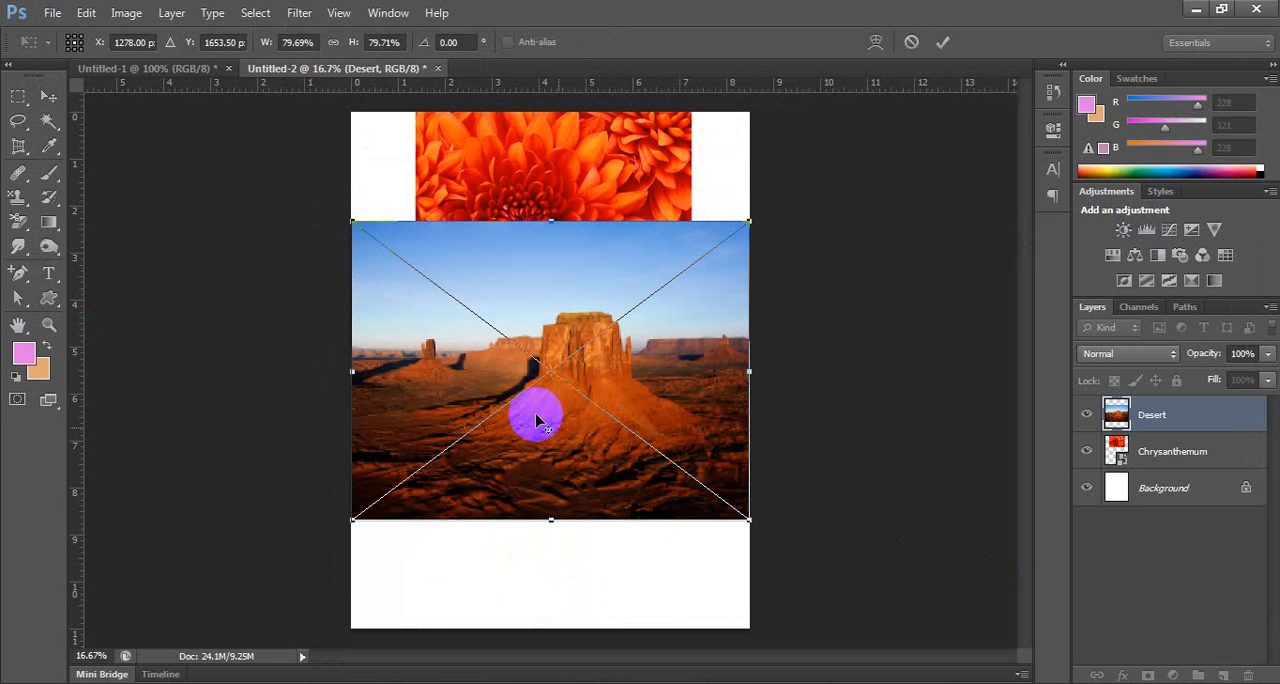
{"action": "left_click_drag", "start_coordinate": [745, 519], "coordinate": [704, 440]}
{"action": "key", "text": "Return"}
Nudge the Desert image straight down until it meets the page's lower edge, and deselect its layer.
{"action": "key", "text": "shift+Down"}
{"action": "key", "text": "shift+Down"}
{"action": "key", "text": "shift+Down"}
{"action": "key", "text": "shift+Down"}
{"action": "key", "text": "shift+Down"}
{"action": "key", "text": "shift+Down"}
{"action": "key", "text": "shift+Down"}
{"action": "key", "text": "shift+Down"}
{"action": "key", "text": "shift+Down"}
{"action": "key", "text": "shift+Down"}
{"action": "key", "text": "shift+Down"}
{"action": "key", "text": "shift+Down"}
{"action": "key", "text": "shift+Down"}
{"action": "key", "text": "shift+Down"}
{"action": "key", "text": "shift+Down"}
{"action": "key", "text": "shift+Down"}
{"action": "key", "text": "shift+Down"}
{"action": "key", "text": "shift+Down"}
{"action": "key", "text": "shift+Down"}
{"action": "key", "text": "shift+Down"}
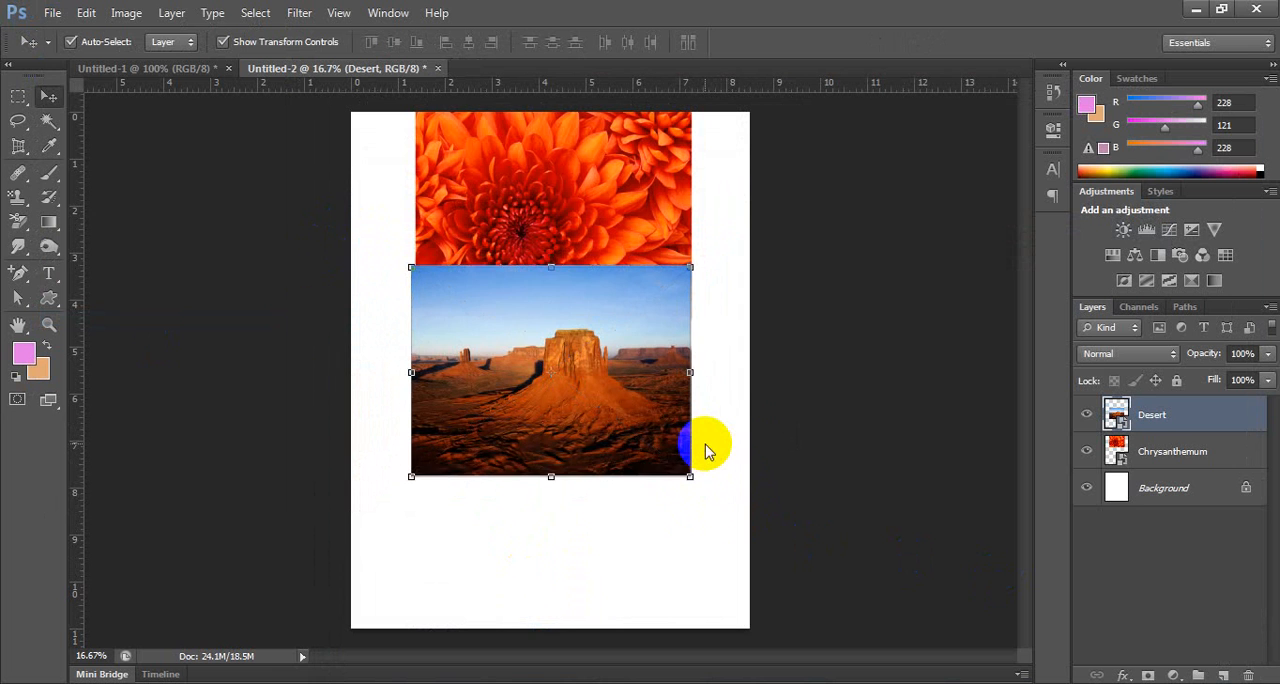
{"action": "key", "text": "shift+Down"}
{"action": "key", "text": "shift+Down"}
{"action": "key", "text": "shift+Down"}
{"action": "key", "text": "shift+Down"}
{"action": "key", "text": "shift+Down"}
{"action": "key", "text": "shift+Down"}
{"action": "key", "text": "shift+Down"}
{"action": "key", "text": "shift+Down"}
{"action": "key", "text": "shift+Down"}
{"action": "key", "text": "shift+Down"}
{"action": "key", "text": "shift+Down"}
{"action": "key", "text": "shift+Down"}
{"action": "key", "text": "shift+Down"}
{"action": "key", "text": "shift+Down"}
{"action": "key", "text": "shift+Down"}
{"action": "key", "text": "shift+Down"}
{"action": "key", "text": "shift+Down"}
{"action": "key", "text": "shift+Down"}
{"action": "key", "text": "shift+Down"}
{"action": "key", "text": "shift+Down"}
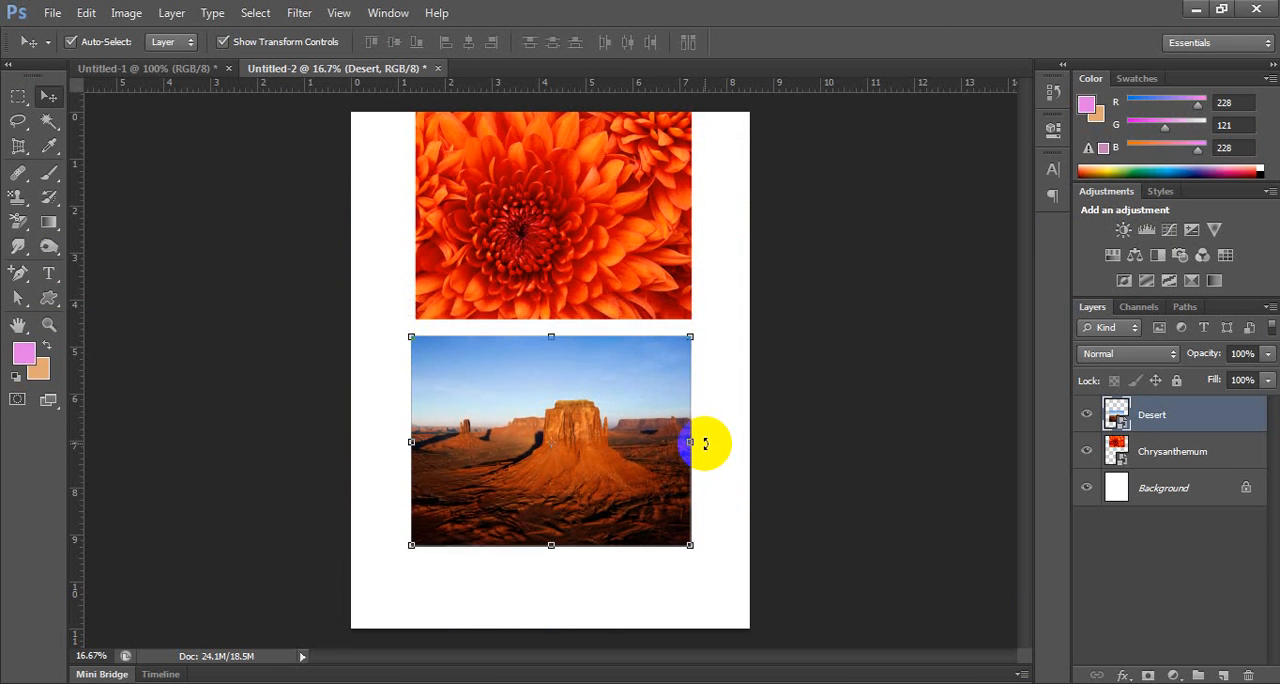
{"action": "key", "text": "shift+Down"}
{"action": "key", "text": "shift+Down"}
{"action": "key", "text": "shift+Down"}
{"action": "key", "text": "shift+Down"}
{"action": "key", "text": "shift+Down"}
{"action": "key", "text": "shift+Down"}
{"action": "key", "text": "shift+Down"}
{"action": "key", "text": "shift+Down"}
{"action": "key", "text": "shift+Down"}
{"action": "key", "text": "shift+Down"}
{"action": "key", "text": "shift+Down"}
{"action": "key", "text": "shift+Down"}
{"action": "key", "text": "shift+Down"}
{"action": "key", "text": "shift+Down"}
{"action": "key", "text": "shift+Down"}
{"action": "key", "text": "shift+Down"}
{"action": "key", "text": "shift+Down"}
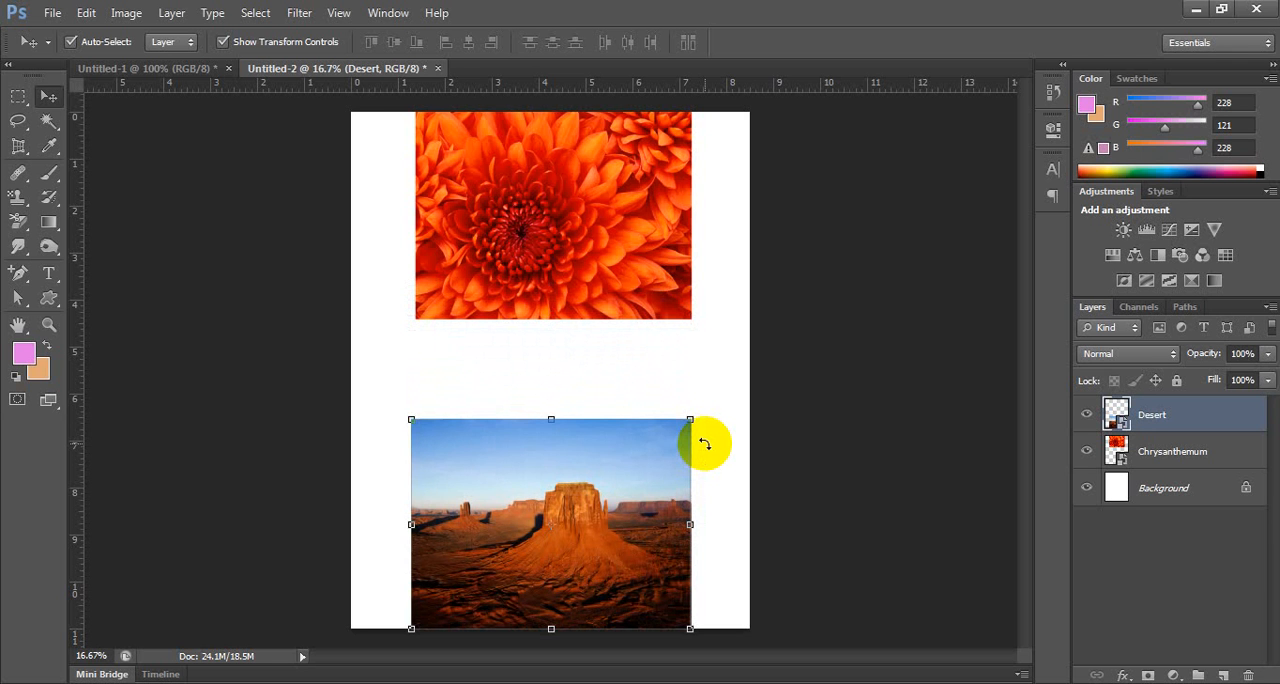
{"action": "left_click", "coordinate": [484, 362]}
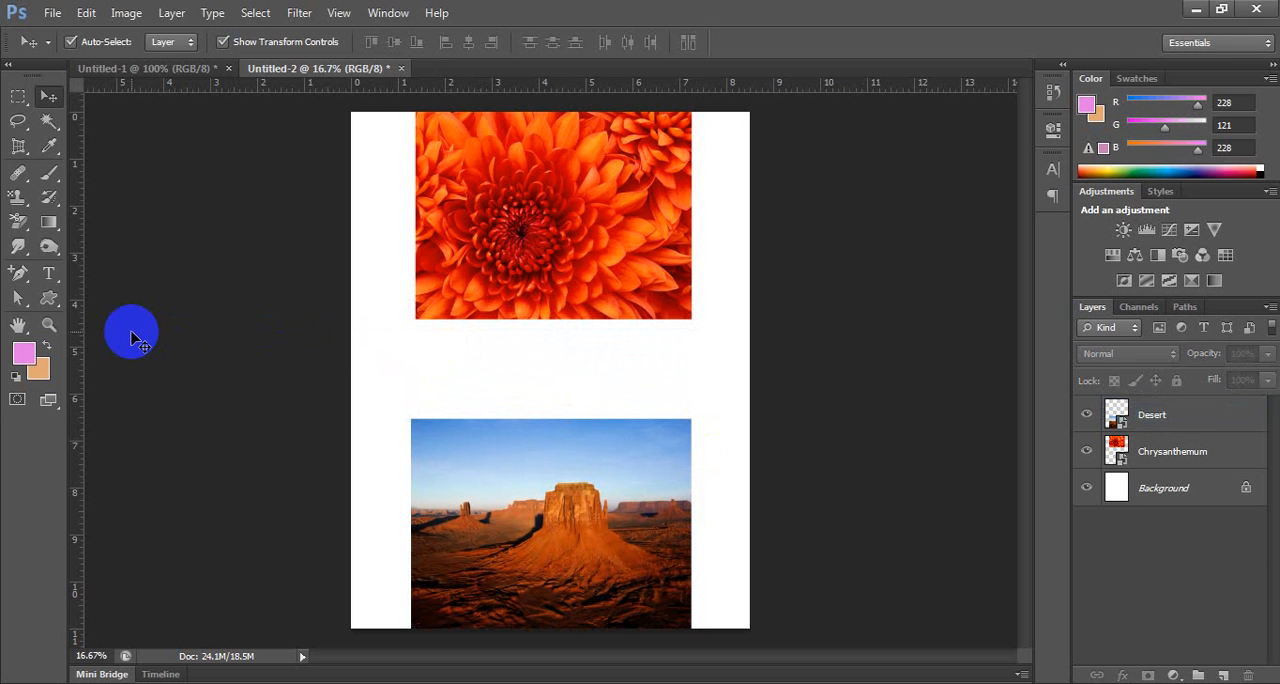
Draw an oval speech bubble custom shape about 1338 by 908 px over the lower part of the Chrysanthemum image.
{"action": "left_click", "coordinate": [48, 297]}
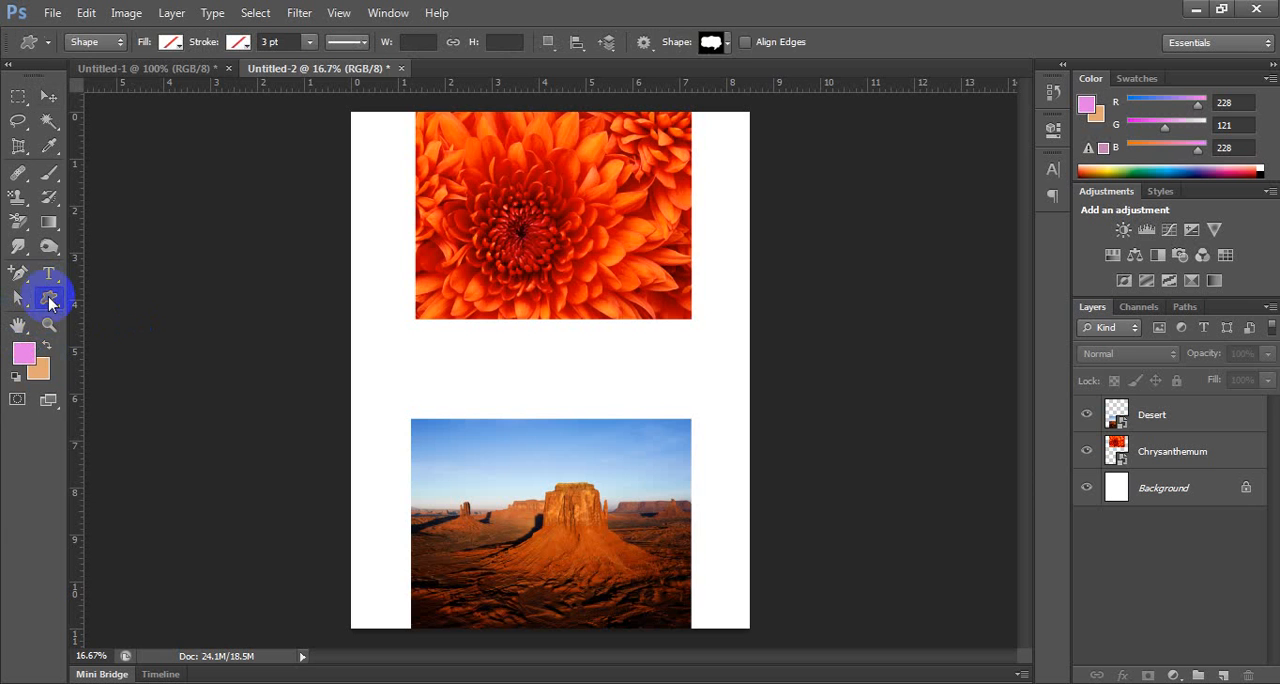
{"action": "left_click", "coordinate": [724, 44]}
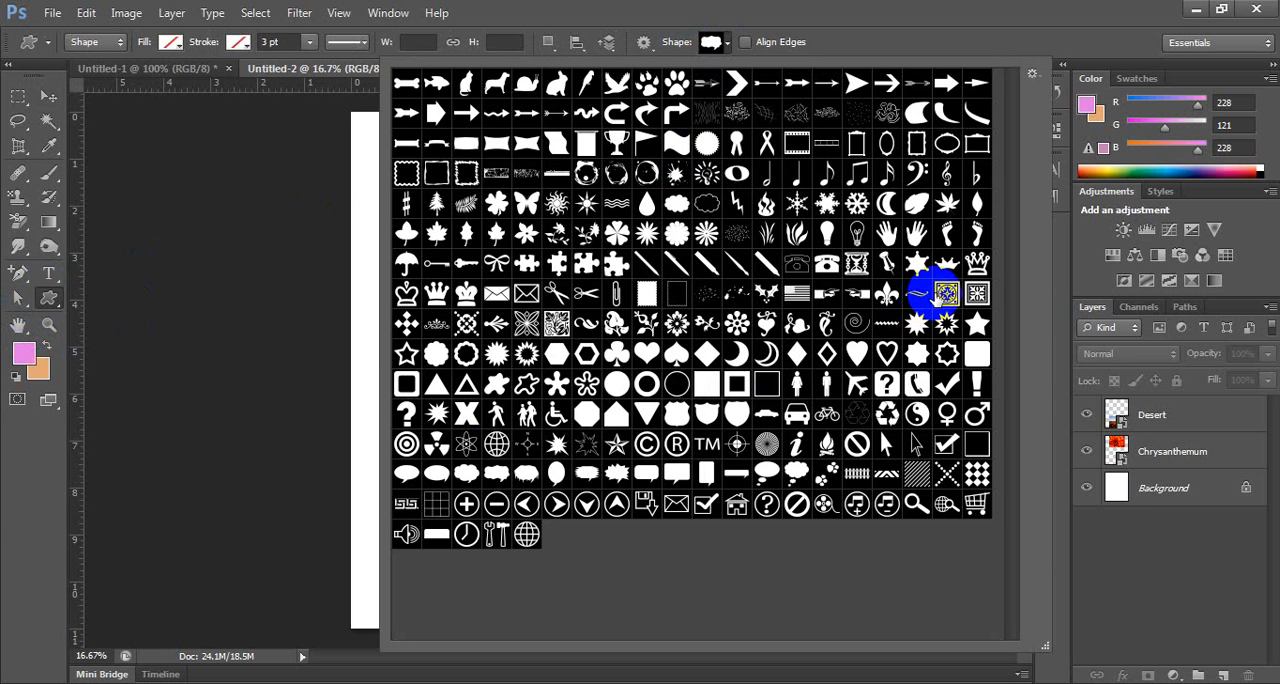
{"action": "left_click", "coordinate": [436, 473]}
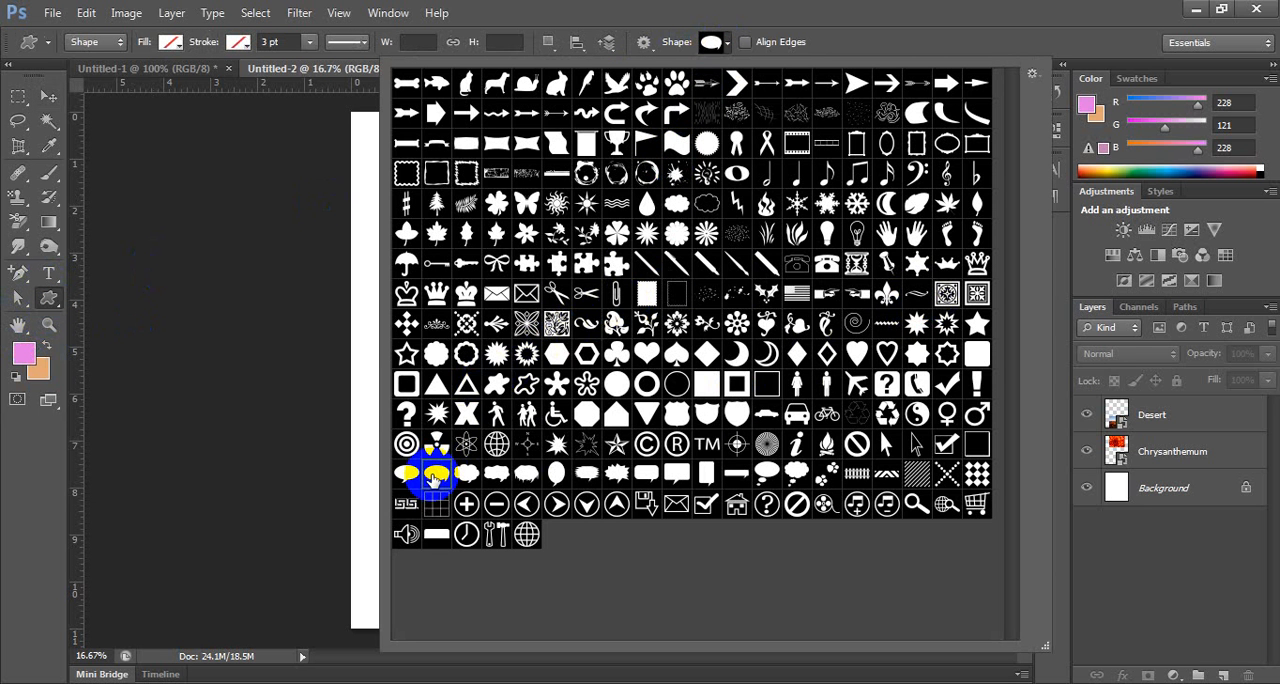
{"action": "left_click", "coordinate": [798, 29]}
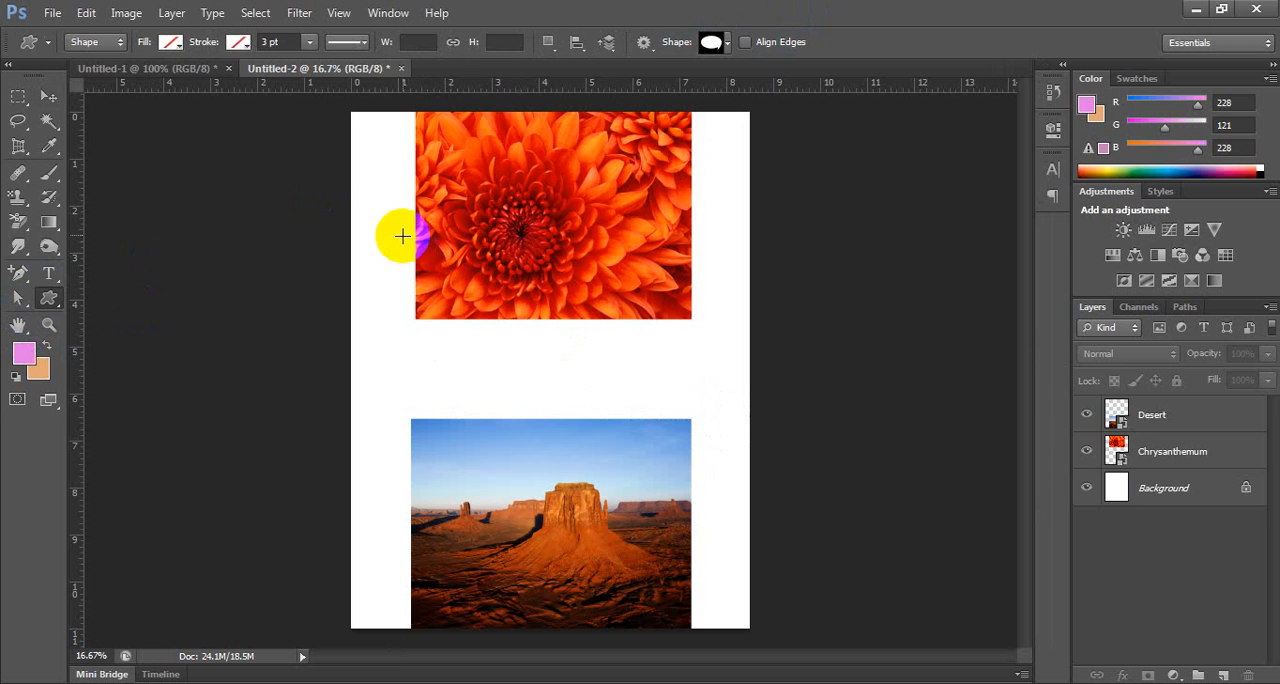
{"action": "left_click_drag", "start_coordinate": [400, 236], "coordinate": [609, 492]}
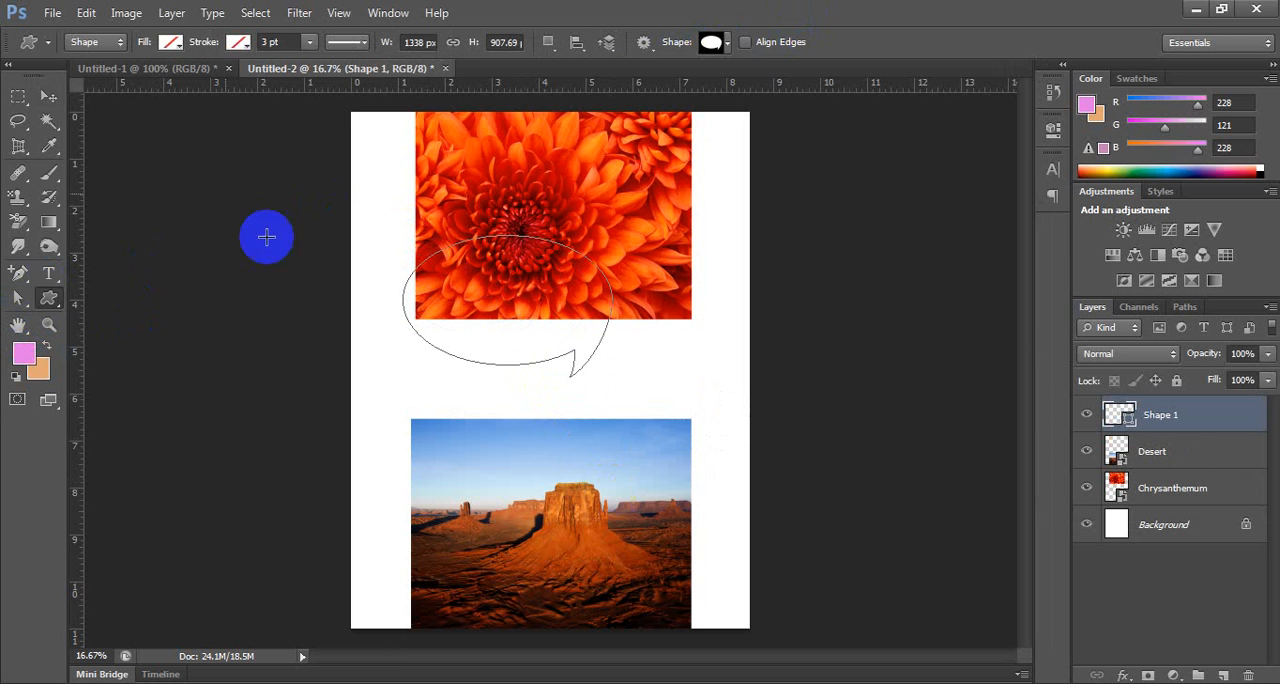
Fill the speech bubble with light purple and move it between the two photos, its tail reaching the Desert image.
{"action": "left_click", "coordinate": [170, 41]}
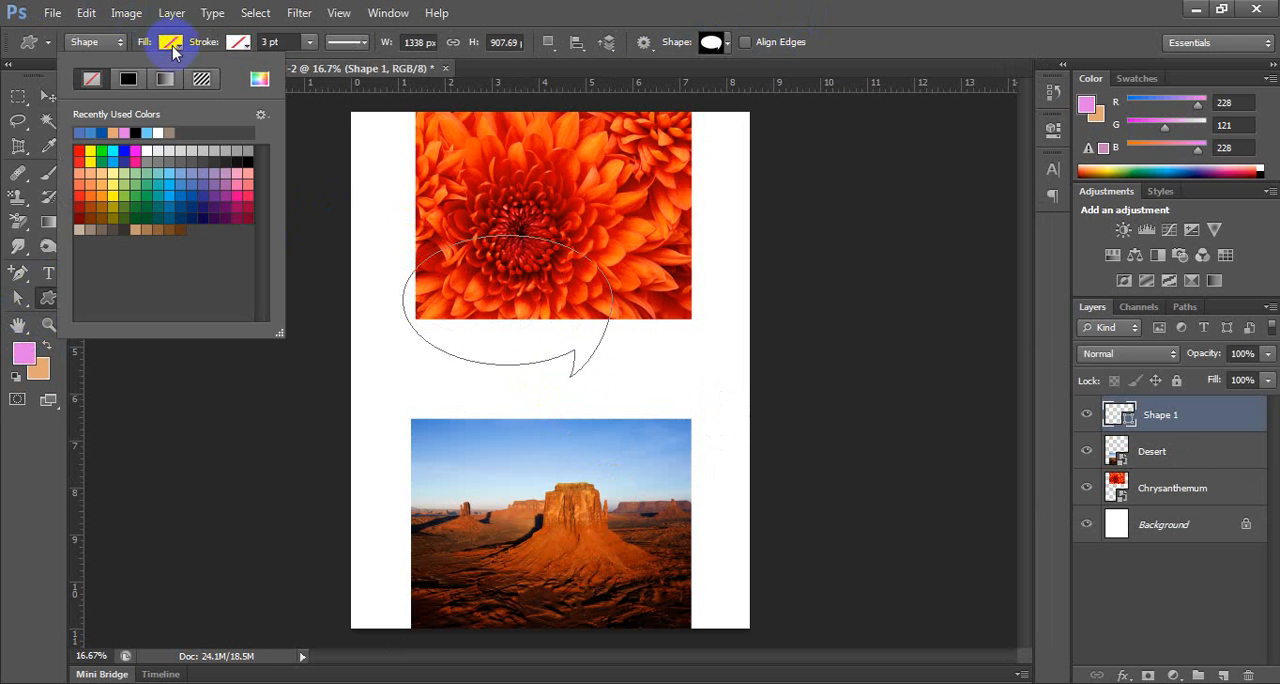
{"action": "left_click", "coordinate": [228, 183]}
{"action": "left_click", "coordinate": [530, 366]}
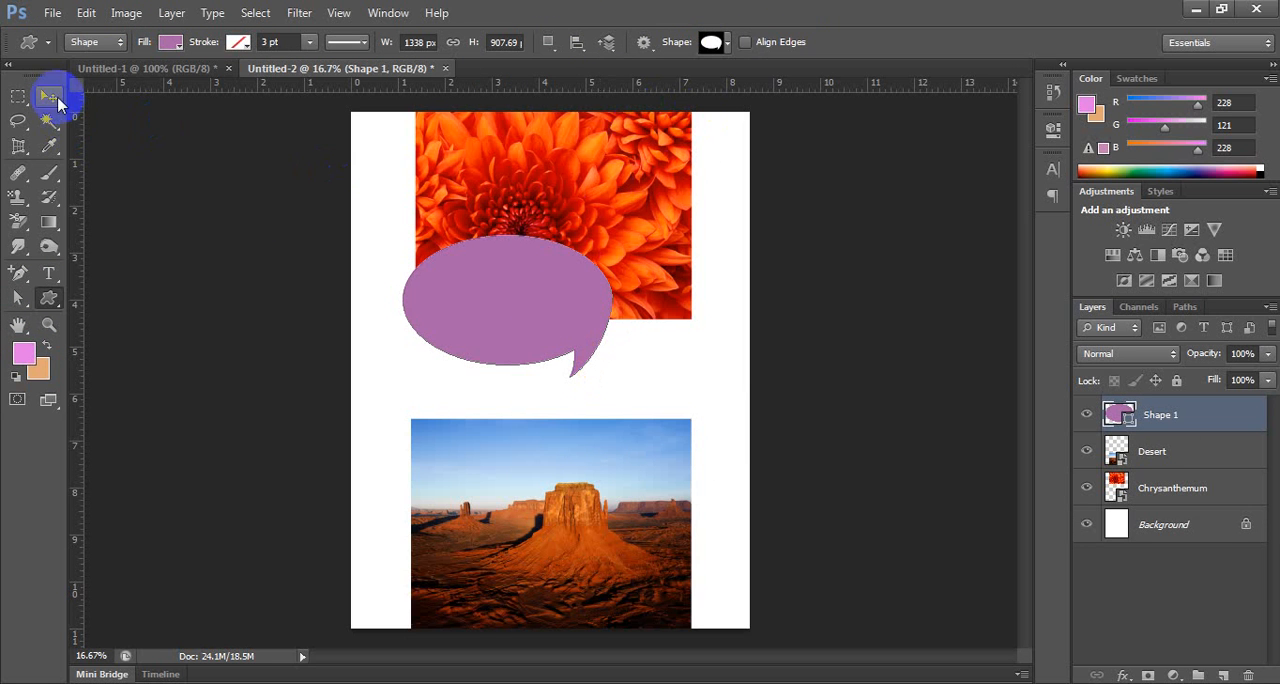
{"action": "left_click", "coordinate": [49, 97]}
{"action": "left_click_drag", "start_coordinate": [443, 264], "coordinate": [570, 300]}
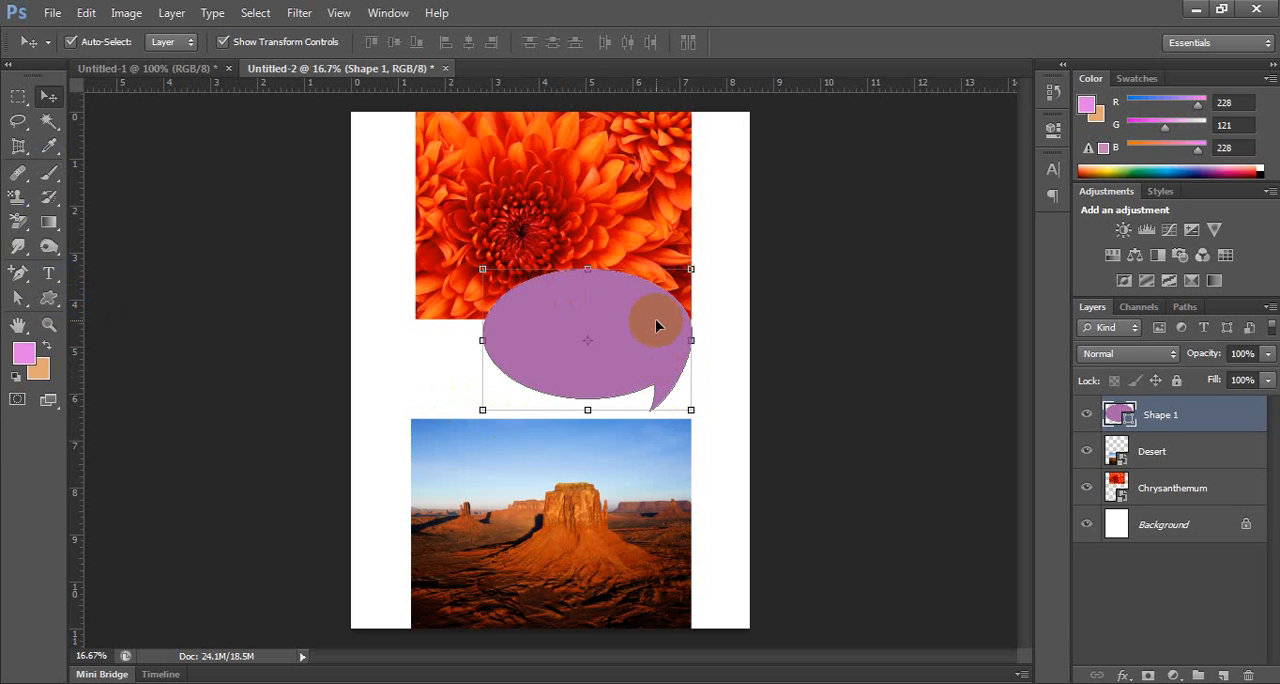
{"action": "left_click_drag", "start_coordinate": [655, 325], "coordinate": [656, 333]}
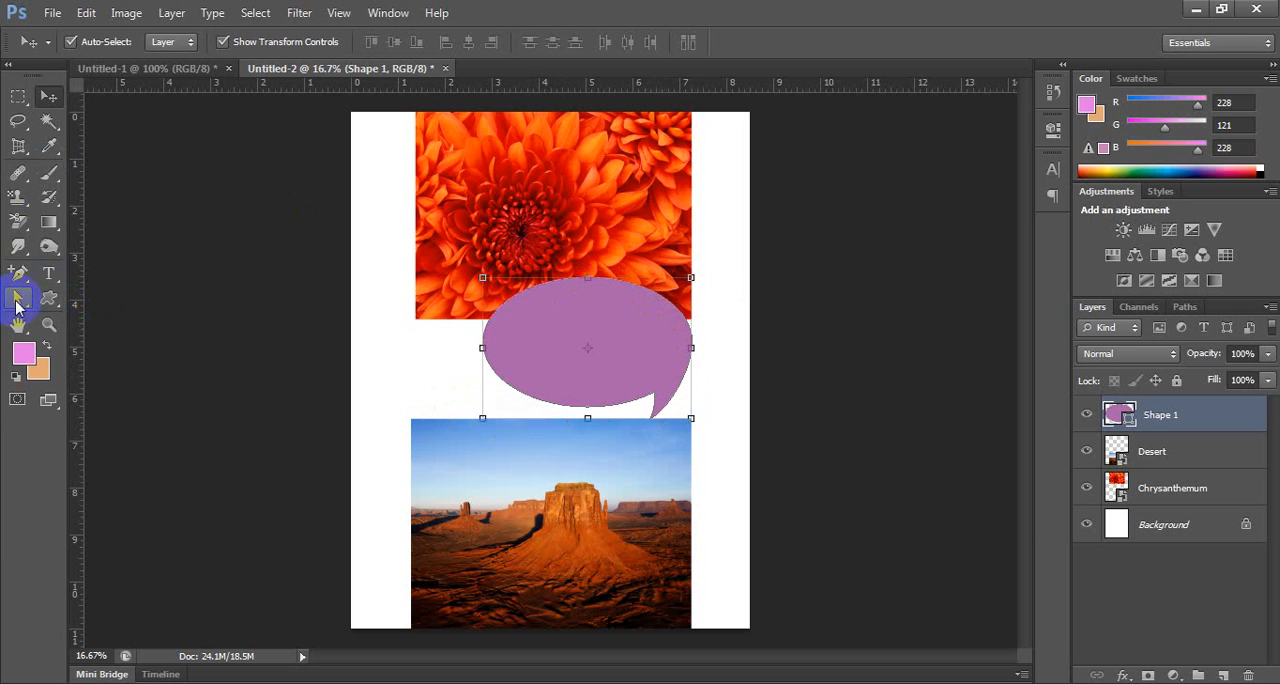
Add area text inside the speech bubble shape, filling it with the repeated placeholder letters dgs.
{"action": "left_click", "coordinate": [50, 280]}
{"action": "left_click", "coordinate": [568, 363]}
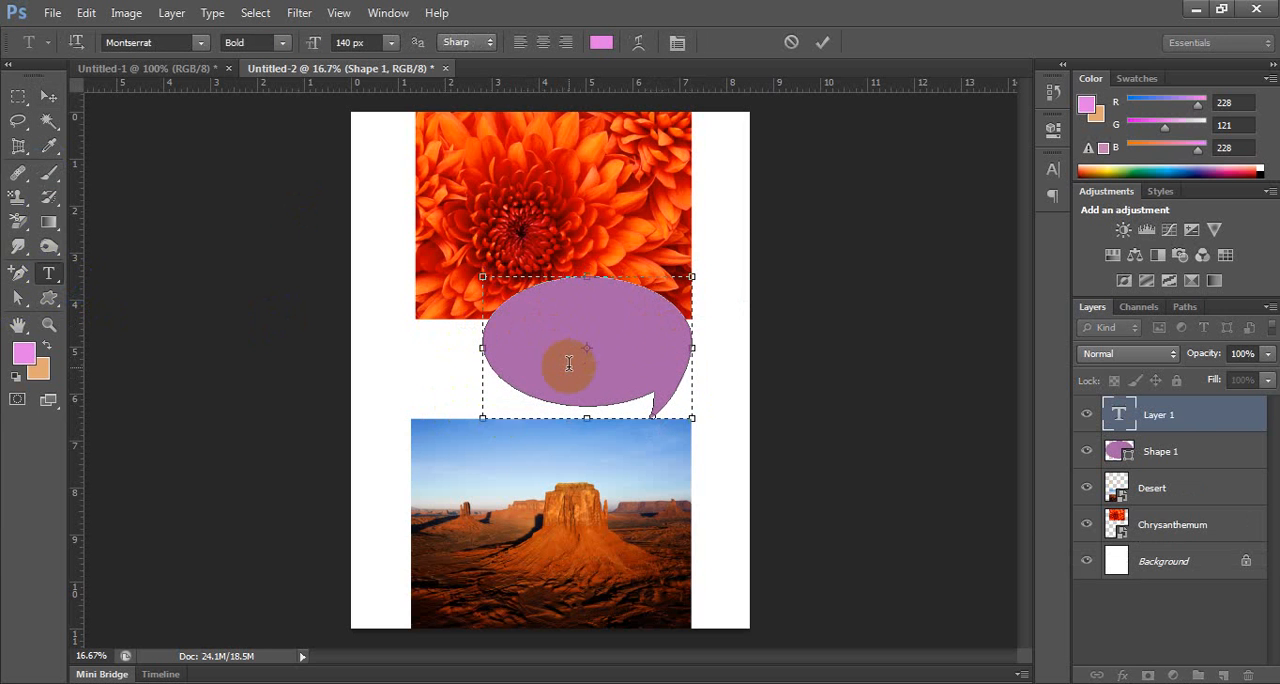
{"action": "type", "text": "dgsdgsdgsdgsd"}
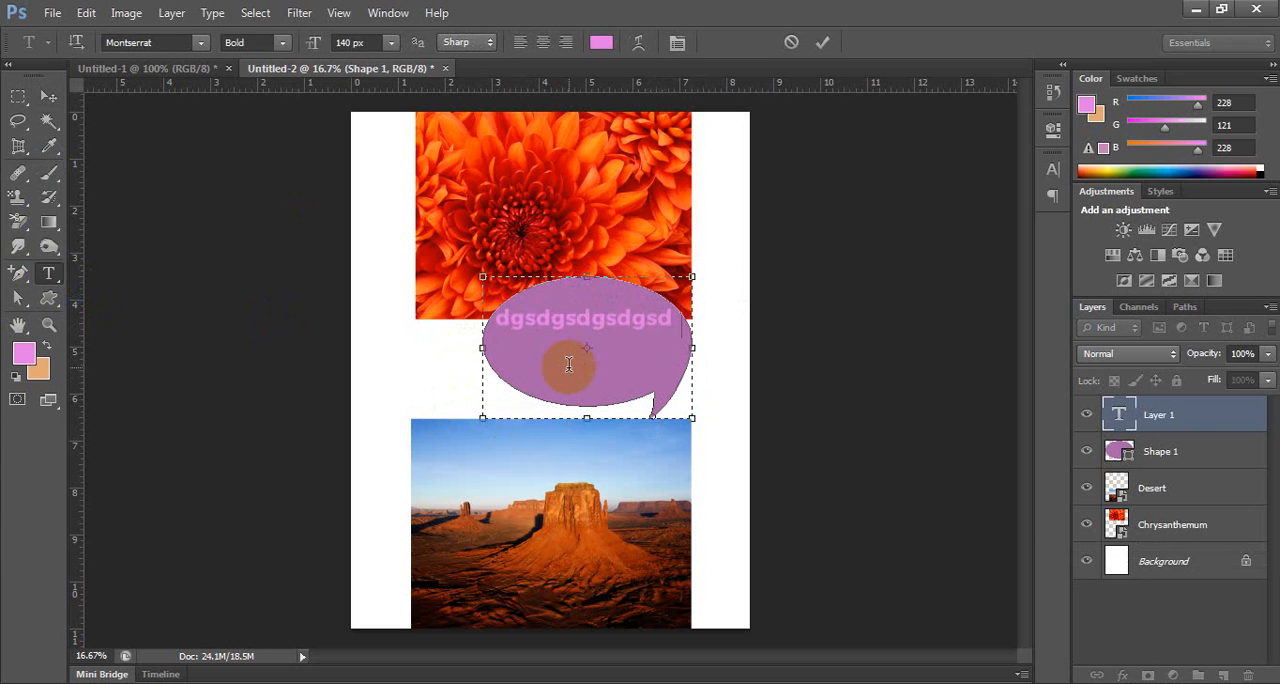
{"action": "type", "text": "gsdgsdgsdgsdgsdg"}
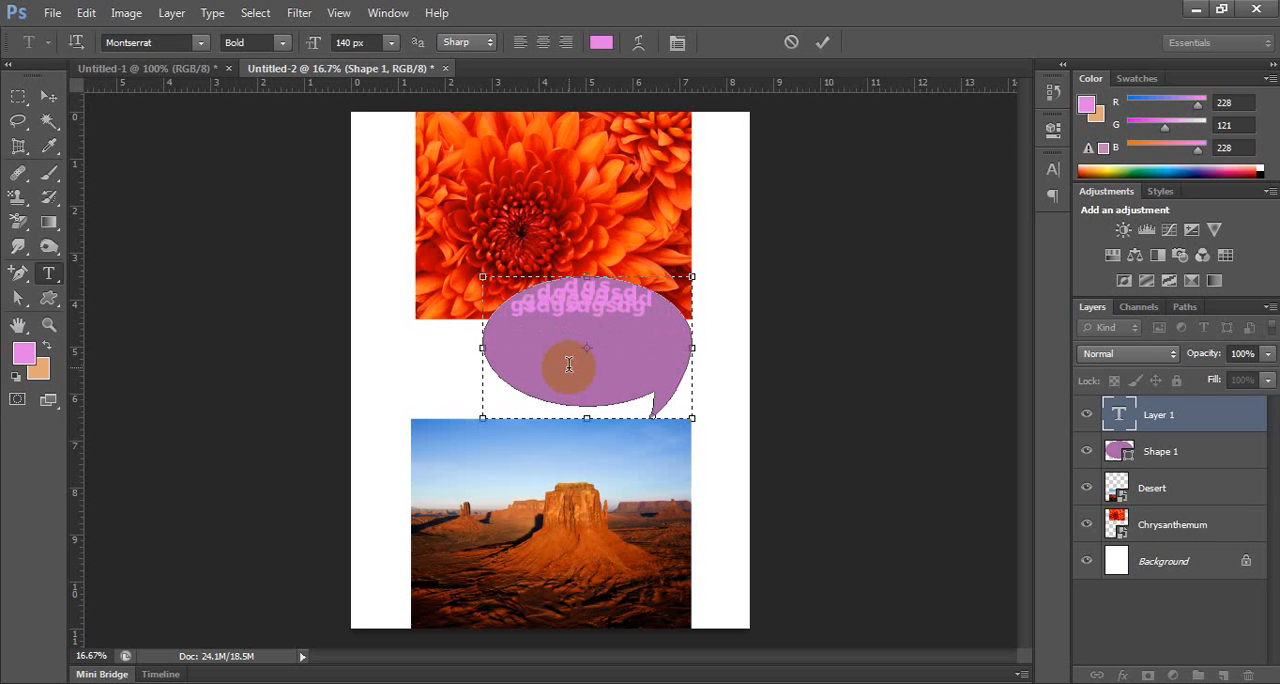
Select the placeholder text layer together with the speech bubble shape layer and delete both.
{"action": "left_click", "coordinate": [1202, 449]}
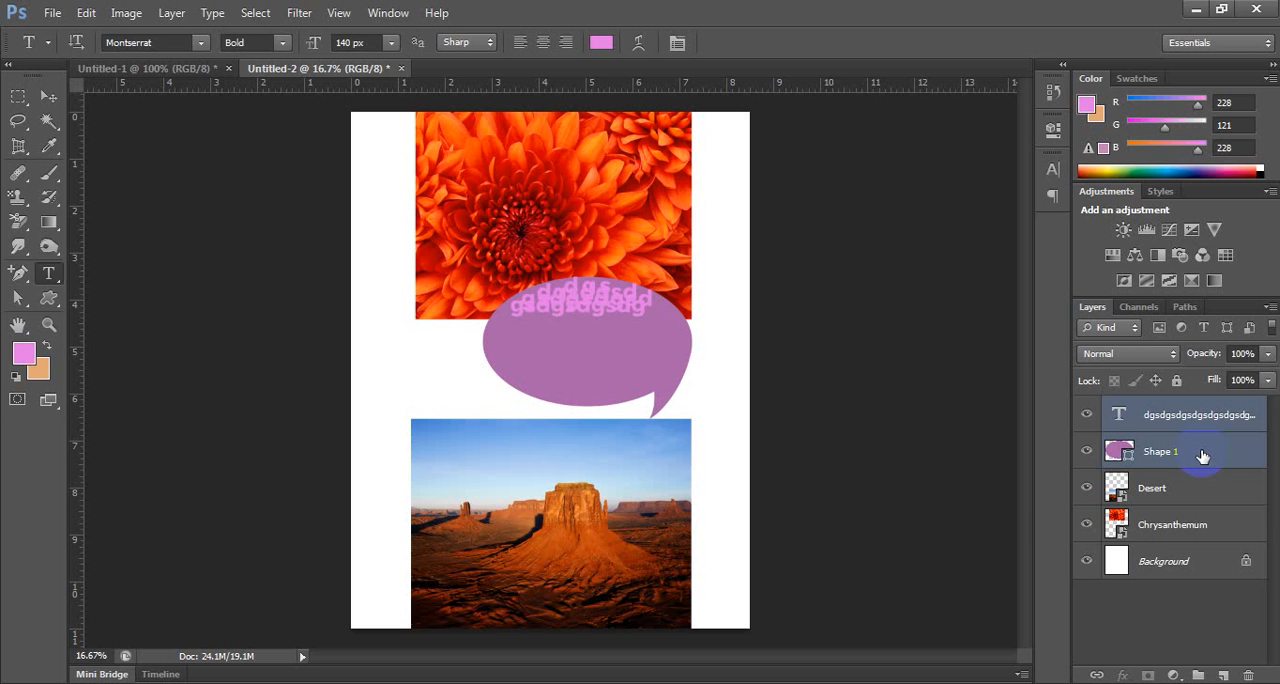
{"action": "left_click_drag", "start_coordinate": [1200, 422], "coordinate": [1250, 674]}
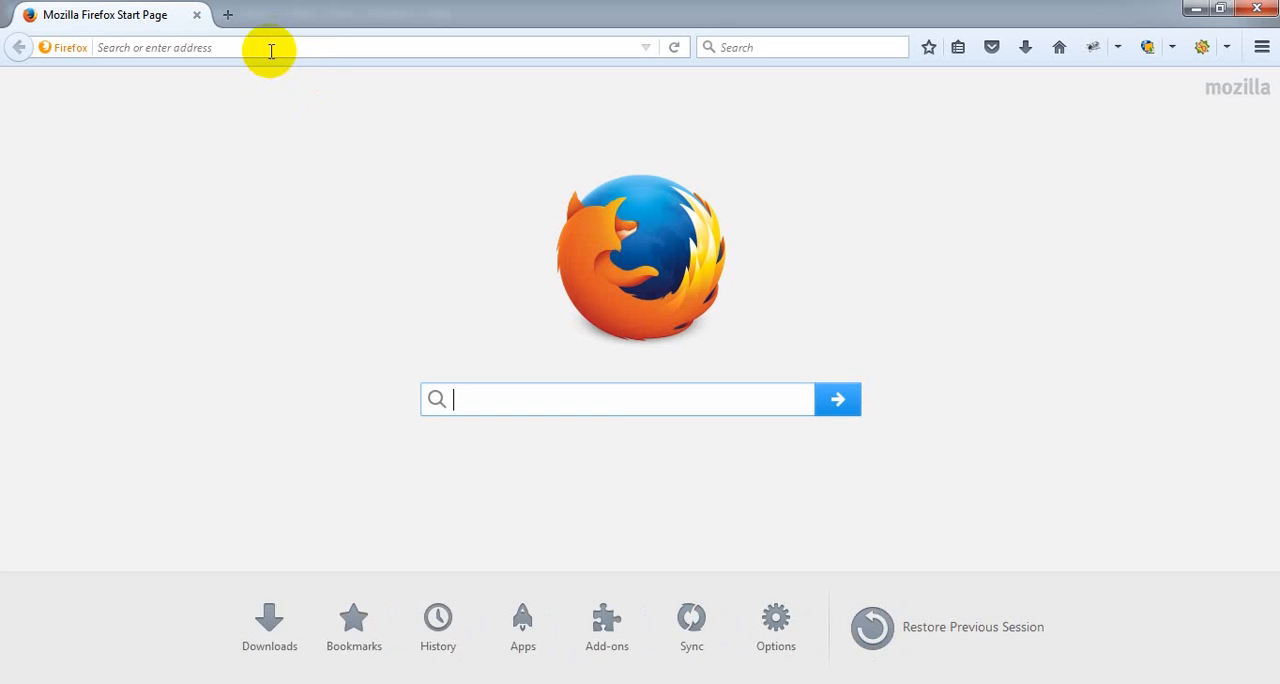
Switch to Firefox, search for "google image" and show the image results.
{"action": "left_click", "coordinate": [326, 44]}
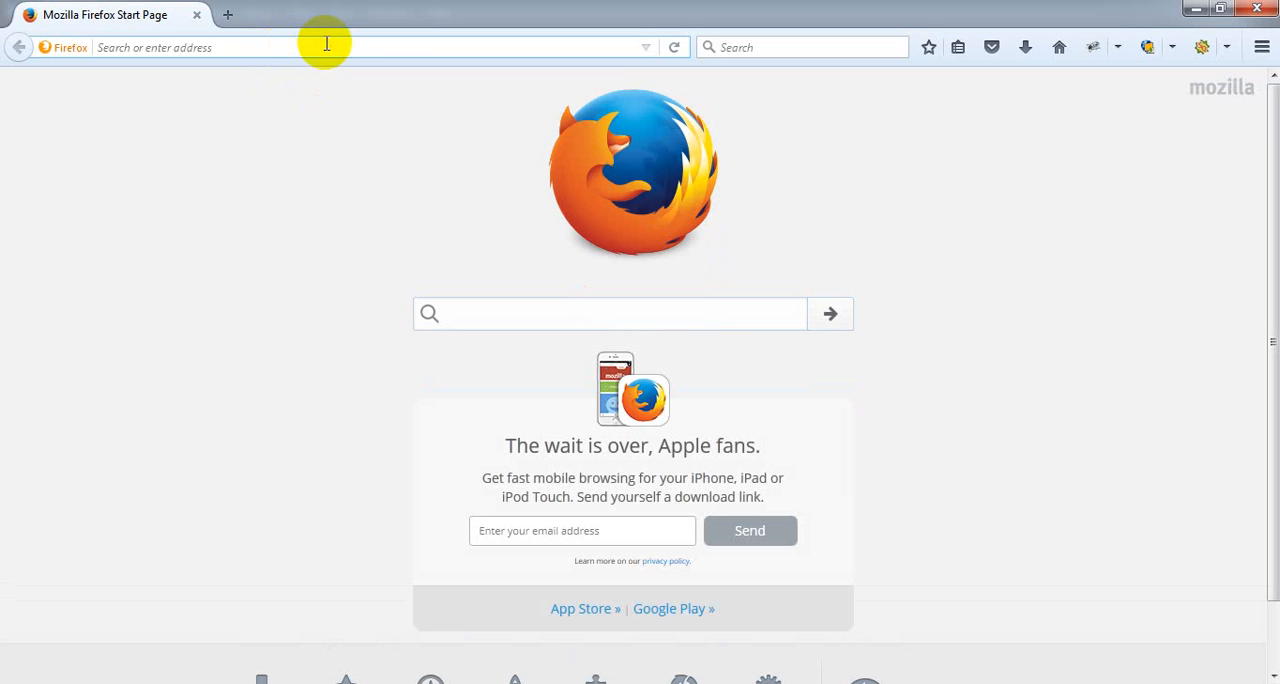
{"action": "type", "text": "google"}
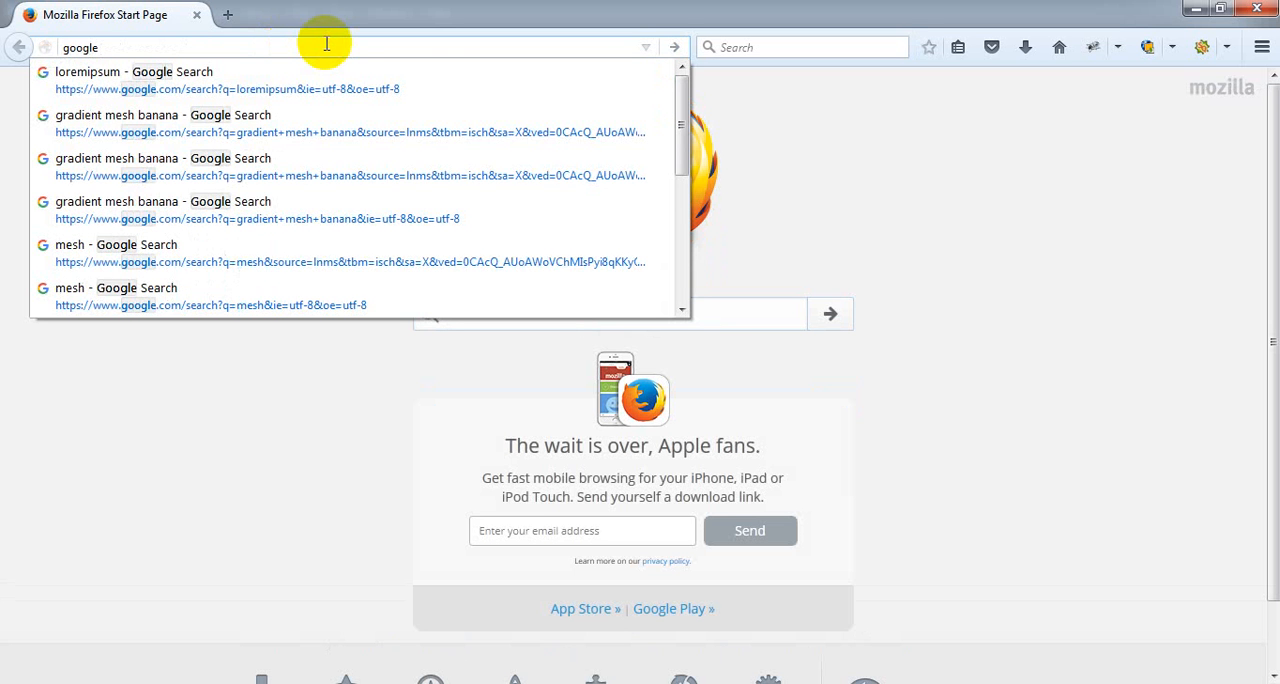
{"action": "type", "text": " image"}
{"action": "key", "text": "Return"}
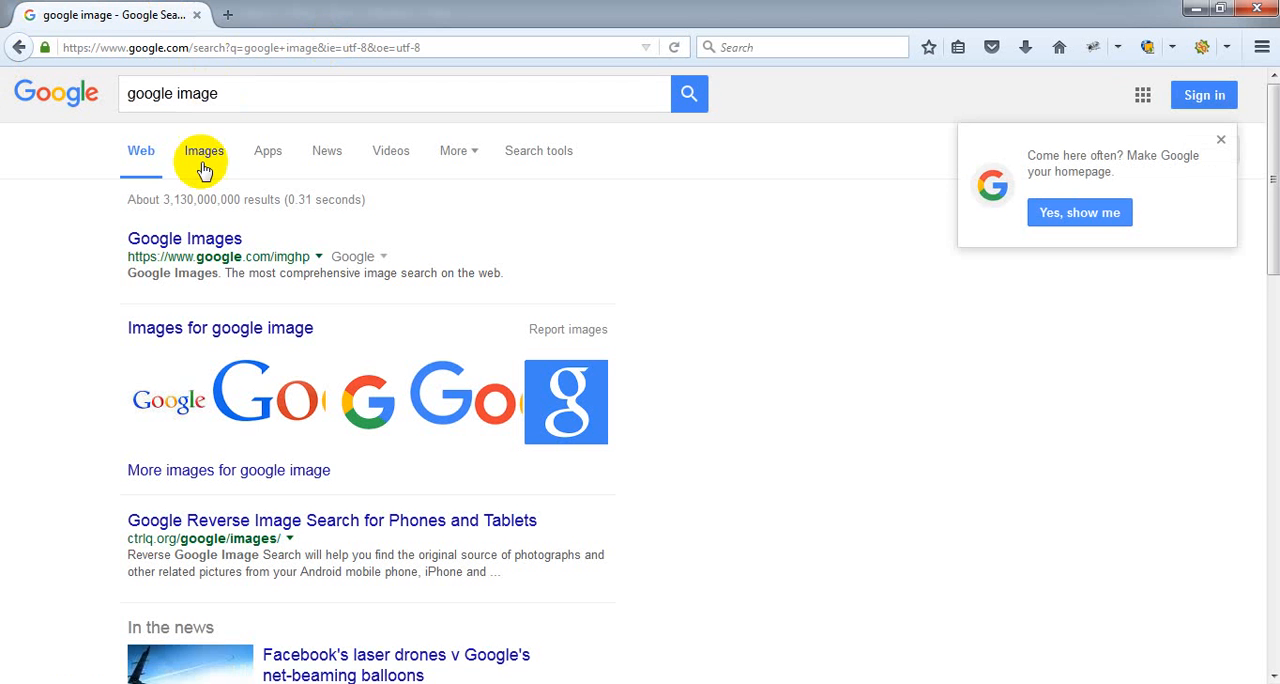
{"action": "left_click", "coordinate": [202, 155]}
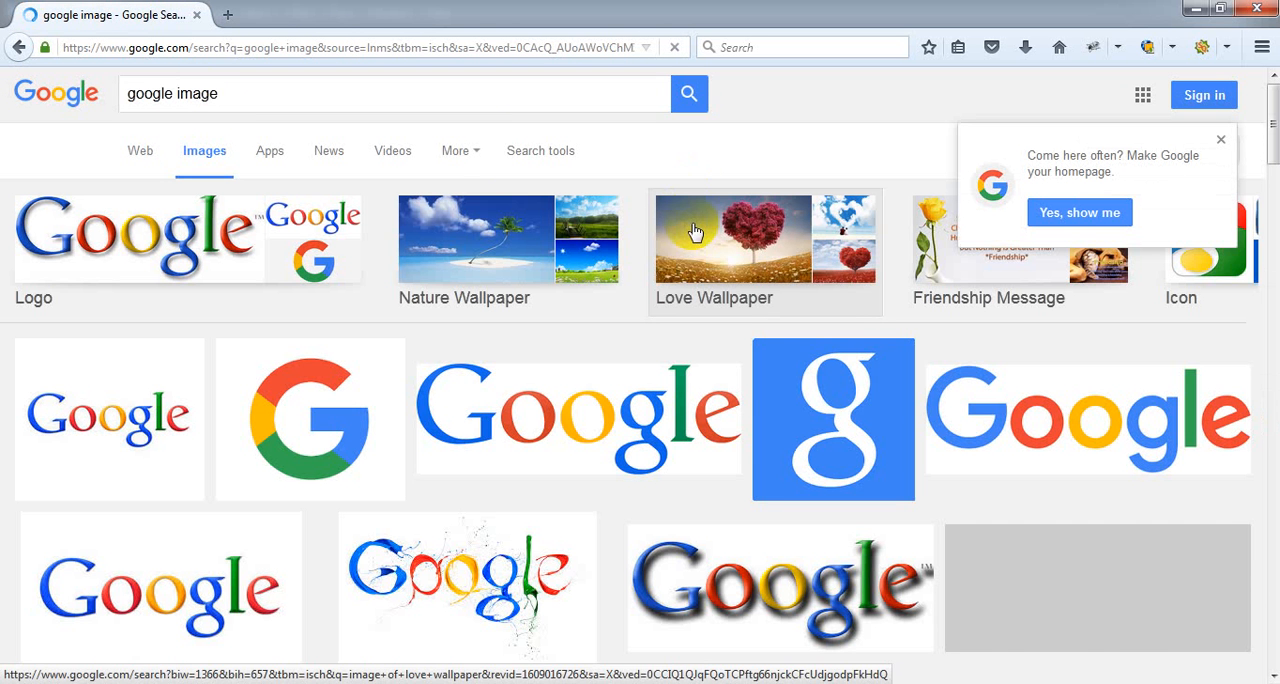
Search Google Images for "cartoon characters".
{"action": "left_click_drag", "start_coordinate": [314, 100], "coordinate": [86, 94]}
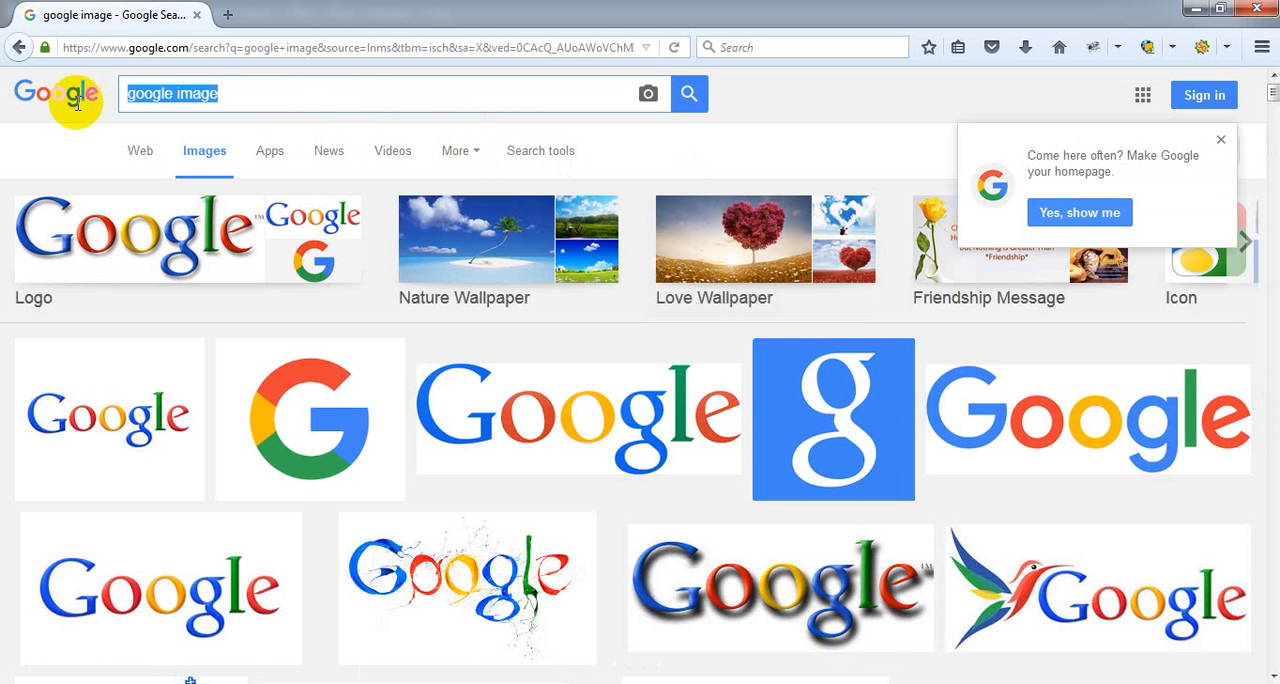
{"action": "type", "text": "cartton"}
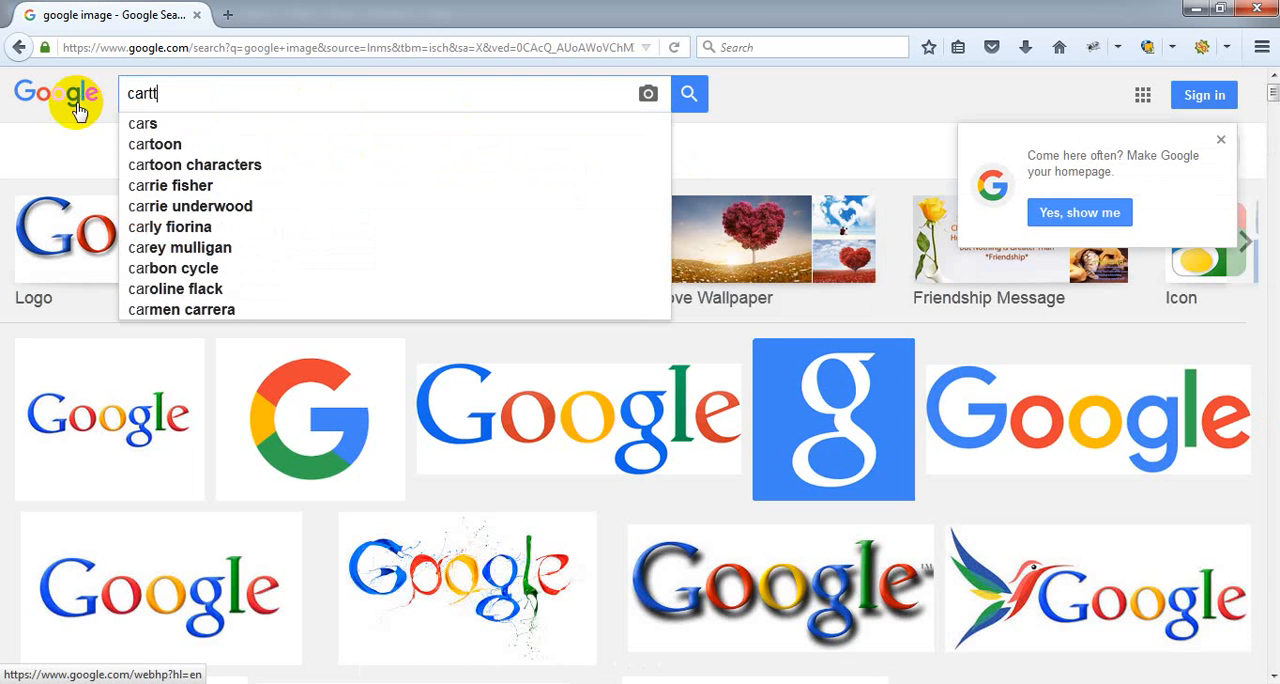
{"action": "key", "text": "Down"}
{"action": "key", "text": "Down"}
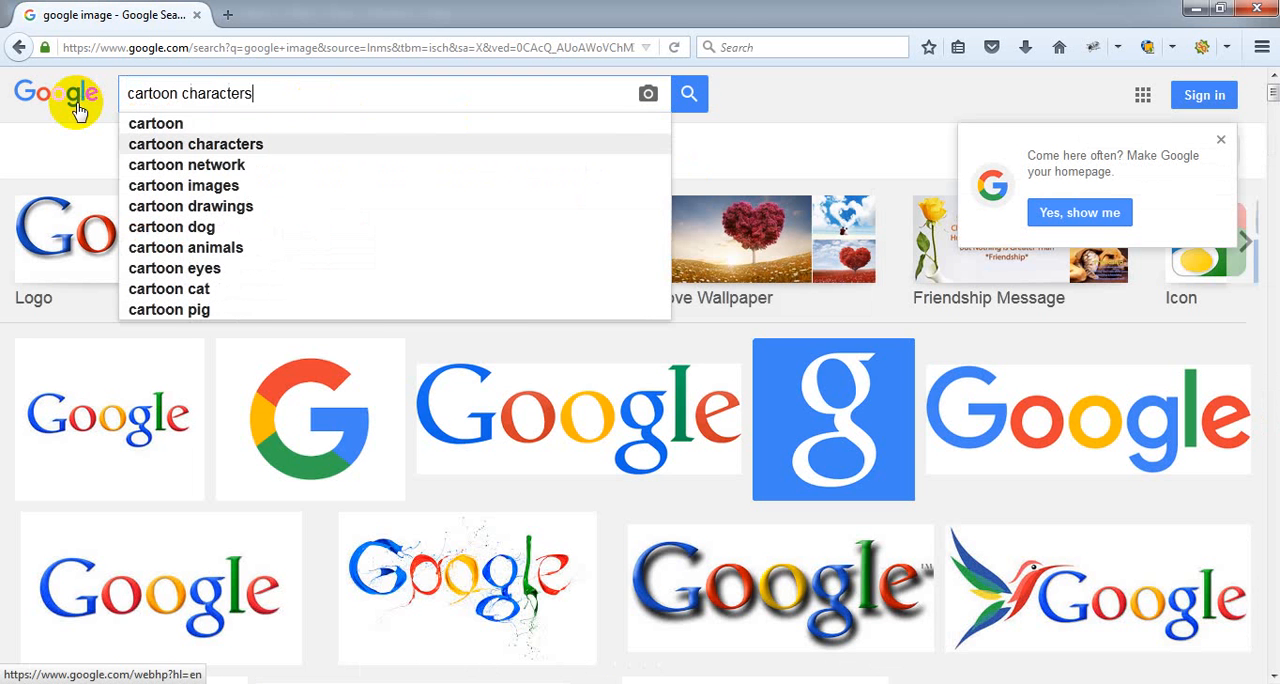
{"action": "key", "text": "Return"}
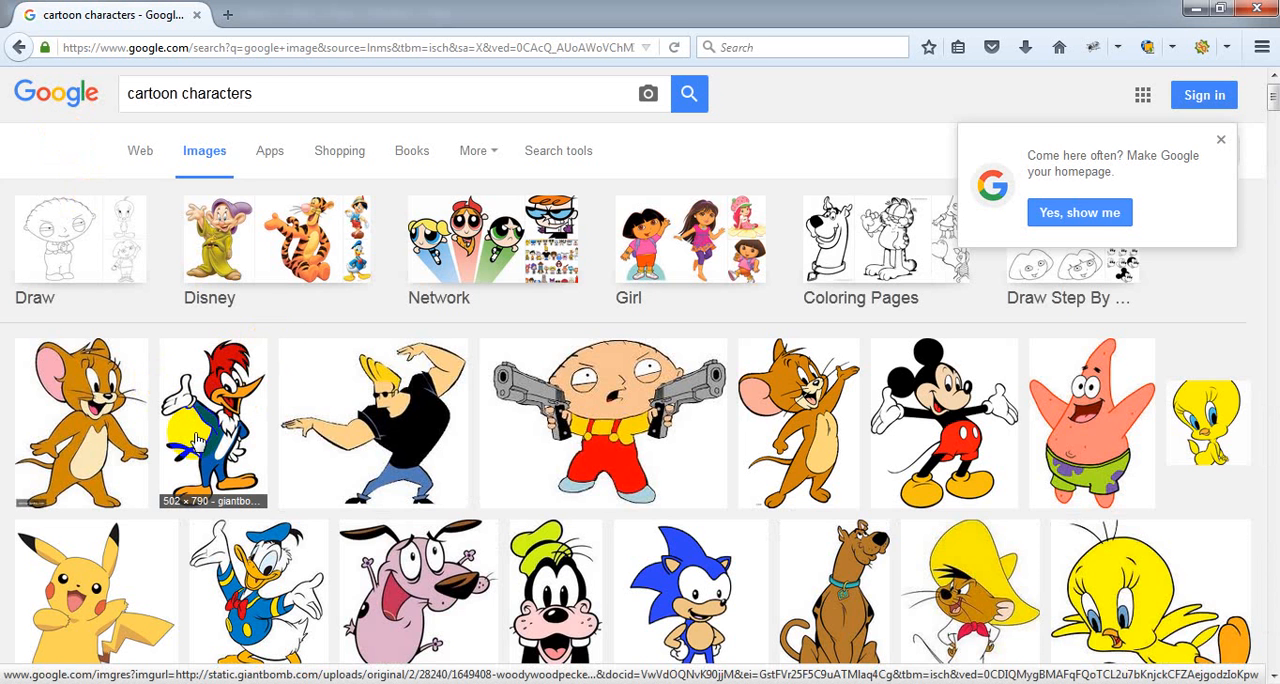
Open the Woody Woodpecker and Donald Duck image results in separate new tabs.
{"action": "right_click", "coordinate": [197, 440]}
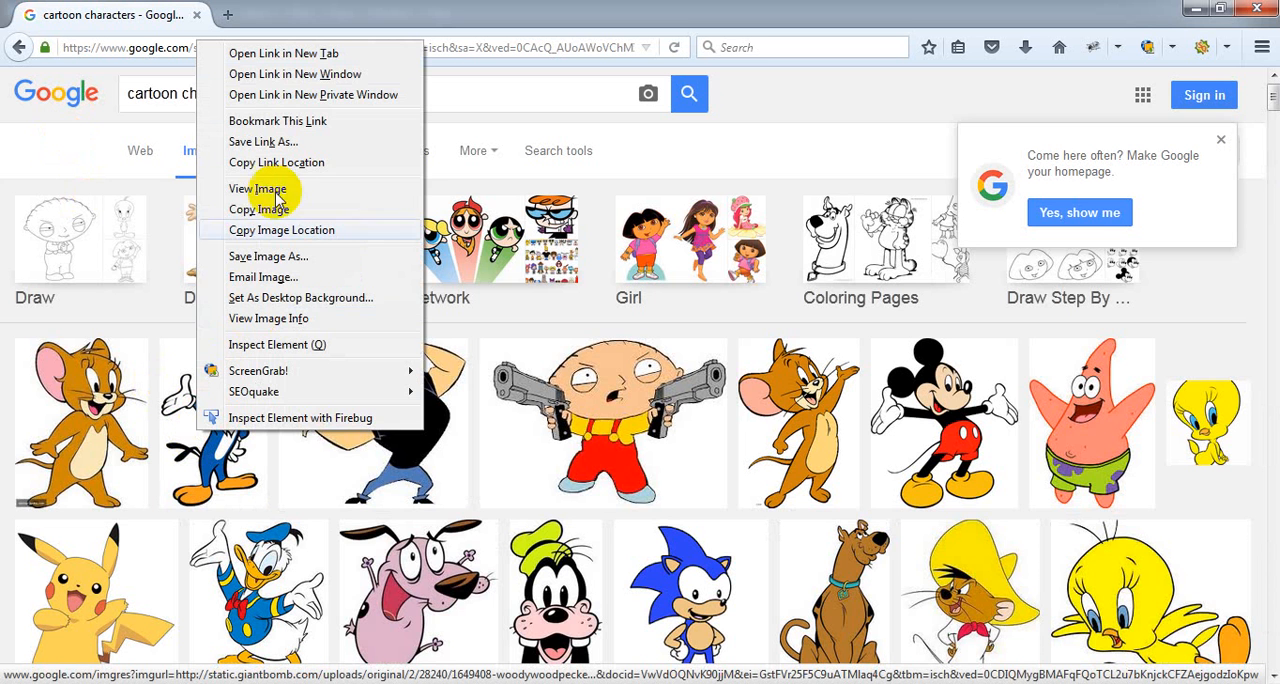
{"action": "left_click", "coordinate": [300, 53]}
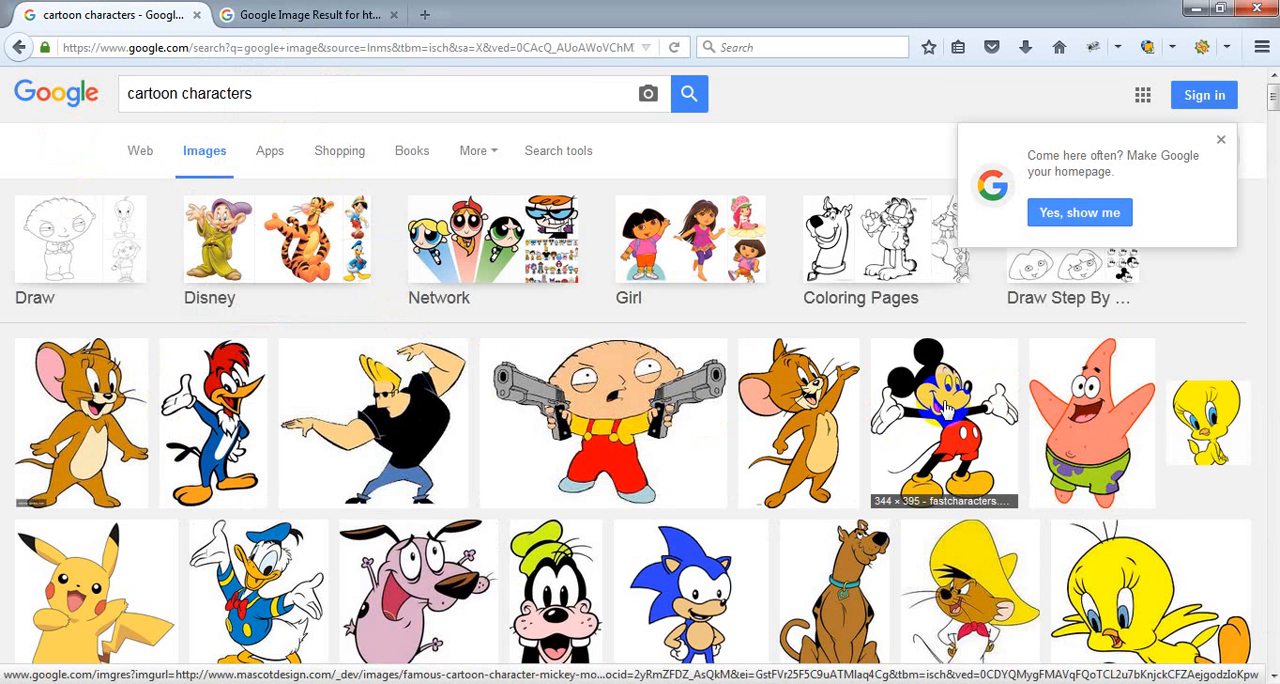
{"action": "scroll", "coordinate": [945, 405], "scroll_direction": "down", "scroll_amount": 2}
{"action": "right_click", "coordinate": [288, 481]}
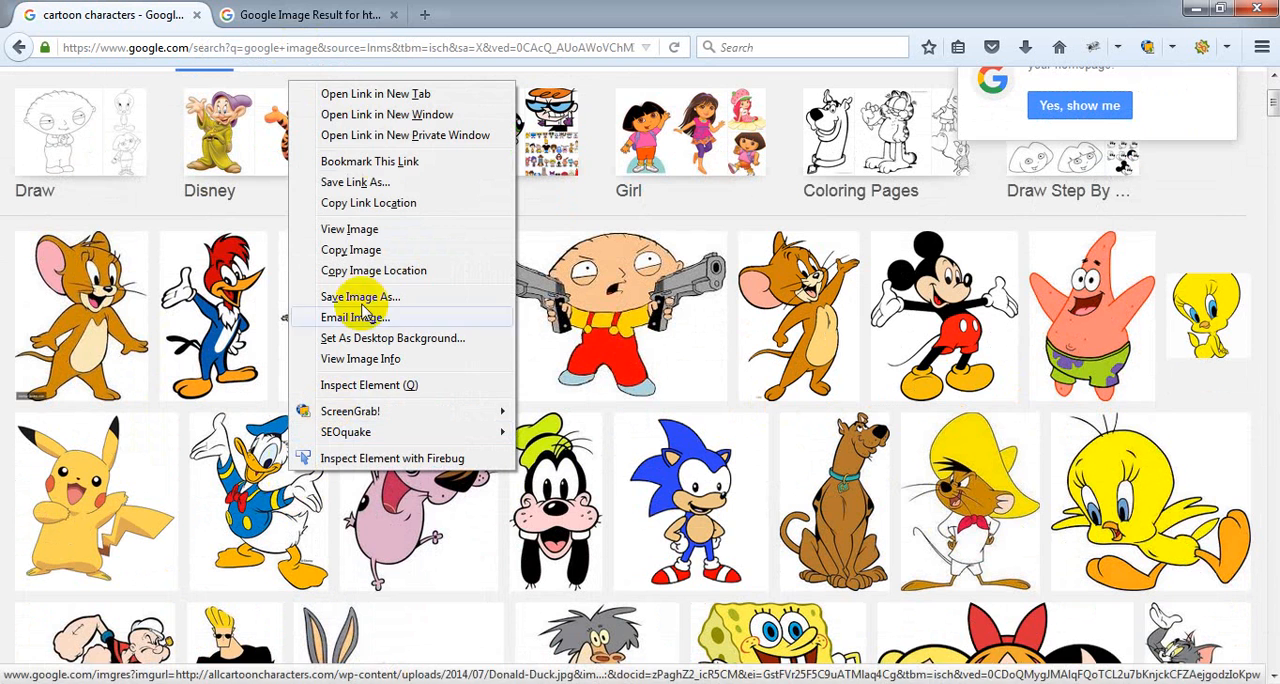
{"action": "left_click", "coordinate": [375, 90]}
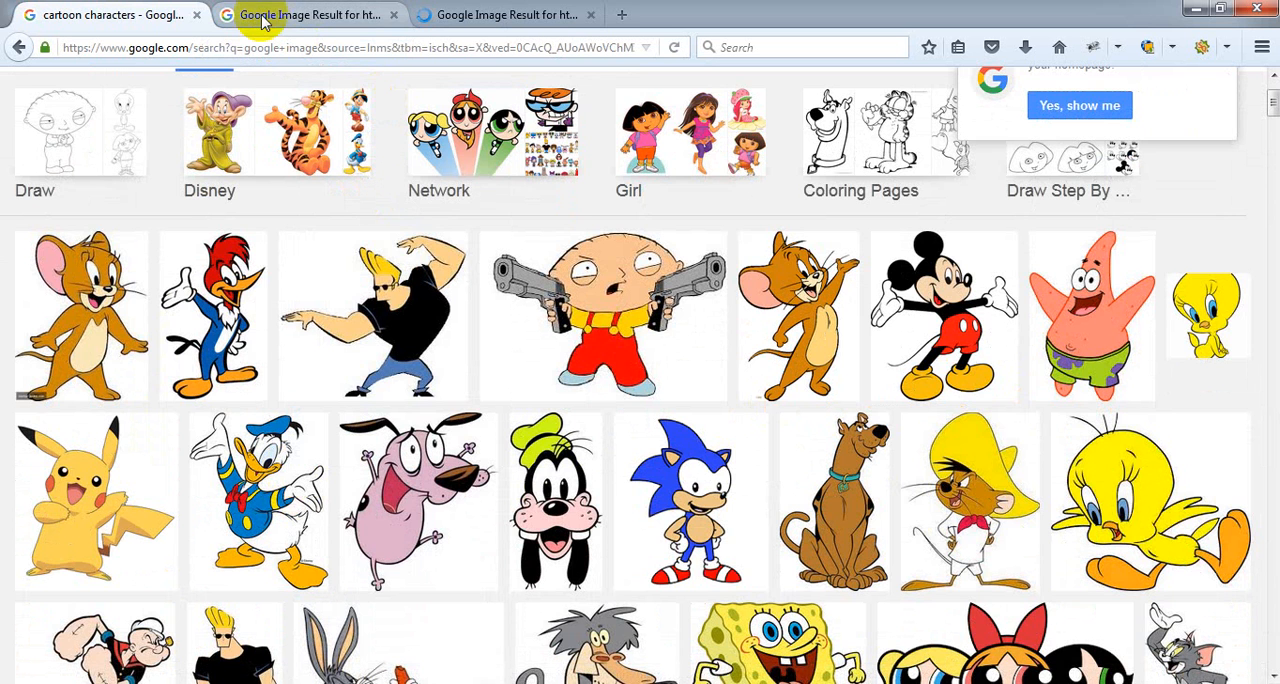
Show the original full-size image of both Woody Woodpecker and Donald Duck in their tabs.
{"action": "left_click", "coordinate": [262, 15]}
{"action": "left_click", "coordinate": [925, 305]}
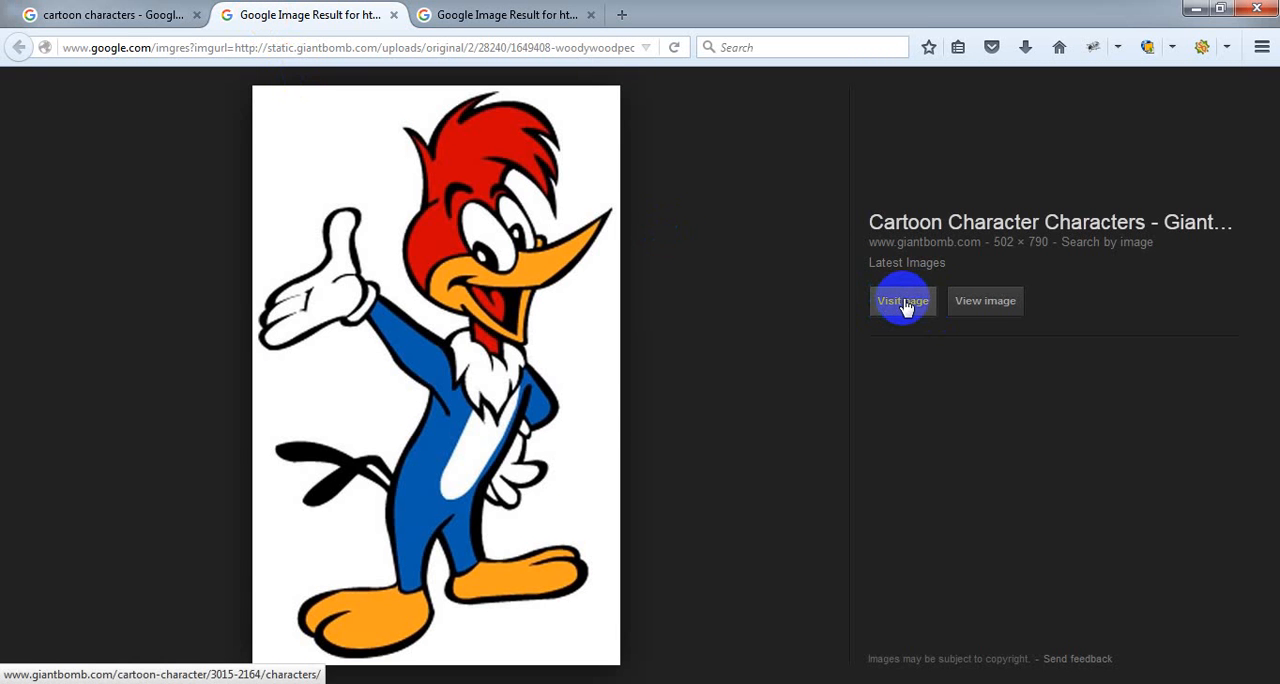
{"action": "left_click", "coordinate": [990, 303]}
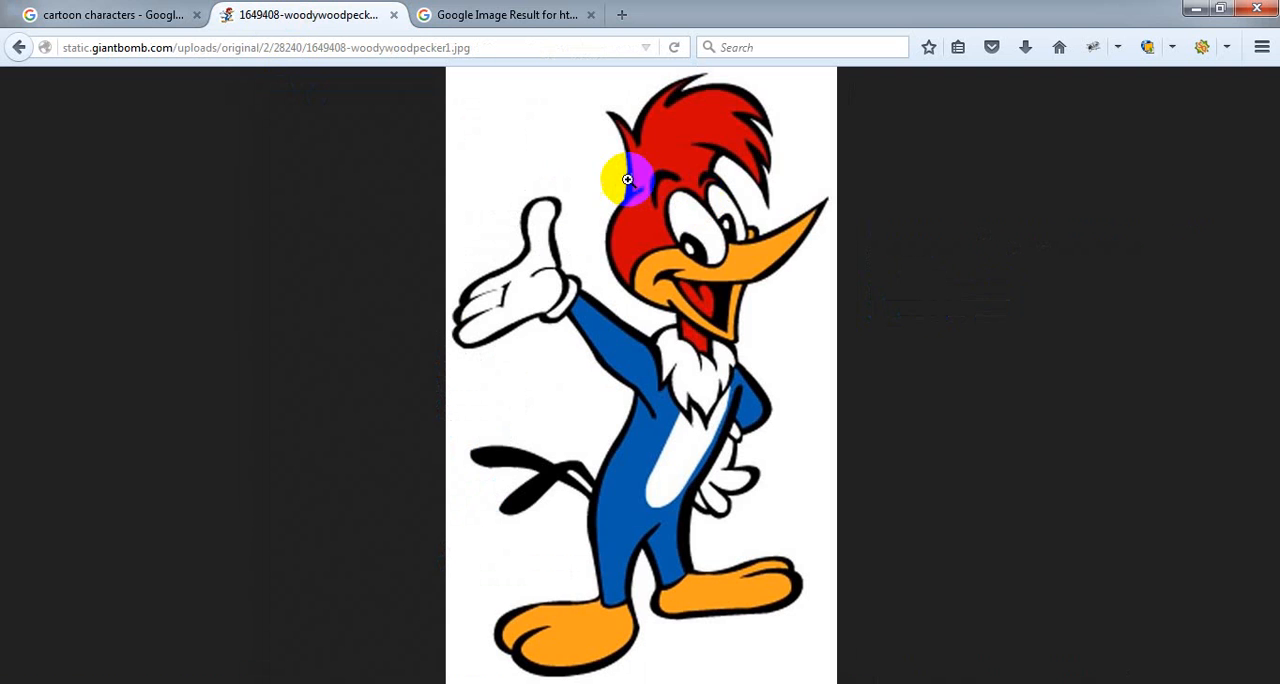
{"action": "left_click", "coordinate": [488, 22]}
{"action": "left_click", "coordinate": [960, 318]}
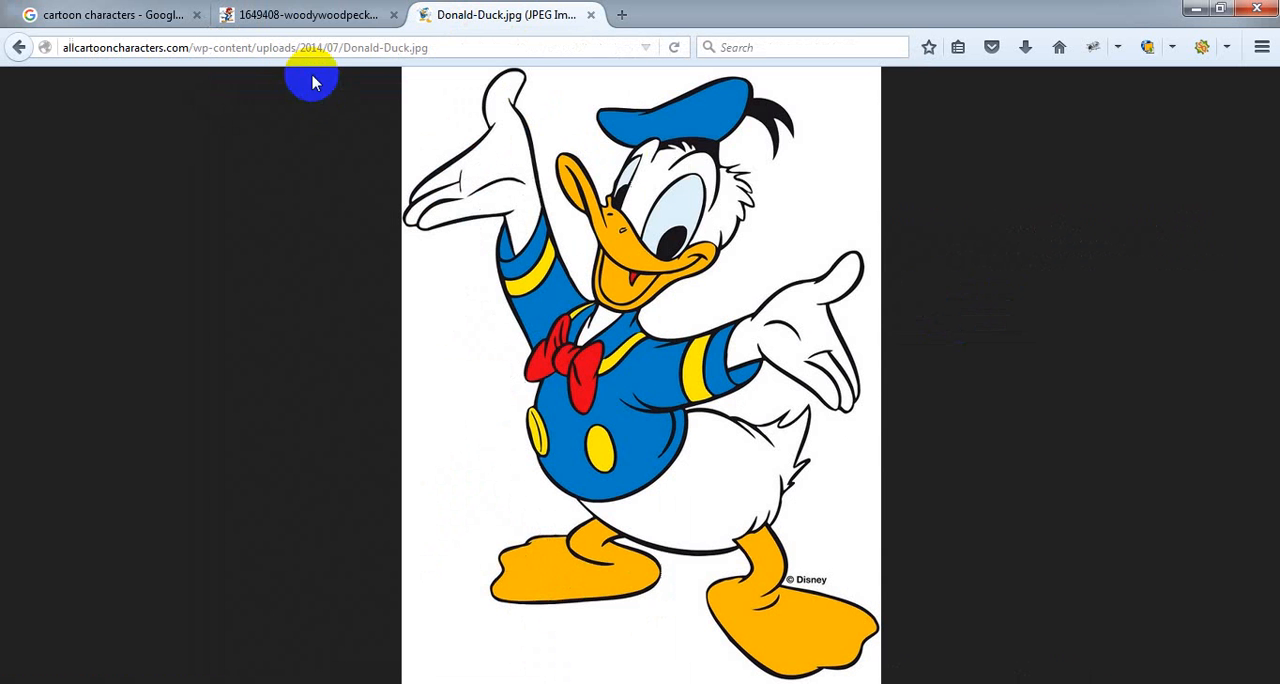
Save the Woody Woodpecker picture as 1649408-woodywoodpecker1.jpg in the Rocky folder.
{"action": "left_click", "coordinate": [297, 22]}
{"action": "right_click", "coordinate": [509, 167]}
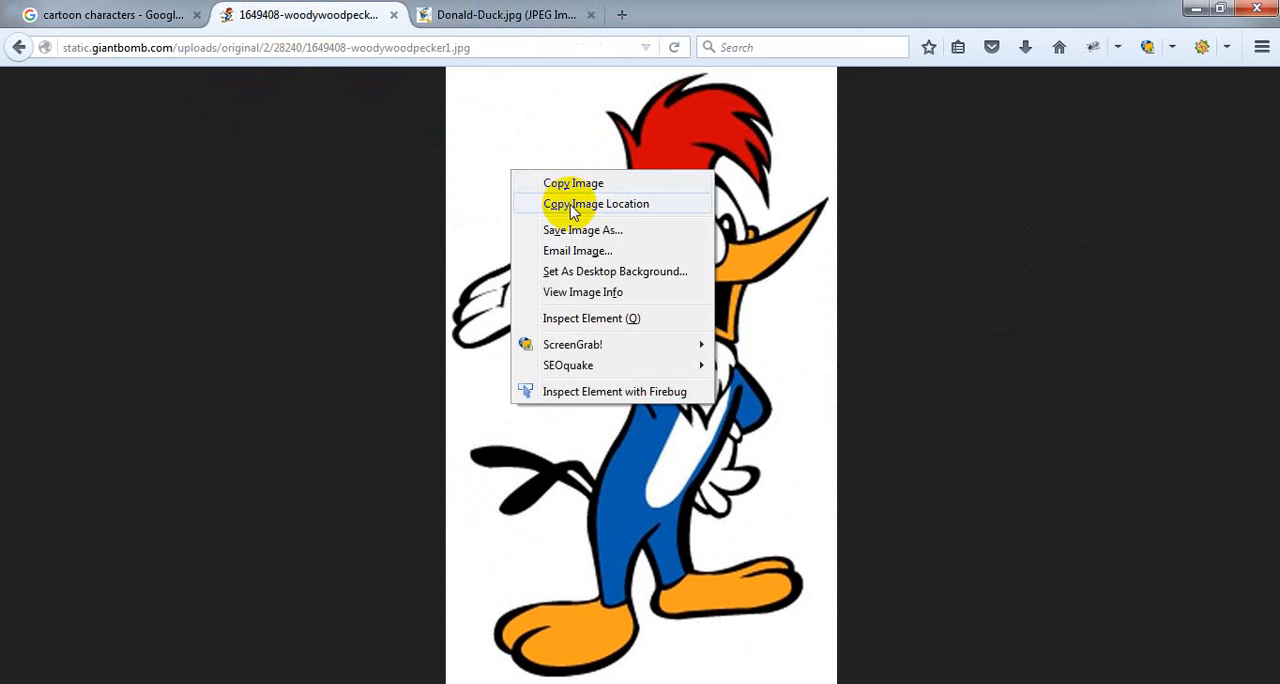
{"action": "left_click", "coordinate": [580, 230]}
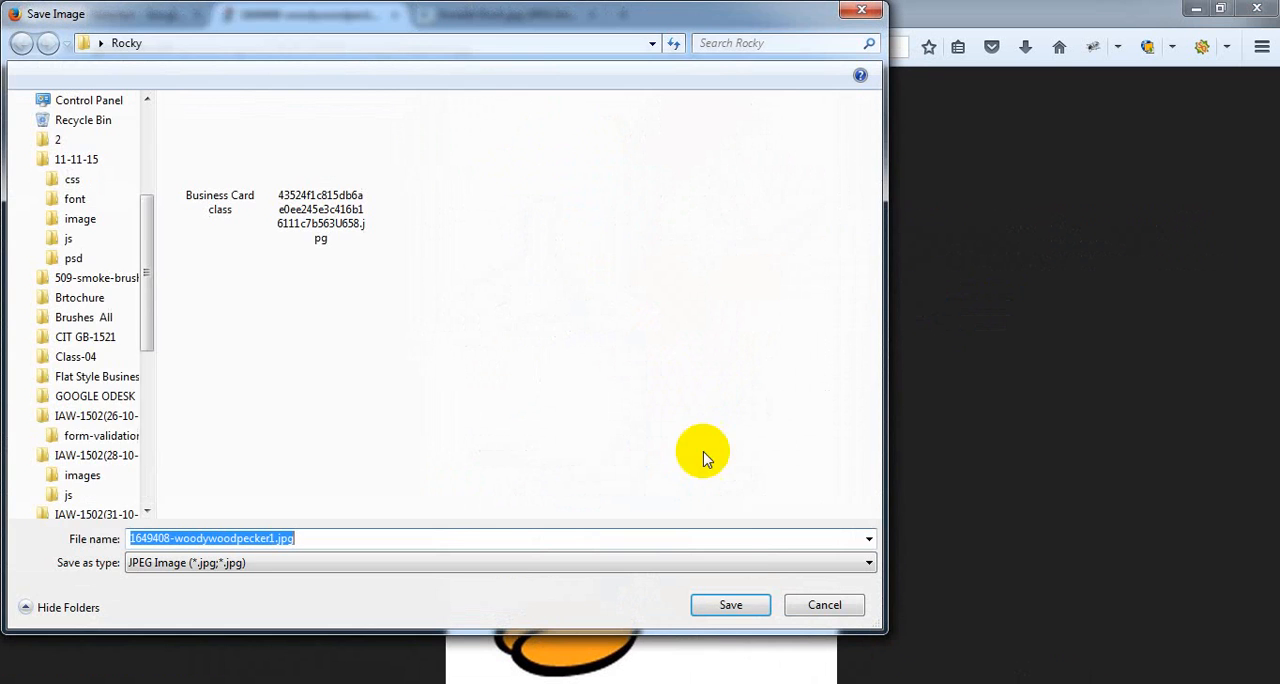
{"action": "left_click", "coordinate": [737, 603]}
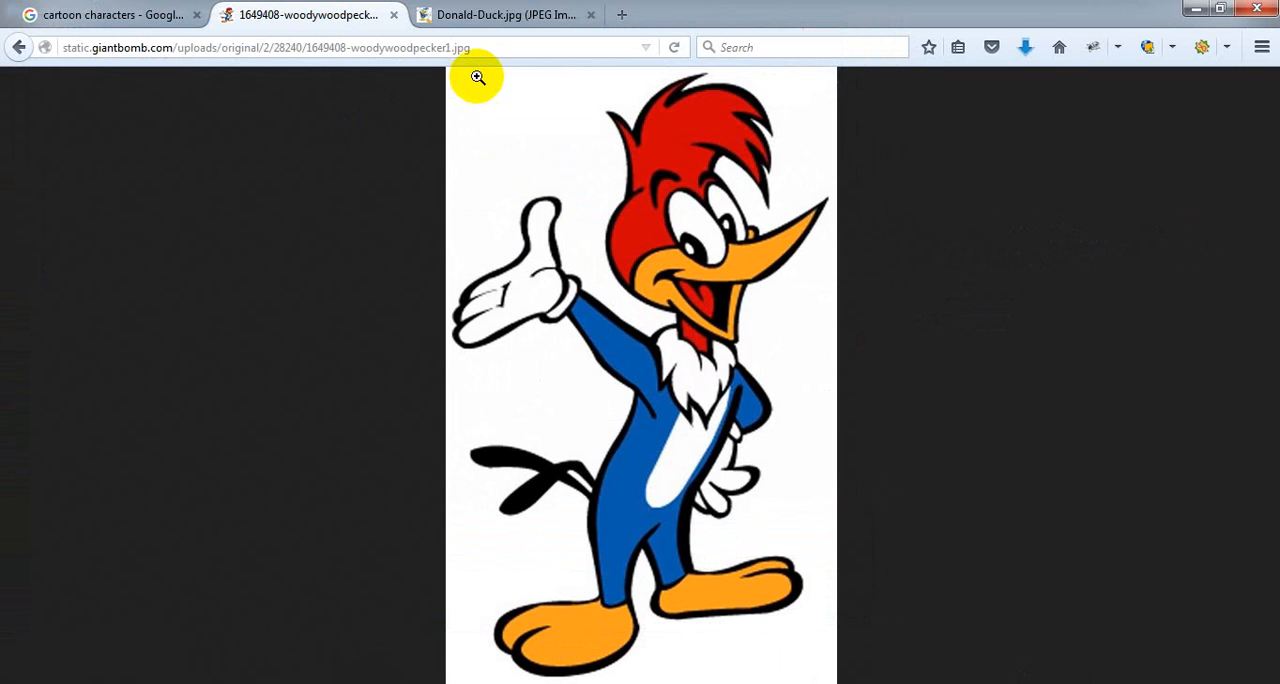
Save the Donald Duck picture as Donald-Duck.jpg in the Rocky folder and open the folder containing the download.
{"action": "left_click", "coordinate": [509, 16]}
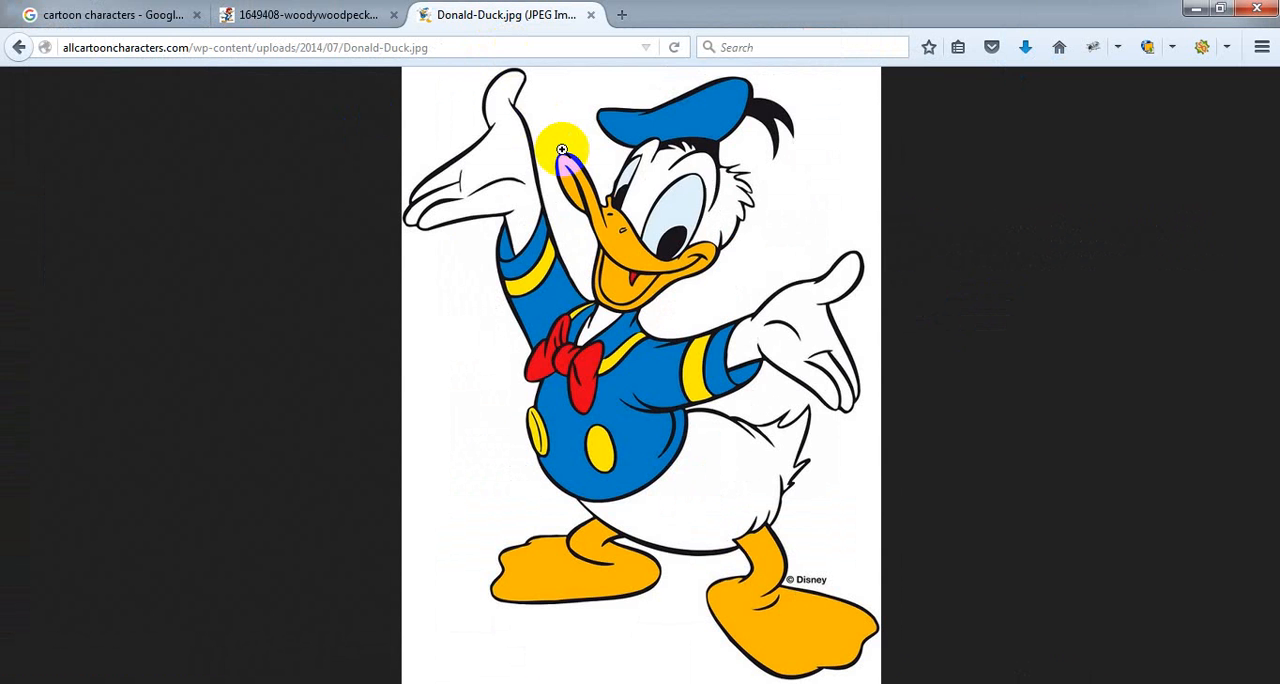
{"action": "right_click", "coordinate": [565, 152]}
{"action": "left_click", "coordinate": [612, 211]}
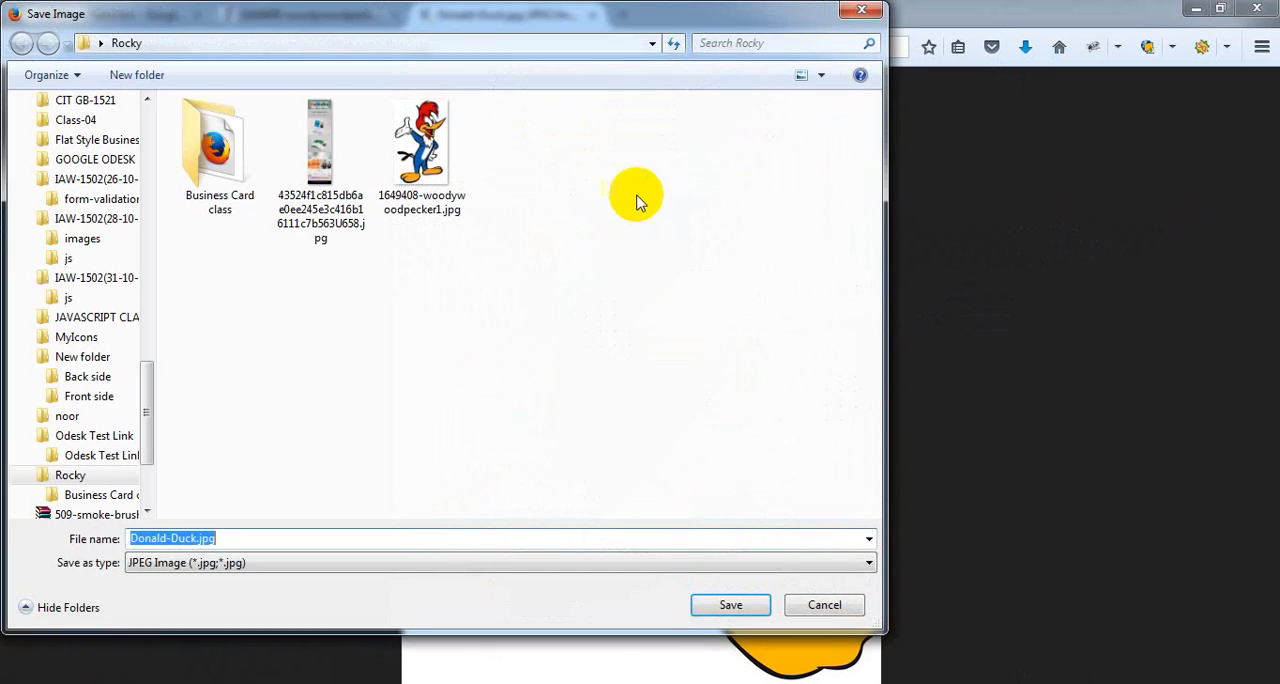
{"action": "left_click", "coordinate": [733, 604]}
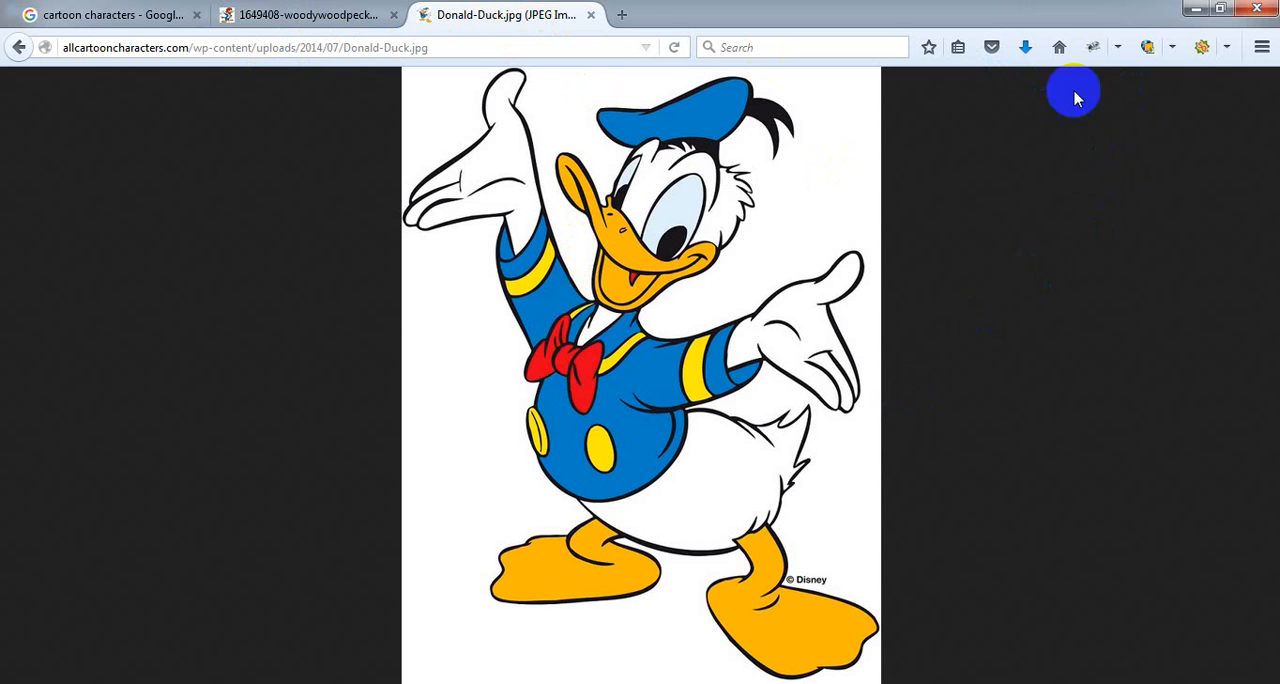
{"action": "left_click", "coordinate": [1025, 48]}
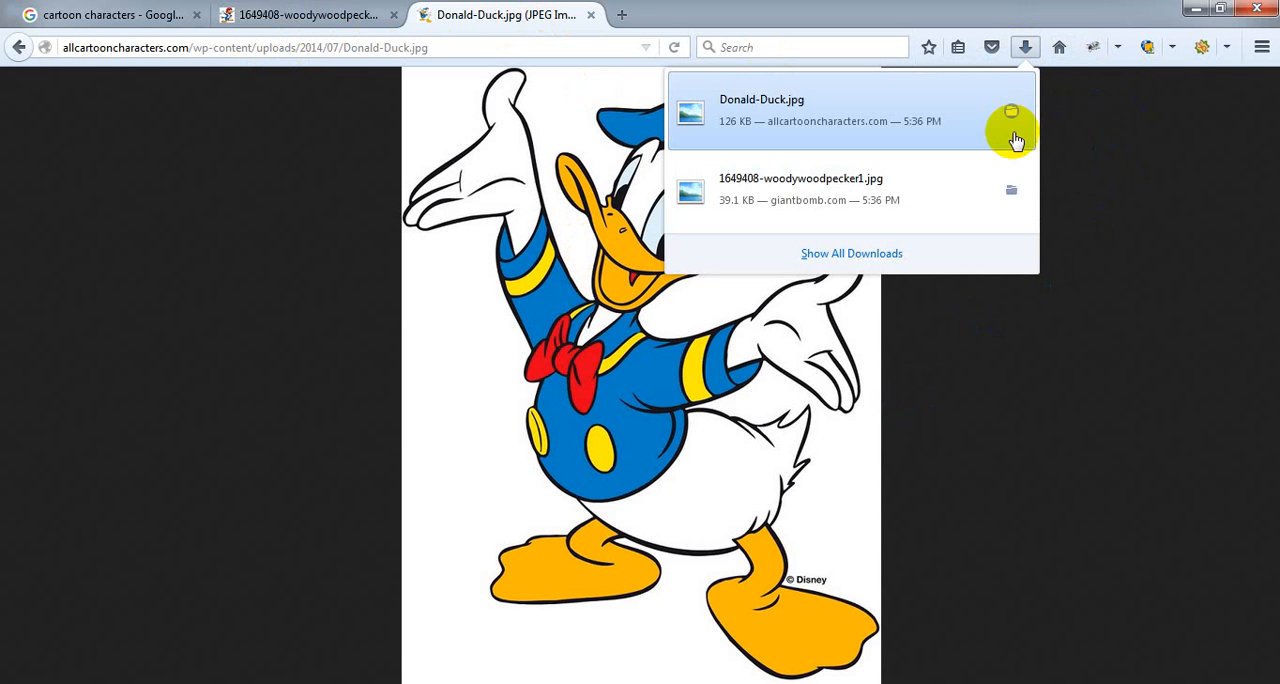
{"action": "left_click", "coordinate": [1013, 124]}
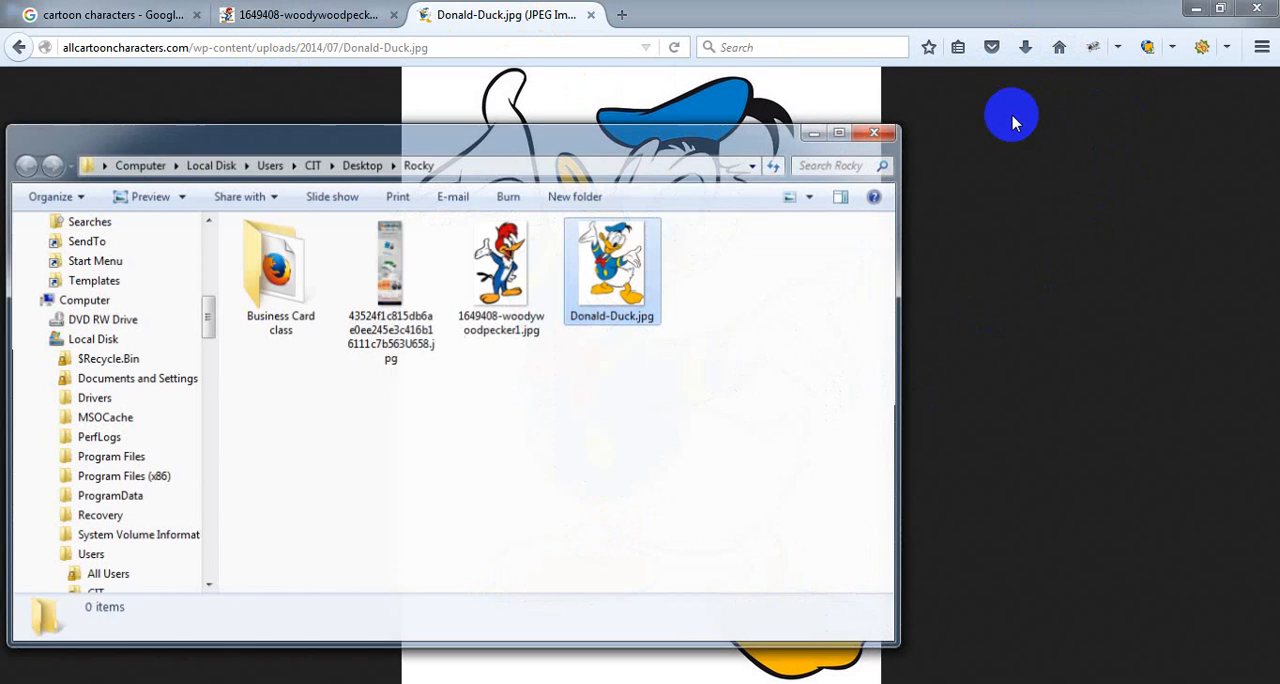
Switch to Photoshop and delete the Desert and Chrysanthemum layers from Untitled-2.
{"action": "left_click", "coordinate": [1195, 10]}
{"action": "left_click", "coordinate": [839, 40]}
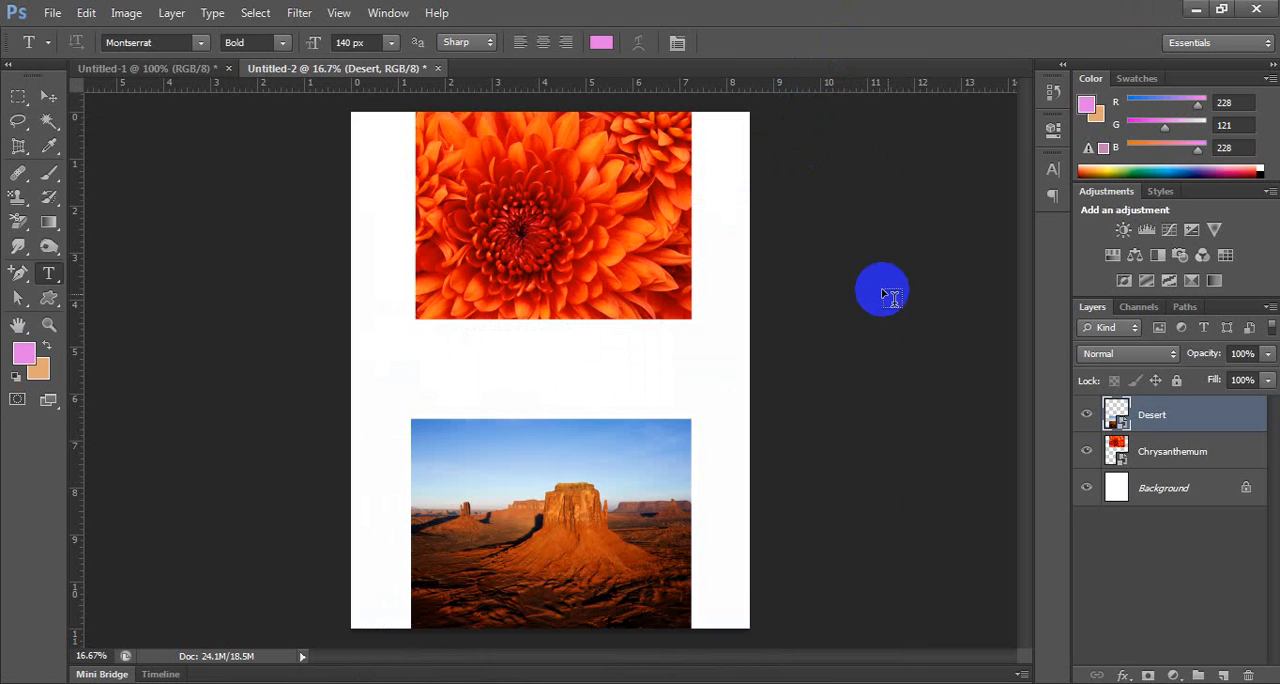
{"action": "left_click", "coordinate": [1171, 453], "text": "shift"}
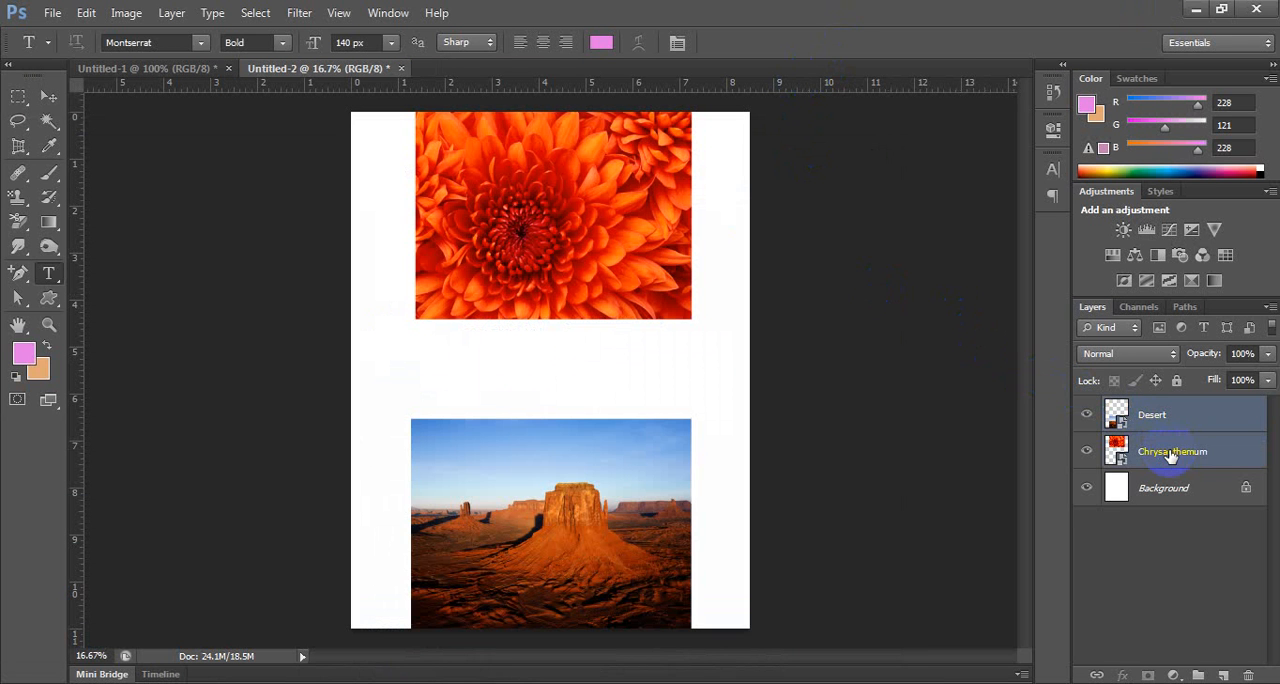
{"action": "key", "text": "Delete"}
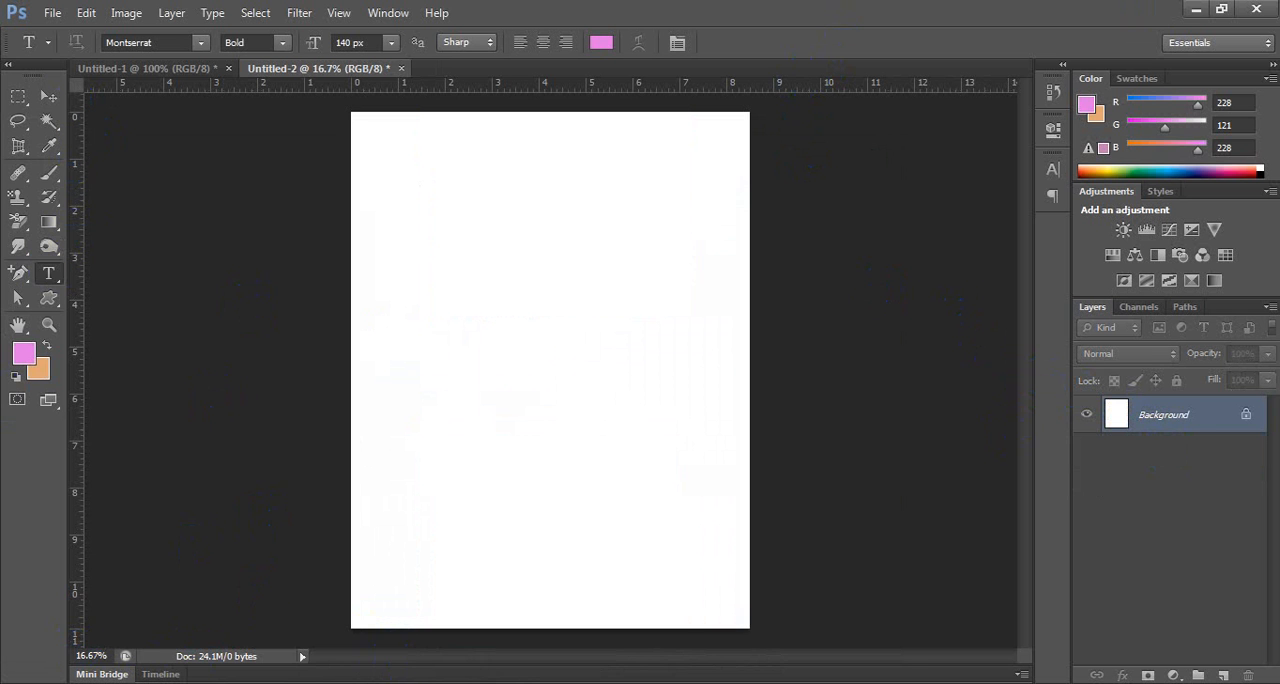
Open 1649408-woodywoodpecker1.jpg and Donald-Duck.jpg from the Rocky folder as separate Photoshop documents.
{"action": "left_click", "coordinate": [385, 683]}
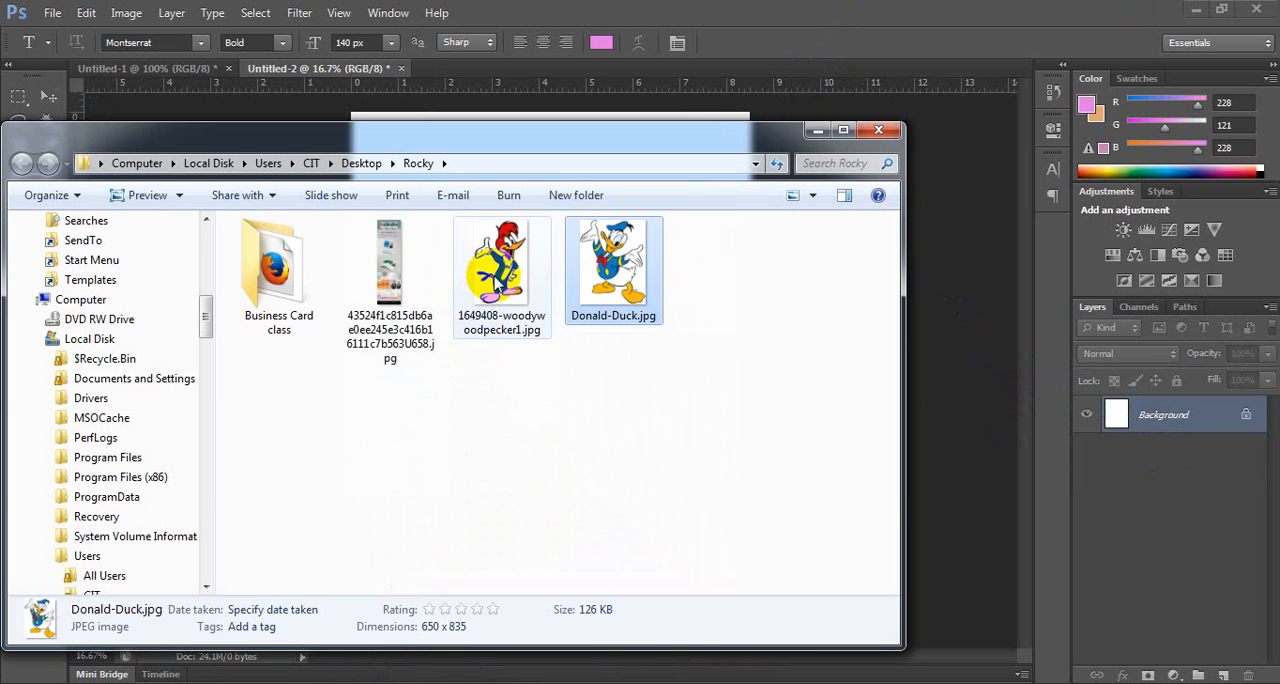
{"action": "left_click", "coordinate": [610, 166]}
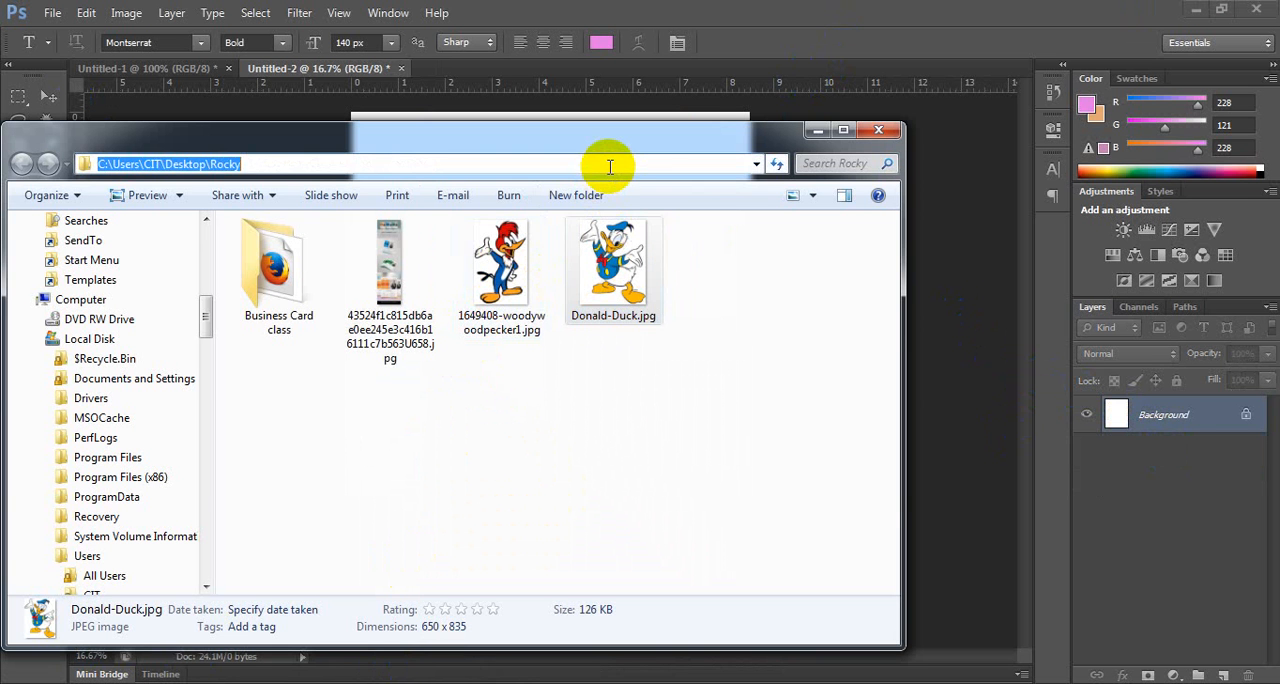
{"action": "left_click", "coordinate": [503, 268]}
{"action": "left_click", "coordinate": [618, 290], "text": "ctrl"}
{"action": "left_click_drag", "start_coordinate": [618, 290], "coordinate": [1180, 538]}
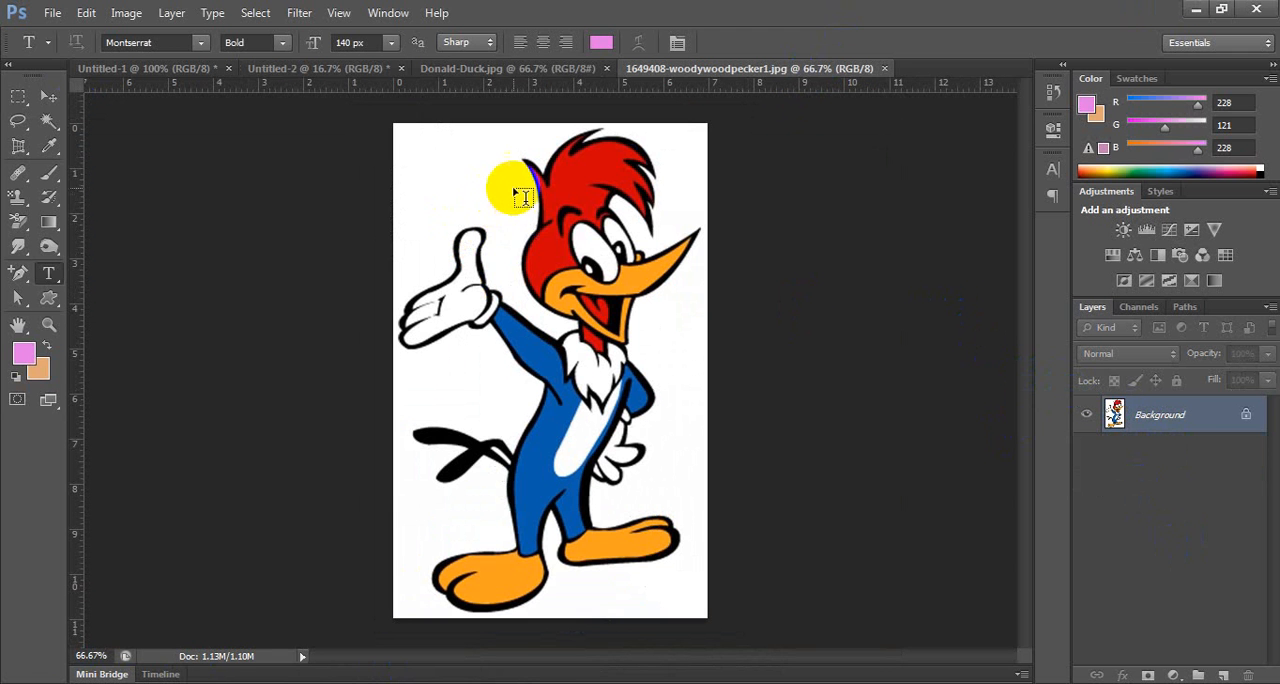
Copy the Woody Woodpecker picture into Untitled-2, enlarge it and place it in the page's upper left area.
{"action": "left_click", "coordinate": [48, 96]}
{"action": "left_click_drag", "start_coordinate": [547, 164], "coordinate": [499, 146]}
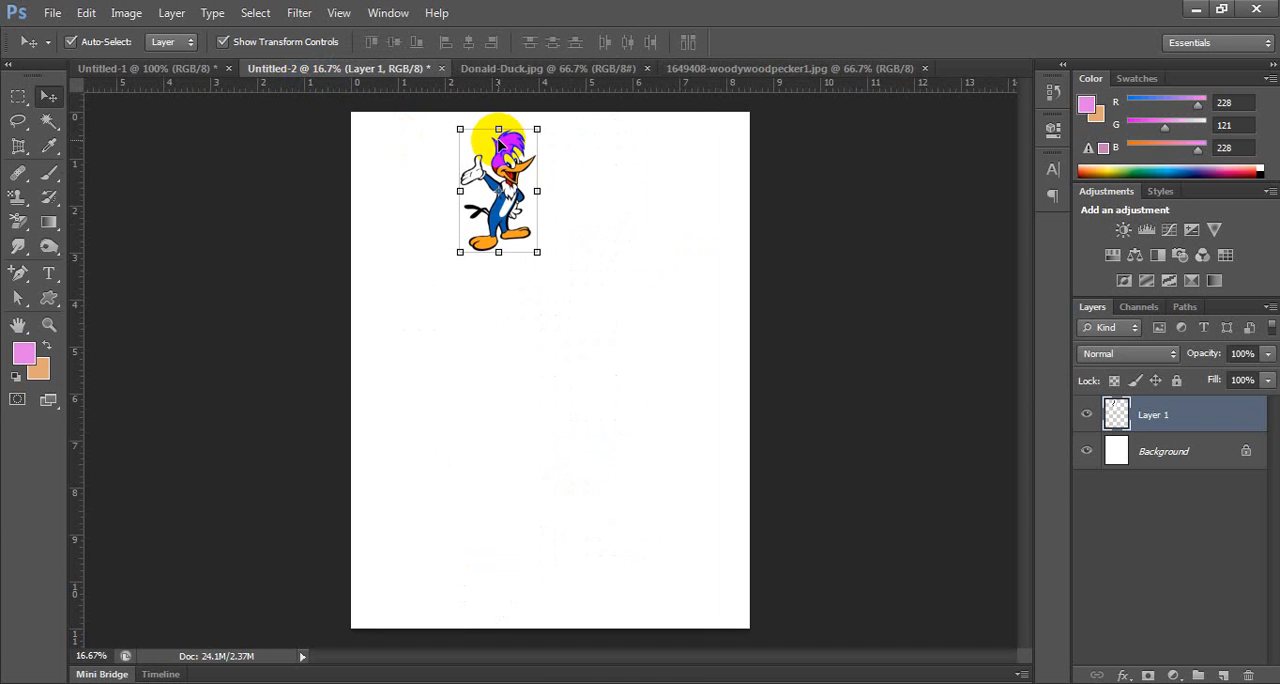
{"action": "left_click_drag", "start_coordinate": [537, 251], "coordinate": [569, 286]}
{"action": "key", "text": "Return"}
{"action": "left_click_drag", "start_coordinate": [522, 199], "coordinate": [462, 298]}
Copy the Donald Duck picture into Untitled-2 and place it near the page's right edge, slightly lower than Woody Woodpecker.
{"action": "left_click", "coordinate": [767, 70]}
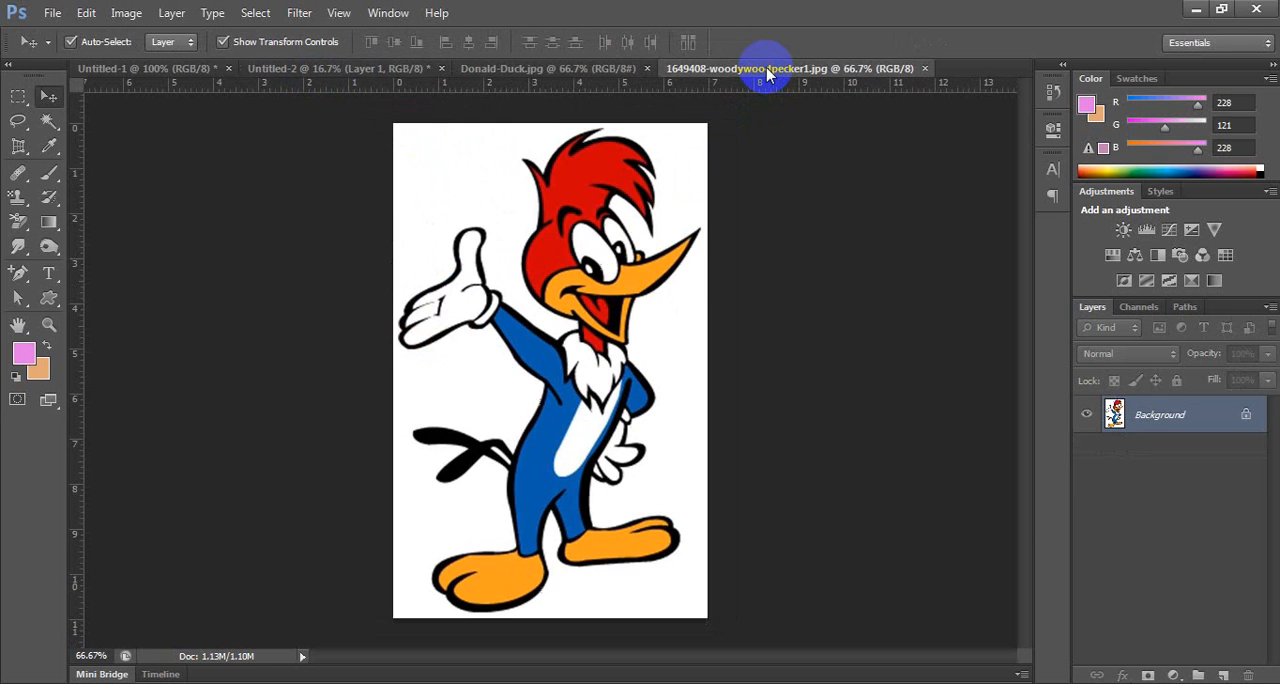
{"action": "left_click", "coordinate": [571, 69]}
{"action": "left_click_drag", "start_coordinate": [551, 227], "coordinate": [668, 421]}
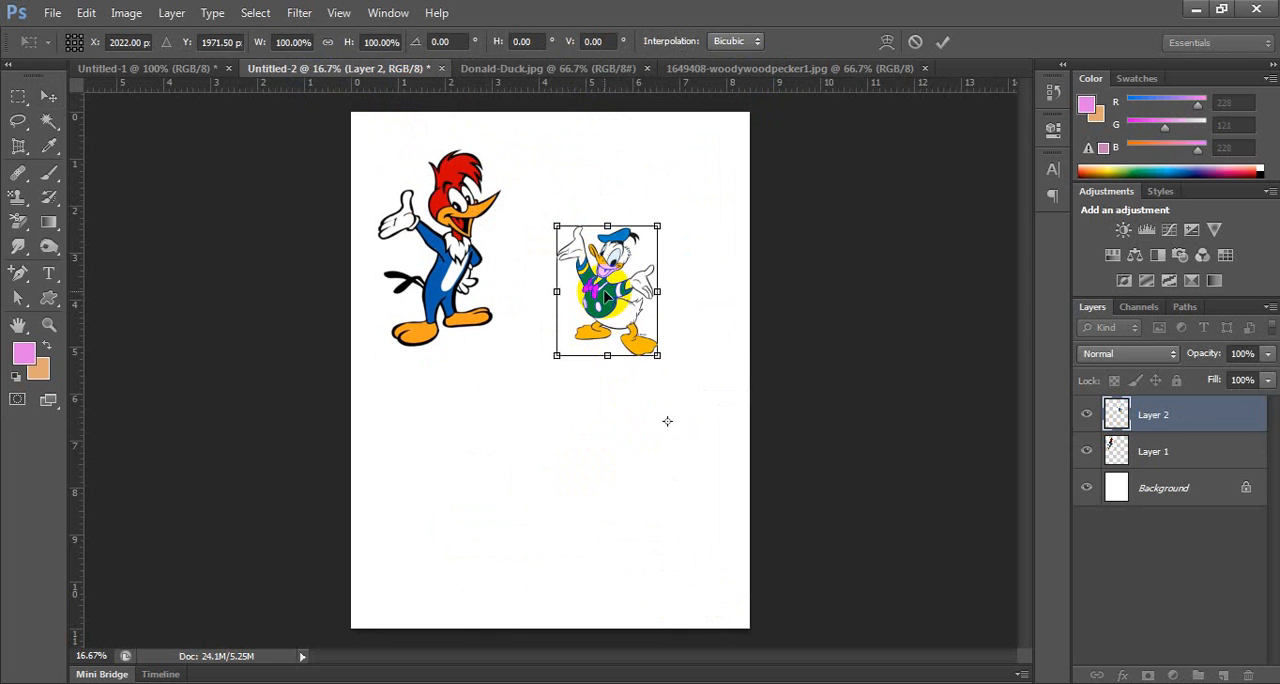
{"action": "left_click_drag", "start_coordinate": [605, 297], "coordinate": [676, 340]}
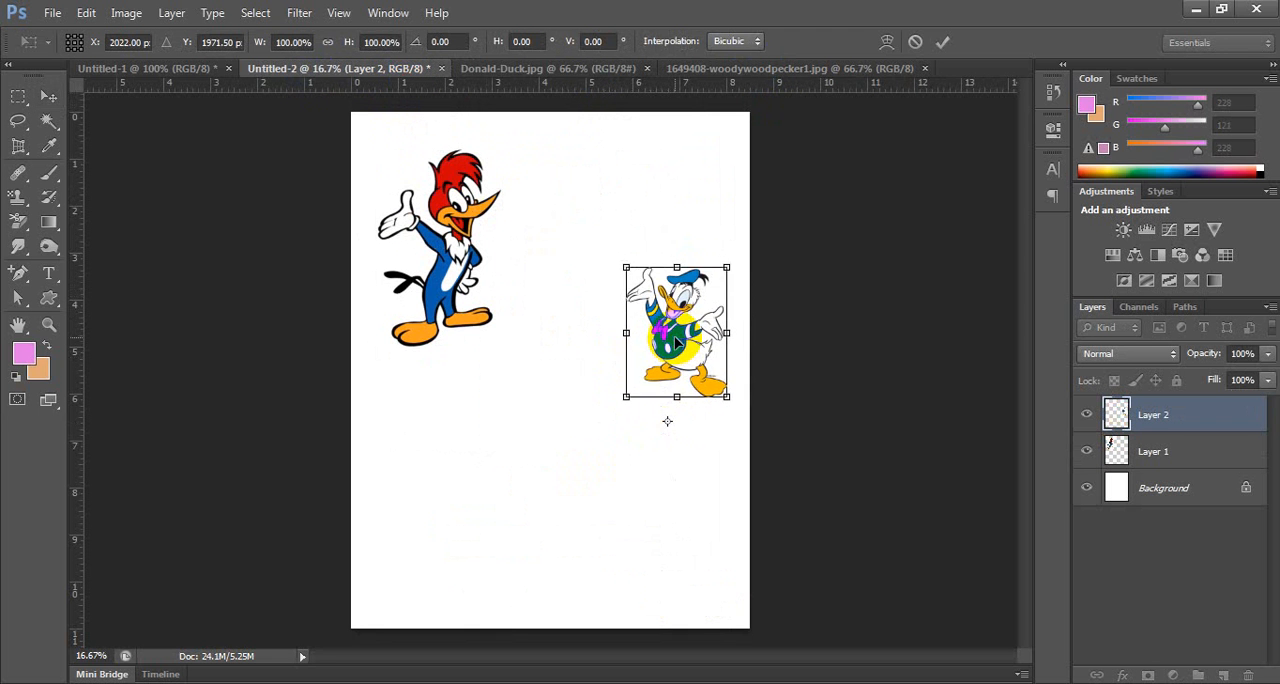
{"action": "key", "text": "Return"}
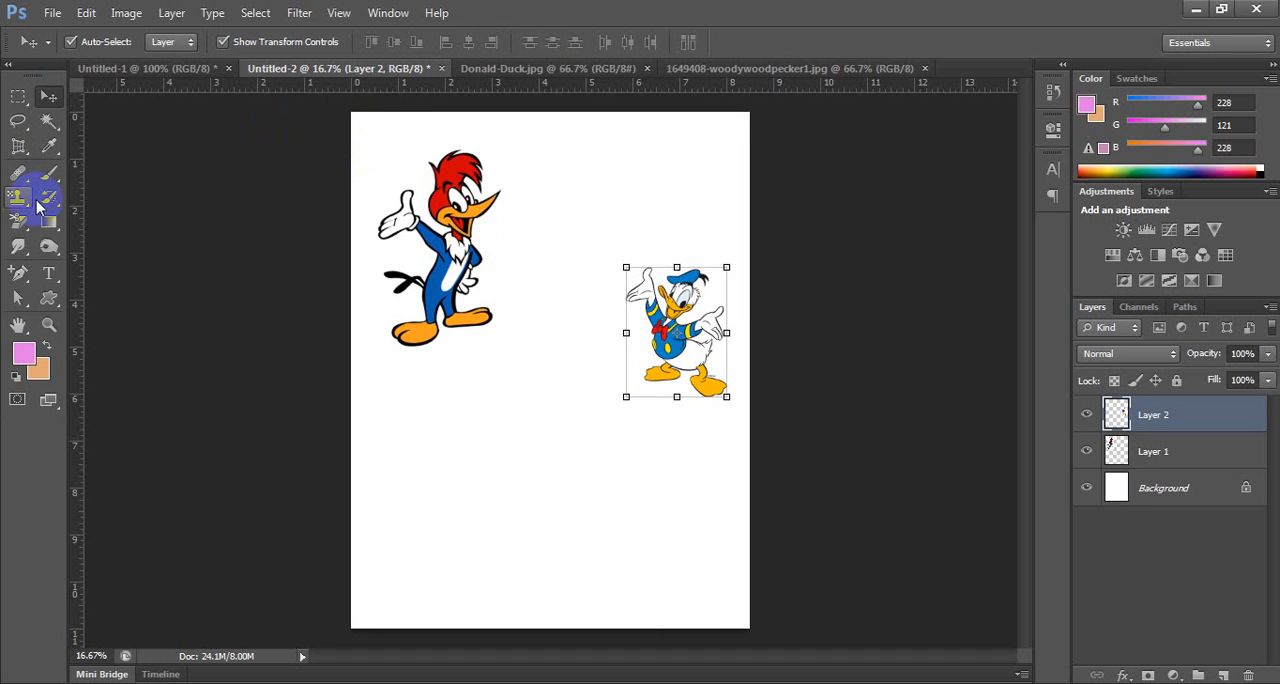
Start a Pen tool shape beside Woody Woodpecker's beak with one curved segment and give it a light blue fill.
{"action": "left_click", "coordinate": [49, 298]}
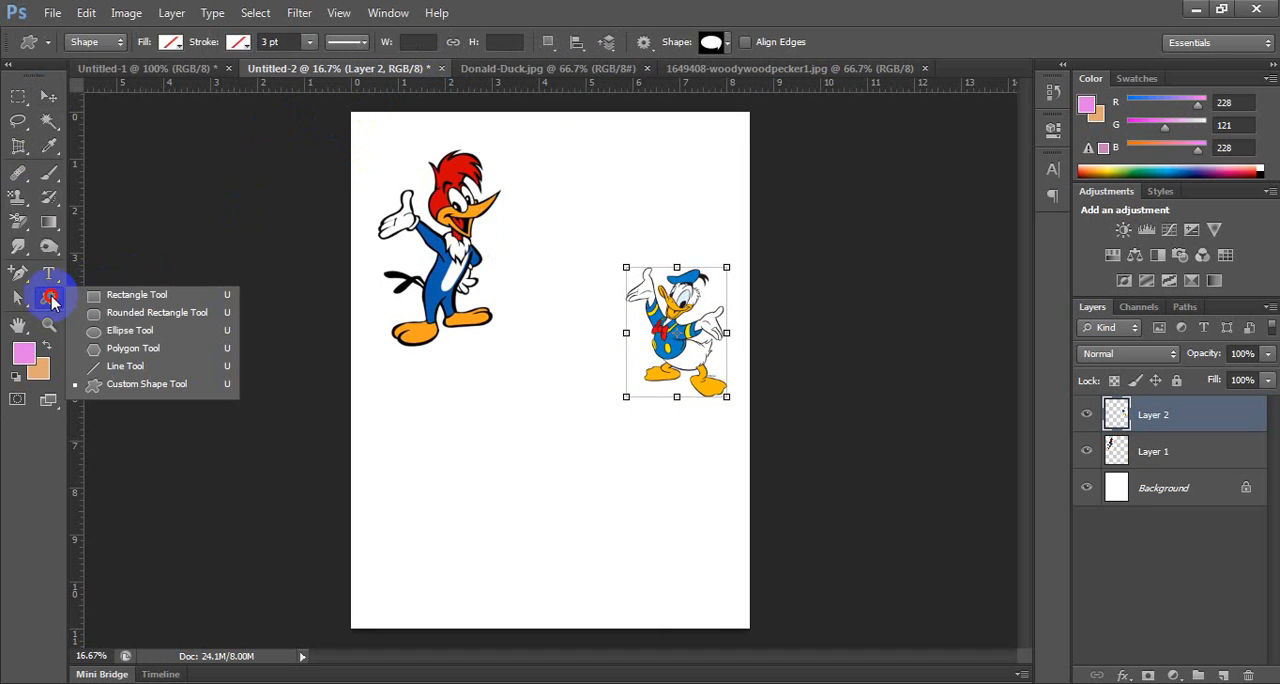
{"action": "left_click", "coordinate": [125, 377]}
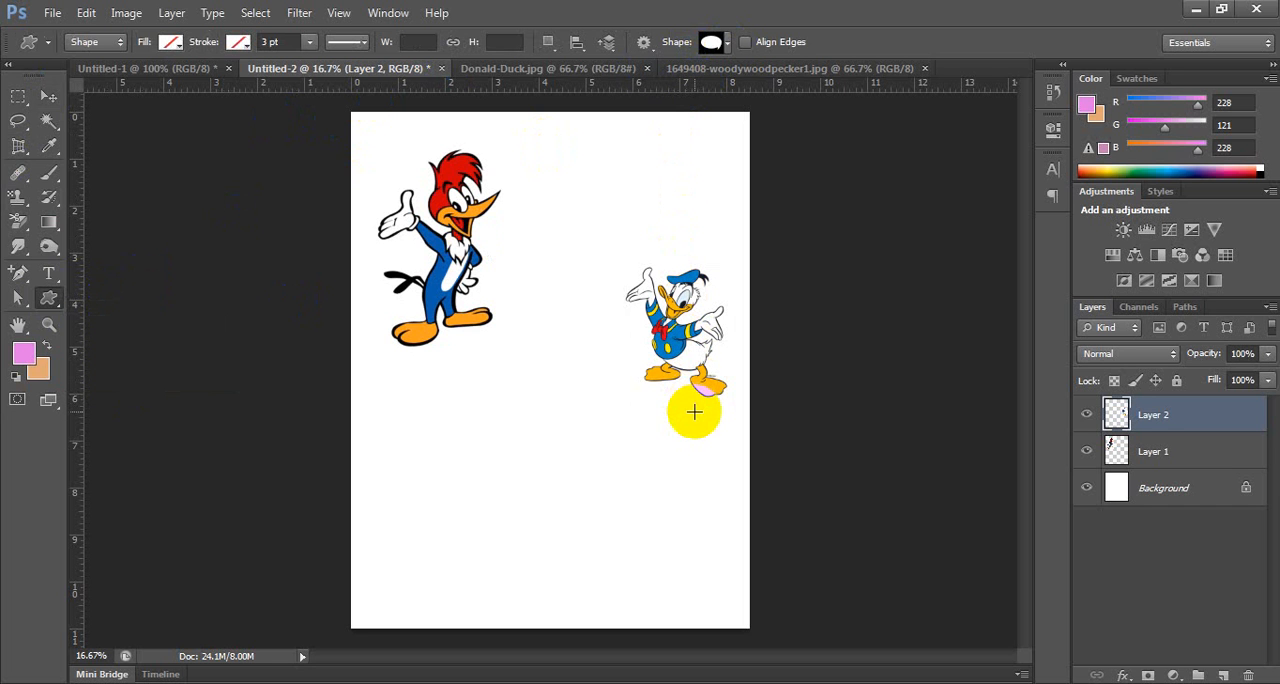
{"action": "left_click", "coordinate": [18, 274]}
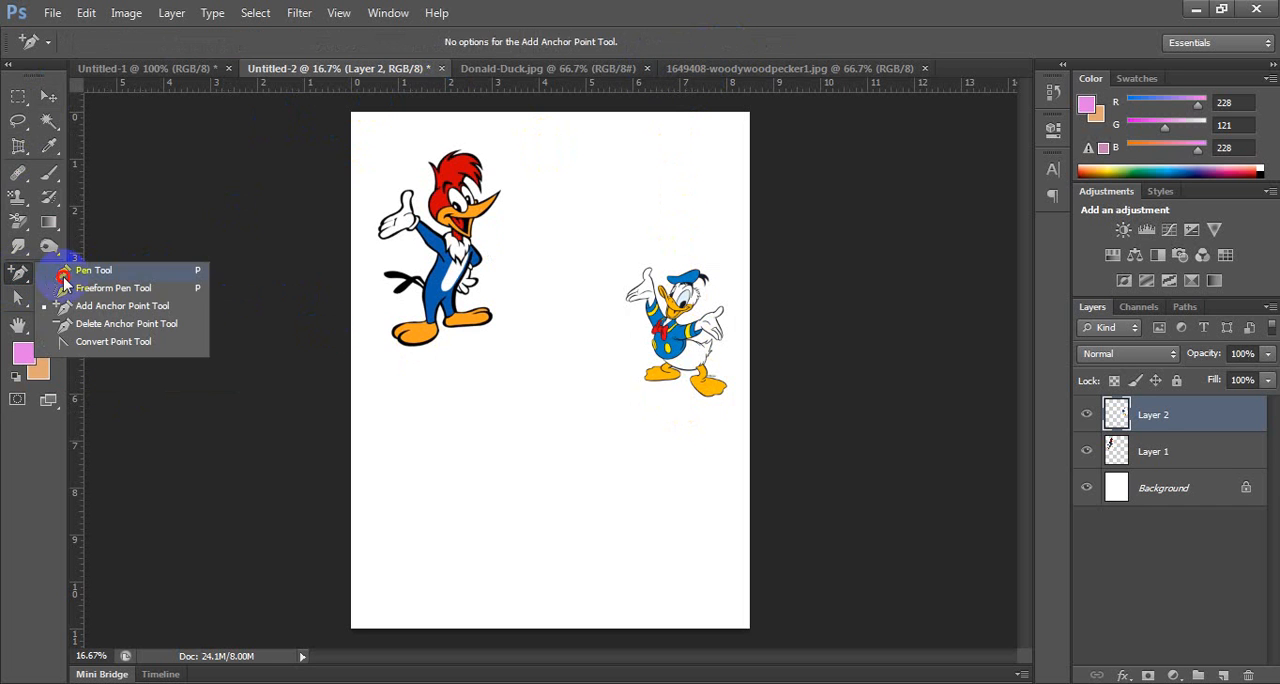
{"action": "left_click", "coordinate": [64, 275]}
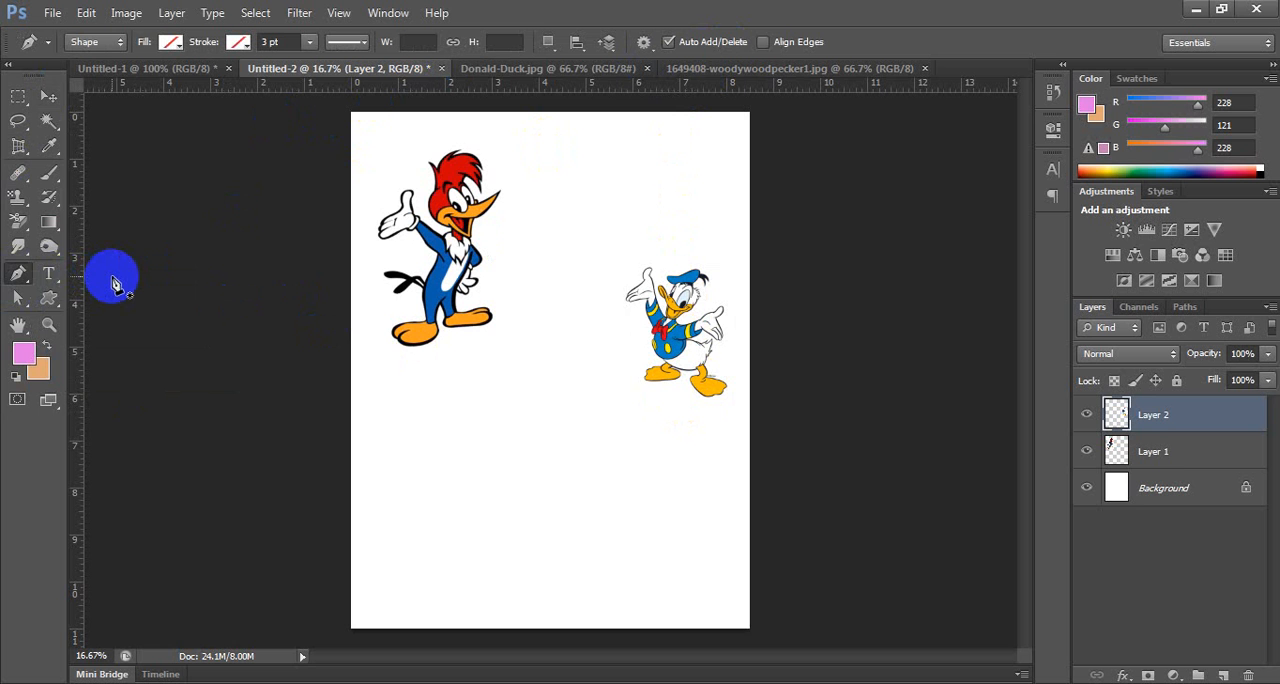
{"action": "key", "text": "ctrl+plus"}
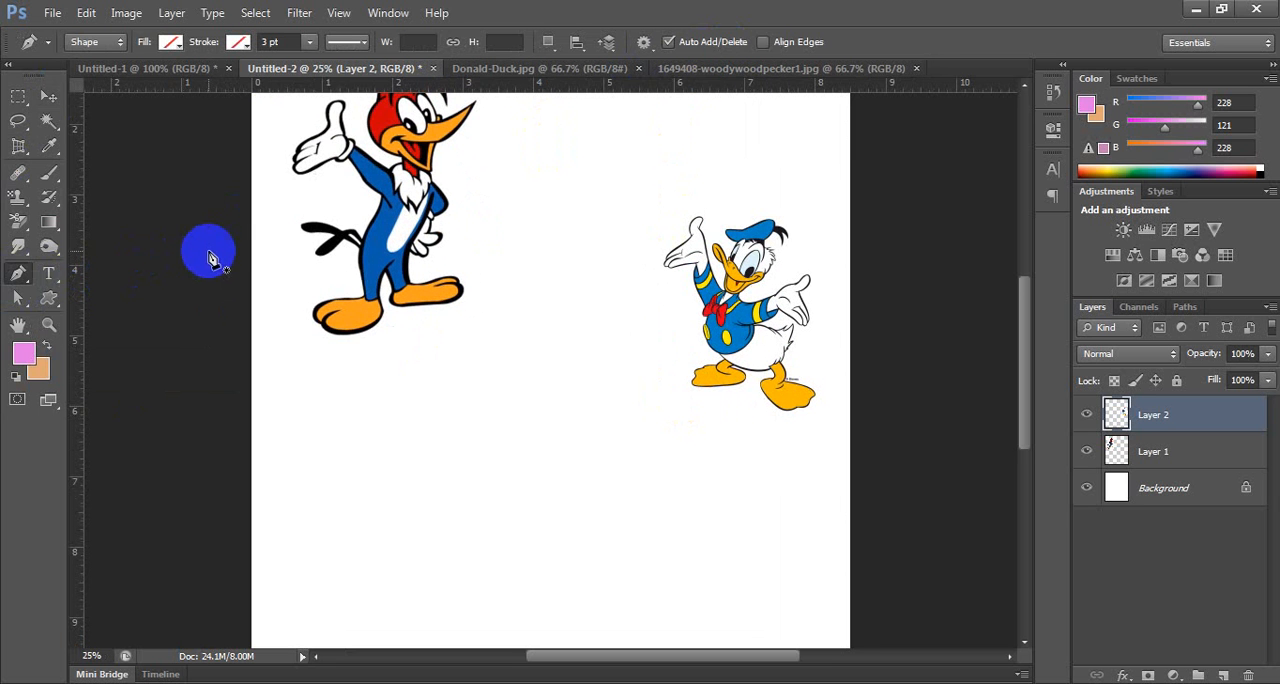
{"action": "left_click_drag", "start_coordinate": [425, 205], "coordinate": [398, 318]}
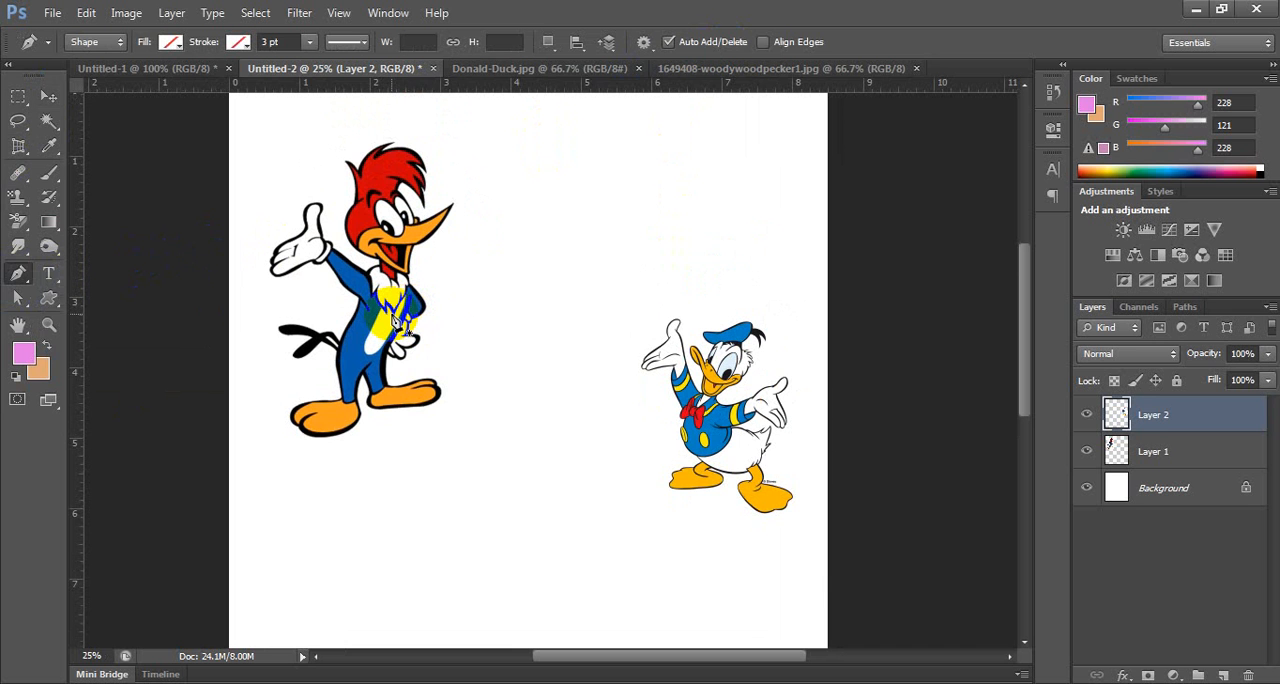
{"action": "left_click", "coordinate": [478, 185]}
{"action": "left_click_drag", "start_coordinate": [557, 146], "coordinate": [600, 176]}
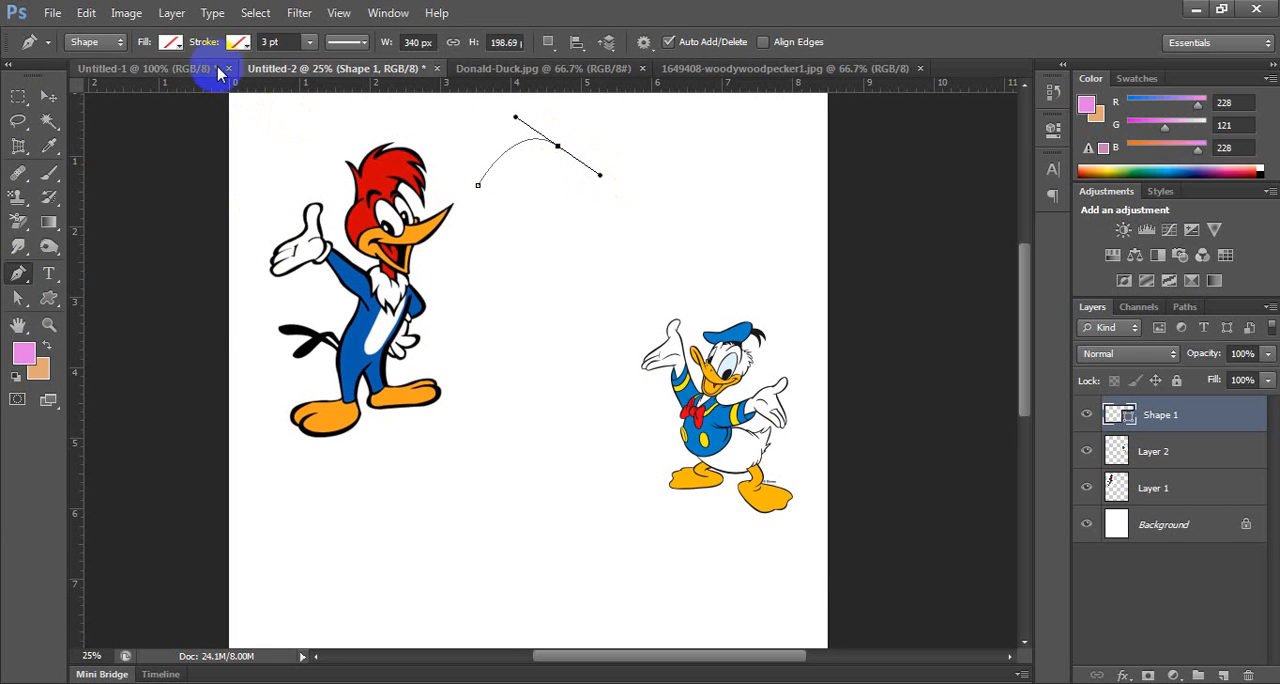
{"action": "left_click", "coordinate": [171, 42]}
{"action": "left_click", "coordinate": [180, 173]}
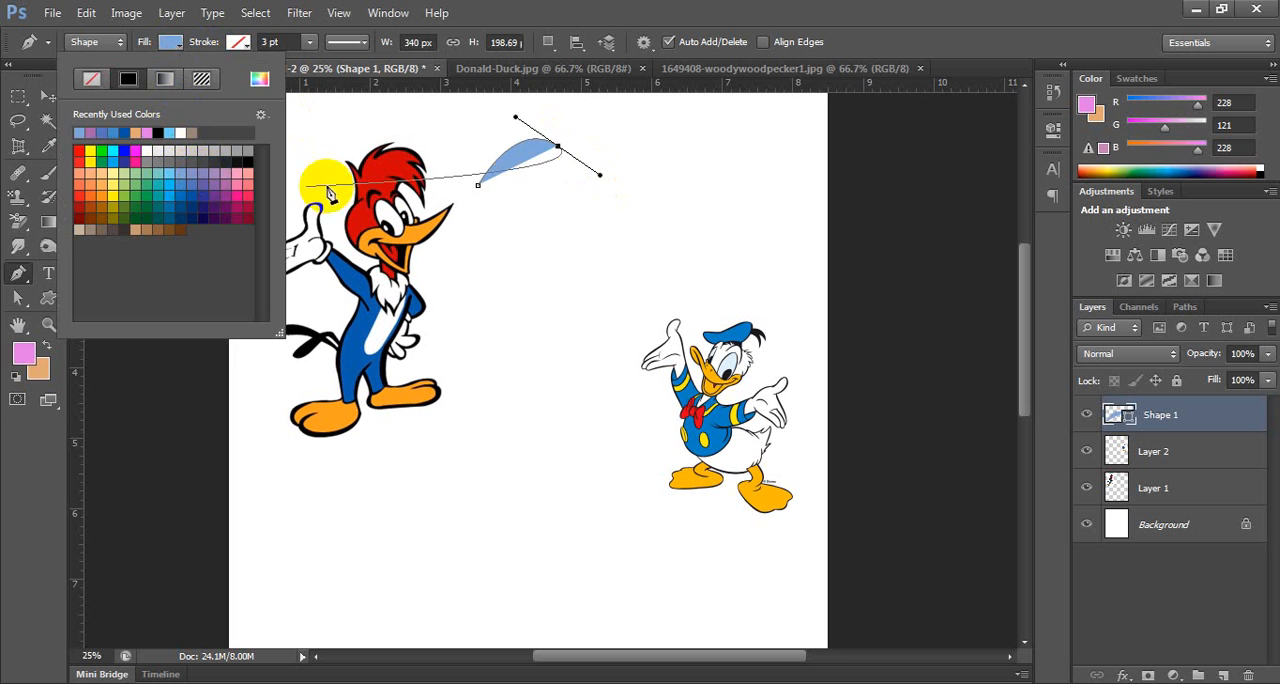
Complete the closed wavy speech-bubble outline, about 1322 px wide and 725 px high, and move it slightly up towards Woody Woodpecker.
{"action": "left_click_drag", "start_coordinate": [646, 142], "coordinate": [682, 128]}
{"action": "left_click_drag", "start_coordinate": [753, 150], "coordinate": [767, 162]}
{"action": "left_click_drag", "start_coordinate": [786, 235], "coordinate": [776, 260]}
{"action": "left_click_drag", "start_coordinate": [723, 262], "coordinate": [699, 252]}
{"action": "left_click_drag", "start_coordinate": [620, 268], "coordinate": [620, 268]}
{"action": "left_click_drag", "start_coordinate": [529, 298], "coordinate": [500, 240]}
{"action": "left_click", "coordinate": [533, 193]}
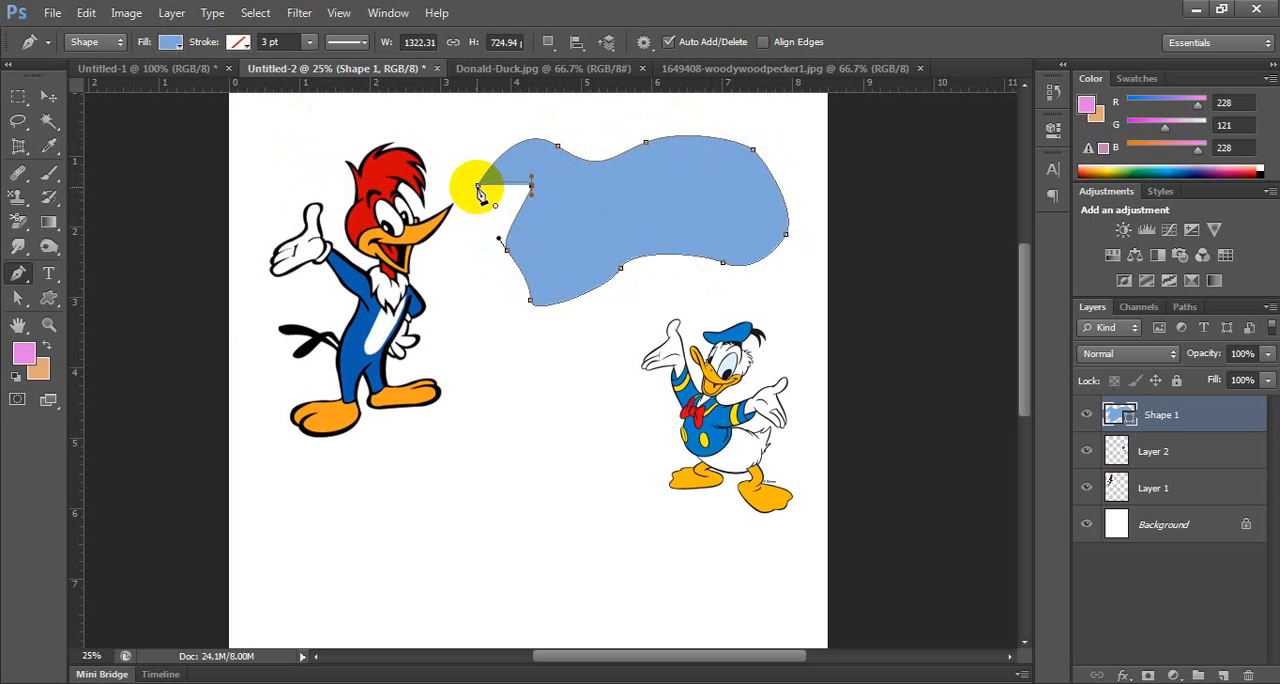
{"action": "left_click", "coordinate": [478, 185]}
{"action": "left_click", "coordinate": [45, 98]}
{"action": "left_click_drag", "start_coordinate": [694, 200], "coordinate": [673, 196]}
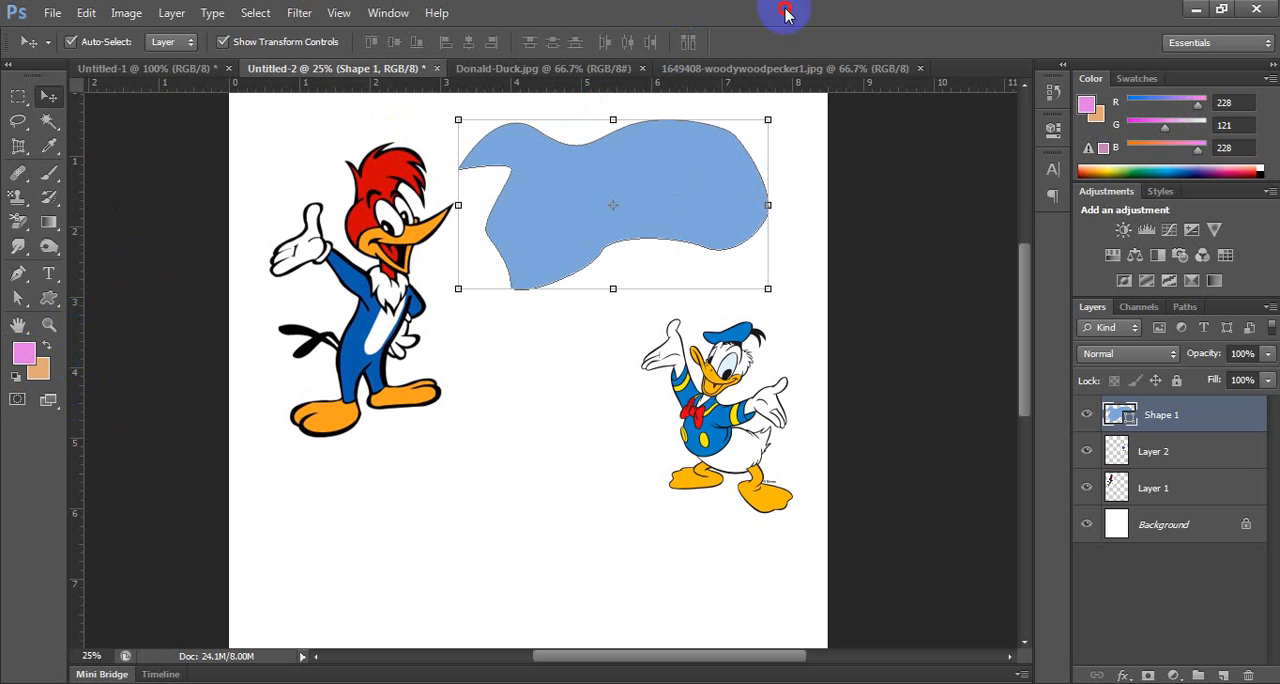
Add the text "cartoon says:" in Montserrat Bold, 140 px, and place it on the light blue speech bubble.
{"action": "left_click", "coordinate": [48, 273]}
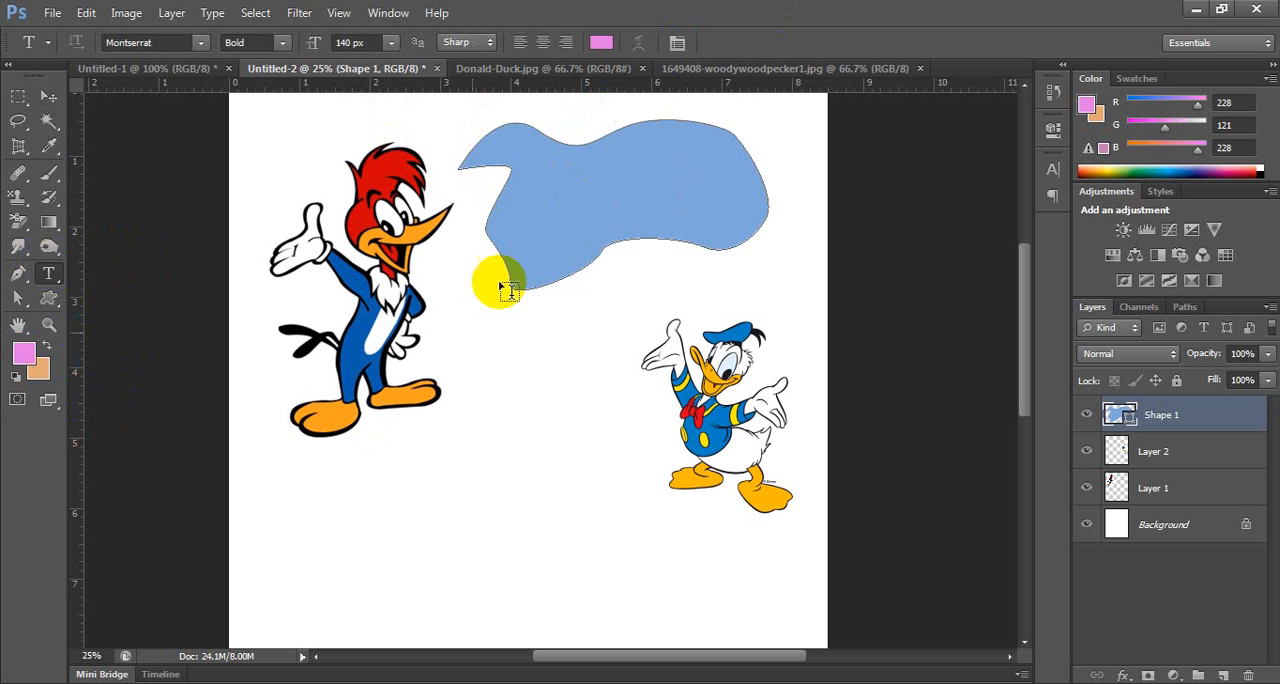
{"action": "left_click", "coordinate": [440, 472]}
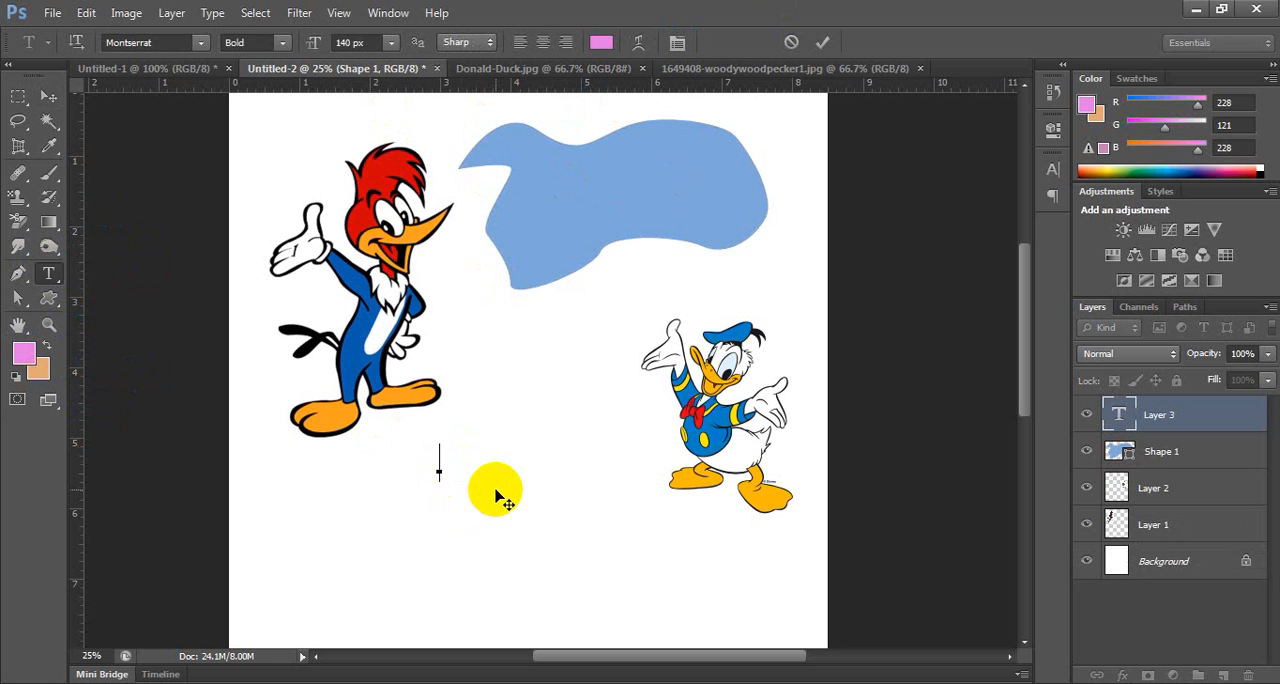
{"action": "type", "text": "cartoon say"}
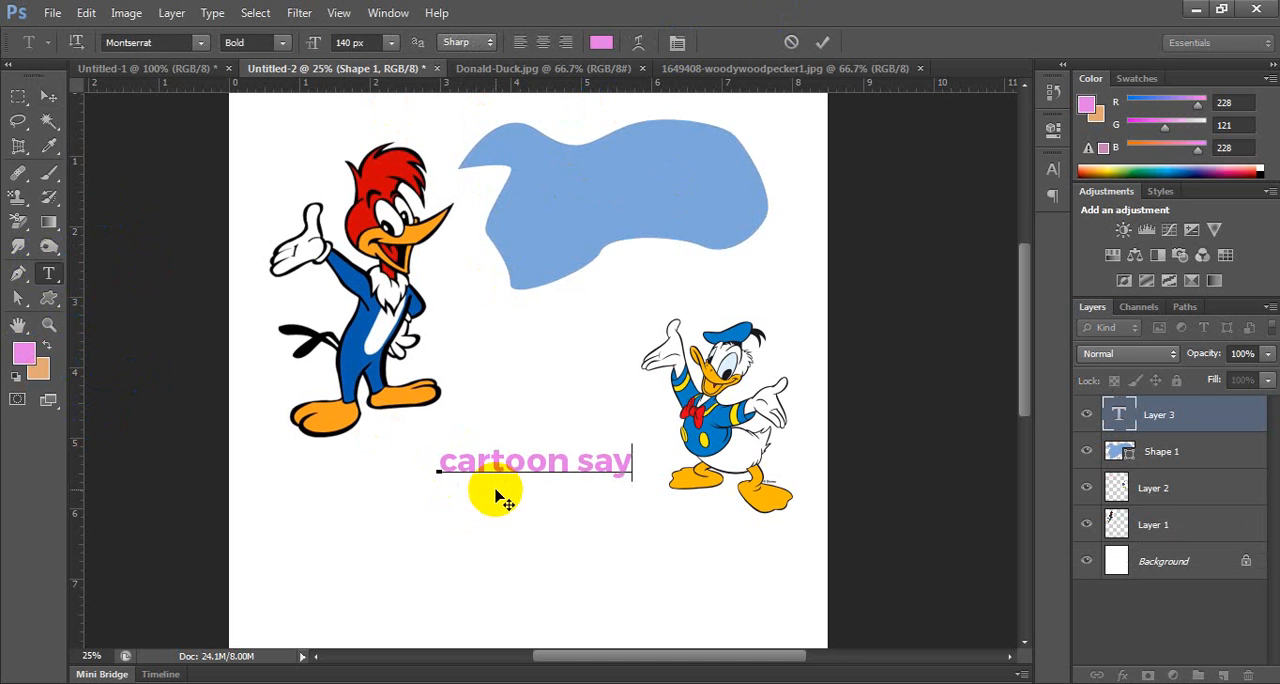
{"action": "type", "text": "s:"}
{"action": "left_click", "coordinate": [48, 96]}
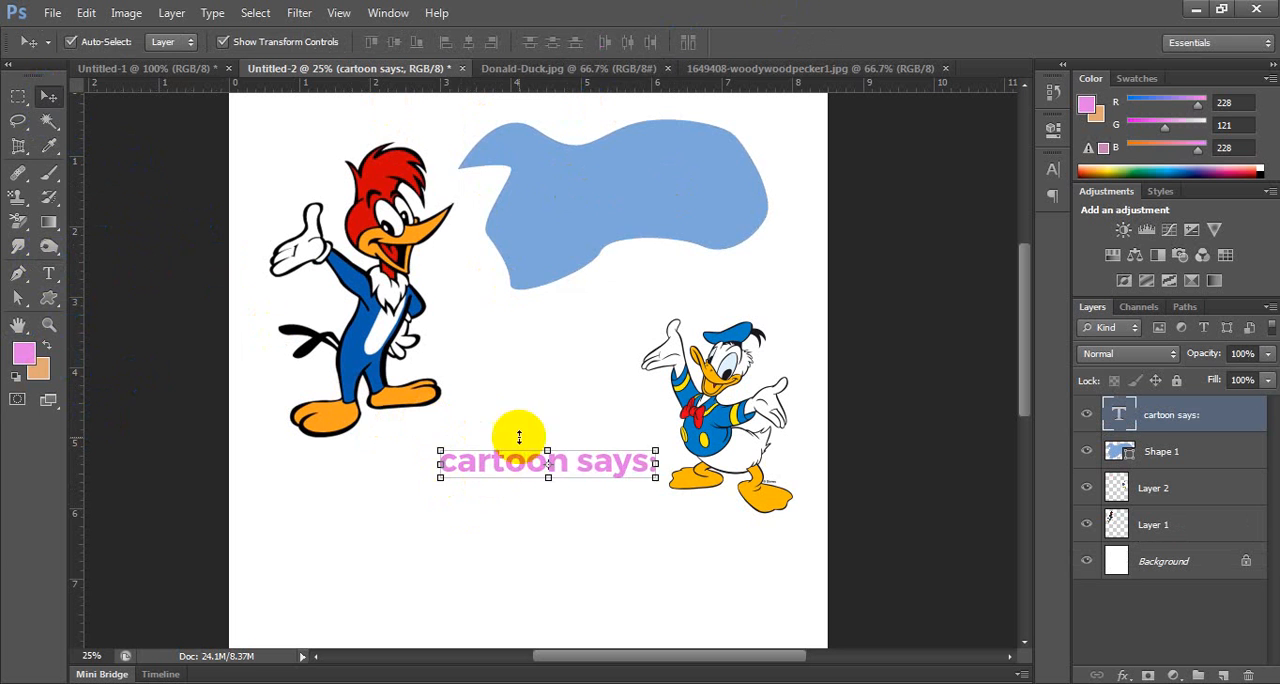
{"action": "left_click_drag", "start_coordinate": [519, 437], "coordinate": [608, 190]}
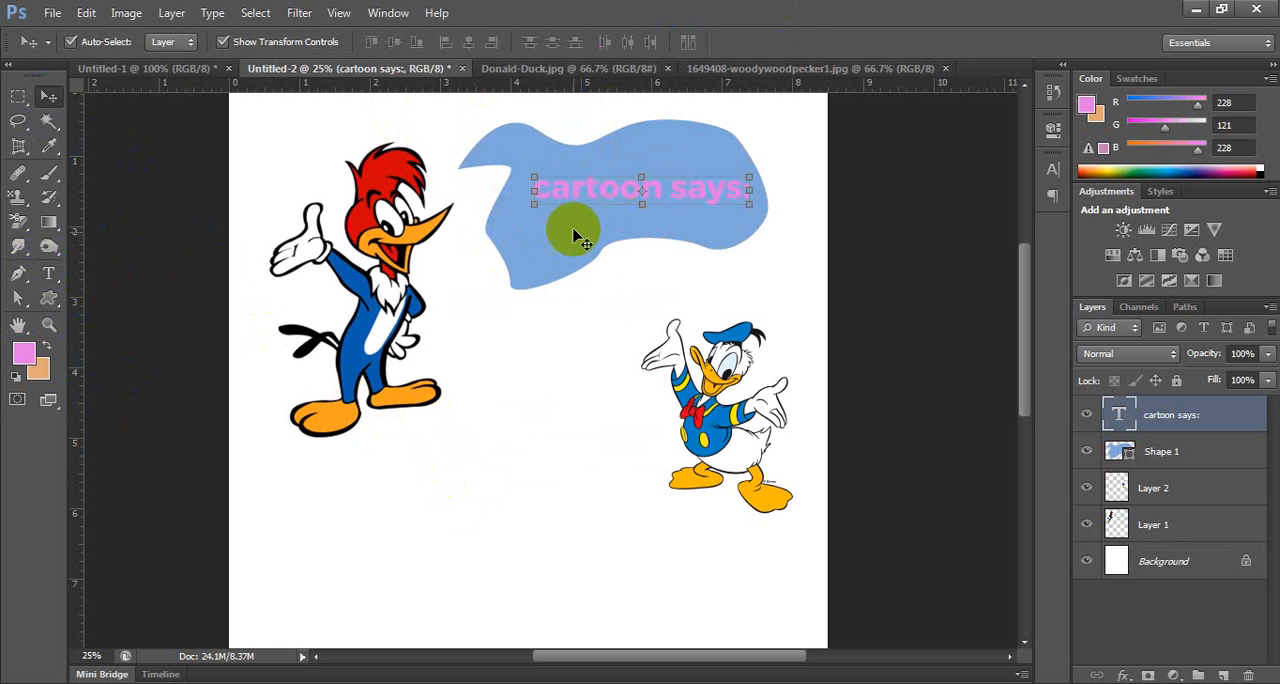
Recolour the whole "cartoon says:" text with the red sampled from Woody Woodpecker's head, and deselect the layer.
{"action": "double_click", "coordinate": [600, 197]}
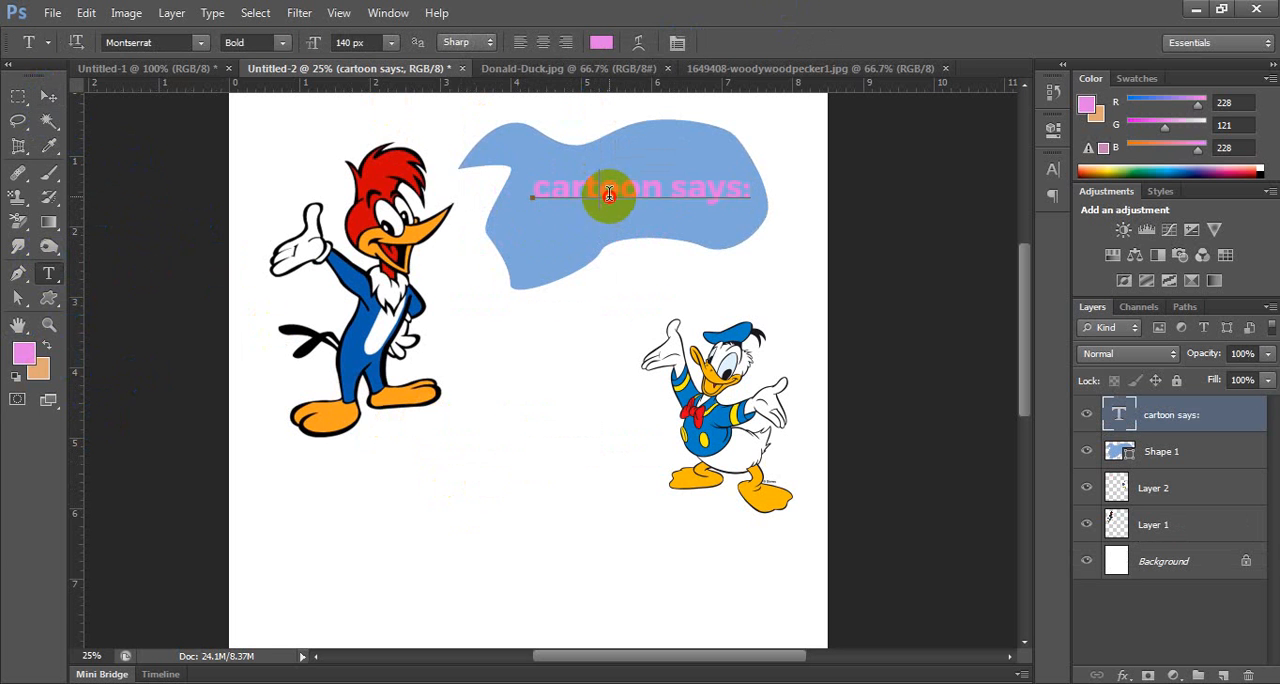
{"action": "key", "text": "ctrl+a"}
{"action": "left_click", "coordinate": [601, 42]}
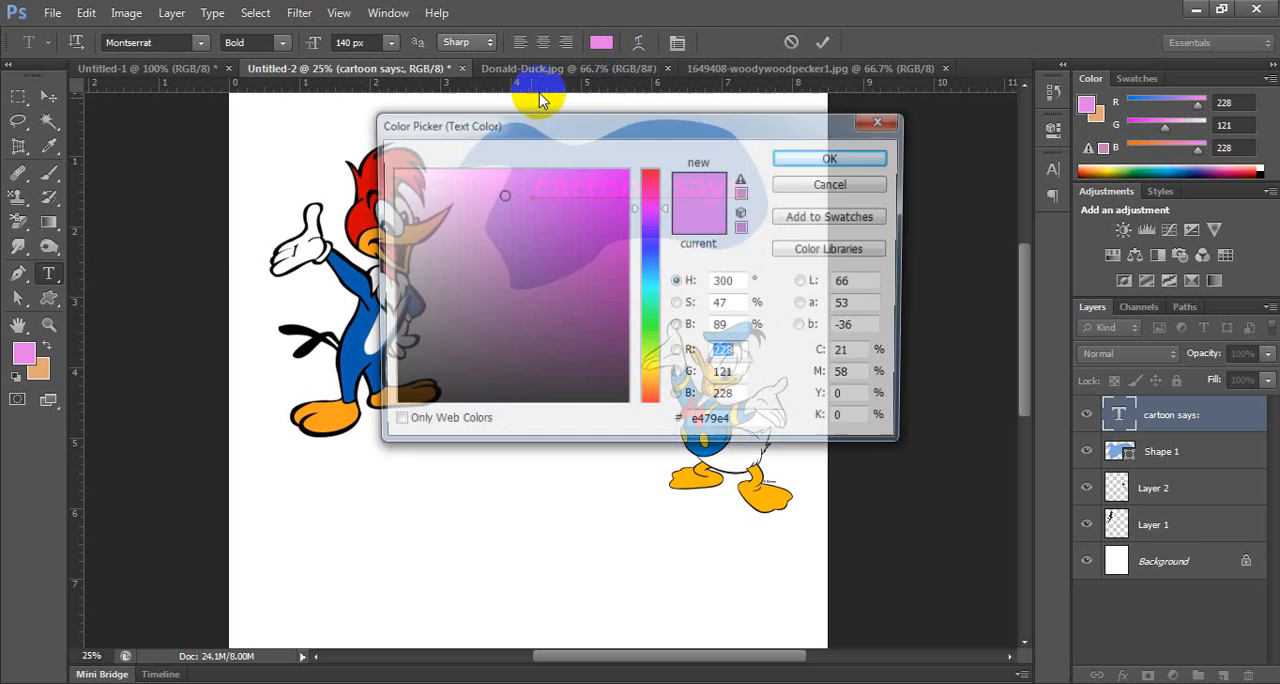
{"action": "left_click", "coordinate": [361, 214]}
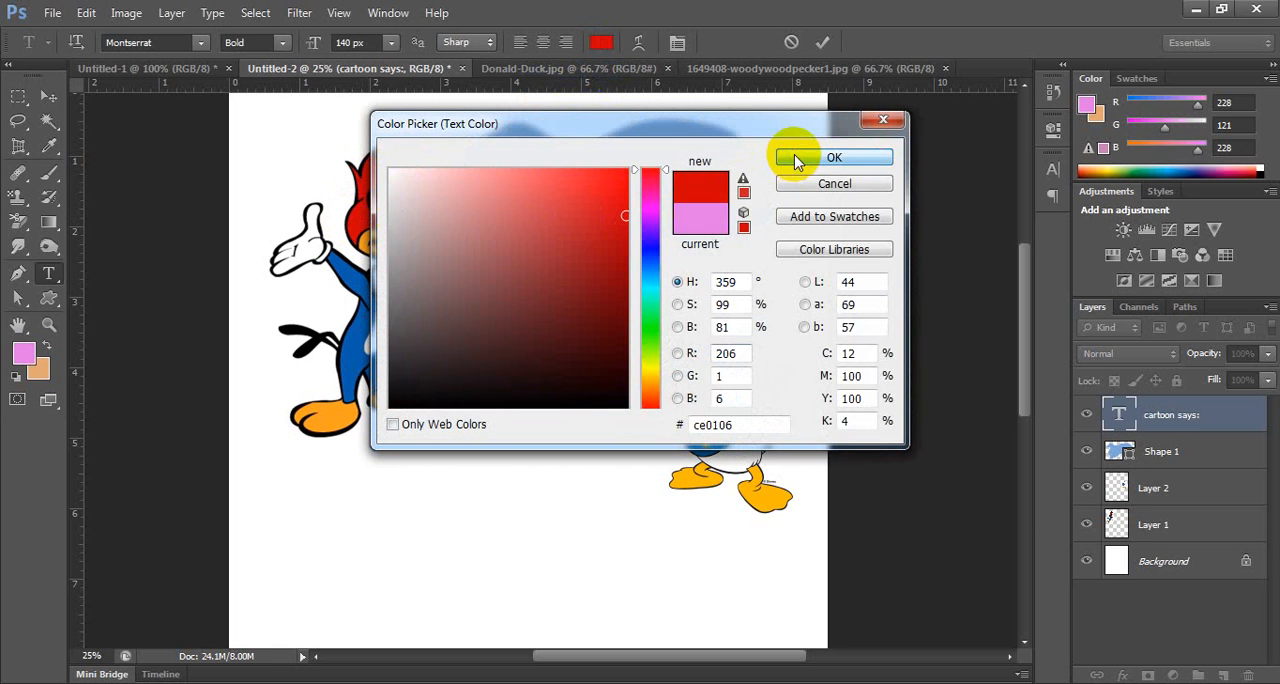
{"action": "left_click", "coordinate": [797, 160]}
{"action": "left_click", "coordinate": [48, 95]}
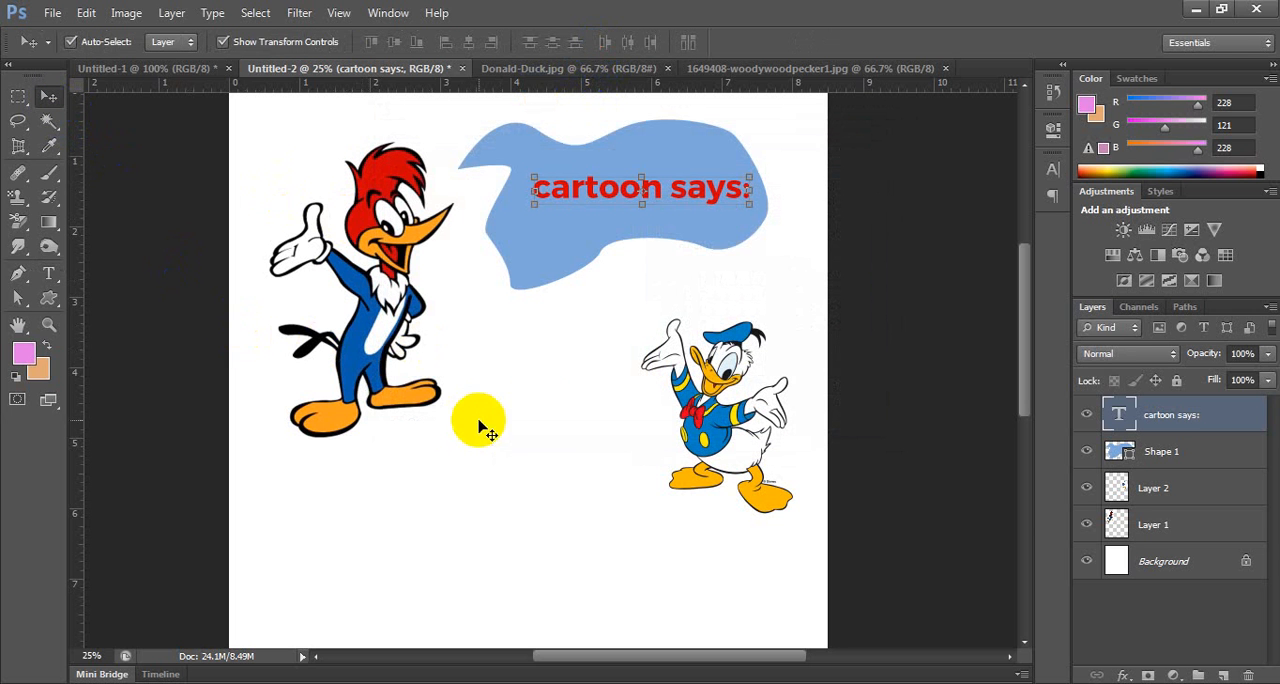
{"action": "left_click", "coordinate": [547, 414]}
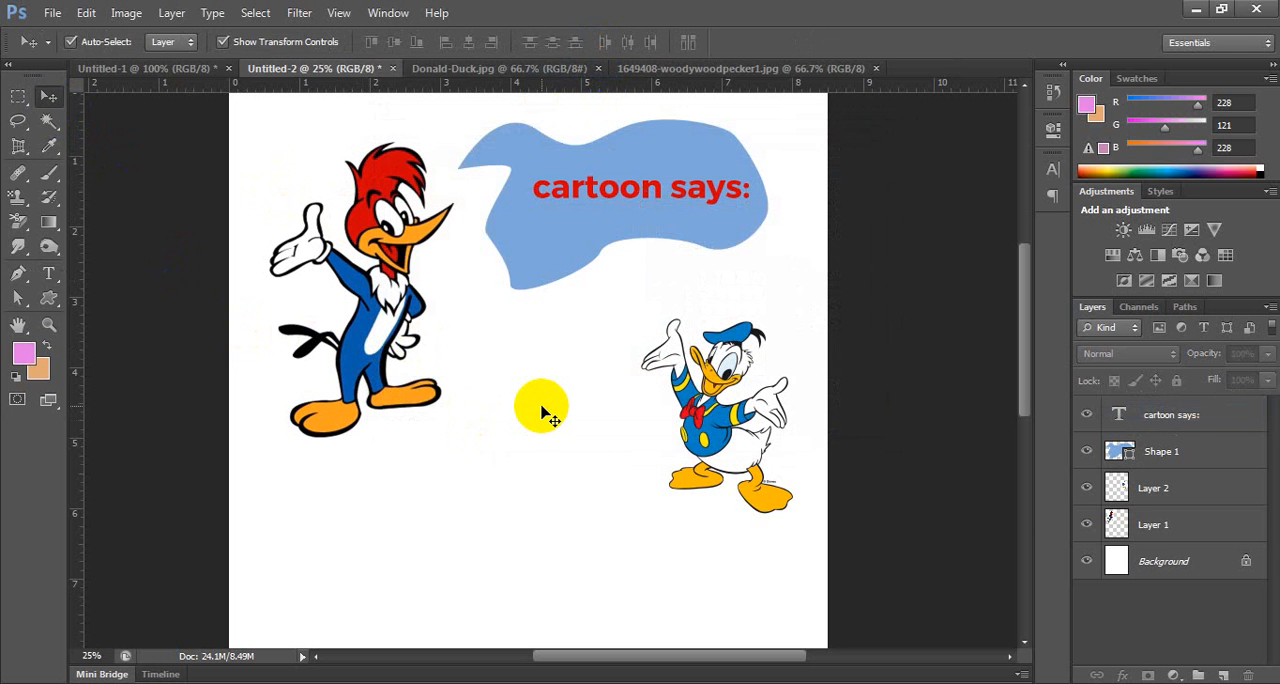
Draw a cloud-shaped talk bubble custom shape, about 732 by 530 px, directly beside Donald Duck's raised hand.
{"action": "left_click", "coordinate": [48, 302]}
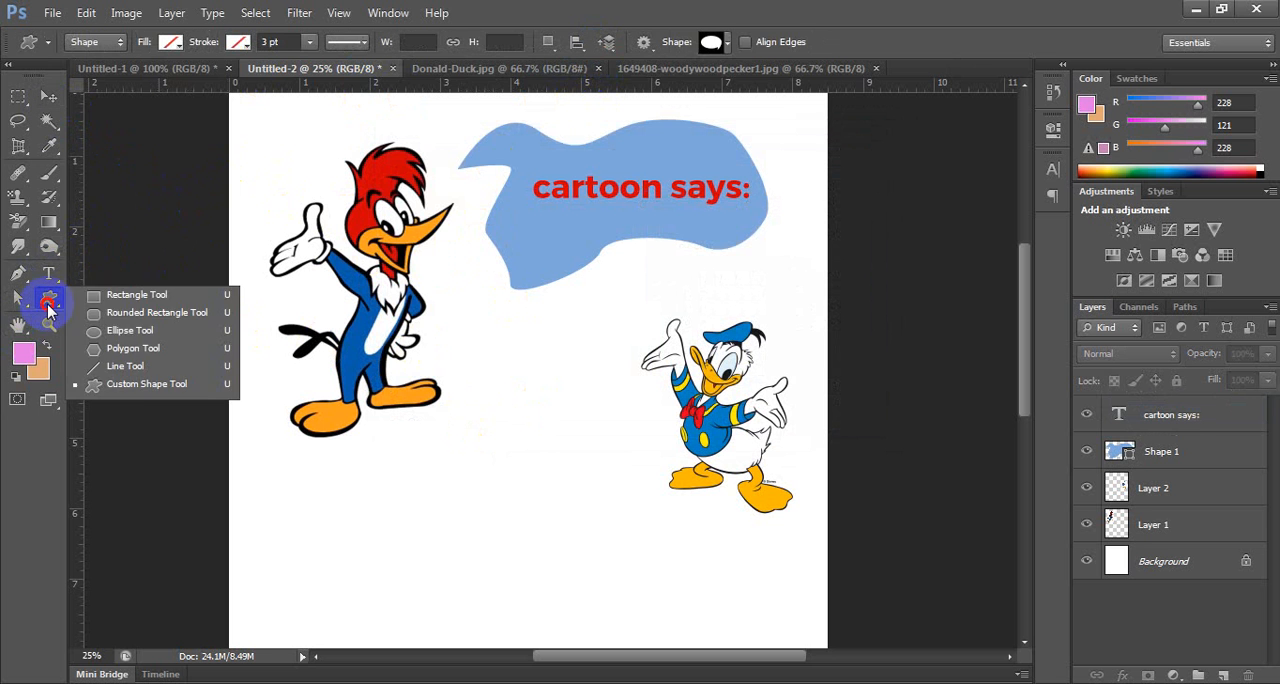
{"action": "left_click", "coordinate": [130, 385]}
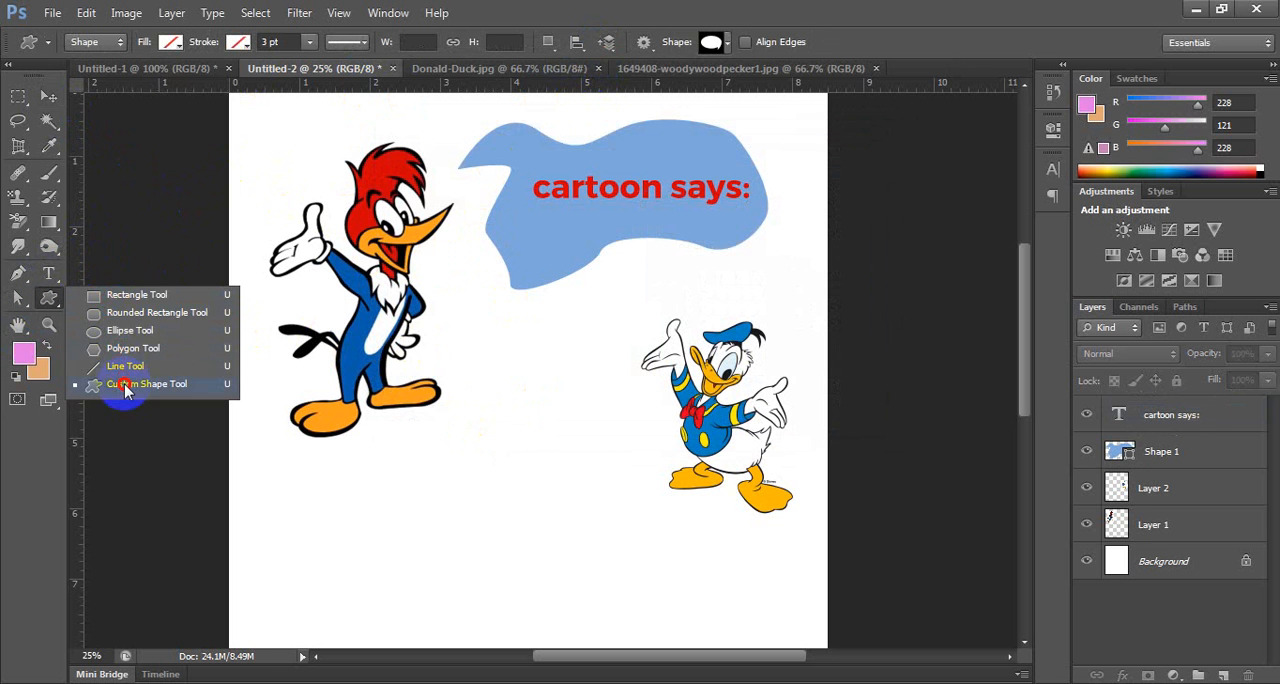
{"action": "left_click", "coordinate": [727, 45]}
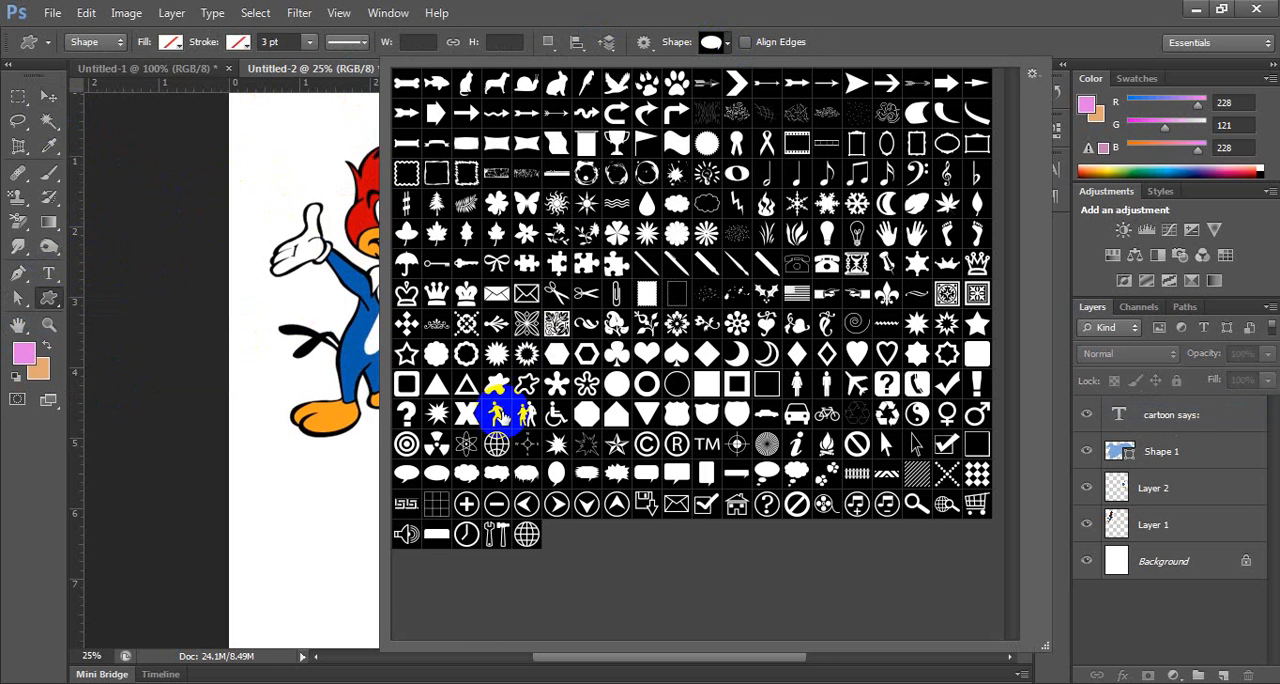
{"action": "left_click", "coordinate": [466, 474]}
{"action": "left_click", "coordinate": [897, 52]}
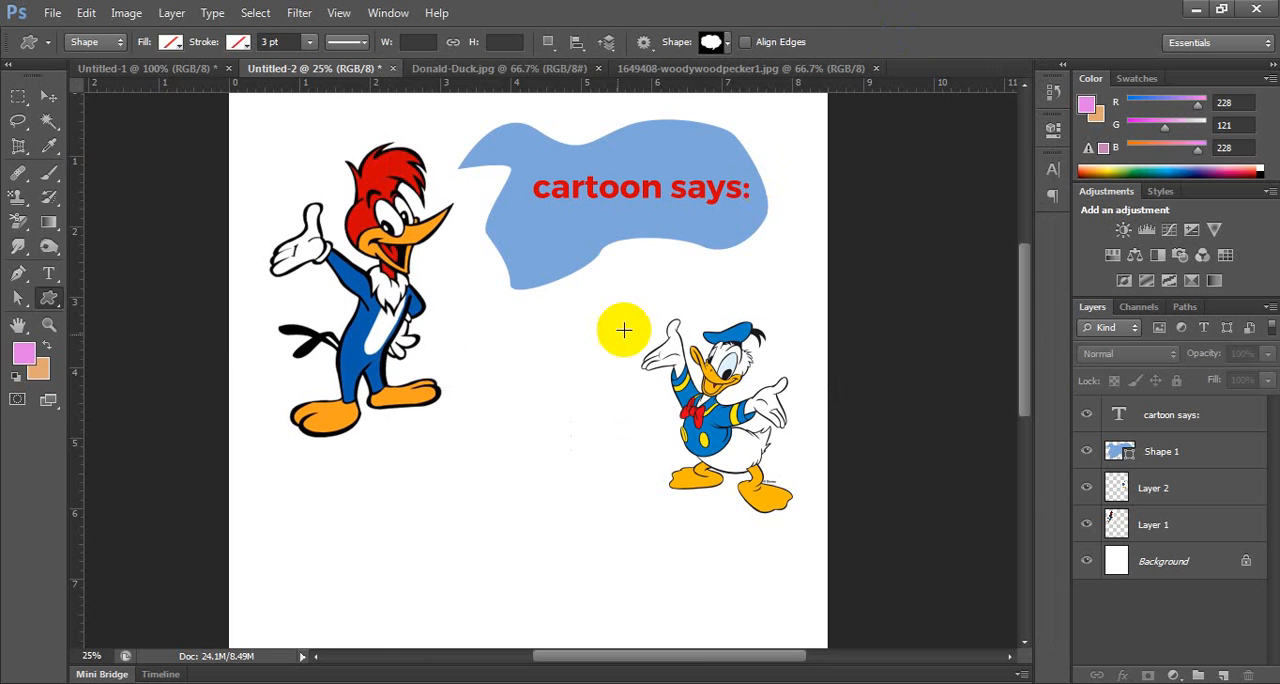
{"action": "left_click_drag", "start_coordinate": [508, 348], "coordinate": [682, 472]}
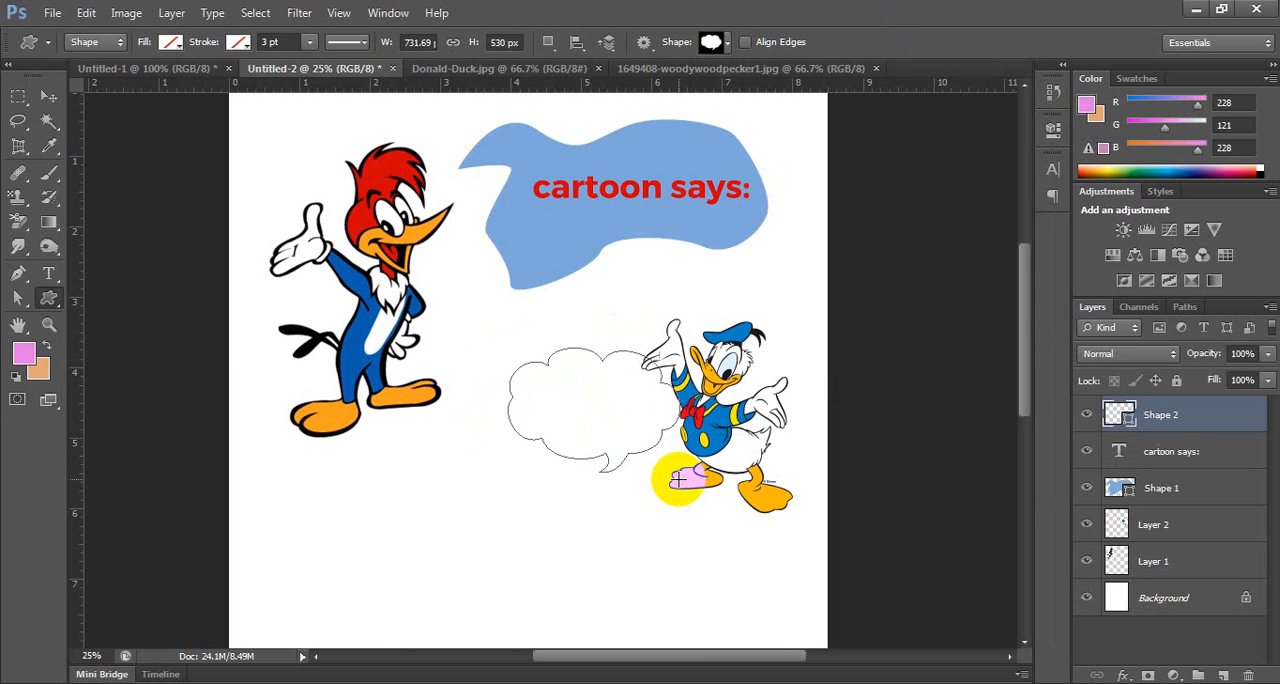
Fill the cloud-shaped talk bubble with the dark blue sampled from Woody Woodpecker's body.
{"action": "left_click", "coordinate": [170, 42]}
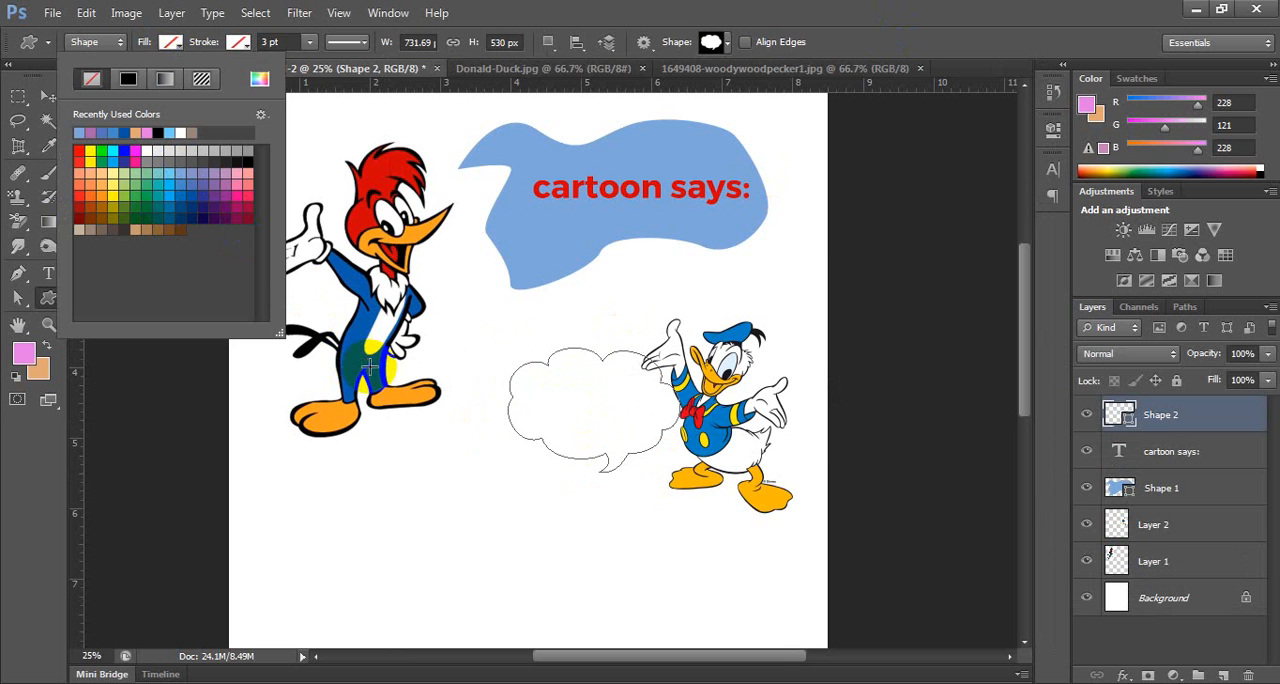
{"action": "left_click", "coordinate": [259, 79]}
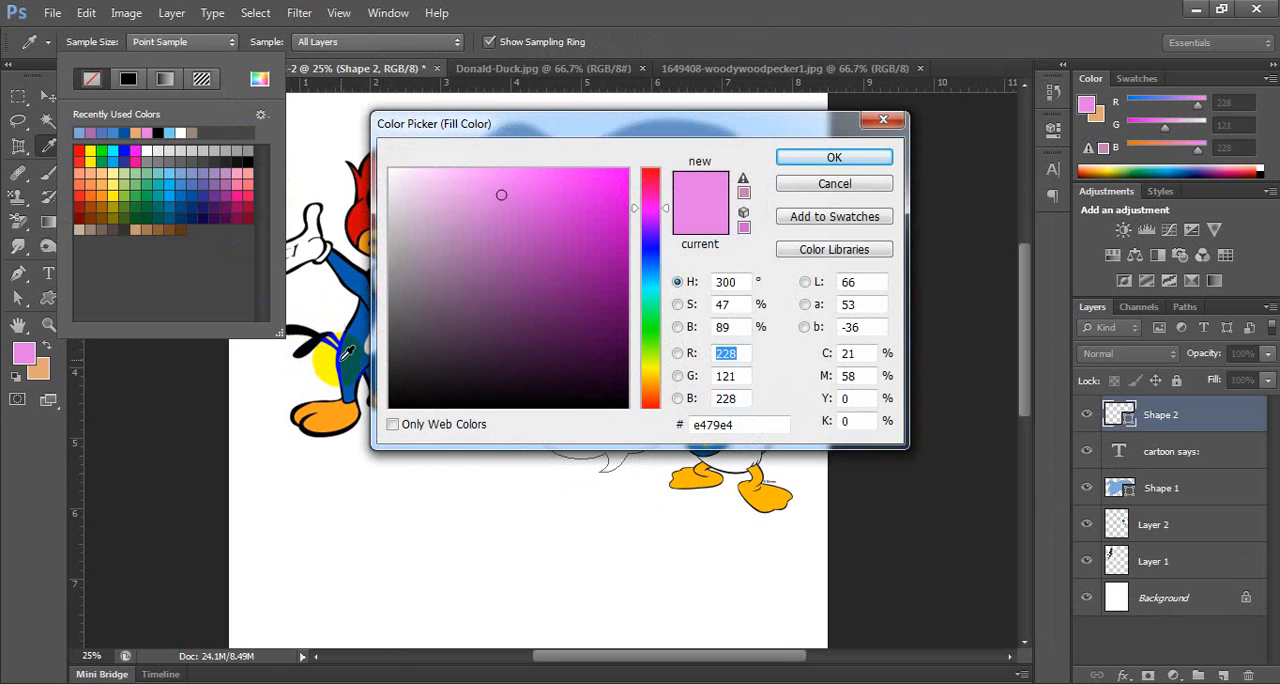
{"action": "left_click", "coordinate": [347, 352]}
{"action": "left_click", "coordinate": [826, 157]}
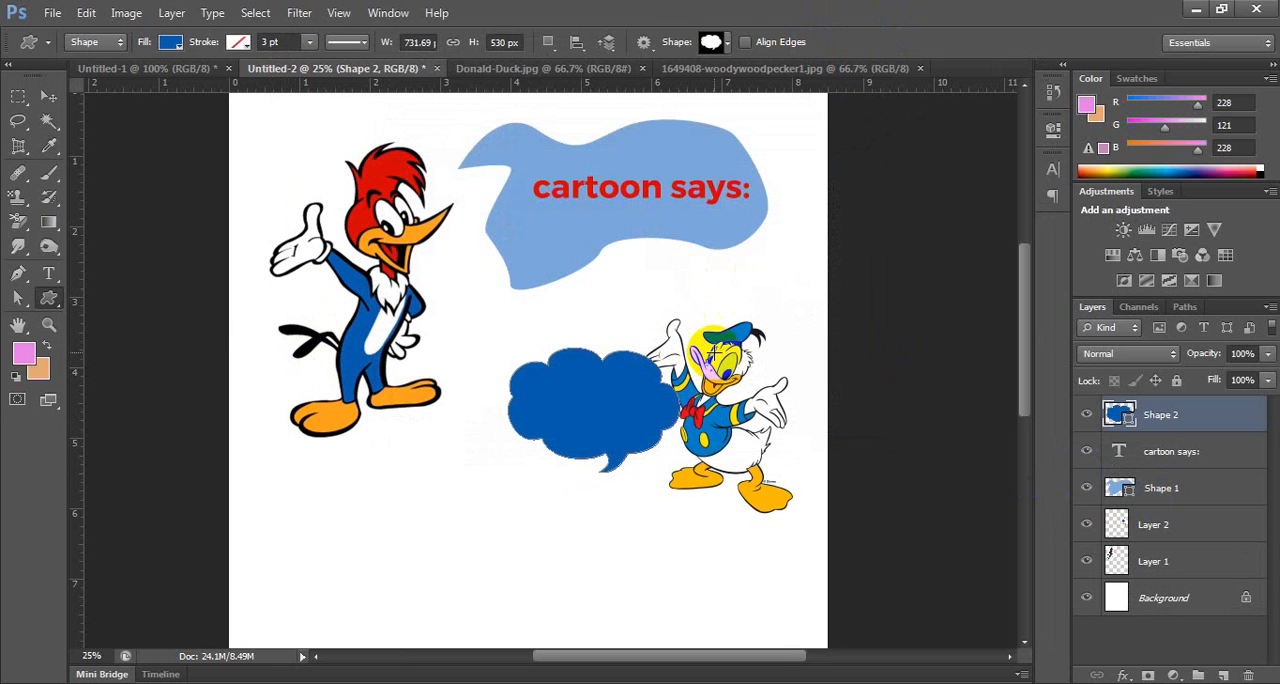
Move Donald Duck further down the page and place the blue cloud bubble directly above him.
{"action": "left_click", "coordinate": [48, 95]}
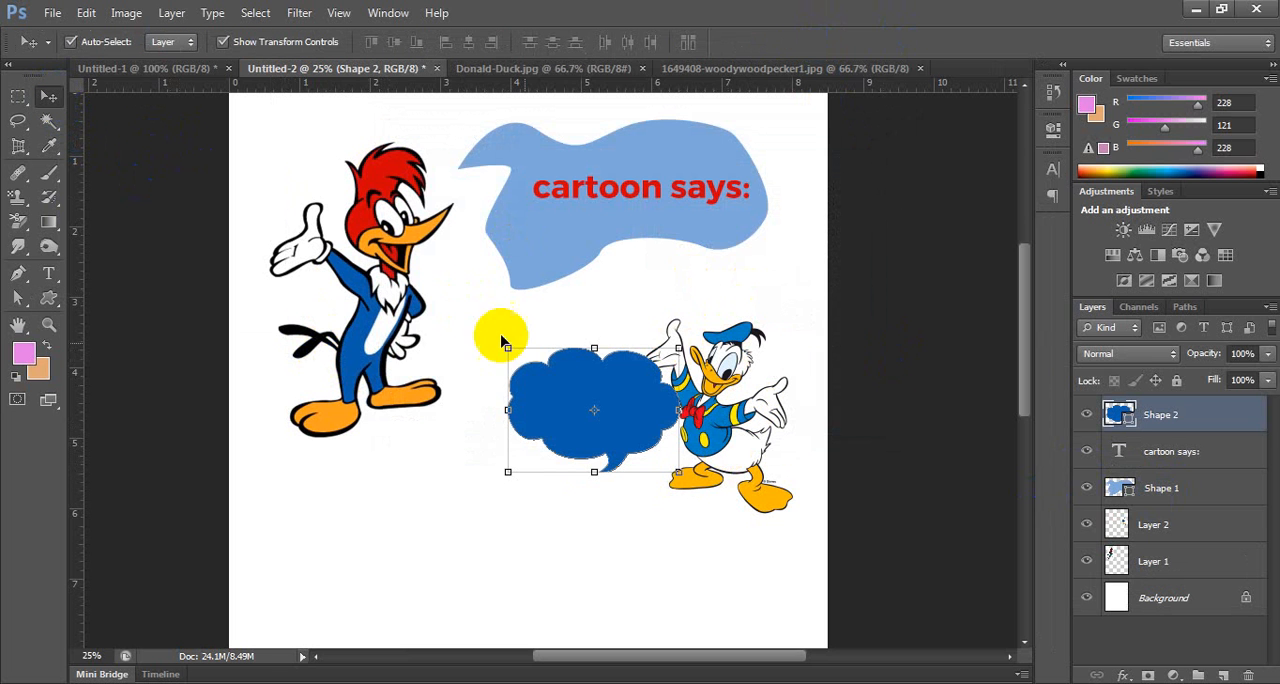
{"action": "left_click_drag", "start_coordinate": [738, 448], "coordinate": [735, 570]}
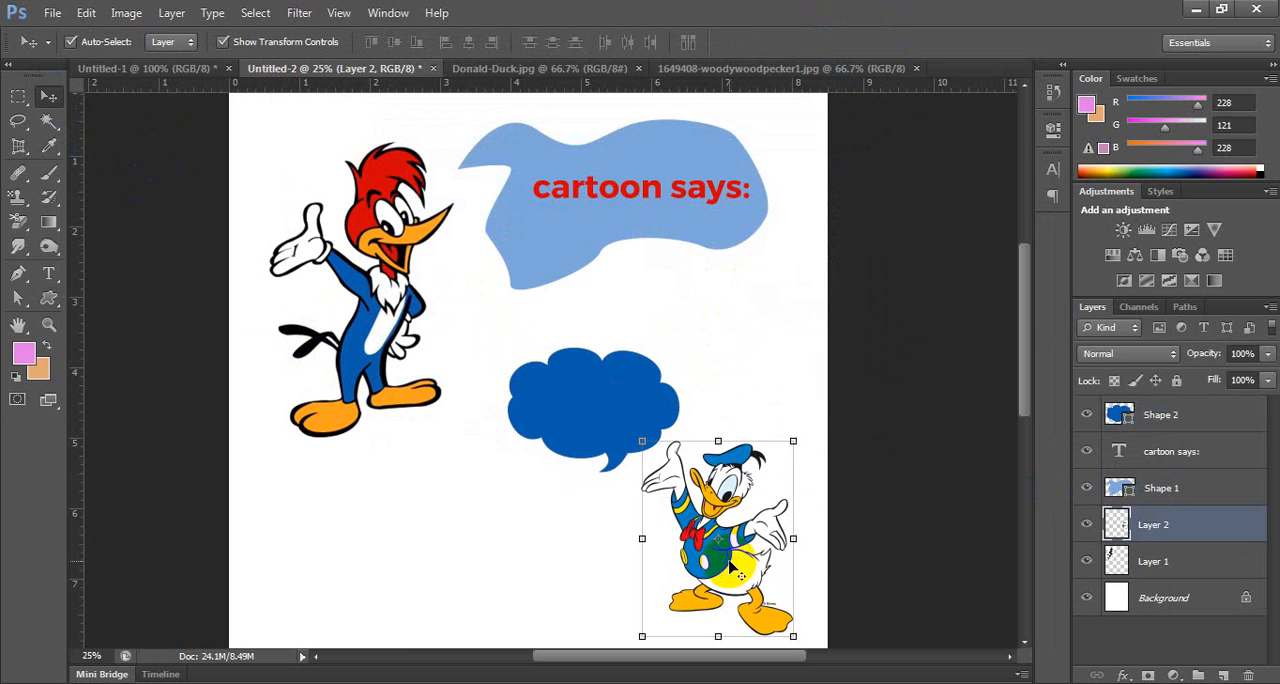
{"action": "left_click_drag", "start_coordinate": [609, 409], "coordinate": [694, 374]}
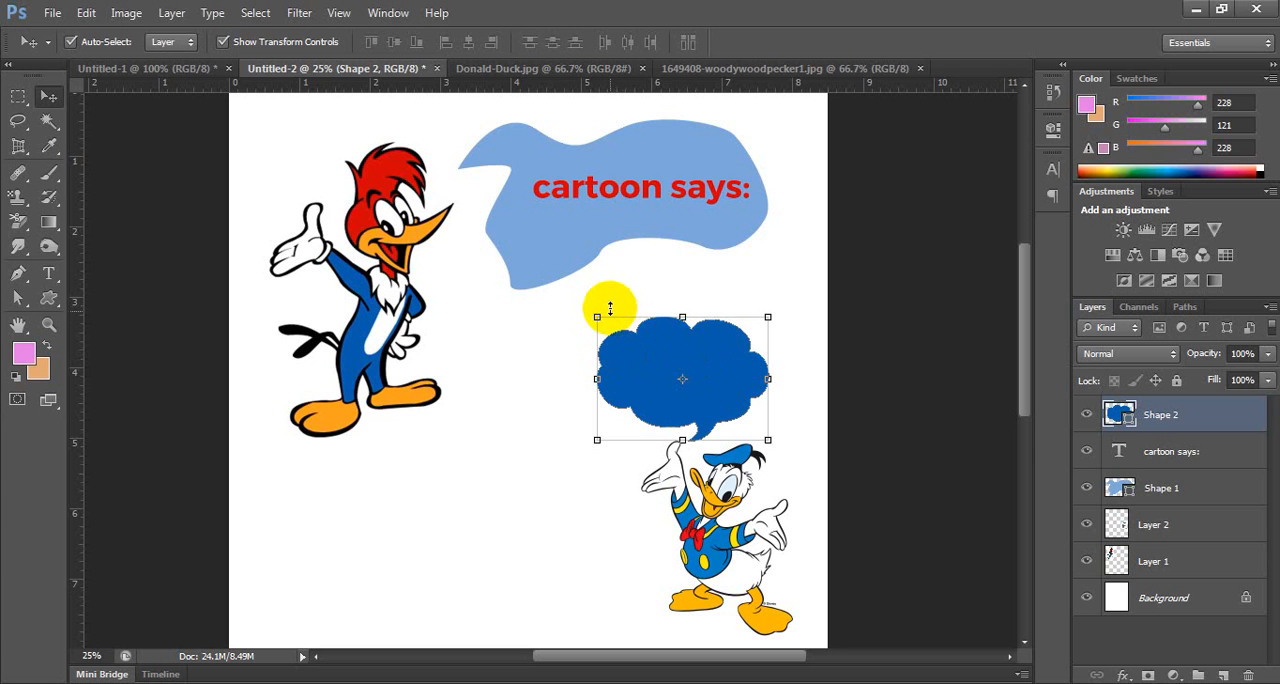
Enlarge the blue cloud bubble to about 119%, apply the transformation and deselect the shape.
{"action": "left_click_drag", "start_coordinate": [594, 315], "coordinate": [564, 293]}
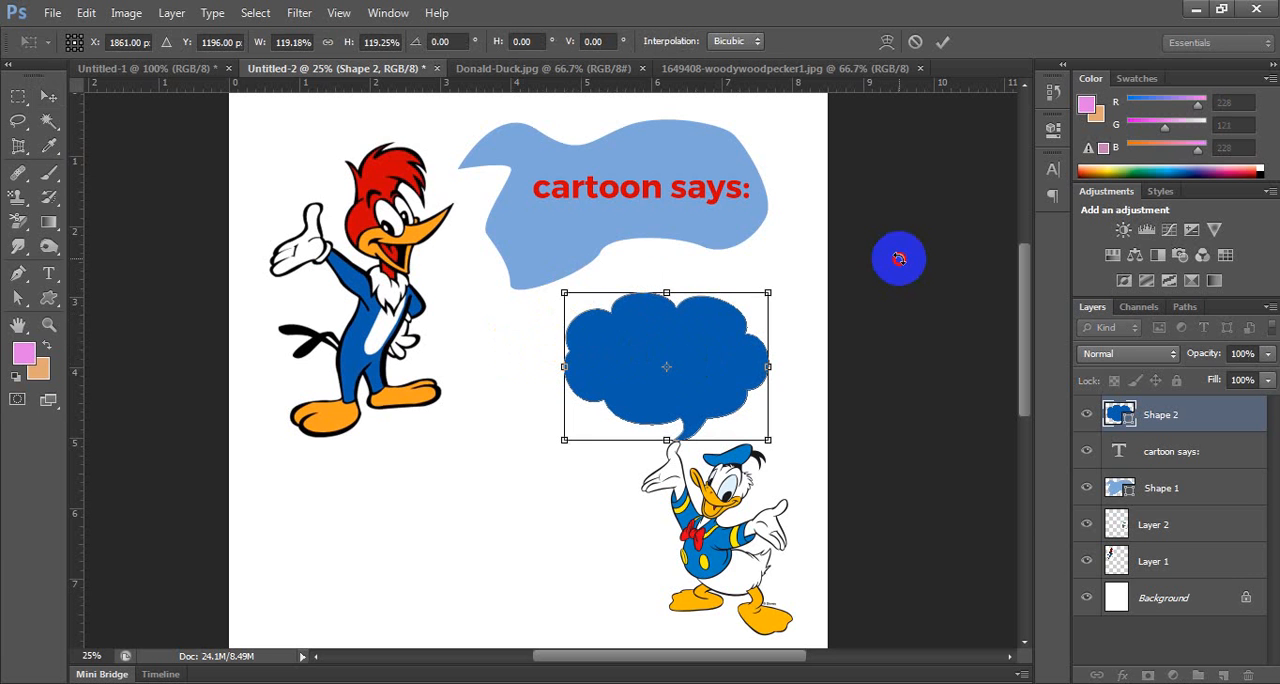
{"action": "left_click", "coordinate": [49, 93]}
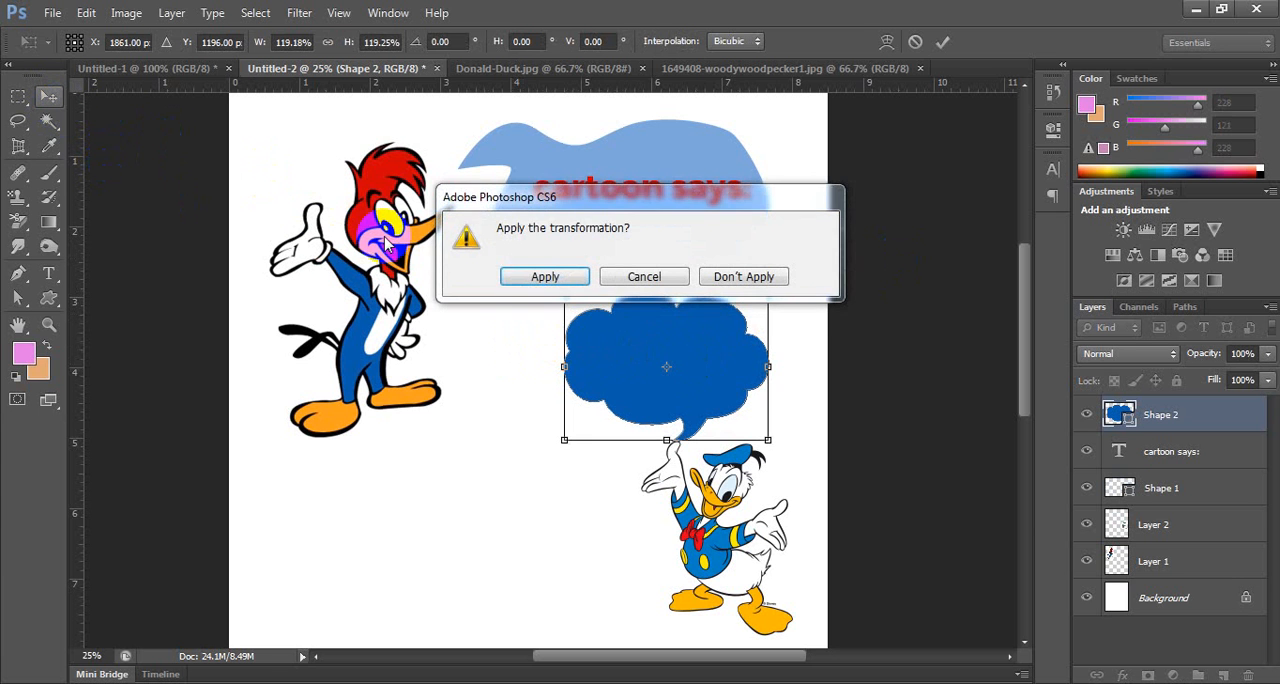
{"action": "left_click", "coordinate": [530, 274]}
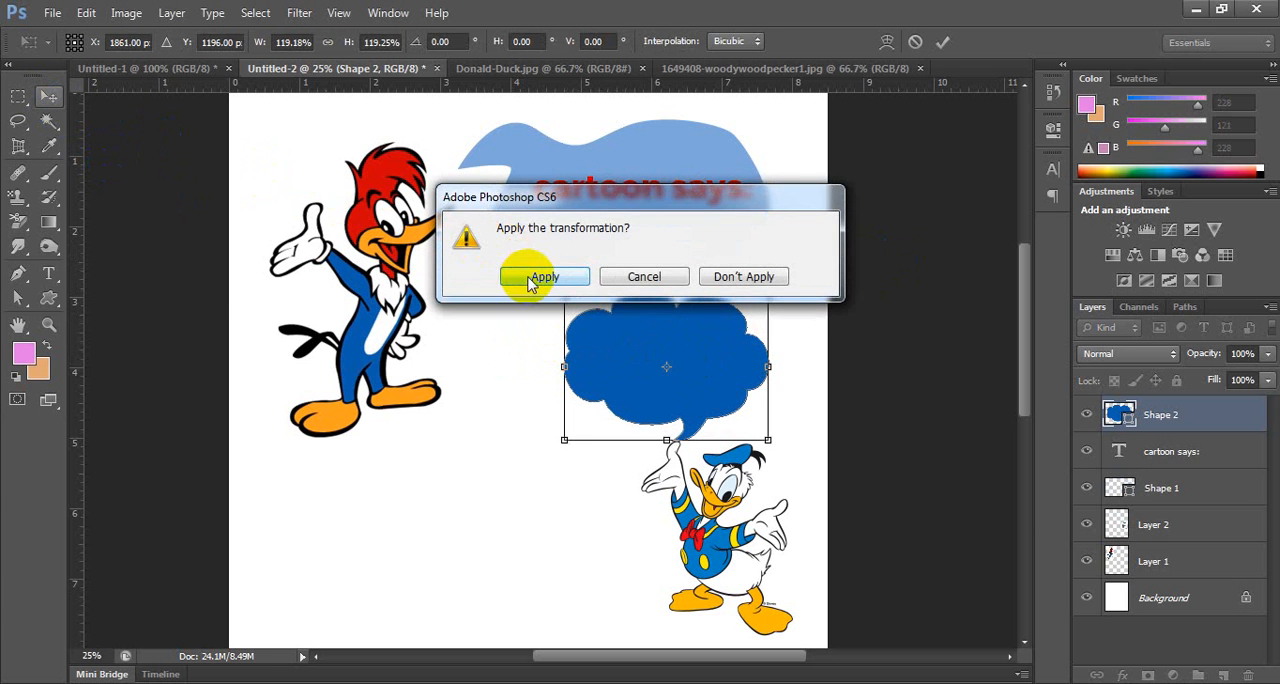
{"action": "left_click", "coordinate": [165, 229]}
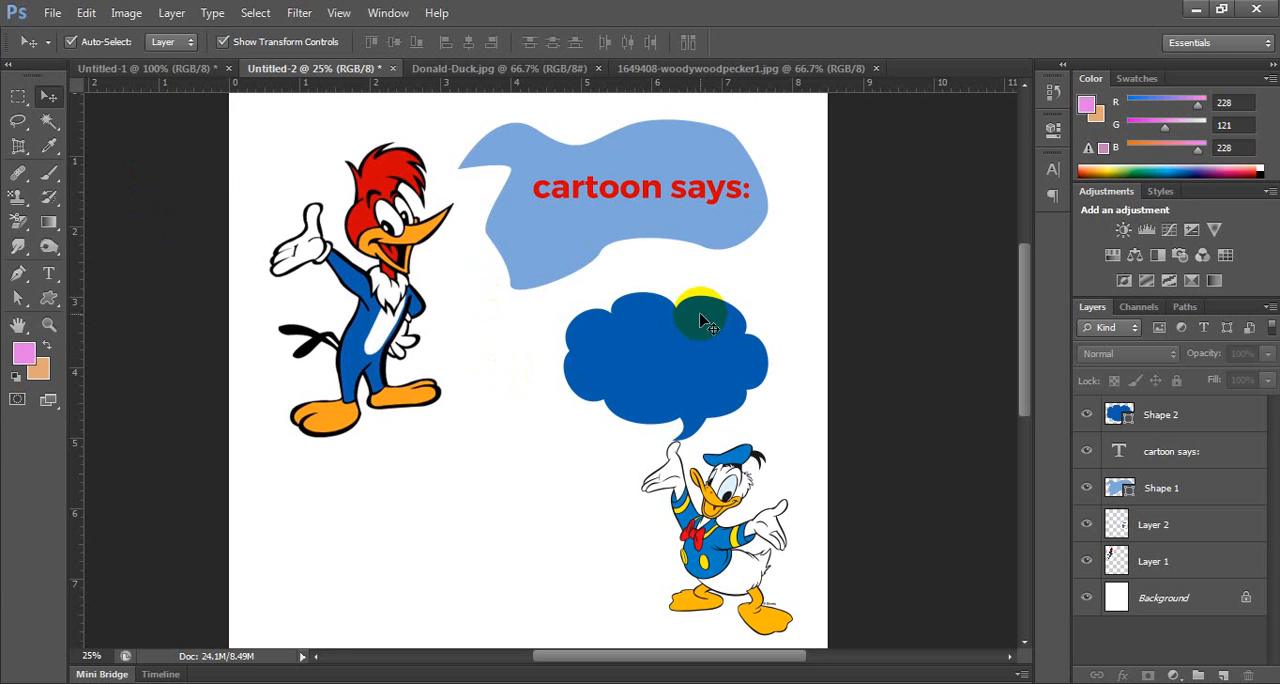
{"action": "key", "text": "ctrl+minus"}
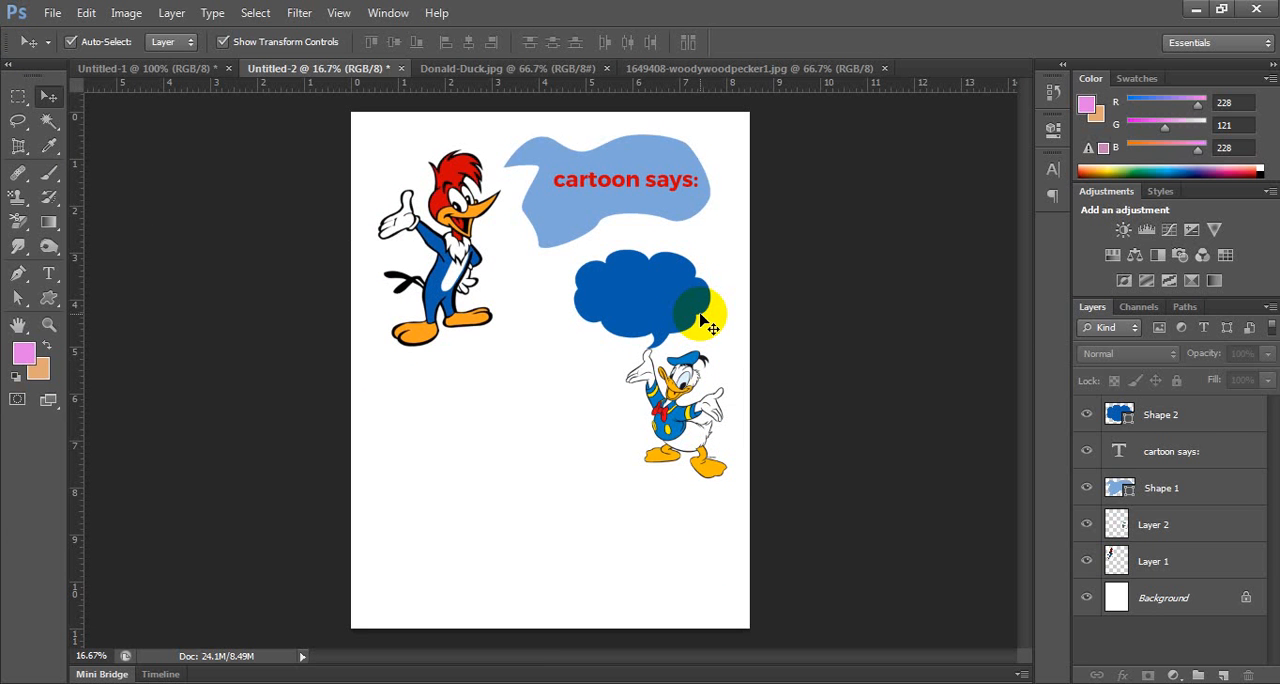
{"action": "left_click", "coordinate": [122, 13]}
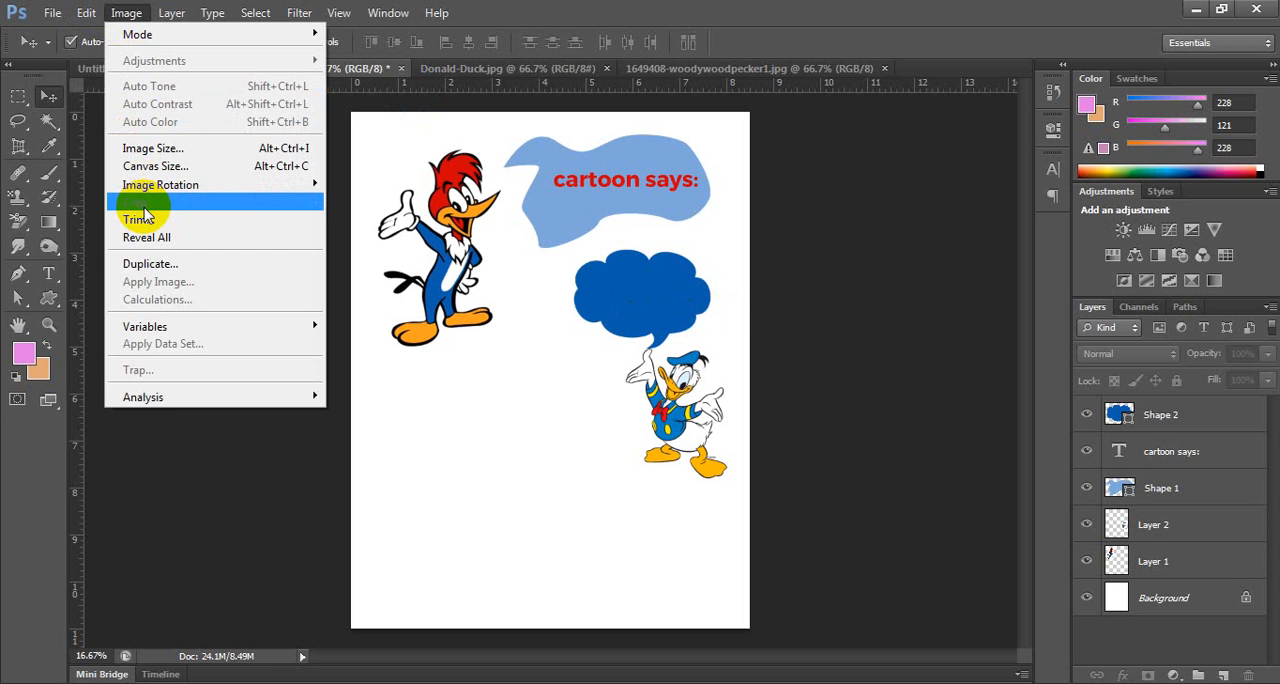
{"action": "left_click", "coordinate": [537, 14]}
{"action": "left_click", "coordinate": [148, 233]}
{"action": "left_click", "coordinate": [18, 95]}
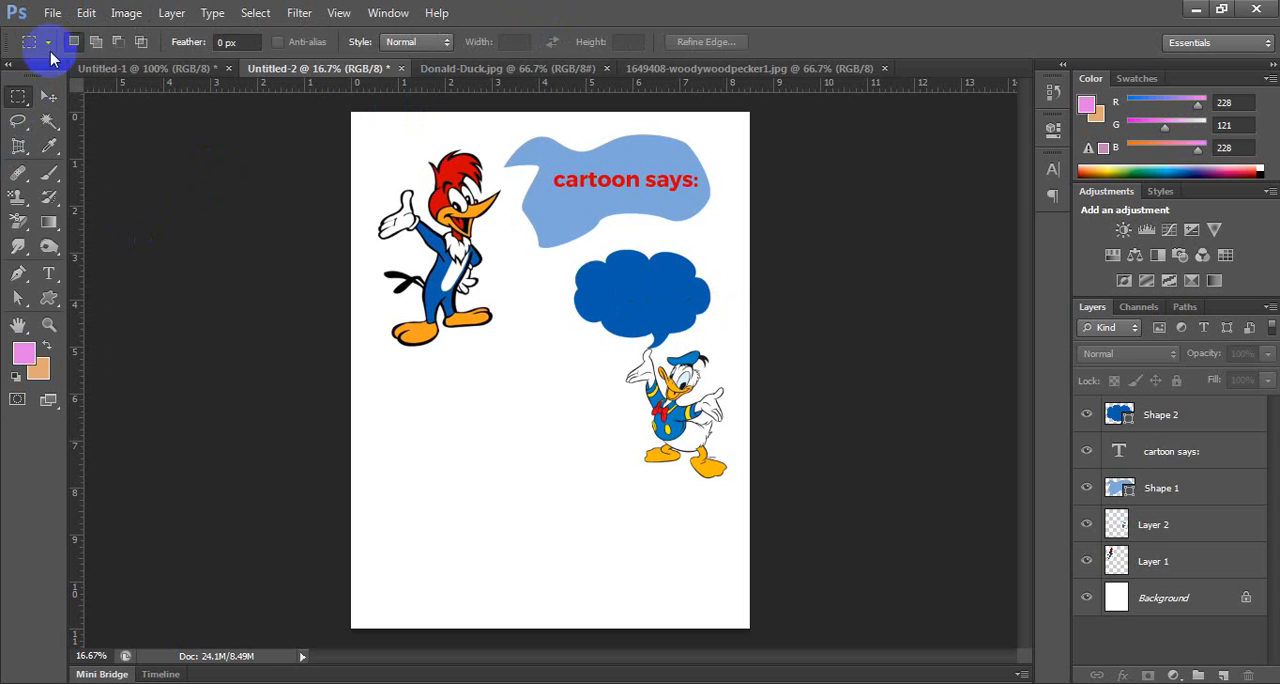
{"action": "left_click", "coordinate": [126, 12]}
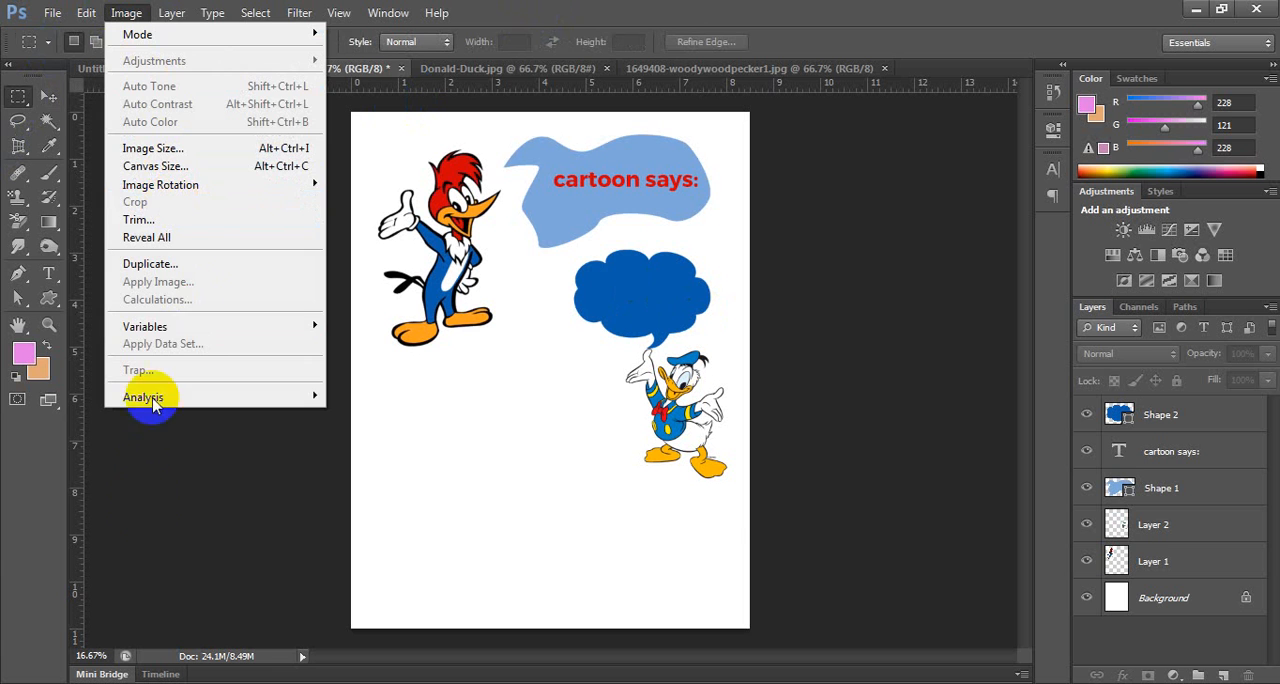
{"action": "left_click", "coordinate": [160, 505]}
{"action": "left_click", "coordinate": [1150, 558]}
{"action": "left_click", "coordinate": [1163, 418]}
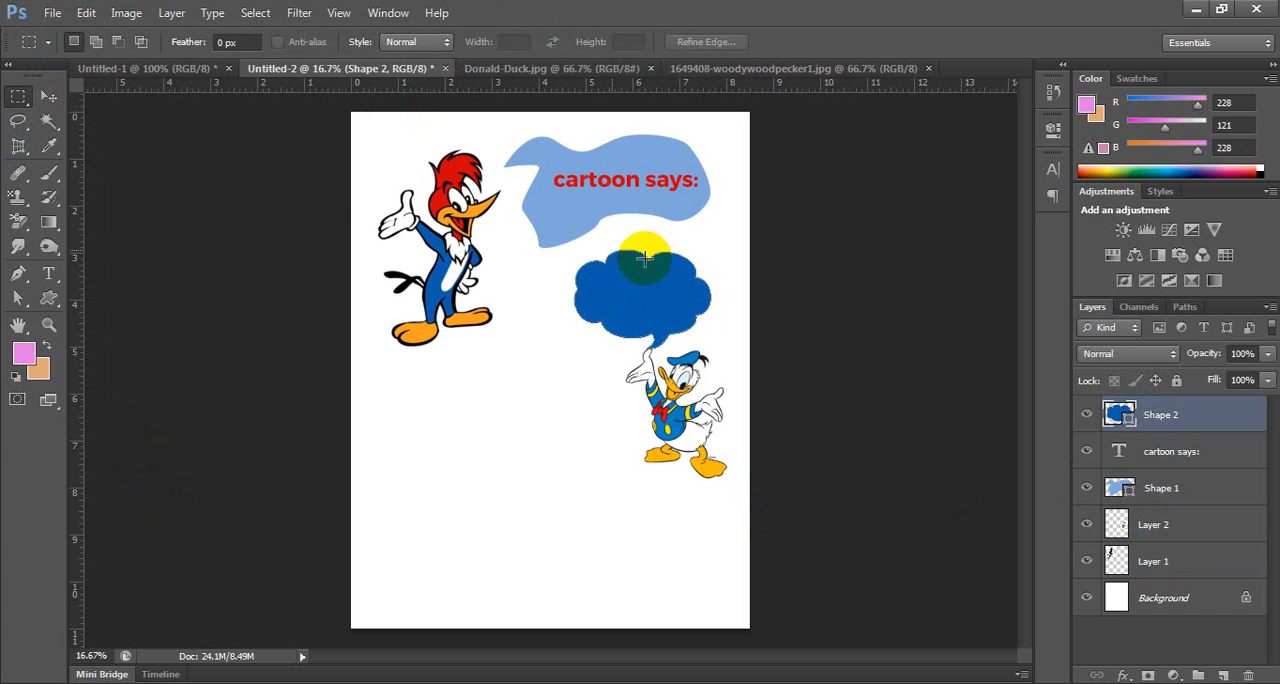
{"action": "left_click", "coordinate": [126, 12]}
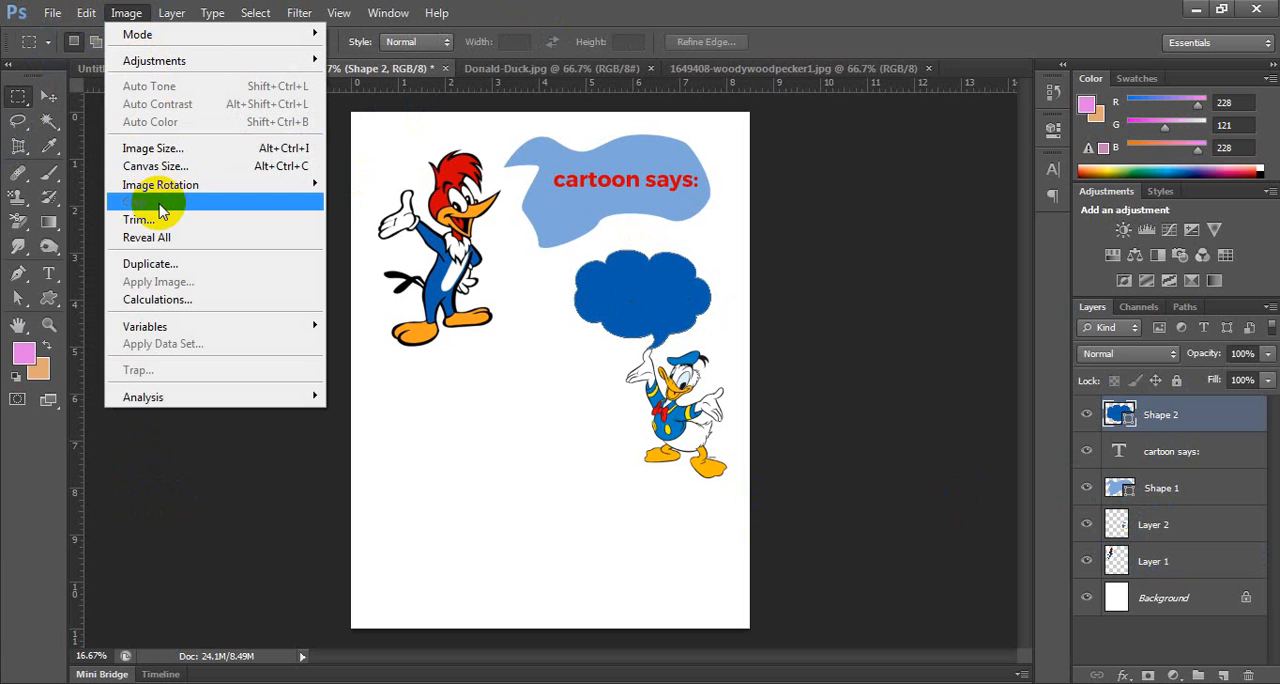
{"action": "left_click", "coordinate": [171, 443]}
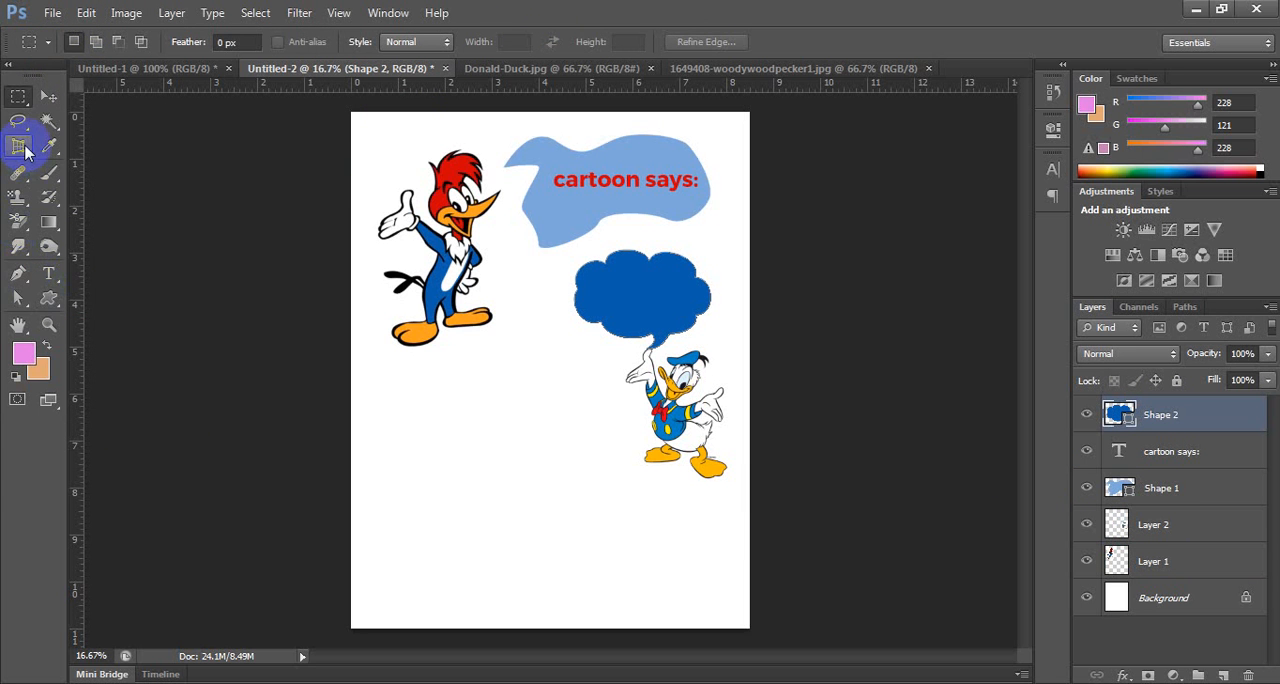
Crop away the empty area below Donald Duck, leaving the page about 8 inches high, and apply the crop.
{"action": "left_click_drag", "start_coordinate": [25, 150], "coordinate": [92, 141]}
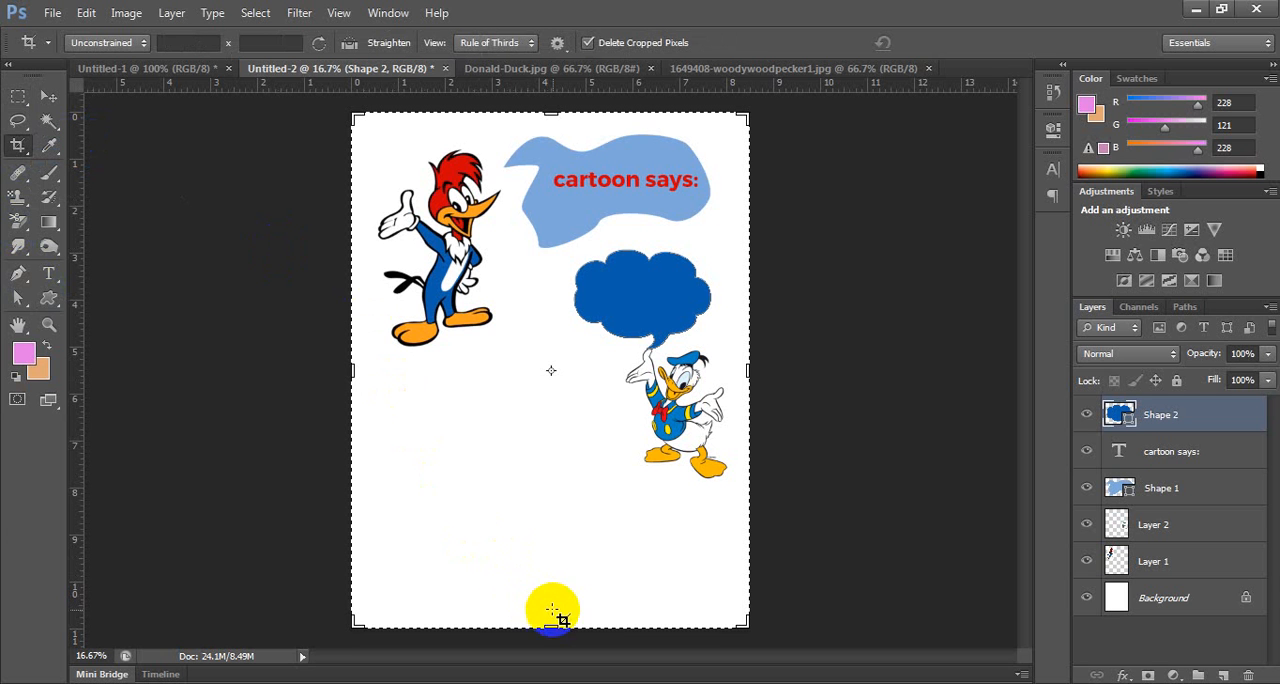
{"action": "left_click_drag", "start_coordinate": [550, 628], "coordinate": [552, 557]}
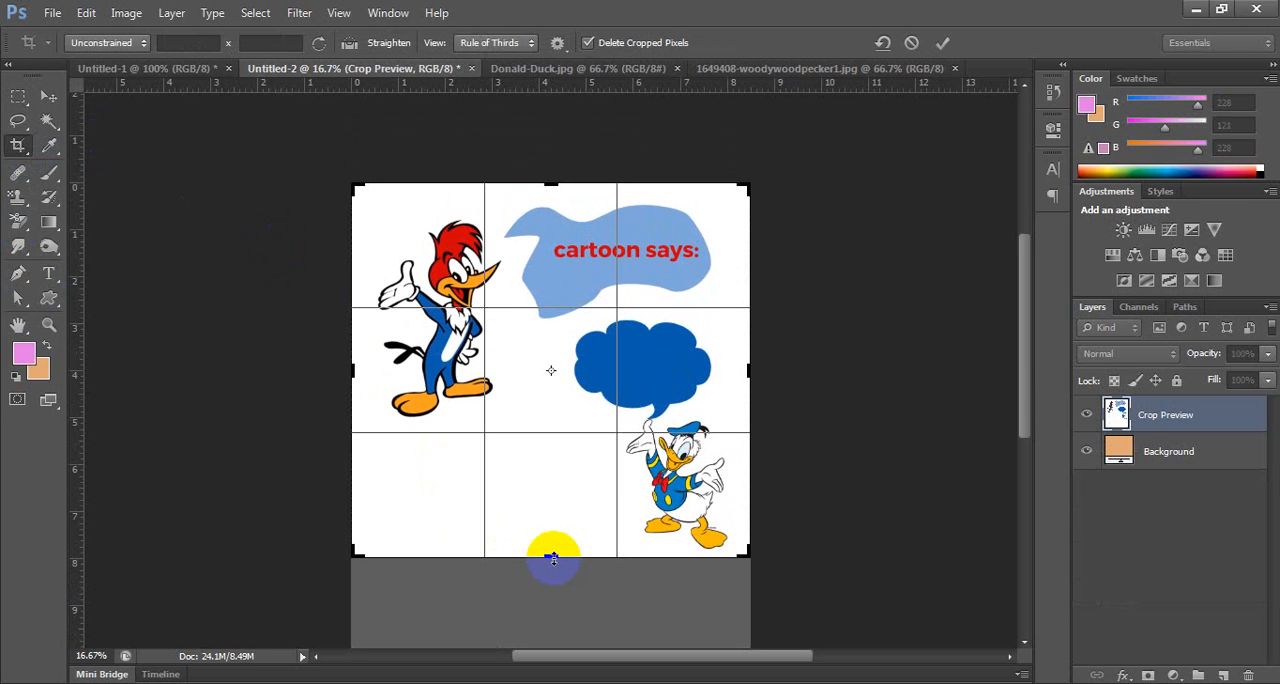
{"action": "left_click", "coordinate": [943, 43]}
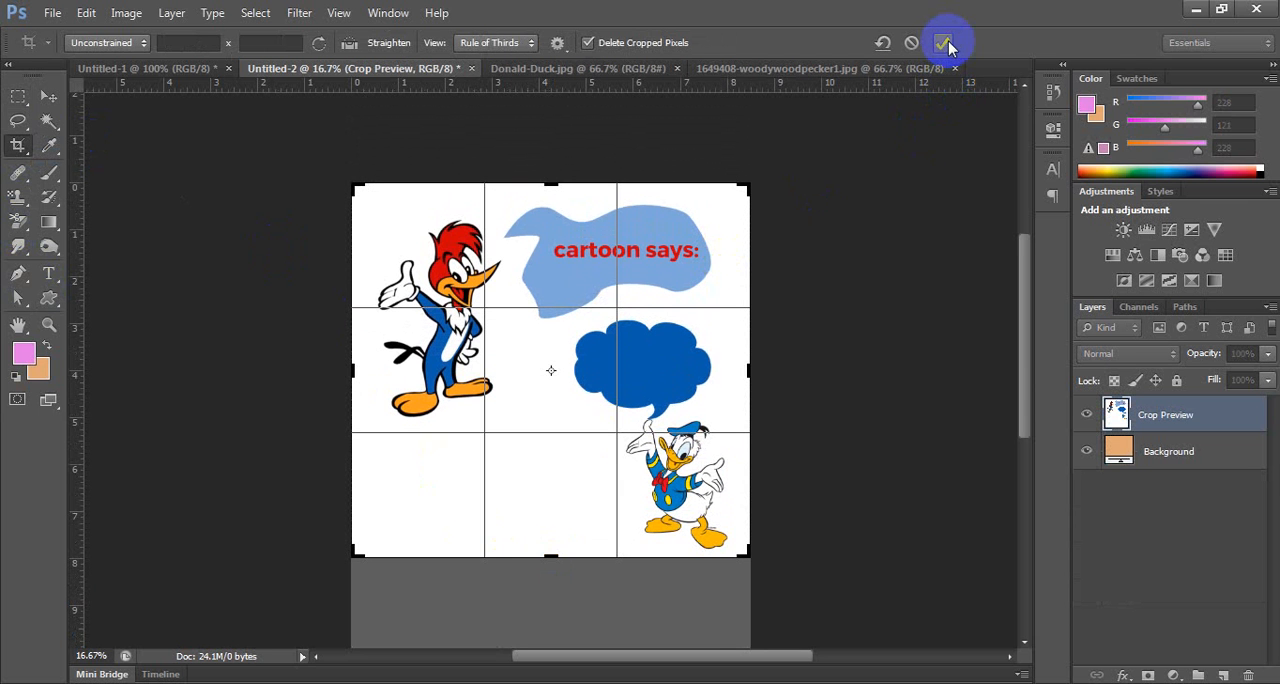
{"action": "left_click", "coordinate": [947, 45]}
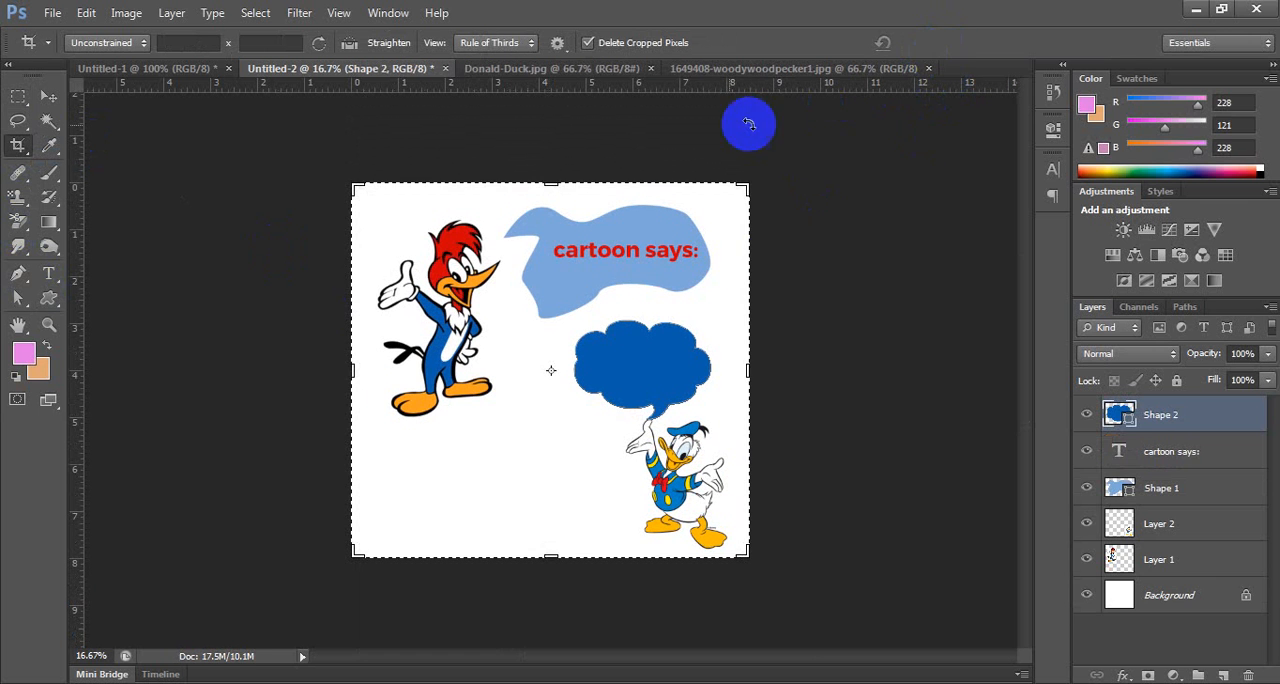
Widen the canvas by 5 inches relative to its current size, with the anchor at the centre.
{"action": "left_click", "coordinate": [48, 93]}
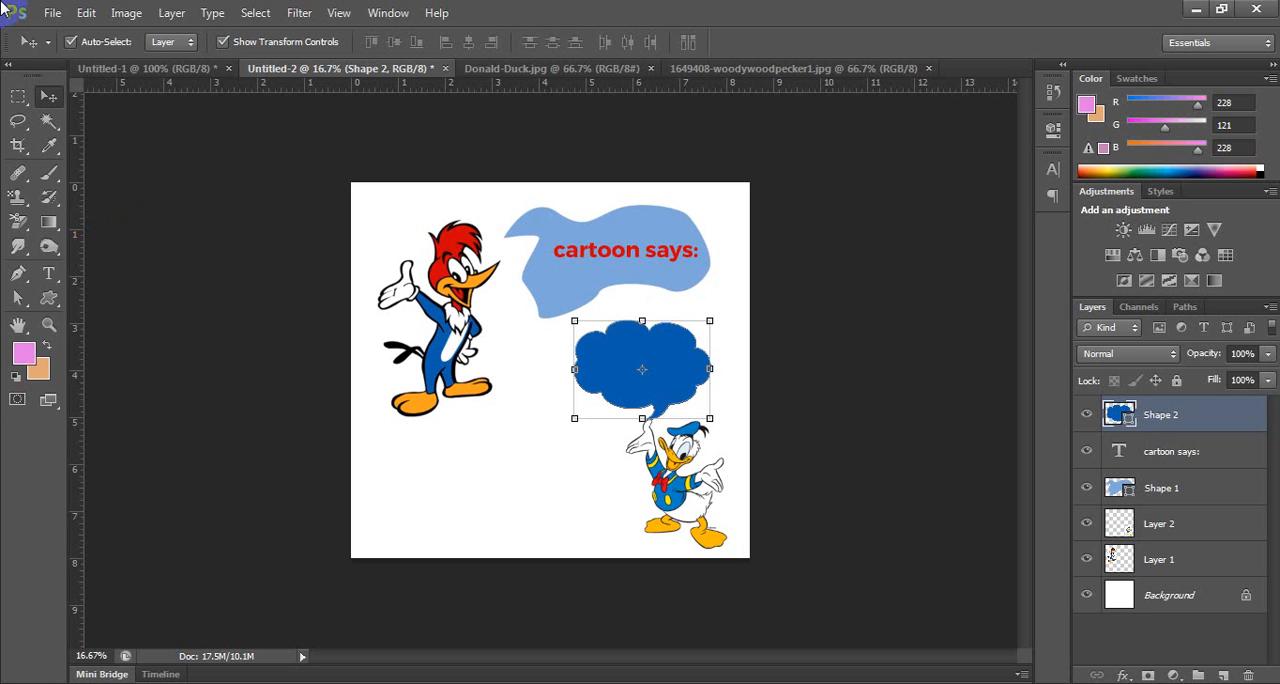
{"action": "left_click", "coordinate": [126, 13]}
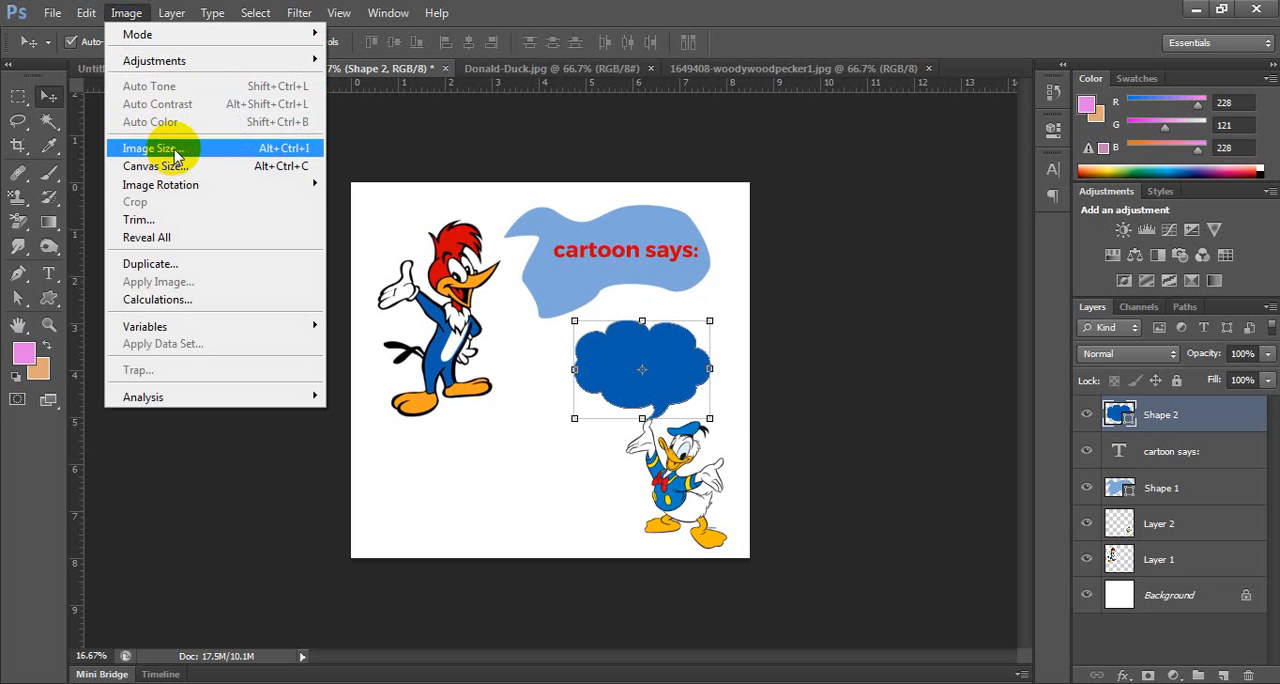
{"action": "mouse_move", "coordinate": [300, 185]}
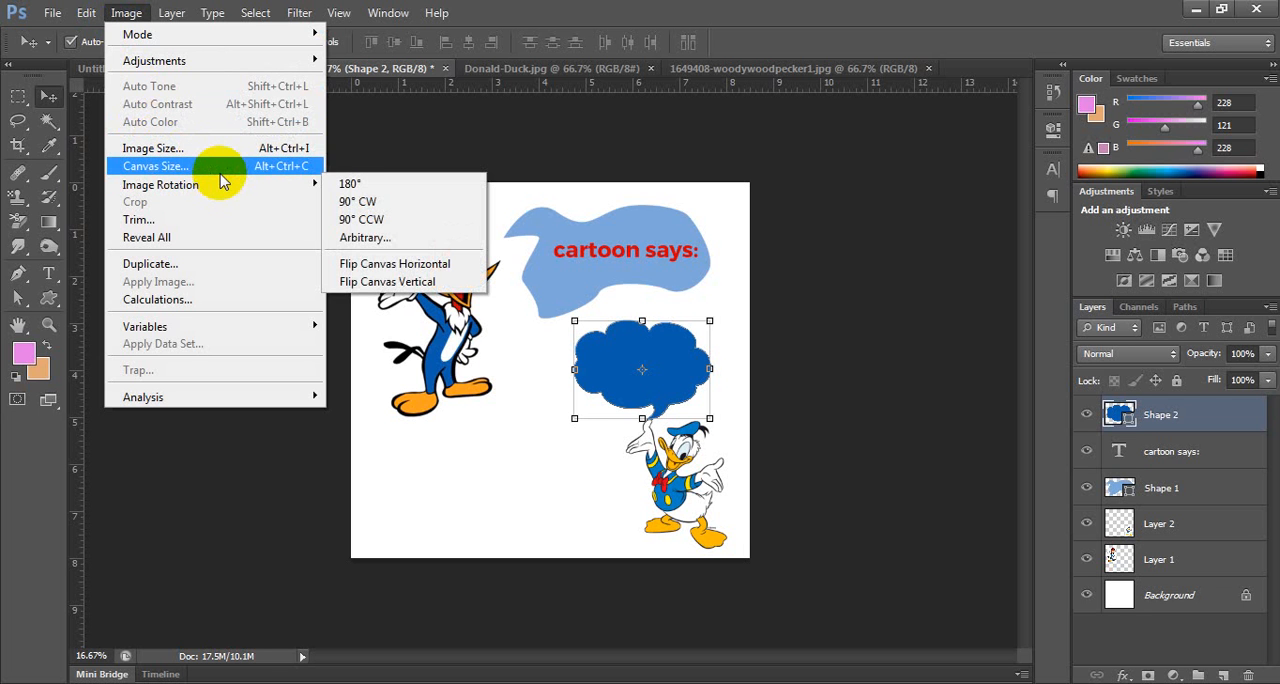
{"action": "left_click", "coordinate": [221, 172]}
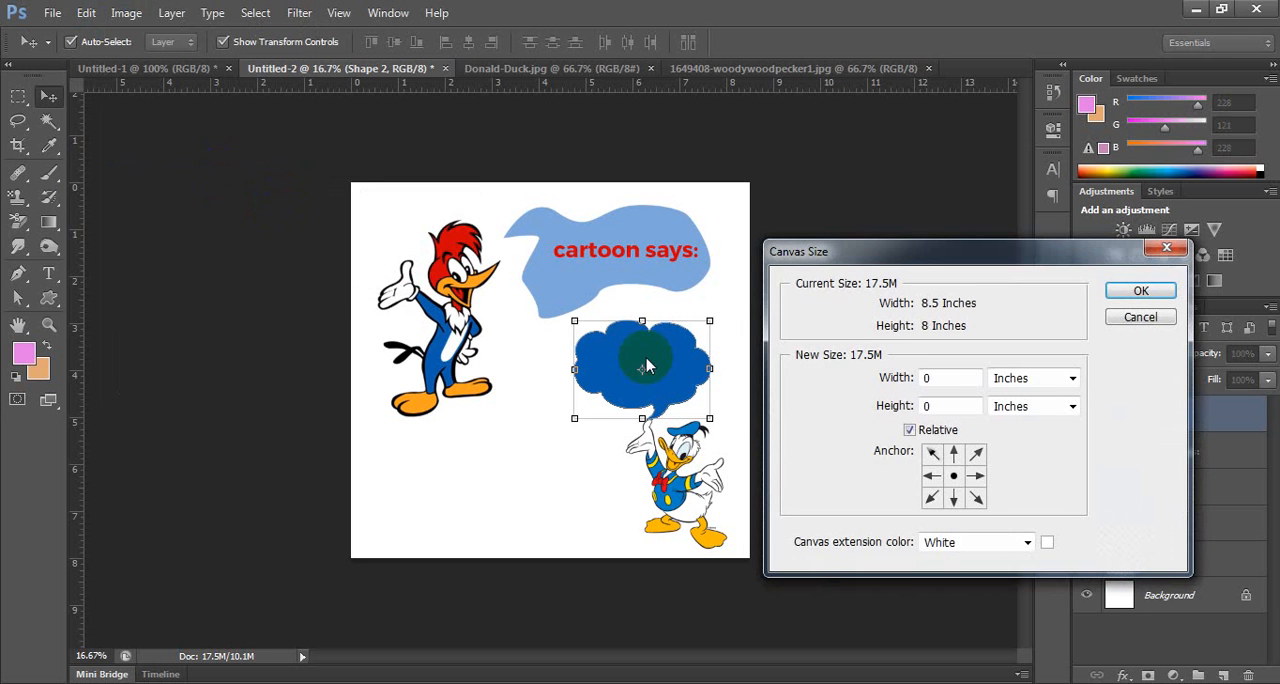
{"action": "left_click", "coordinate": [941, 381]}
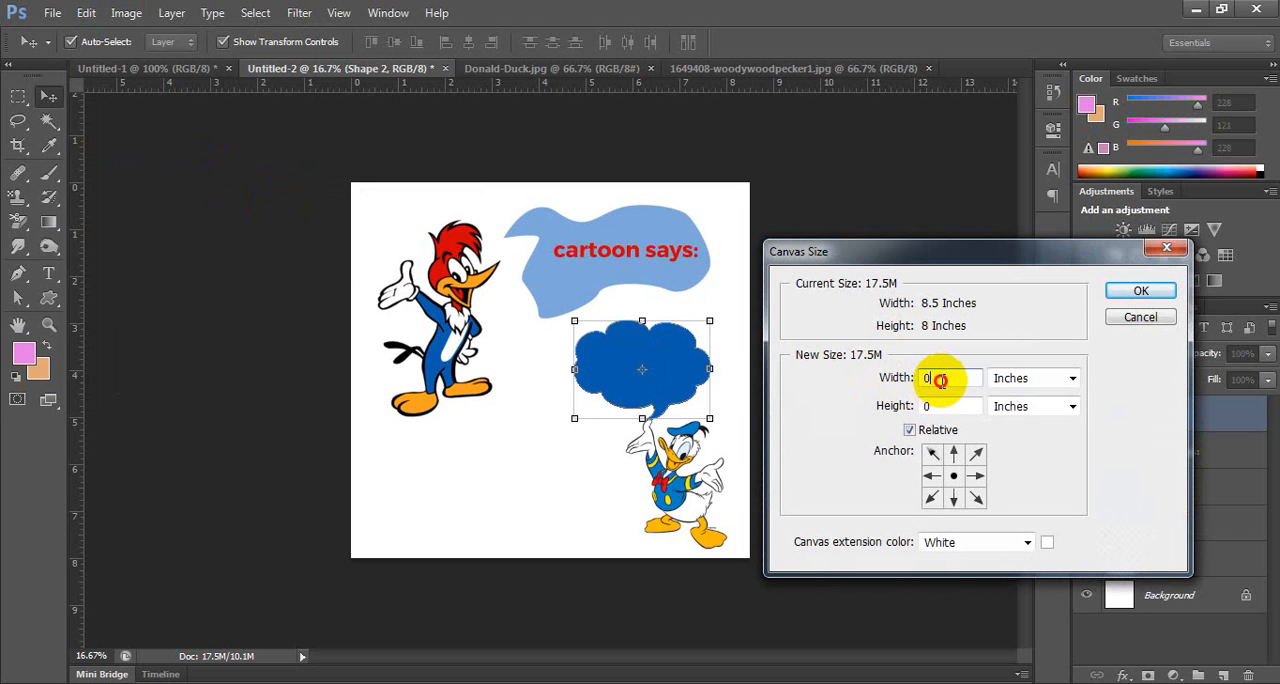
{"action": "double_click", "coordinate": [940, 380]}
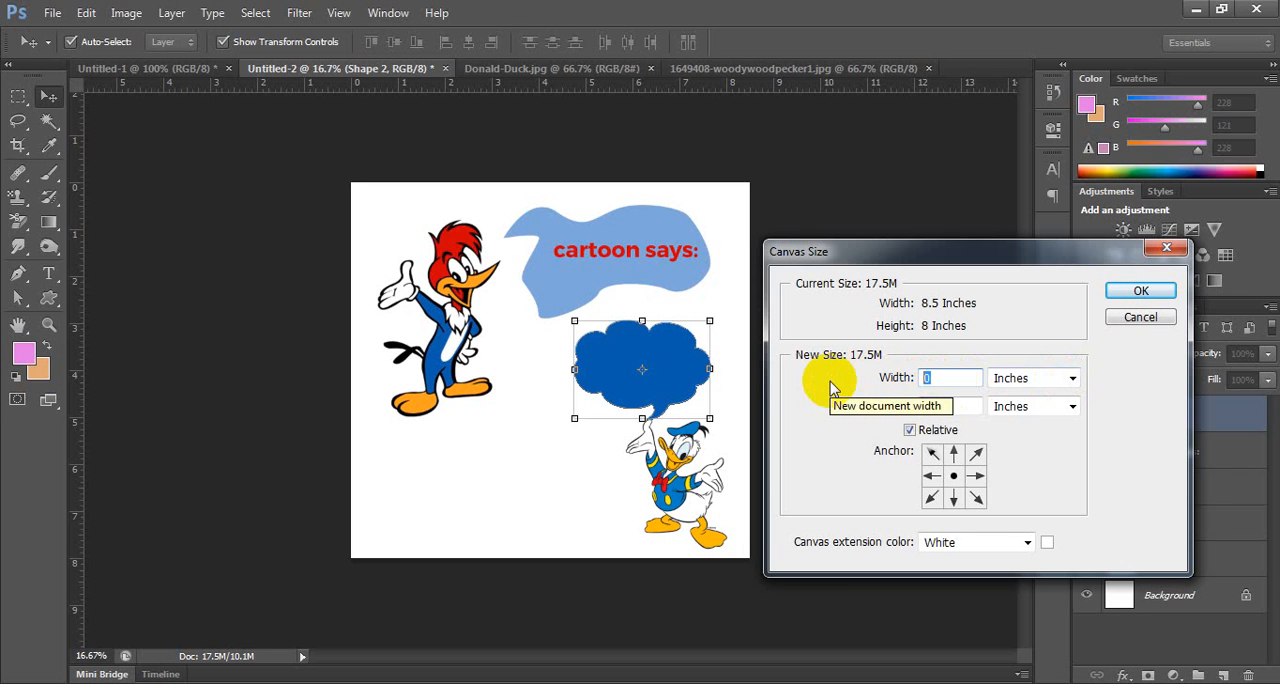
{"action": "type", "text": "5"}
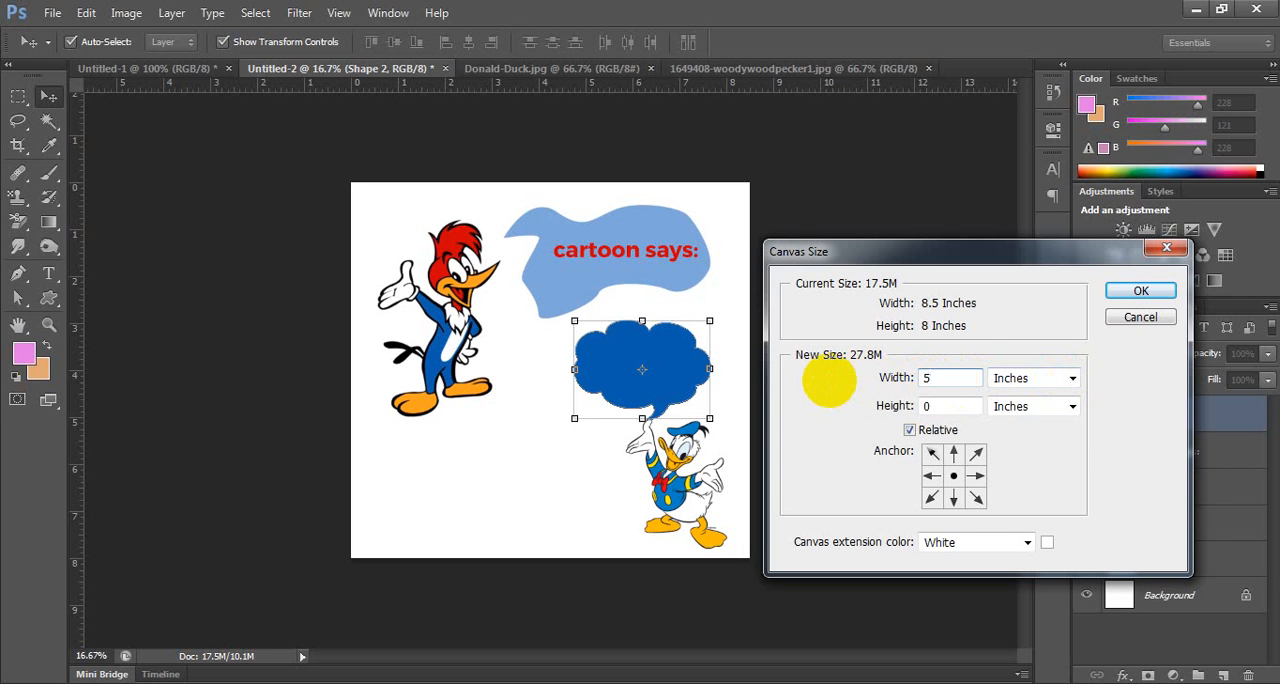
{"action": "left_click", "coordinate": [1150, 292]}
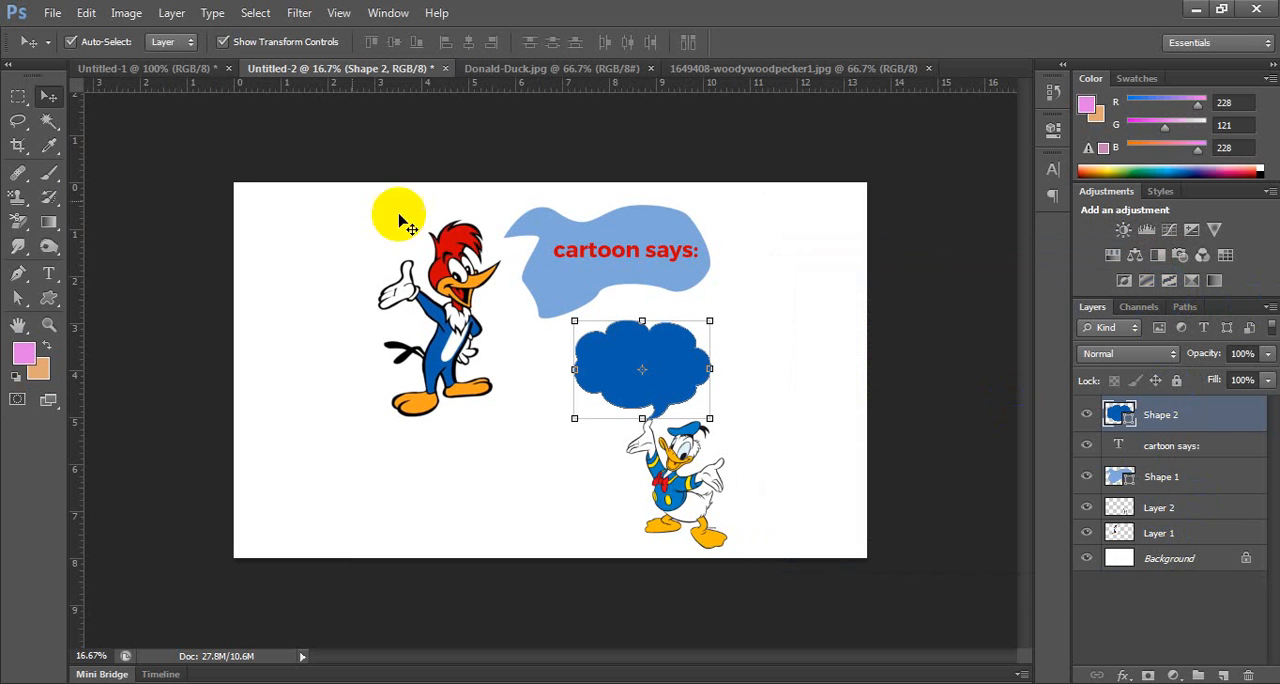
Undo the canvas widening.
{"action": "left_click", "coordinate": [126, 13]}
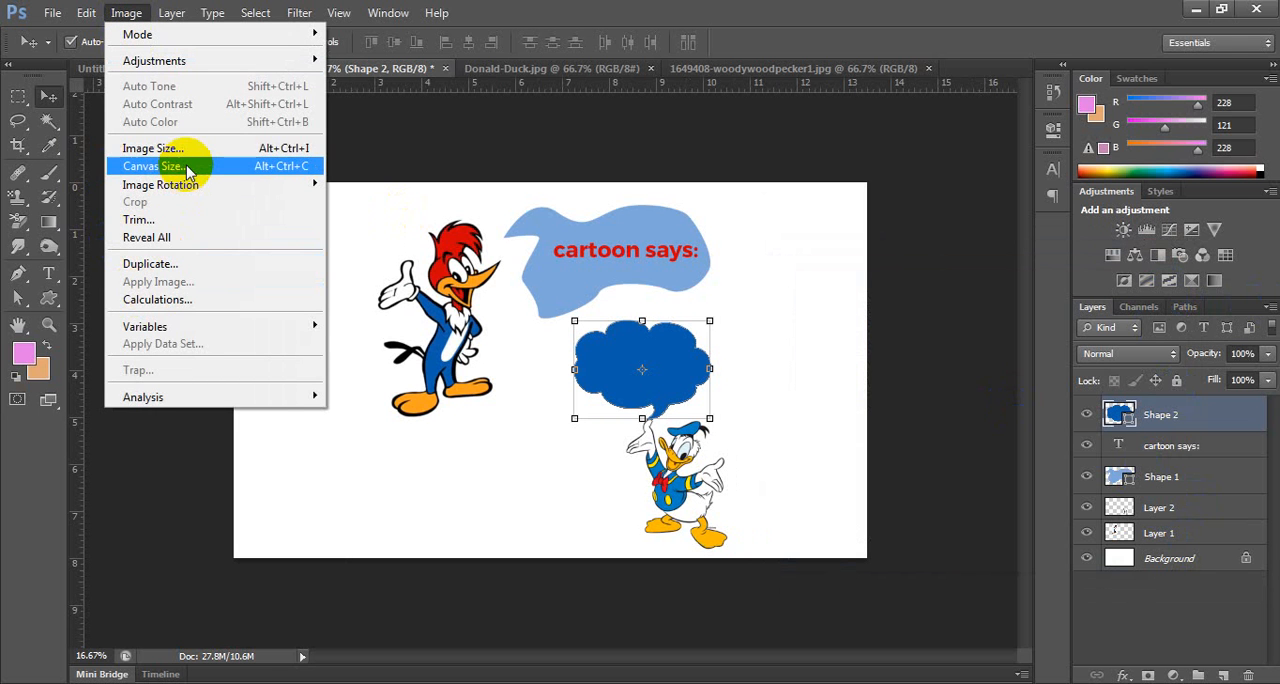
{"action": "left_click", "coordinate": [767, 18]}
{"action": "key", "text": "ctrl+z"}
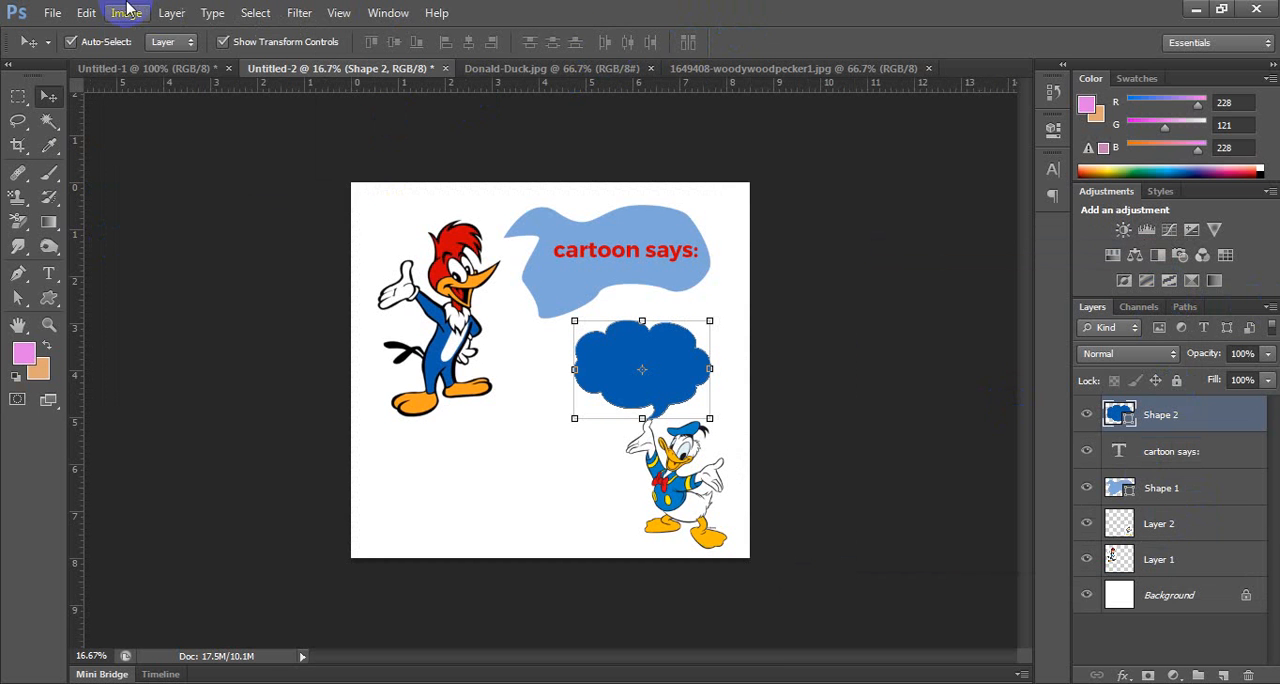
Extend the canvas by 5 inches in width and 5 inches in height relative to its current size, with the anchor at the upper-left corner.
{"action": "left_click", "coordinate": [126, 13]}
{"action": "left_click", "coordinate": [165, 166]}
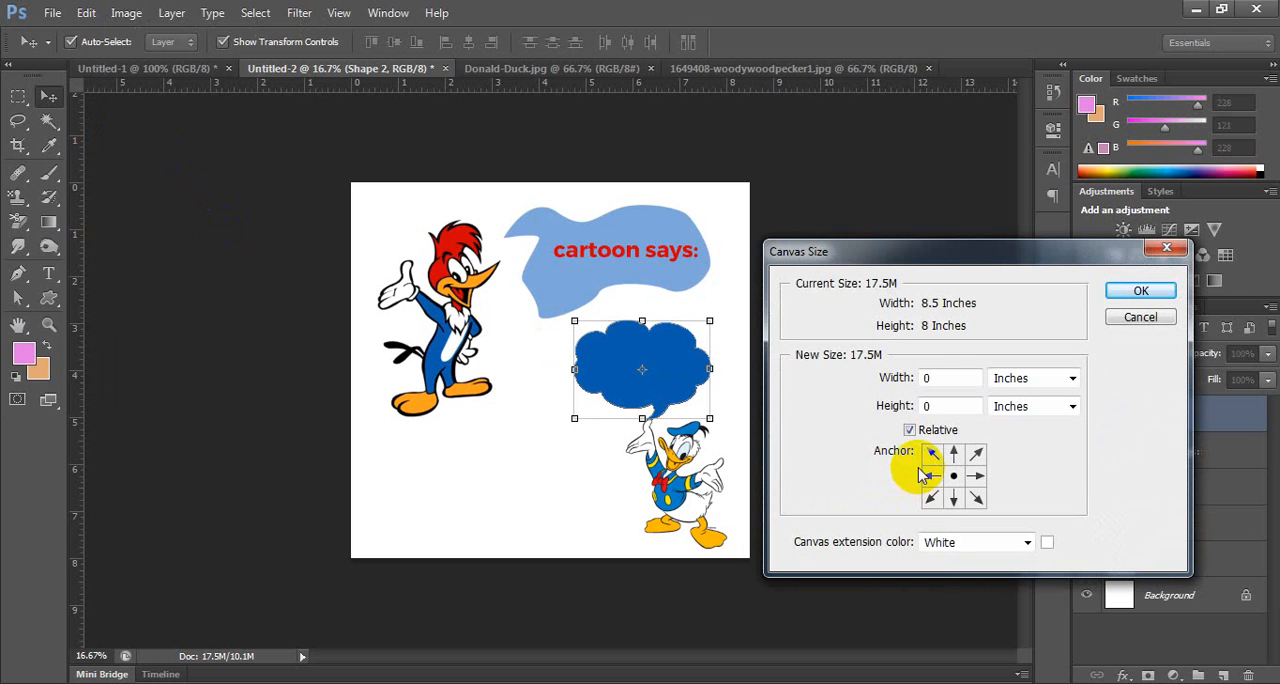
{"action": "left_click", "coordinate": [928, 377]}
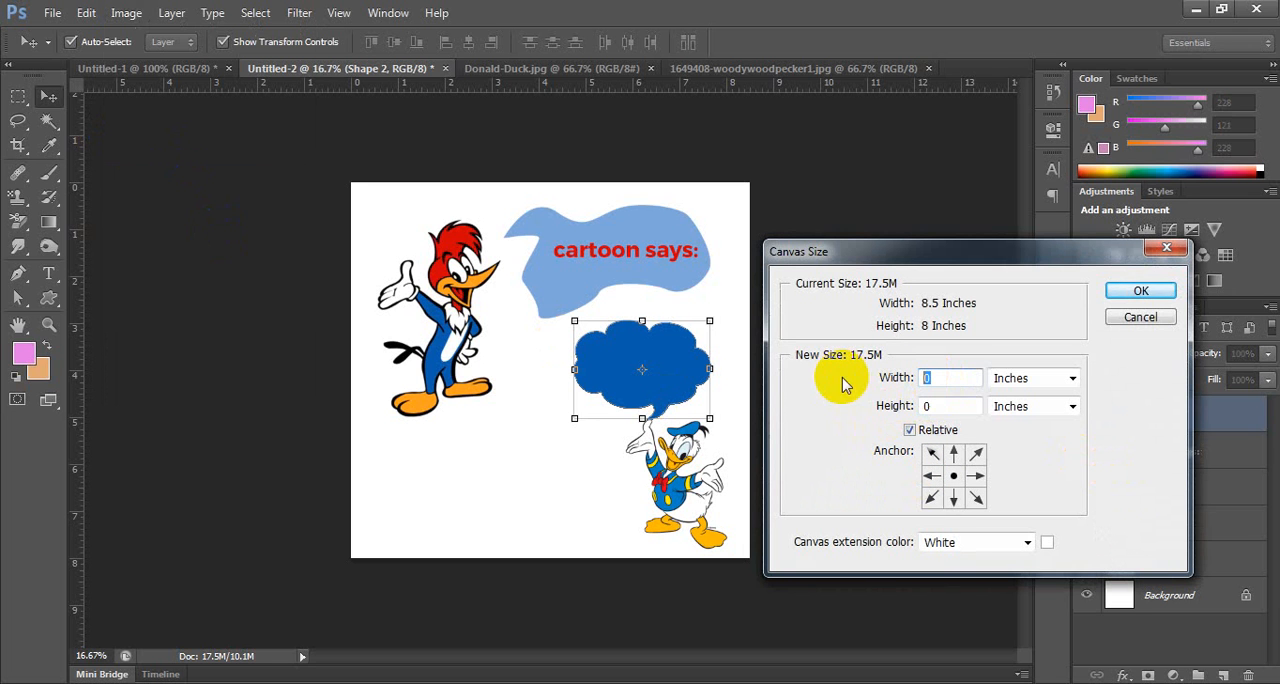
{"action": "type", "text": "5"}
{"action": "left_click", "coordinate": [932, 476]}
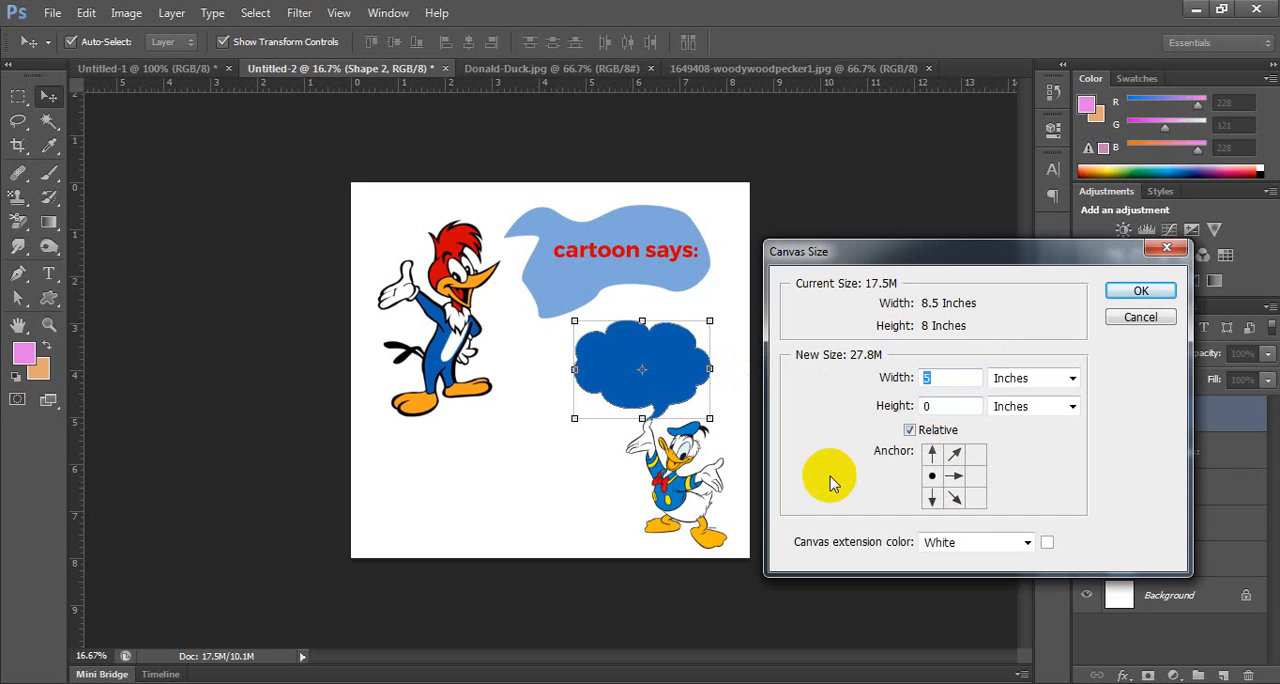
{"action": "left_click", "coordinate": [975, 478]}
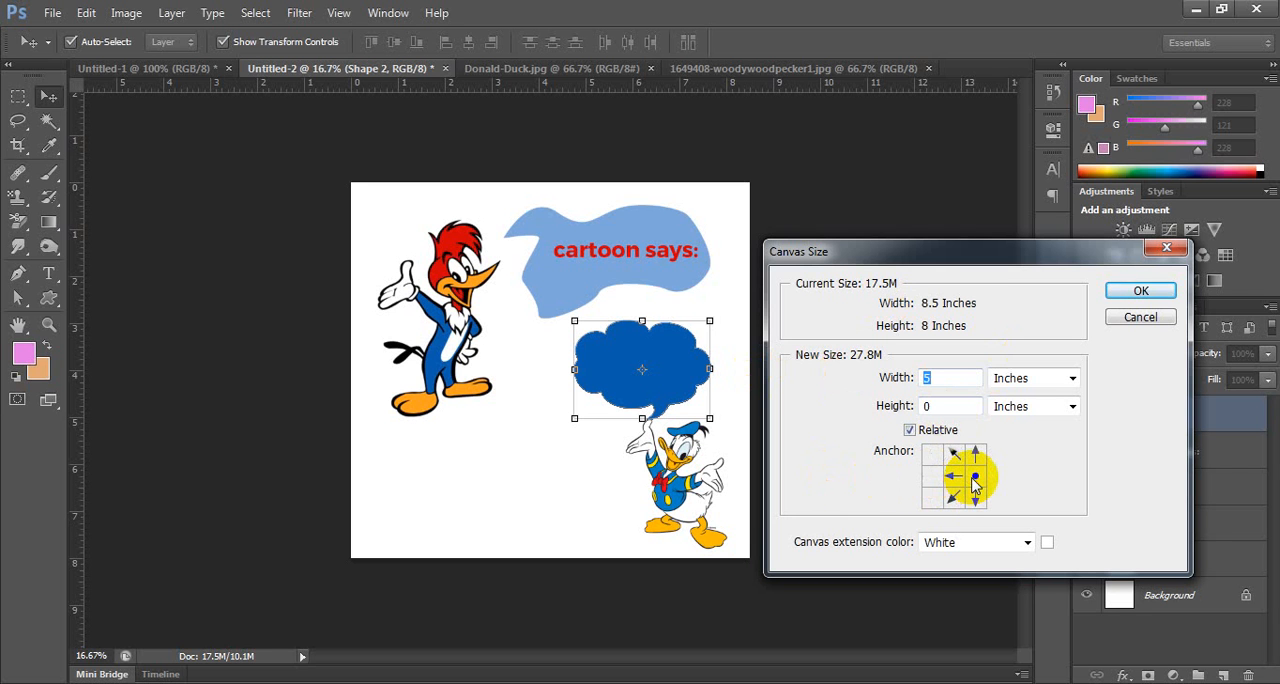
{"action": "left_click", "coordinate": [932, 476]}
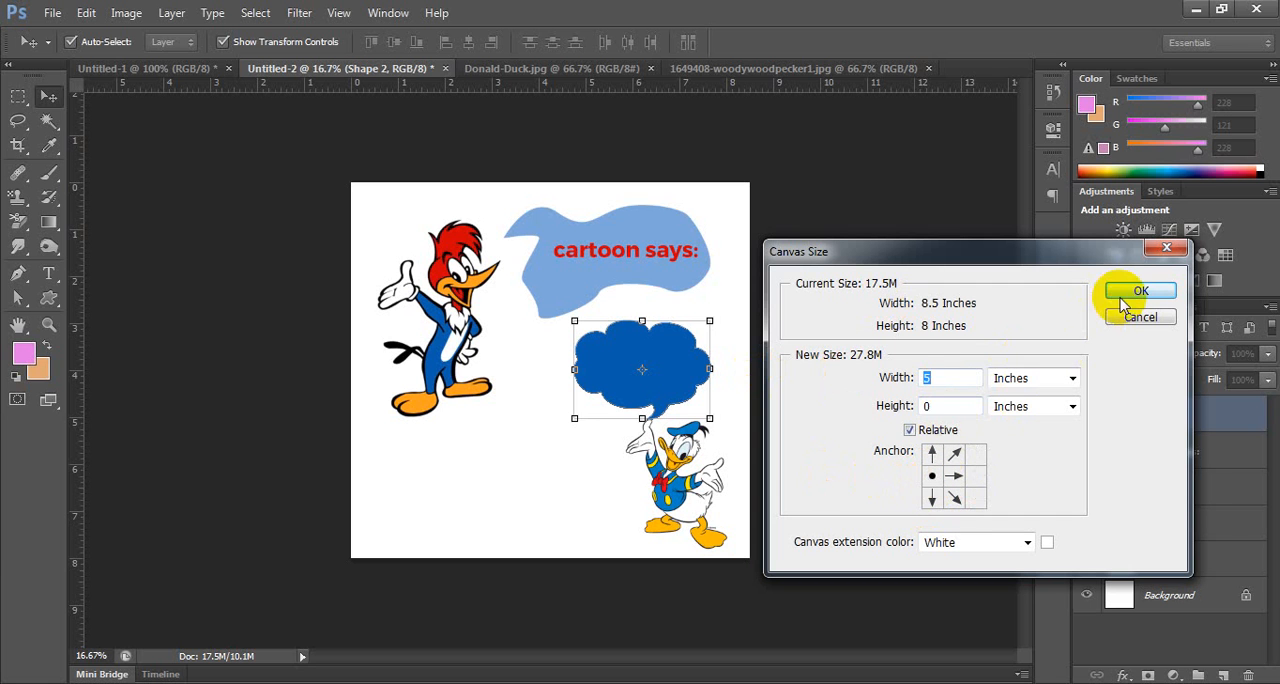
{"action": "double_click", "coordinate": [942, 406]}
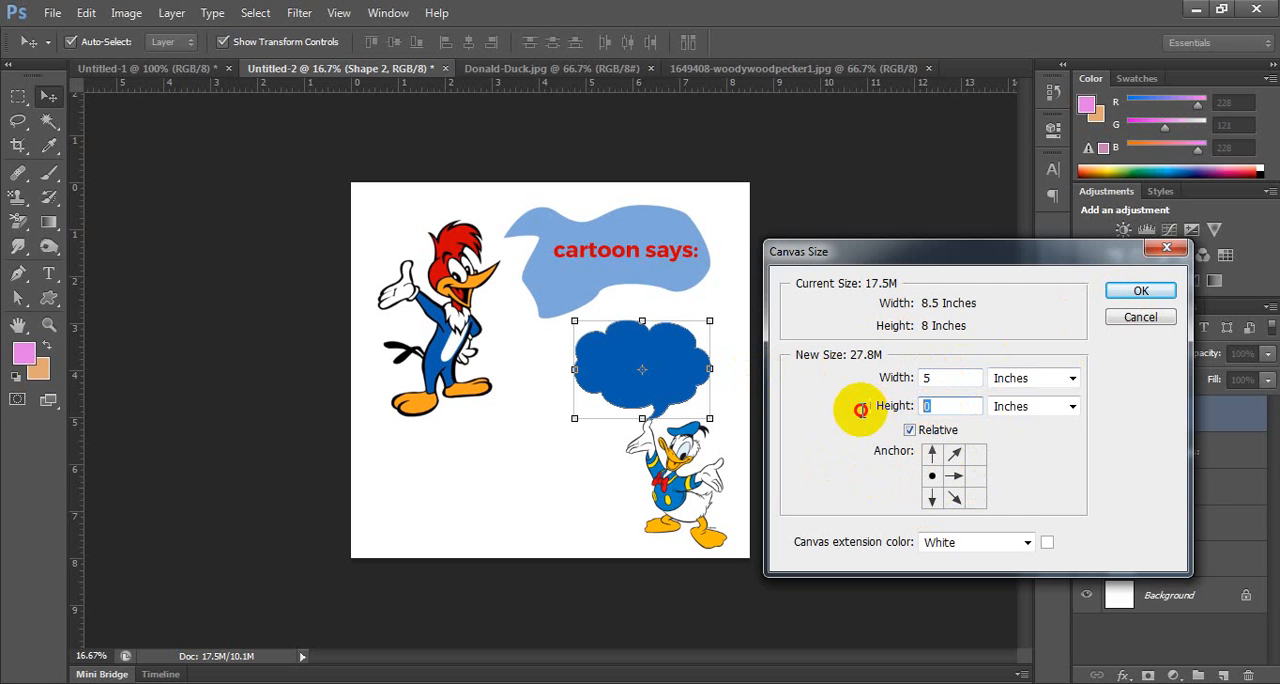
{"action": "type", "text": "5"}
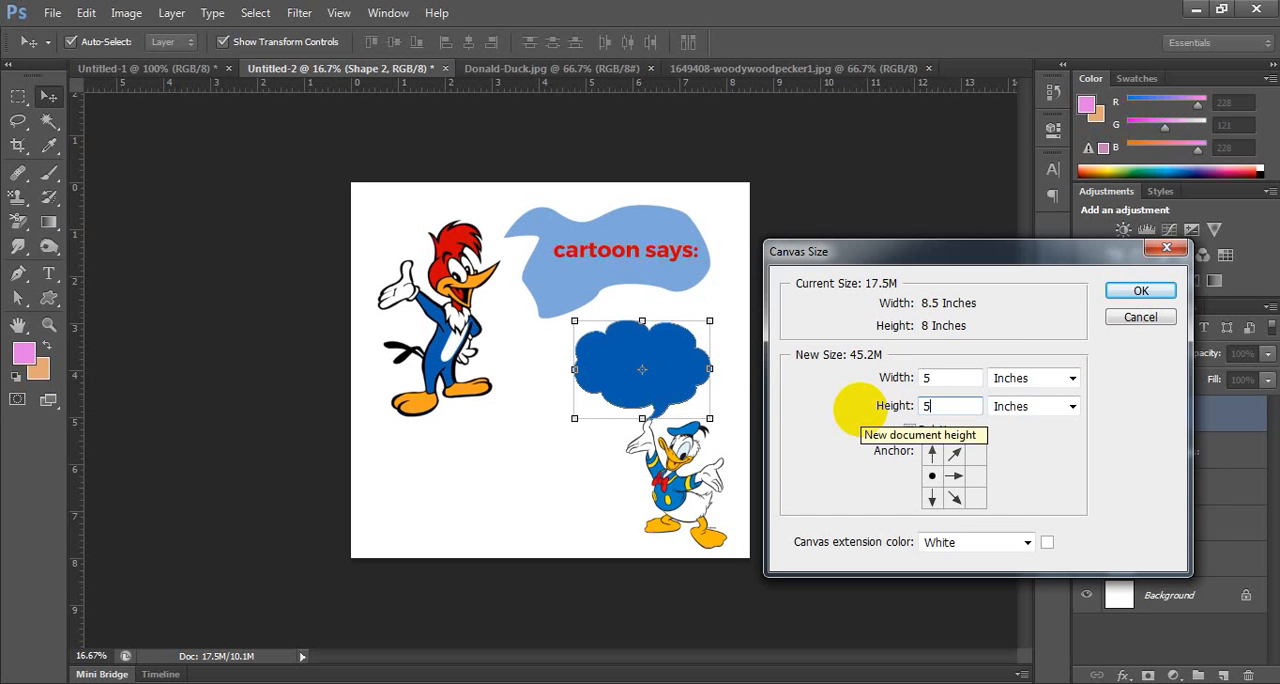
{"action": "left_click", "coordinate": [932, 455]}
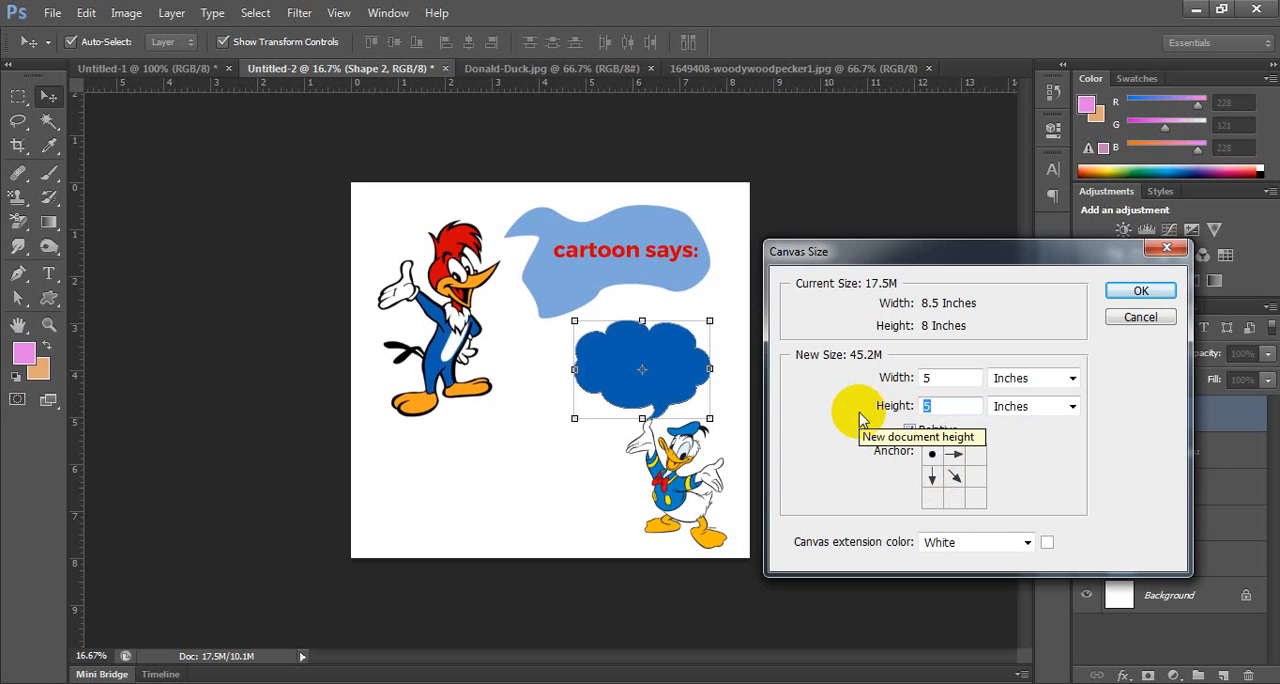
{"action": "left_click", "coordinate": [1138, 290]}
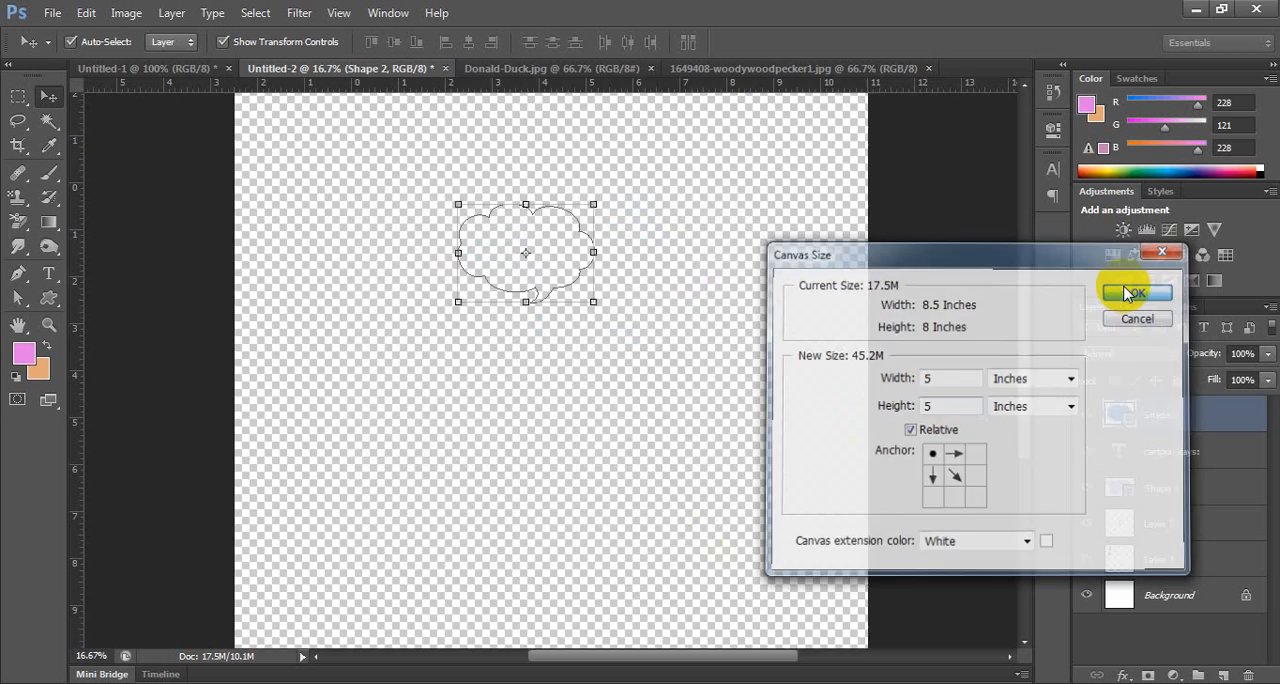
{"action": "key", "text": "ctrl+minus"}
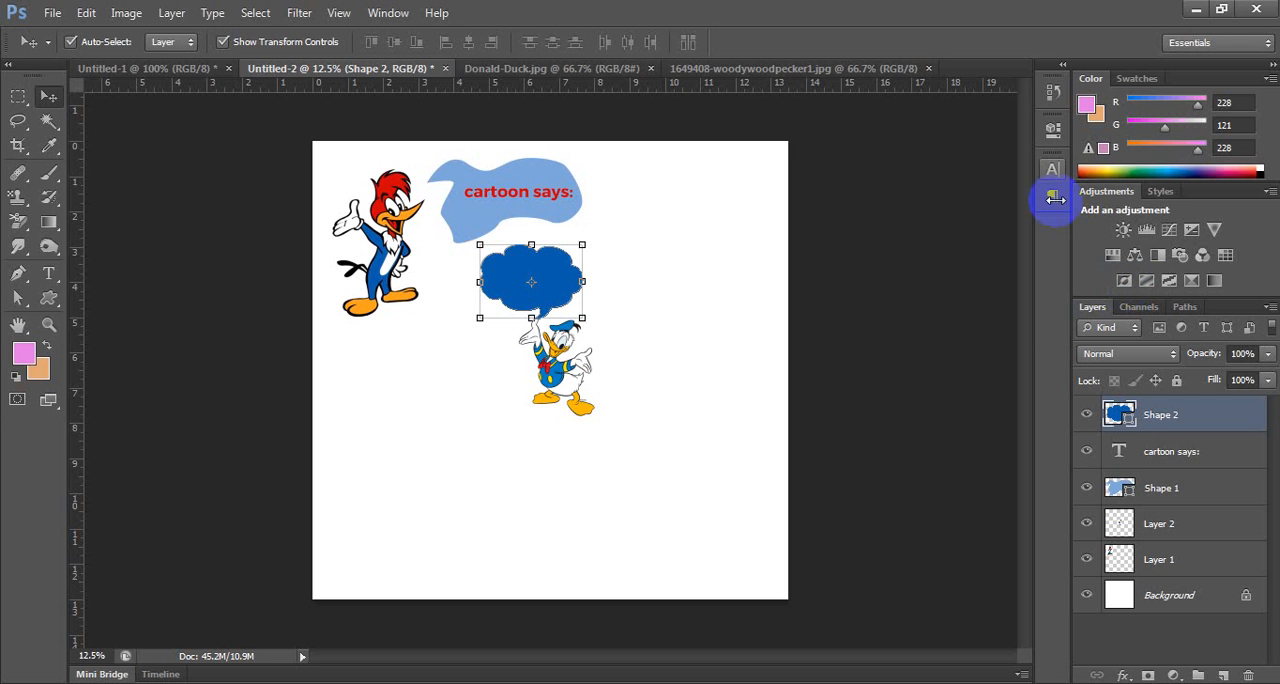
Select all layers from Shape 2 down to Layer 1 and close the Untitled-2 document without saving it.
{"action": "left_click", "coordinate": [548, 68]}
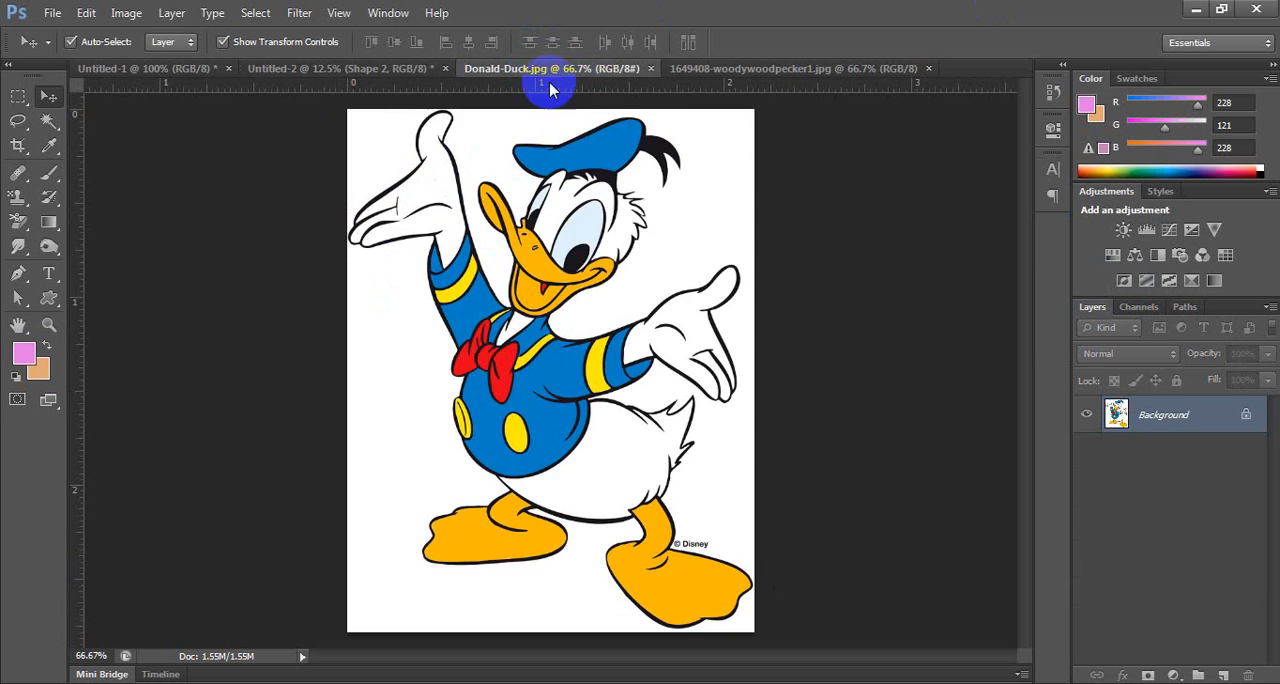
{"action": "left_click", "coordinate": [357, 68]}
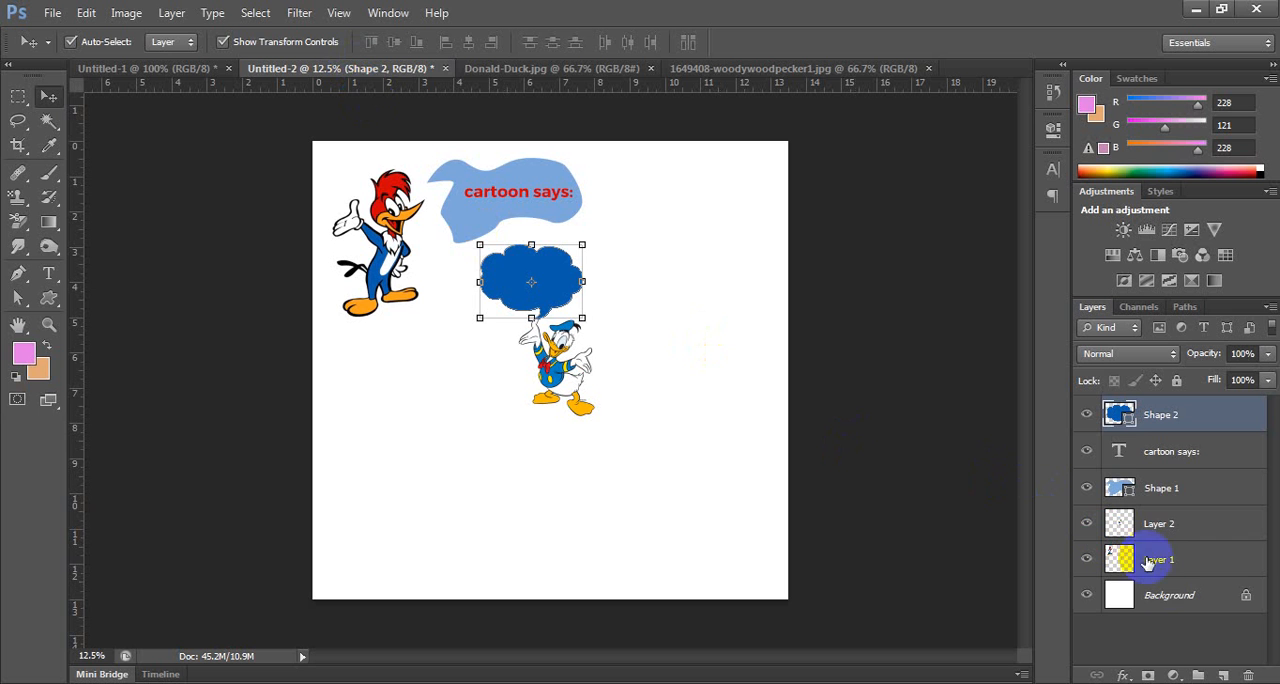
{"action": "left_click", "coordinate": [1170, 563], "text": "shift"}
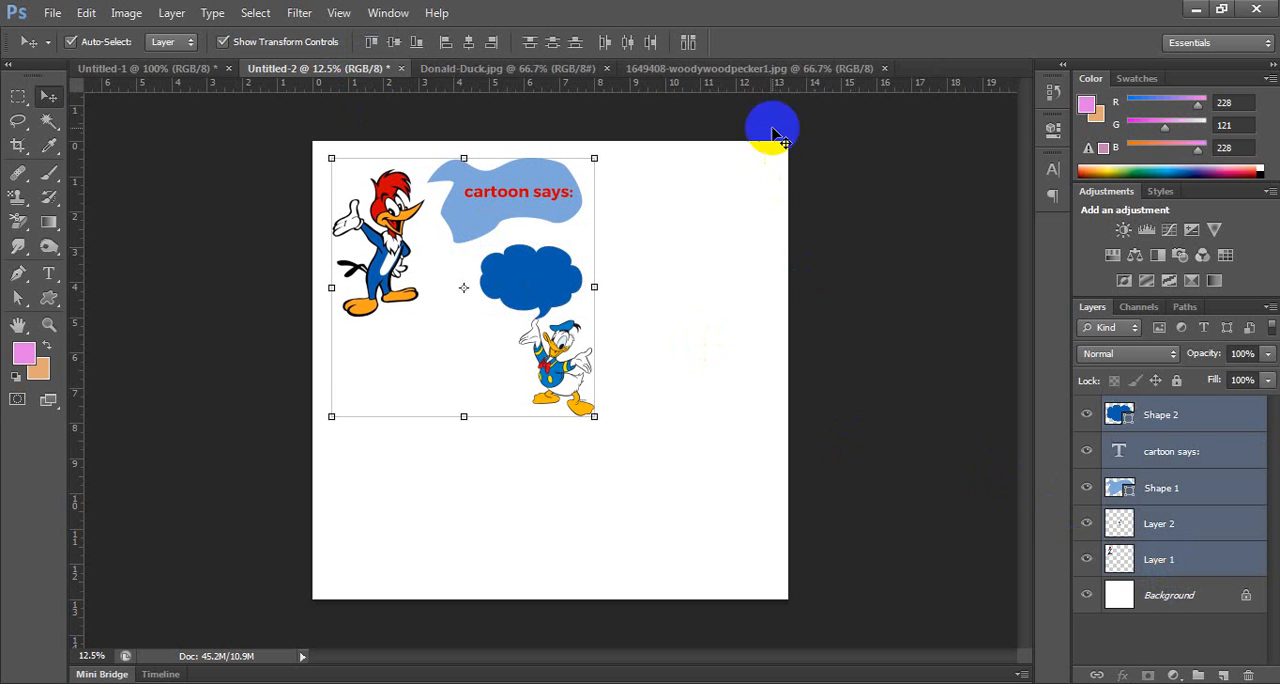
{"action": "left_click", "coordinate": [401, 68]}
{"action": "left_click", "coordinate": [621, 274]}
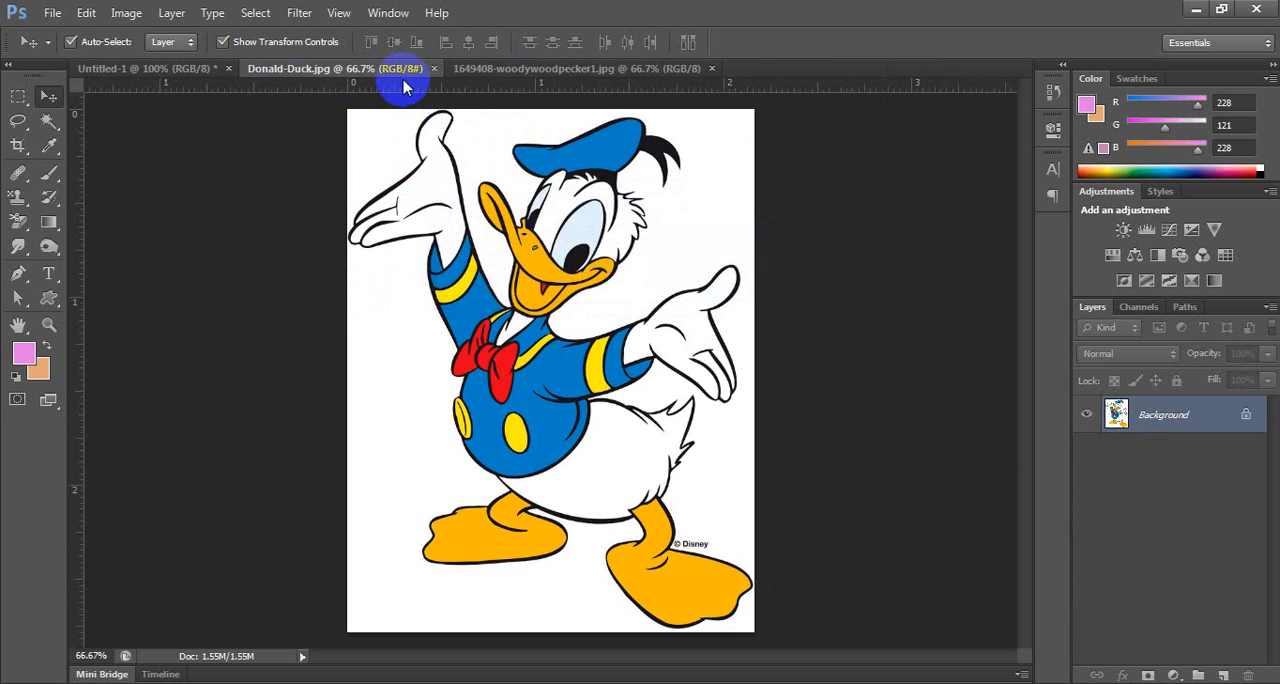
Close Donald-Duck.jpg and 1649408-woodywoodpecker1.jpg, and delete the Desert and design layers from Untitled-1.
{"action": "left_click", "coordinate": [434, 68]}
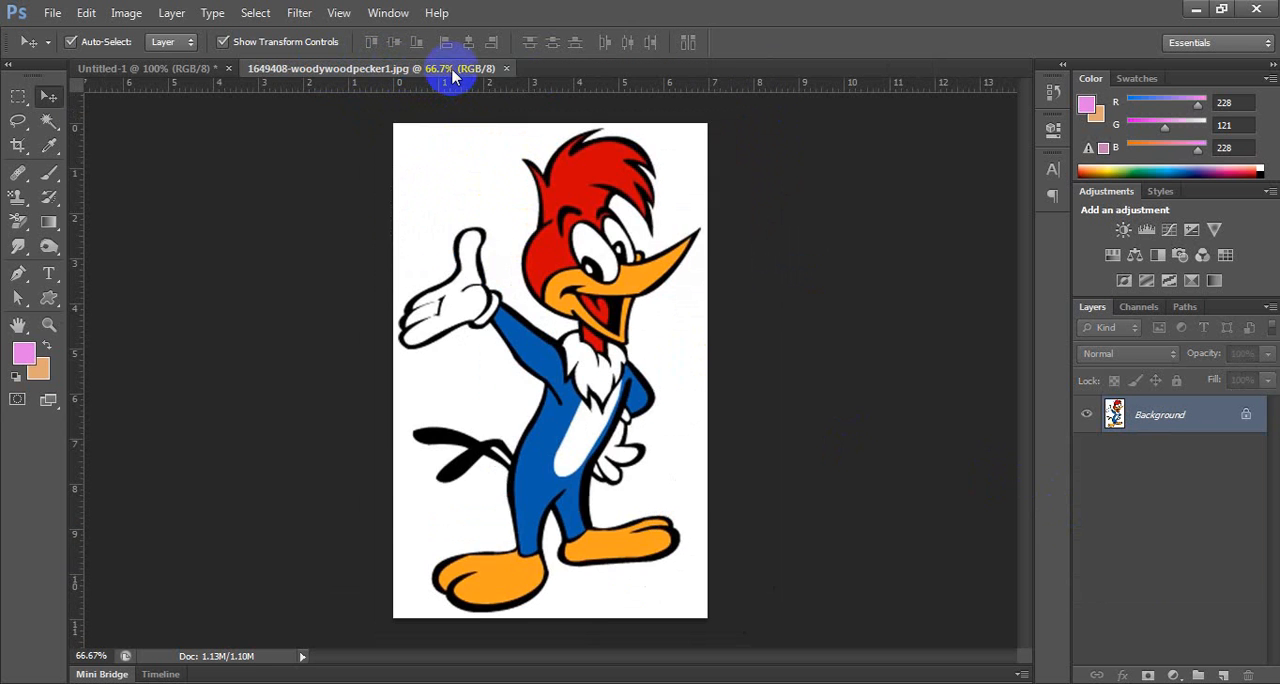
{"action": "left_click", "coordinate": [506, 68]}
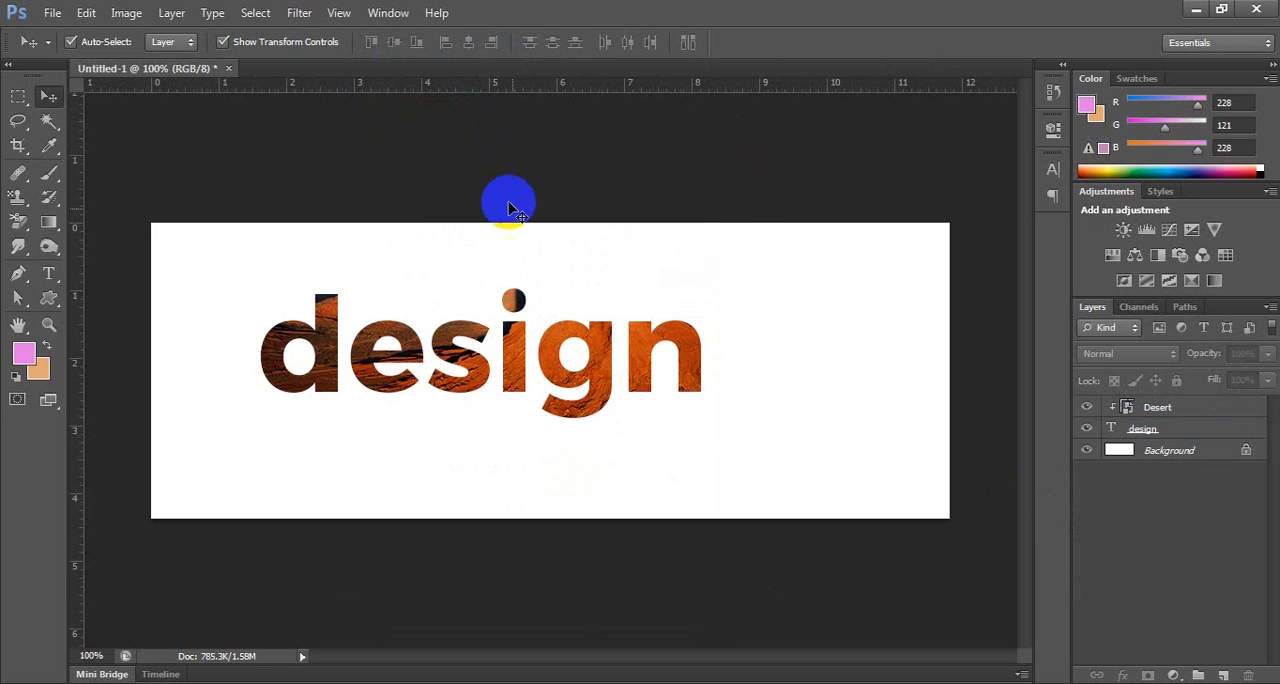
{"action": "left_click", "coordinate": [1188, 430]}
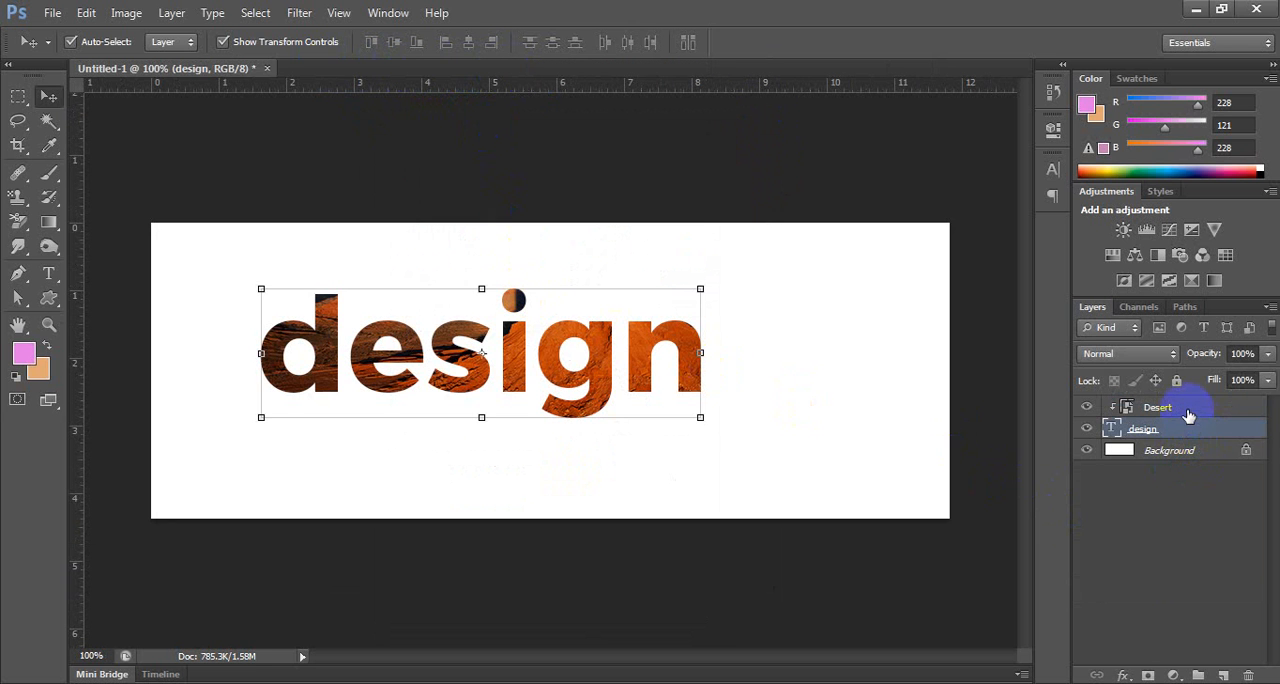
{"action": "left_click", "coordinate": [1185, 407], "text": "shift"}
{"action": "left_click_drag", "start_coordinate": [1217, 432], "coordinate": [1249, 676]}
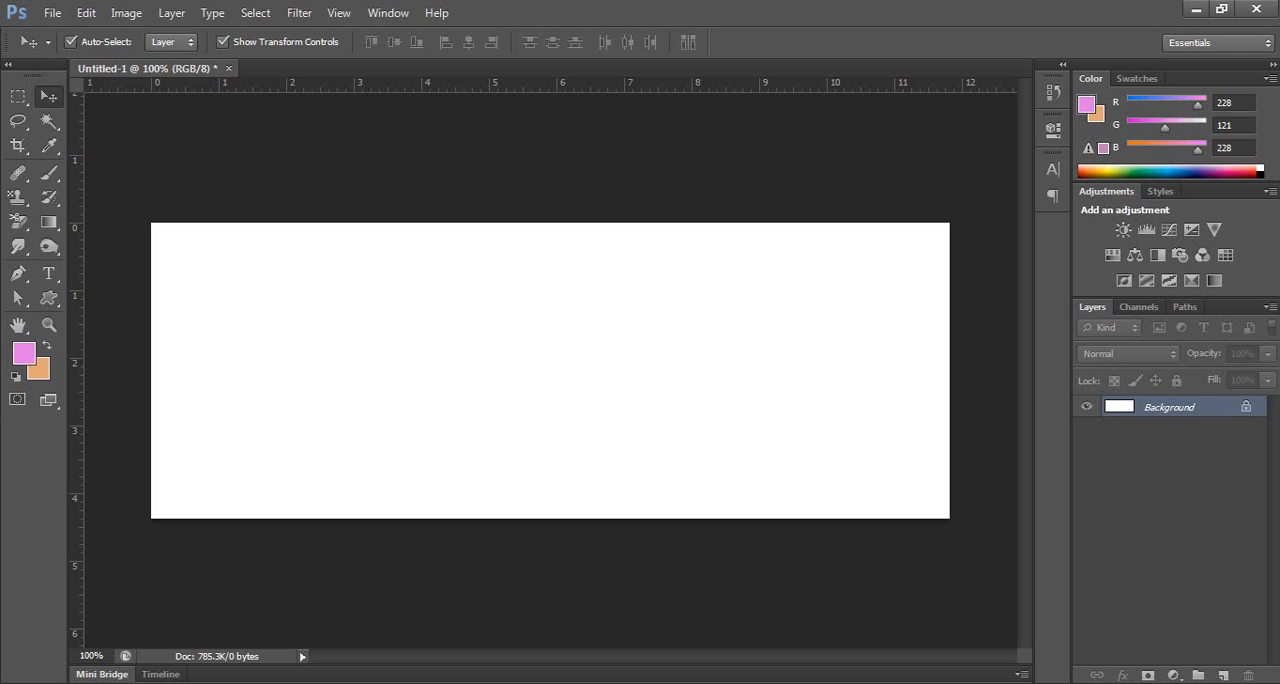
Add the letter A as horizontal text in the left half of the canvas and set its colour to fa585c.
{"action": "left_click_drag", "start_coordinate": [49, 274], "coordinate": [115, 283]}
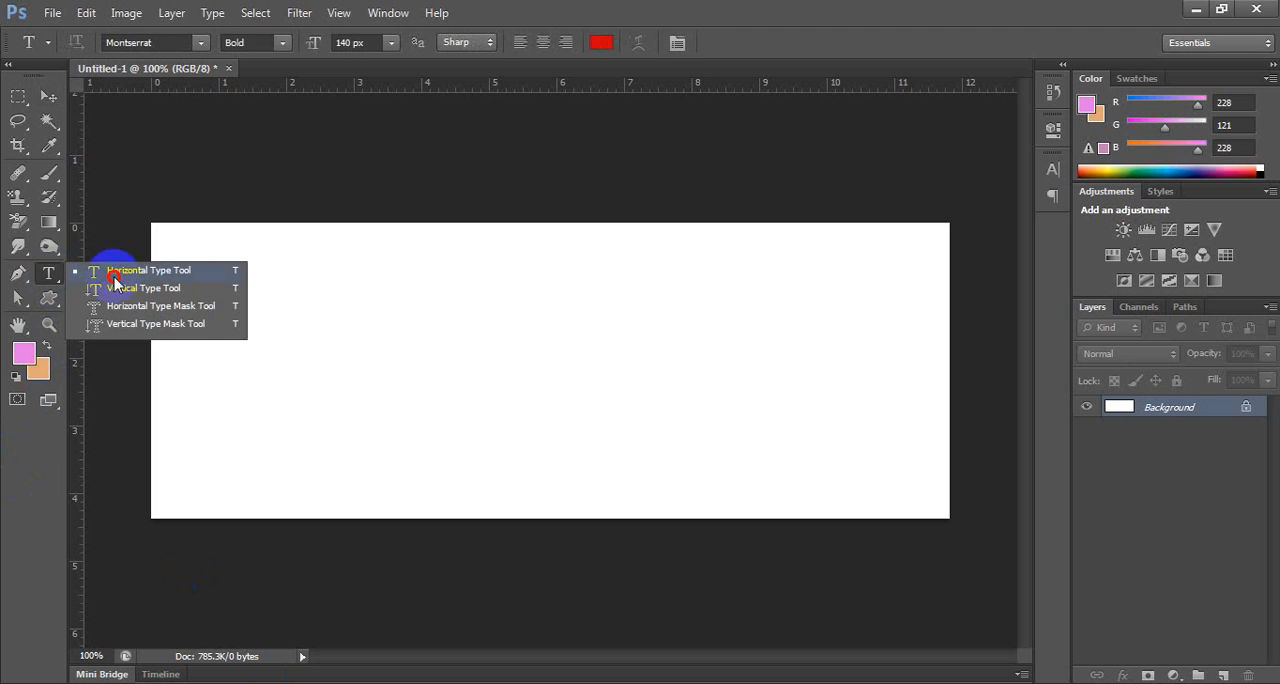
{"action": "left_click", "coordinate": [339, 358]}
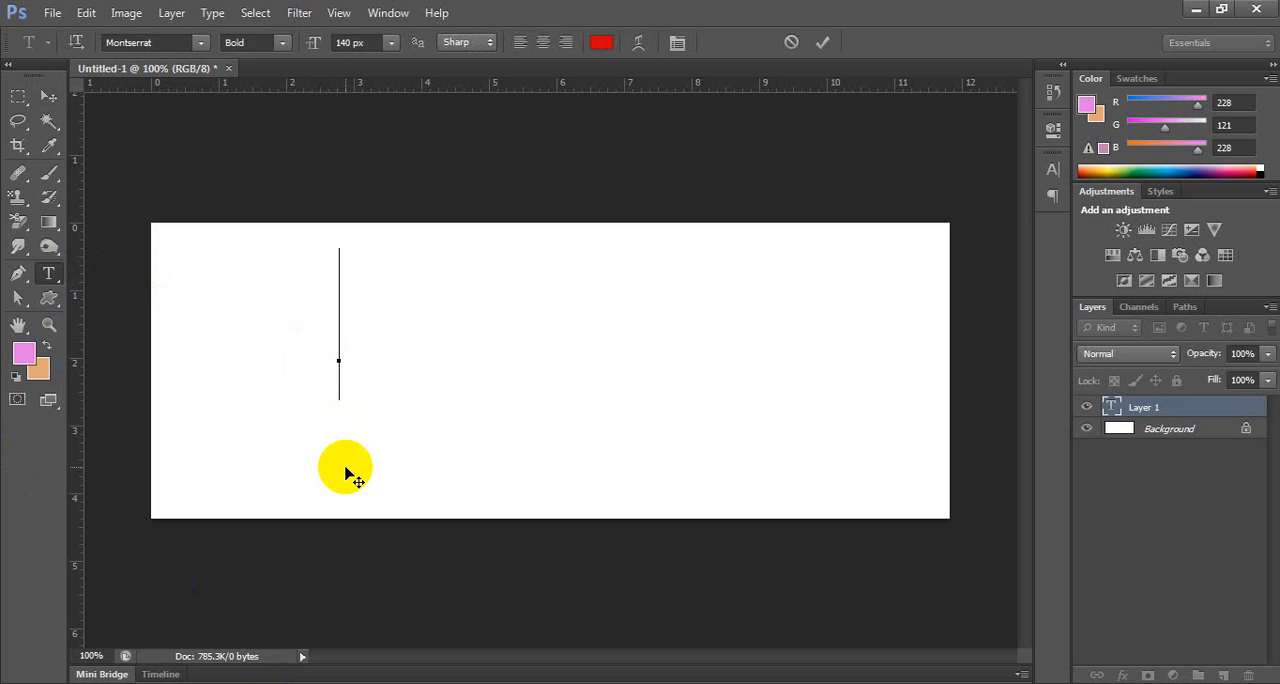
{"action": "type", "text": "A"}
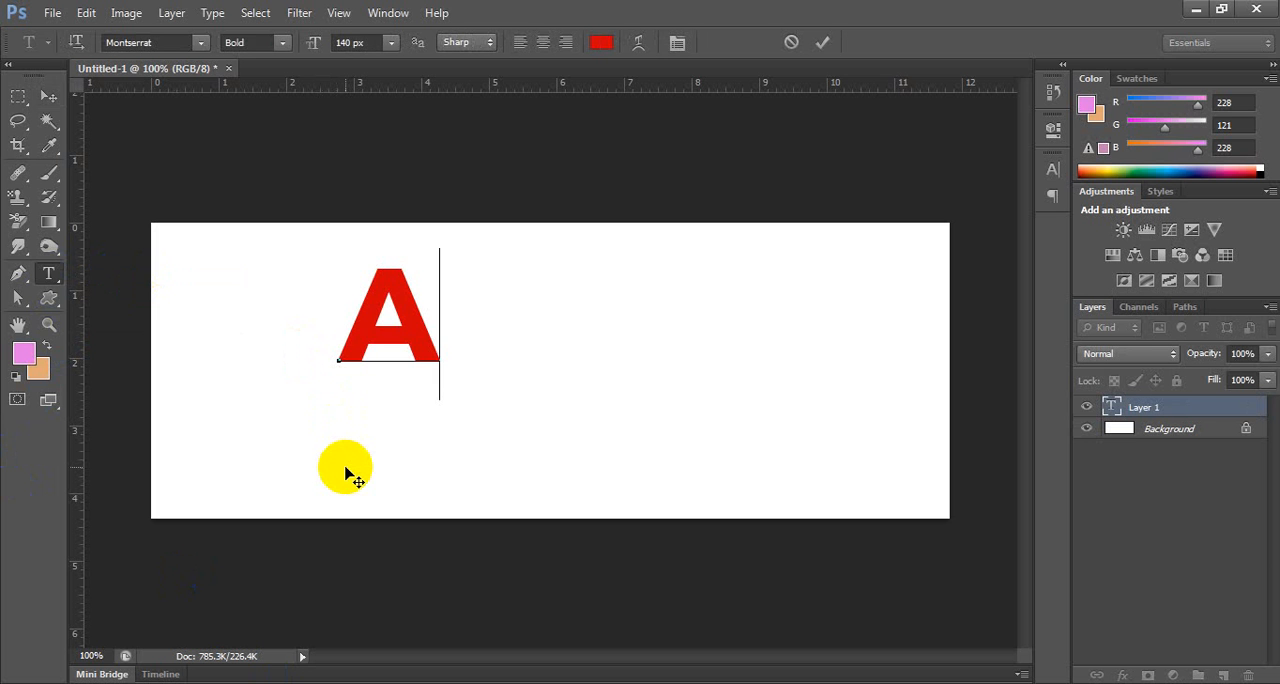
{"action": "key", "text": "ctrl+a"}
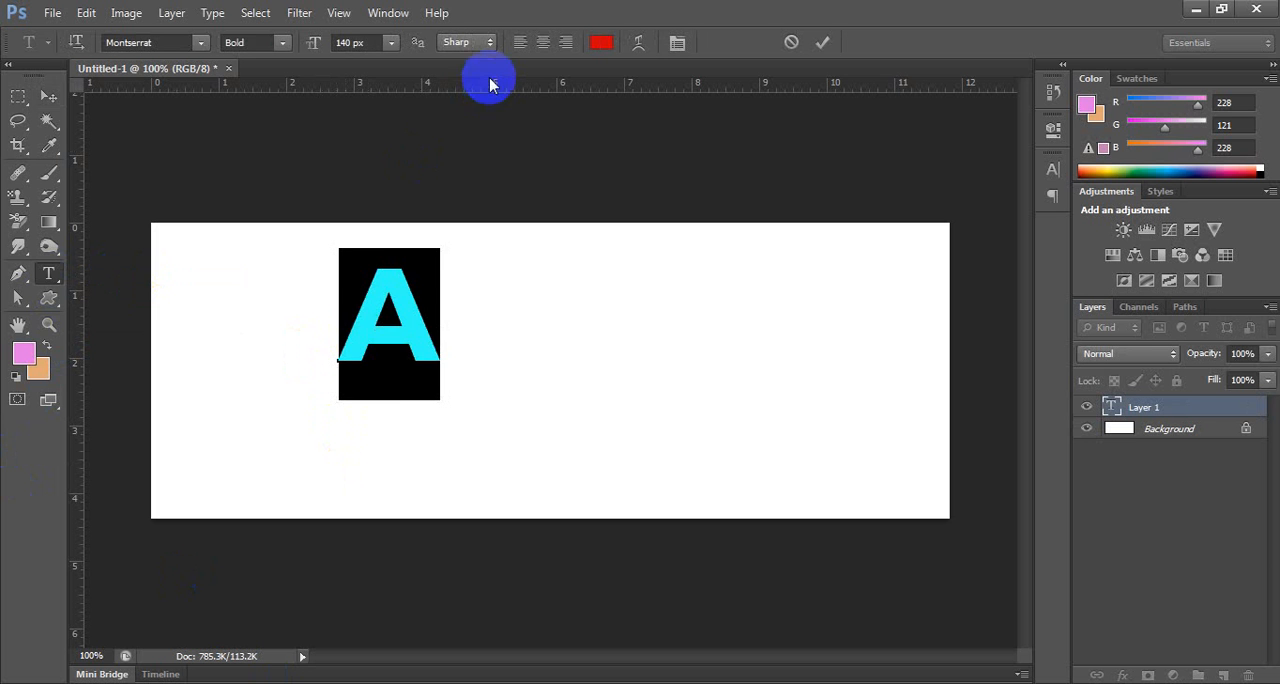
{"action": "left_click", "coordinate": [600, 46]}
{"action": "left_click", "coordinate": [544, 175]}
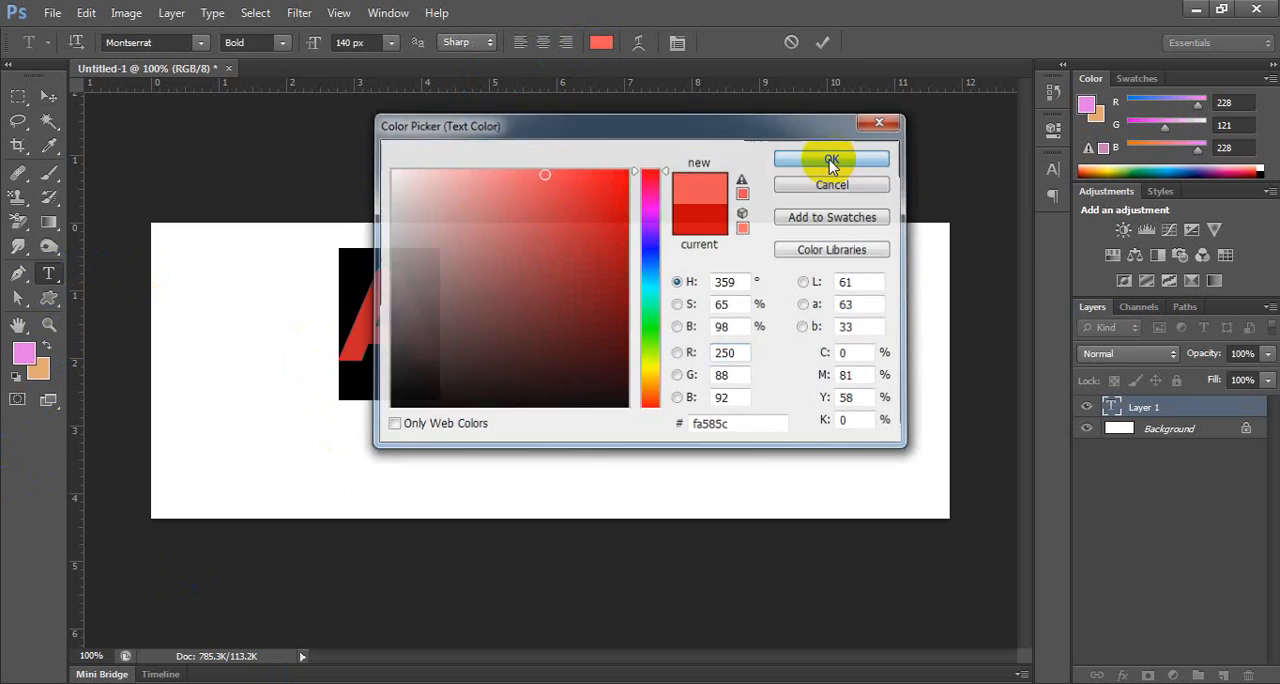
{"action": "left_click", "coordinate": [831, 162]}
{"action": "left_click", "coordinate": [49, 96]}
{"action": "left_click_drag", "start_coordinate": [384, 304], "coordinate": [381, 319]}
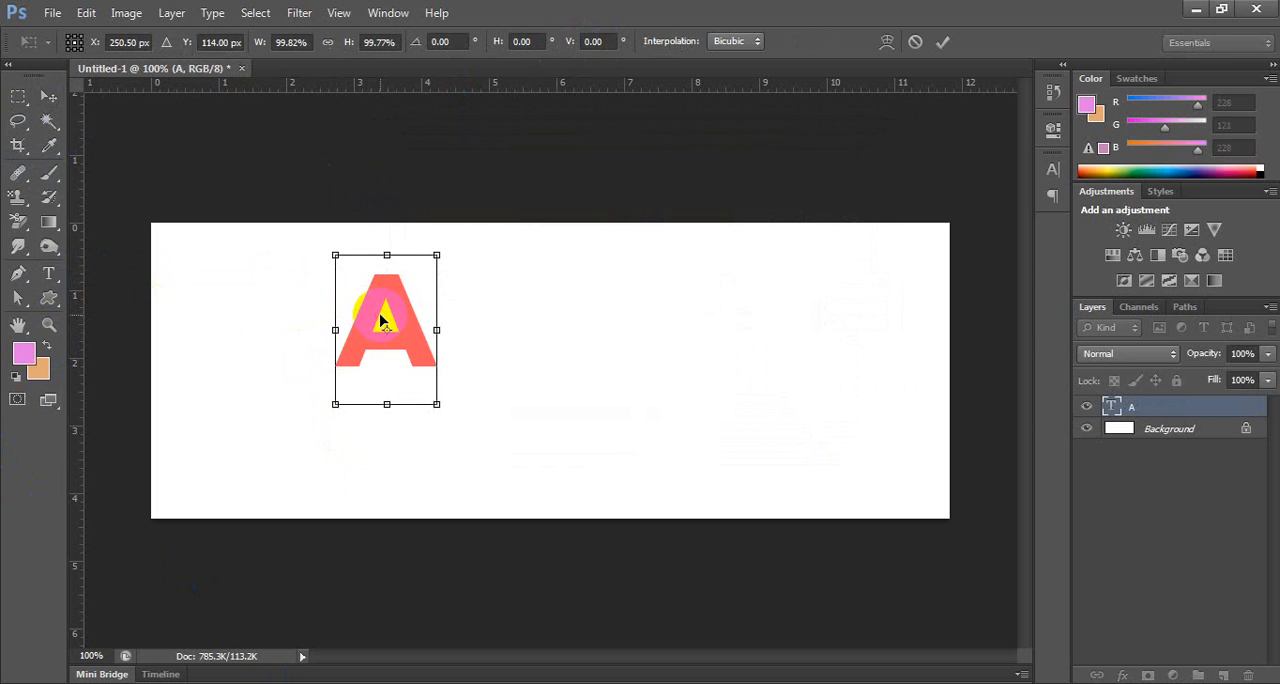
{"action": "key", "text": "ctrl+z"}
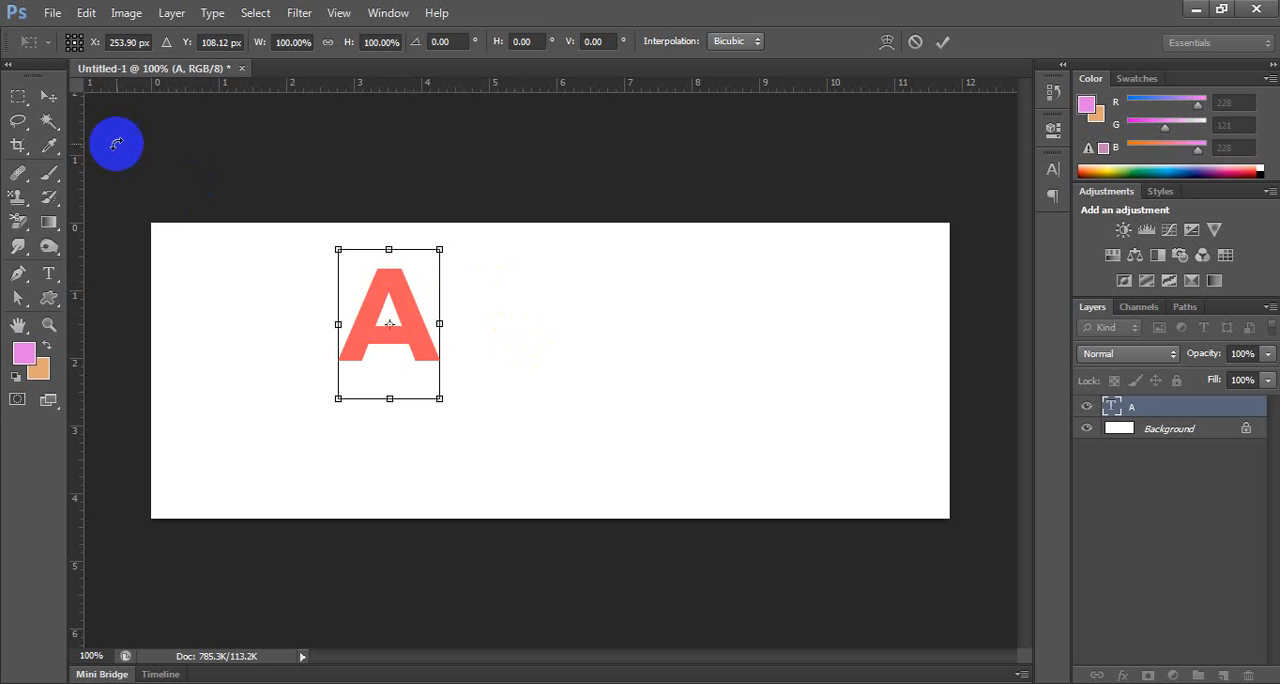
{"action": "left_click", "coordinate": [49, 97]}
{"action": "left_click", "coordinate": [506, 276]}
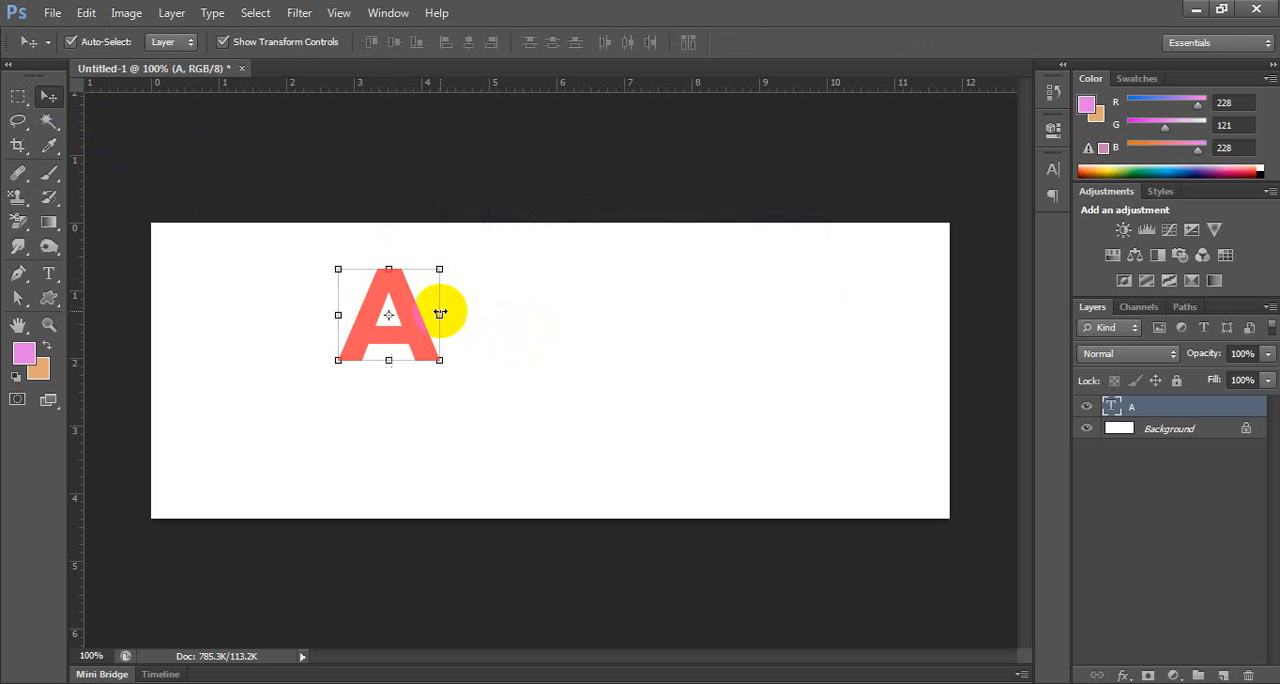
Enlarge the letter A to a font size of 196 px and shift it slightly down and to the left.
{"action": "key", "text": "t"}
{"action": "left_click", "coordinate": [408, 303]}
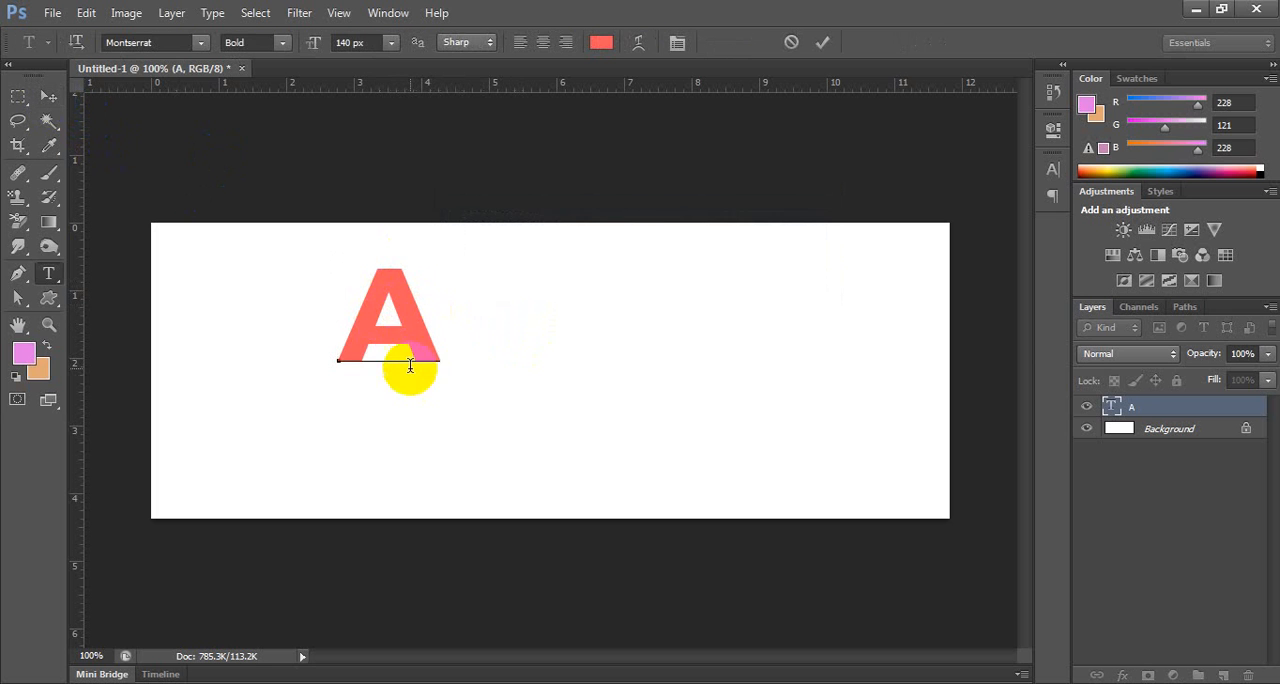
{"action": "key", "text": "ctrl+a"}
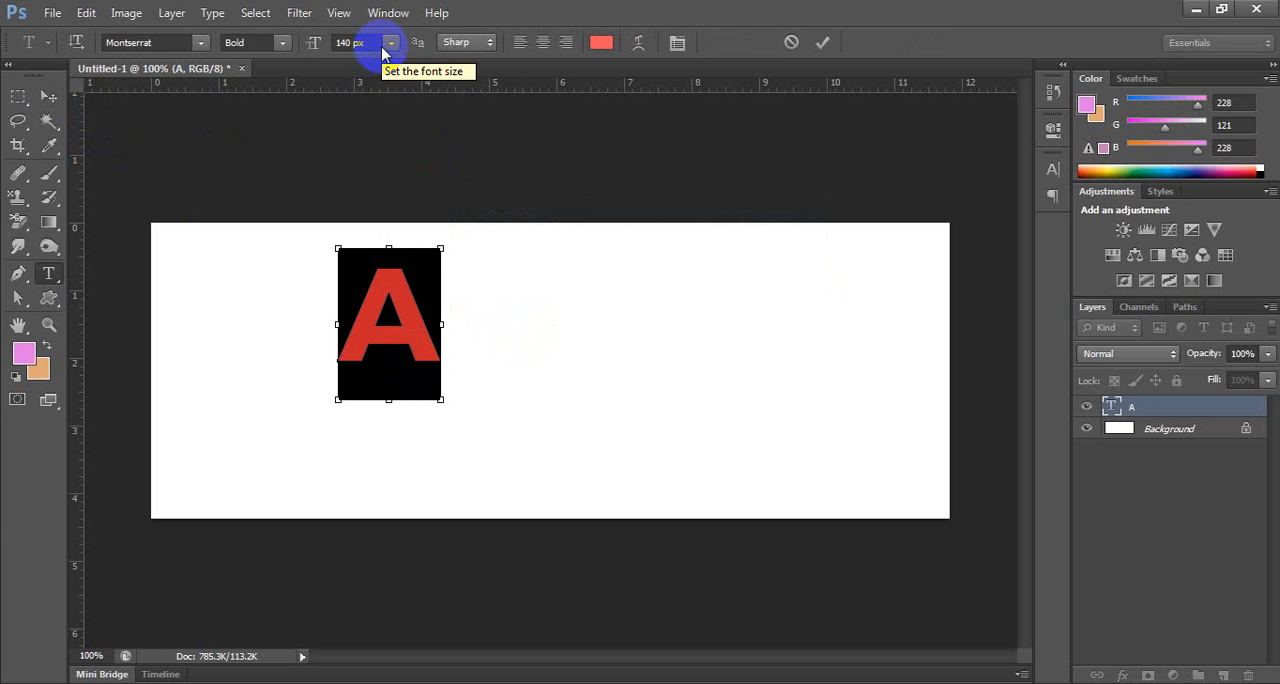
{"action": "scroll", "coordinate": [382, 52], "scroll_direction": "up", "scroll_amount": 5}
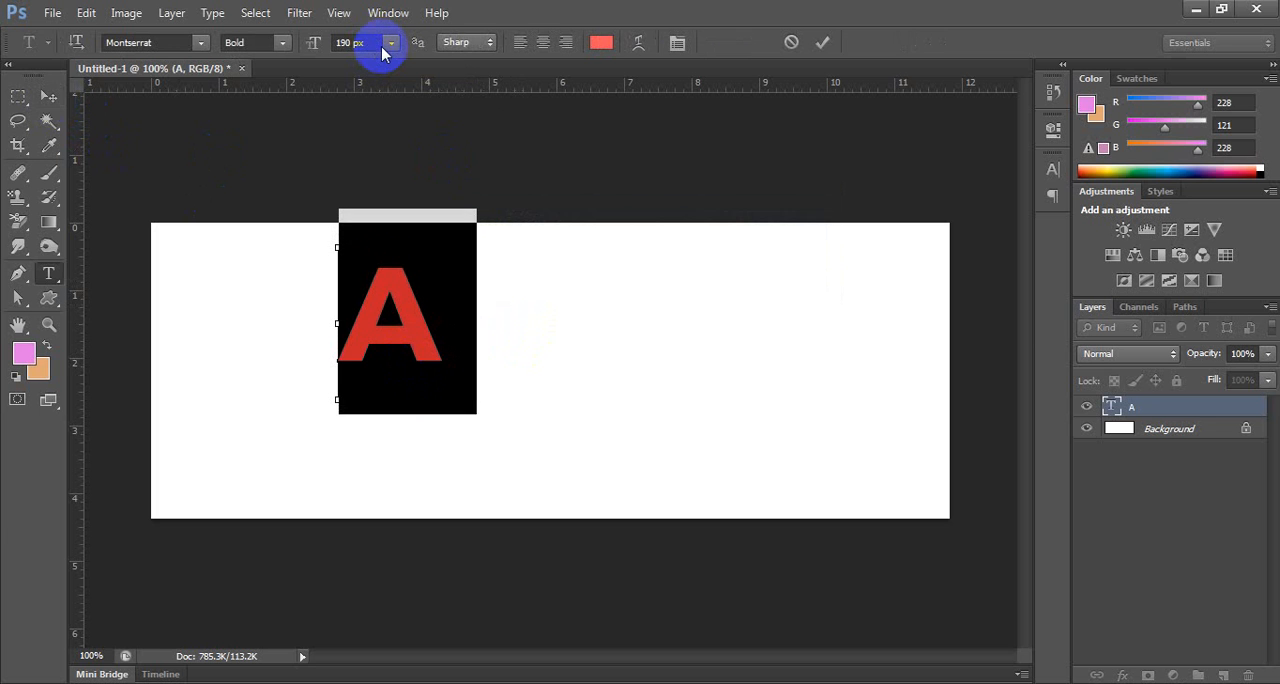
{"action": "scroll", "coordinate": [382, 52], "scroll_direction": "up", "scroll_amount": 1}
{"action": "left_click", "coordinate": [52, 95]}
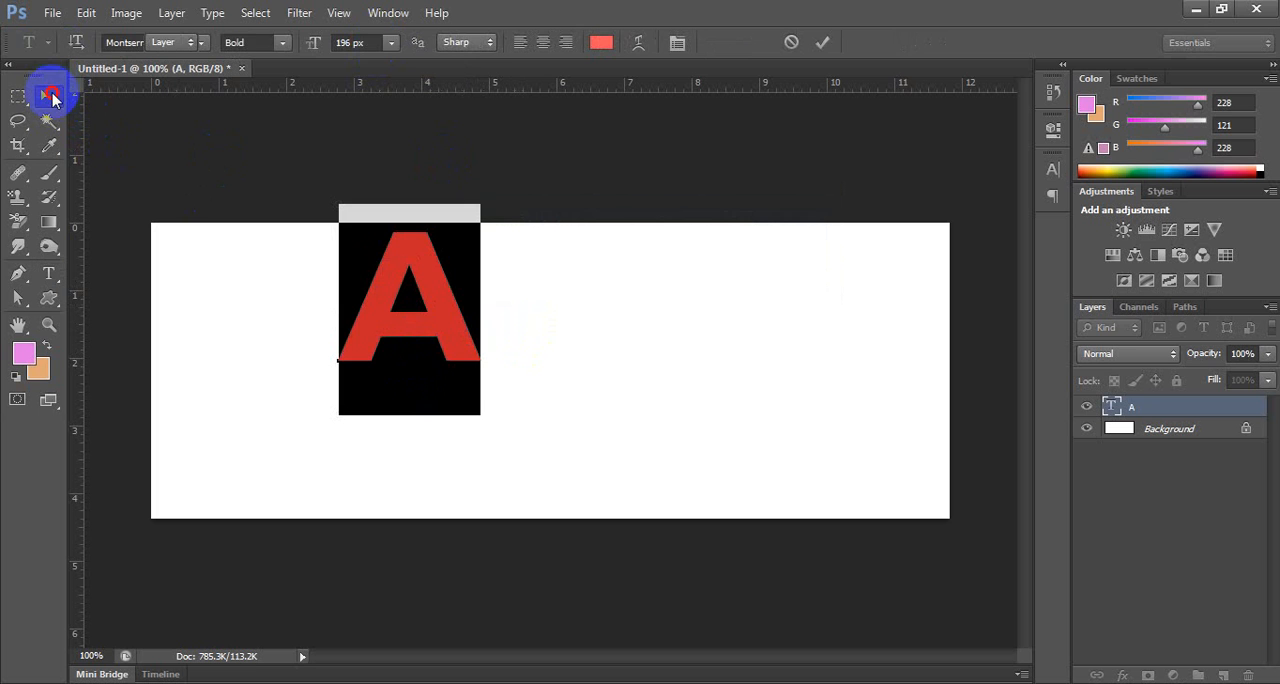
{"action": "left_click_drag", "start_coordinate": [391, 277], "coordinate": [353, 308]}
{"action": "left_click", "coordinate": [142, 275]}
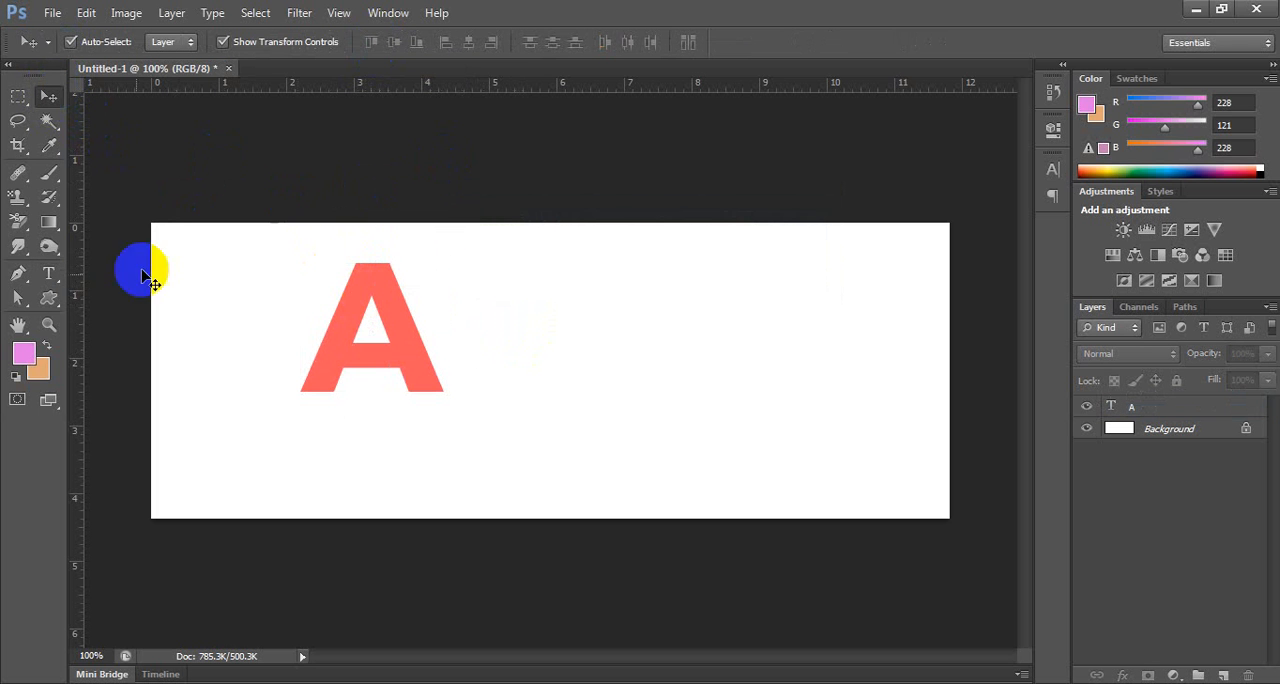
Add the letter z as a separate horizontal text layer to the right of the A.
{"action": "left_click", "coordinate": [51, 276]}
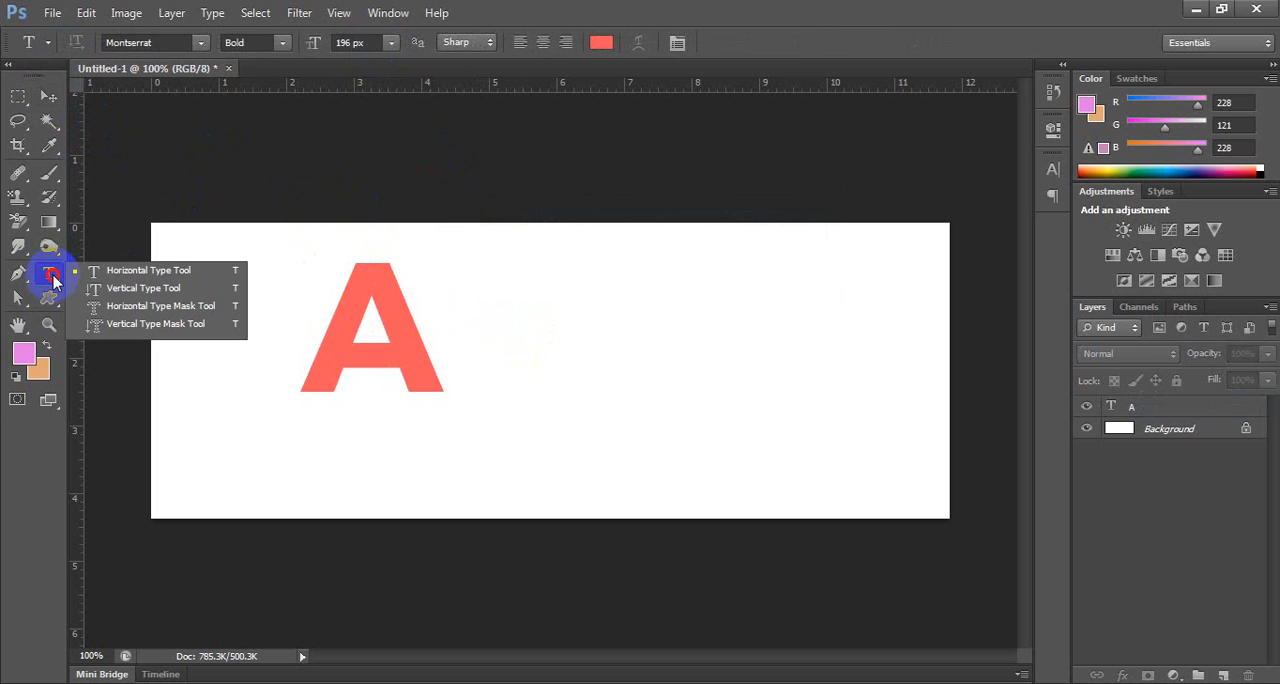
{"action": "left_click", "coordinate": [97, 270]}
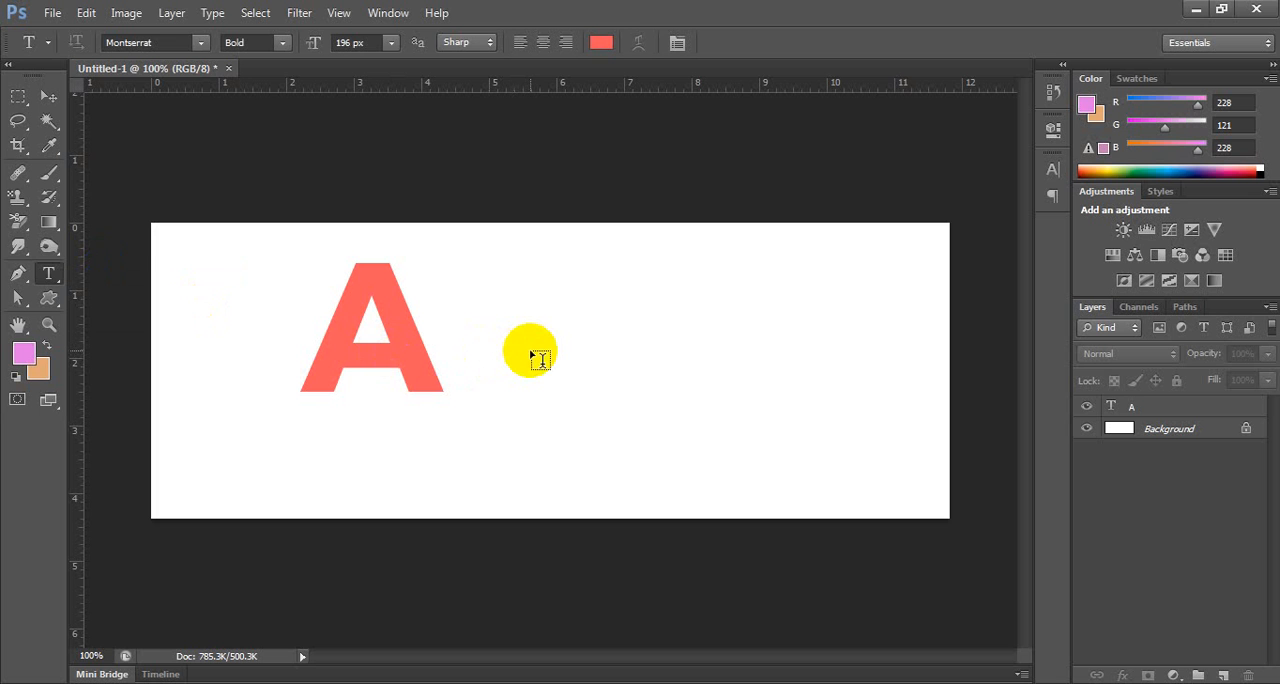
{"action": "left_click", "coordinate": [652, 330]}
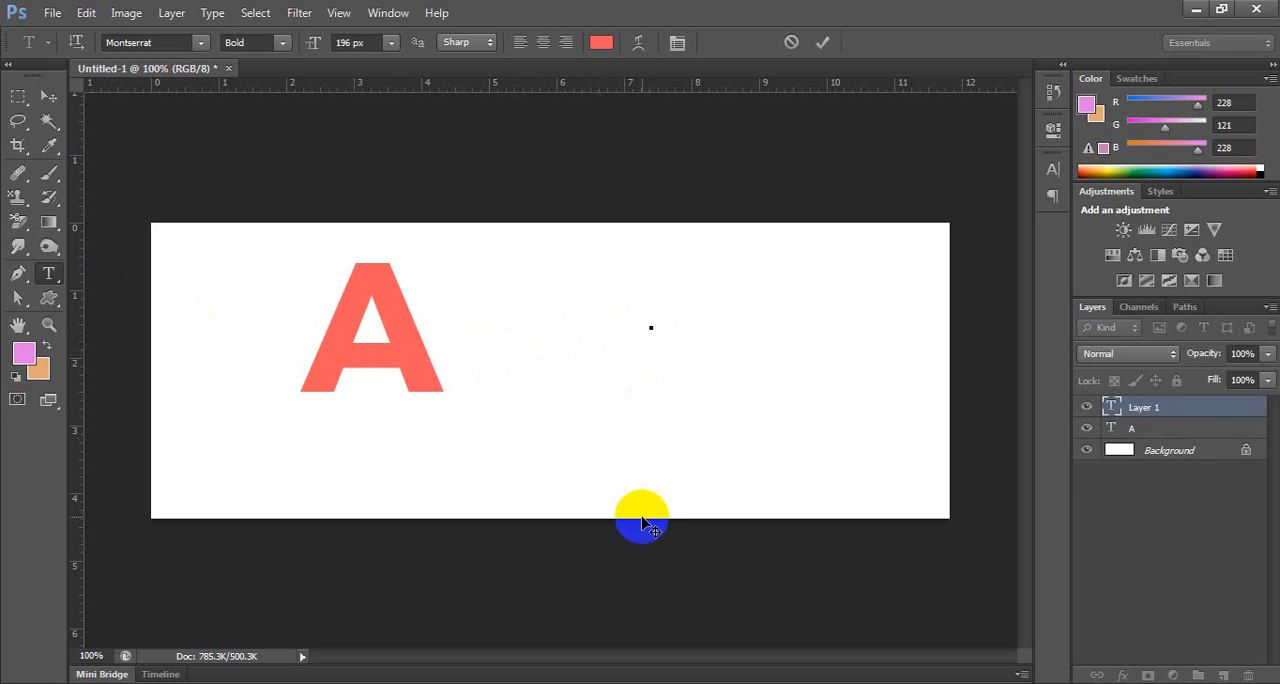
{"action": "type", "text": "Z"}
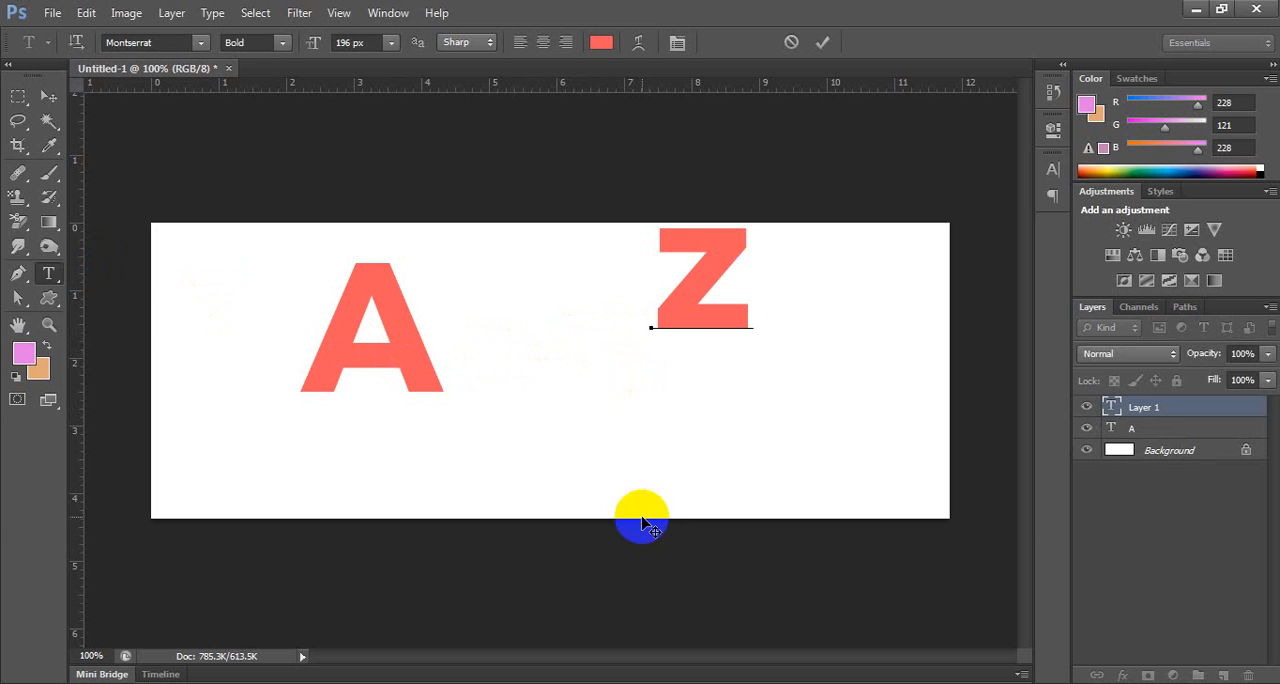
{"action": "left_click", "coordinate": [47, 95]}
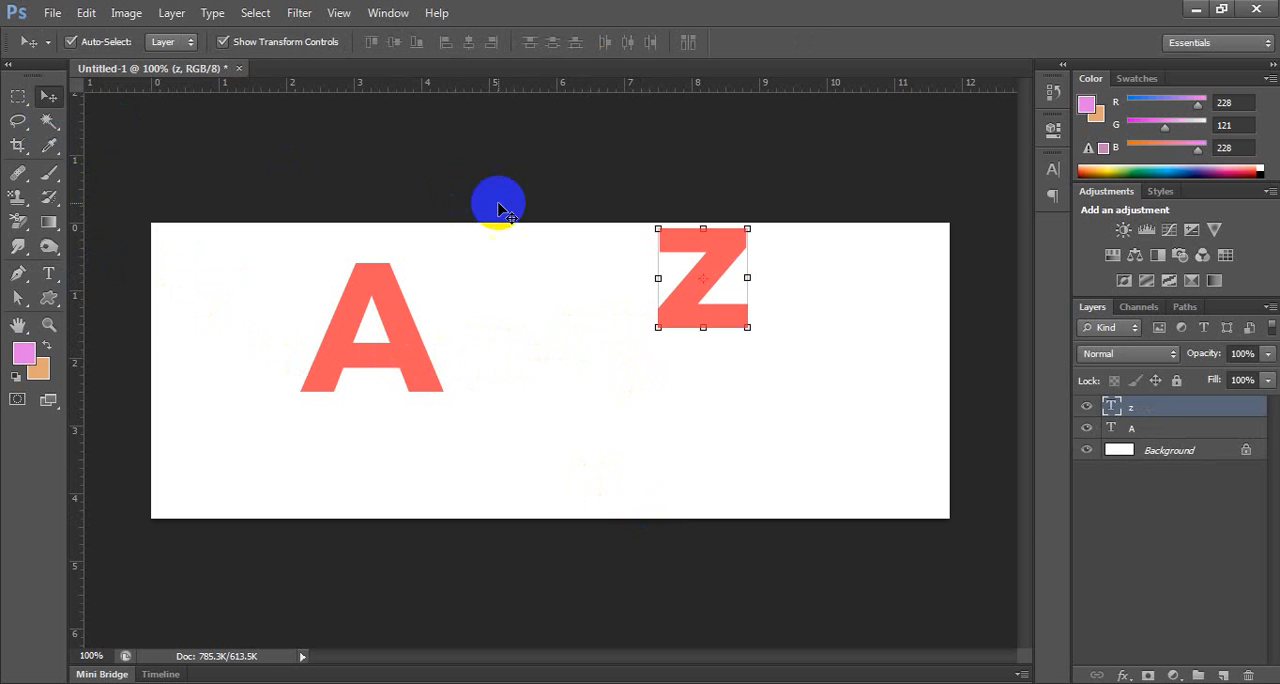
Change the letter z to purple b758fa and move it so it overlaps the lower right part of the A.
{"action": "double_click", "coordinate": [665, 272]}
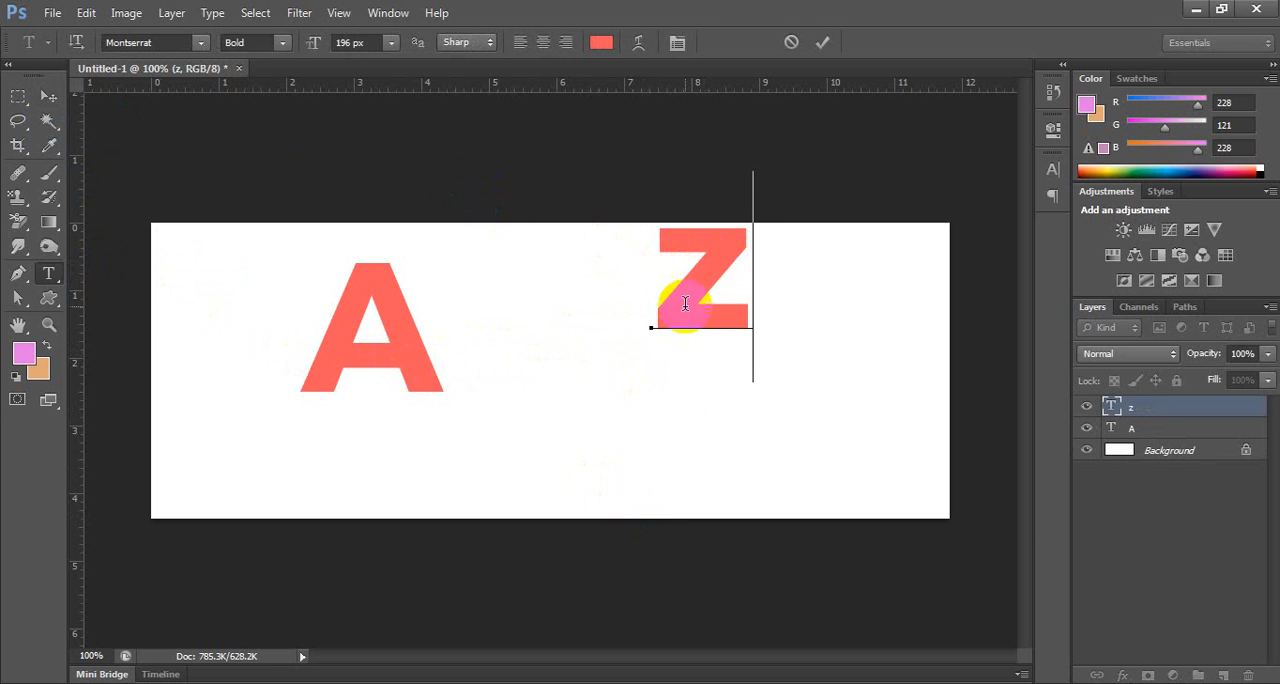
{"action": "key", "text": "ctrl+a"}
{"action": "left_click", "coordinate": [601, 42]}
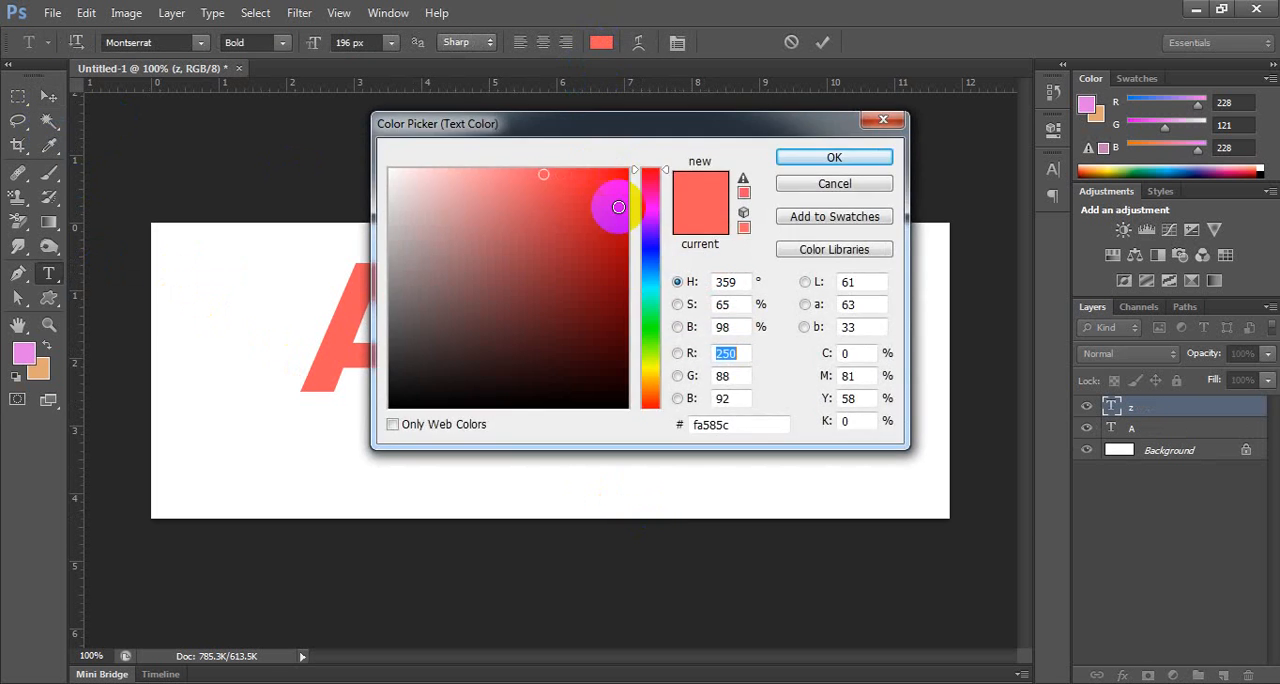
{"action": "left_click", "coordinate": [648, 224]}
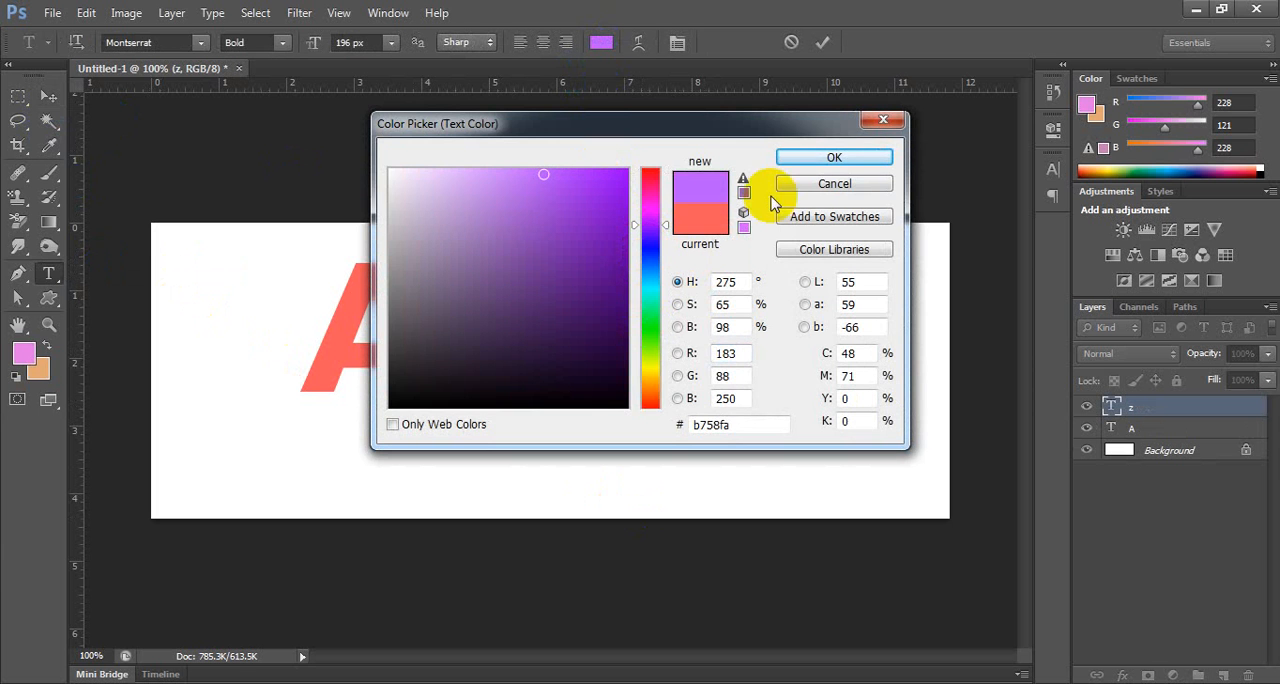
{"action": "left_click", "coordinate": [822, 160]}
{"action": "left_click", "coordinate": [48, 96]}
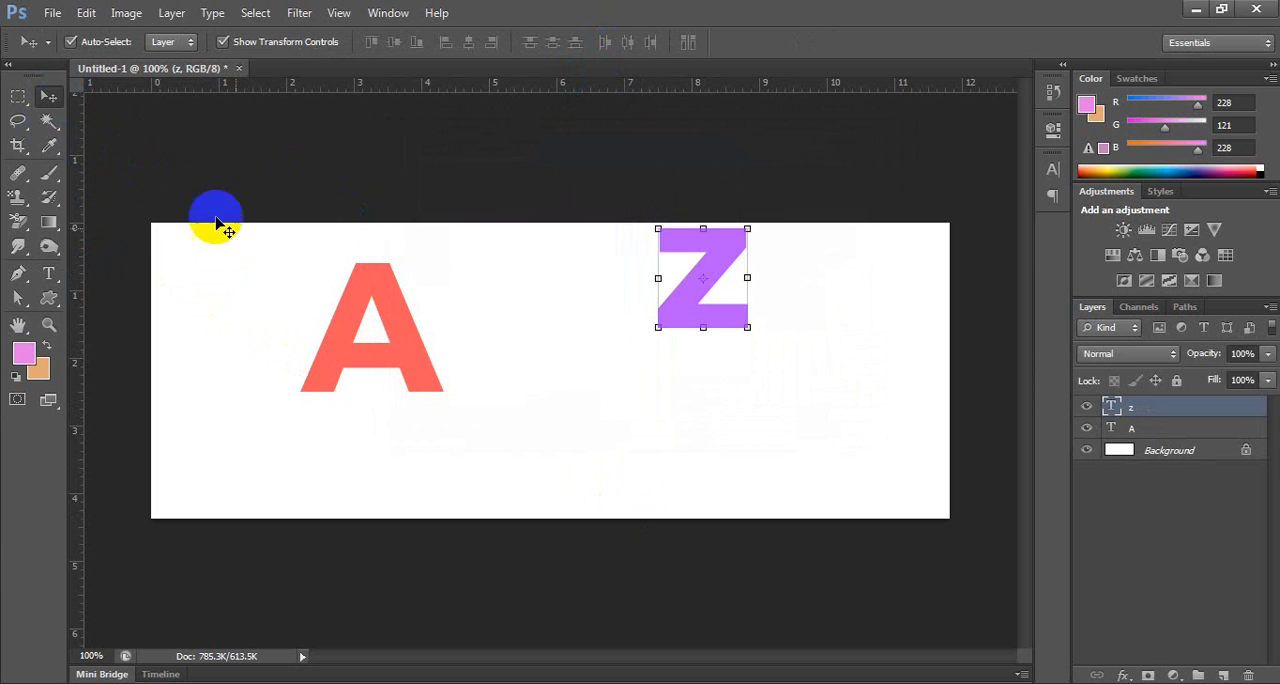
{"action": "left_click_drag", "start_coordinate": [668, 322], "coordinate": [381, 407]}
{"action": "left_click", "coordinate": [676, 326]}
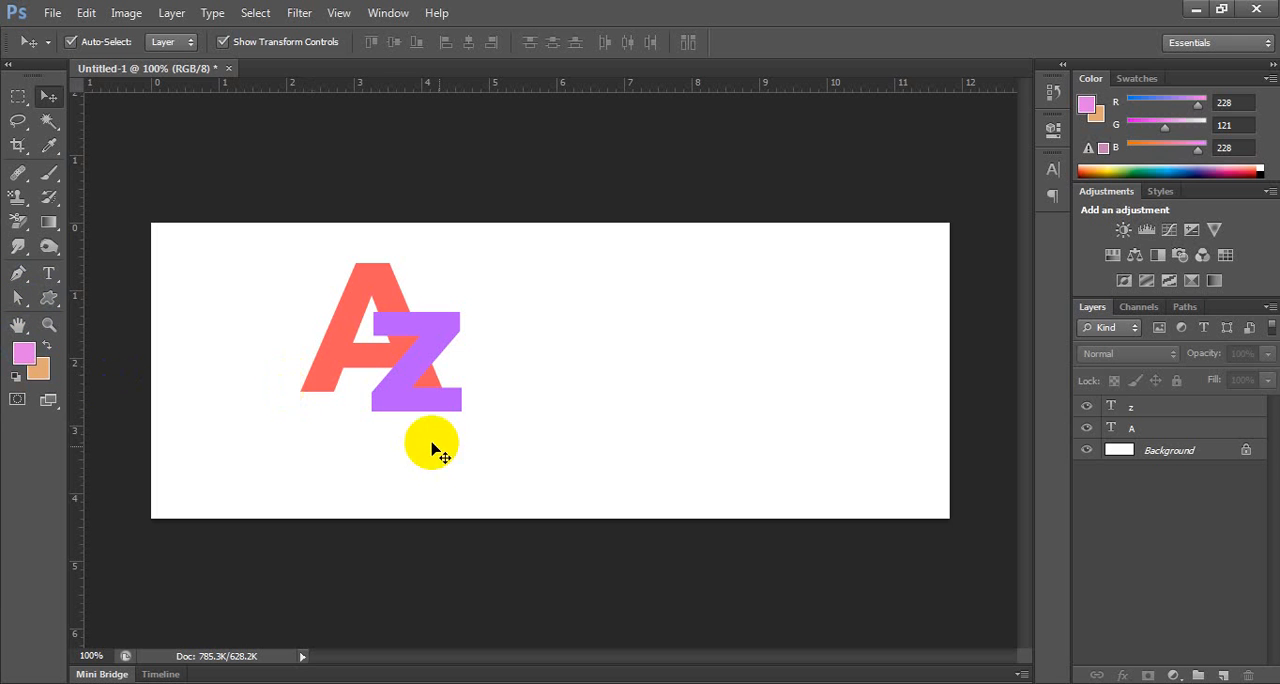
Delete the z text layer, keeping the A layer.
{"action": "left_click", "coordinate": [1145, 427]}
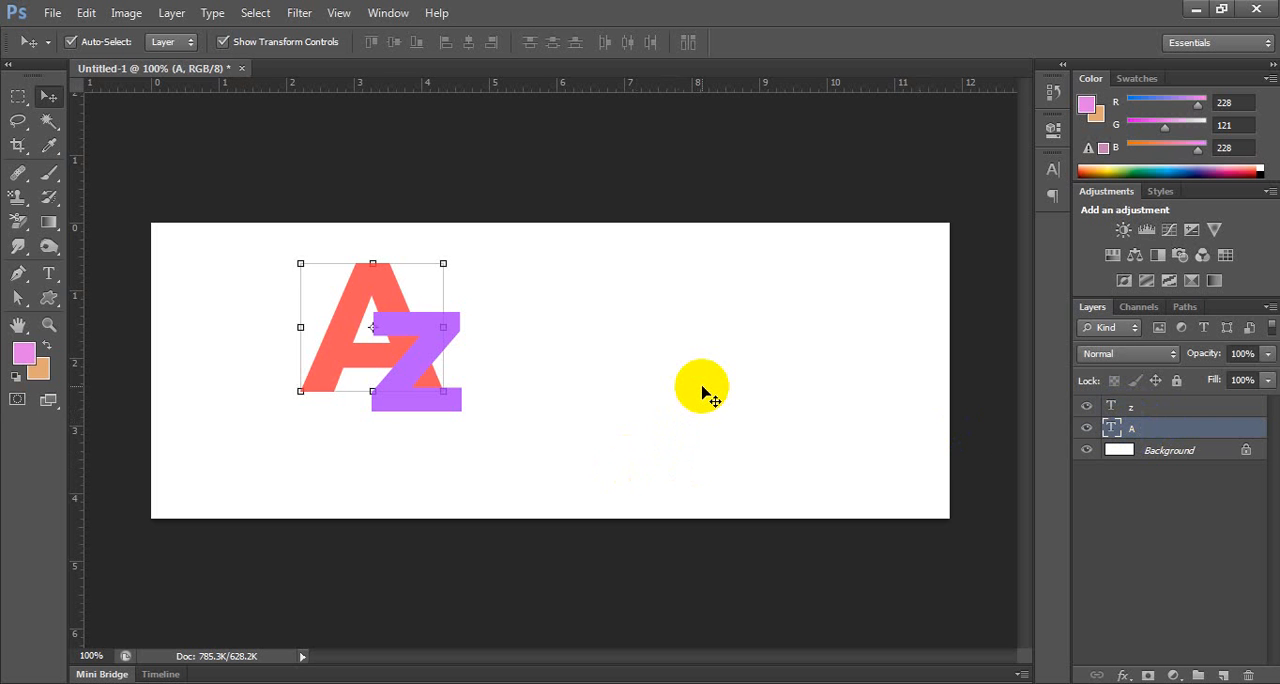
{"action": "left_click", "coordinate": [703, 393]}
{"action": "left_click", "coordinate": [1128, 410]}
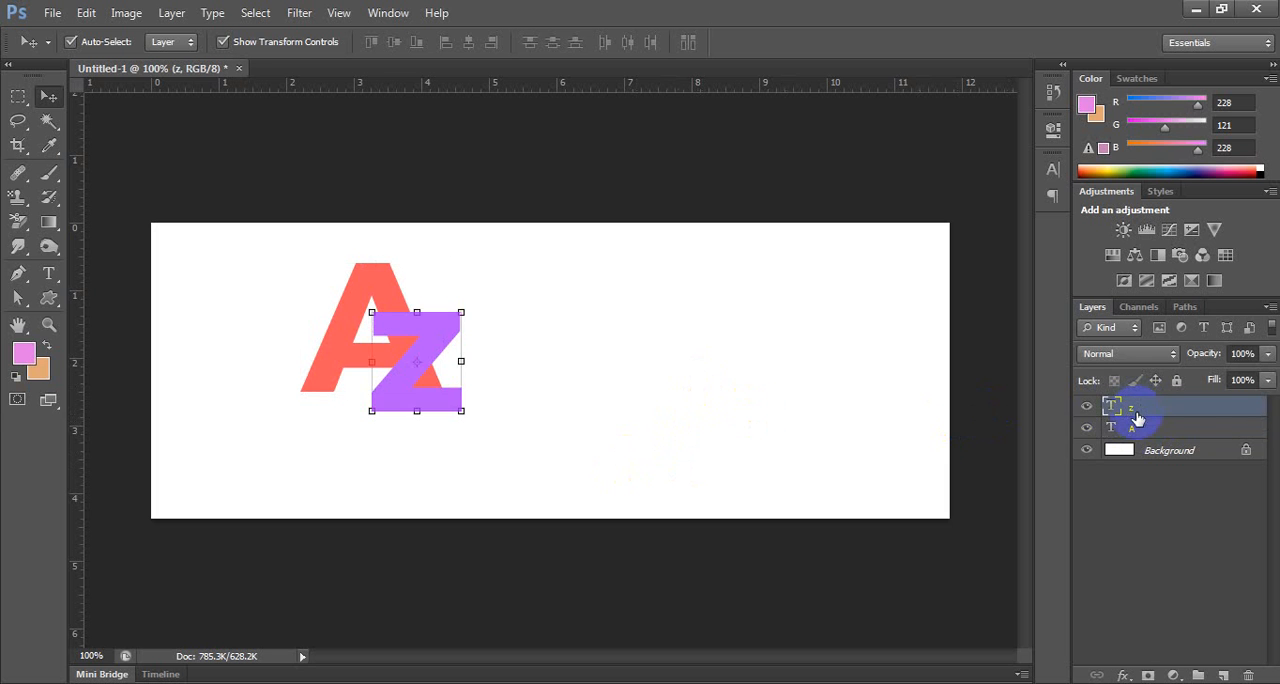
{"action": "key", "text": "Delete"}
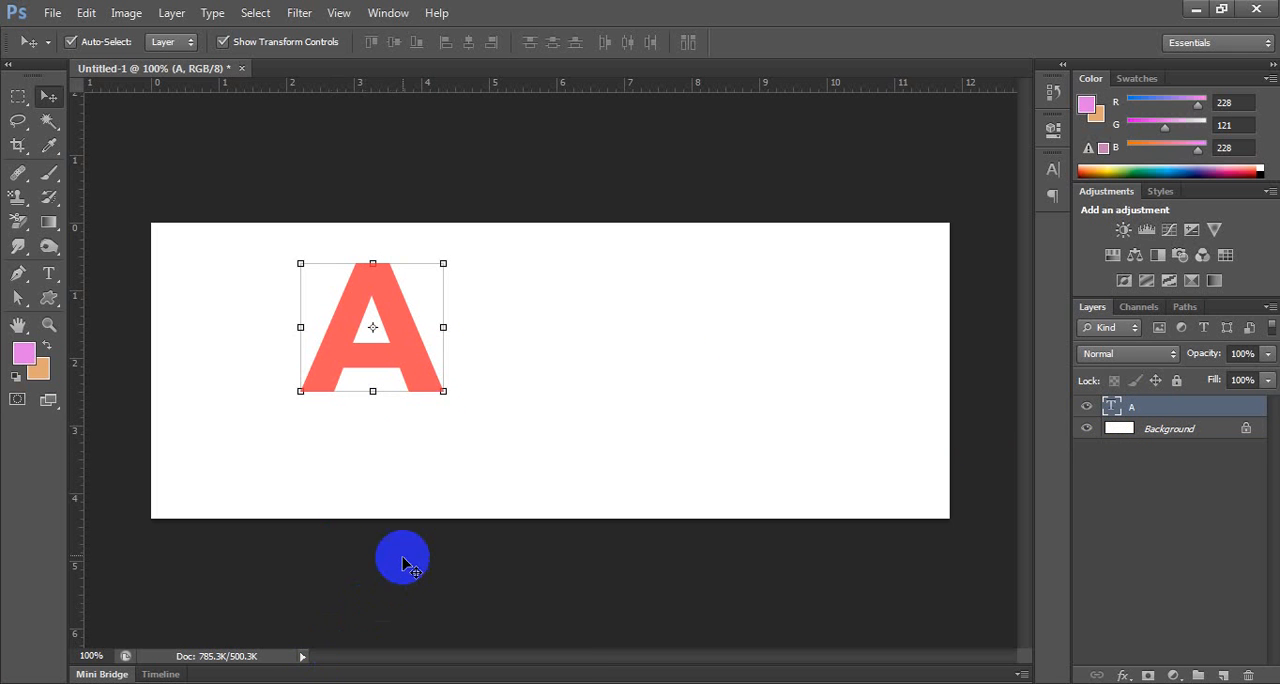
Rasterize the A text layer, and delete the rasterized layer from the document.
{"action": "right_click", "coordinate": [1195, 412]}
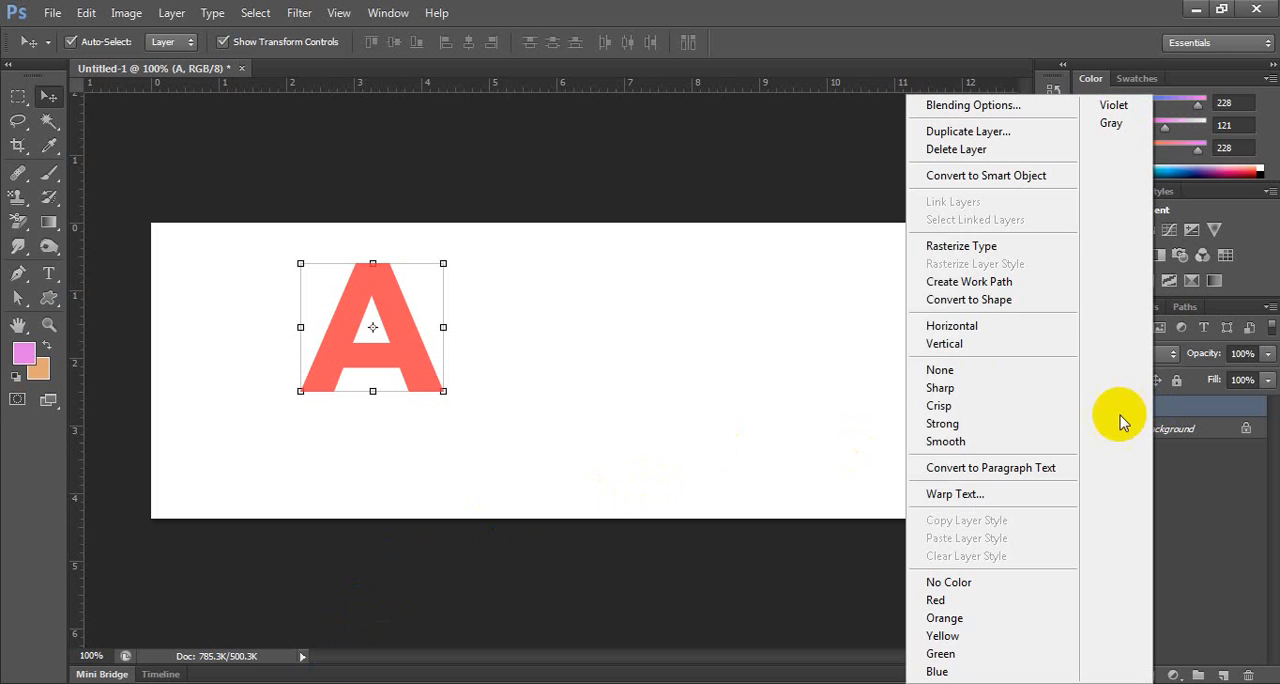
{"action": "left_click", "coordinate": [960, 246]}
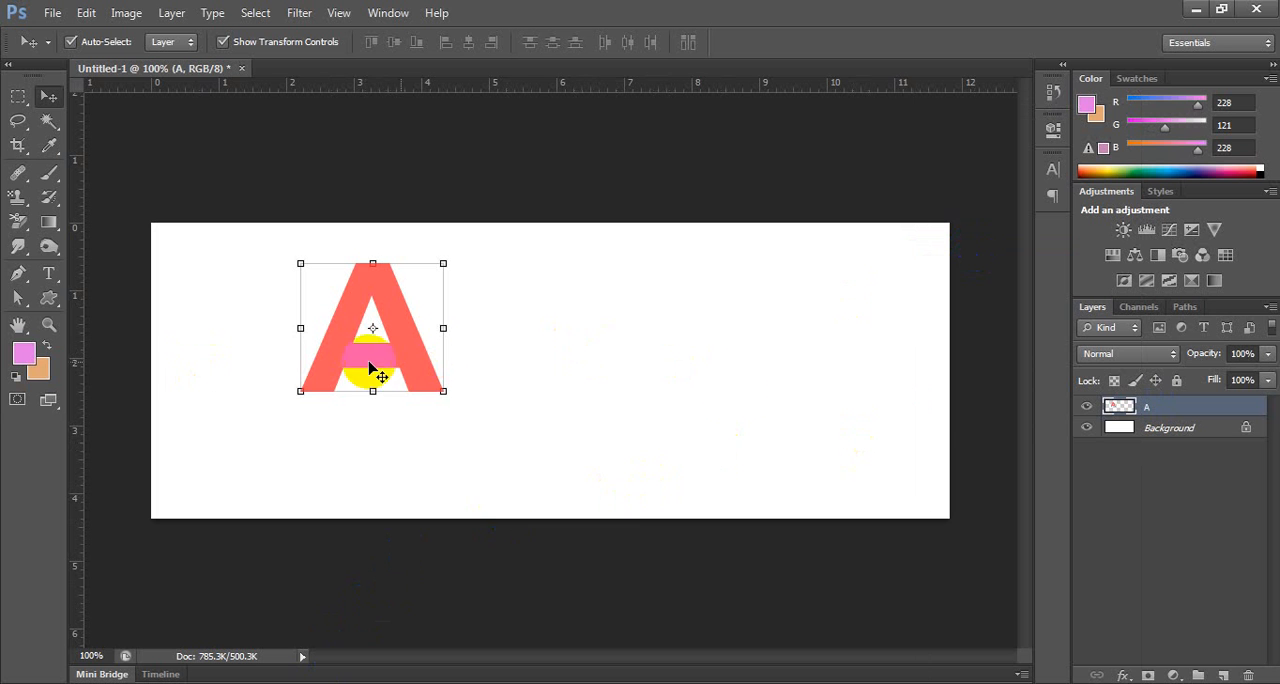
{"action": "left_click_drag", "start_coordinate": [1223, 414], "coordinate": [1250, 672]}
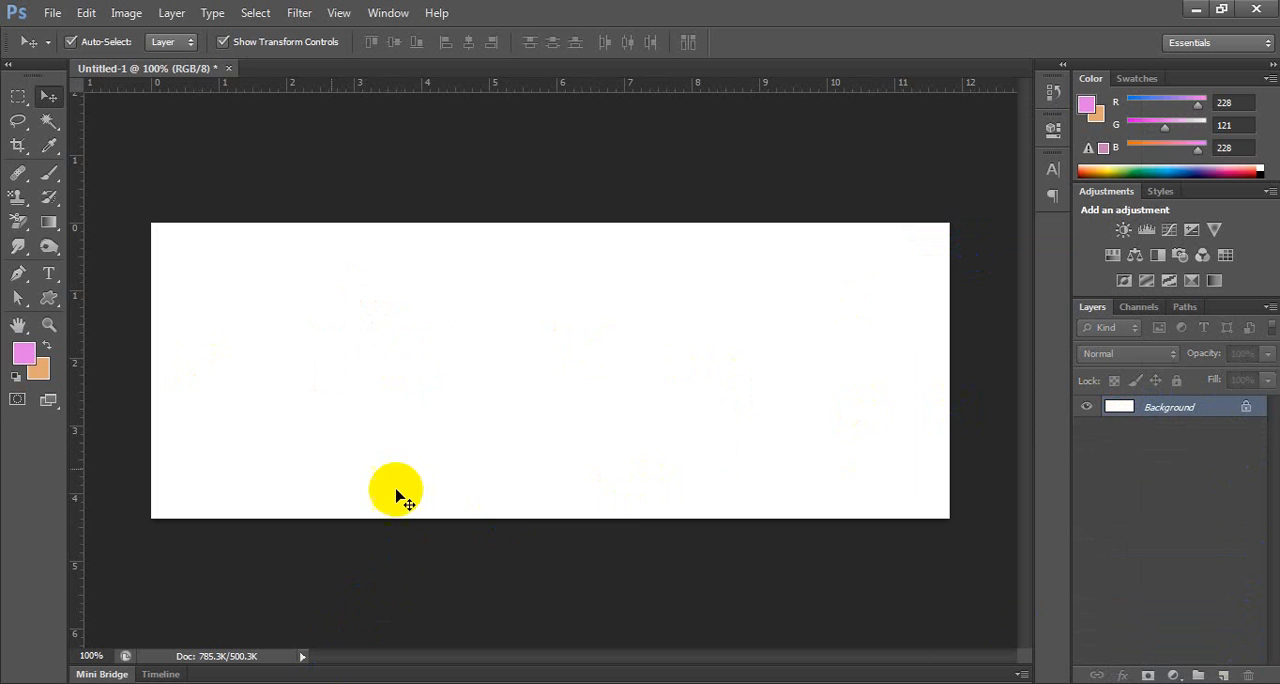
Add the horizontal text DESIGN in purple Montserrat Bold at 196 px and move it fully inside the white canvas.
{"action": "left_click", "coordinate": [49, 272]}
{"action": "right_click", "coordinate": [68, 275]}
{"action": "left_click", "coordinate": [134, 268]}
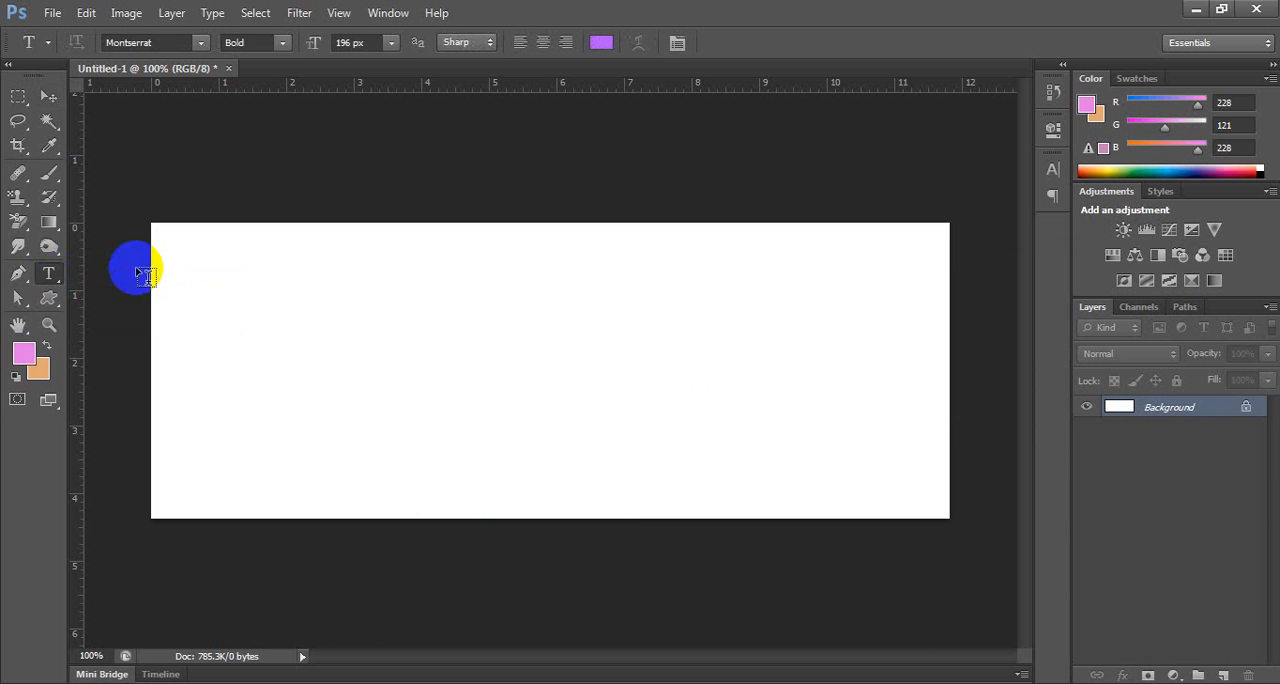
{"action": "left_click", "coordinate": [248, 363]}
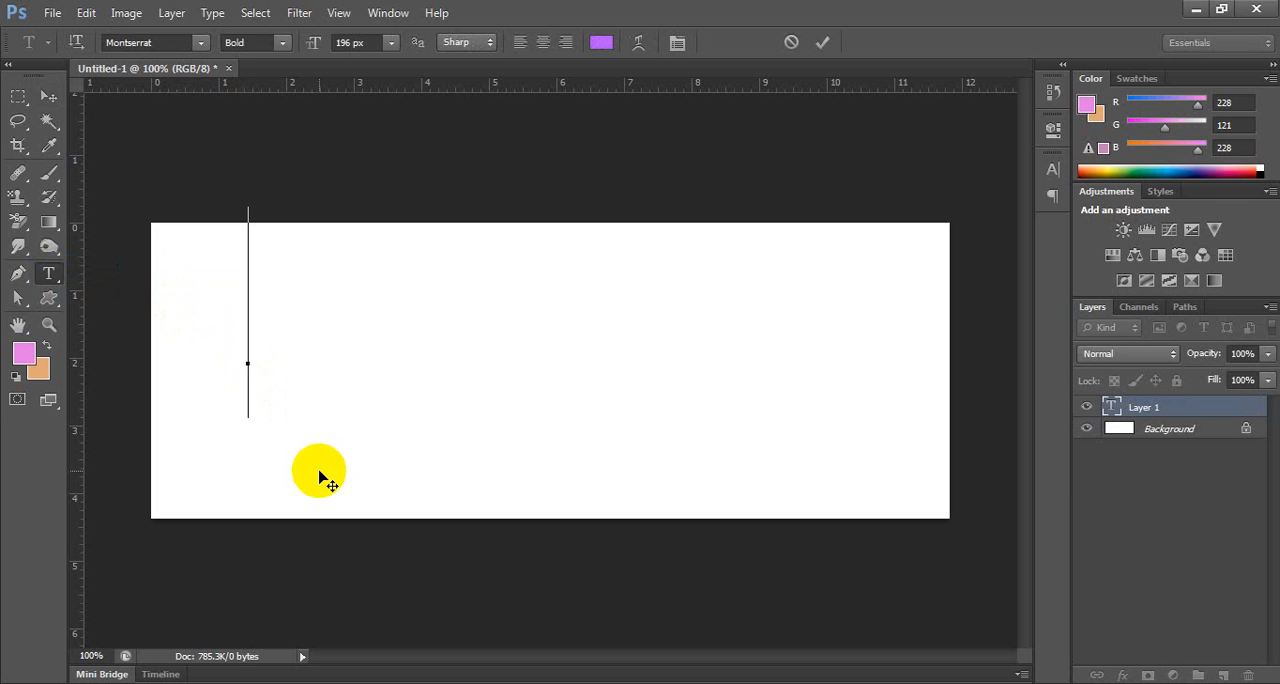
{"action": "type", "text": "DESIGN"}
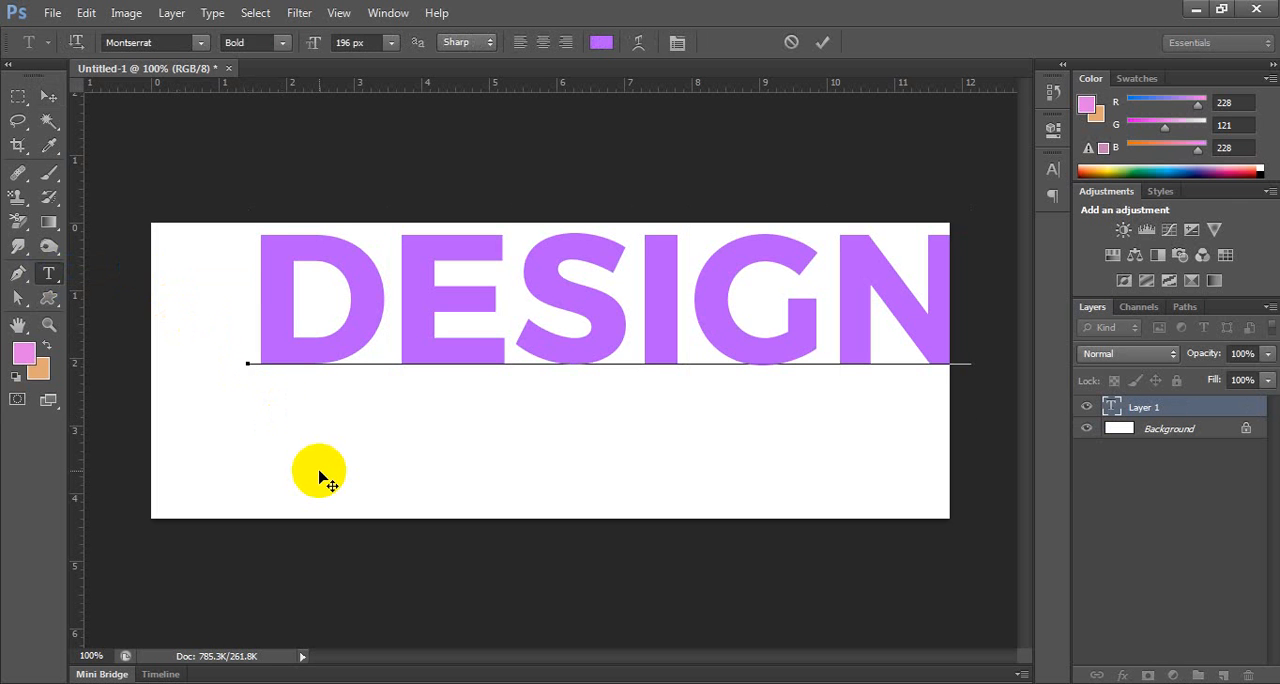
{"action": "left_click", "coordinate": [46, 94]}
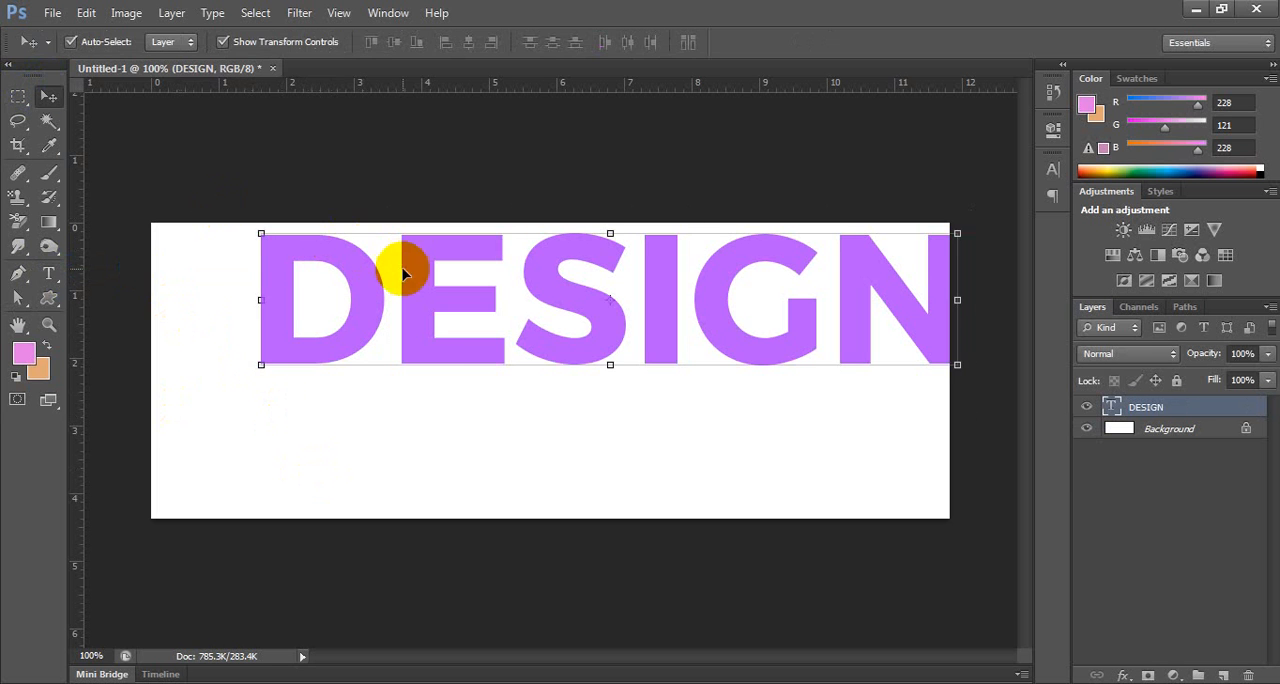
{"action": "left_click_drag", "start_coordinate": [403, 273], "coordinate": [360, 322]}
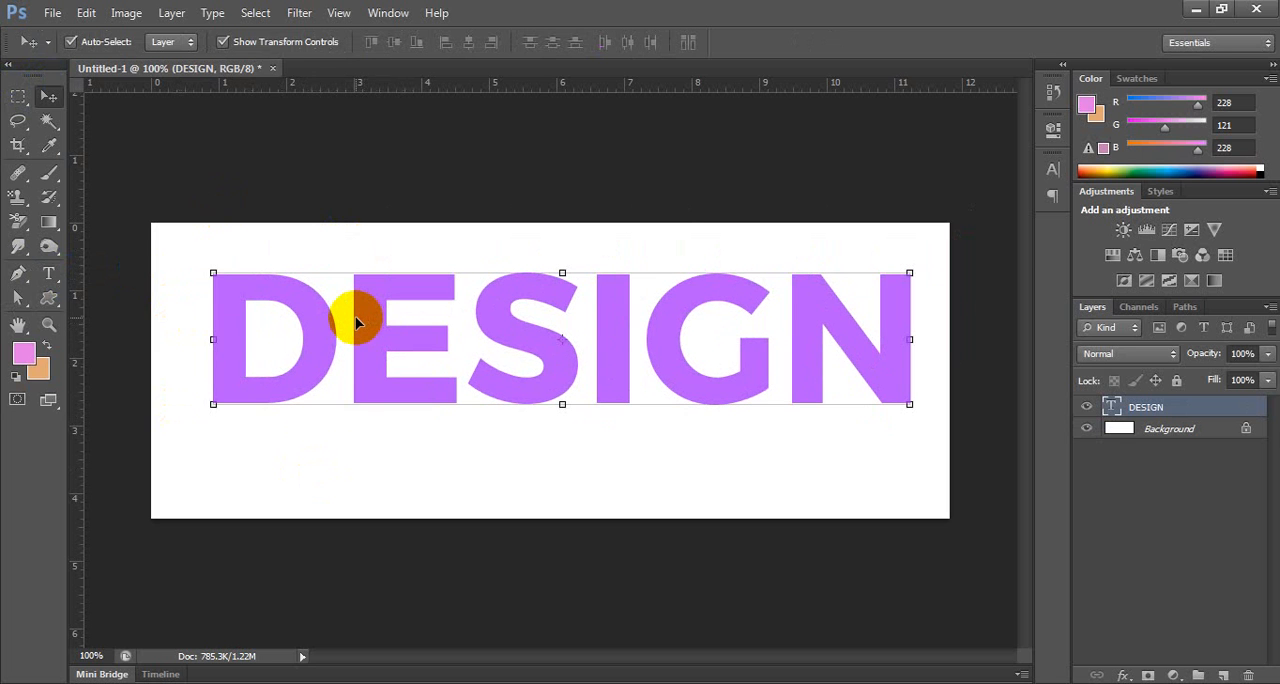
Remove the letters E and S from the DESIGN text and retype them in the same place.
{"action": "left_click", "coordinate": [47, 273]}
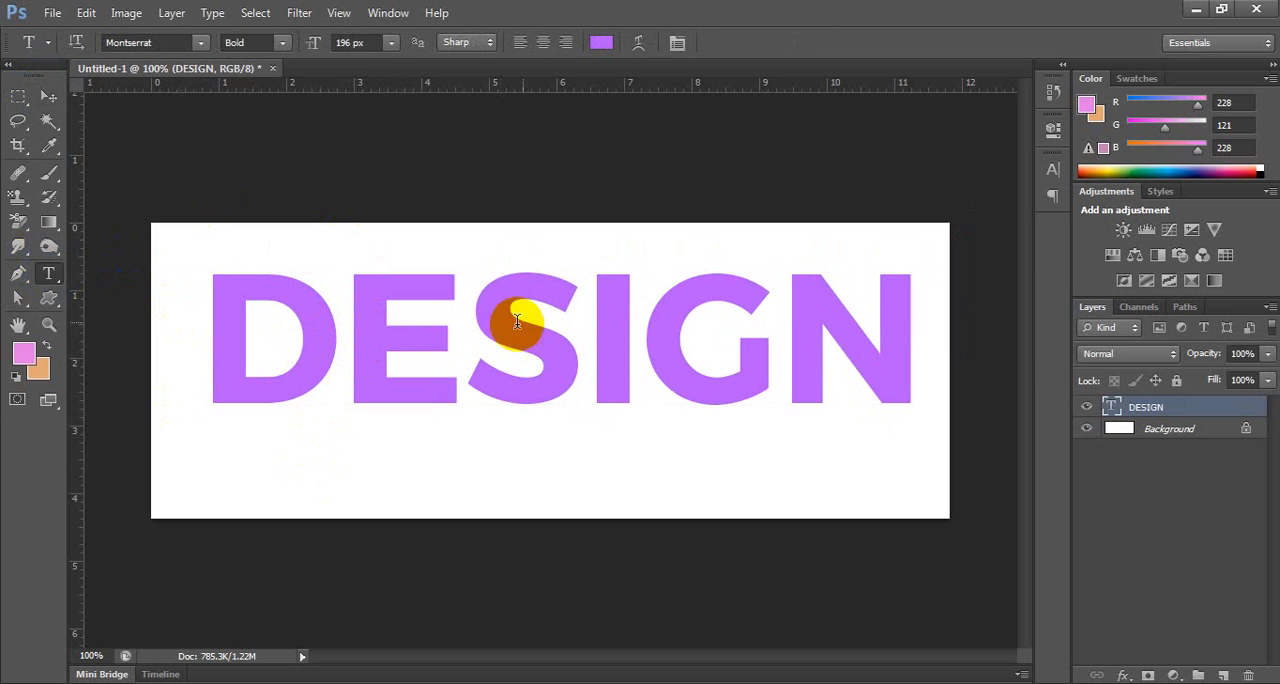
{"action": "left_click", "coordinate": [574, 295]}
{"action": "key", "text": "BackSpace"}
{"action": "key", "text": "BackSpace"}
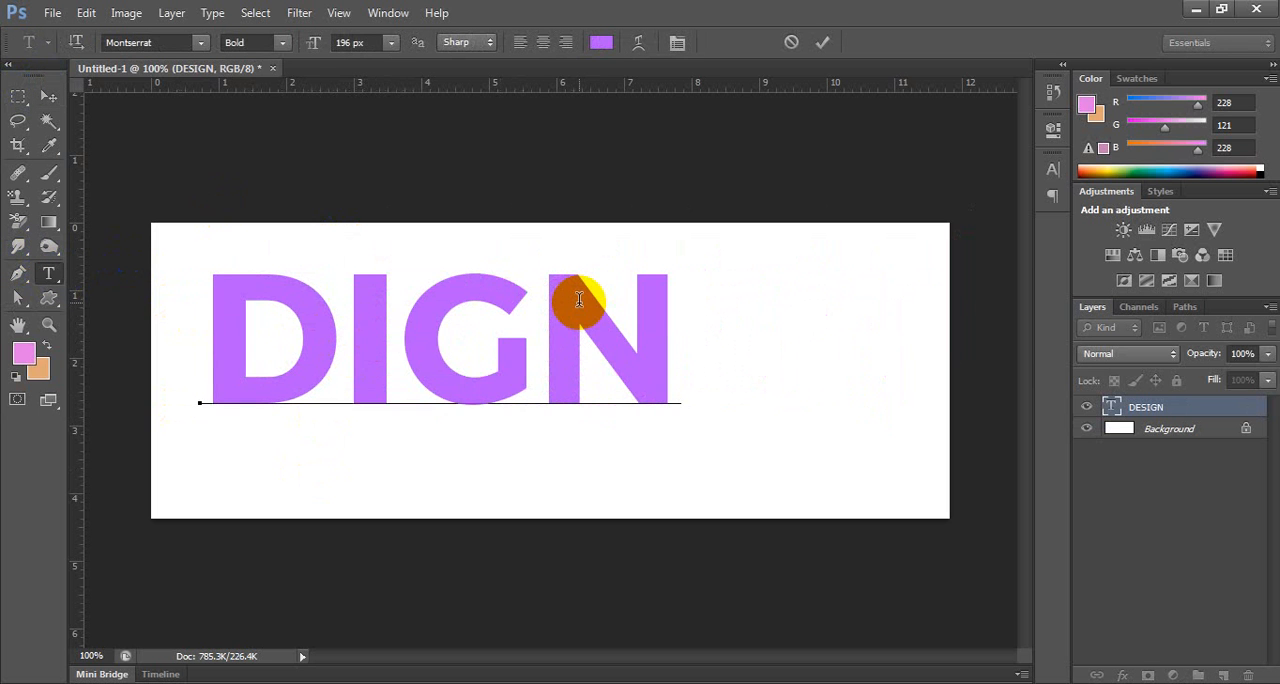
{"action": "type", "text": "ES"}
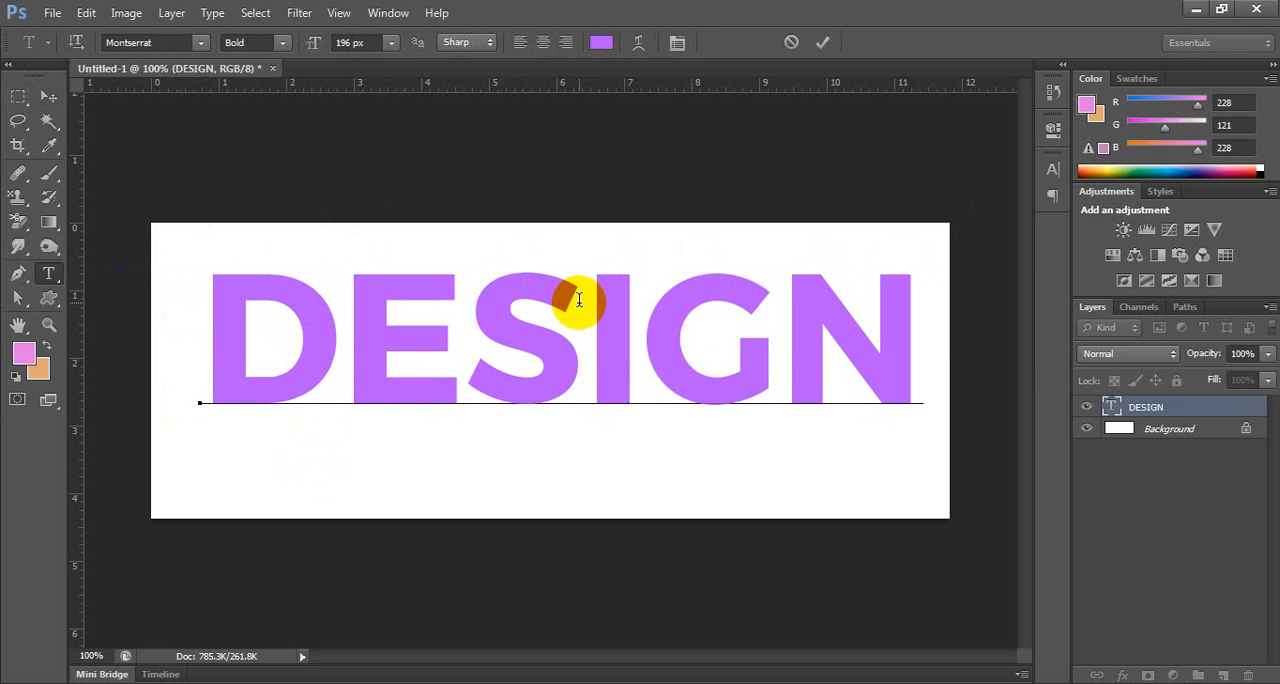
Rasterize the DESIGN text layer.
{"action": "left_click", "coordinate": [45, 94]}
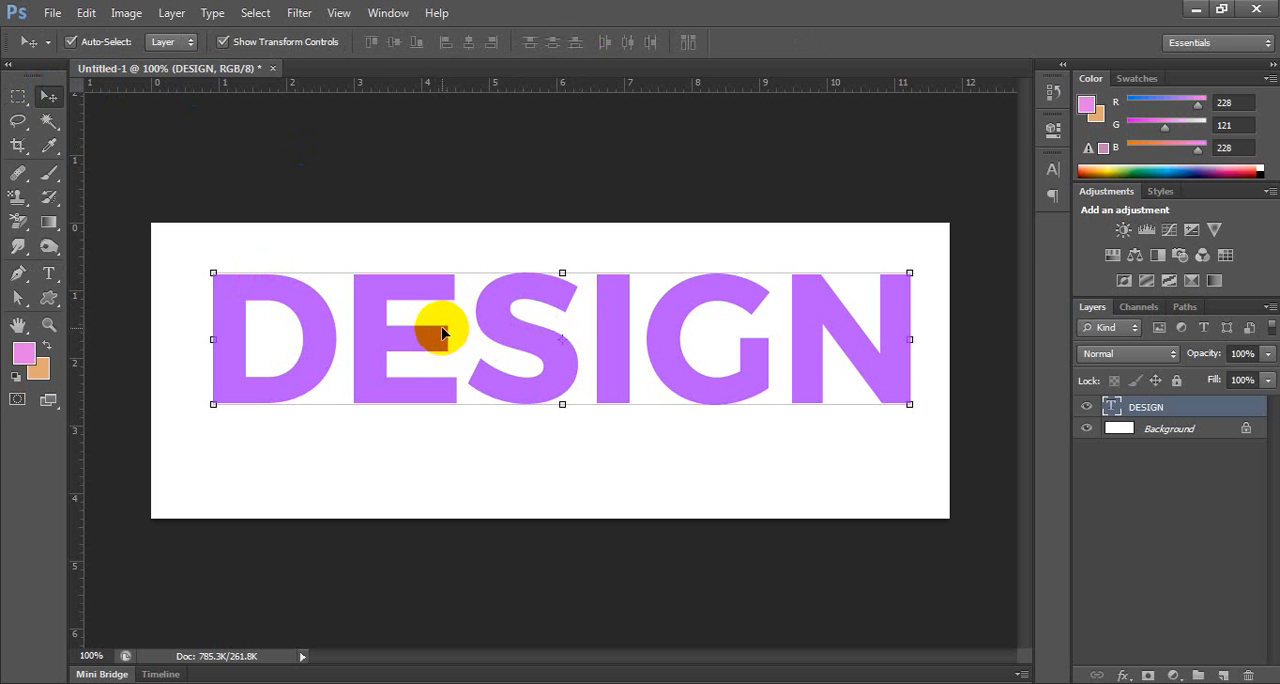
{"action": "right_click", "coordinate": [1203, 420]}
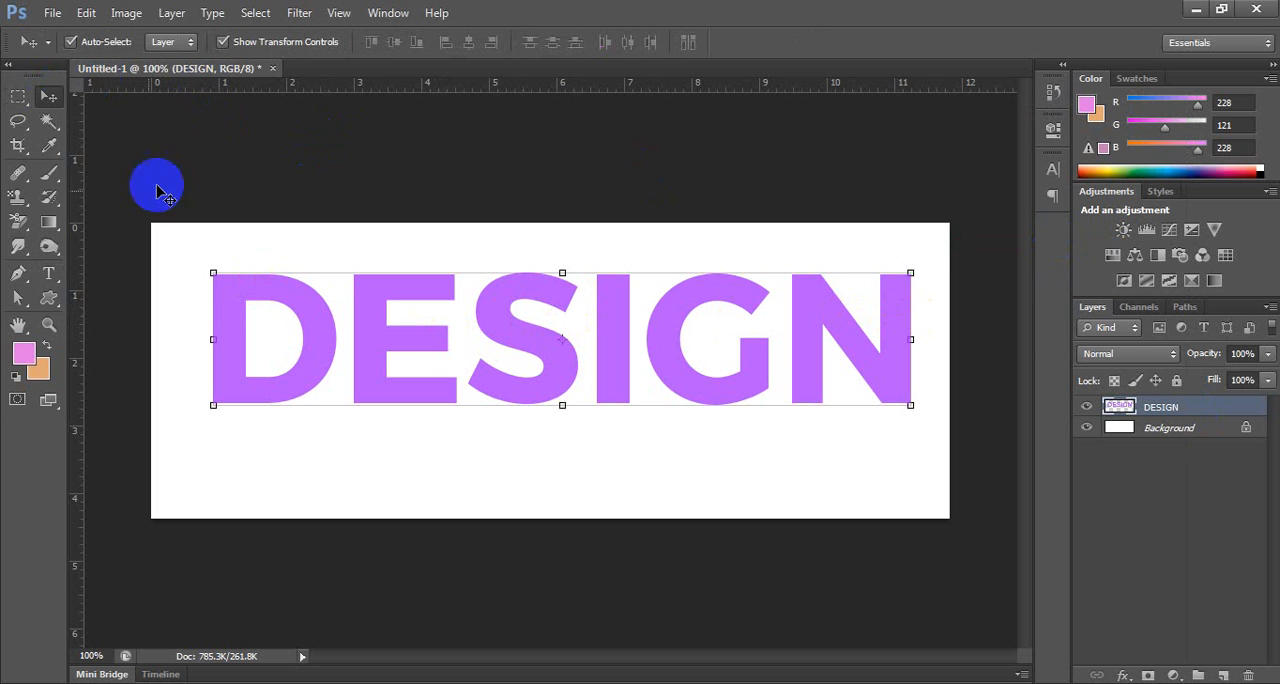
Try to edit the rasterized word with the Type tool, and delete the extra text layer this adds.
{"action": "left_click", "coordinate": [48, 273]}
{"action": "left_click", "coordinate": [492, 321]}
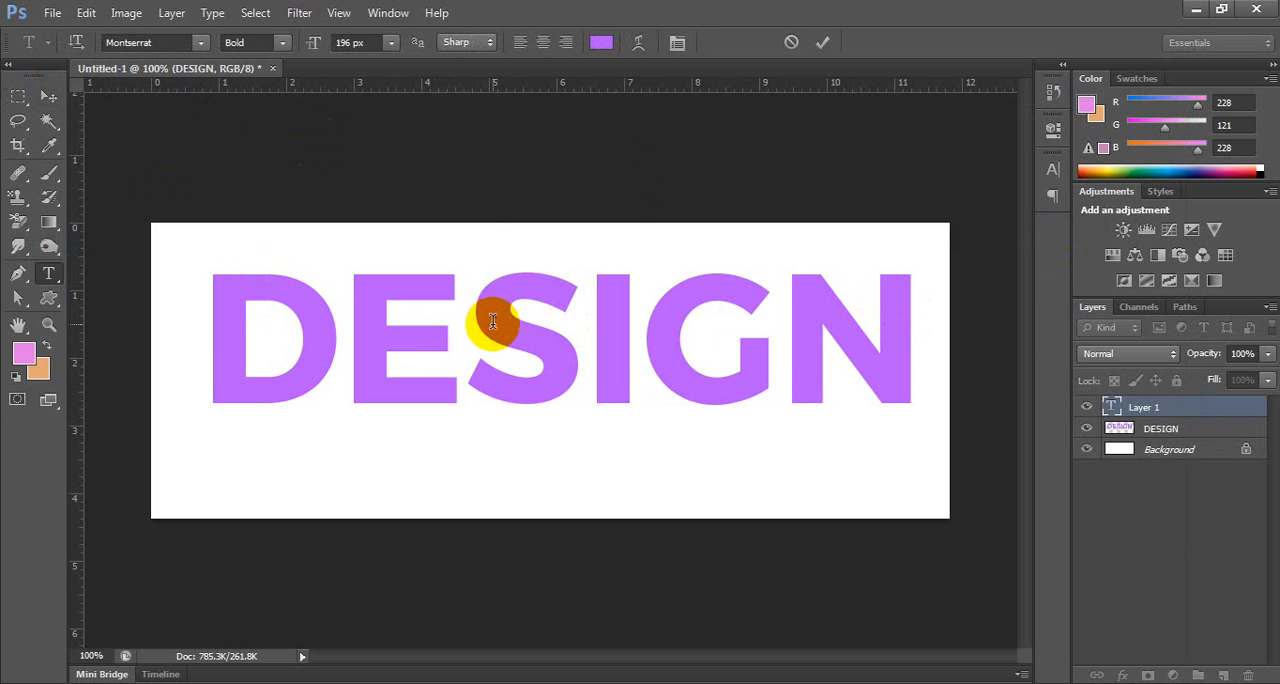
{"action": "type", "text": "DESIGN"}
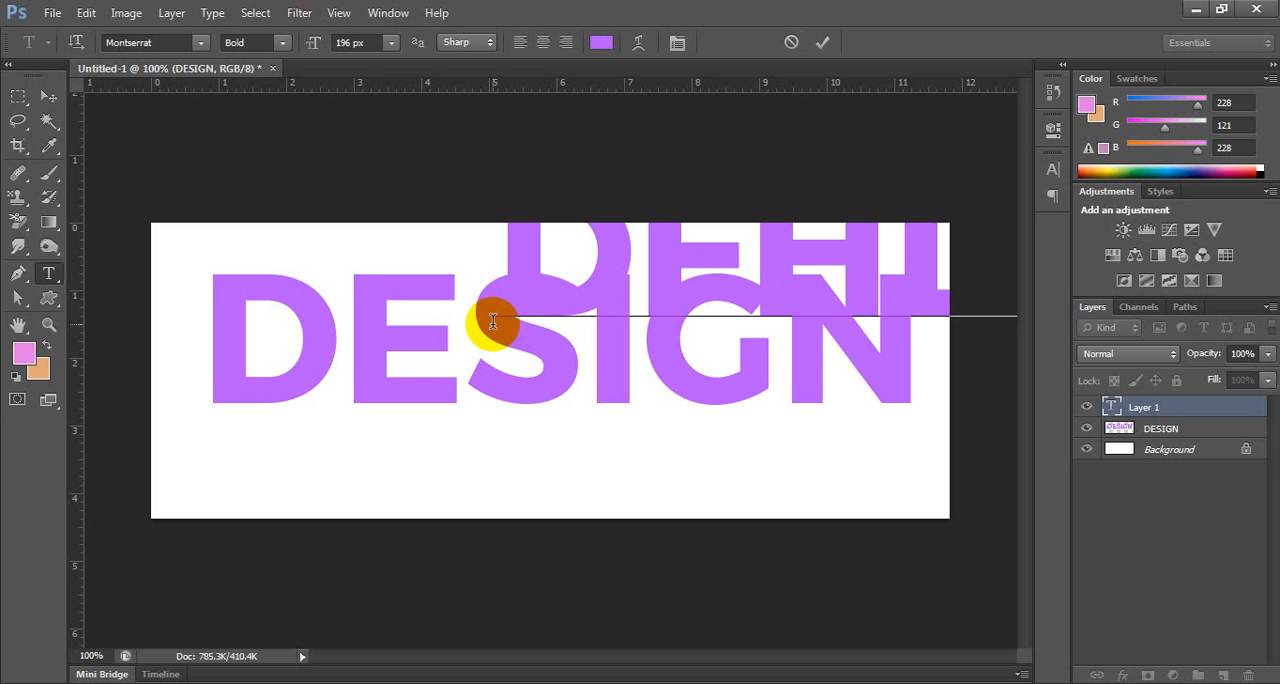
{"action": "left_click", "coordinate": [49, 95]}
{"action": "key", "text": "Delete"}
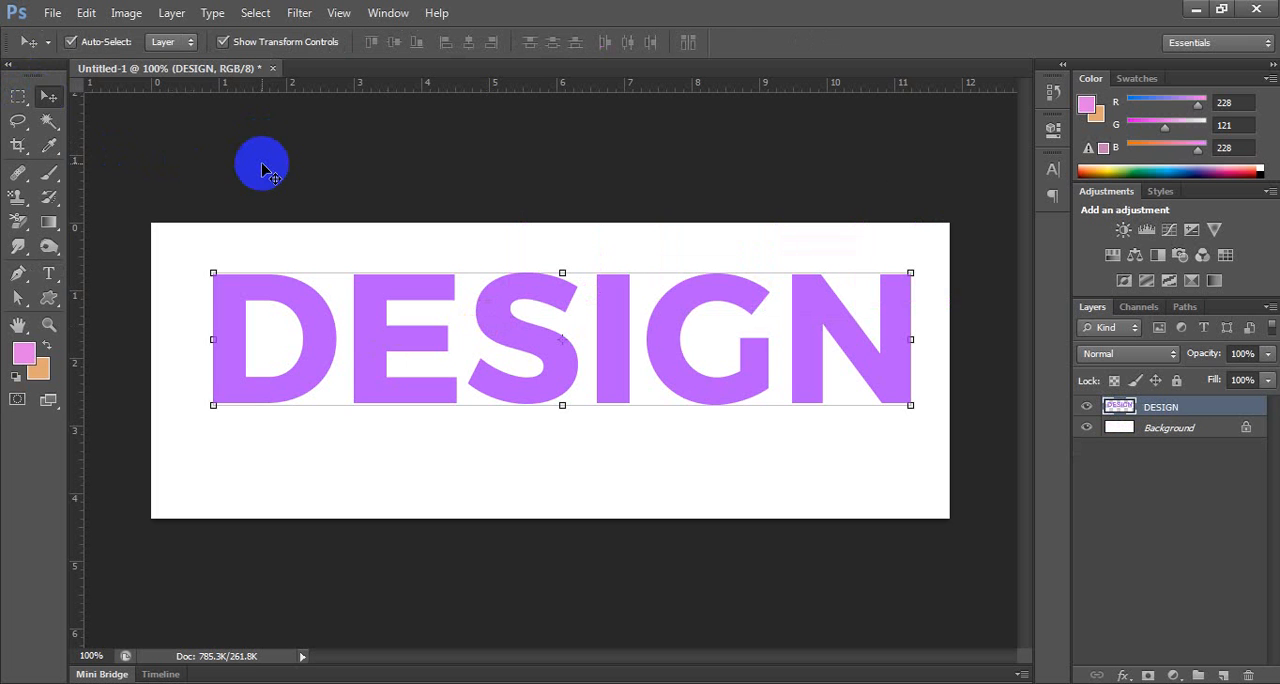
Erase the letters S and I from the rasterized DESIGN layer using a rectangular selection, and deselect.
{"action": "left_click", "coordinate": [18, 96]}
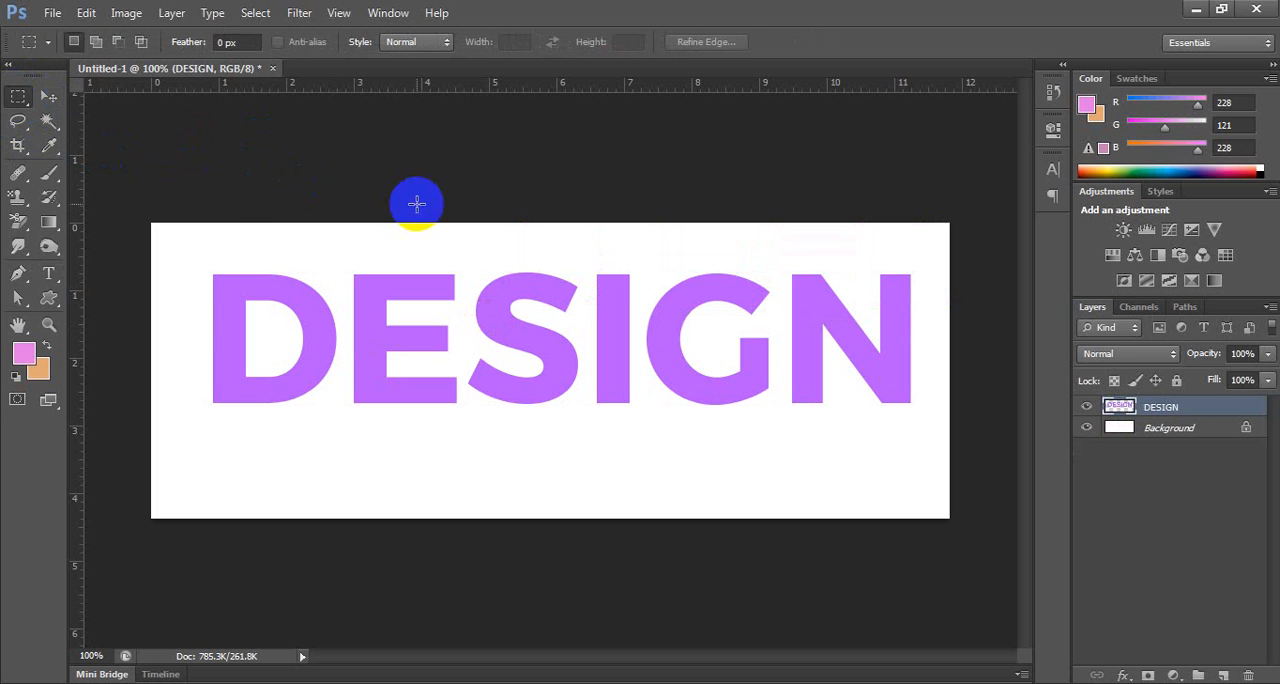
{"action": "left_click_drag", "start_coordinate": [474, 237], "coordinate": [637, 423]}
{"action": "key", "text": "space"}
{"action": "key", "text": "Delete"}
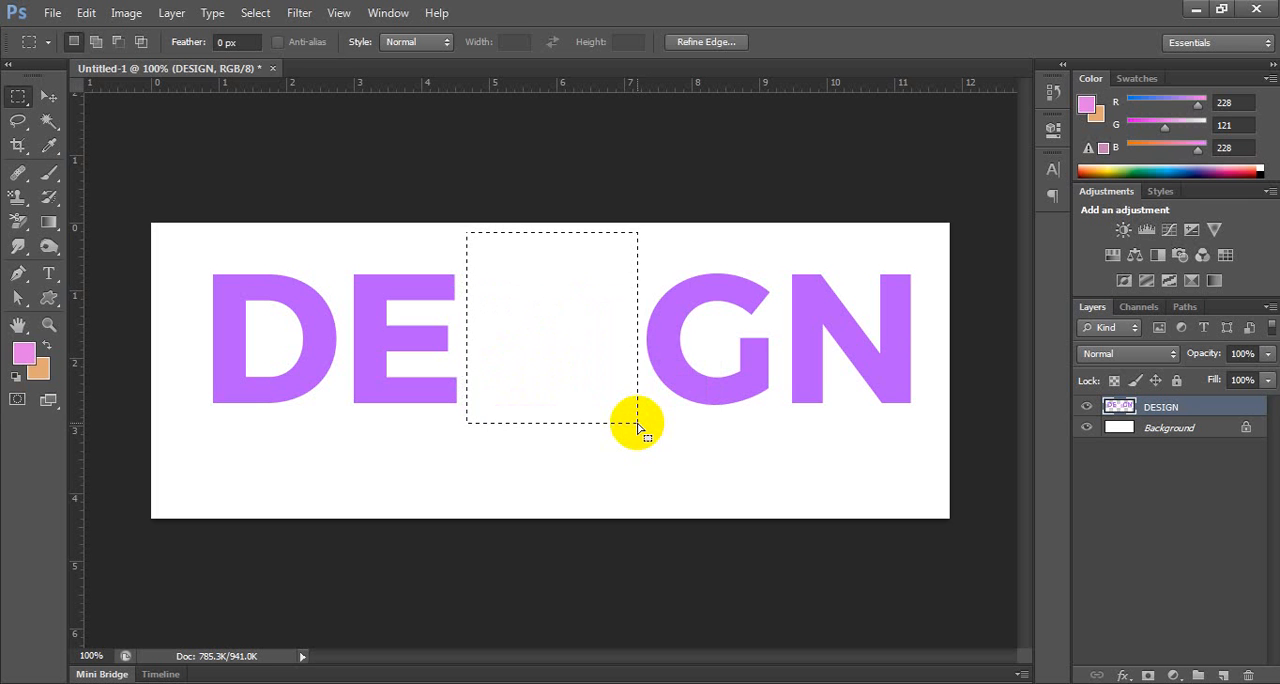
{"action": "left_click", "coordinate": [600, 260]}
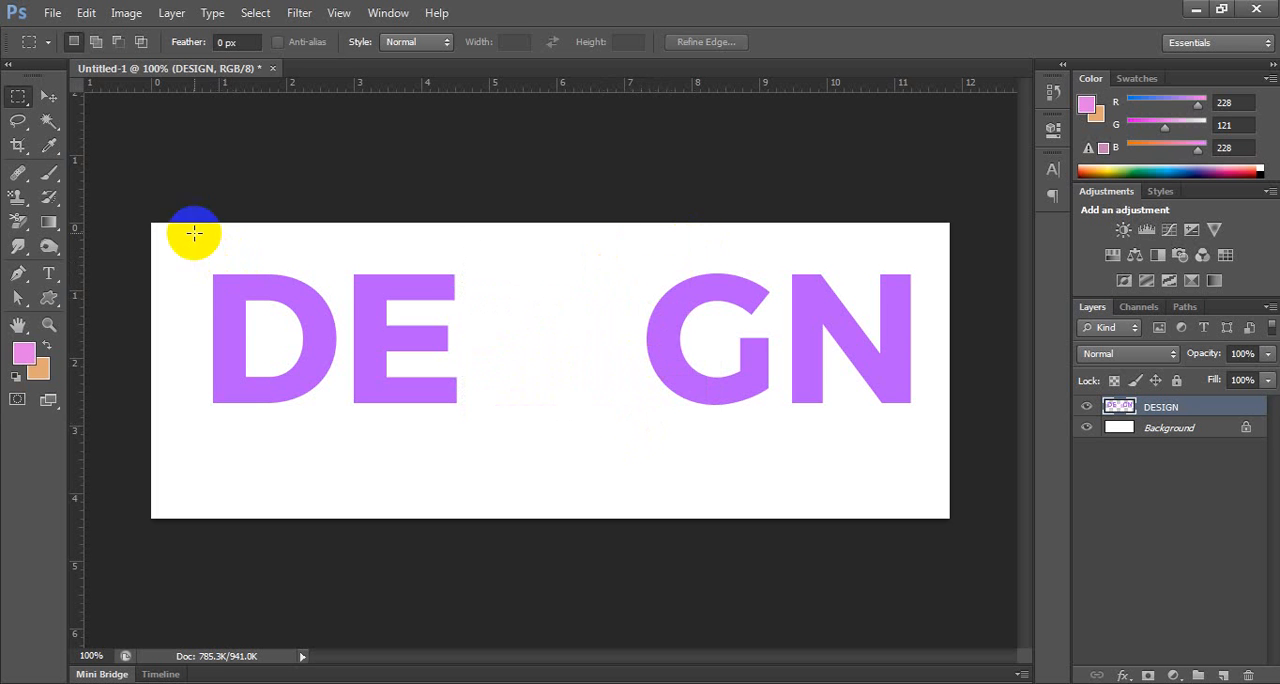
Make a wide rectangular selection over the upper part of the remaining letters and delete the selected pixels.
{"action": "left_click_drag", "start_coordinate": [193, 232], "coordinate": [933, 318]}
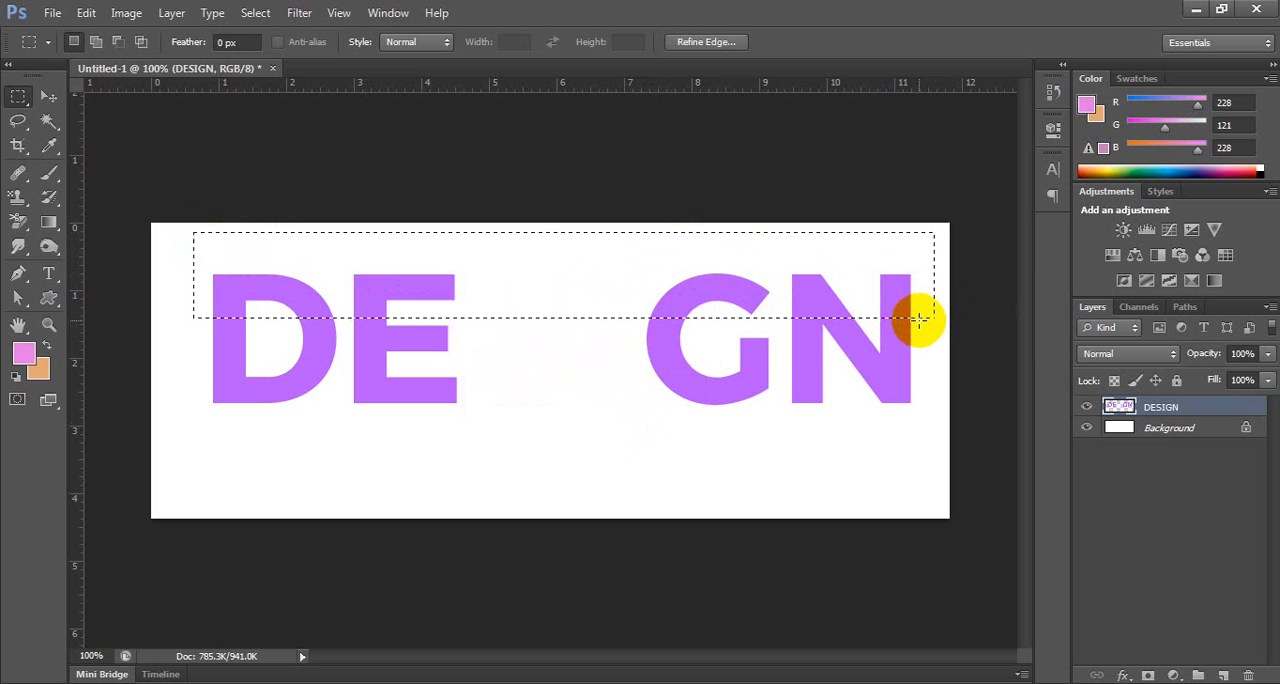
{"action": "key", "text": "Delete"}
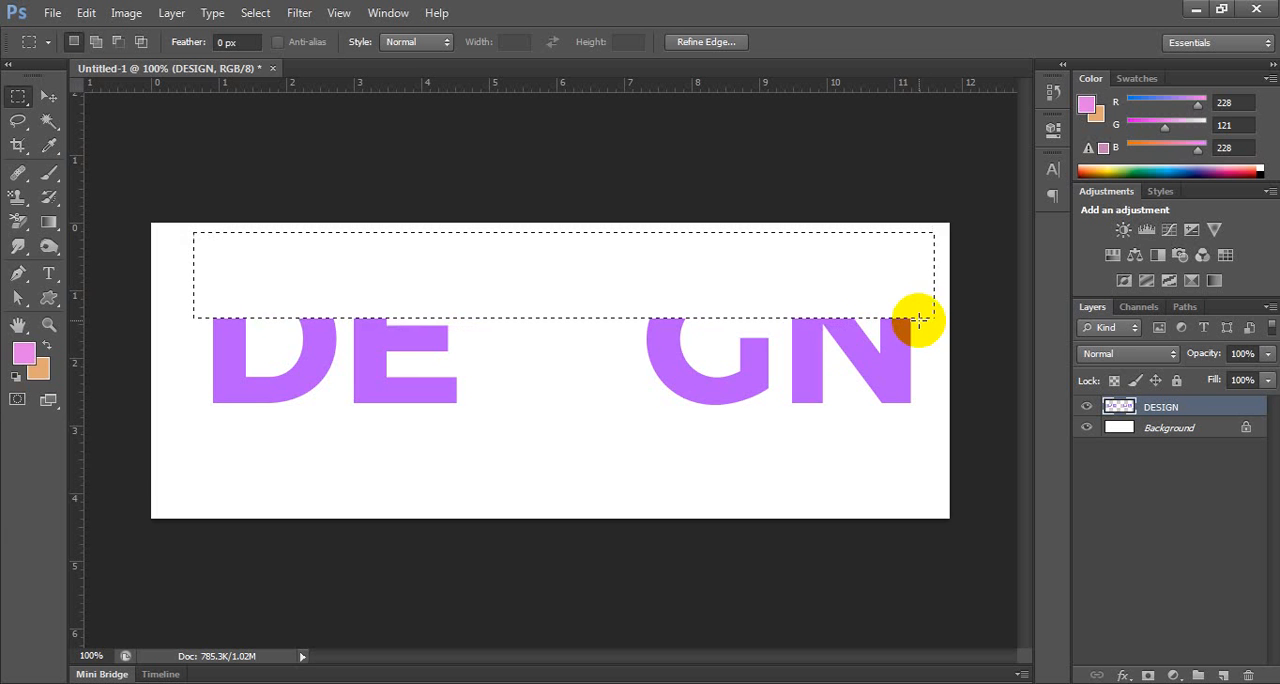
Place Donald-Duck.jpg from the Rocky folder, shrink it to about 54%, and move it partly off the canvas's left edge.
{"action": "left_click", "coordinate": [145, 683]}
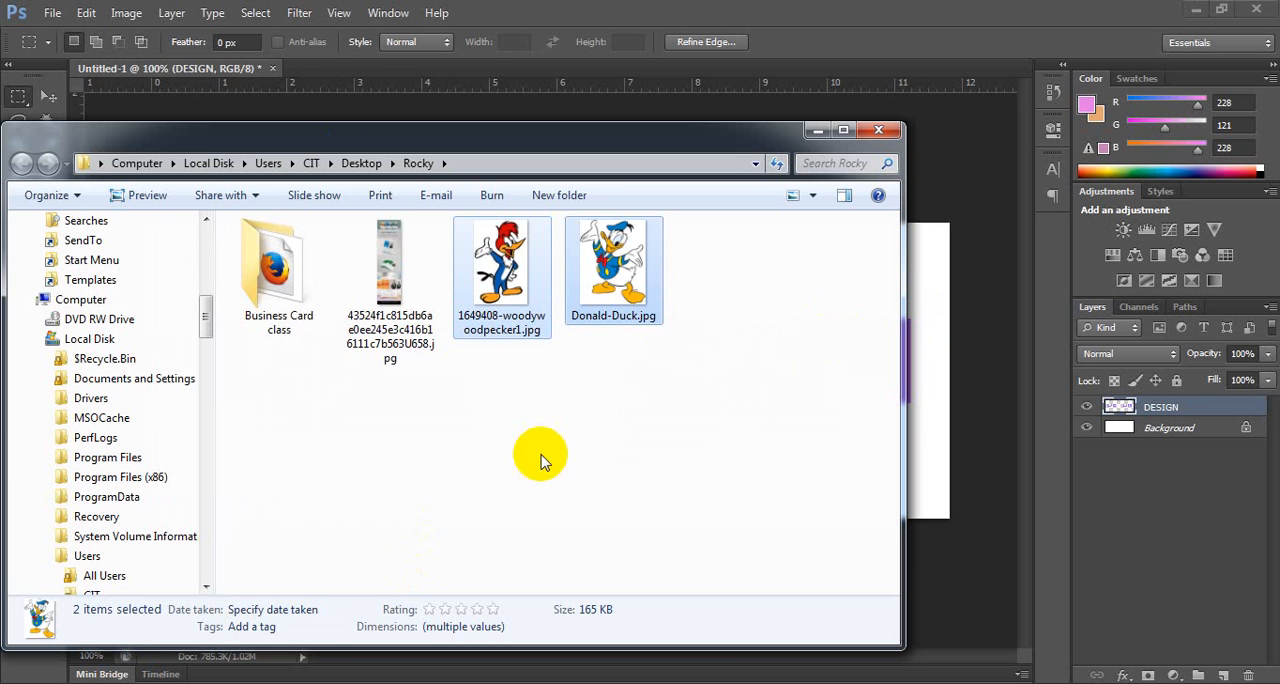
{"action": "left_click", "coordinate": [613, 305]}
{"action": "left_click_drag", "start_coordinate": [619, 262], "coordinate": [923, 277]}
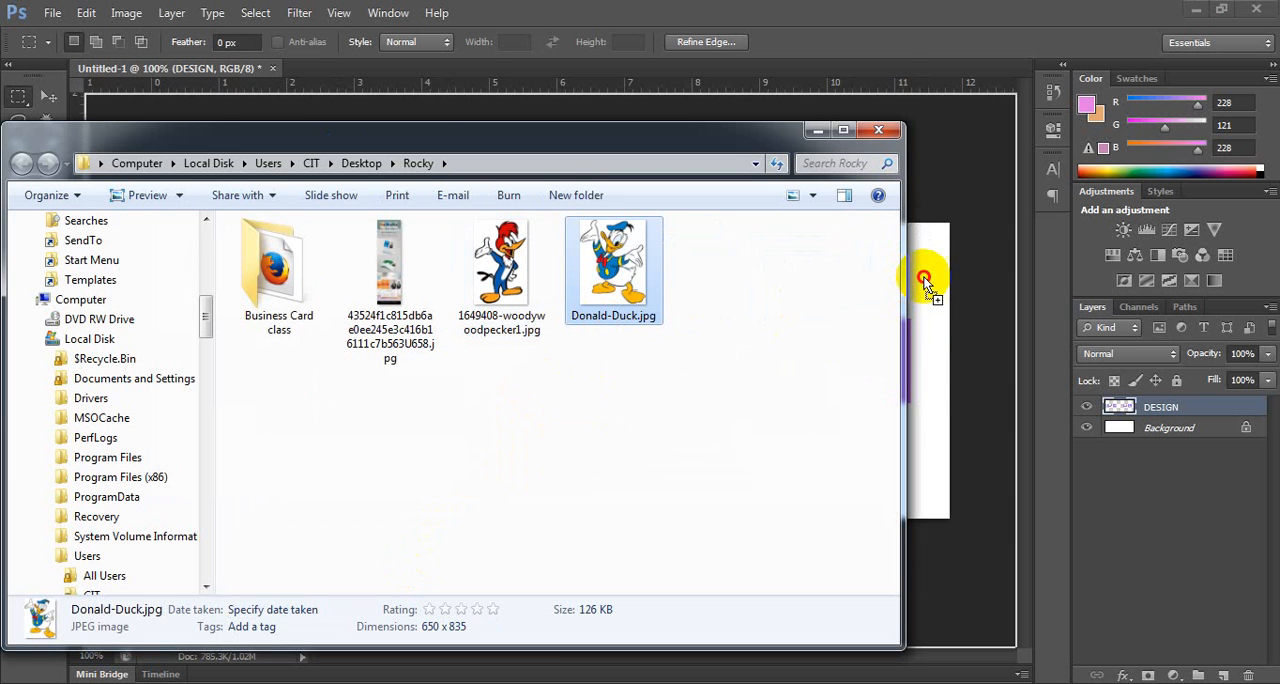
{"action": "left_click_drag", "start_coordinate": [579, 318], "coordinate": [347, 279]}
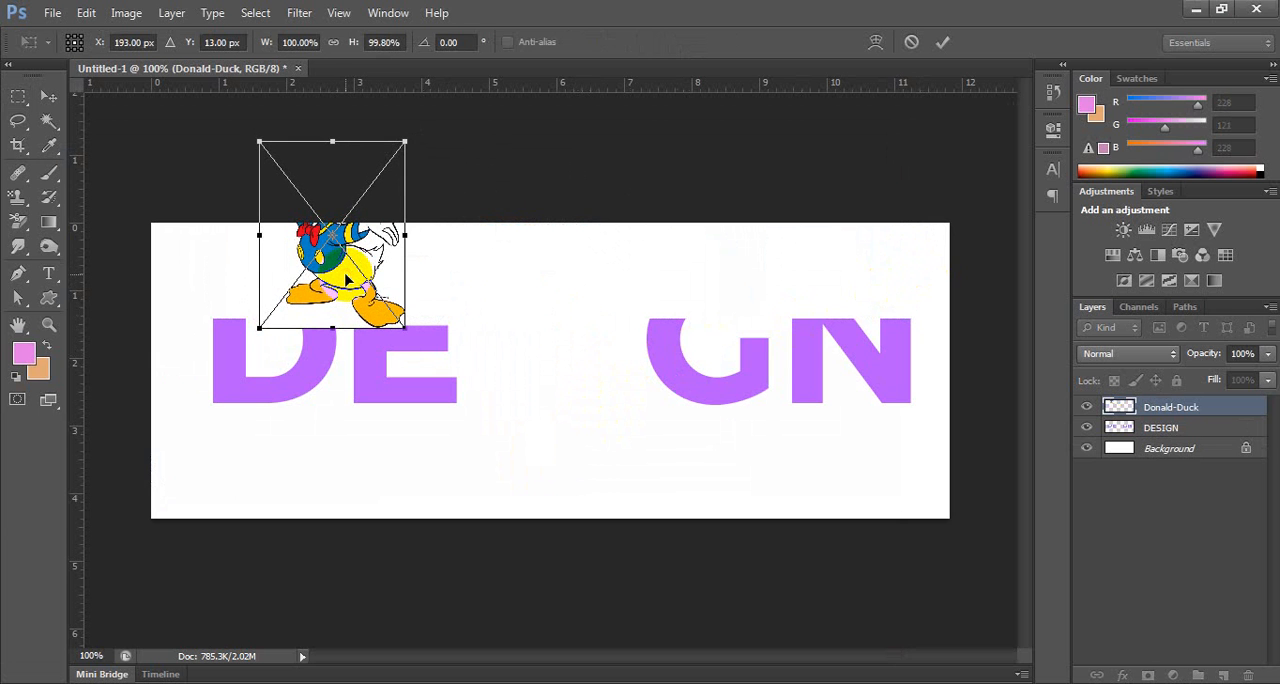
{"action": "left_click_drag", "start_coordinate": [405, 142], "coordinate": [354, 237]}
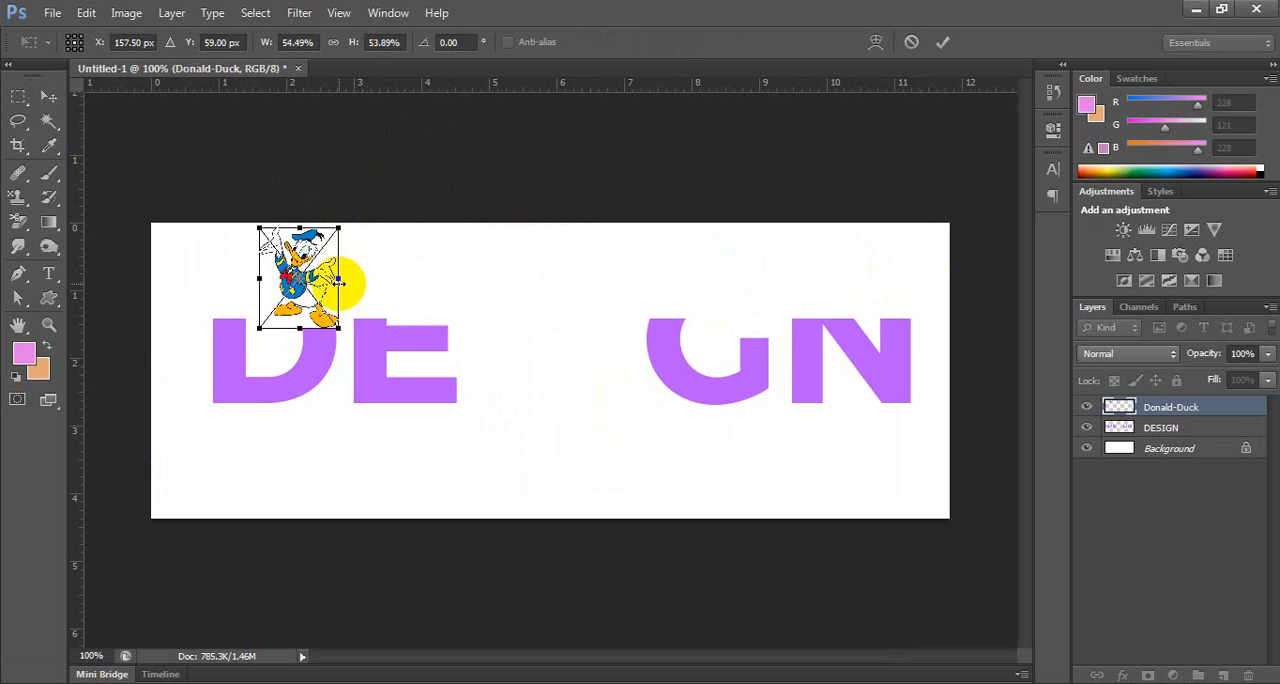
{"action": "key", "text": "Return"}
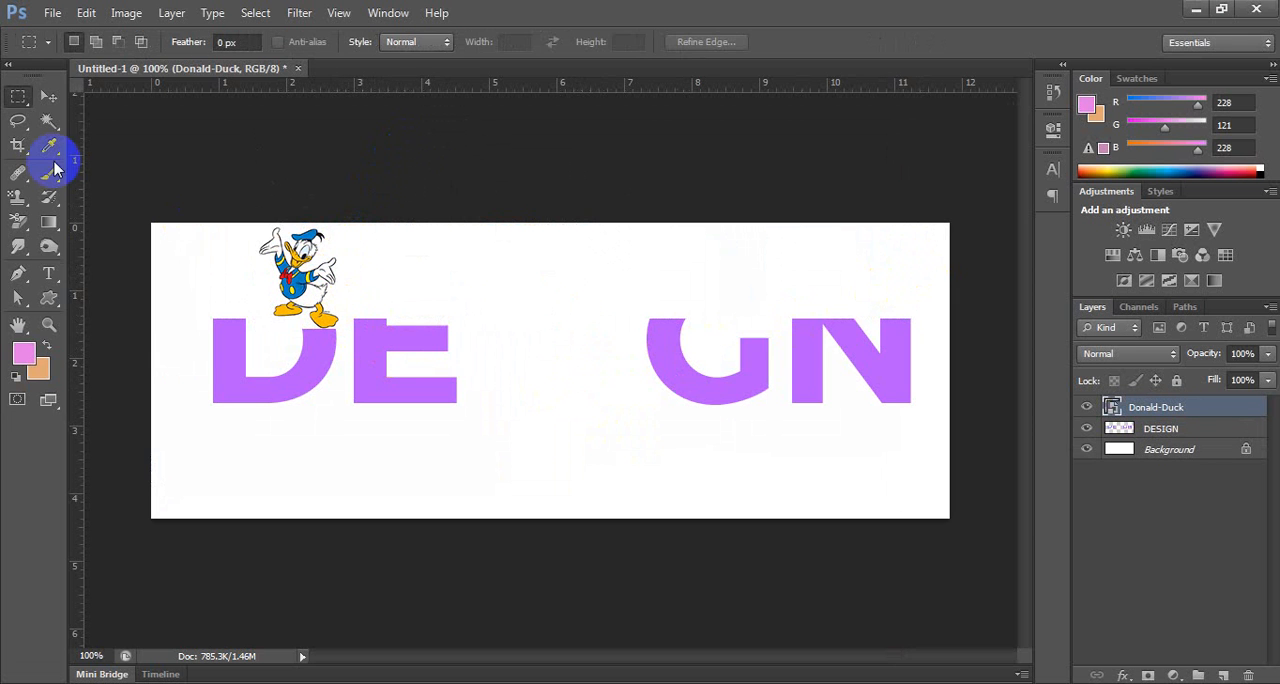
{"action": "left_click", "coordinate": [48, 97]}
{"action": "left_click_drag", "start_coordinate": [268, 258], "coordinate": [137, 238]}
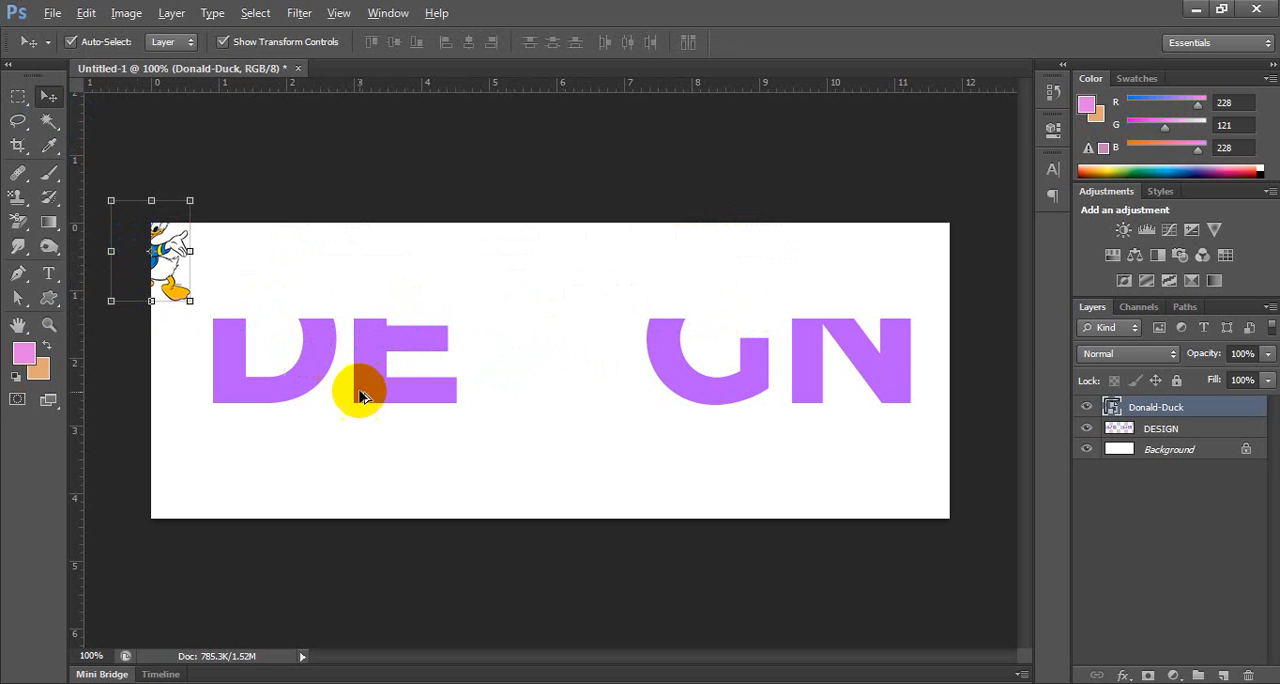
Undo the duck placement and the erased letter tops back to the wide rectangular selection, and copy the selected part to a new layer.
{"action": "key", "text": "ctrl+alt+z"}
{"action": "key", "text": "ctrl+alt+z"}
{"action": "key", "text": "ctrl+alt+z"}
{"action": "key", "text": "ctrl+alt+z"}
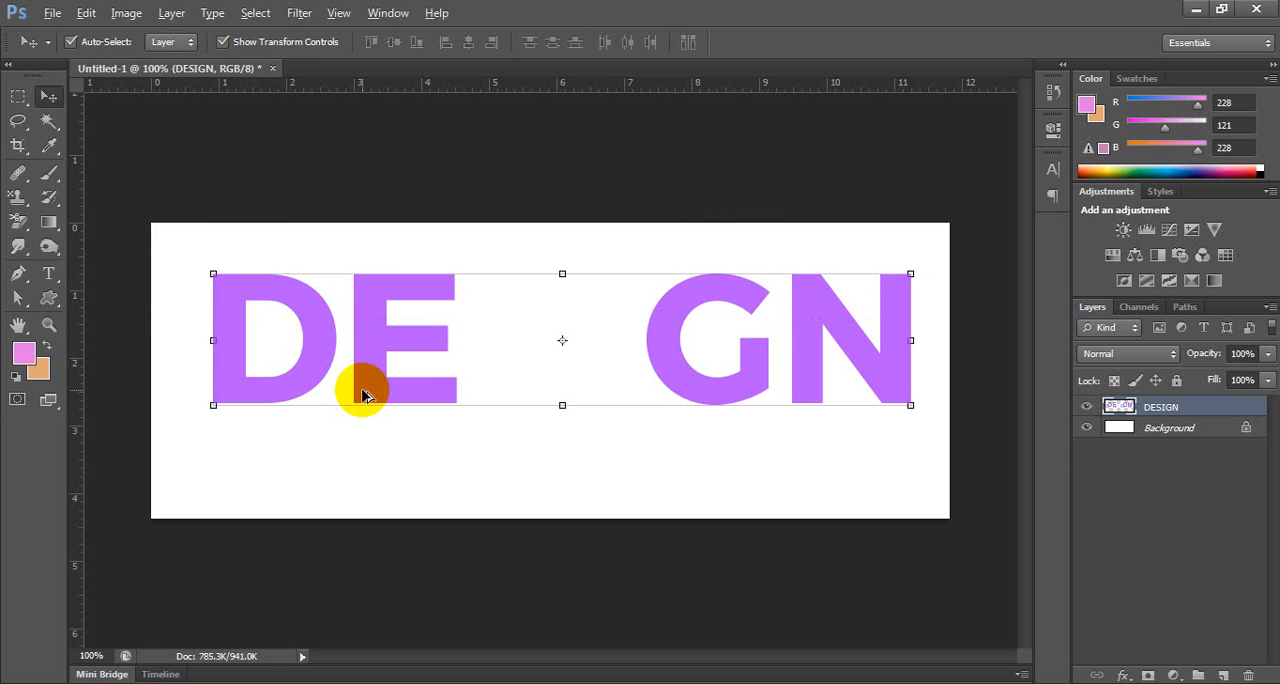
{"action": "key", "text": "ctrl+shift+z"}
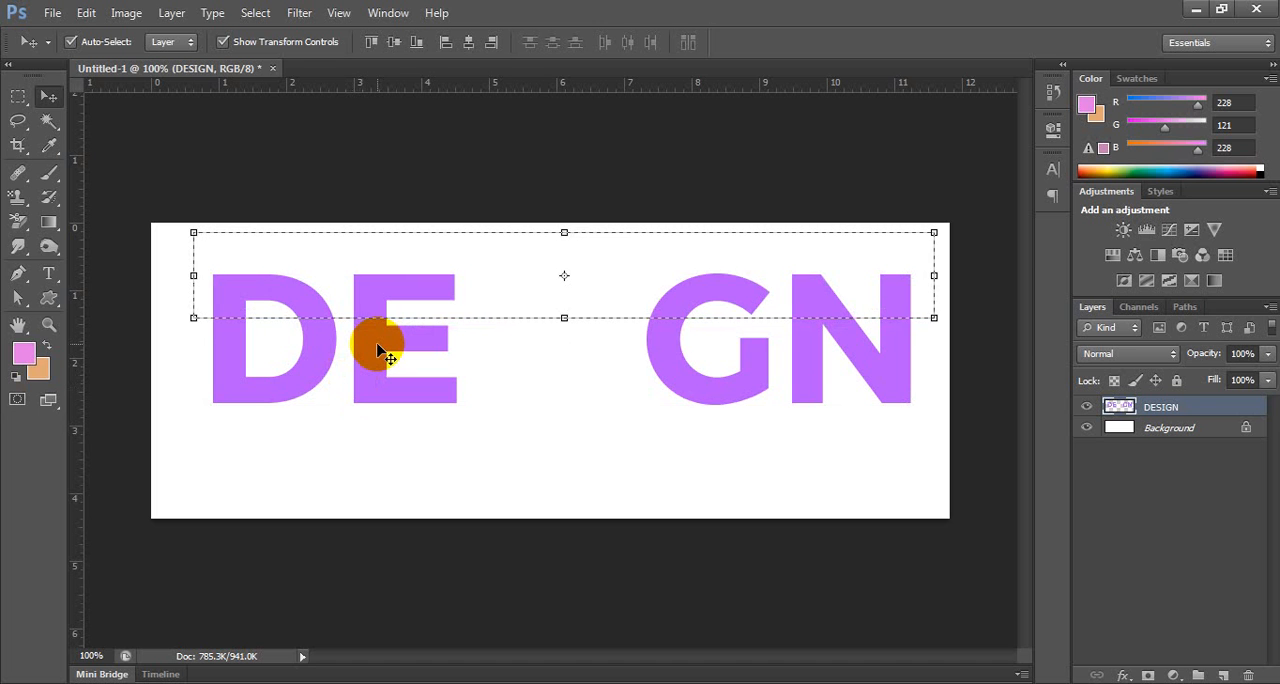
{"action": "key", "text": "ctrl+j"}
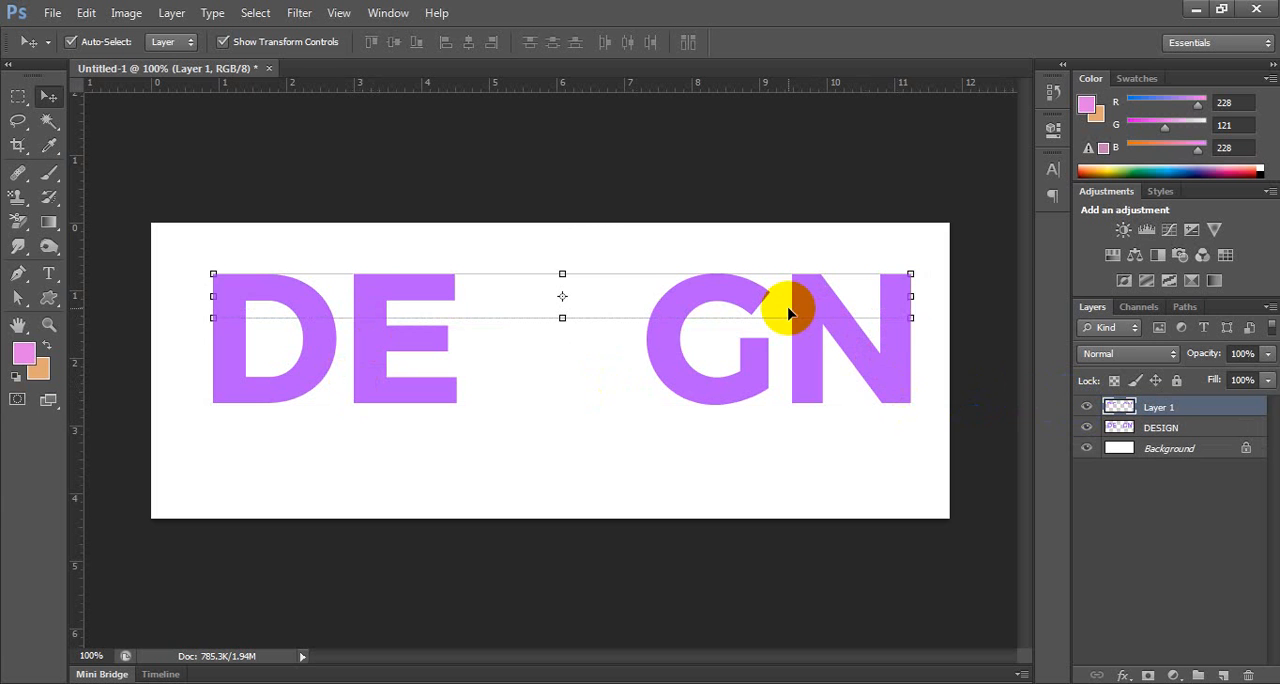
Toggle the visibility of Layer 1 and DESIGN to compare their contents, leaving DESIGN hidden.
{"action": "left_click", "coordinate": [1163, 430]}
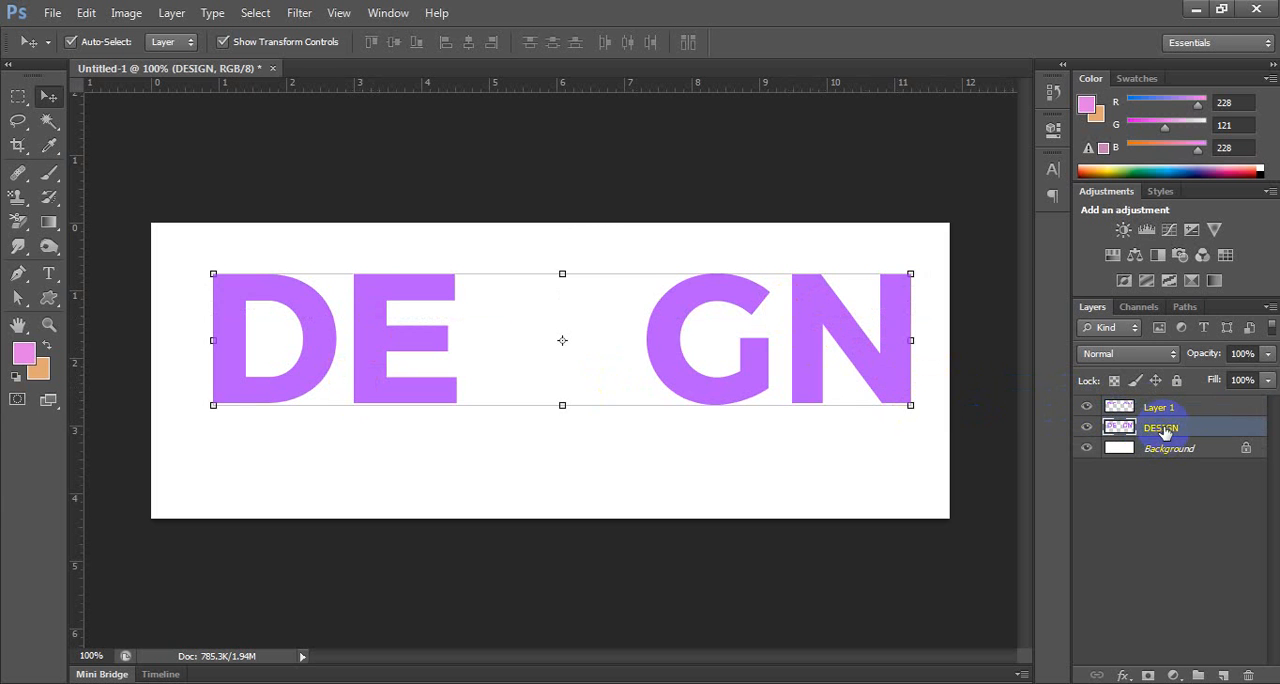
{"action": "left_click", "coordinate": [1192, 407]}
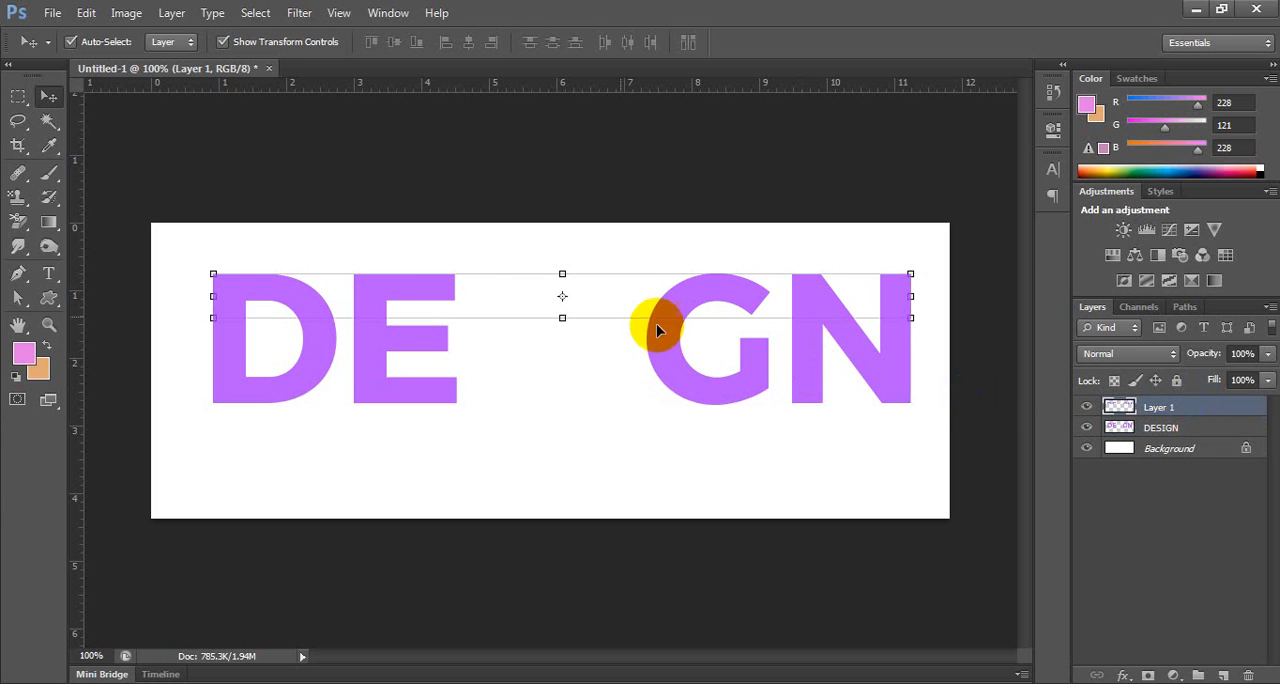
{"action": "left_click", "coordinate": [437, 171]}
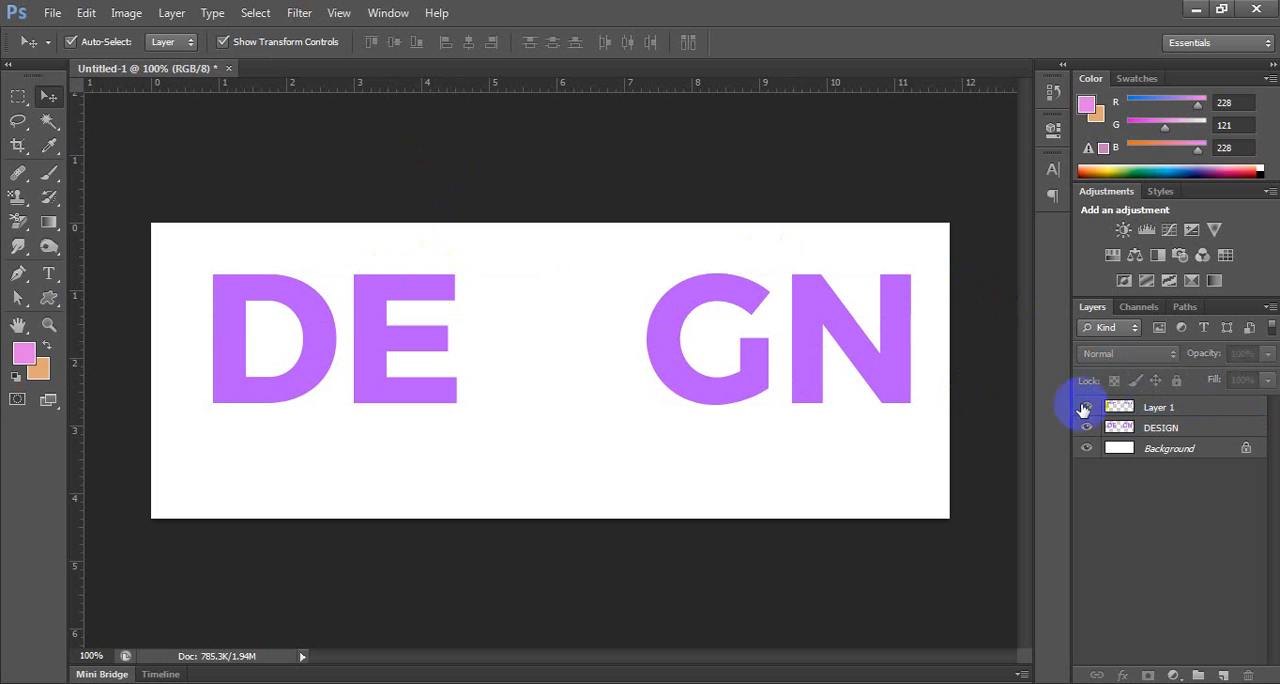
{"action": "left_click", "coordinate": [1086, 428]}
{"action": "left_click", "coordinate": [1086, 428]}
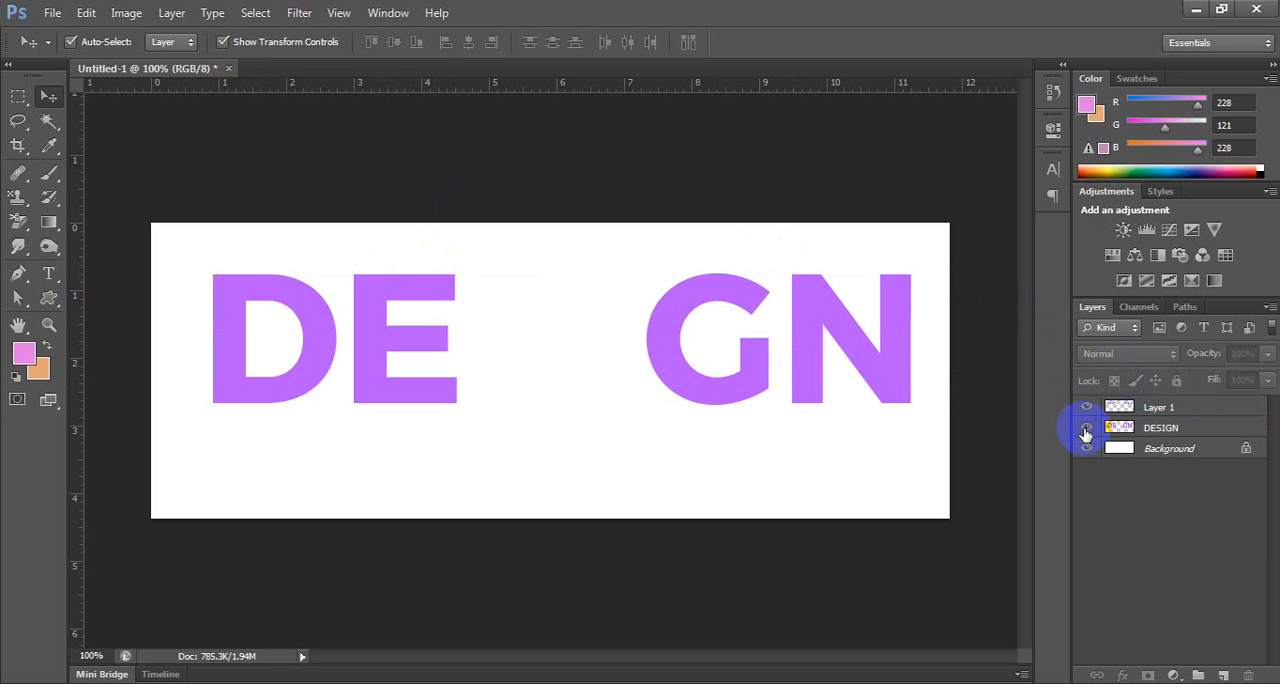
{"action": "left_click", "coordinate": [1177, 408]}
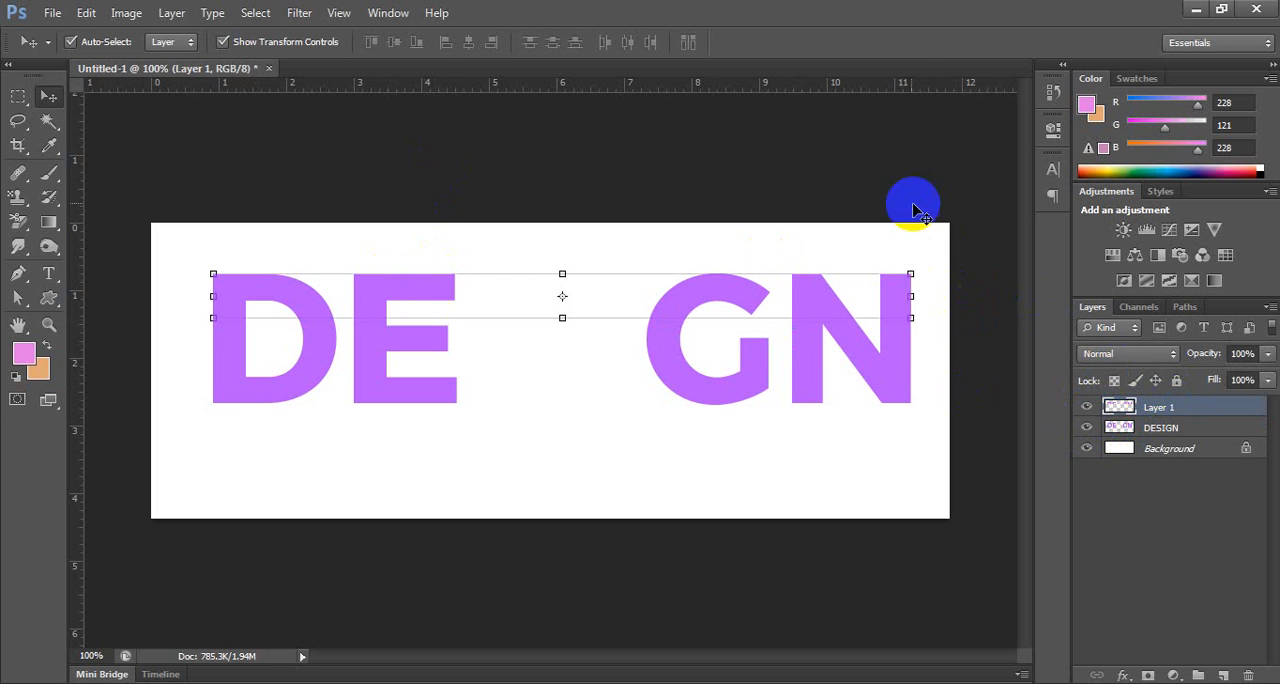
{"action": "left_click", "coordinate": [913, 210]}
{"action": "left_click", "coordinate": [1086, 407]}
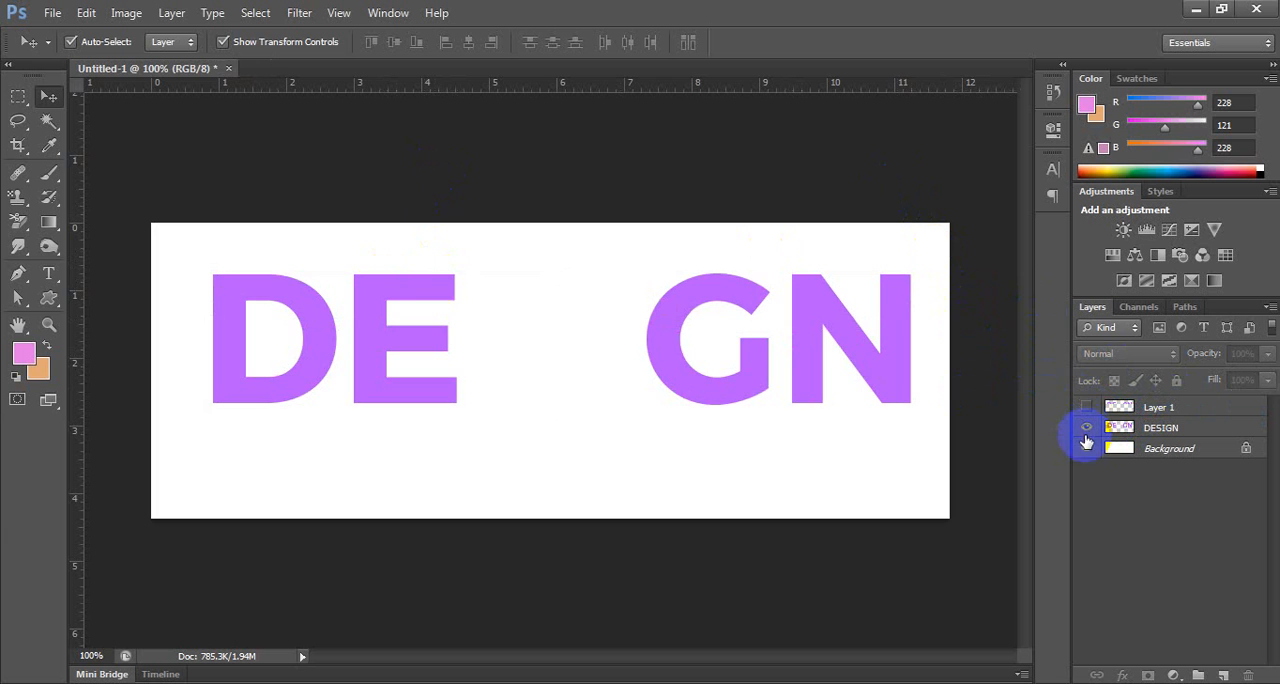
{"action": "left_click", "coordinate": [1086, 428]}
{"action": "left_click", "coordinate": [1086, 407]}
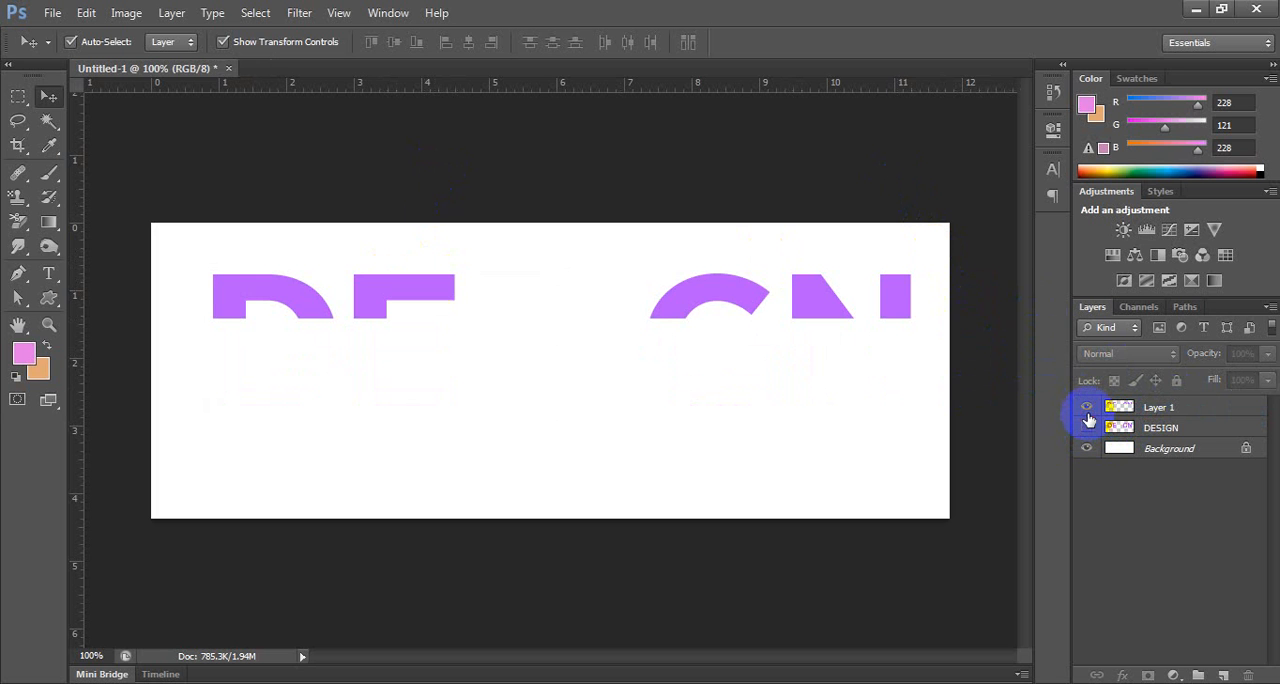
{"action": "left_click", "coordinate": [1087, 408]}
{"action": "left_click", "coordinate": [1087, 408]}
Place Chrysanthemum.jpg from Sample Pictures above Layer 1 and enlarge it to nearly the full canvas width.
{"action": "left_click", "coordinate": [51, 12]}
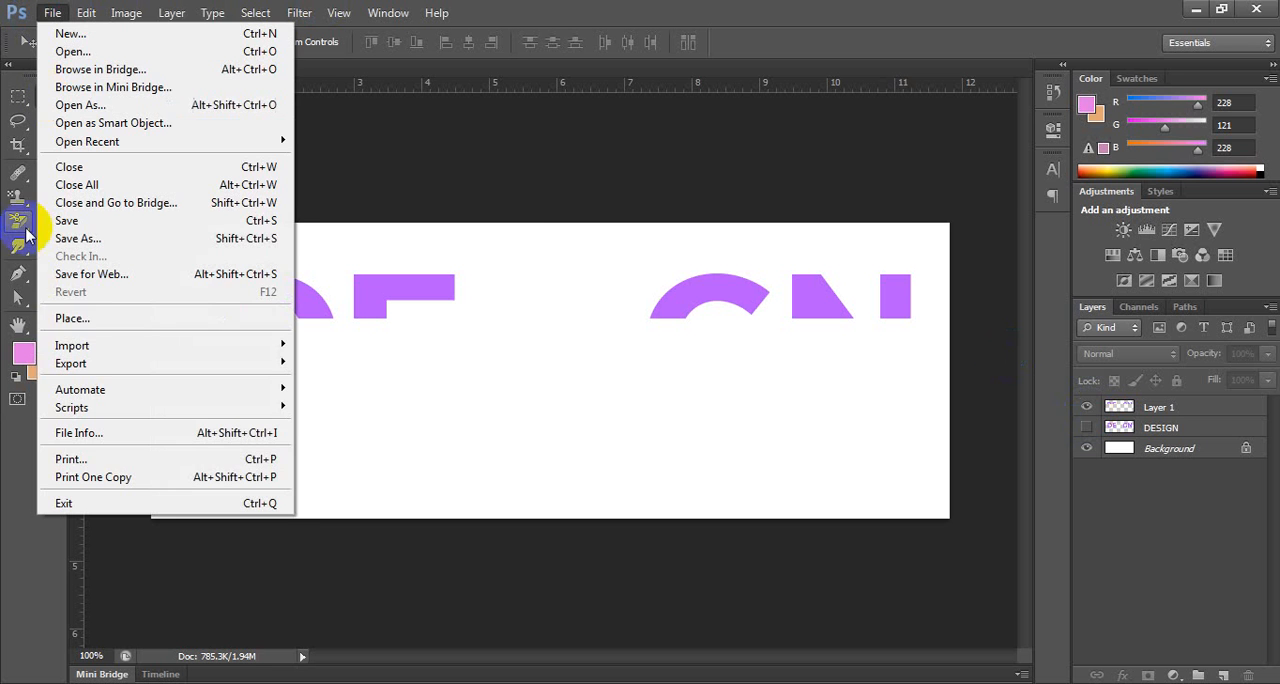
{"action": "left_click", "coordinate": [86, 320]}
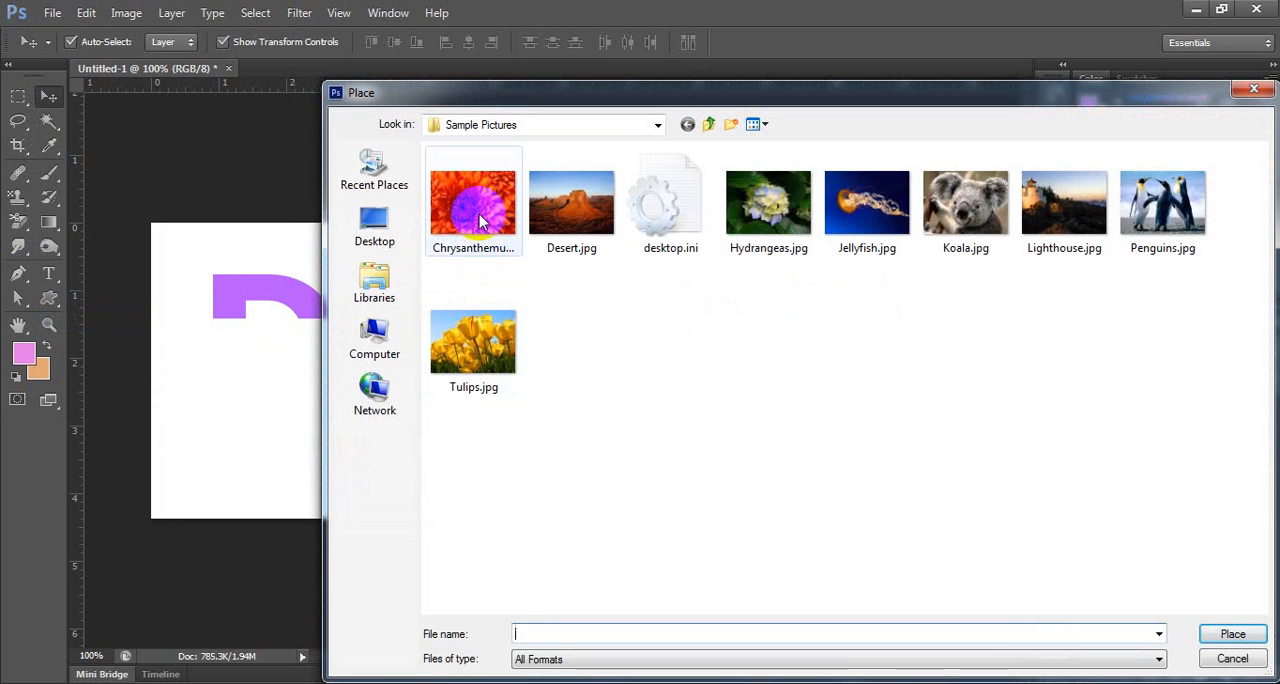
{"action": "left_click", "coordinate": [481, 222]}
{"action": "left_click", "coordinate": [1233, 634]}
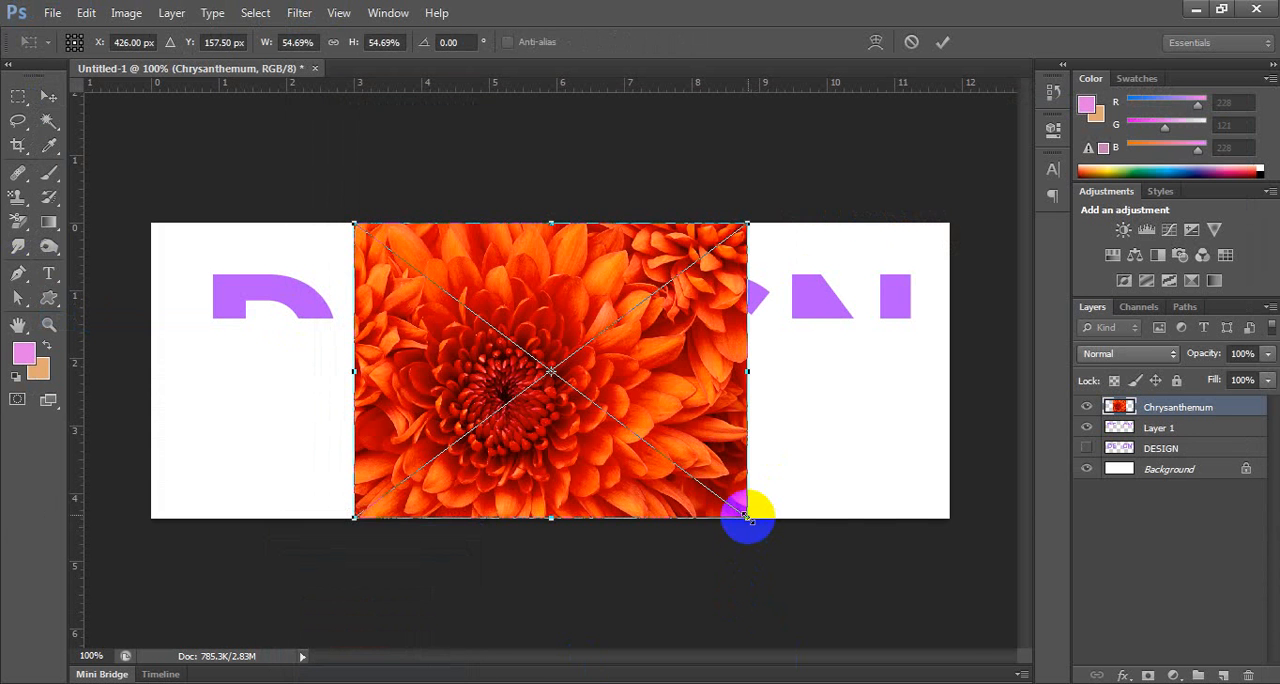
{"action": "left_click_drag", "start_coordinate": [748, 517], "coordinate": [951, 629]}
{"action": "key", "text": "Return"}
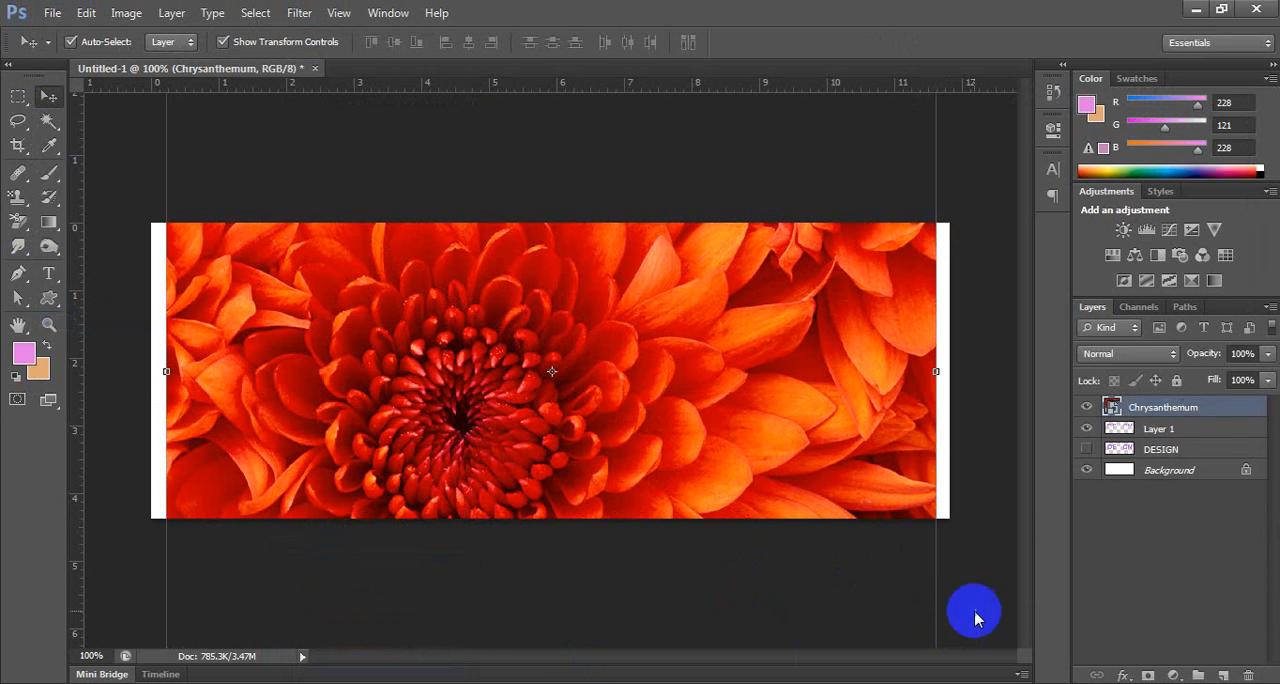
Clip the Chrysanthemum layer to Layer 1 with a clipping mask, and show the DESIGN layer again.
{"action": "right_click", "coordinate": [1236, 420]}
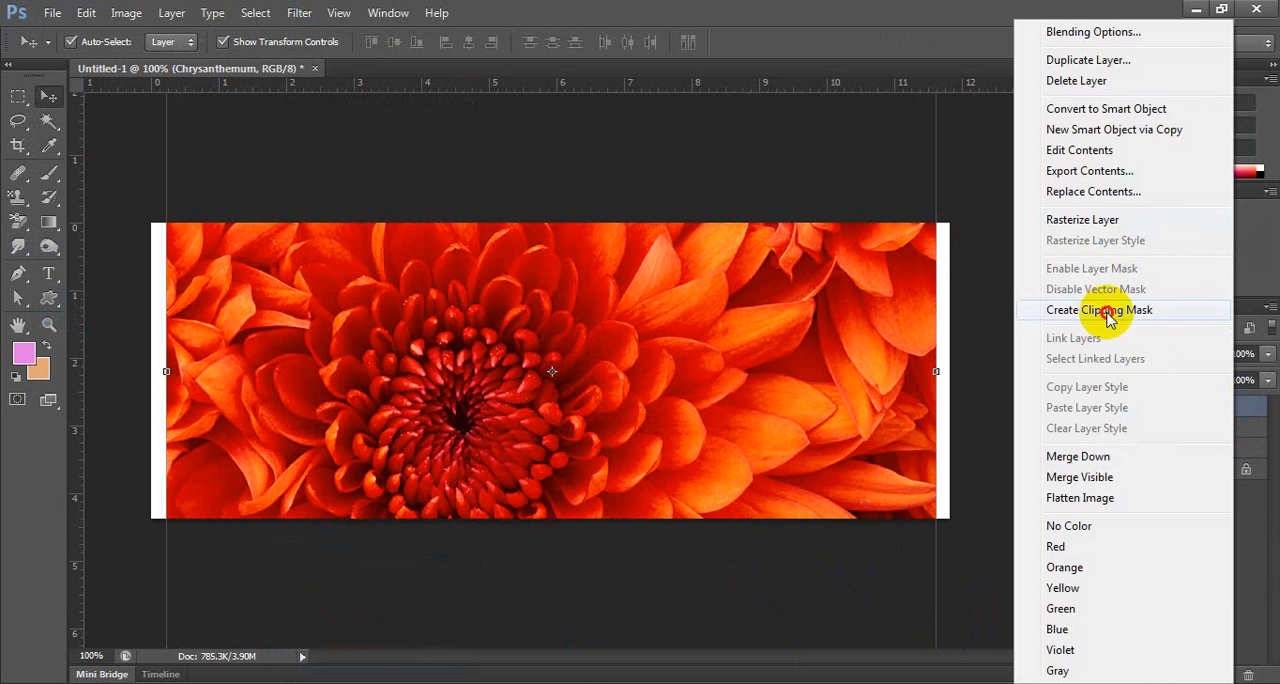
{"action": "left_click", "coordinate": [1020, 309]}
{"action": "left_click", "coordinate": [1086, 449]}
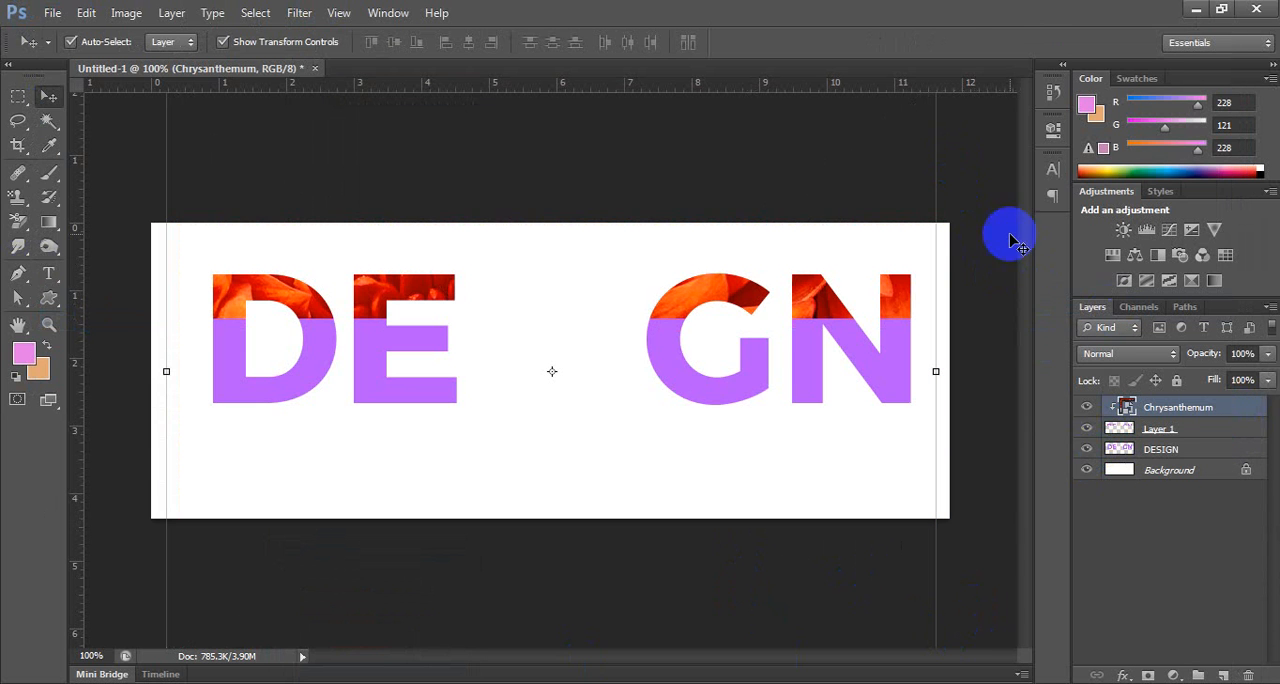
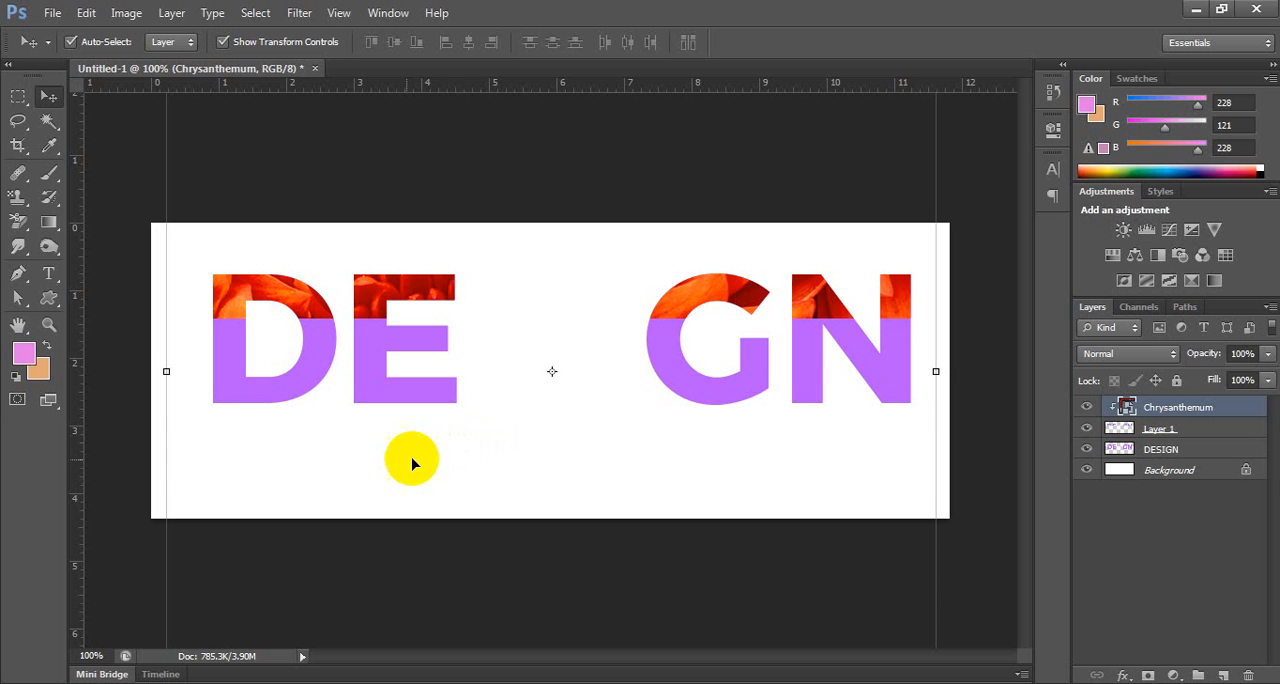
Save the document to the Desktop in Photoshop PSD format, using repeated capital A letters as its name, with Maximize Compatibility on.
{"action": "left_click", "coordinate": [1192, 9]}
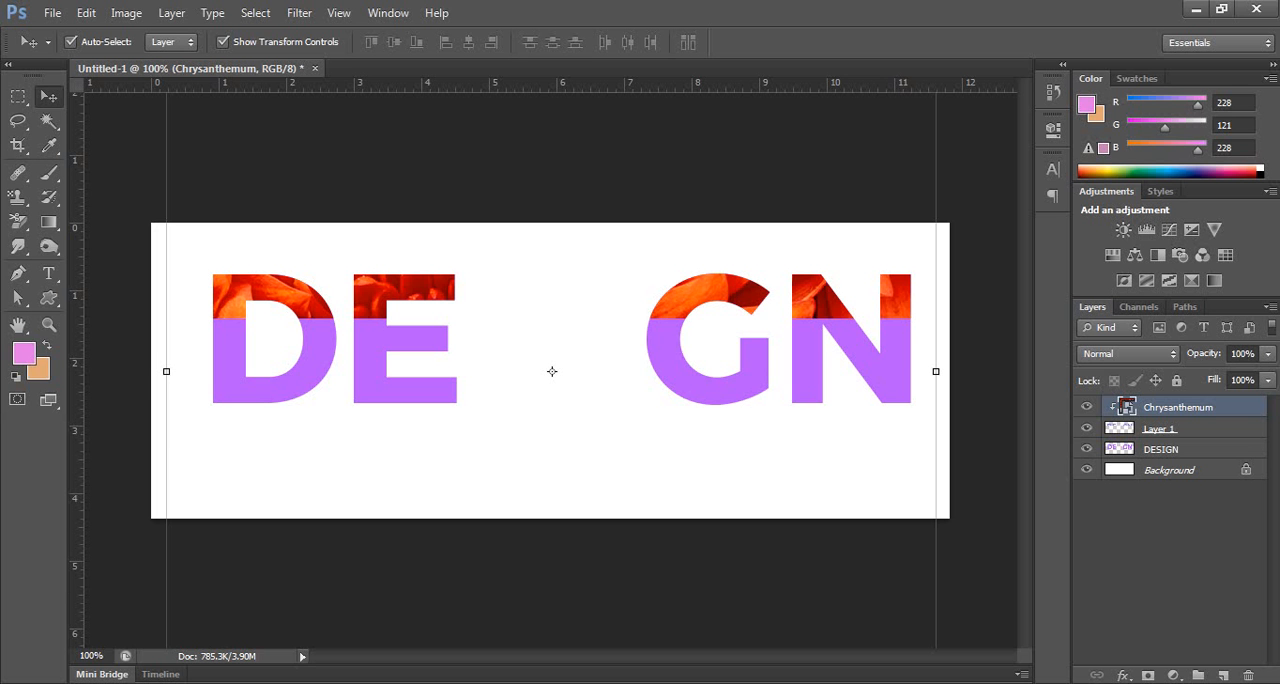
{"action": "left_click", "coordinate": [410, 131]}
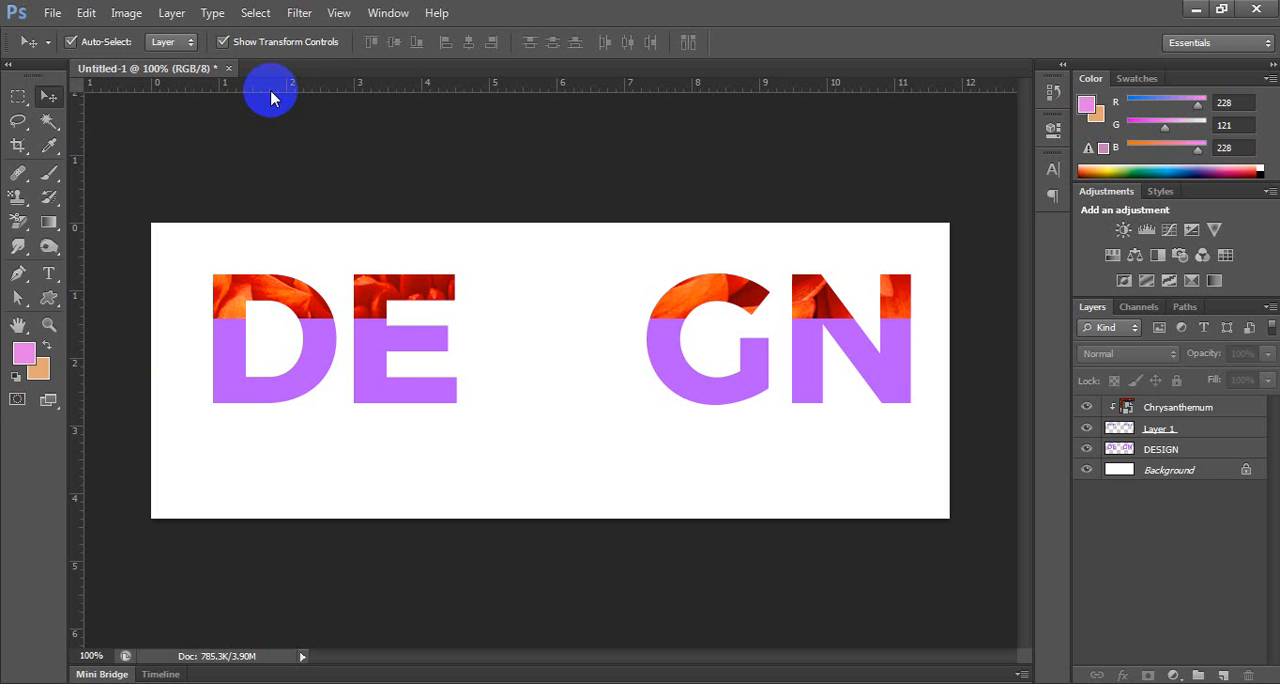
{"action": "left_click", "coordinate": [52, 13]}
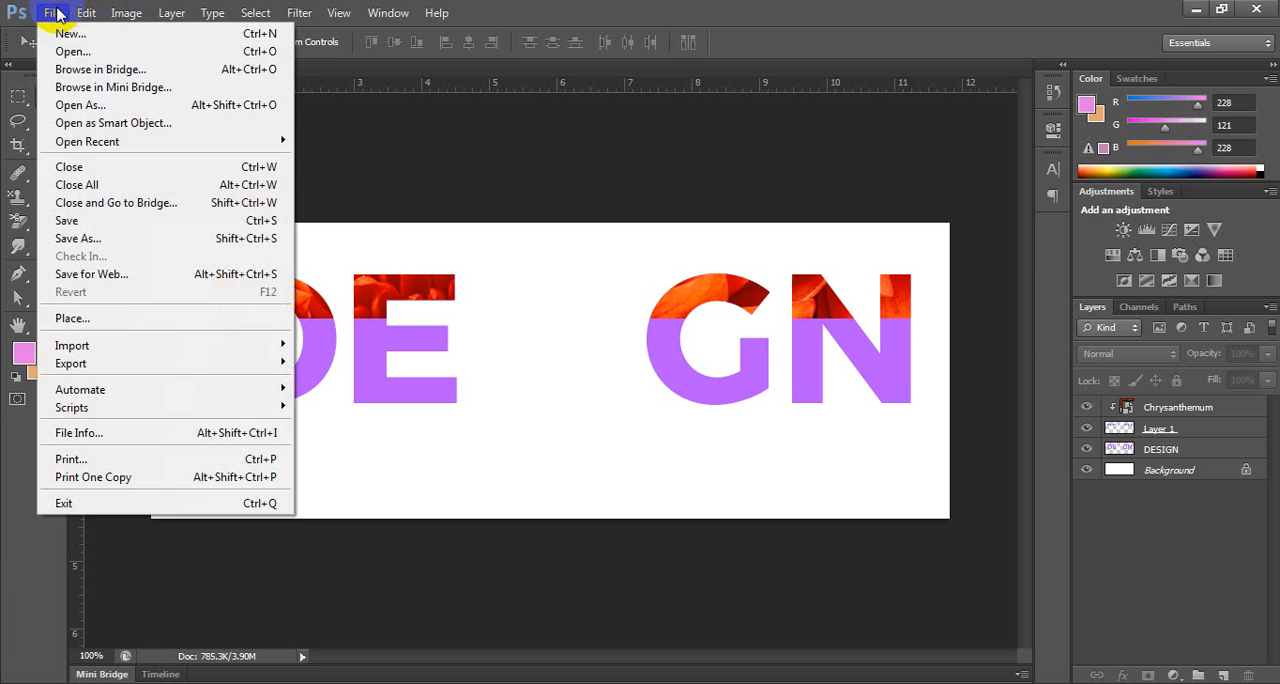
{"action": "left_click", "coordinate": [100, 244]}
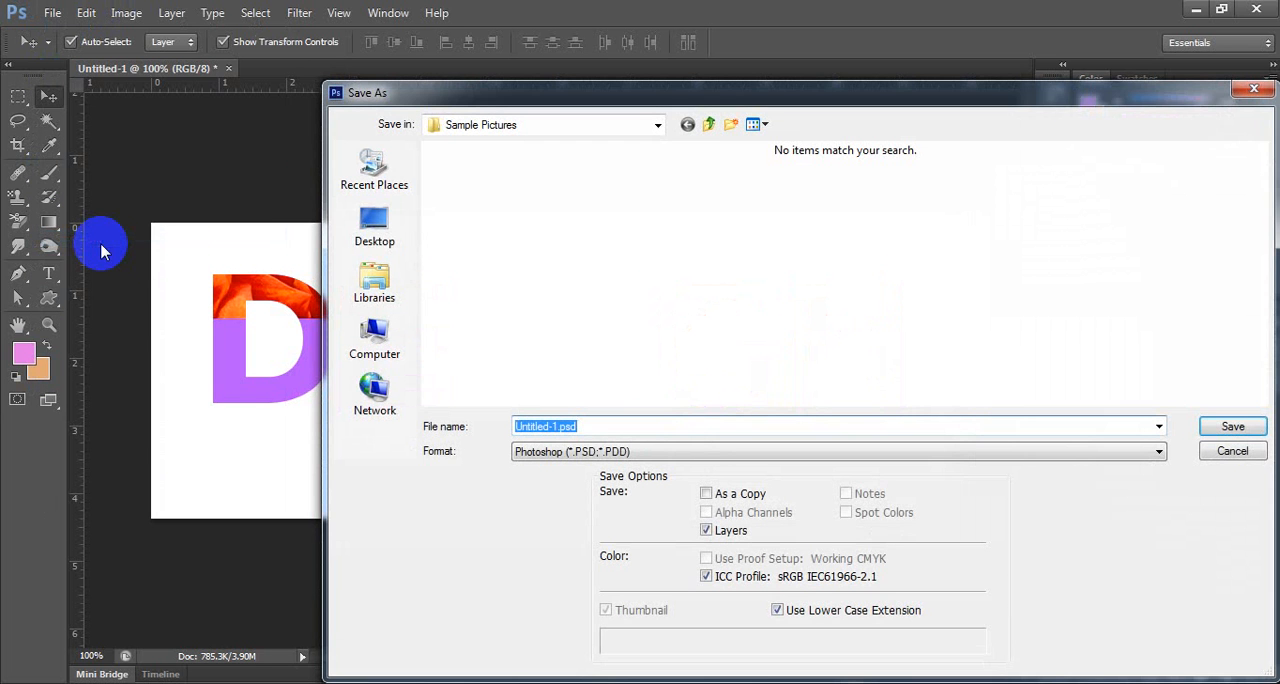
{"action": "left_click", "coordinate": [372, 235]}
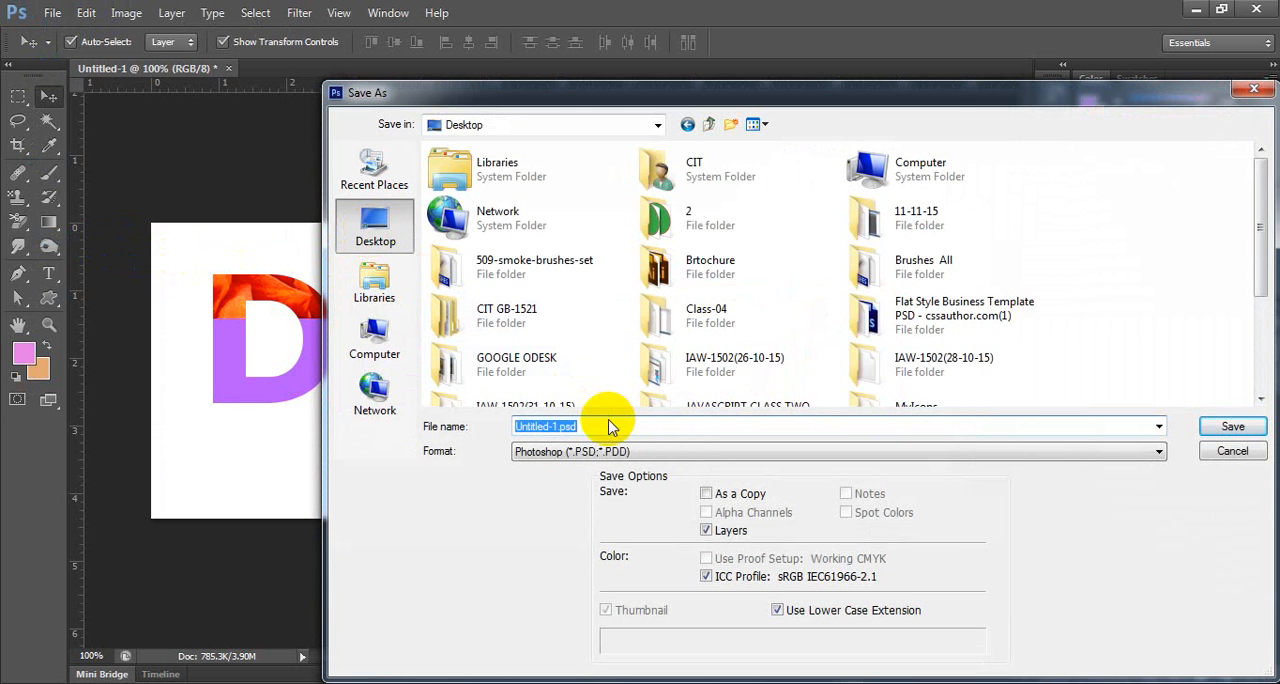
{"action": "type", "text": "AAAAAAAAAAAAAAAAAAAAAAAAAAA"}
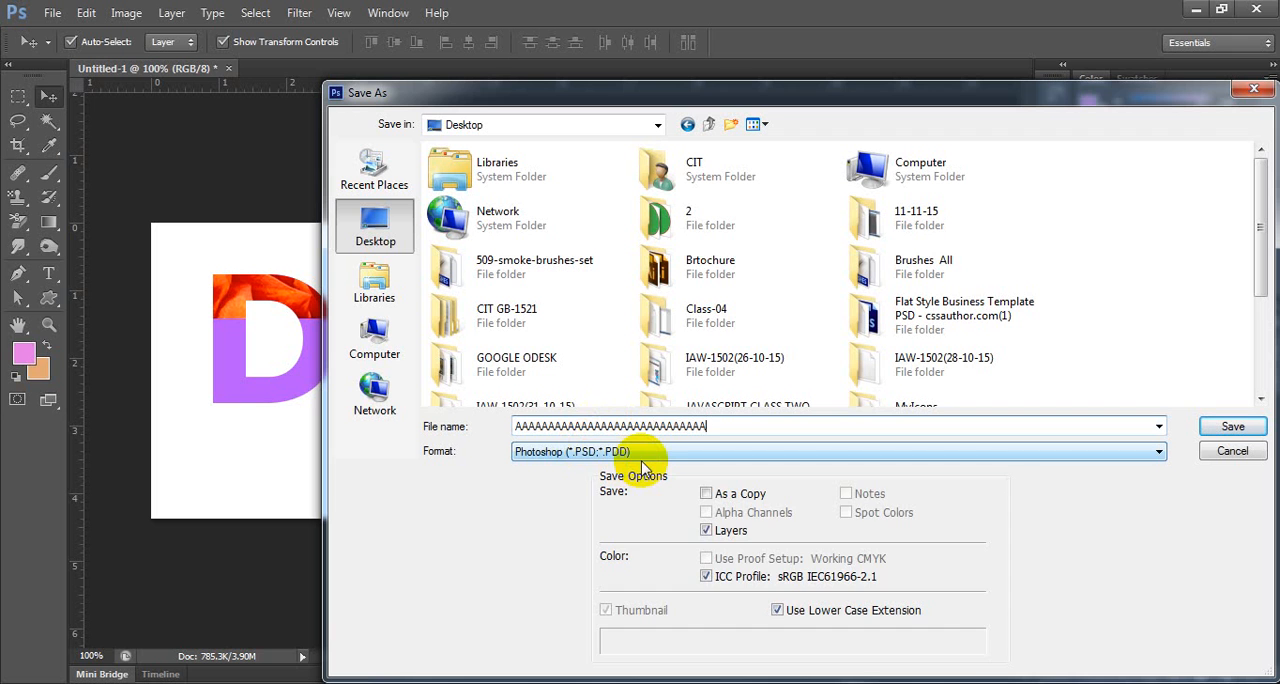
{"action": "left_click", "coordinate": [643, 455]}
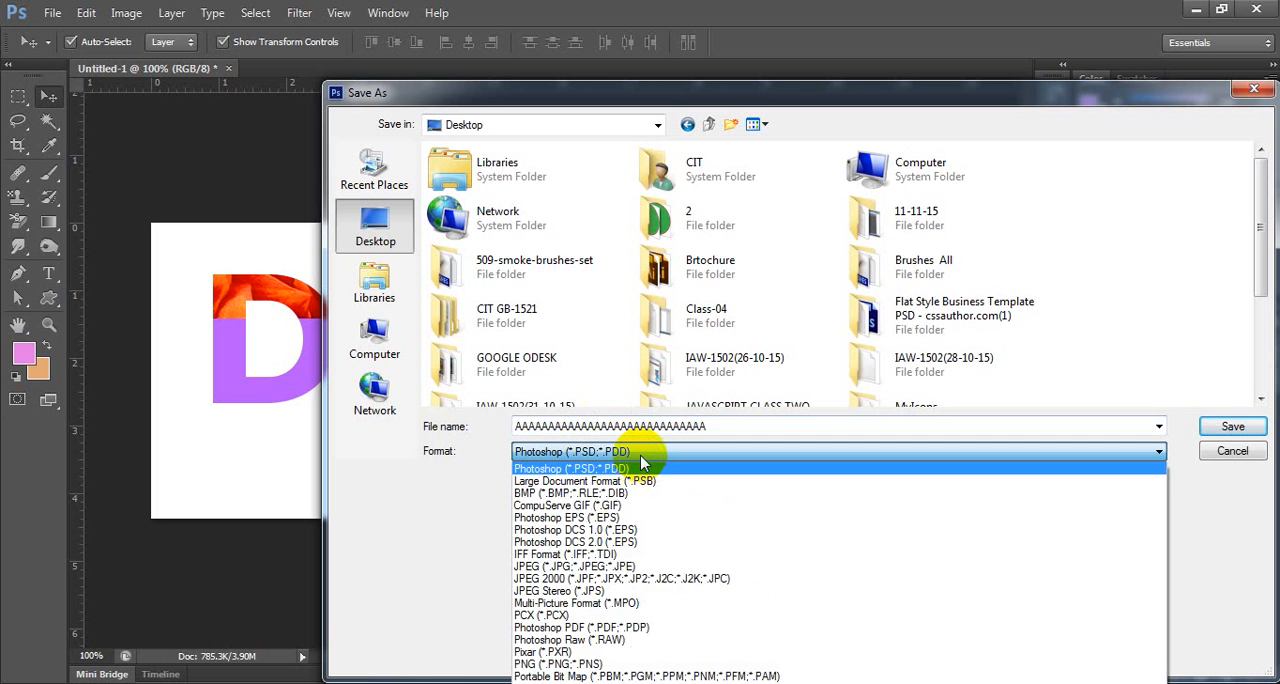
{"action": "left_click", "coordinate": [643, 462]}
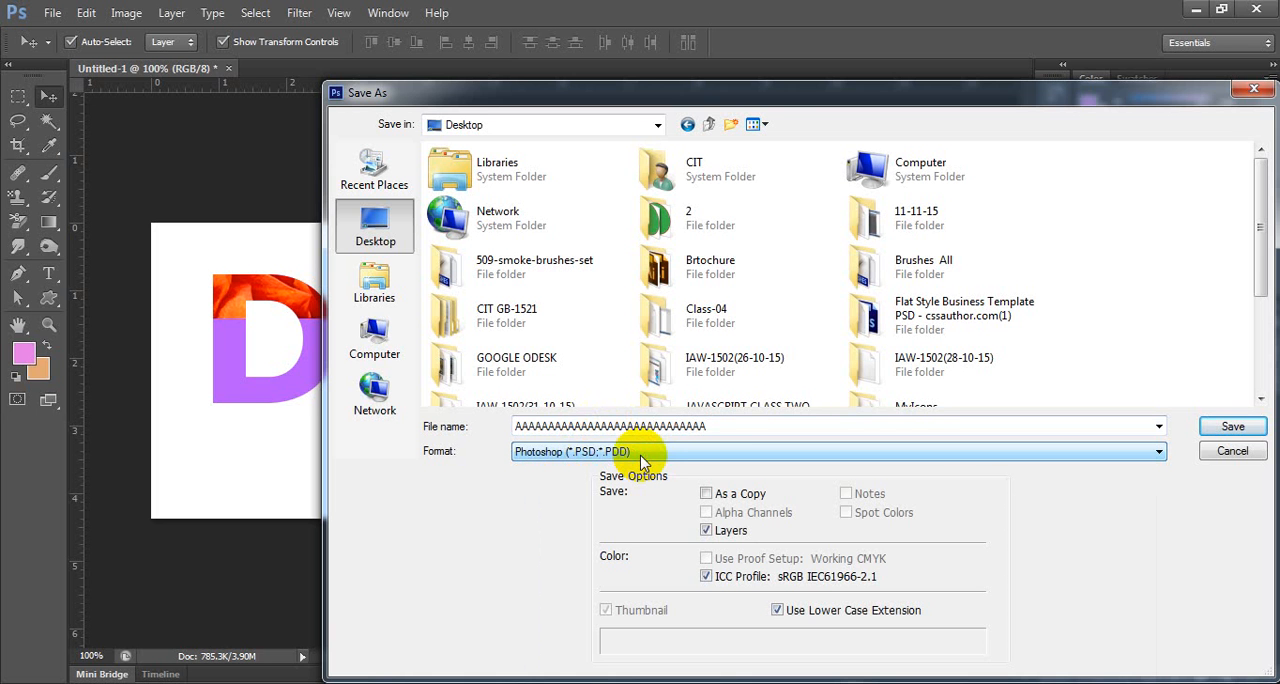
{"action": "left_click", "coordinate": [1238, 427]}
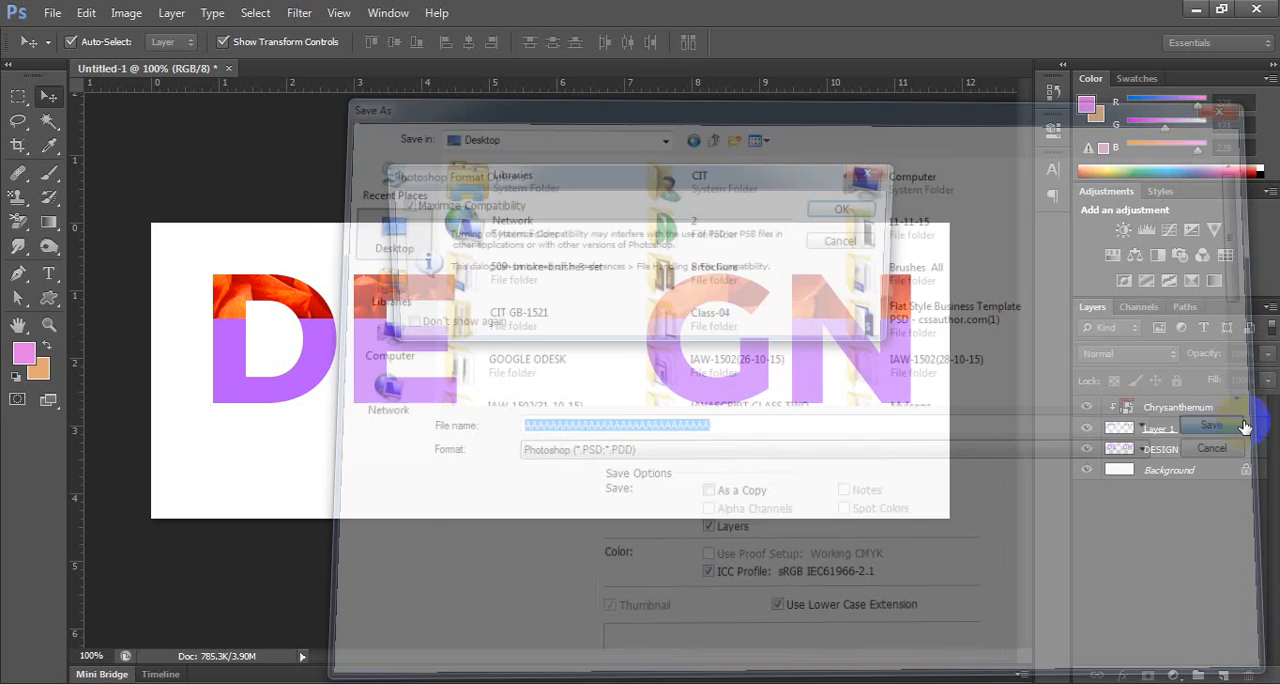
{"action": "left_click", "coordinate": [851, 213]}
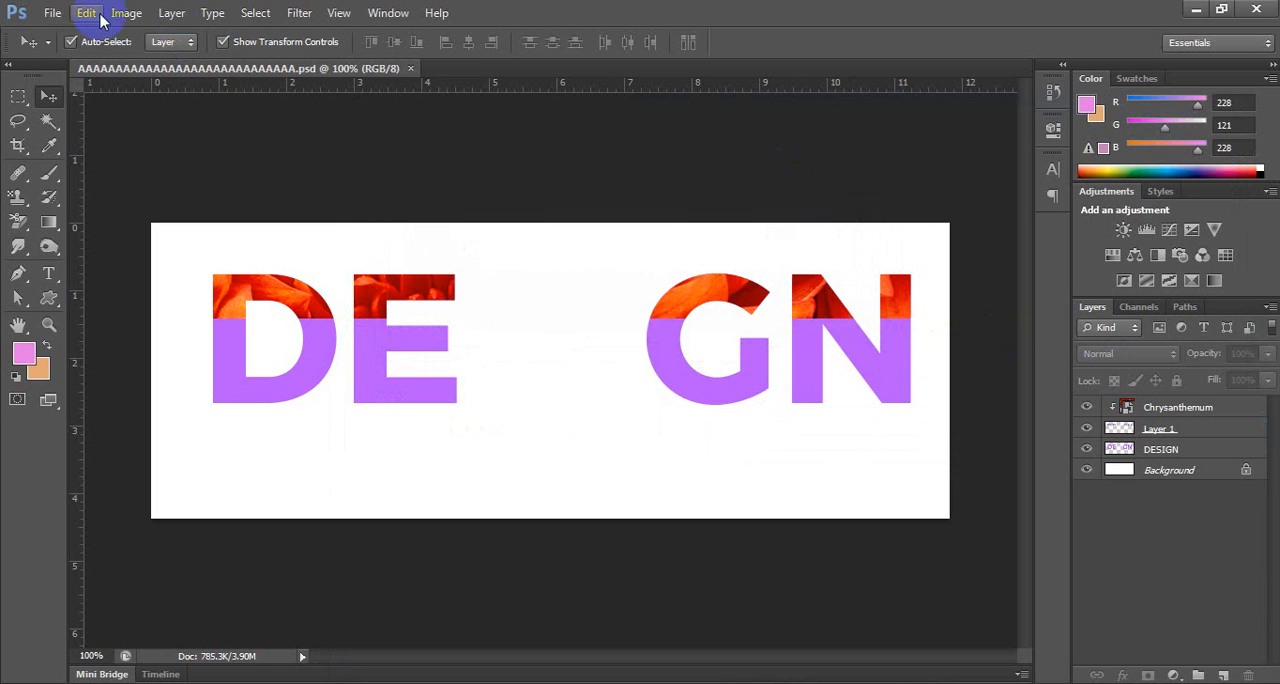
Save a JPEG copy under the same name on the Desktop, with quality 12 (Maximum) and Baseline ("Standard") format.
{"action": "left_click", "coordinate": [48, 14]}
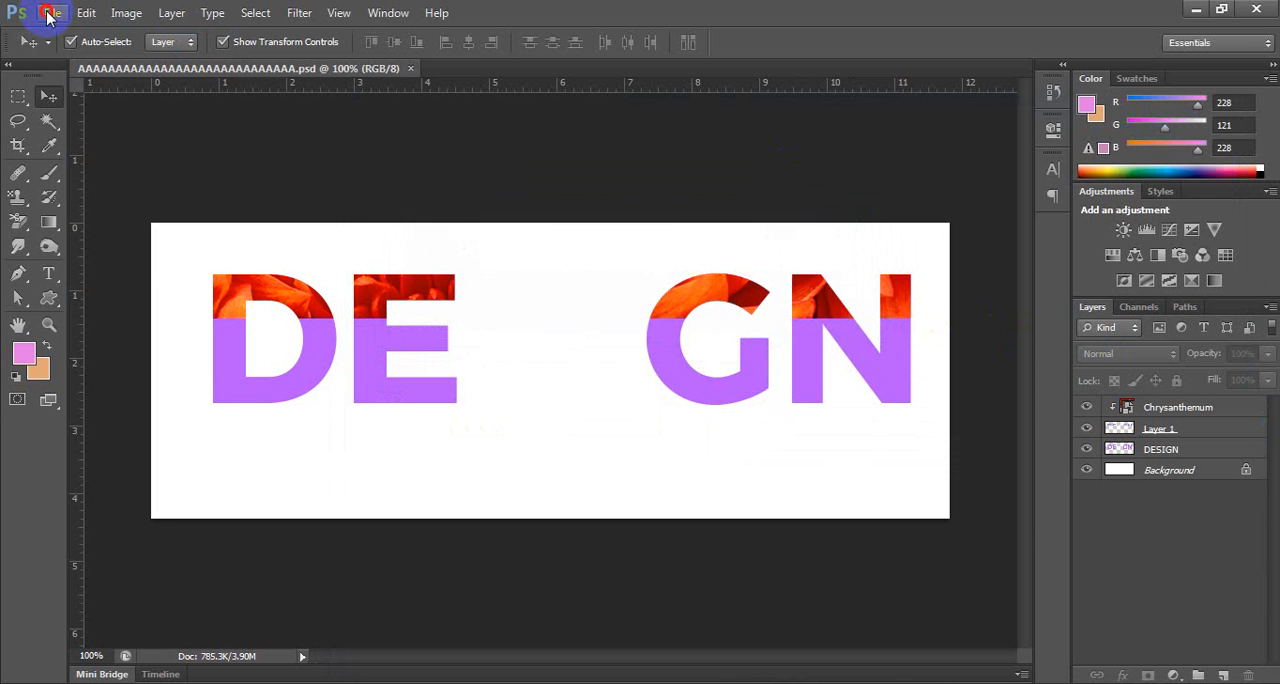
{"action": "left_click", "coordinate": [90, 242]}
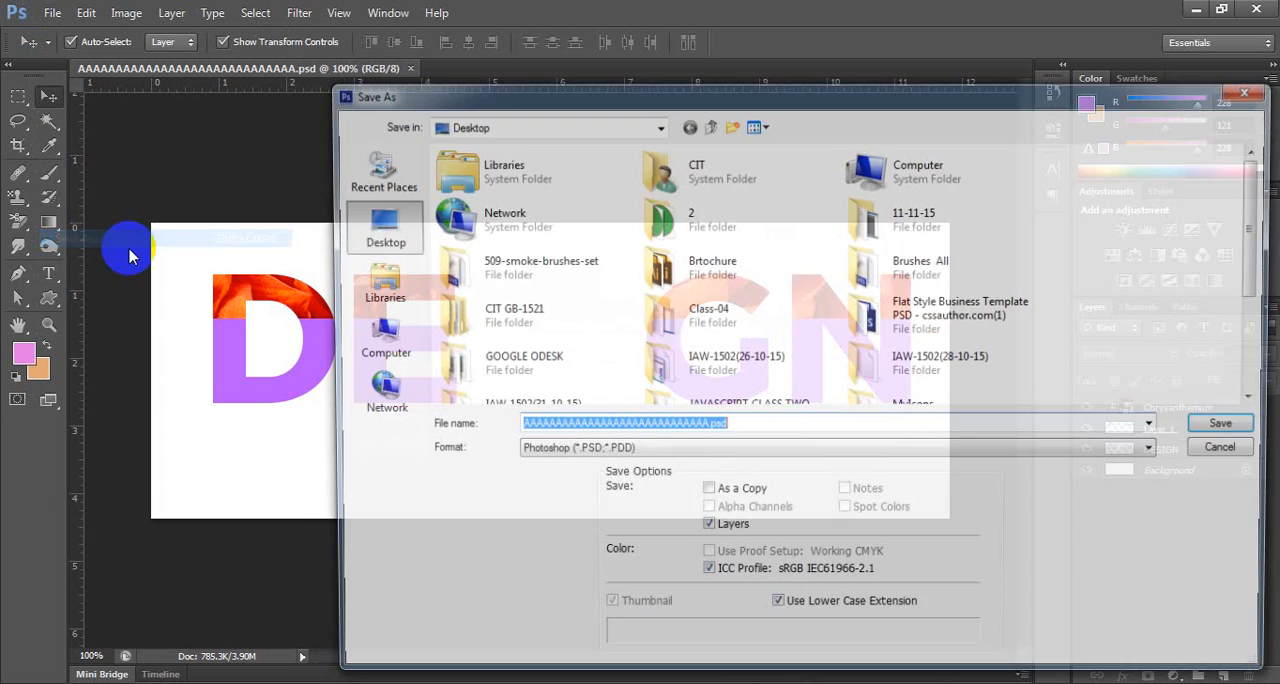
{"action": "left_click", "coordinate": [676, 456]}
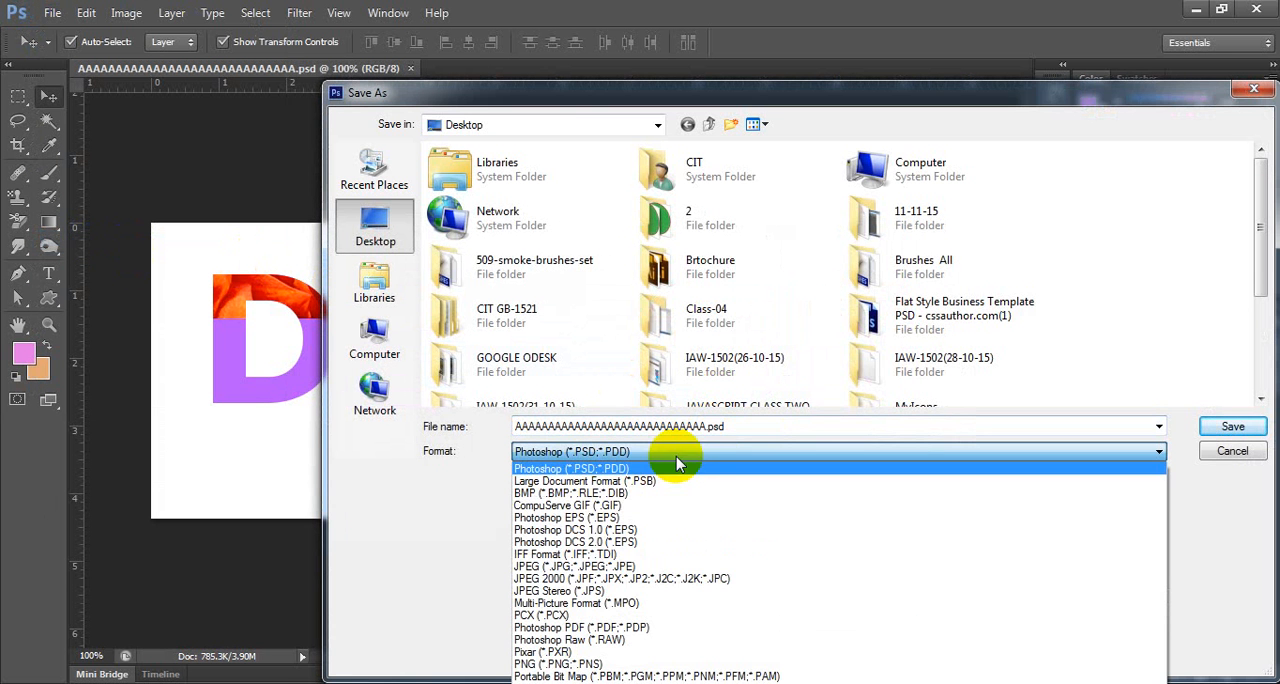
{"action": "left_click", "coordinate": [731, 568]}
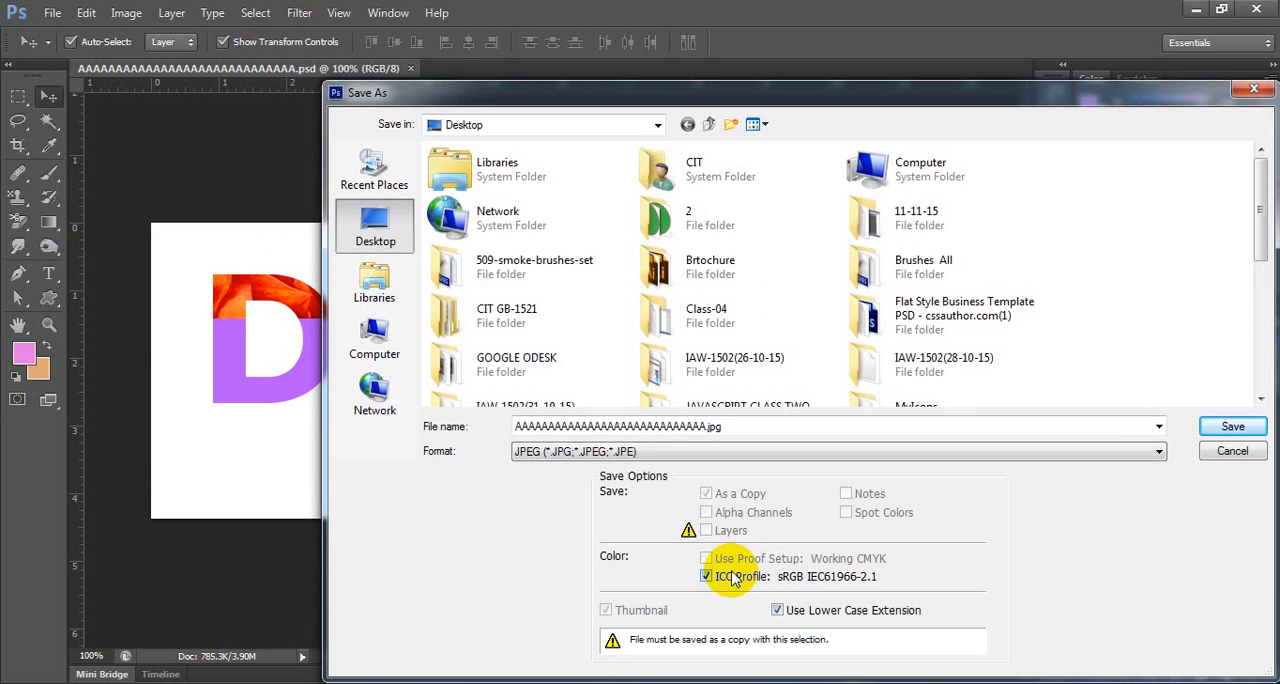
{"action": "left_click", "coordinate": [1245, 428]}
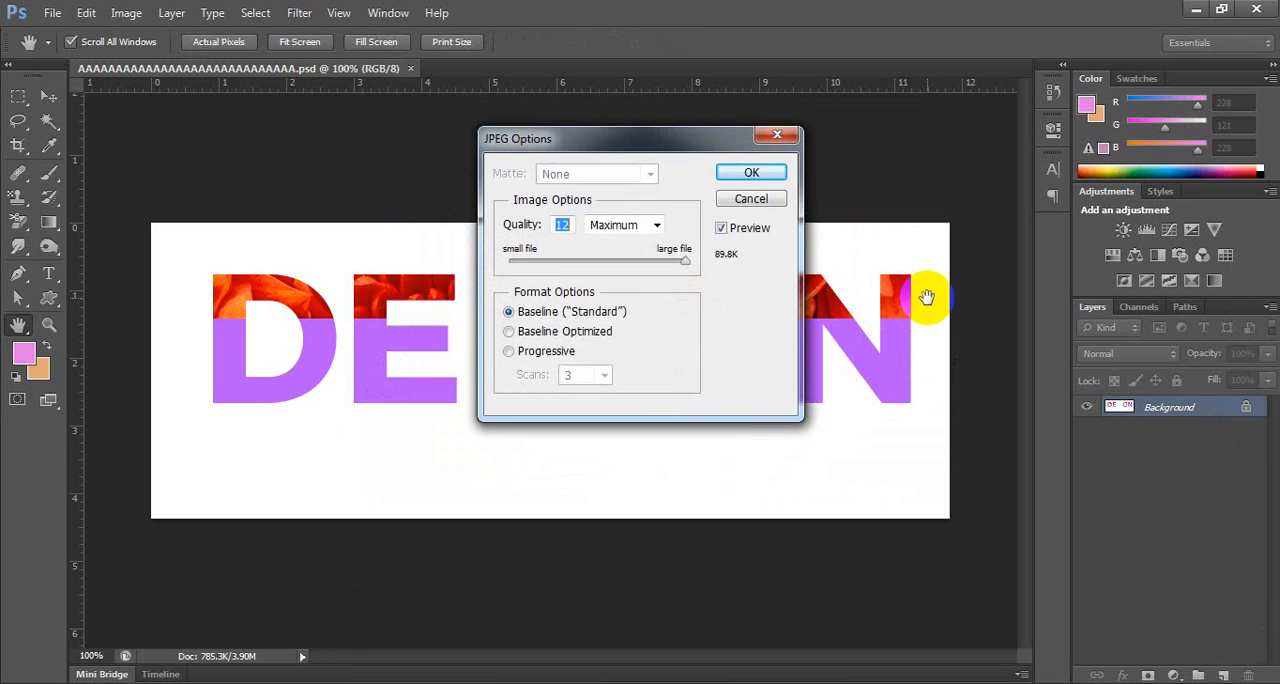
{"action": "left_click", "coordinate": [751, 171]}
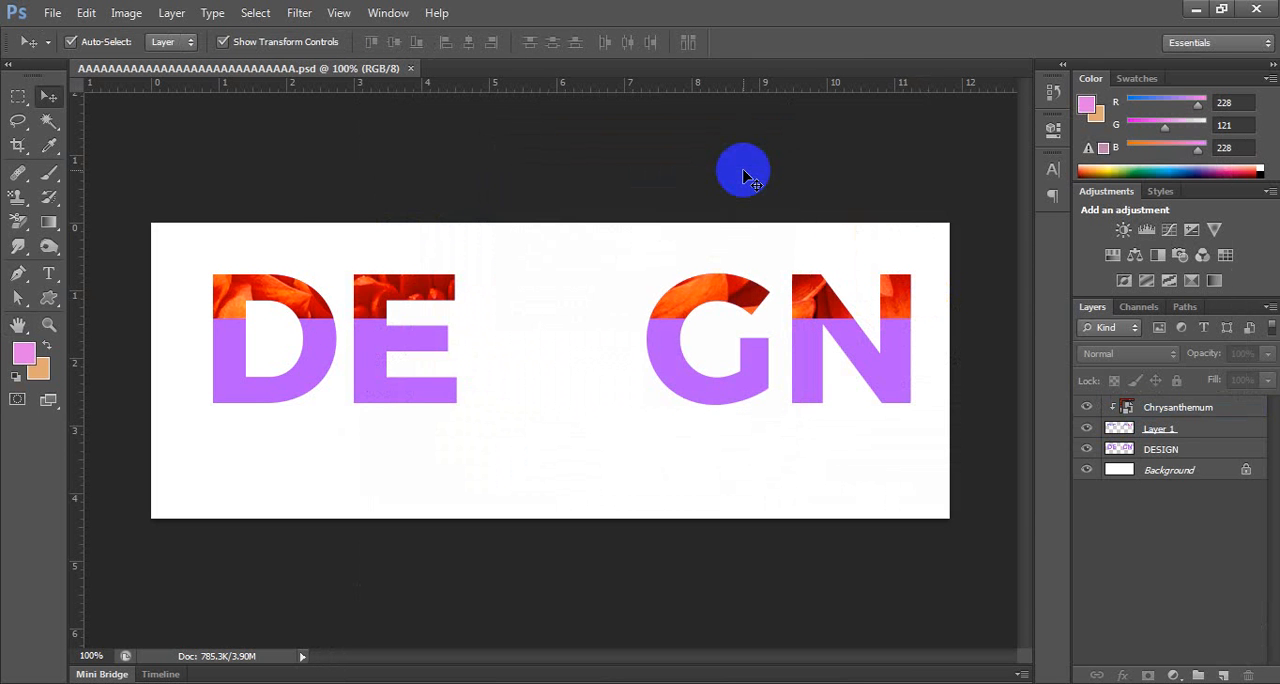
Close the saved document together with Photoshop, and close the Rocky folder window to clear the desktop.
{"action": "left_click", "coordinate": [1195, 9]}
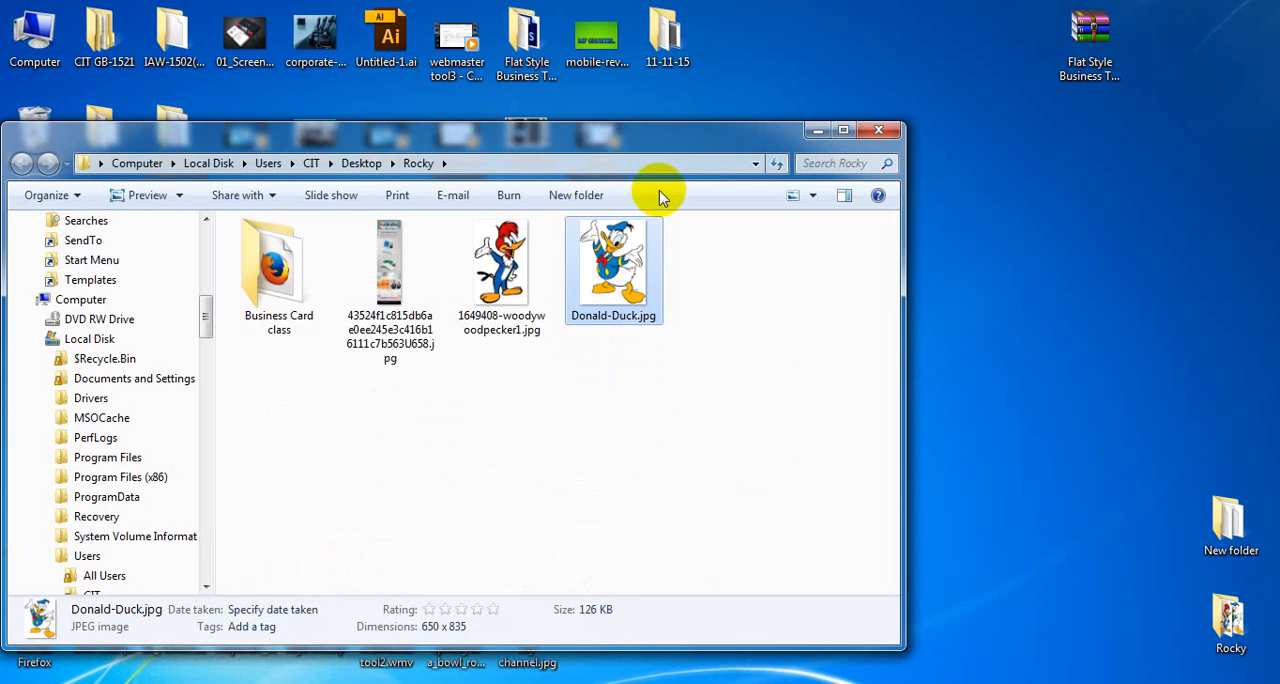
{"action": "left_click", "coordinate": [358, 683]}
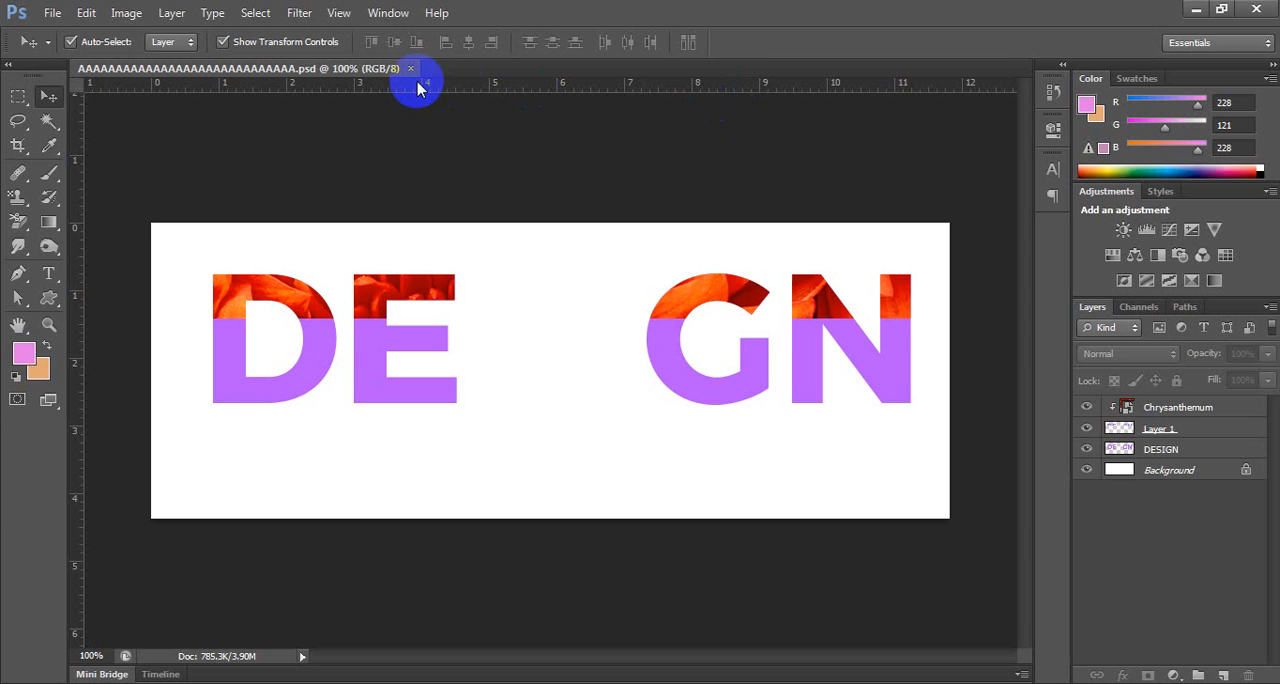
{"action": "left_click", "coordinate": [410, 68]}
{"action": "left_click", "coordinate": [1256, 9]}
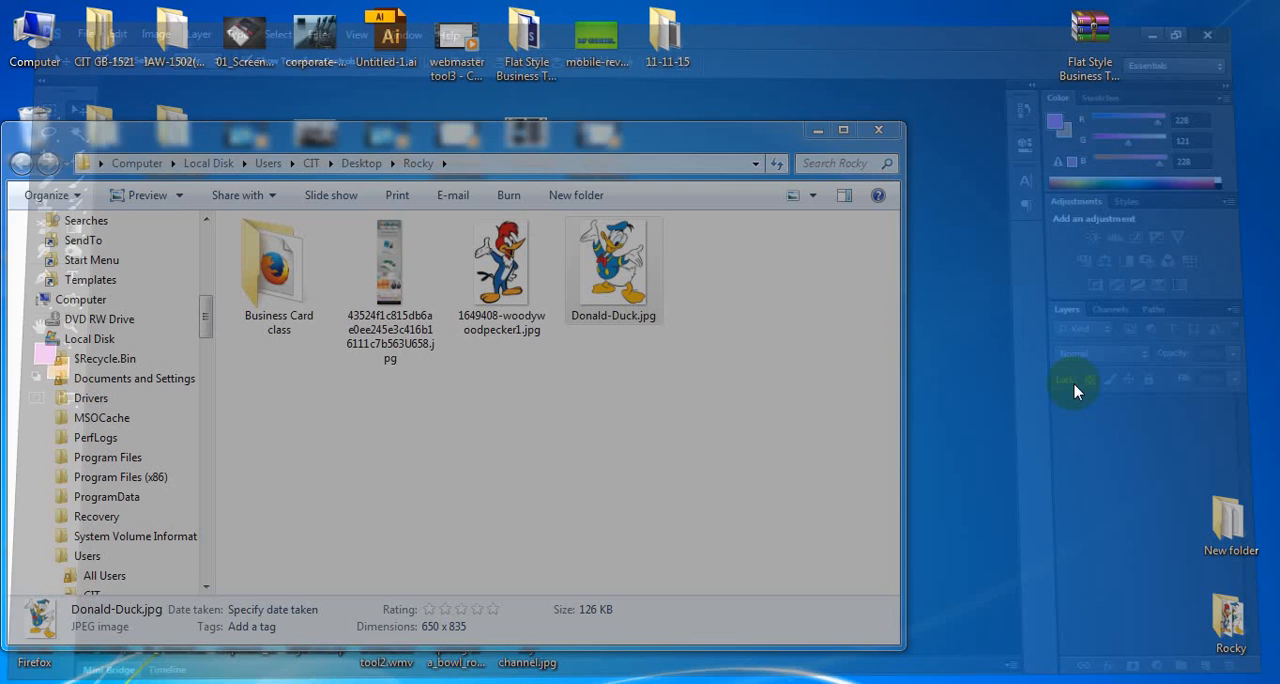
{"action": "left_click", "coordinate": [879, 128]}
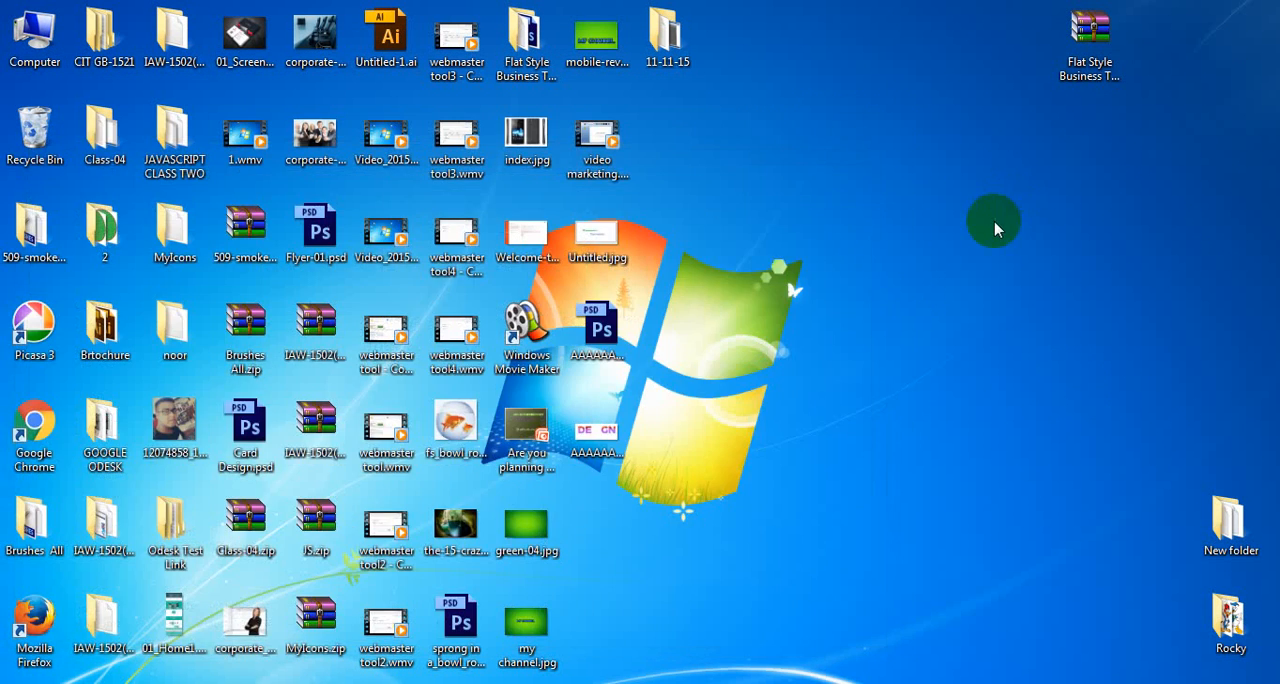
Move the saved PSD and JPEG files together to an empty area of the desktop, and view the JPEG in Windows Photo Viewer.
{"action": "left_click_drag", "start_coordinate": [705, 296], "coordinate": [548, 460]}
{"action": "left_click_drag", "start_coordinate": [600, 330], "coordinate": [1050, 232]}
{"action": "left_click", "coordinate": [1033, 350]}
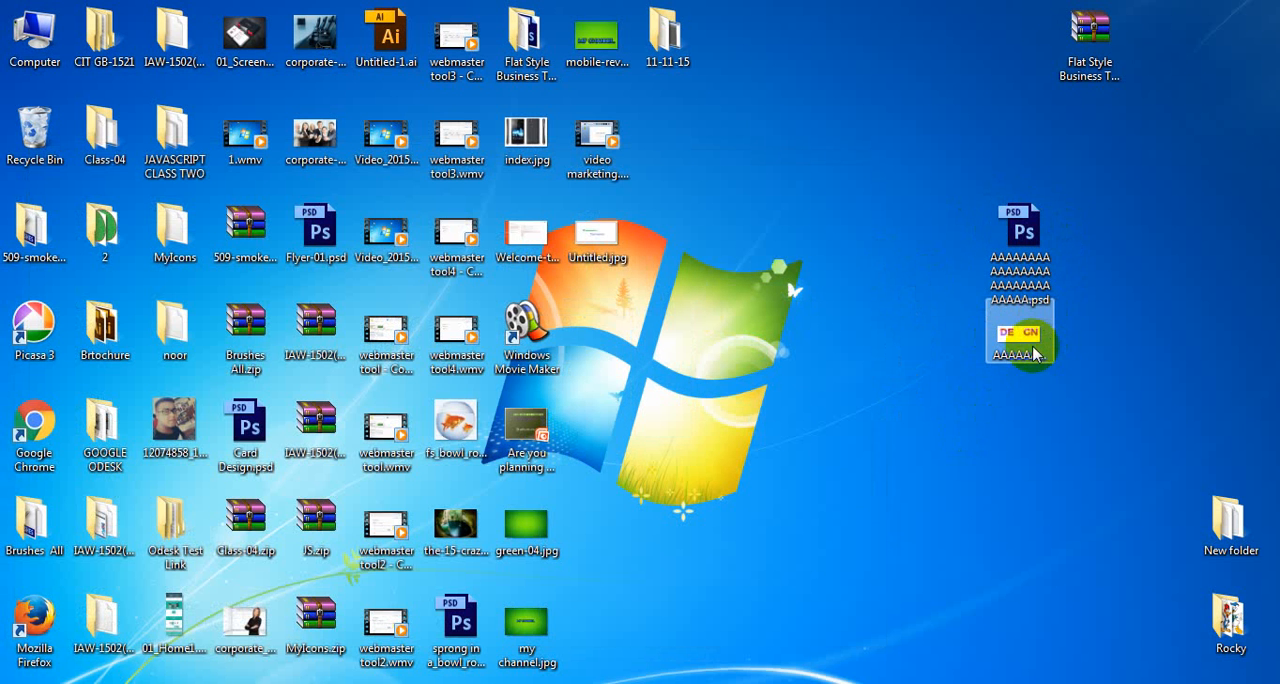
{"action": "double_click", "coordinate": [1033, 350]}
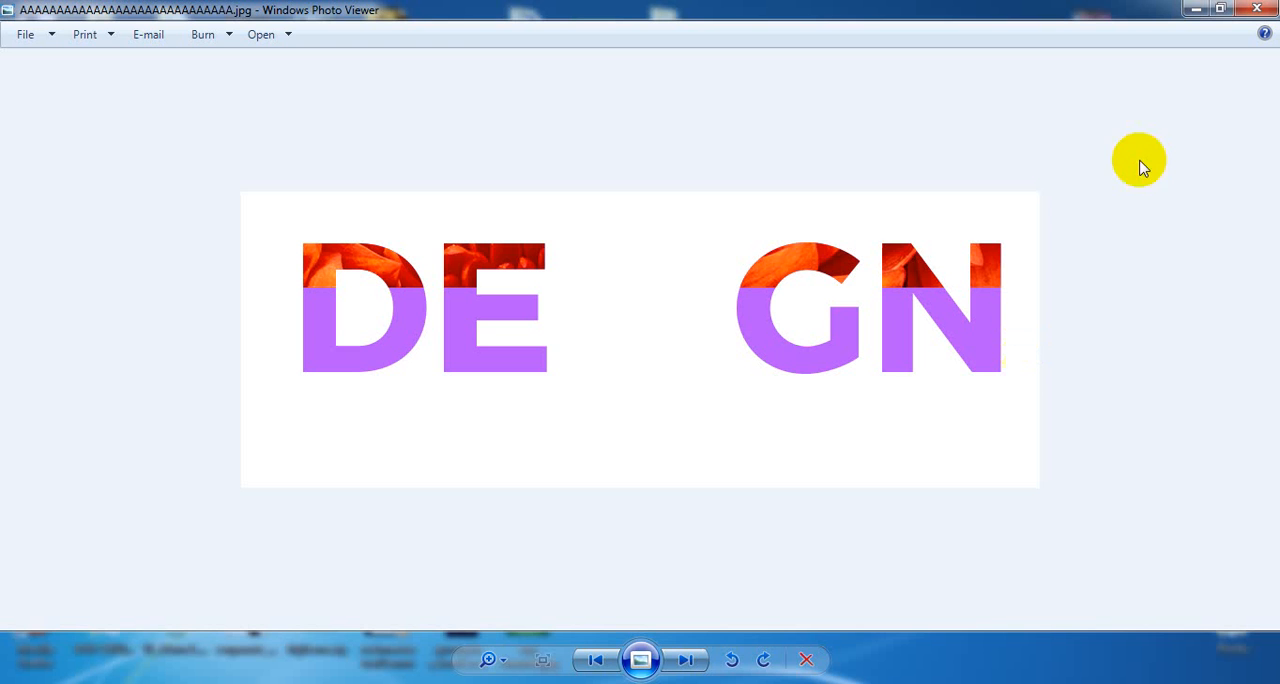
{"action": "left_click", "coordinate": [1257, 9]}
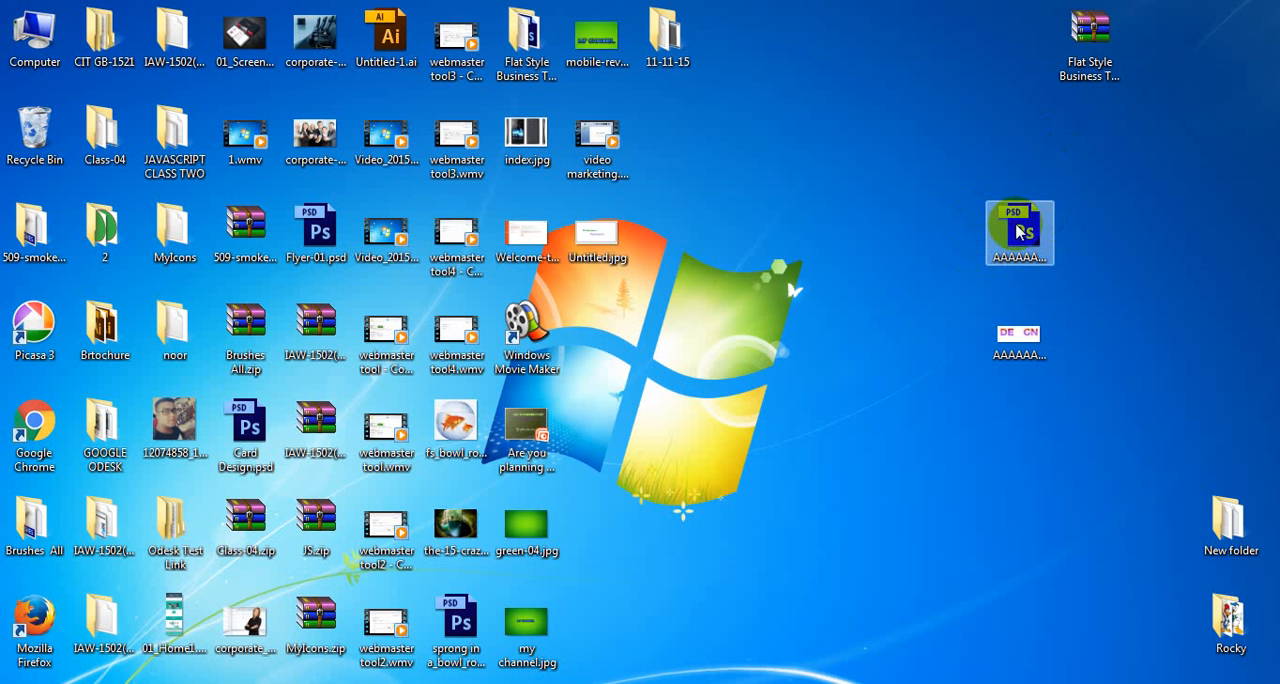
Reopen the saved PSD in Photoshop and toggle the visibility of Chrysanthemum, Layer 1 and DESIGN to inspect the separate layers.
{"action": "left_click", "coordinate": [1018, 230]}
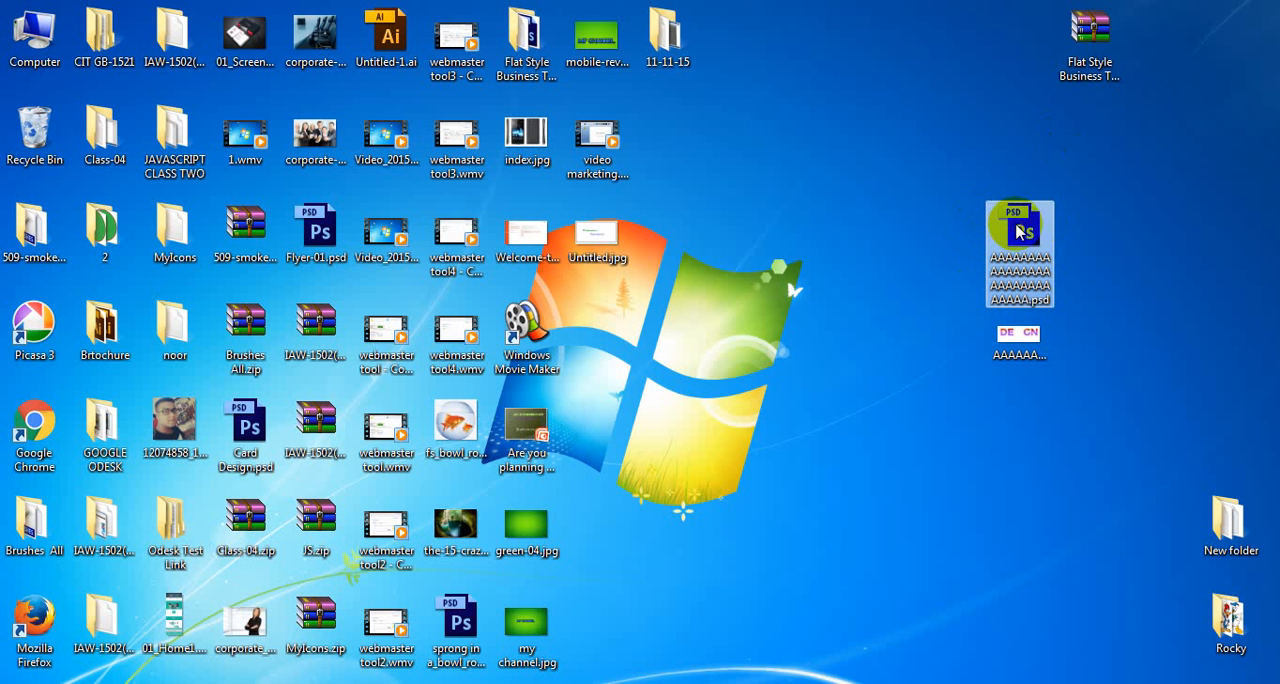
{"action": "double_click", "coordinate": [1018, 230]}
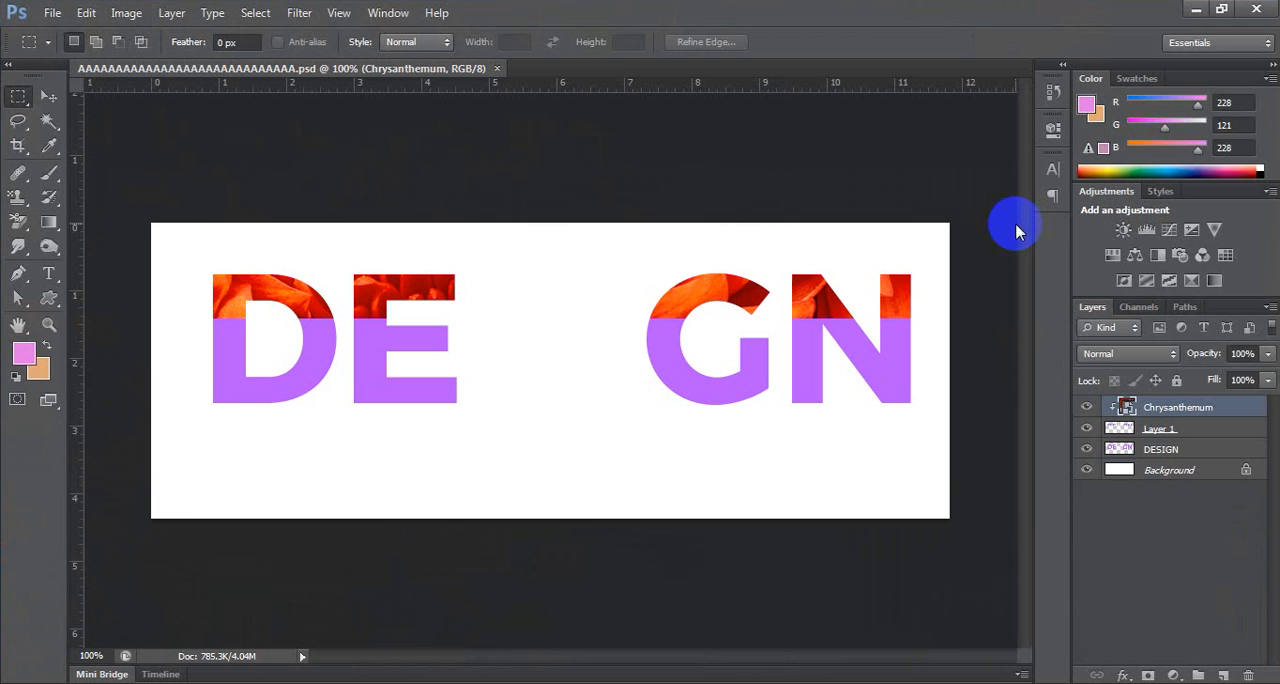
{"action": "left_click", "coordinate": [1087, 407]}
{"action": "left_click", "coordinate": [1087, 407]}
{"action": "left_click", "coordinate": [1086, 428]}
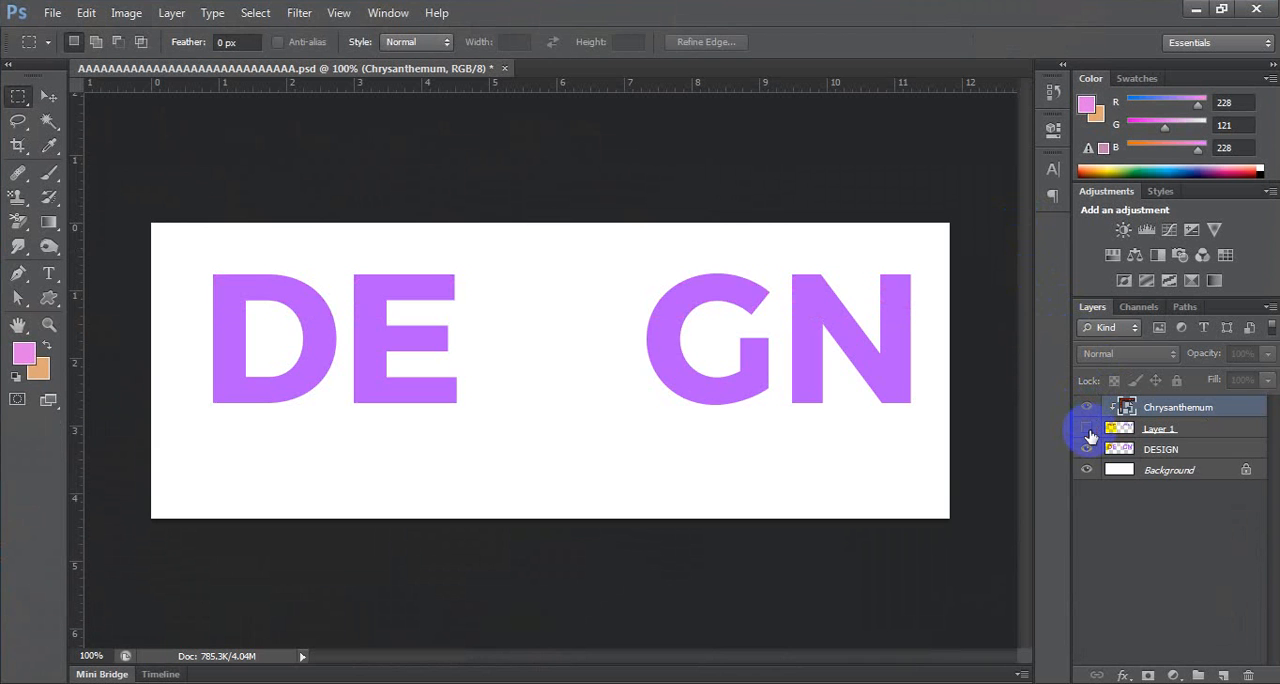
{"action": "left_click", "coordinate": [1086, 428]}
{"action": "left_click_drag", "start_coordinate": [1088, 448], "coordinate": [1094, 414]}
{"action": "left_click", "coordinate": [1087, 407]}
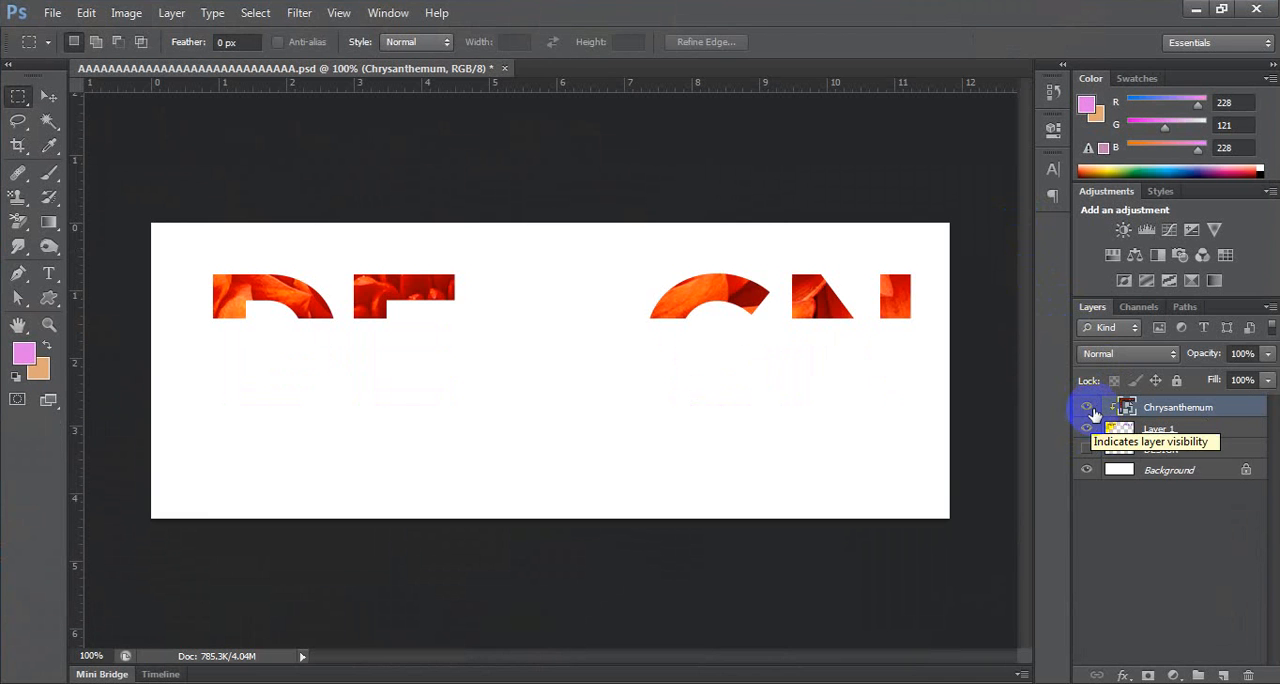
{"action": "left_click", "coordinate": [1087, 428]}
{"action": "left_click", "coordinate": [1095, 448]}
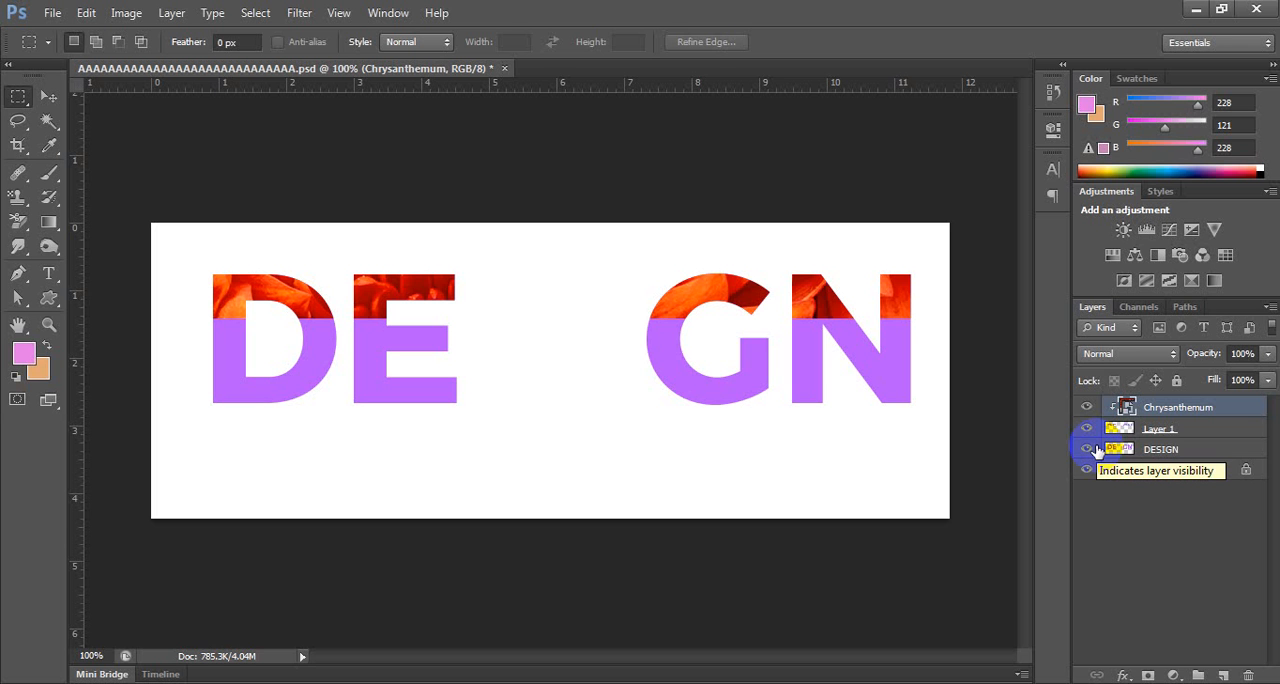
Close the reopened PSD without saving its changes.
{"action": "left_click", "coordinate": [504, 68]}
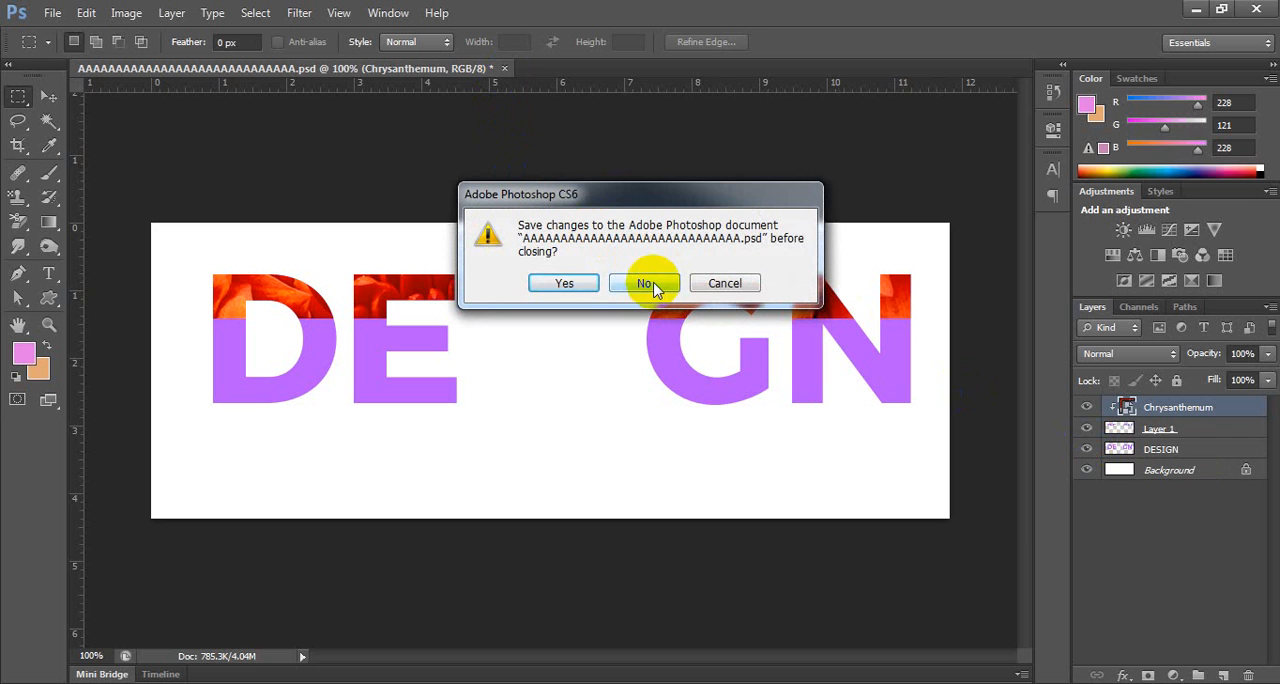
{"action": "left_click", "coordinate": [640, 283]}
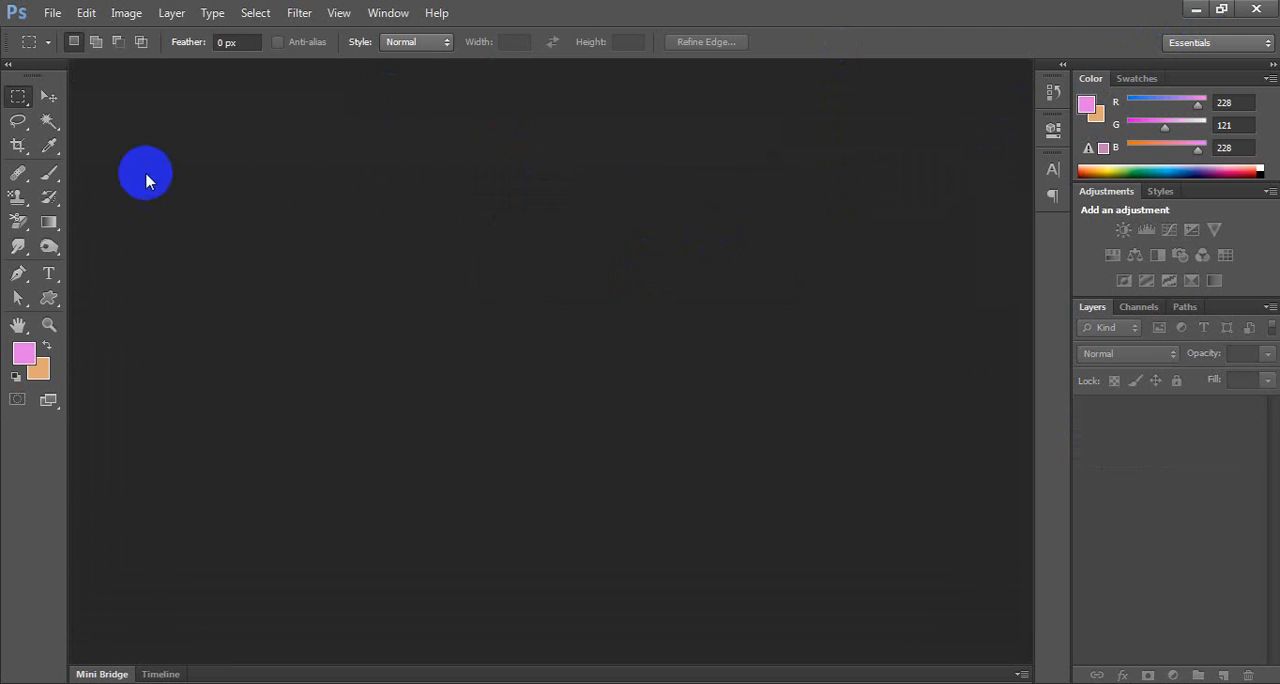
Start opening an image file and browse to the Libraries location.
{"action": "left_click", "coordinate": [51, 13]}
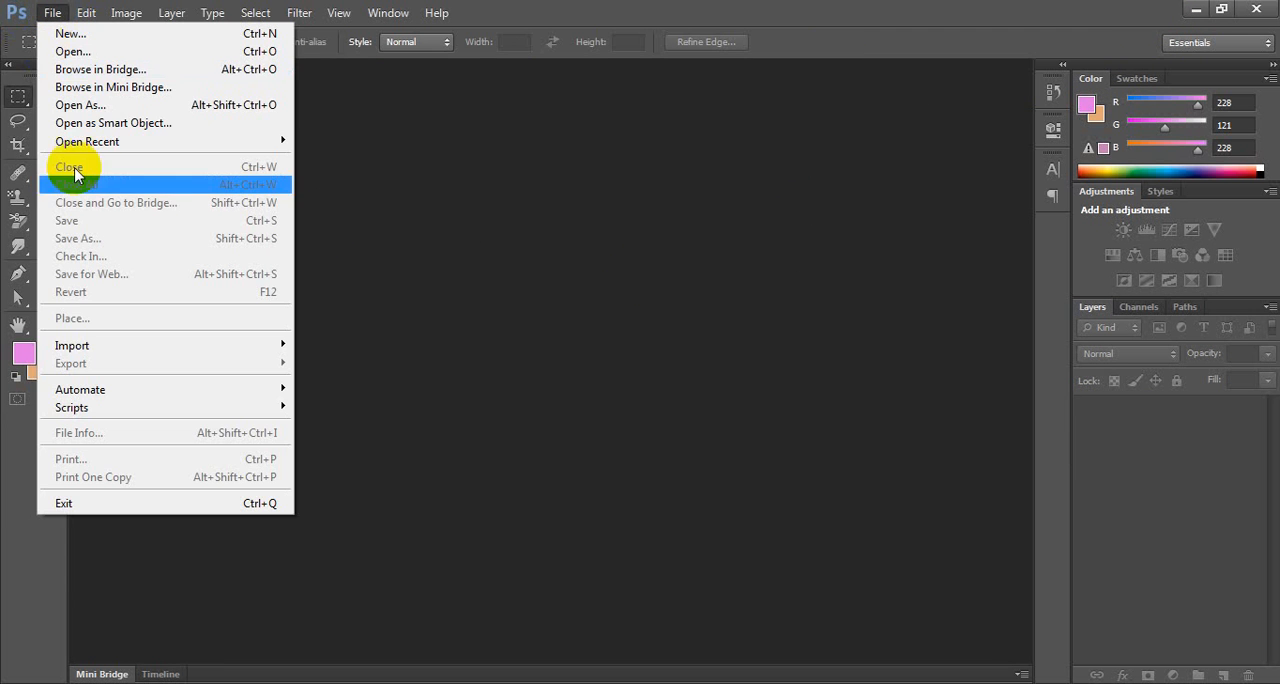
{"action": "left_click", "coordinate": [118, 52]}
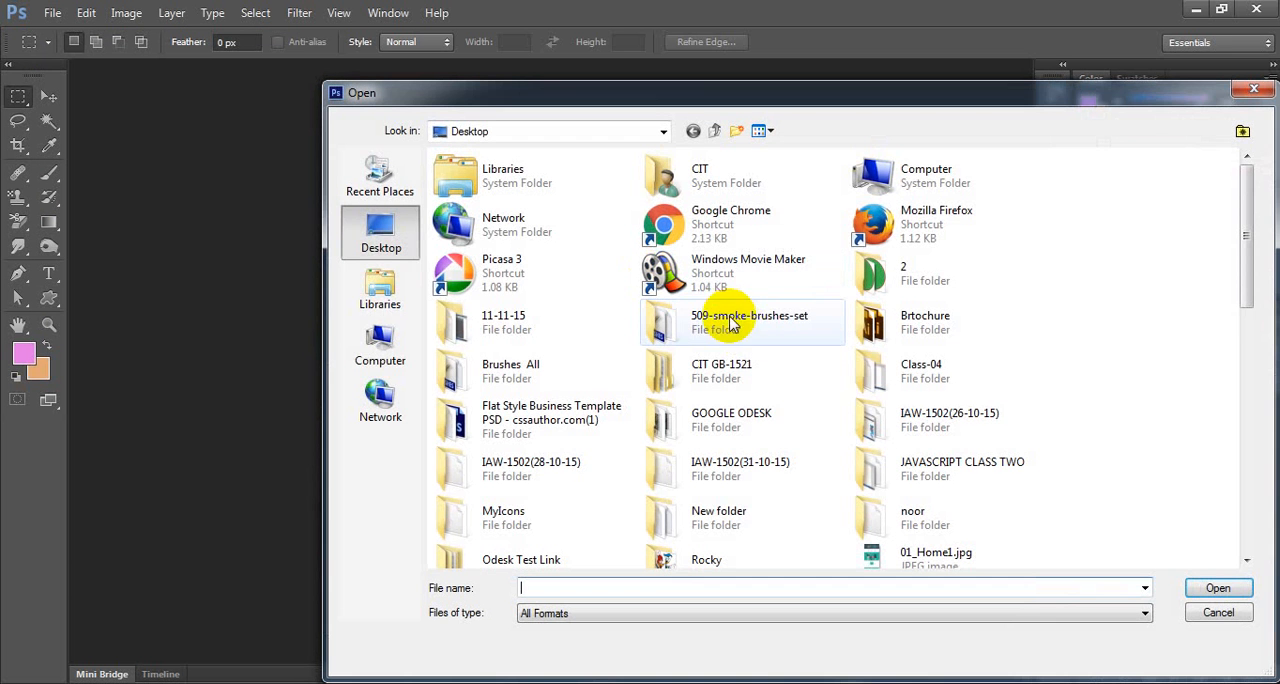
{"action": "left_click", "coordinate": [381, 288]}
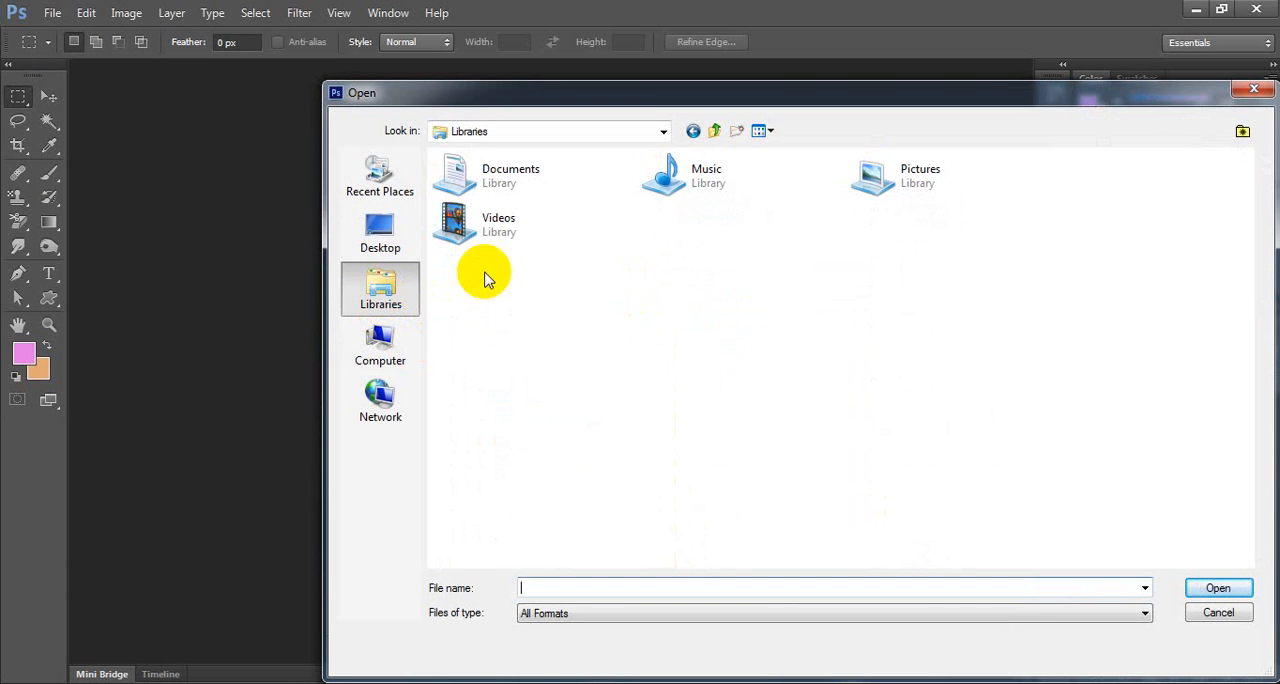
{"action": "double_click", "coordinate": [486, 226]}
{"action": "double_click", "coordinate": [478, 222]}
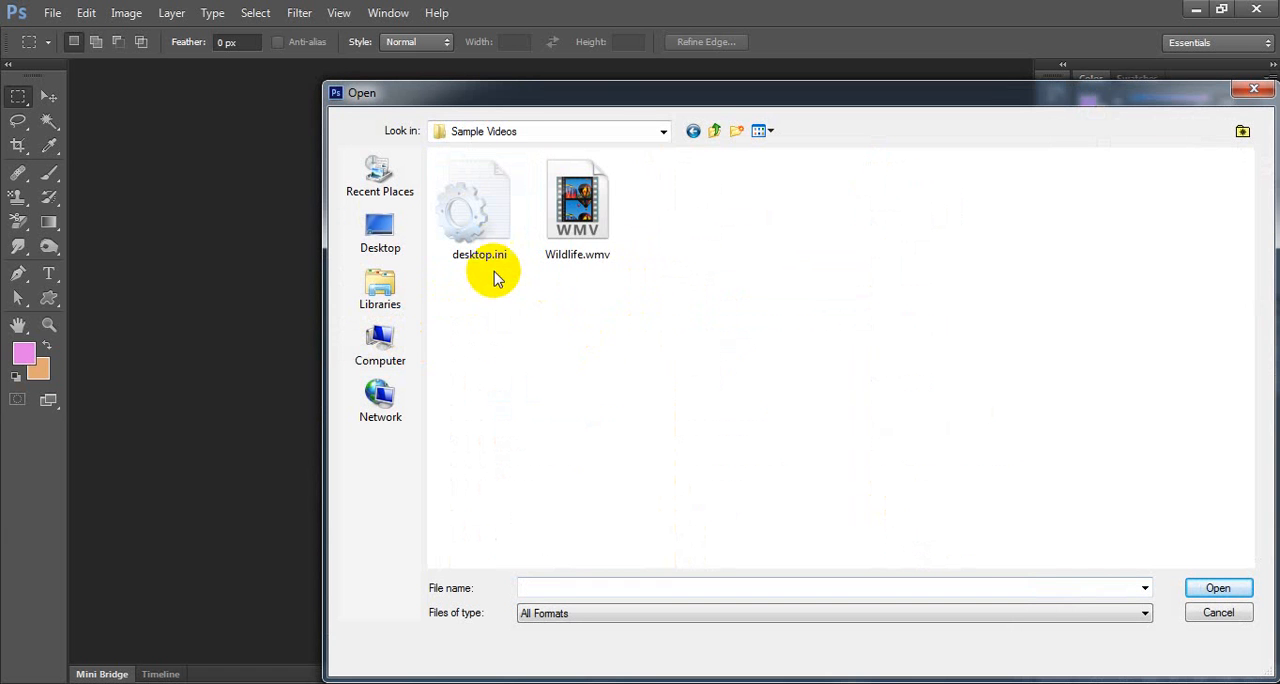
{"action": "left_click", "coordinate": [581, 328]}
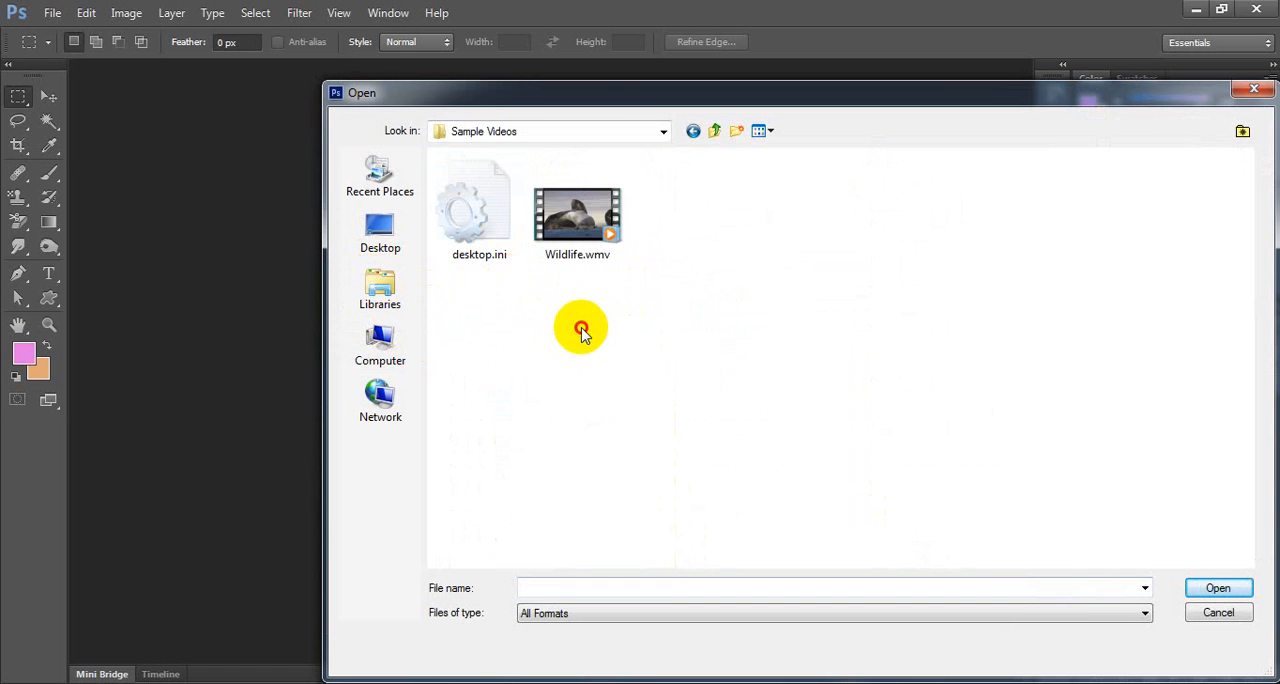
{"action": "key", "text": "BackSpace"}
{"action": "key", "text": "BackSpace"}
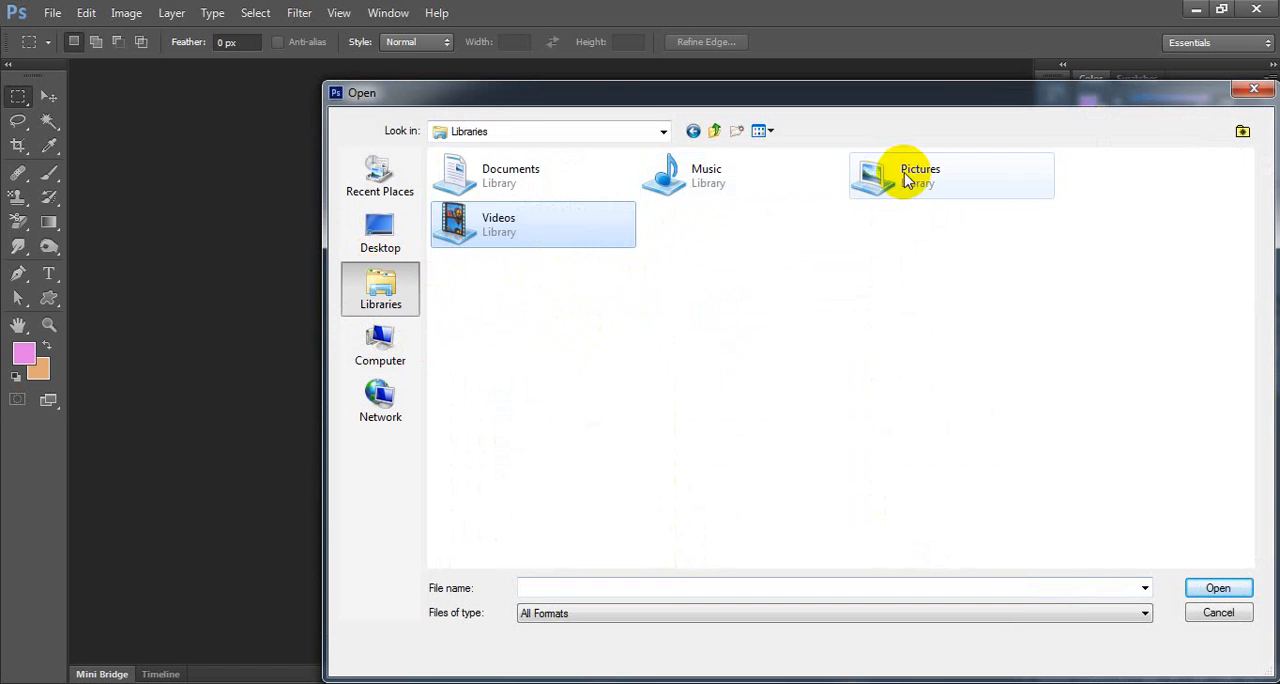
Open Penguins.jpg from the Sample Pictures folder in the Pictures library.
{"action": "double_click", "coordinate": [907, 180]}
{"action": "double_click", "coordinate": [577, 212]}
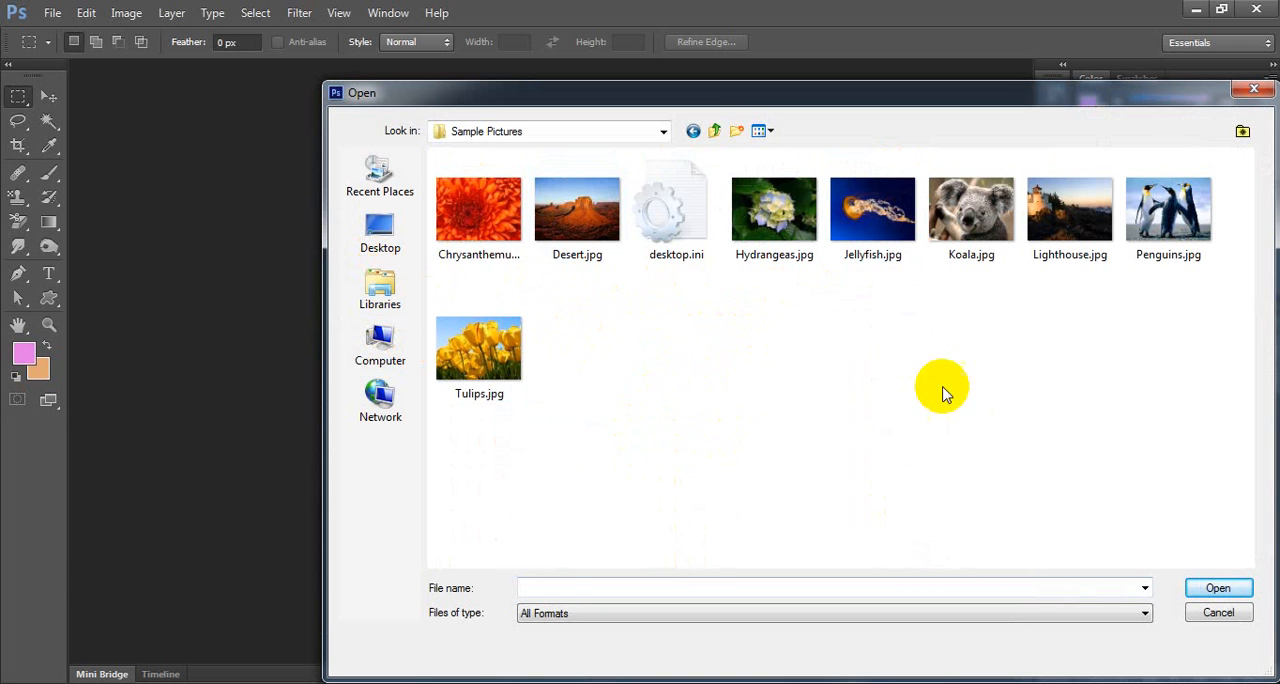
{"action": "left_click", "coordinate": [1160, 240]}
{"action": "left_click", "coordinate": [1217, 588]}
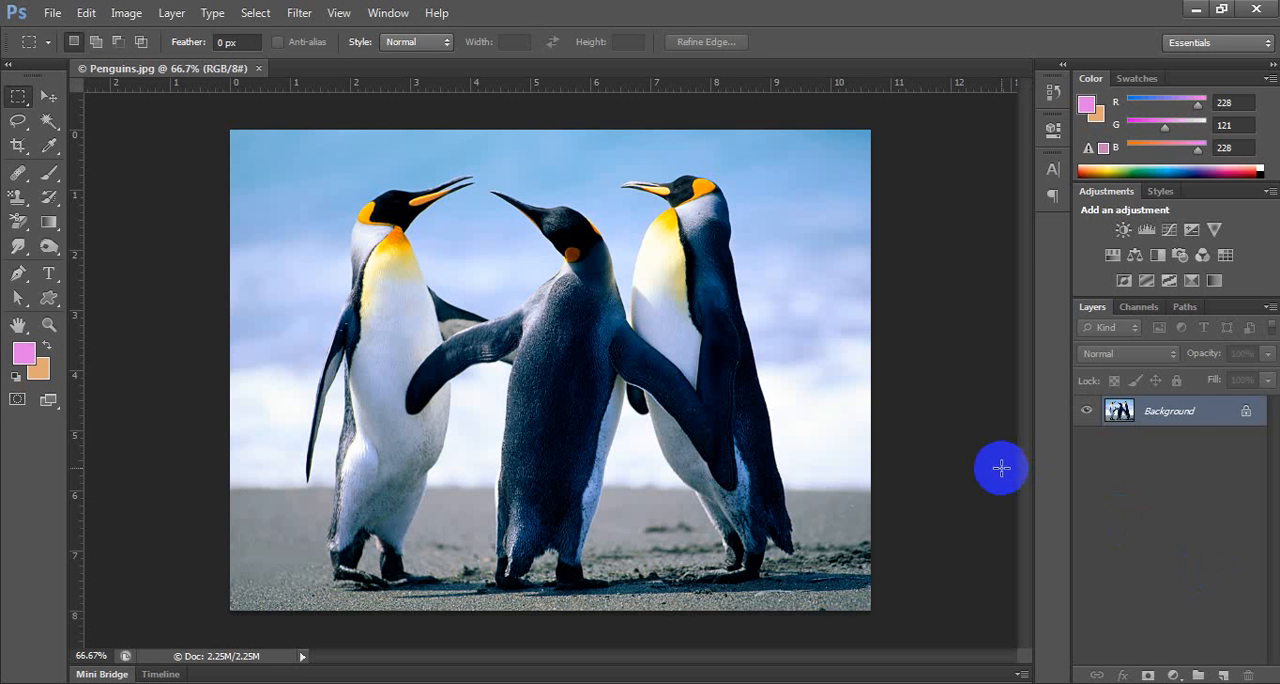
Reset the Gradient tool's presets to the default set, saving the current gradients as Untitled Gradients.grd.
{"action": "left_click", "coordinate": [50, 226]}
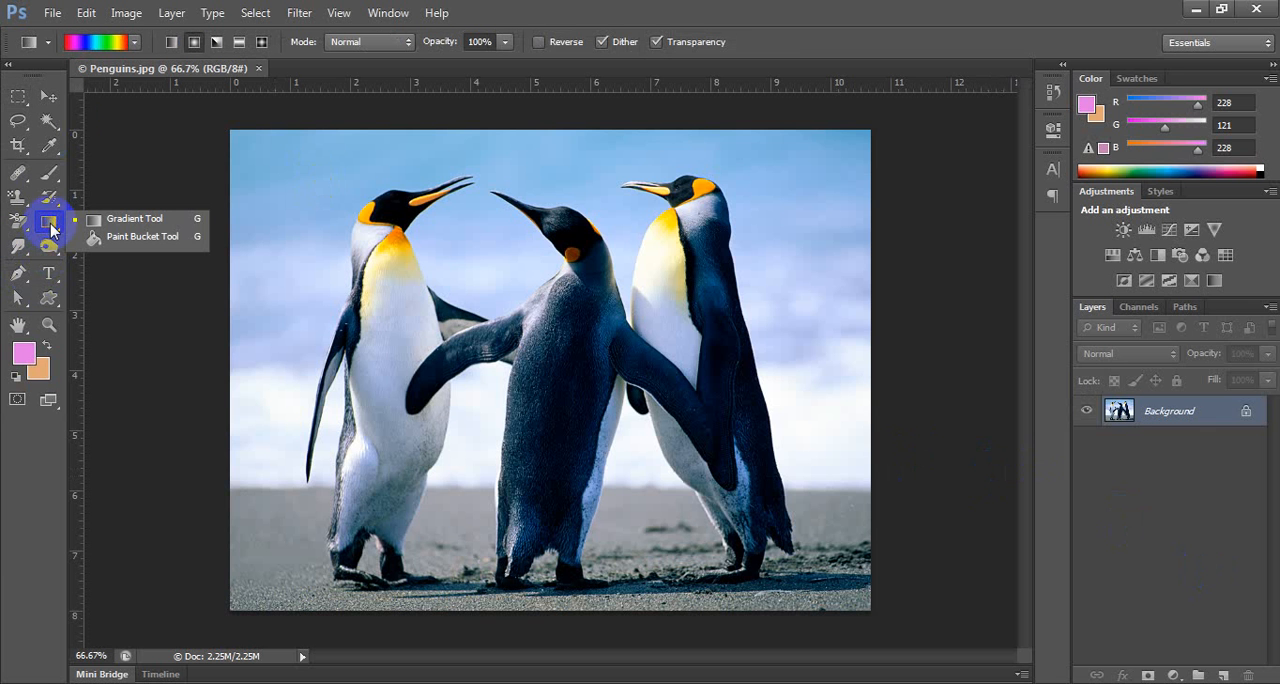
{"action": "left_click", "coordinate": [134, 43]}
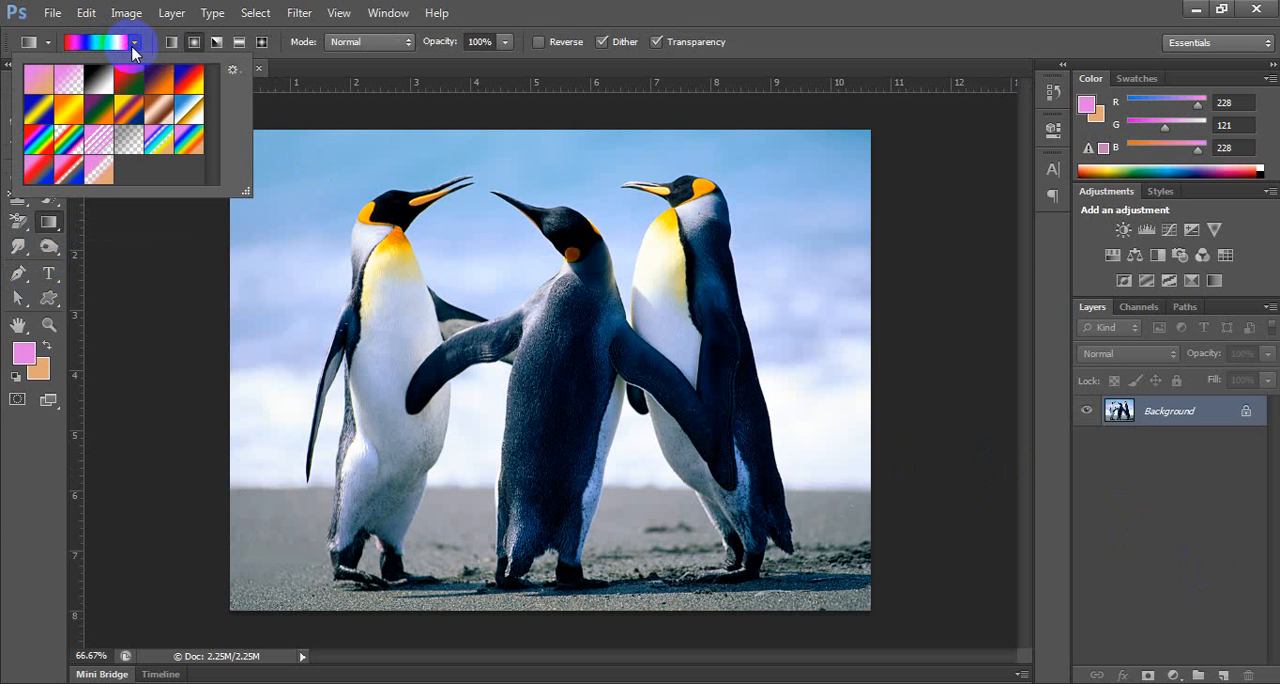
{"action": "left_click", "coordinate": [232, 69]}
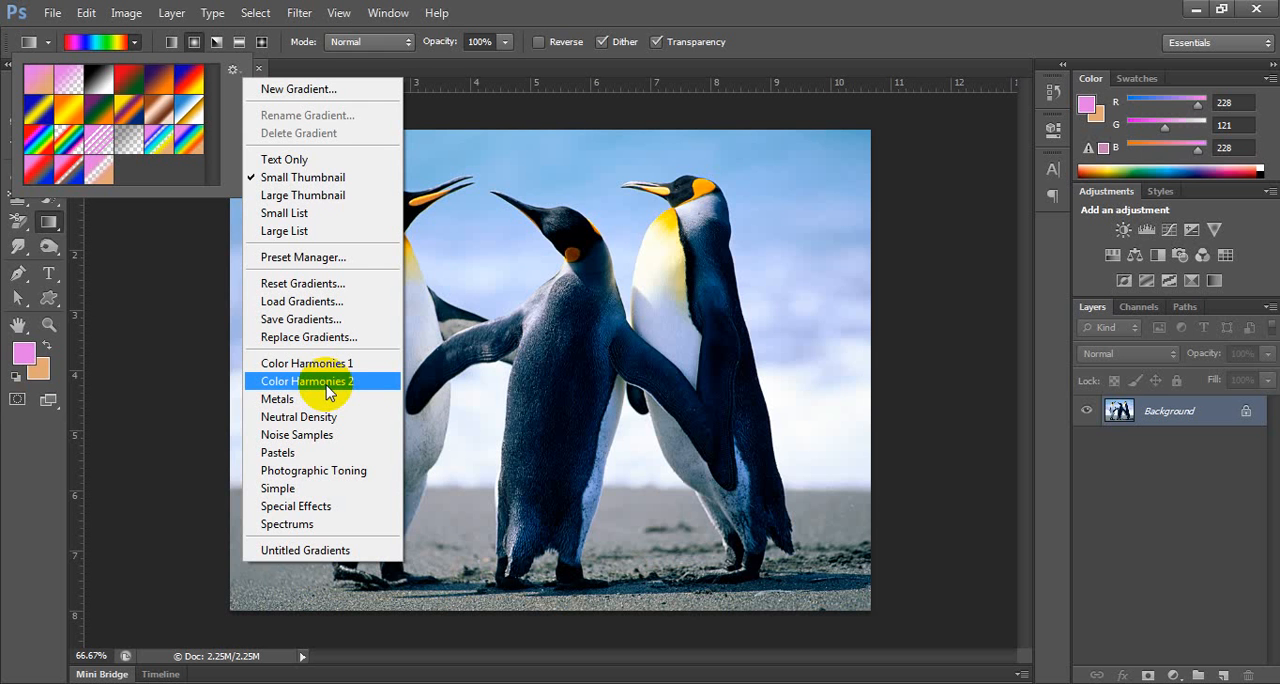
{"action": "left_click", "coordinate": [318, 286]}
{"action": "left_click", "coordinate": [557, 272]}
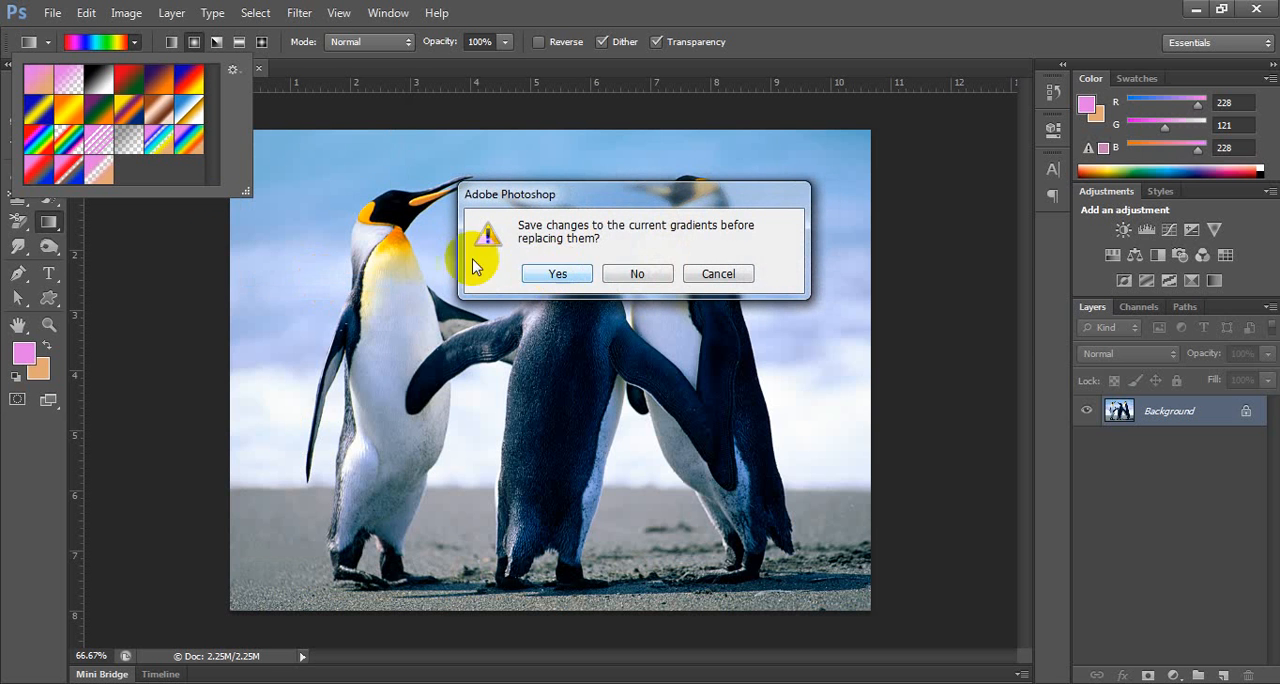
{"action": "left_click", "coordinate": [566, 273]}
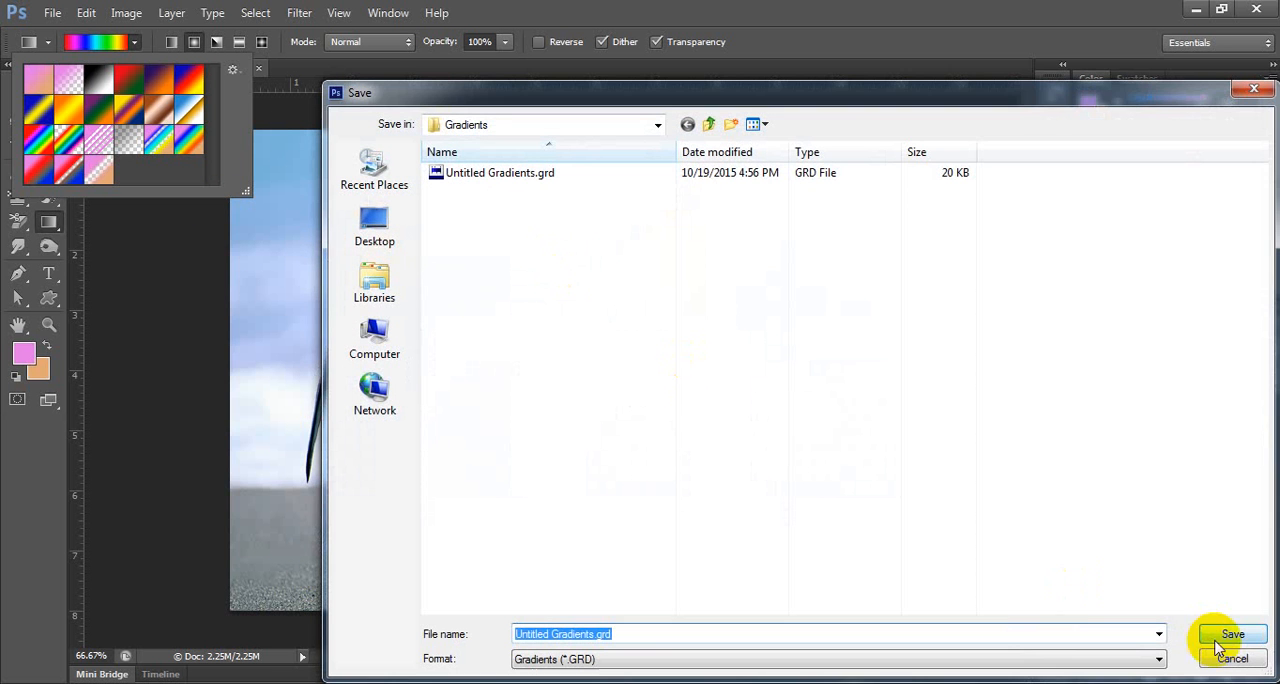
{"action": "left_click", "coordinate": [1222, 634]}
{"action": "left_click", "coordinate": [572, 276]}
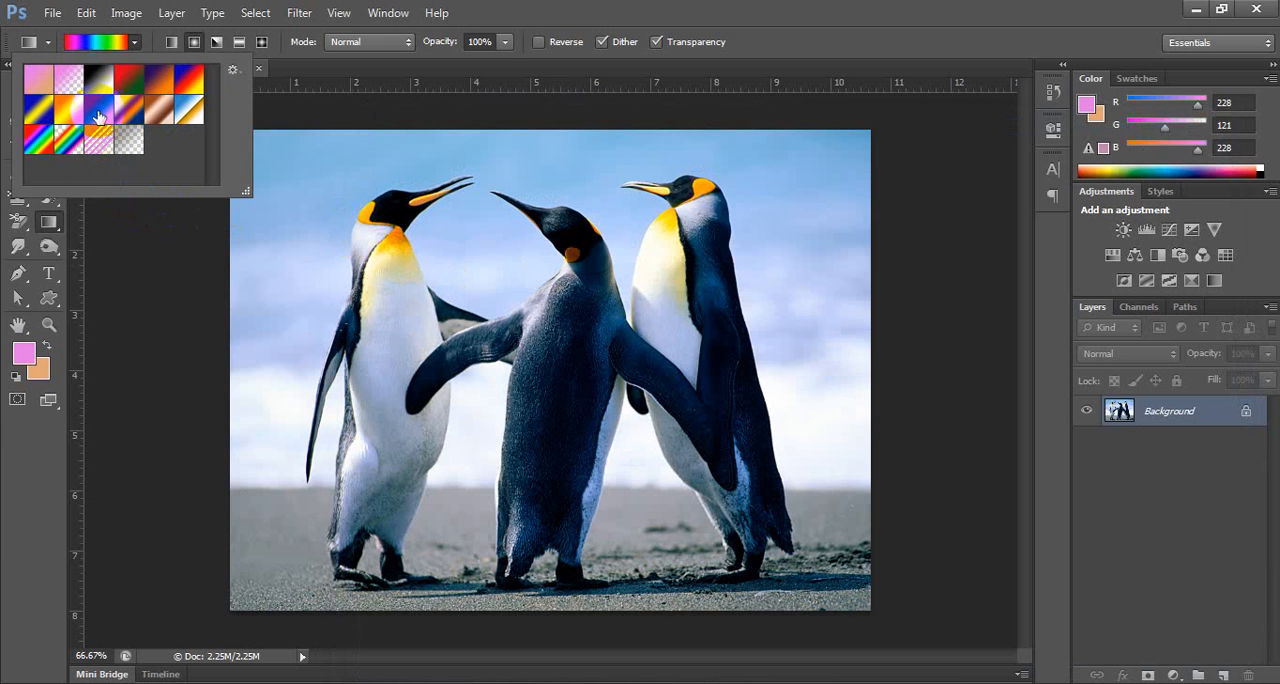
Try the violet, green and orange preset as a radial gradient across the Background, and undo the fill.
{"action": "left_click", "coordinate": [99, 110]}
{"action": "left_click_drag", "start_coordinate": [548, 337], "coordinate": [822, 656]}
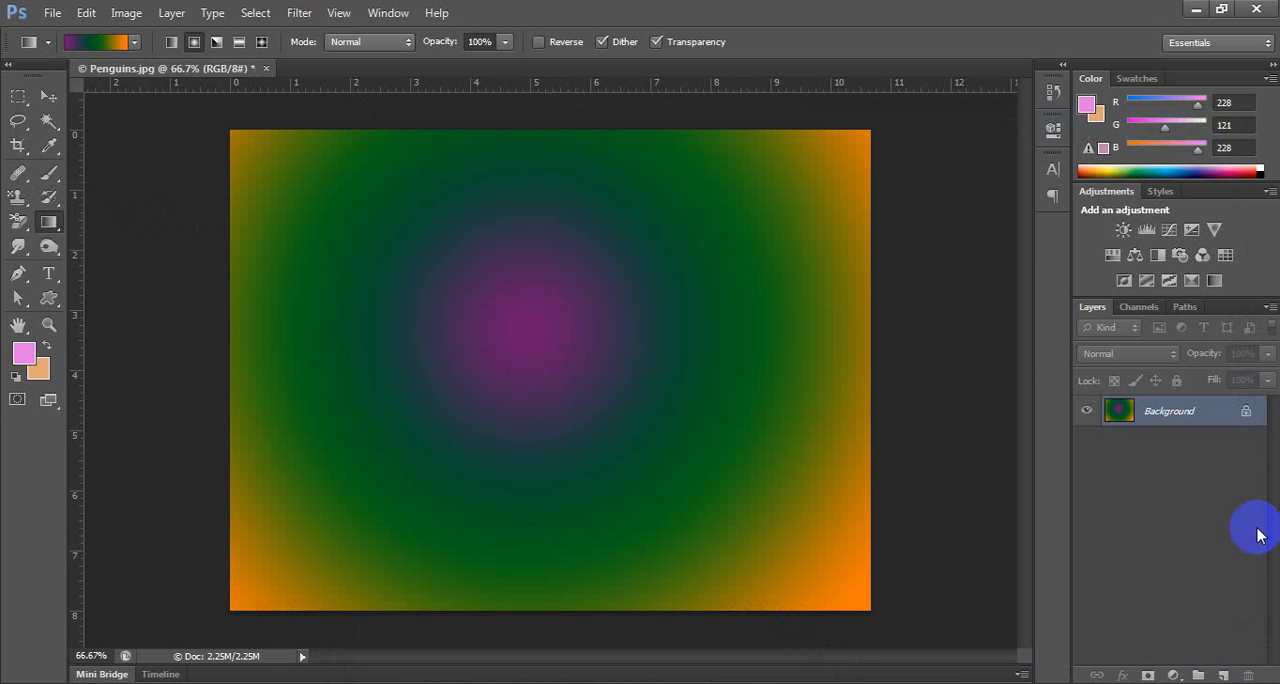
{"action": "key", "text": "ctrl+z"}
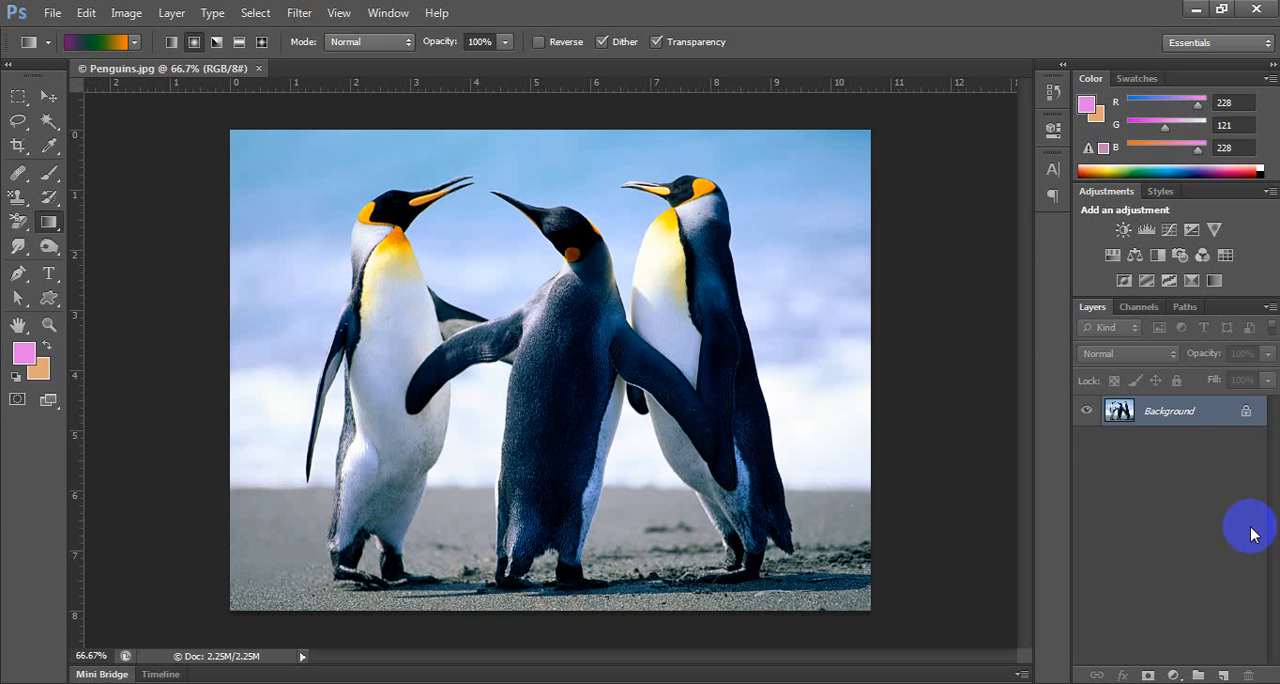
Add a new layer, fill it with the violet, green and orange radial gradient, and toggle its visibility over the penguins photo.
{"action": "left_click", "coordinate": [1223, 676]}
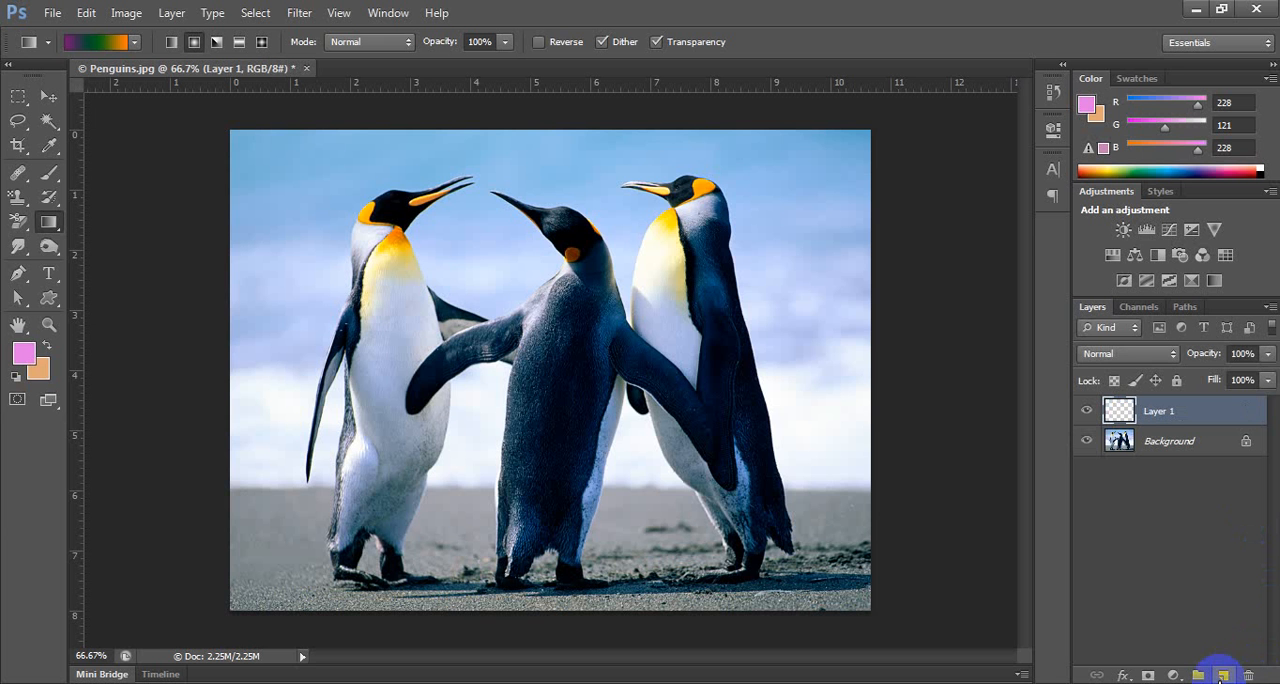
{"action": "left_click_drag", "start_coordinate": [557, 340], "coordinate": [643, 645]}
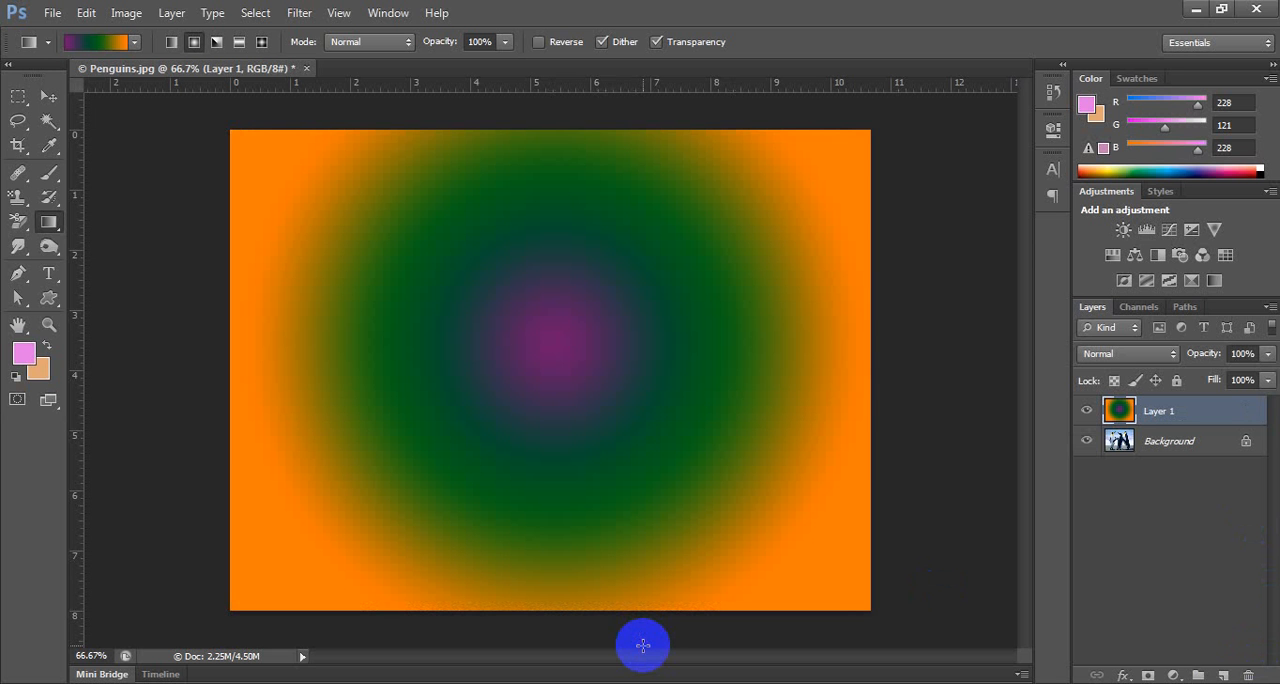
{"action": "left_click", "coordinate": [1088, 412]}
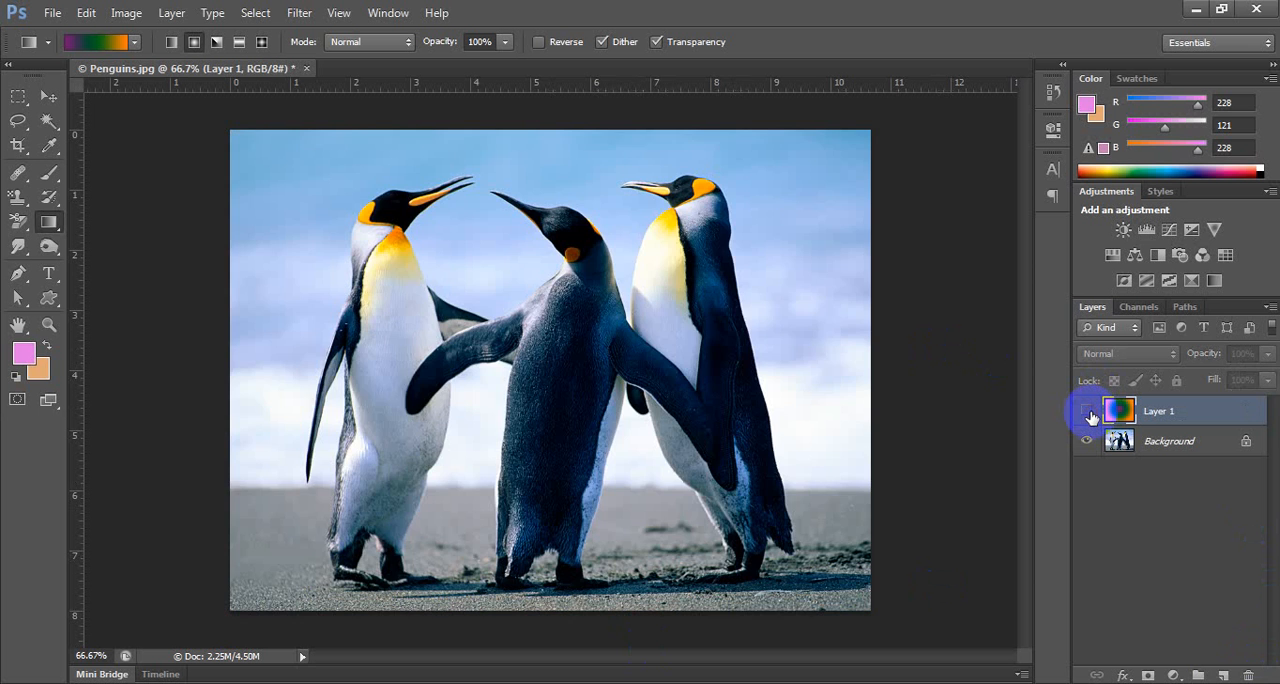
{"action": "left_click", "coordinate": [1088, 412]}
{"action": "left_click", "coordinate": [1088, 412]}
{"action": "left_click", "coordinate": [1088, 412]}
Try moving the gradient layer with the Move tool, and undo the move.
{"action": "left_click", "coordinate": [48, 96]}
{"action": "mouse_move", "coordinate": [306, 223]}
{"action": "left_mouse_down"}
{"action": "mouse_move", "coordinate": [594, 414]}
{"action": "mouse_move", "coordinate": [679, 507]}
{"action": "mouse_move", "coordinate": [314, 581]}
{"action": "mouse_move", "coordinate": [557, 452]}
{"action": "mouse_move", "coordinate": [546, 492]}
{"action": "mouse_move", "coordinate": [597, 401]}
{"action": "left_mouse_up"}
{"action": "key", "text": "ctrl+z"}
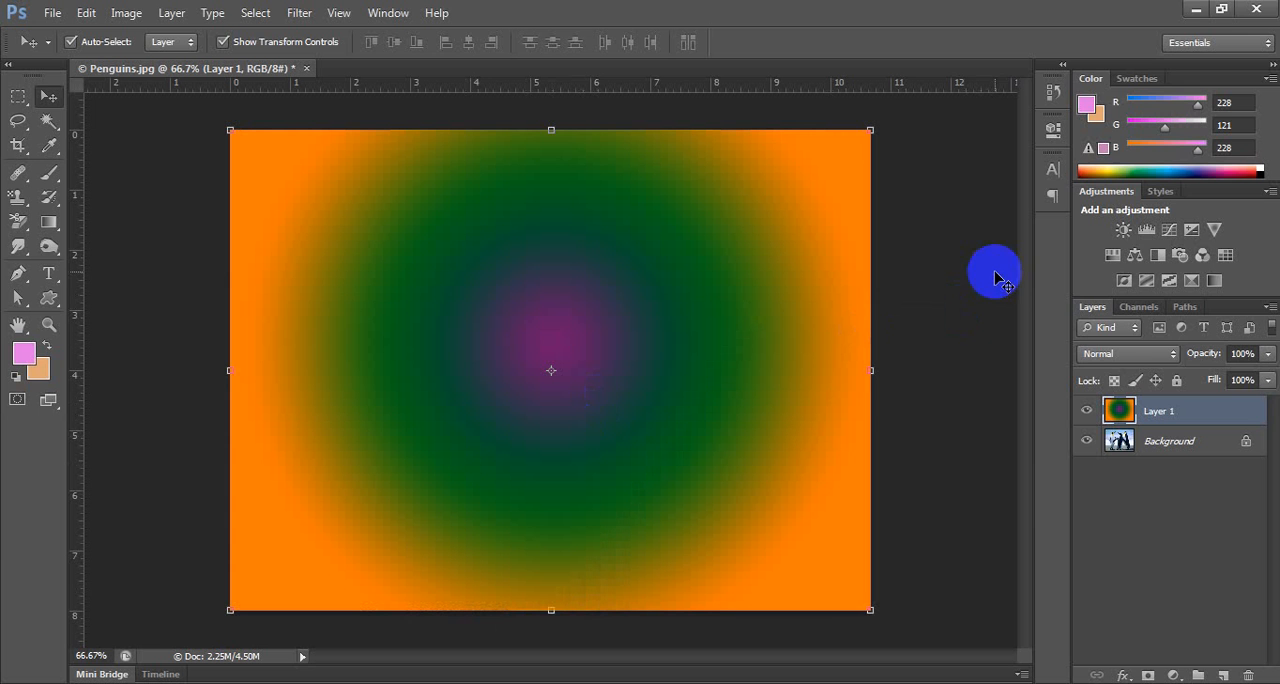
Preview successive blending modes on the gradient layer, from Dissolve through Darken and Darker Color to Color Dodge.
{"action": "left_click", "coordinate": [1148, 353]}
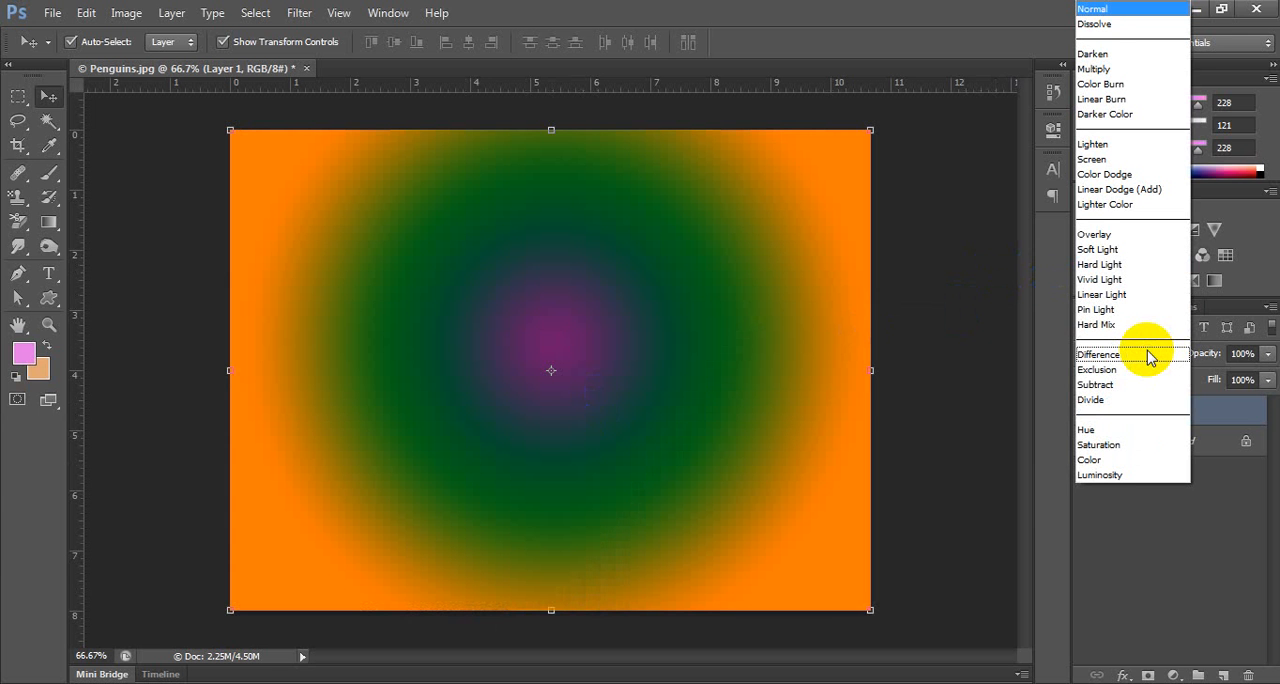
{"action": "left_click", "coordinate": [1125, 23]}
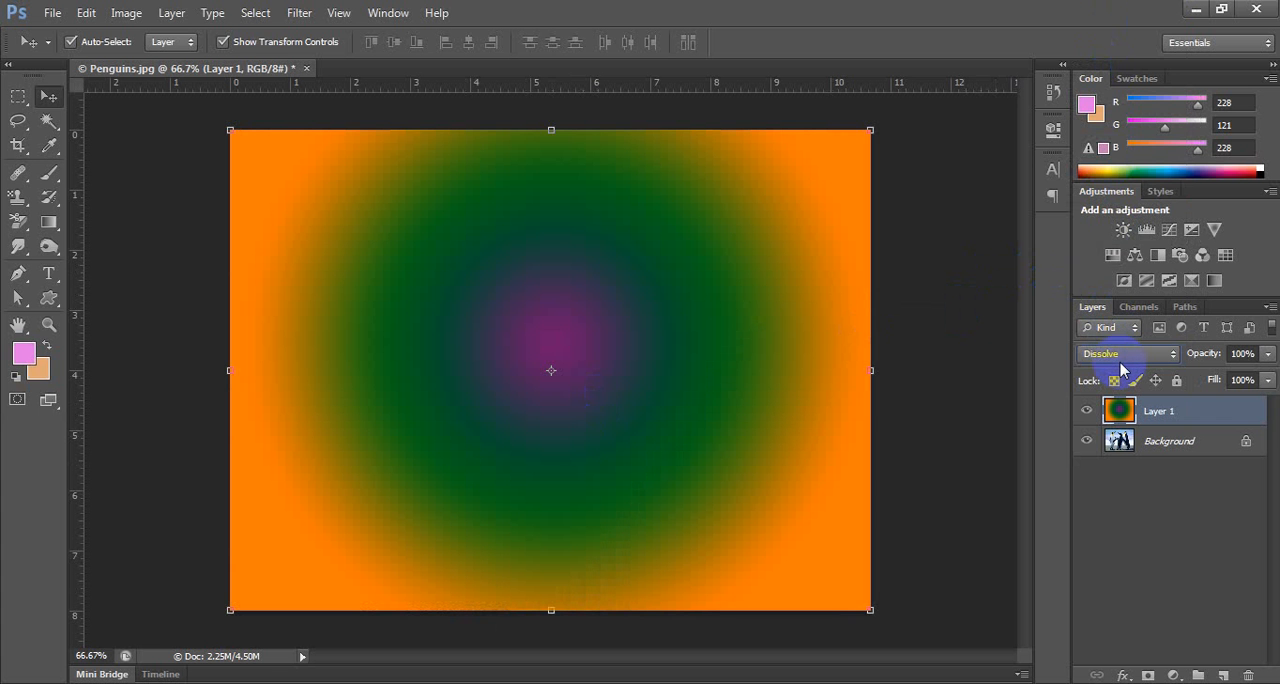
{"action": "key", "text": "Down"}
{"action": "key", "text": "Down"}
{"action": "key", "text": "Down"}
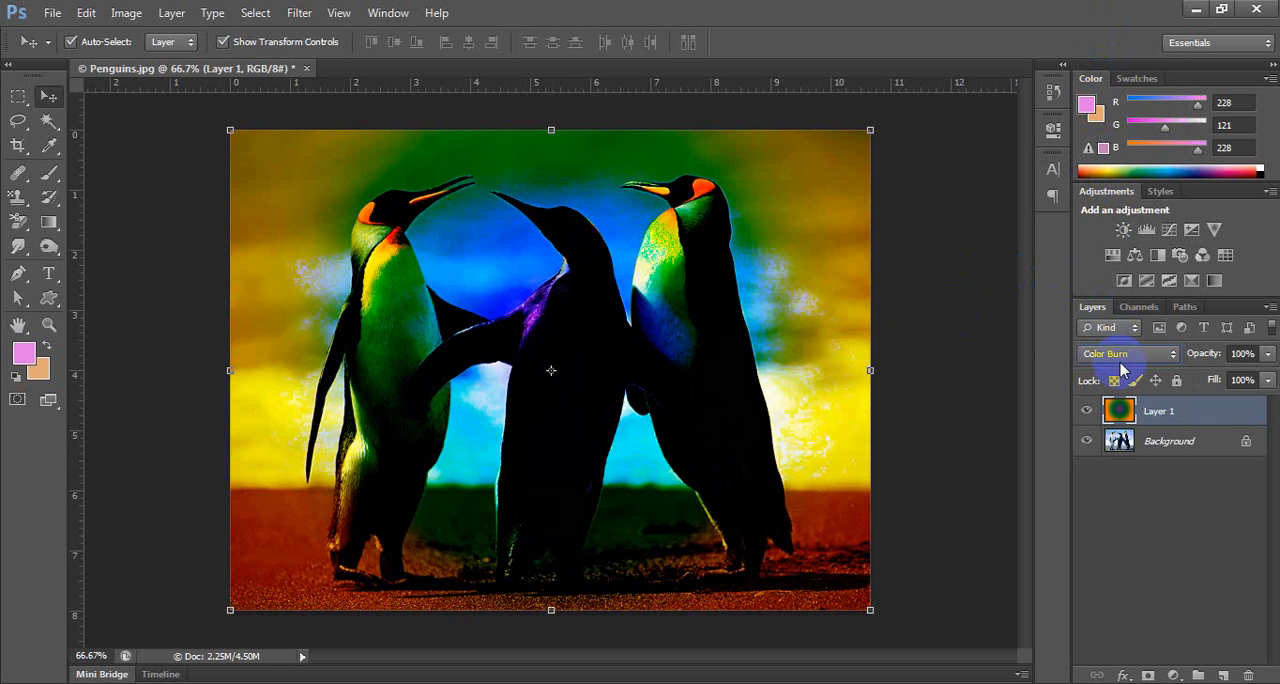
{"action": "key", "text": "Down"}
{"action": "key", "text": "Down"}
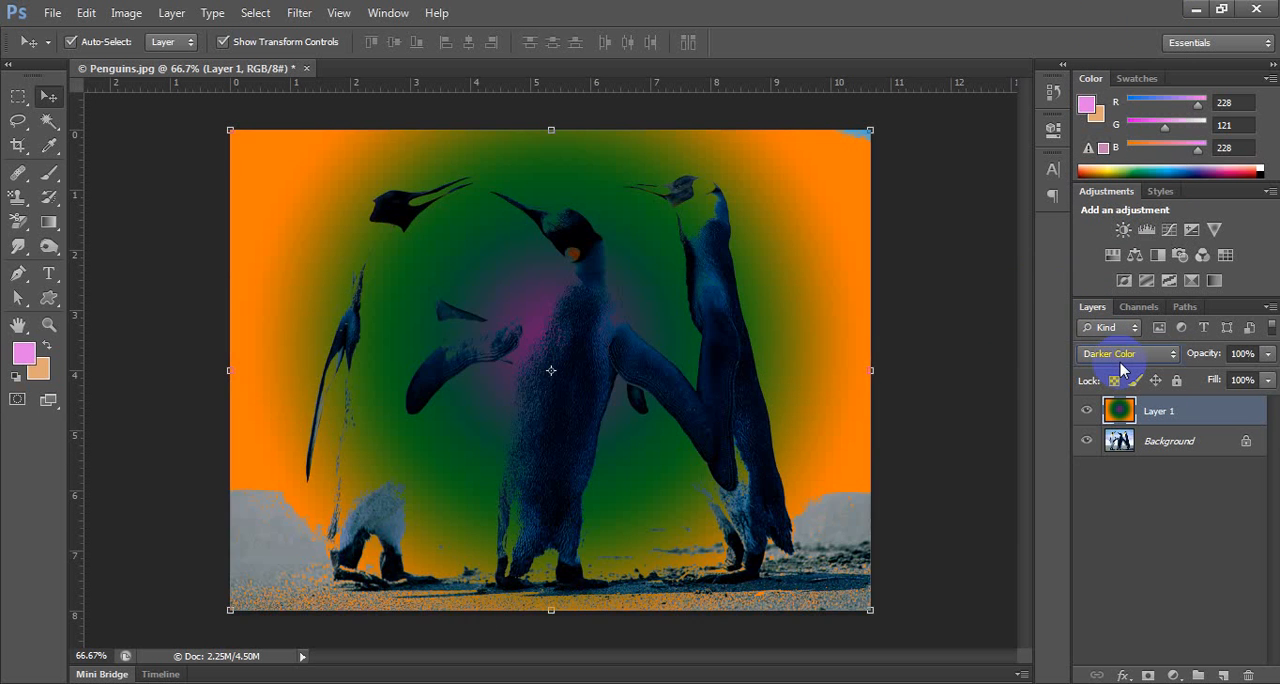
{"action": "key", "text": "Down"}
{"action": "key", "text": "Down"}
{"action": "key", "text": "Down"}
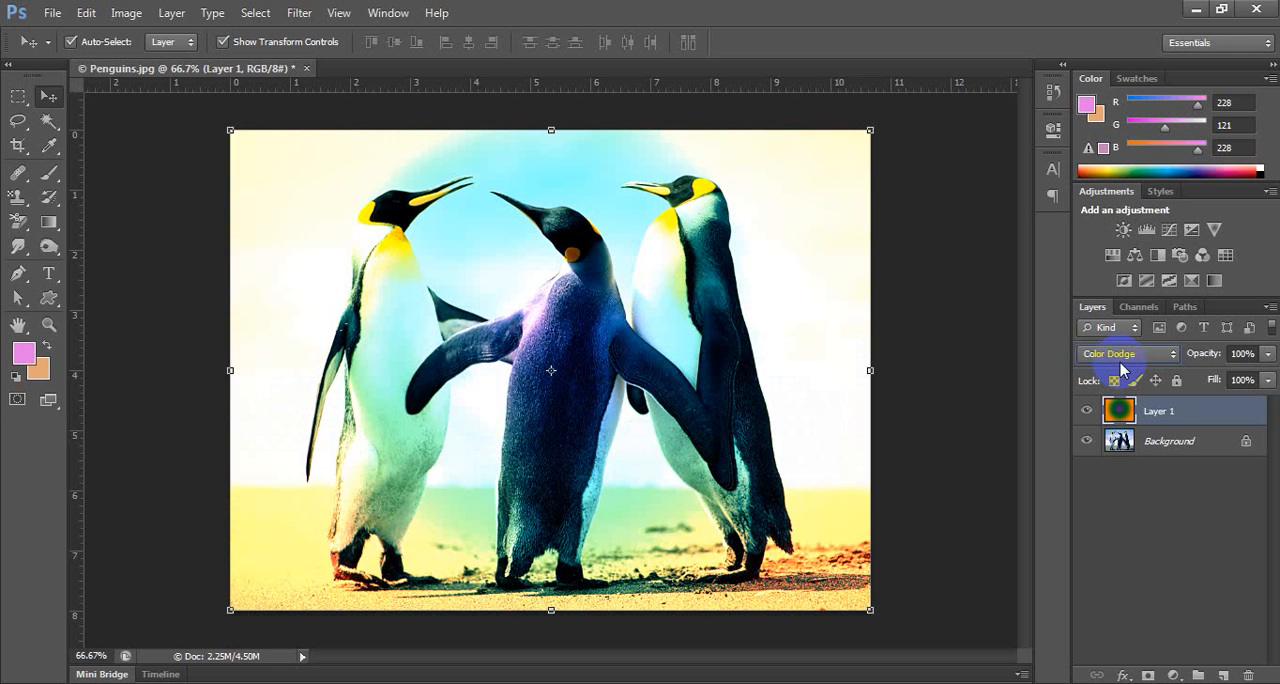
Set the gradient layer's blending mode to Overlay and deselect the layer.
{"action": "left_click", "coordinate": [1121, 362]}
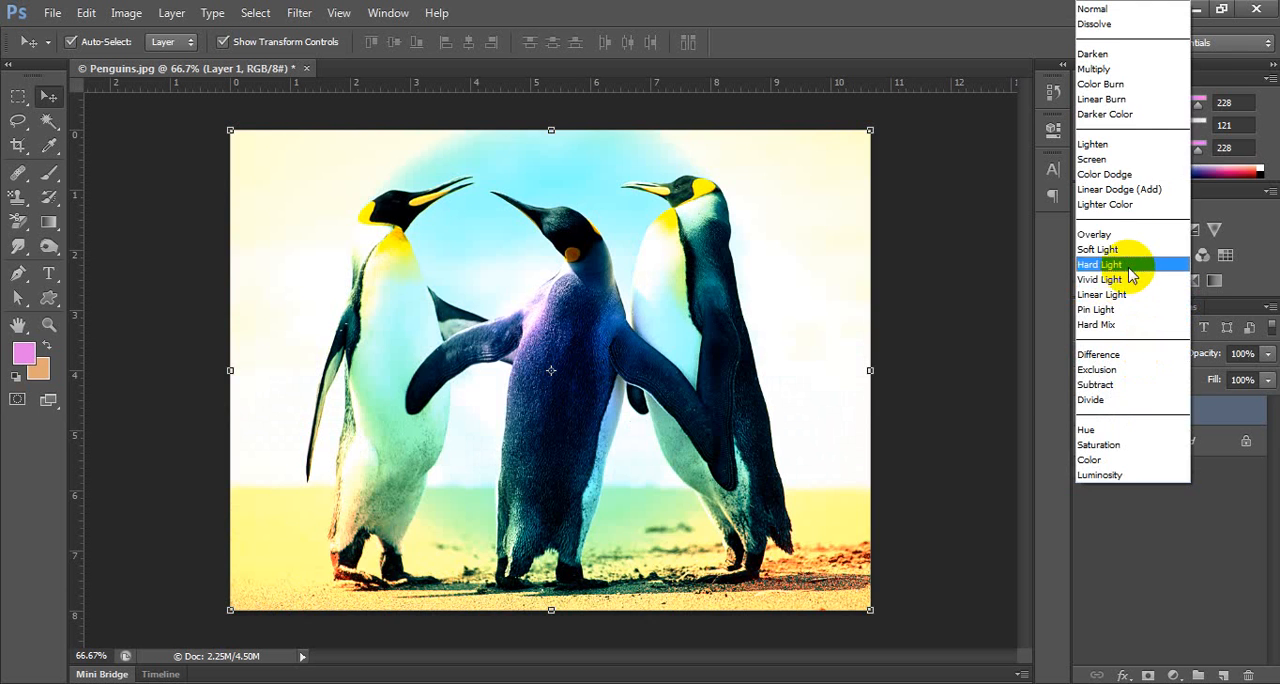
{"action": "left_click", "coordinate": [1133, 236]}
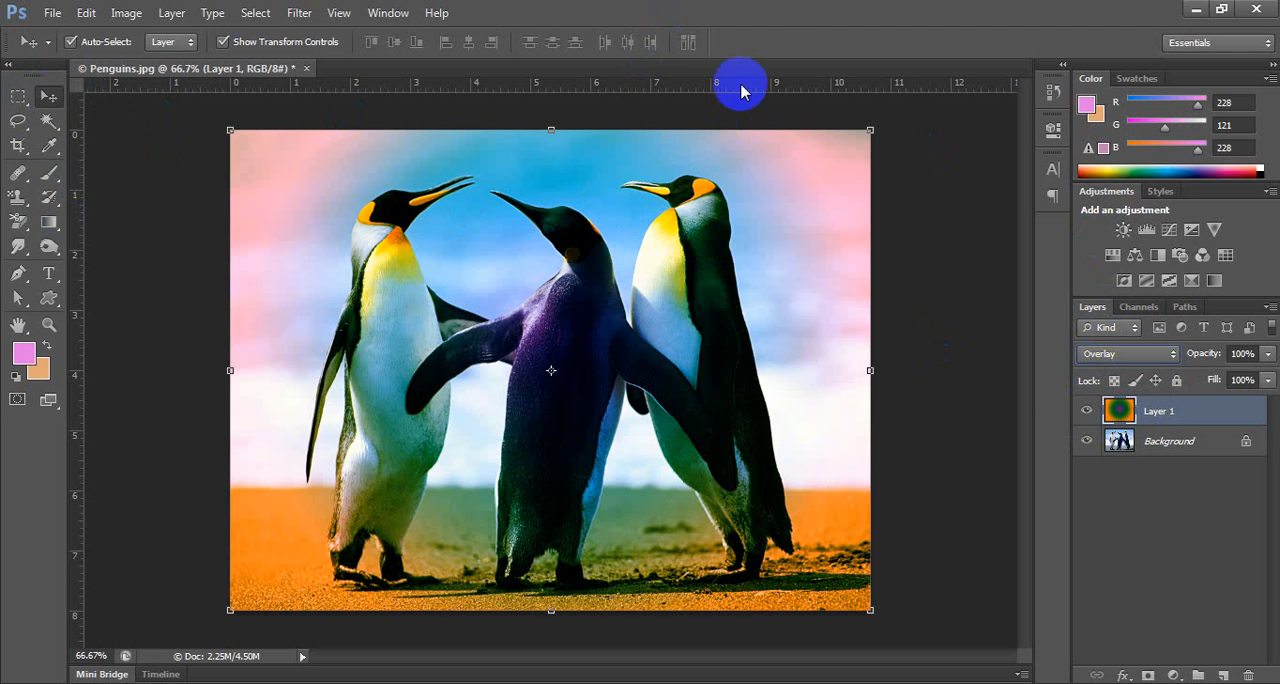
{"action": "left_click", "coordinate": [934, 189]}
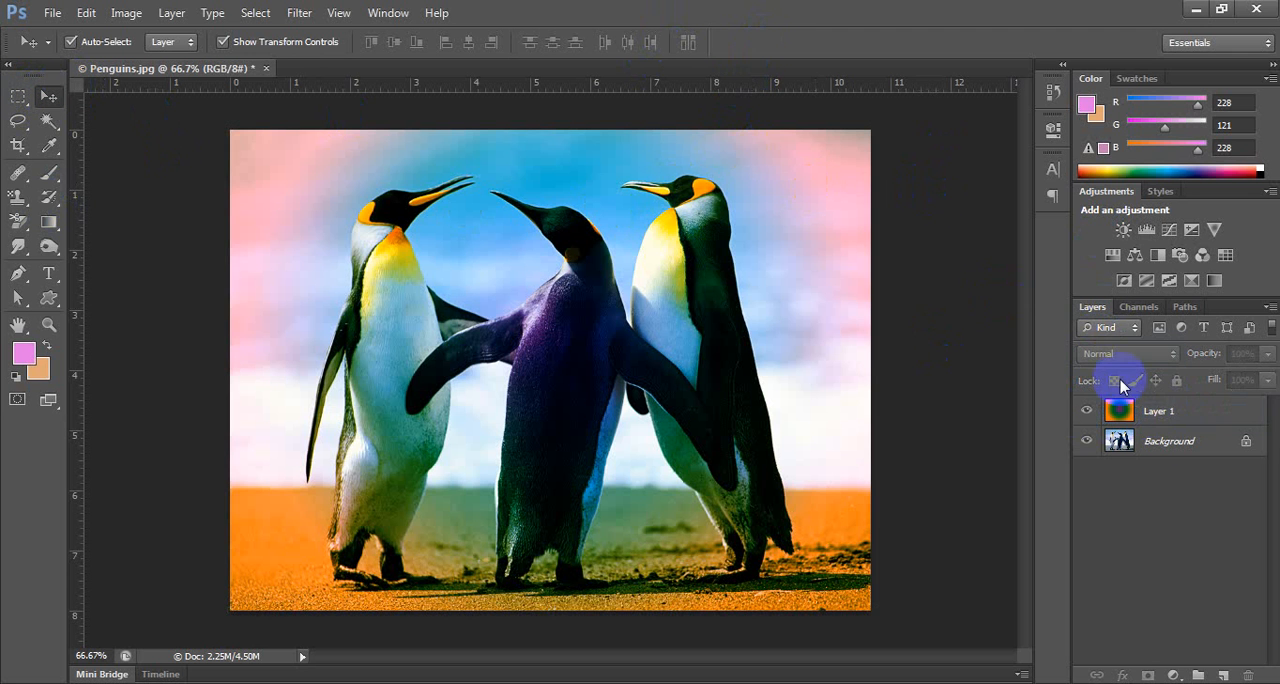
Delete the gradient layer above the penguins photo.
{"action": "left_click", "coordinate": [1180, 414]}
{"action": "left_click", "coordinate": [1248, 675]}
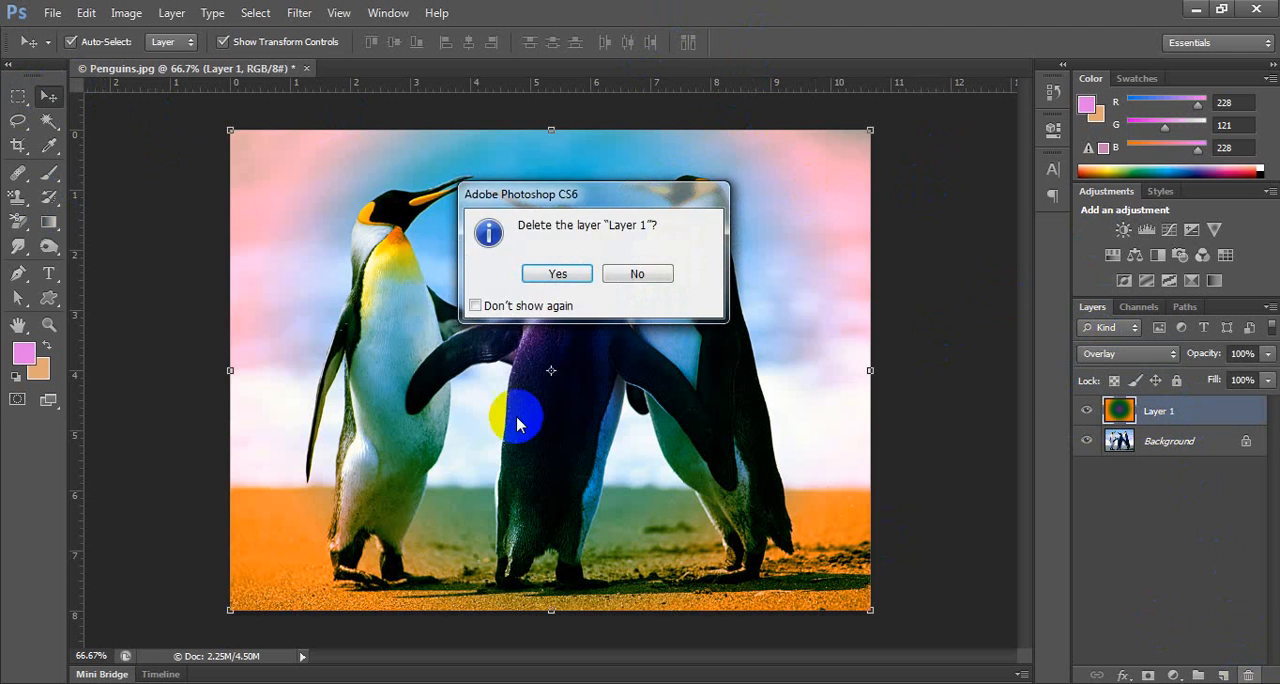
{"action": "left_click", "coordinate": [557, 273]}
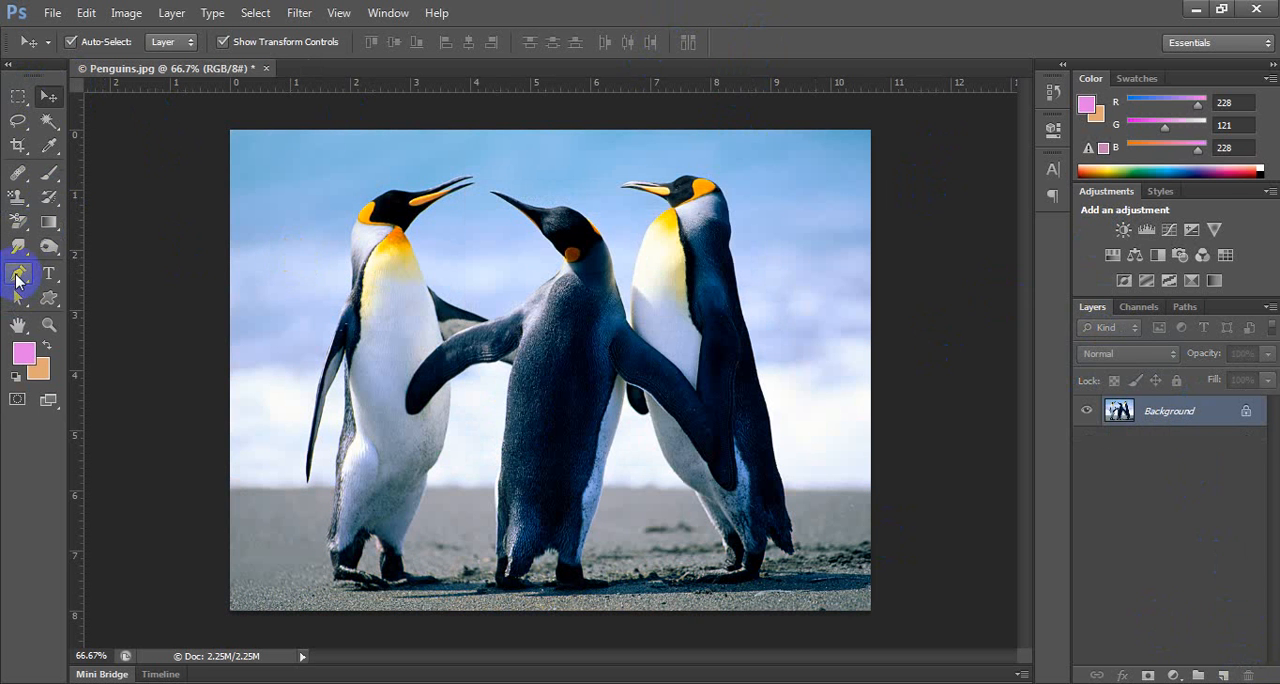
Select the Pen tool, duplicate the Background photo onto a new layer, and hide the Background.
{"action": "left_click", "coordinate": [17, 278]}
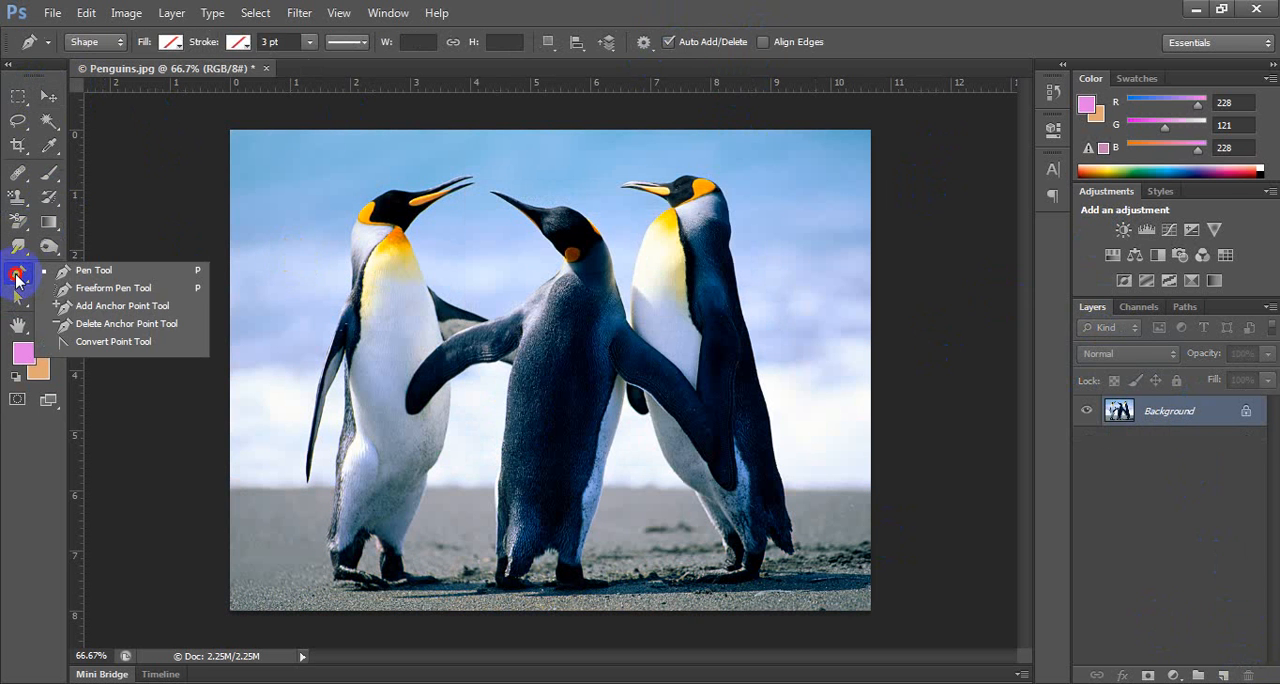
{"action": "left_click", "coordinate": [570, 16]}
{"action": "key", "text": "ctrl+j"}
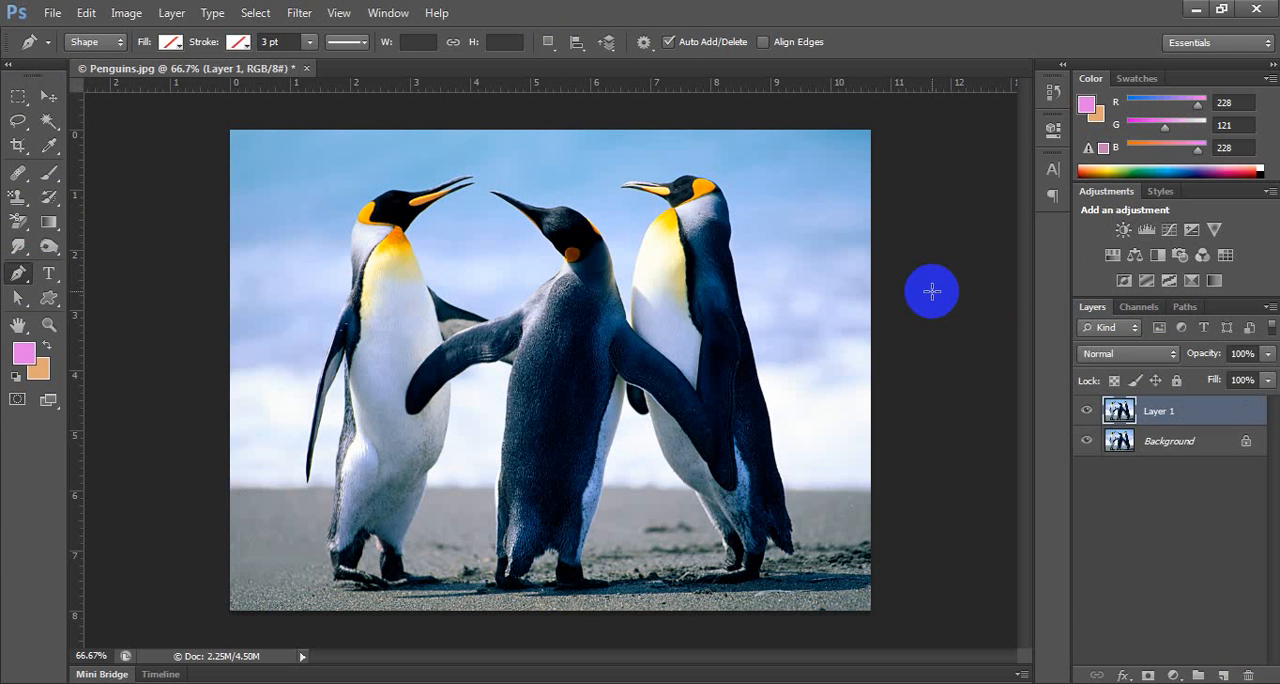
{"action": "left_click", "coordinate": [1087, 442]}
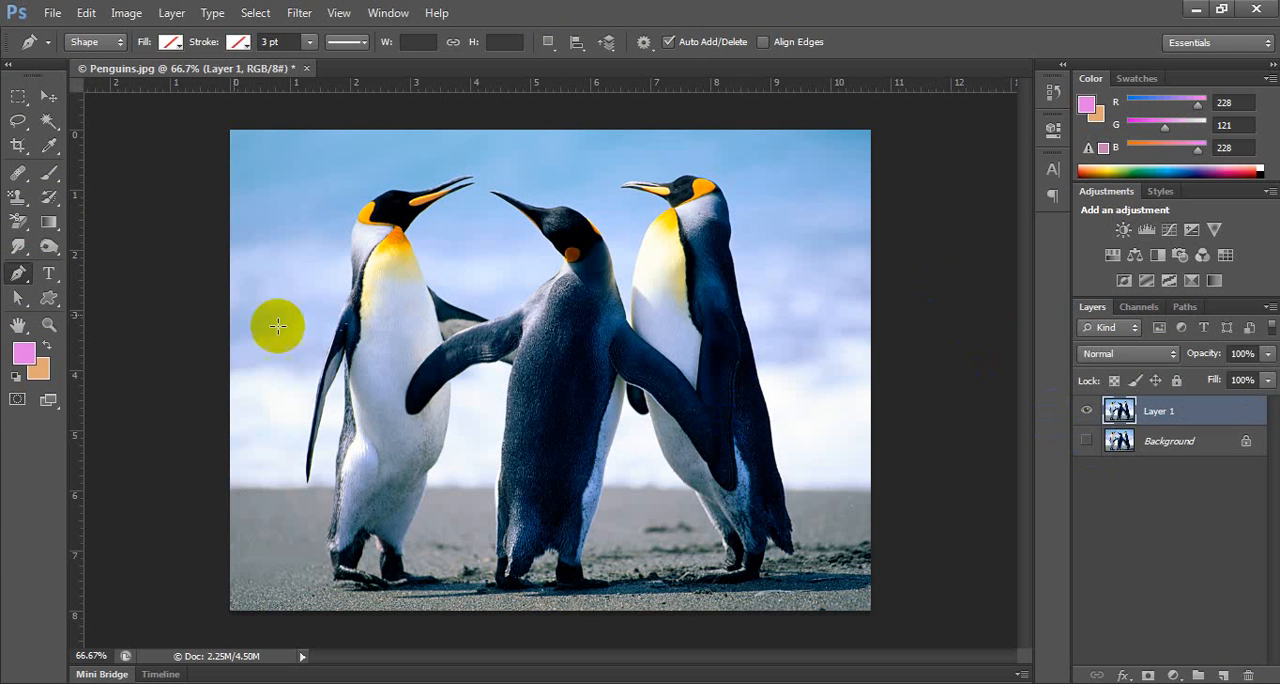
Set the Pen tool's drawing mode to Path.
{"action": "left_click_drag", "start_coordinate": [22, 284], "coordinate": [86, 263]}
{"action": "left_click", "coordinate": [101, 44]}
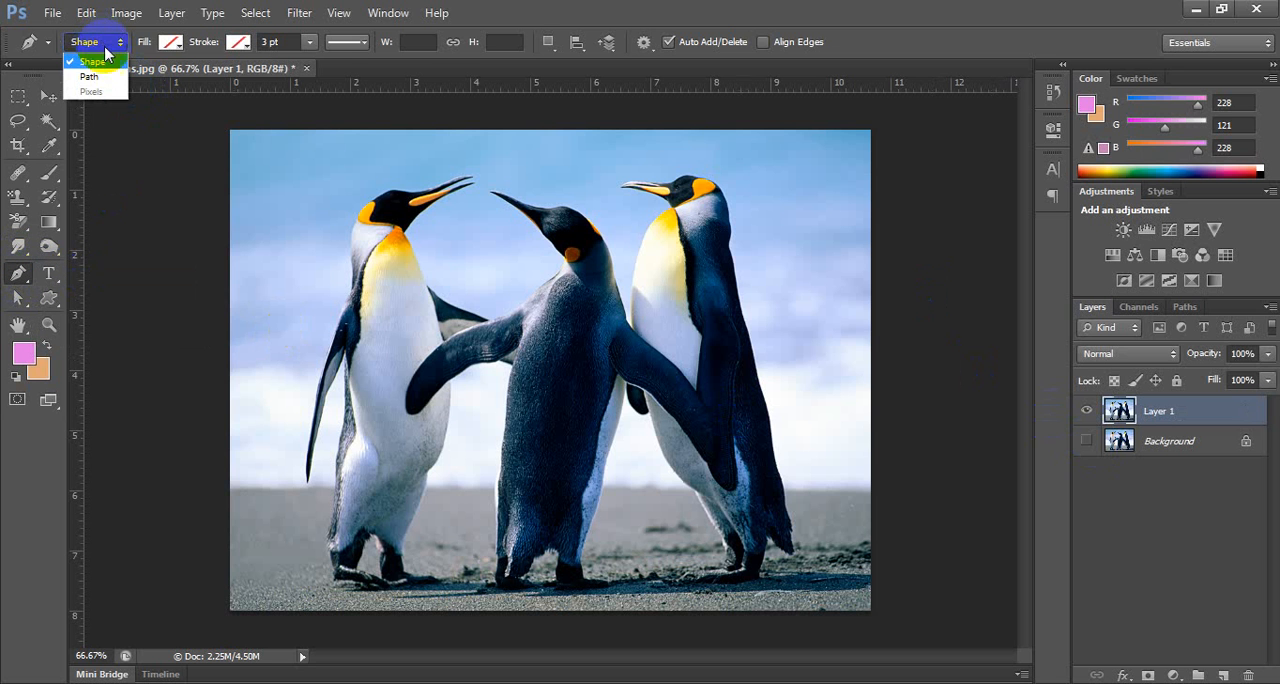
{"action": "left_click", "coordinate": [106, 84]}
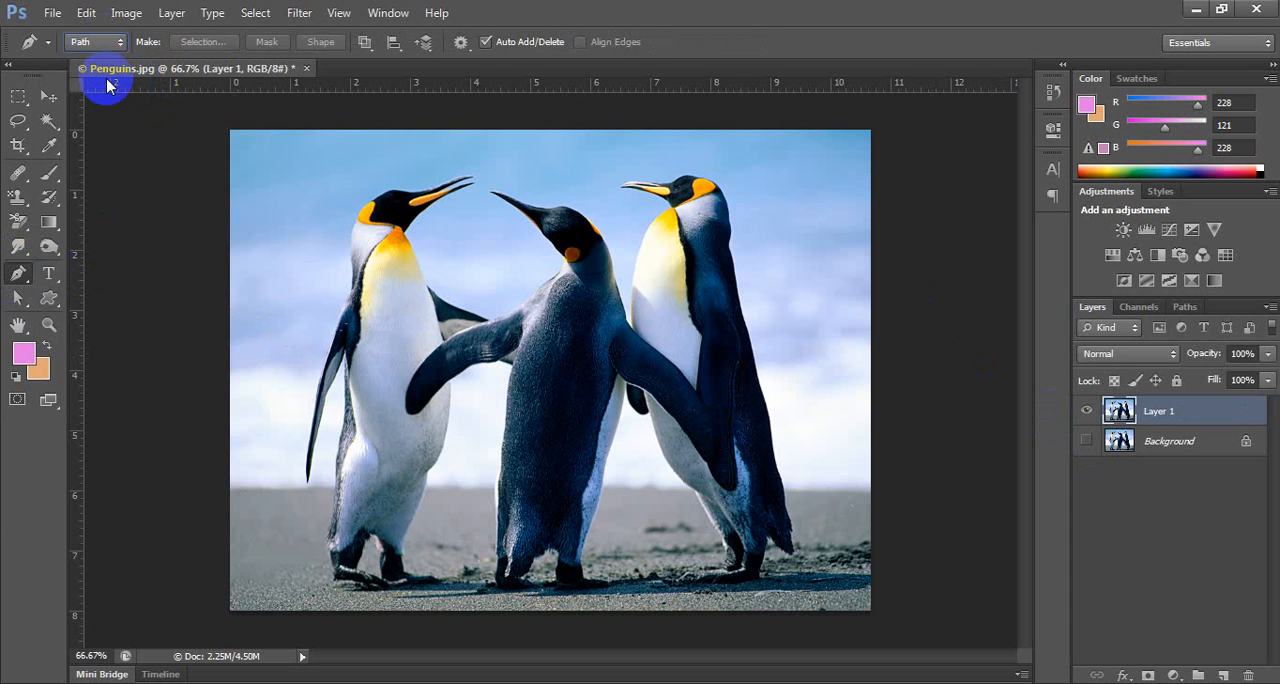
Start a Pen path at the middle penguin's left foot and trace up its body and along the left flipper's underside to the tip.
{"action": "right_click", "coordinate": [18, 273]}
{"action": "left_click", "coordinate": [70, 278]}
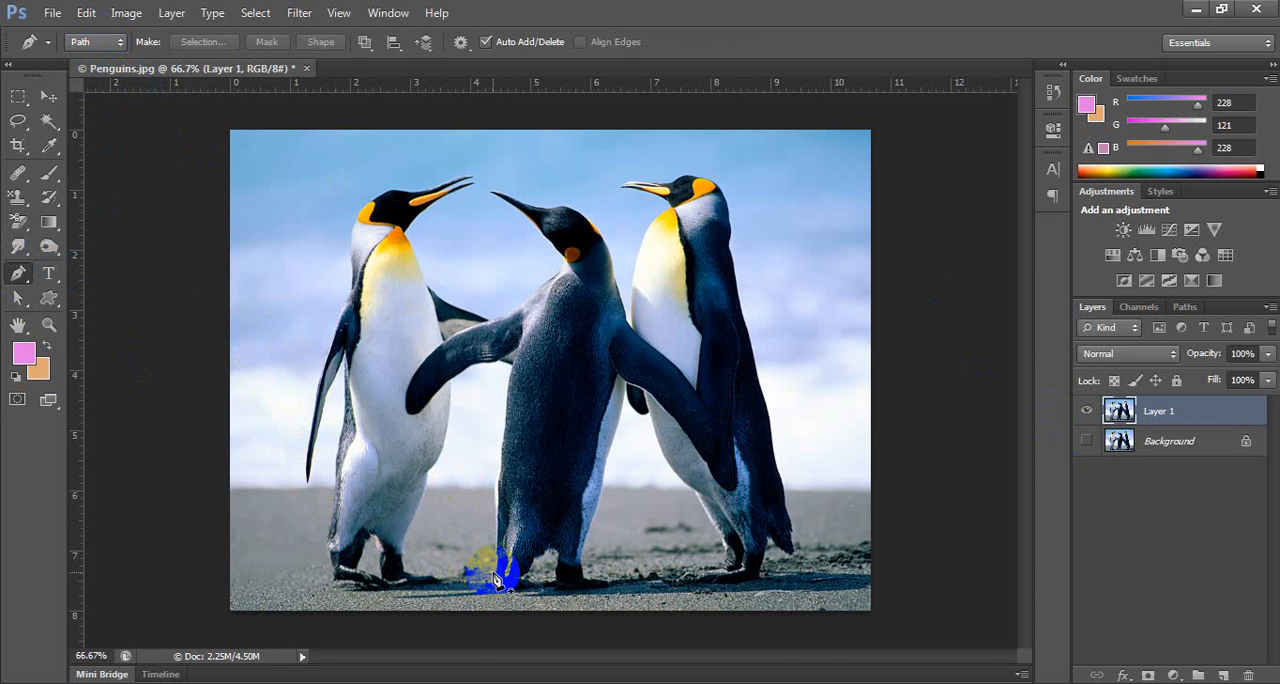
{"action": "key", "text": "ctrl+plus"}
{"action": "left_click_drag", "start_coordinate": [495, 552], "coordinate": [518, 447]}
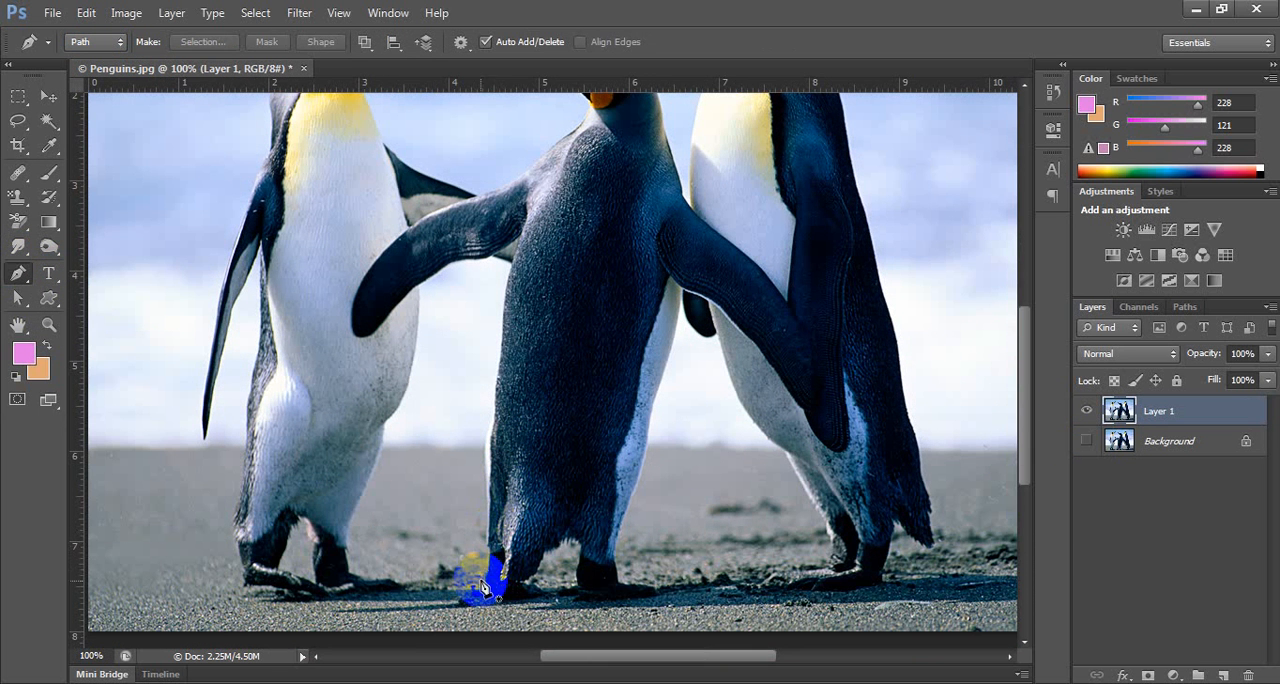
{"action": "left_click", "coordinate": [489, 588]}
{"action": "left_click", "coordinate": [489, 432]}
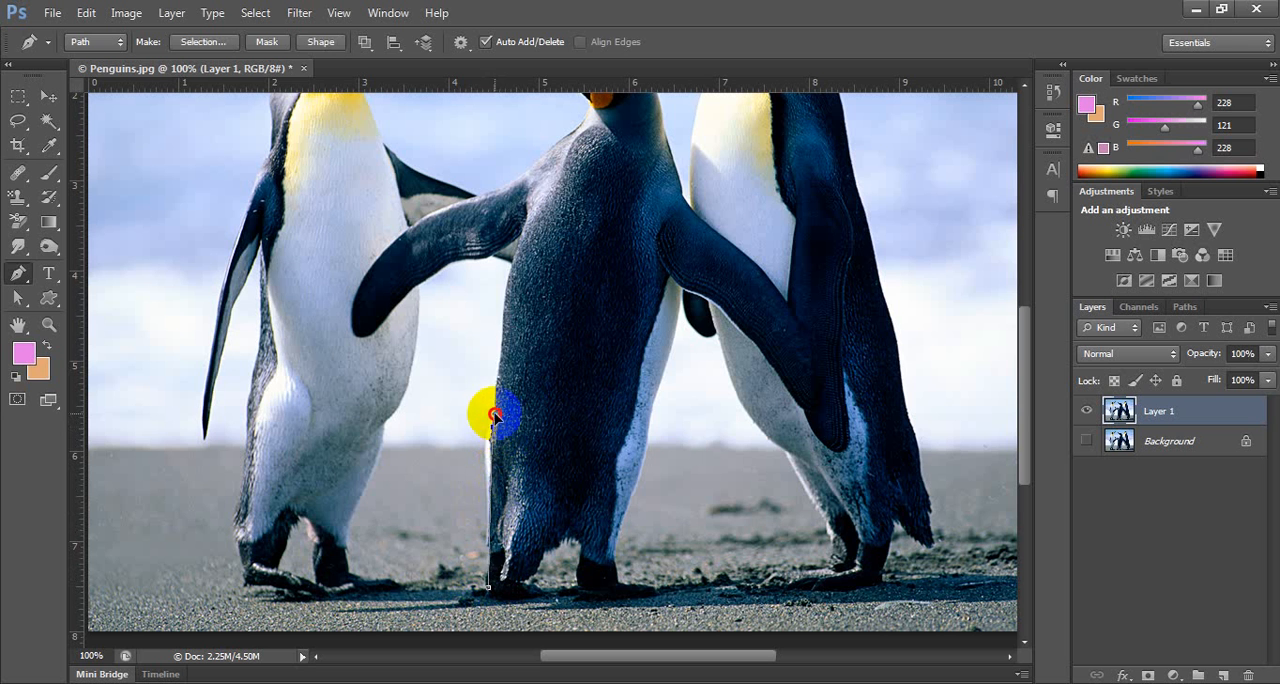
{"action": "left_click", "coordinate": [504, 326]}
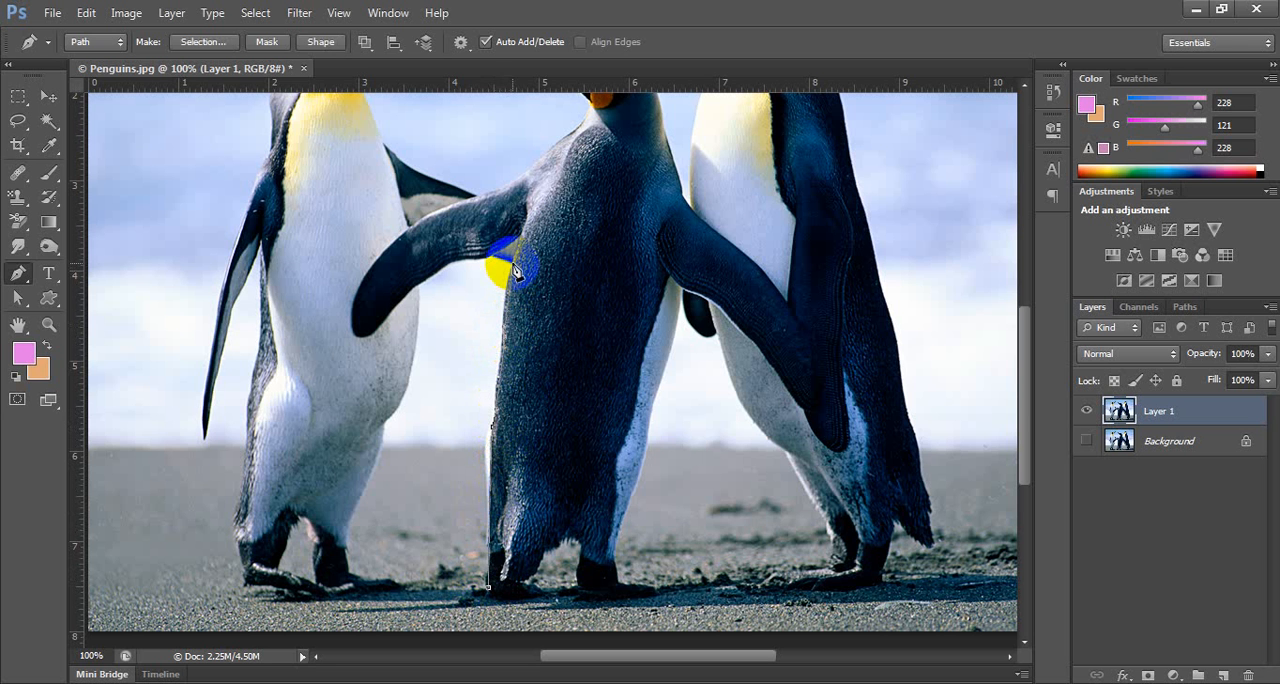
{"action": "left_click_drag", "start_coordinate": [511, 258], "coordinate": [430, 274]}
{"action": "left_click_drag", "start_coordinate": [384, 321], "coordinate": [374, 331]}
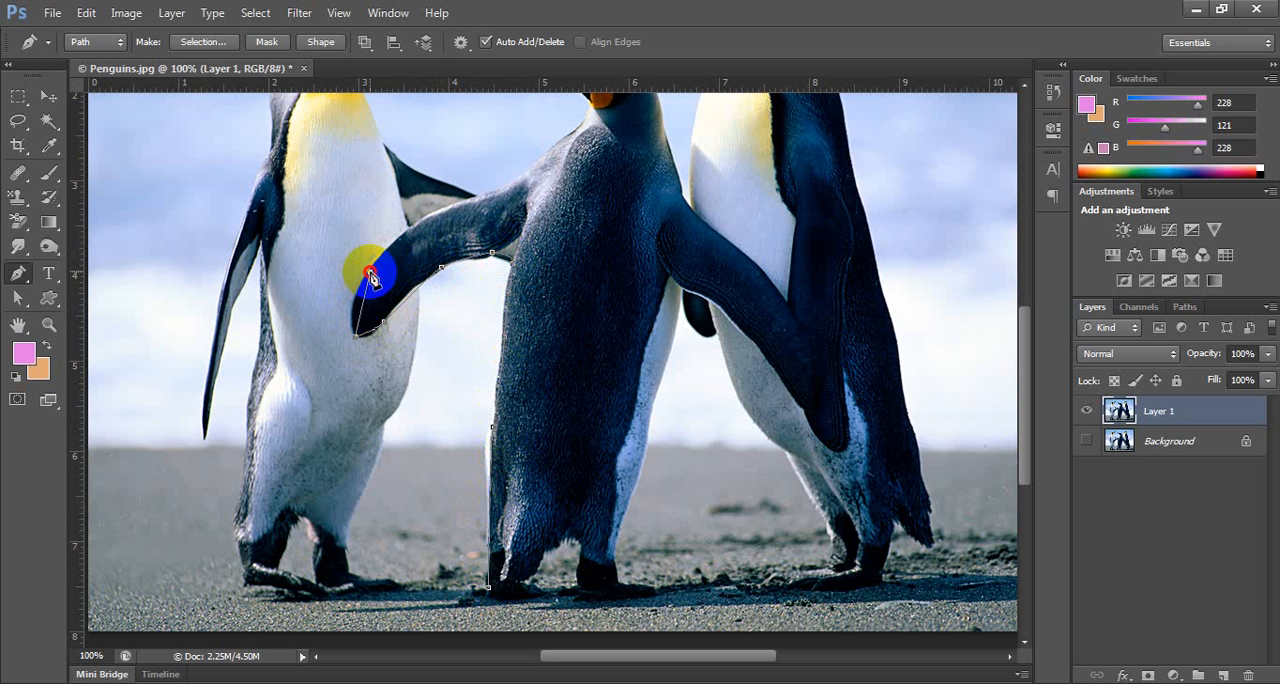
Continue the path along the upper edge of the middle penguin's left flipper up to the shoulder.
{"action": "left_click_drag", "start_coordinate": [369, 271], "coordinate": [404, 249]}
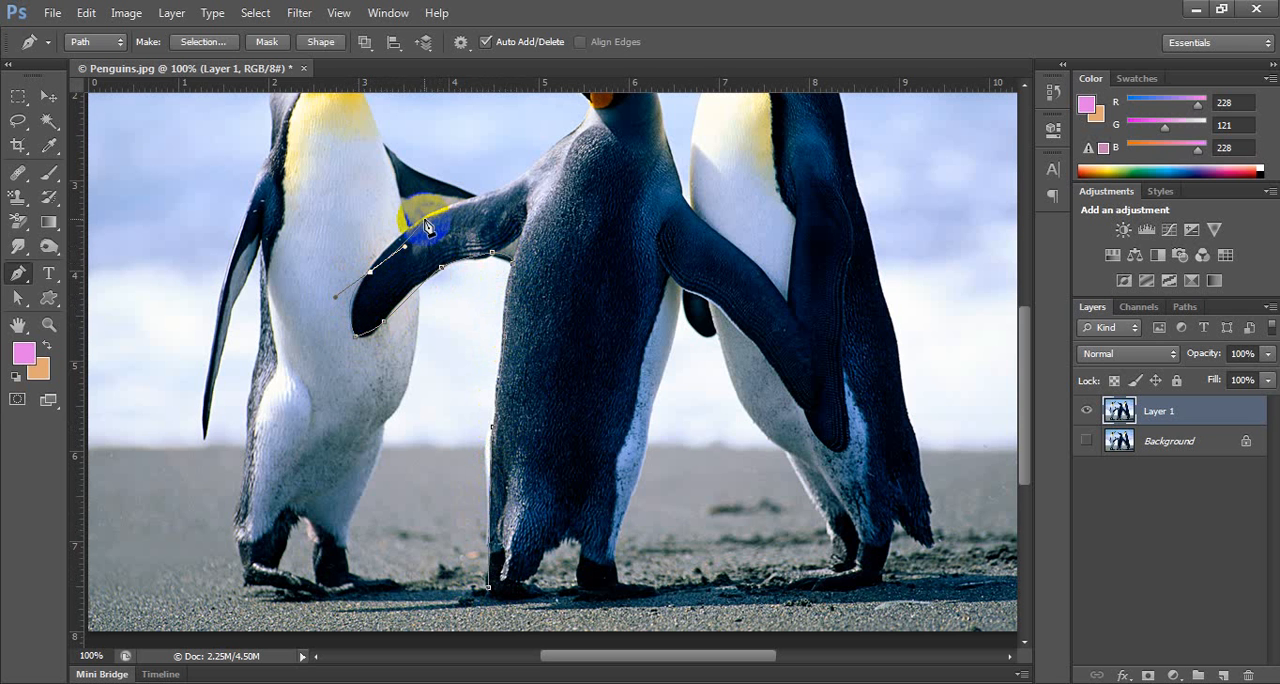
{"action": "left_click_drag", "start_coordinate": [404, 247], "coordinate": [388, 245]}
{"action": "left_click_drag", "start_coordinate": [476, 196], "coordinate": [548, 302]}
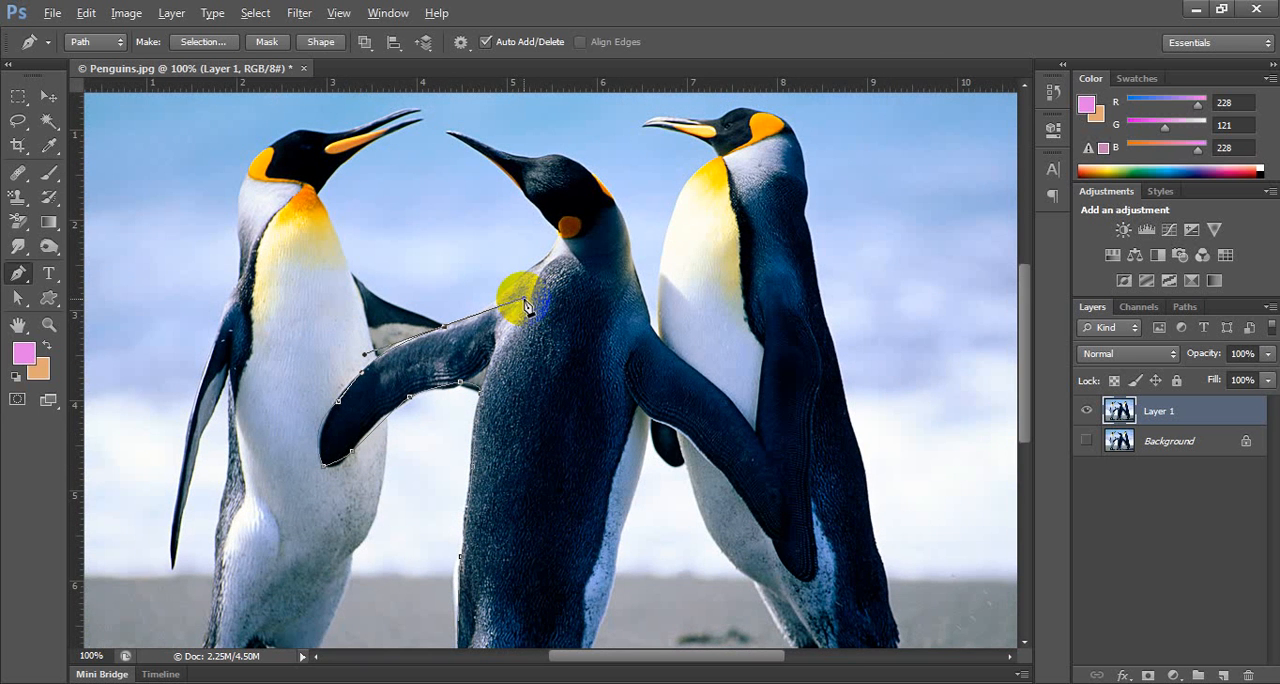
{"action": "left_click_drag", "start_coordinate": [524, 299], "coordinate": [504, 293]}
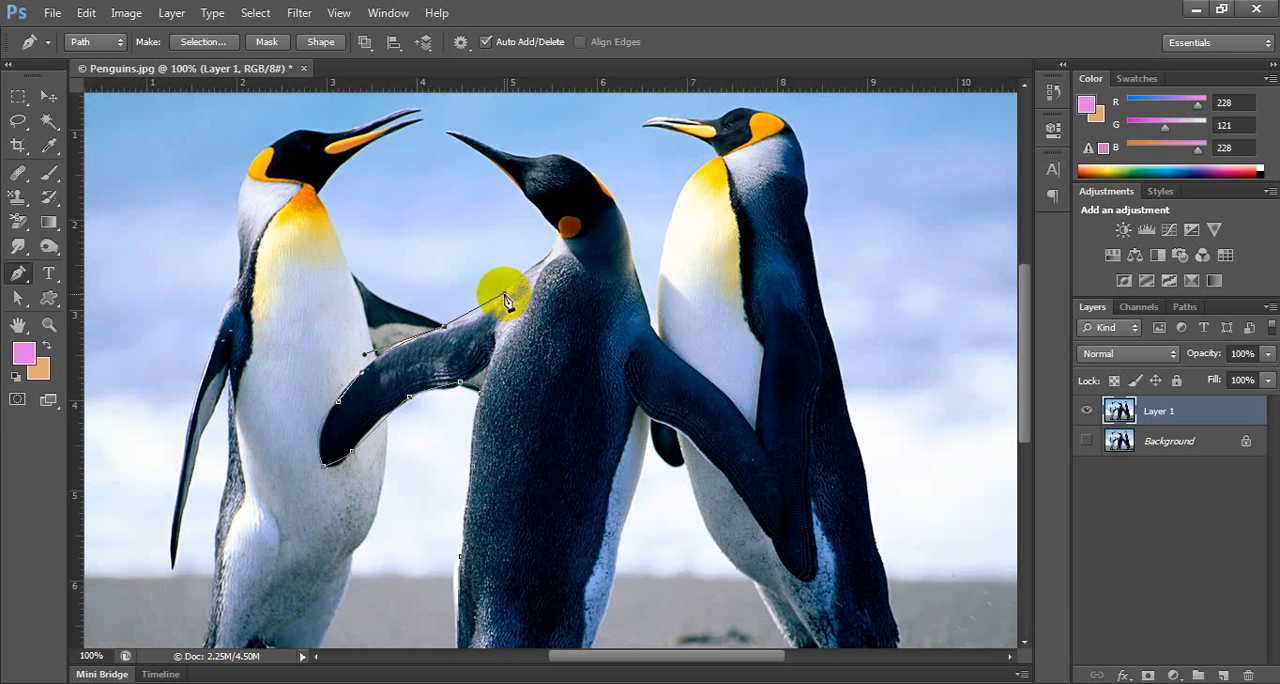
Trace the path up the middle penguin's throat, around the beak tip, and over the head to its back.
{"action": "left_click", "coordinate": [560, 250]}
{"action": "left_click_drag", "start_coordinate": [528, 199], "coordinate": [519, 196]}
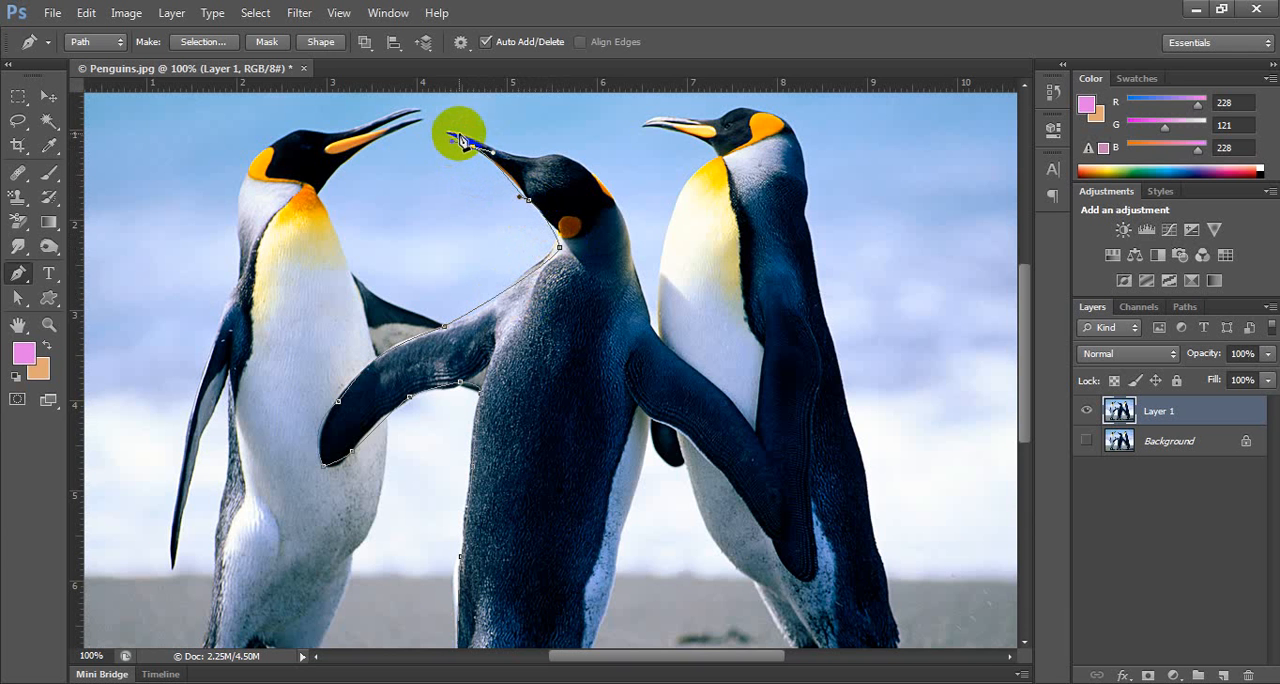
{"action": "left_click_drag", "start_coordinate": [457, 133], "coordinate": [530, 163]}
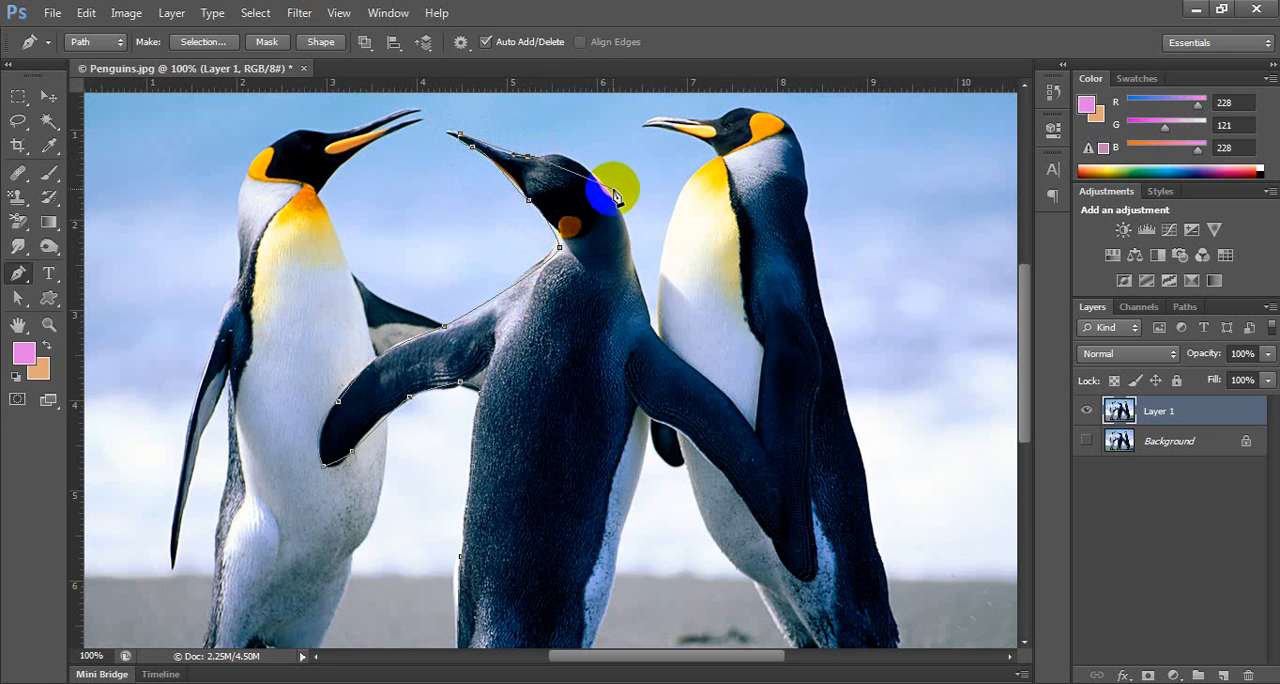
{"action": "left_click_drag", "start_coordinate": [609, 192], "coordinate": [637, 245]}
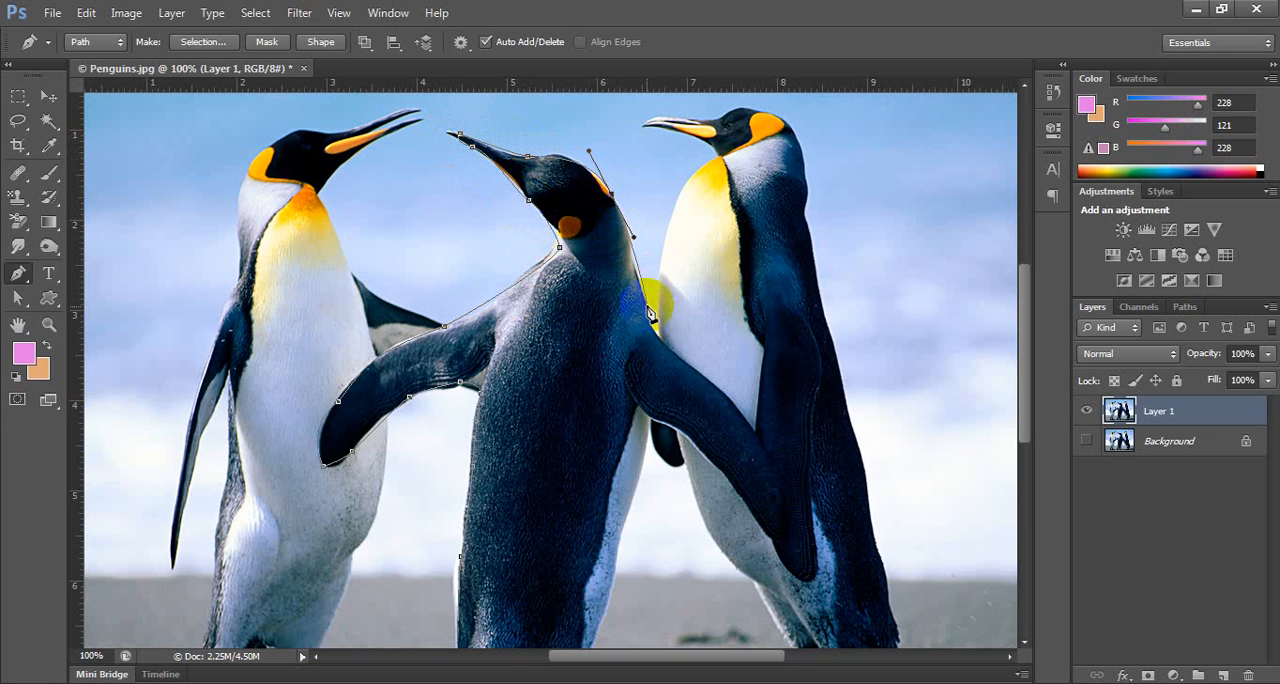
Trace the path down the back of the neck and around the middle penguin's right flipper, ending where the flipper's underside meets the body.
{"action": "left_click_drag", "start_coordinate": [647, 315], "coordinate": [652, 332]}
{"action": "left_click", "coordinate": [712, 388]}
{"action": "left_click_drag", "start_coordinate": [712, 390], "coordinate": [730, 400]}
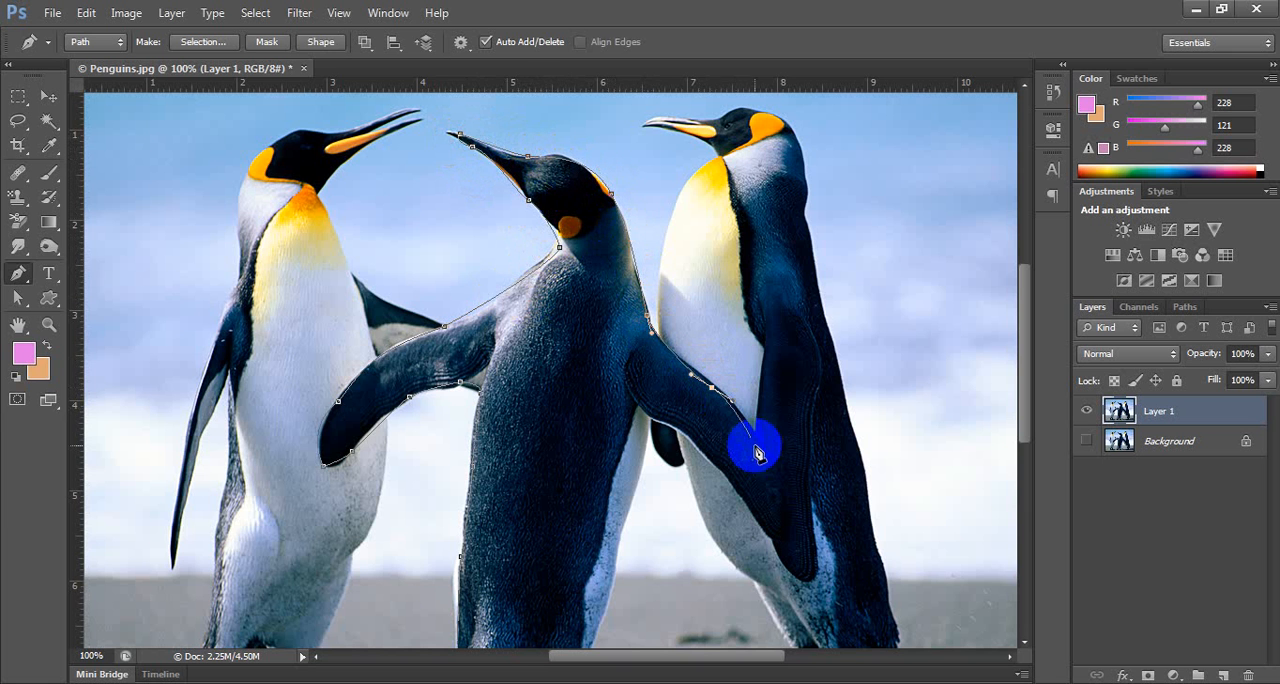
{"action": "left_click_drag", "start_coordinate": [789, 480], "coordinate": [796, 498]}
{"action": "left_click", "coordinate": [822, 564]}
{"action": "left_click_drag", "start_coordinate": [819, 556], "coordinate": [784, 565]}
{"action": "left_click", "coordinate": [761, 523]}
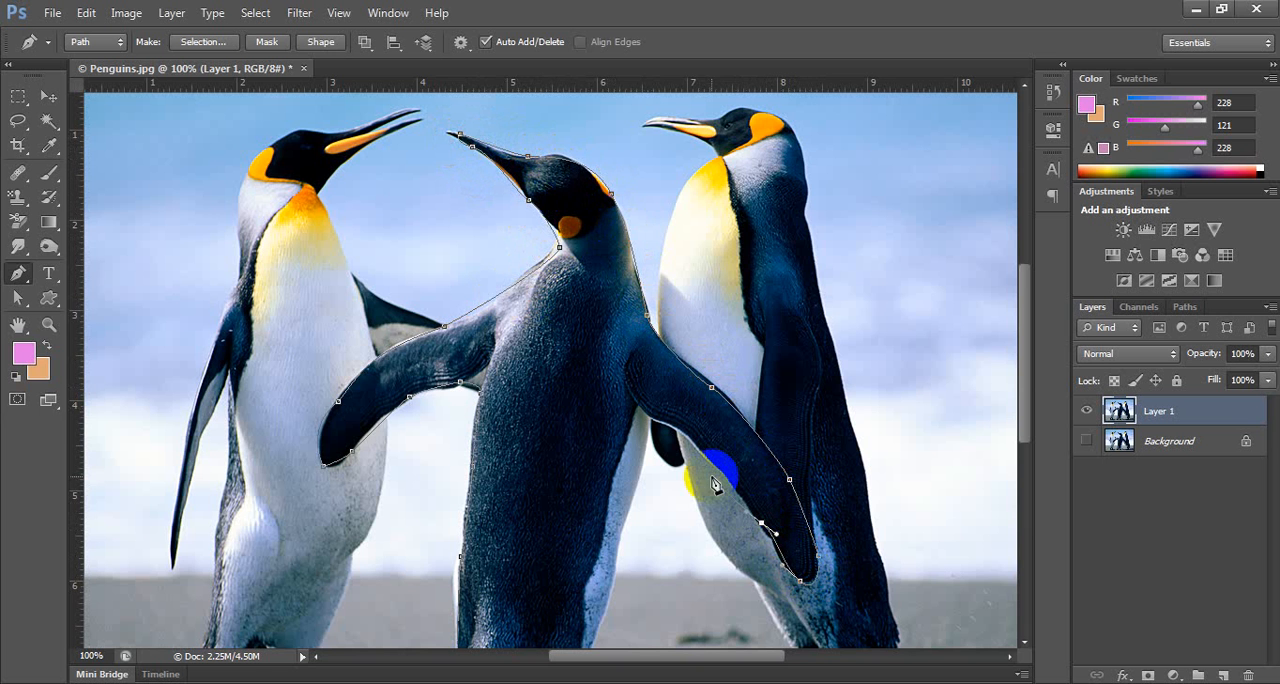
{"action": "left_click", "coordinate": [648, 414]}
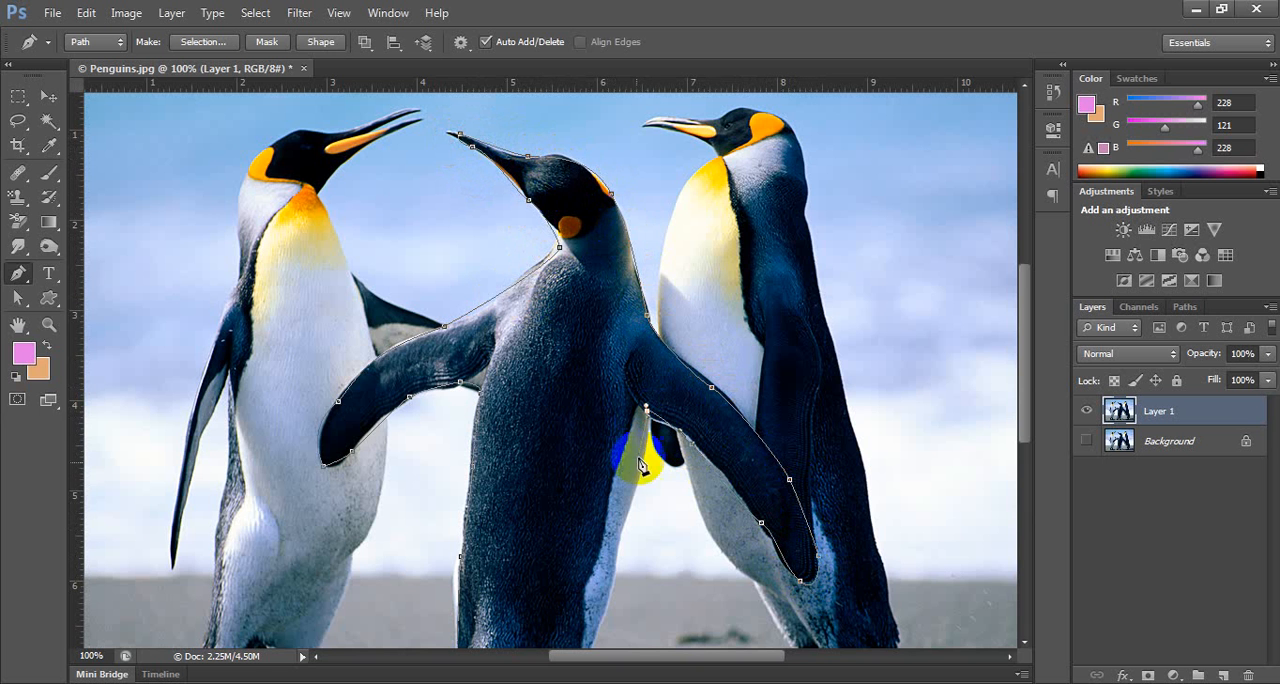
Trace the path down the right side of the body and around both feet, and close it at the starting point.
{"action": "left_click_drag", "start_coordinate": [630, 517], "coordinate": [741, 279]}
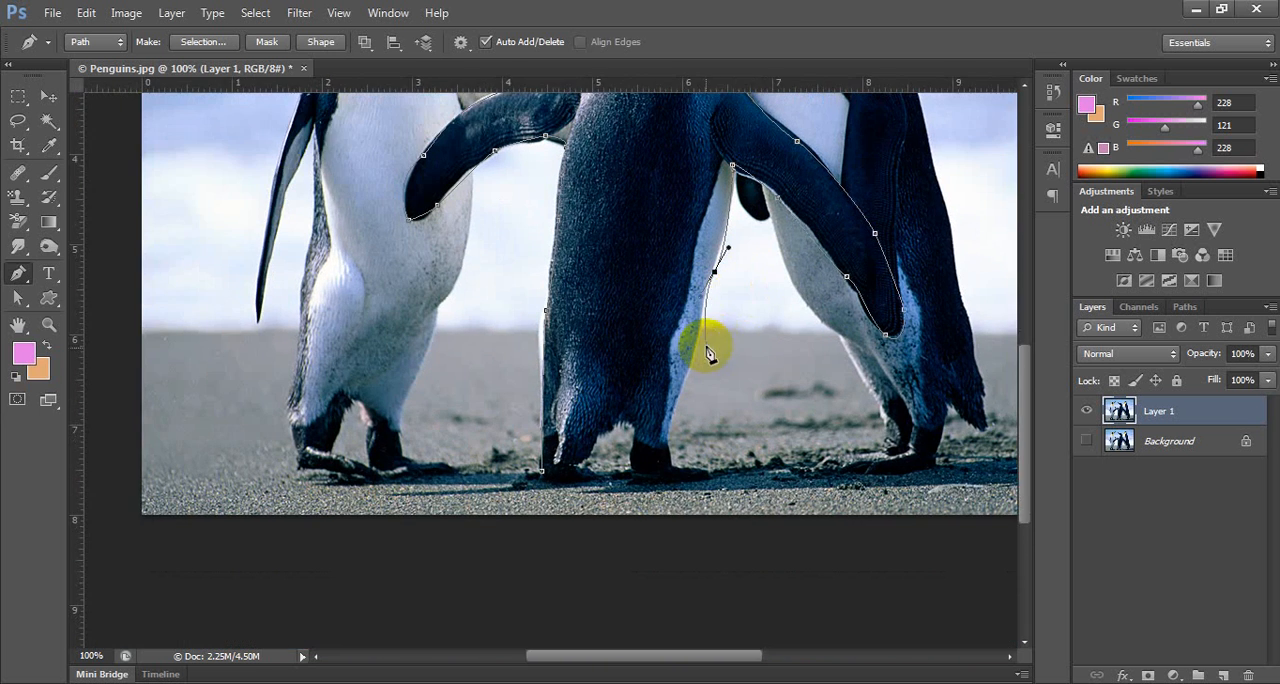
{"action": "left_click_drag", "start_coordinate": [683, 359], "coordinate": [681, 383]}
{"action": "left_click", "coordinate": [666, 437]}
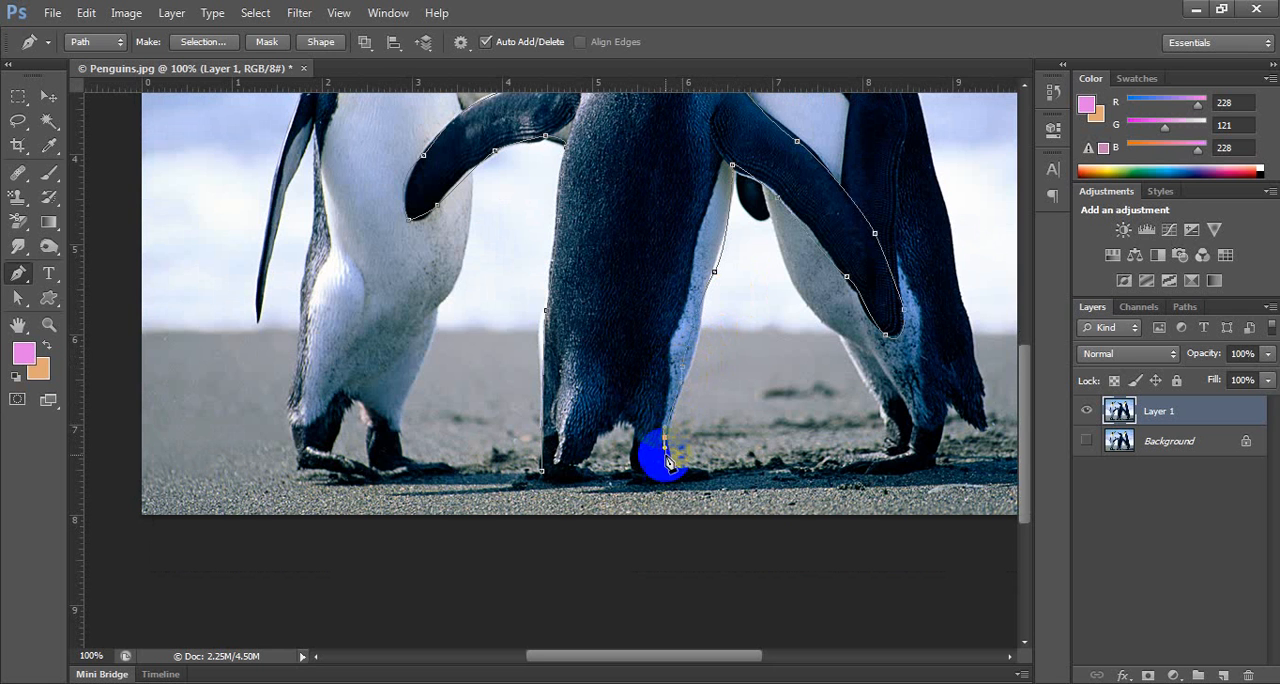
{"action": "left_click_drag", "start_coordinate": [700, 476], "coordinate": [628, 468]}
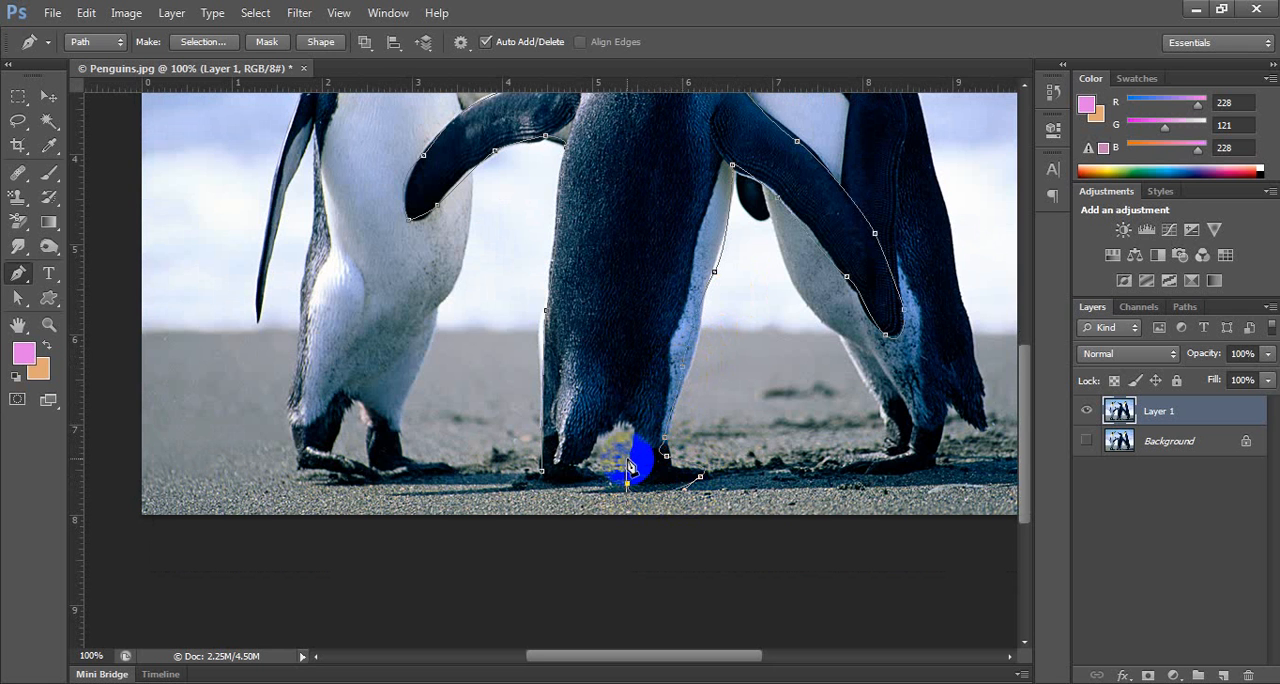
{"action": "left_click_drag", "start_coordinate": [633, 420], "coordinate": [540, 470]}
{"action": "left_click", "coordinate": [545, 484]}
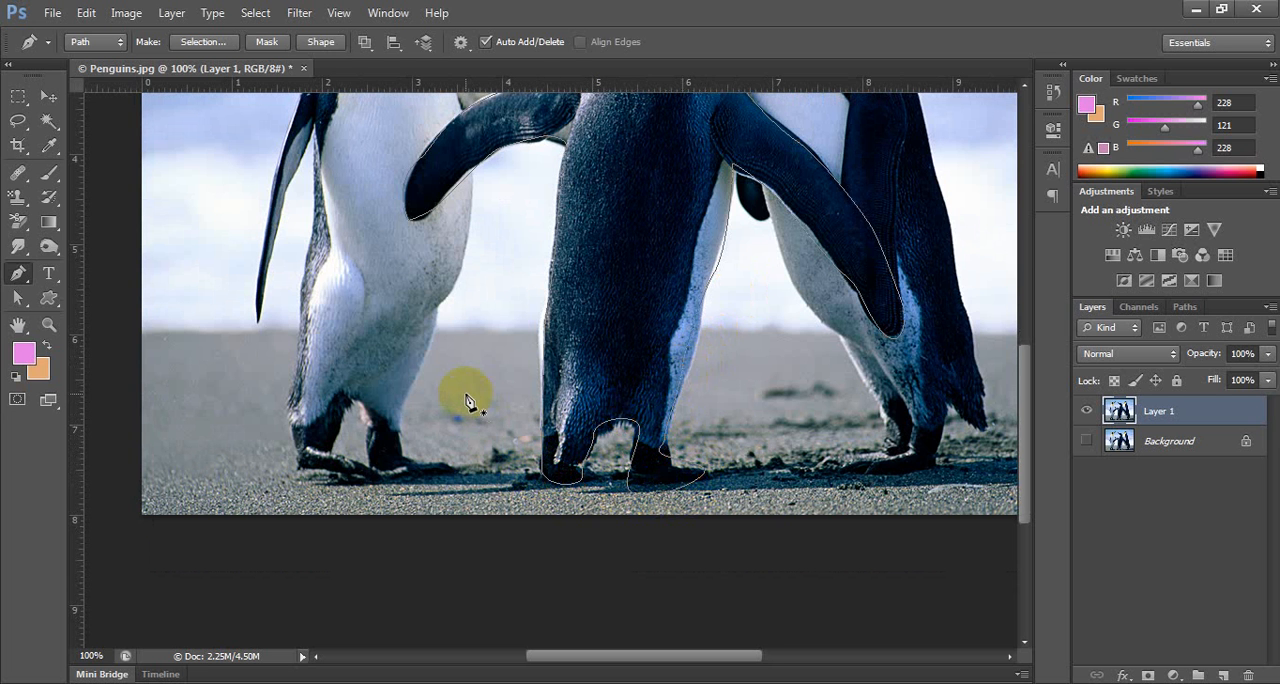
Convert the closed path into a selection and move the cut-out penguin over to the right edge of the photo.
{"action": "key", "text": "ctrl+minus"}
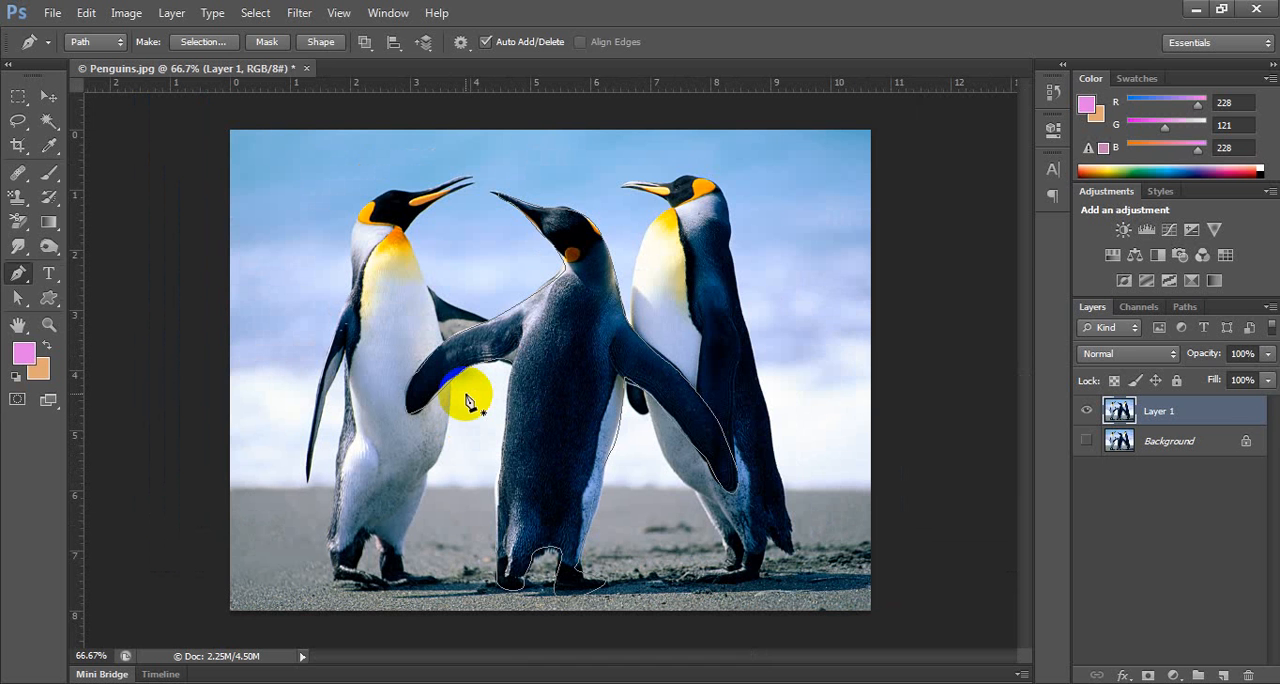
{"action": "key", "text": "ctrl+Return"}
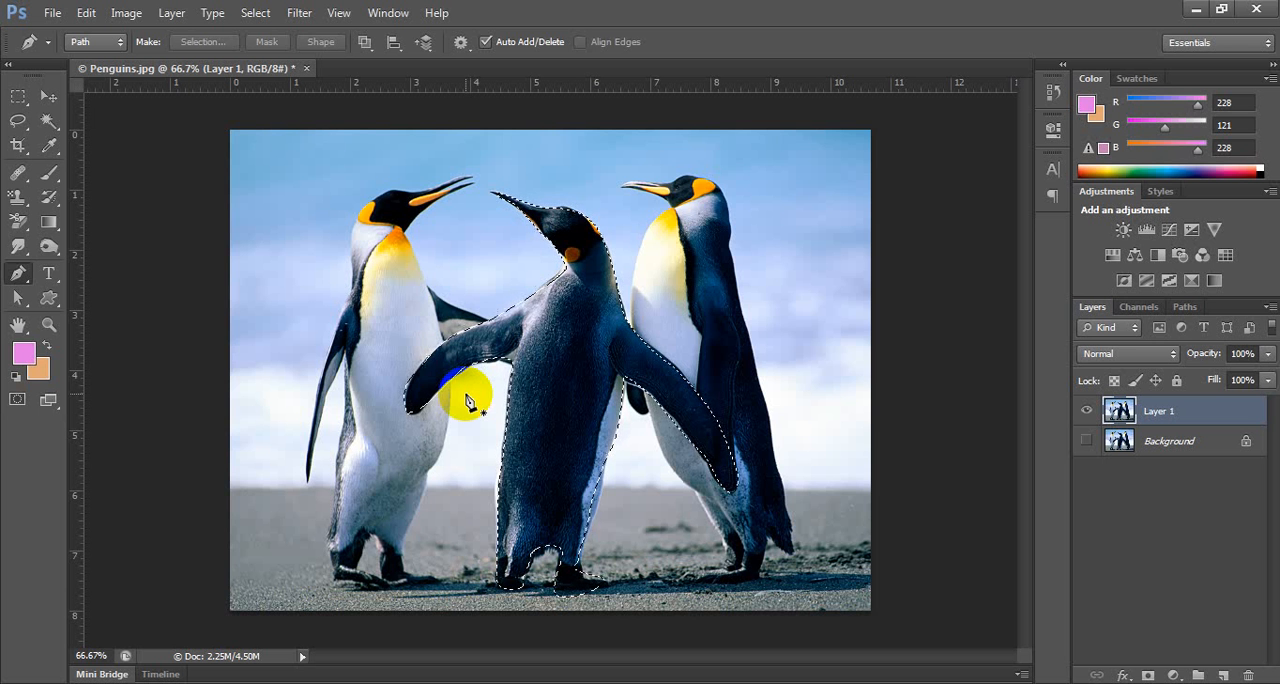
{"action": "left_click", "coordinate": [48, 96]}
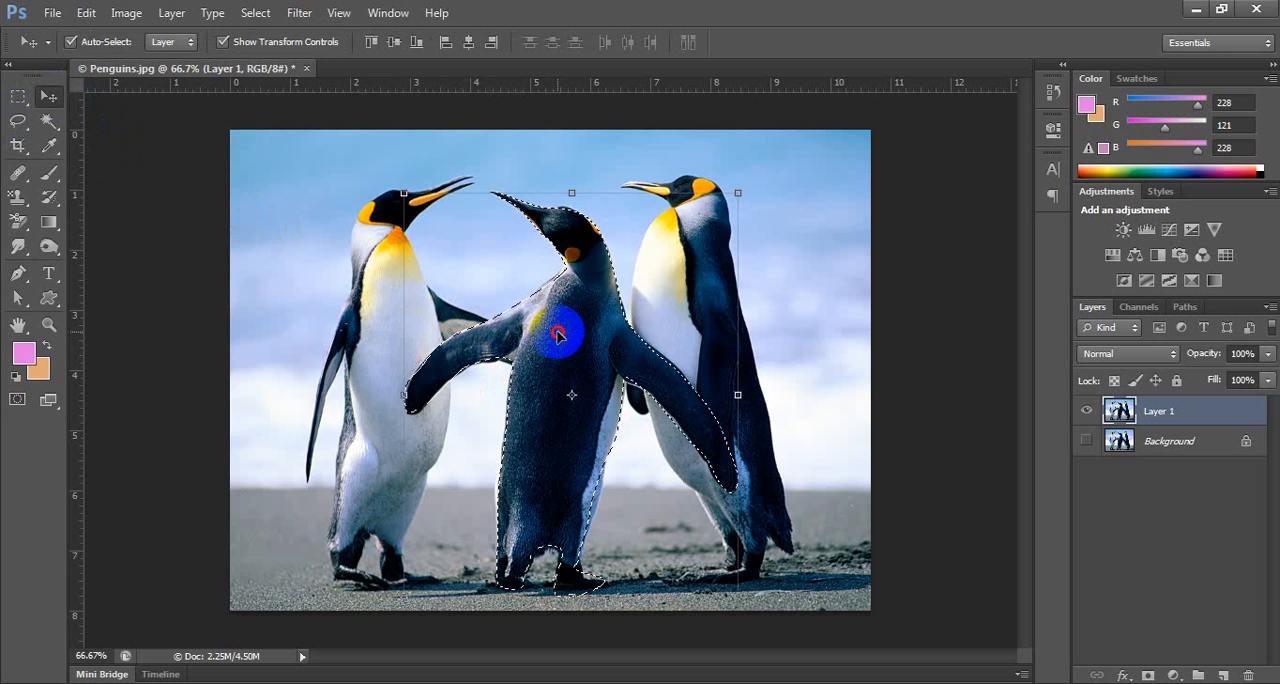
{"action": "left_click_drag", "start_coordinate": [561, 332], "coordinate": [866, 336]}
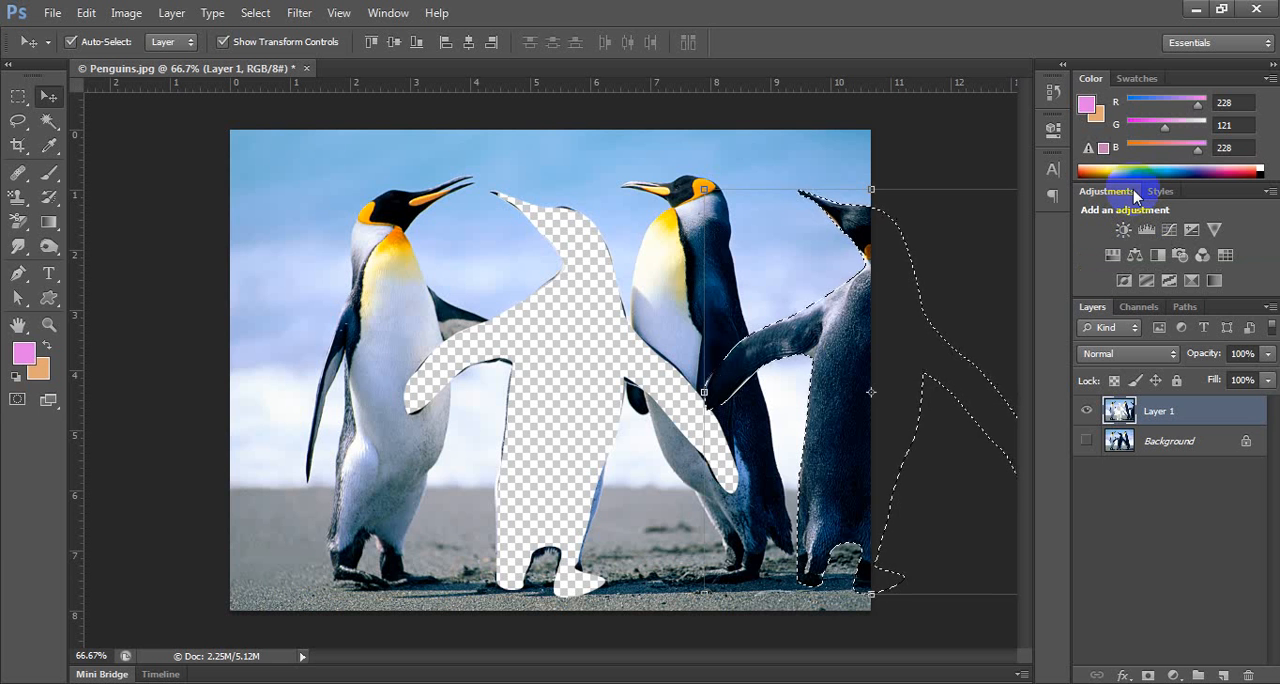
Delete Layer 1 with the moved penguin cut-out.
{"action": "key", "text": "ctrl+minus"}
{"action": "key", "text": "ctrl+minus"}
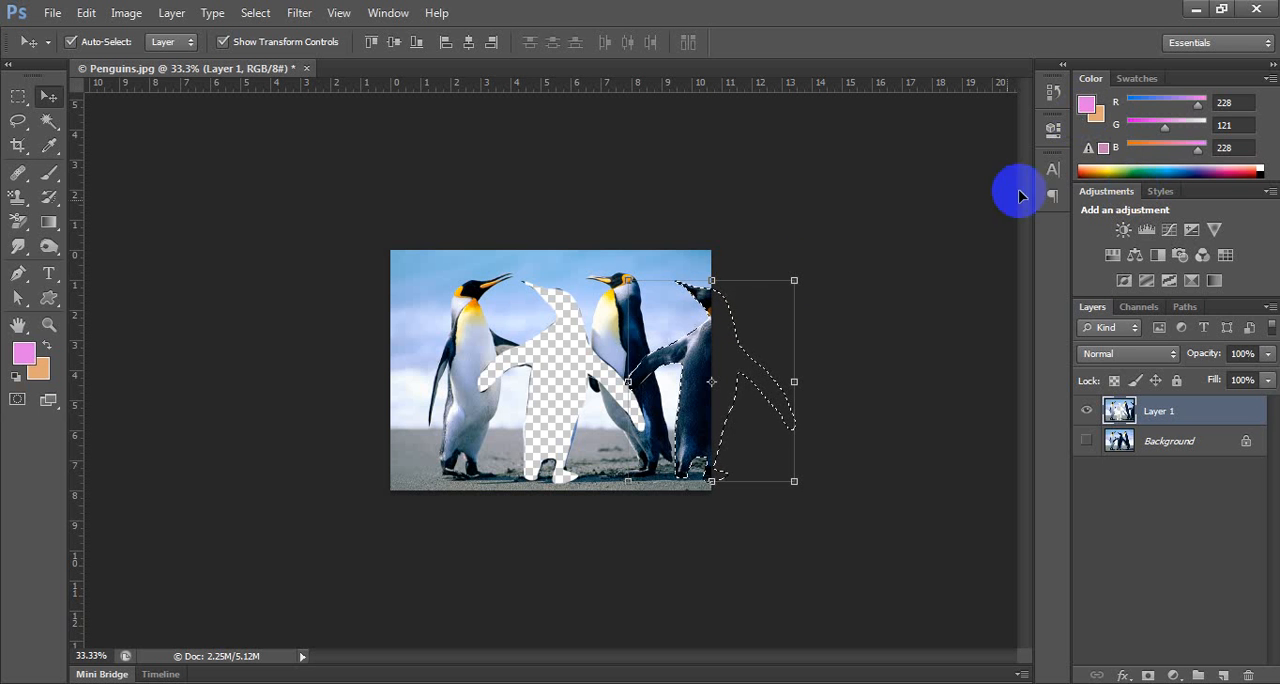
{"action": "left_click_drag", "start_coordinate": [1216, 413], "coordinate": [1249, 672]}
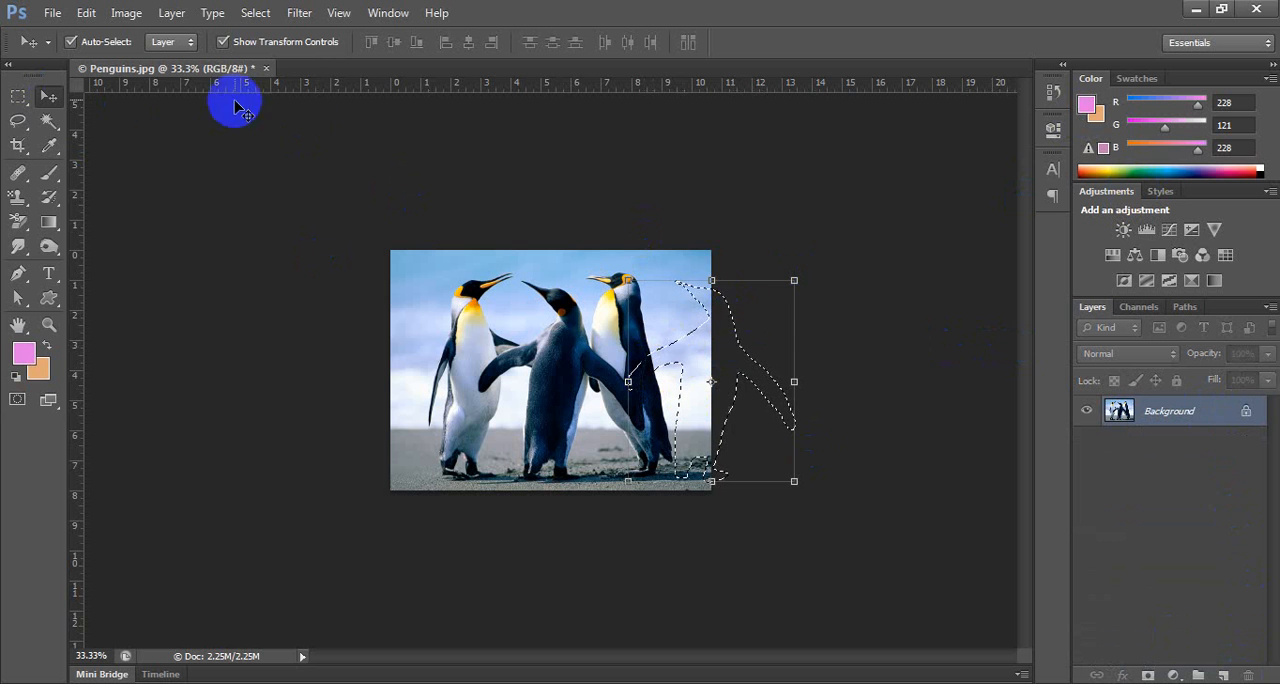
Close Penguins.jpg without saving the changes and minimize the program to the desktop.
{"action": "left_click", "coordinate": [266, 68]}
{"action": "left_click", "coordinate": [634, 276]}
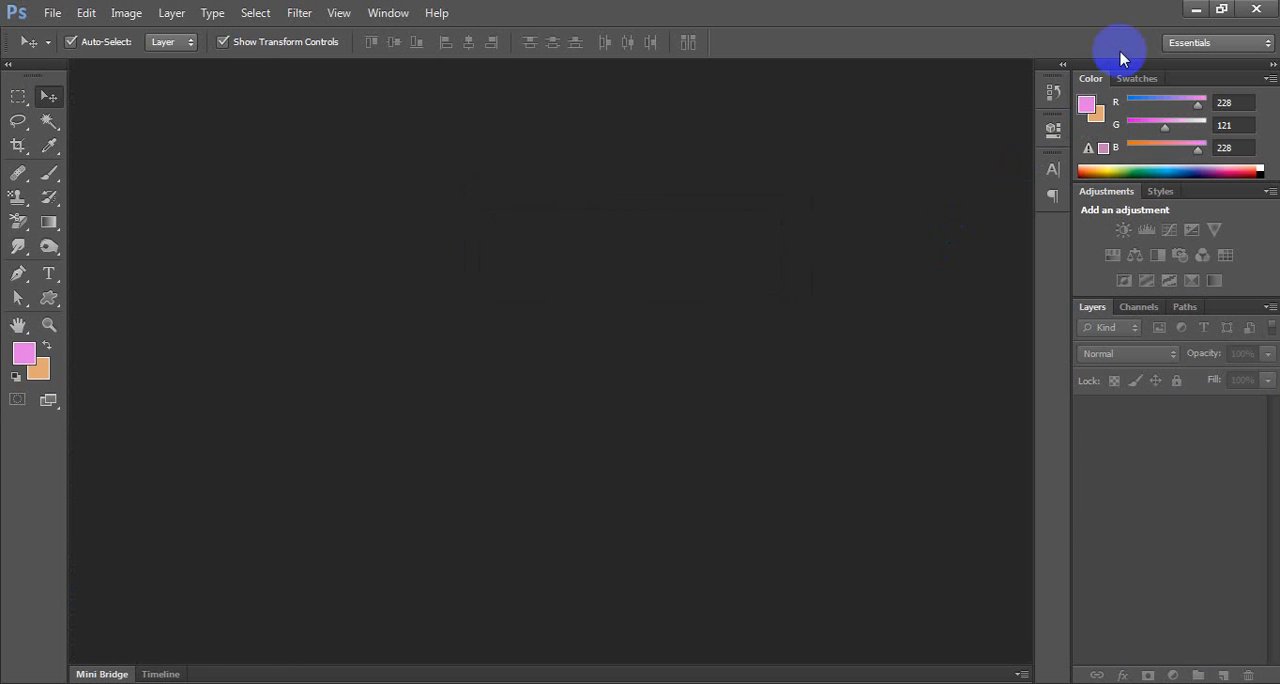
{"action": "left_click", "coordinate": [1196, 9]}
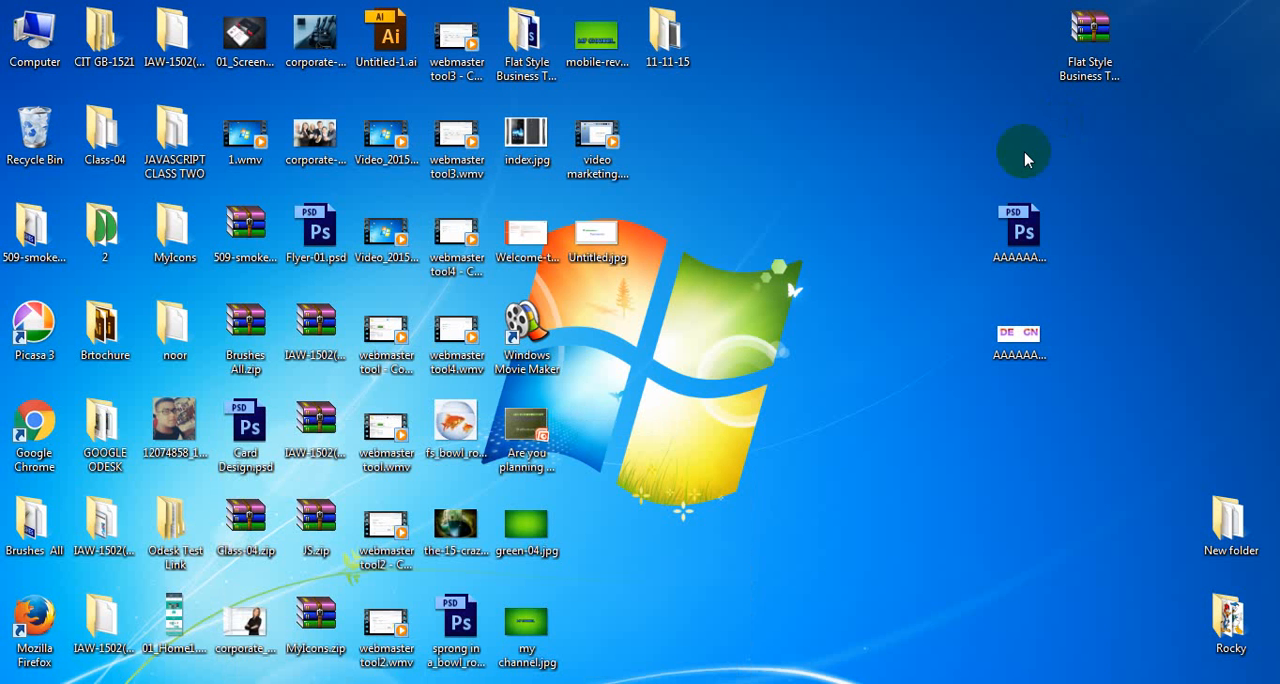